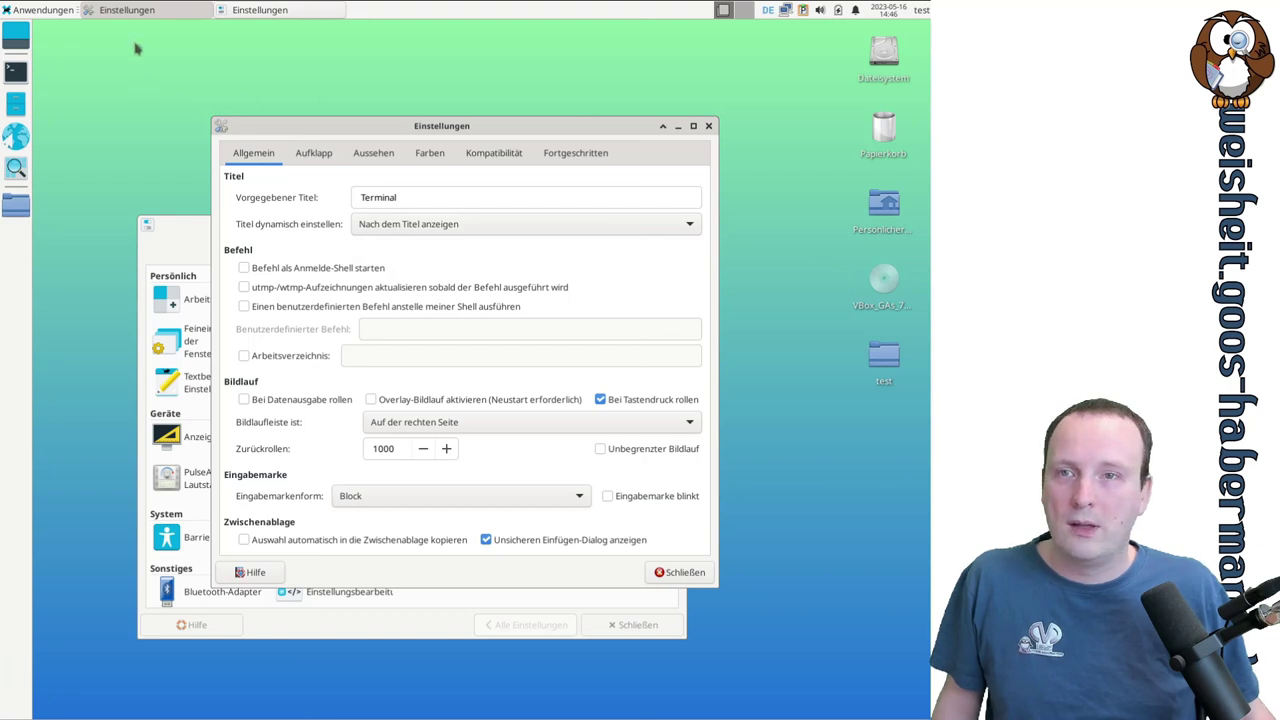
- Open a terminal window, move it clear of the title settings and change to the root directory with cd /
key("ctrl+alt+t")
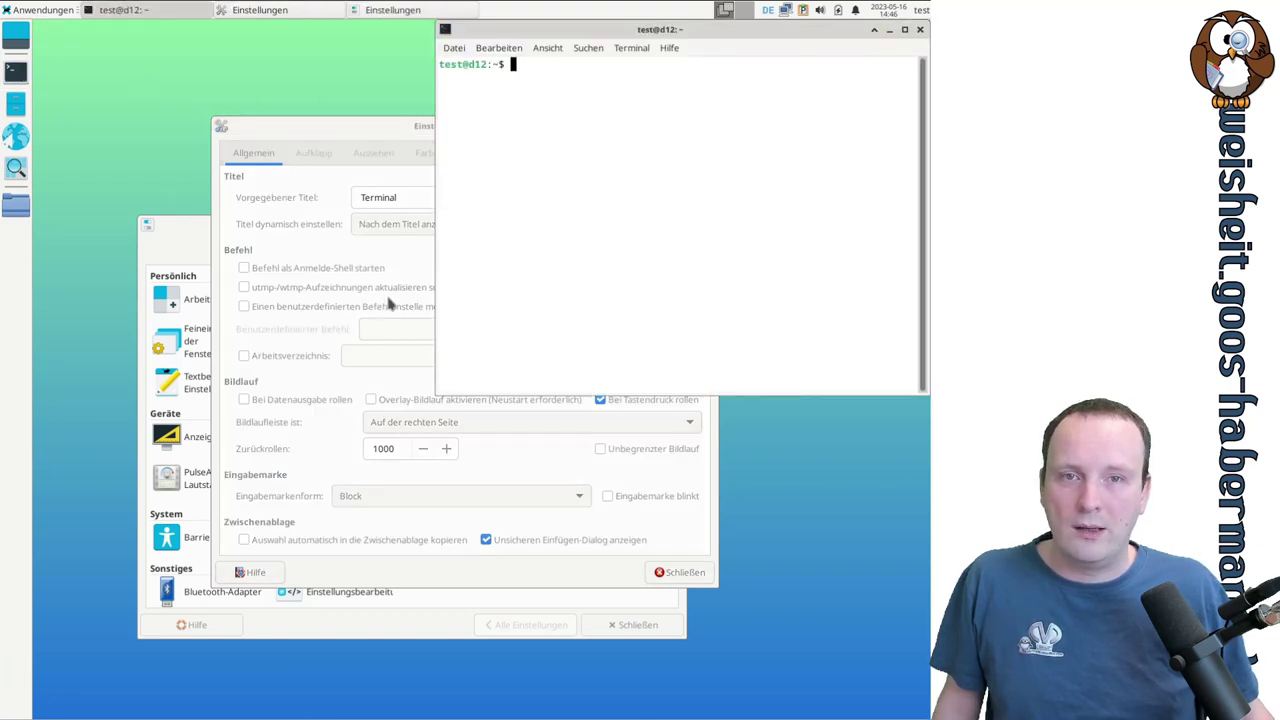
left_click_drag(682, 25, 523, 288)
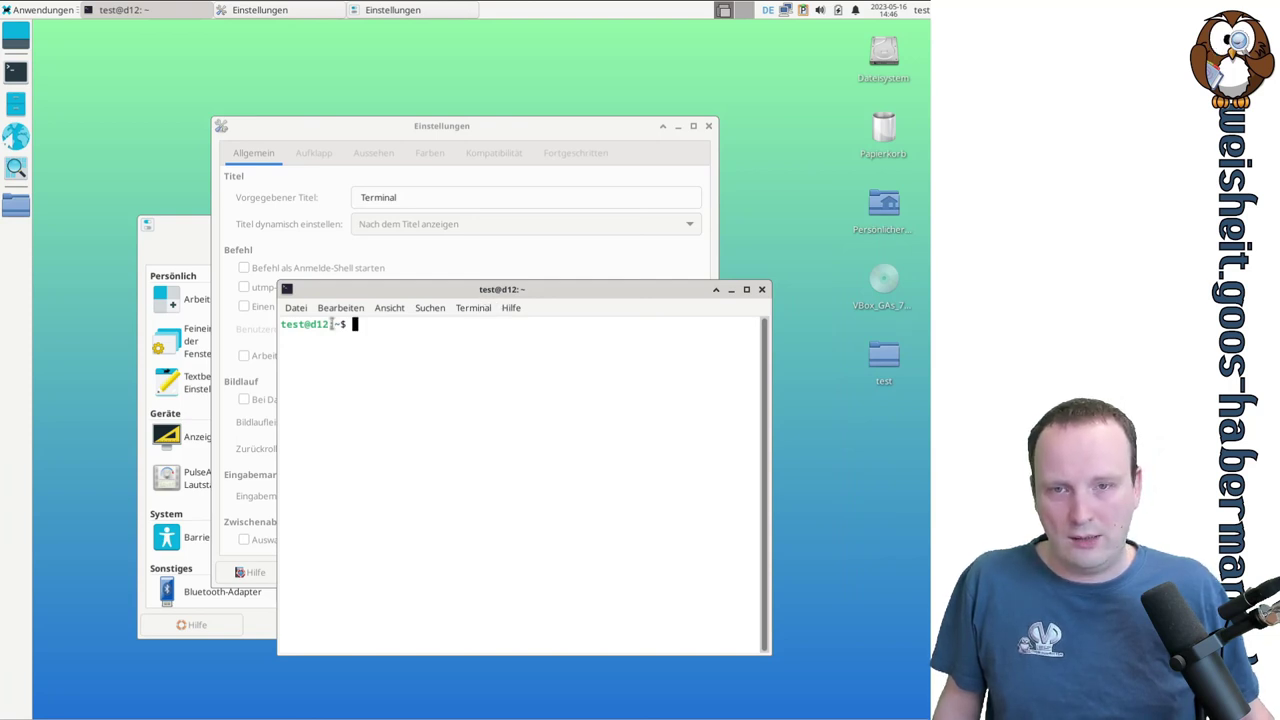
left_click_drag(344, 324, 283, 324)
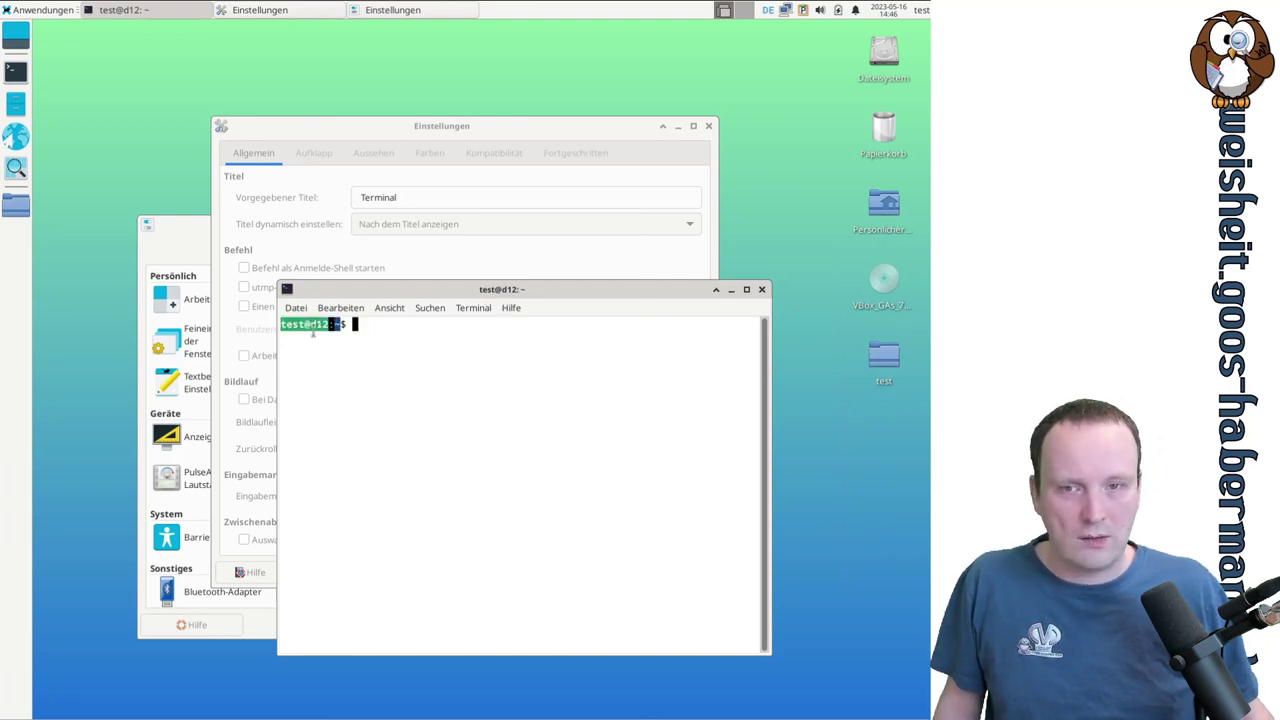
left_click(326, 349)
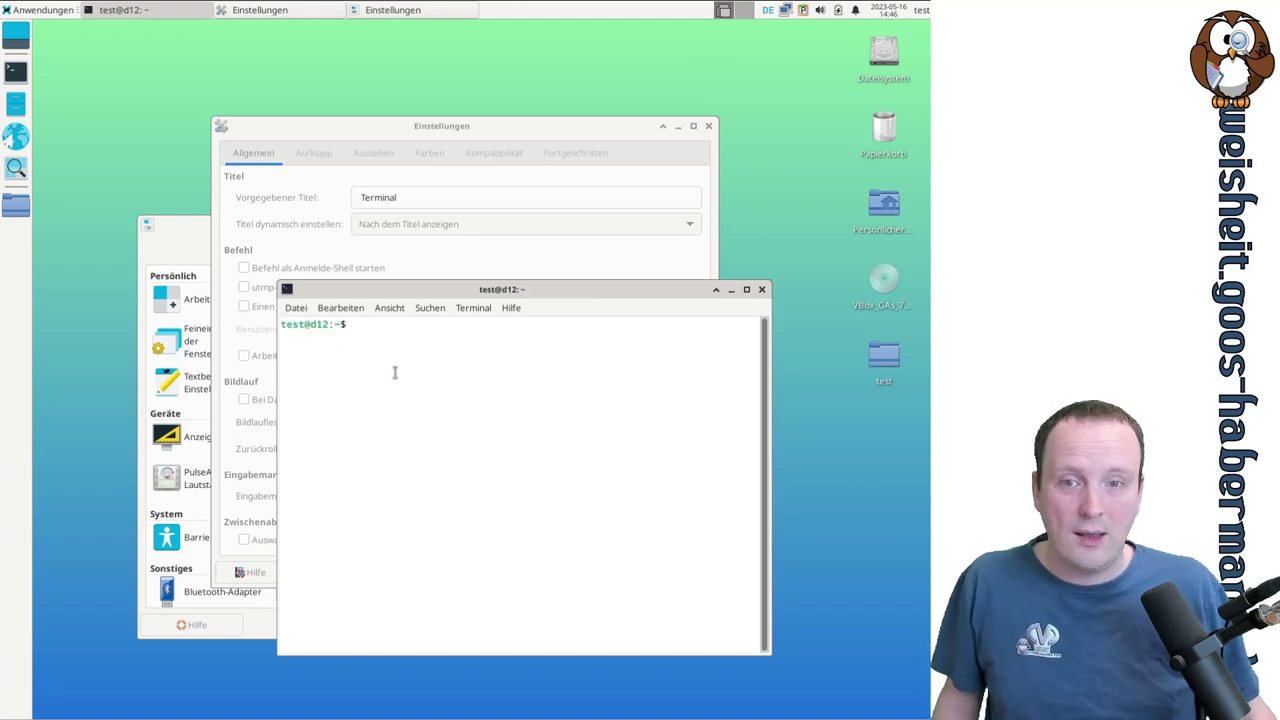
left_click_drag(310, 324, 327, 324)
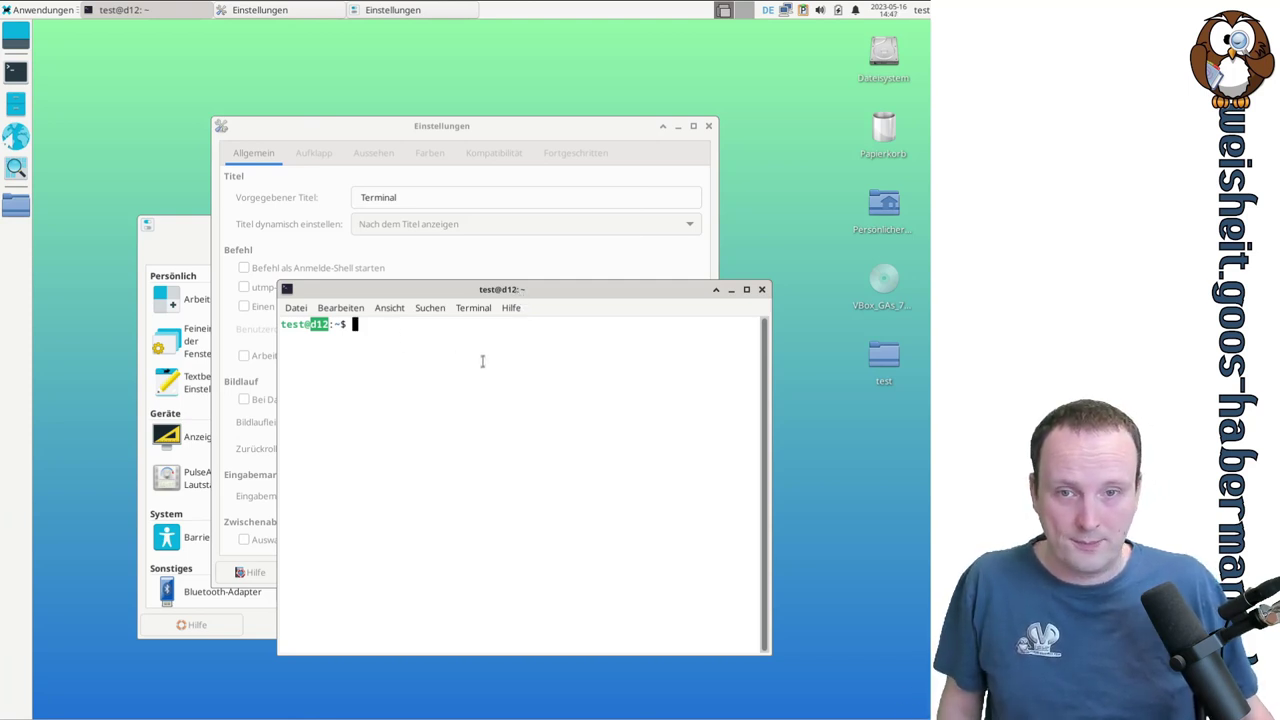
type("cd /")
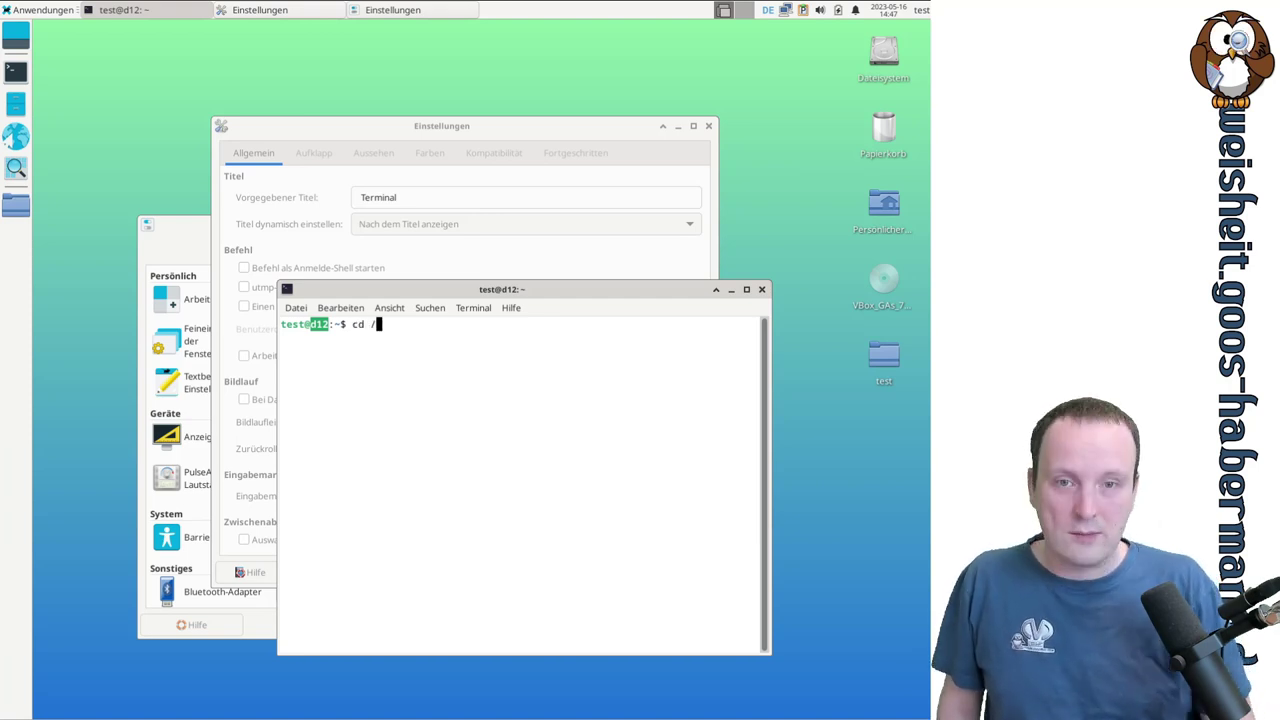
key("Return")
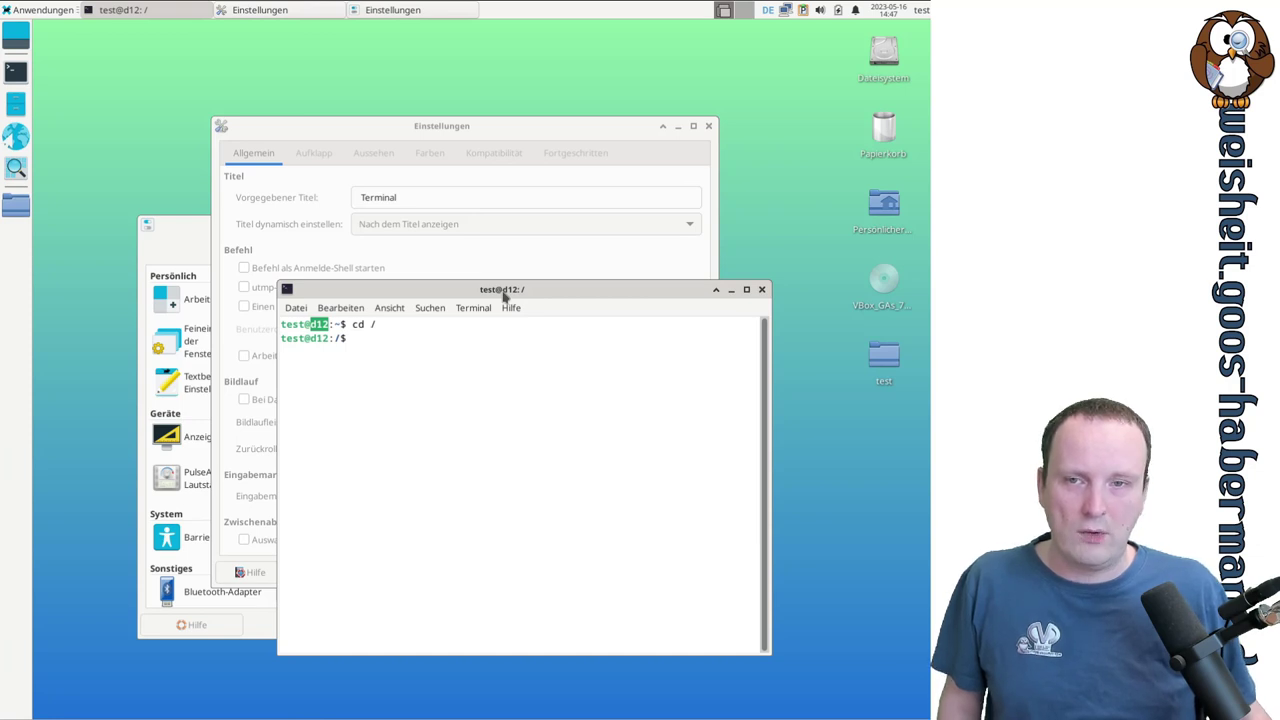
- Set the terminal preference "Titel dynamisch einstellen" to "Vor dem Titel anzeigen"
left_click(278, 230)
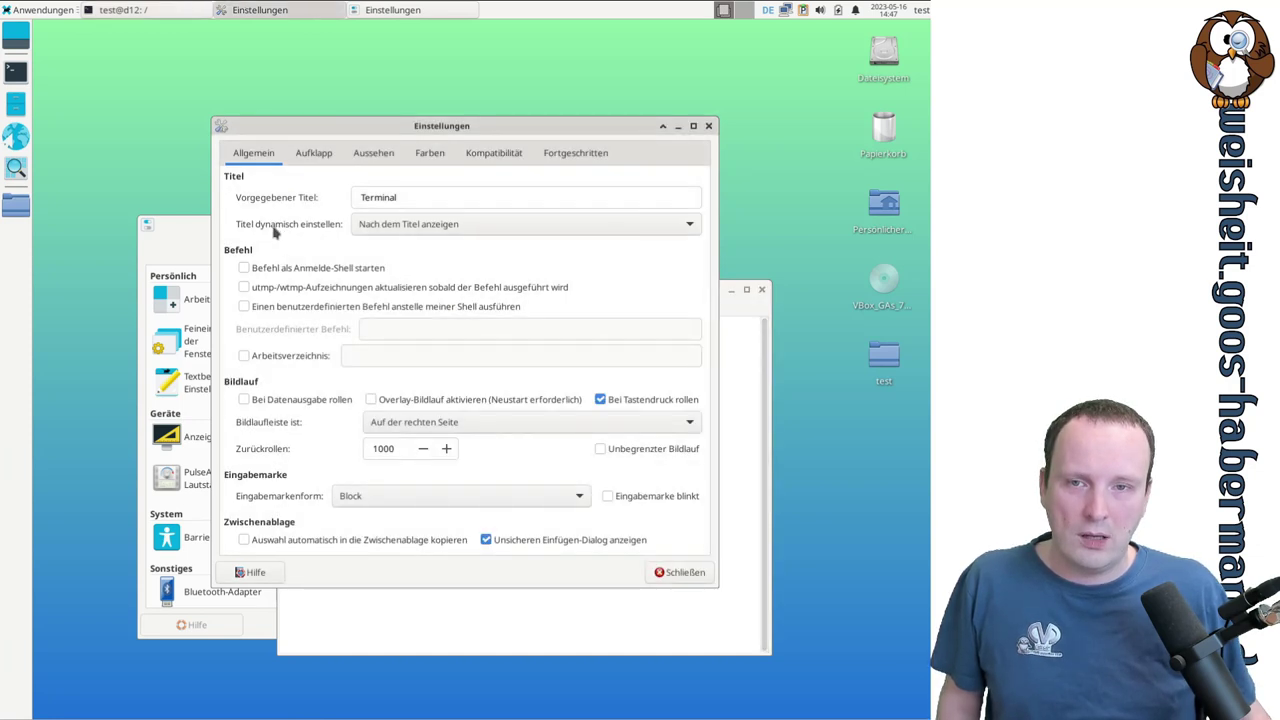
left_click(409, 233)
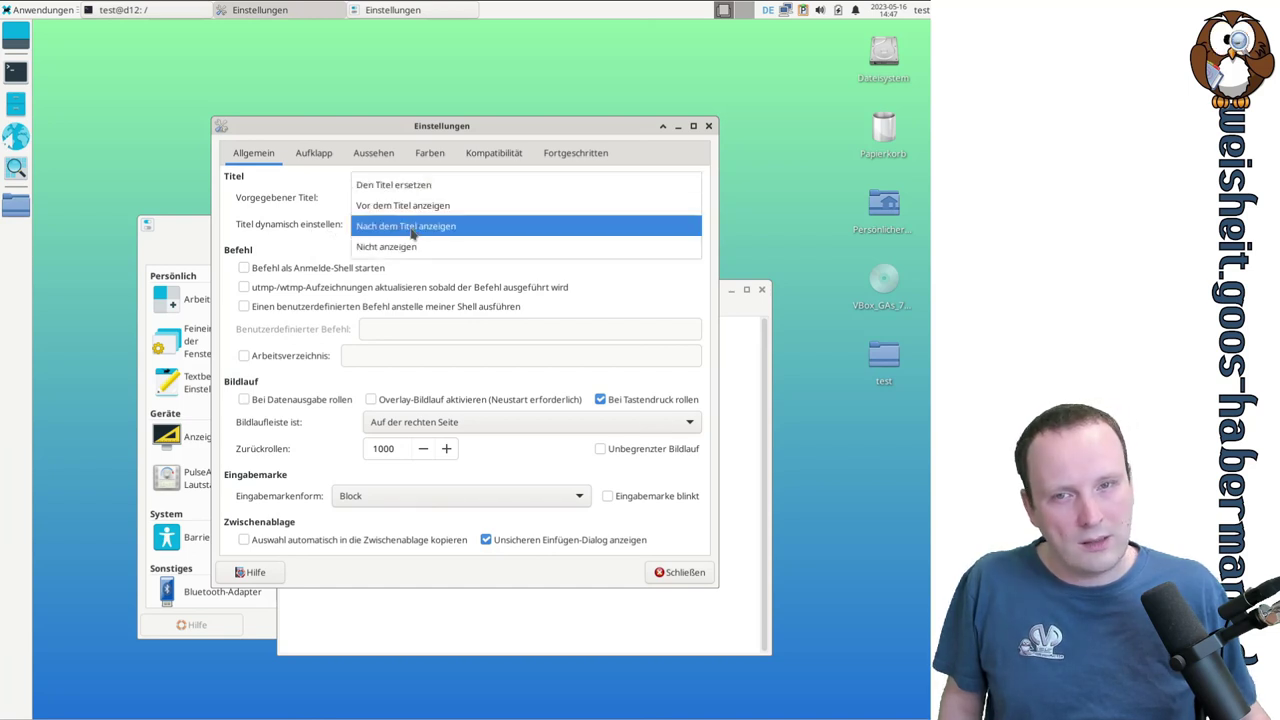
left_click(423, 205)
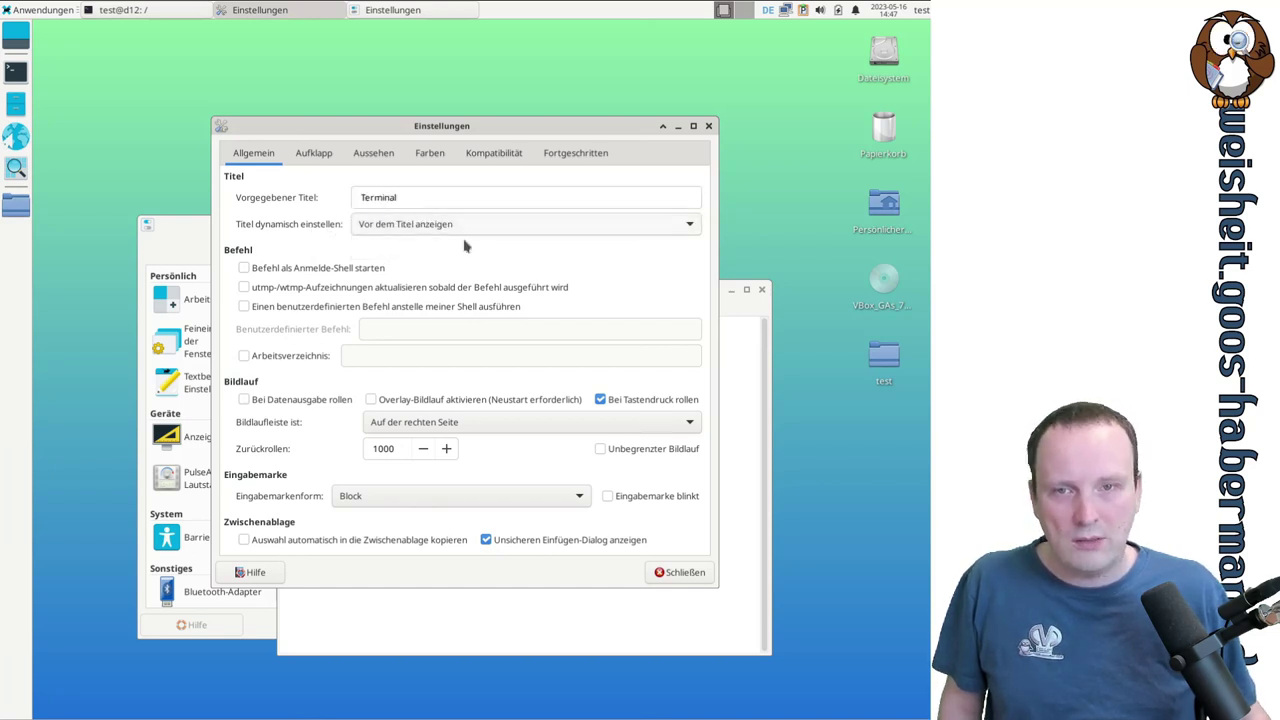
- Replace the open terminal window with a fresh one to check its title, dismissing the launch error
left_click(730, 354)
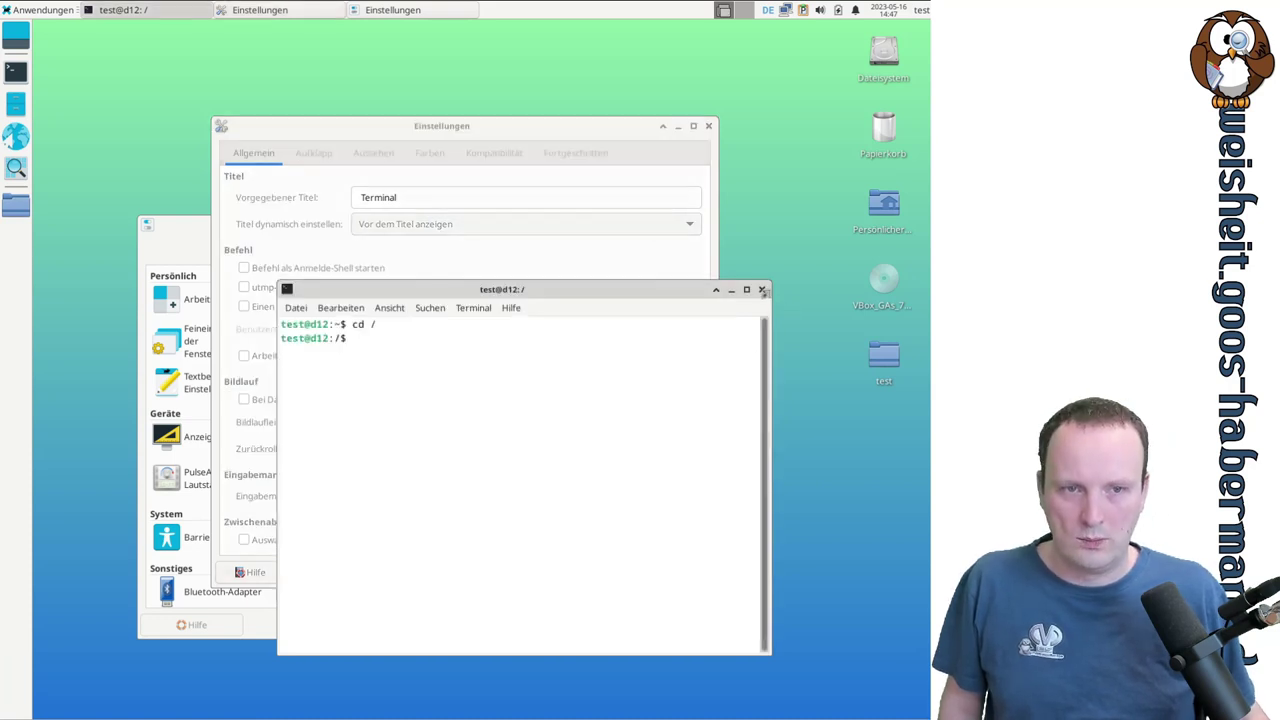
left_click(762, 289)
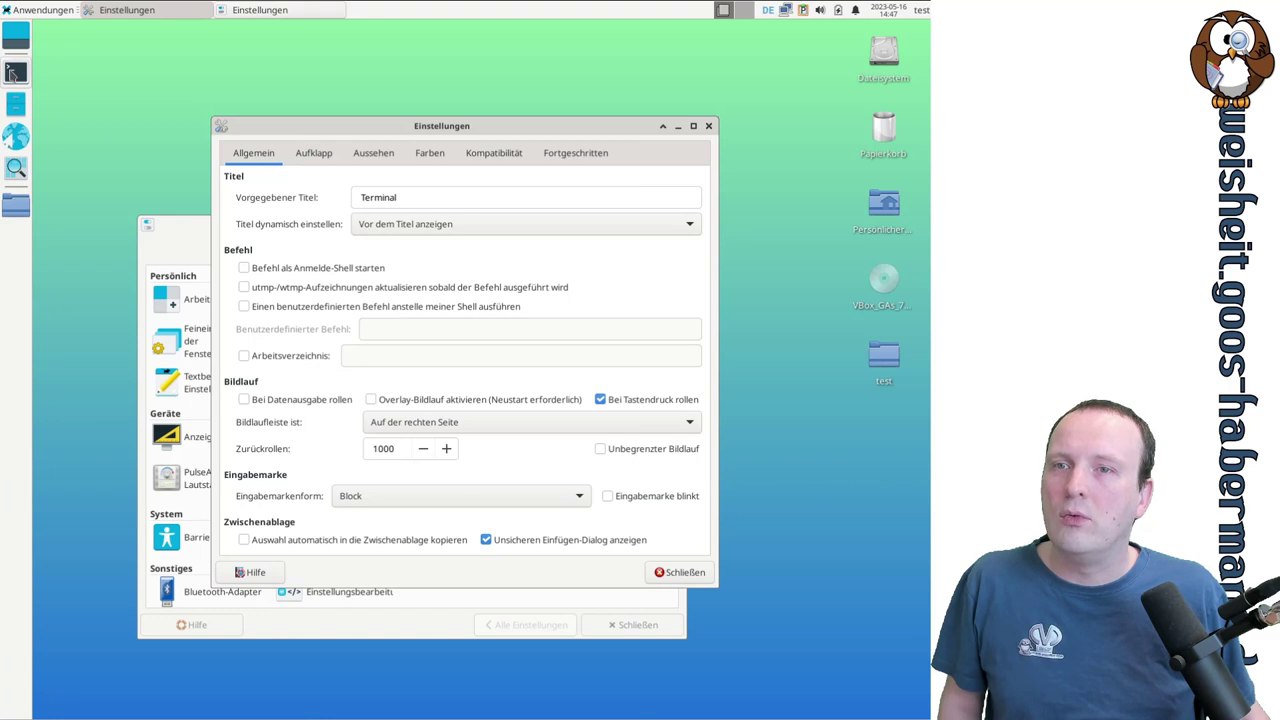
left_click(15, 71)
left_click(920, 30)
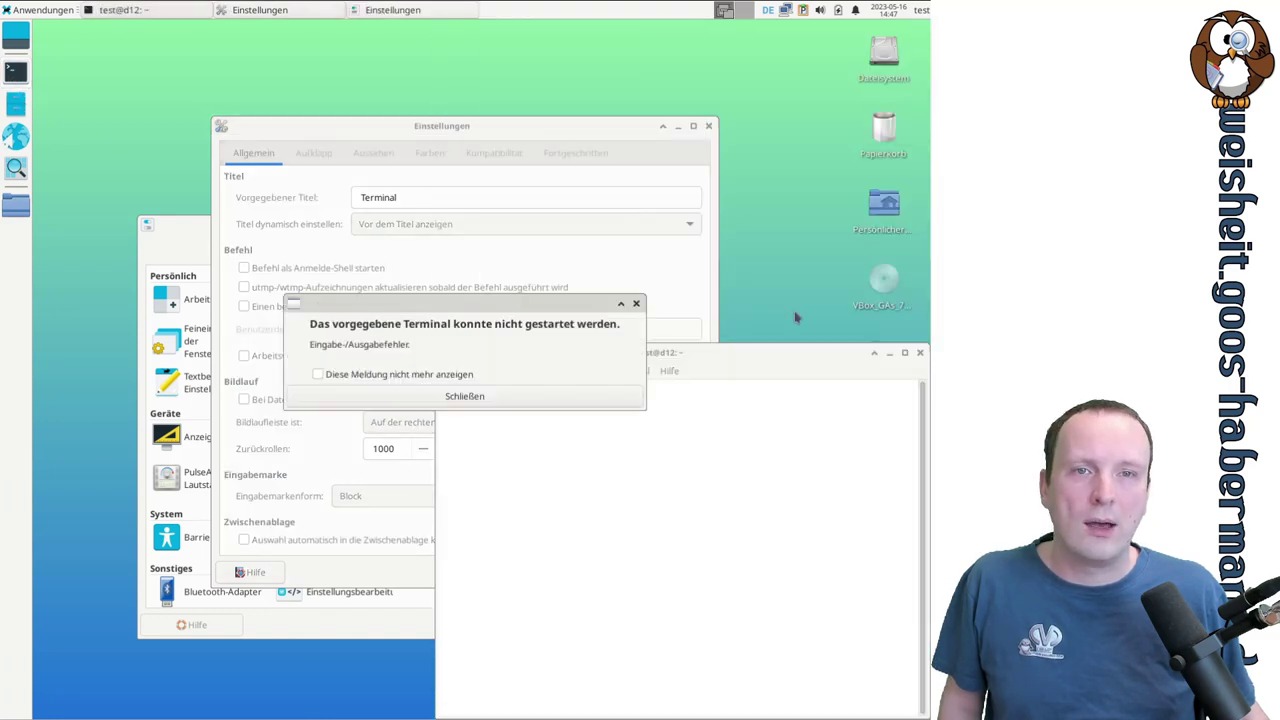
left_click(574, 393)
left_click_drag(695, 352, 531, 332)
- Set the dynamic title option to "Den Titel ersetzen" and bring the terminal window back to the front
left_click(433, 228)
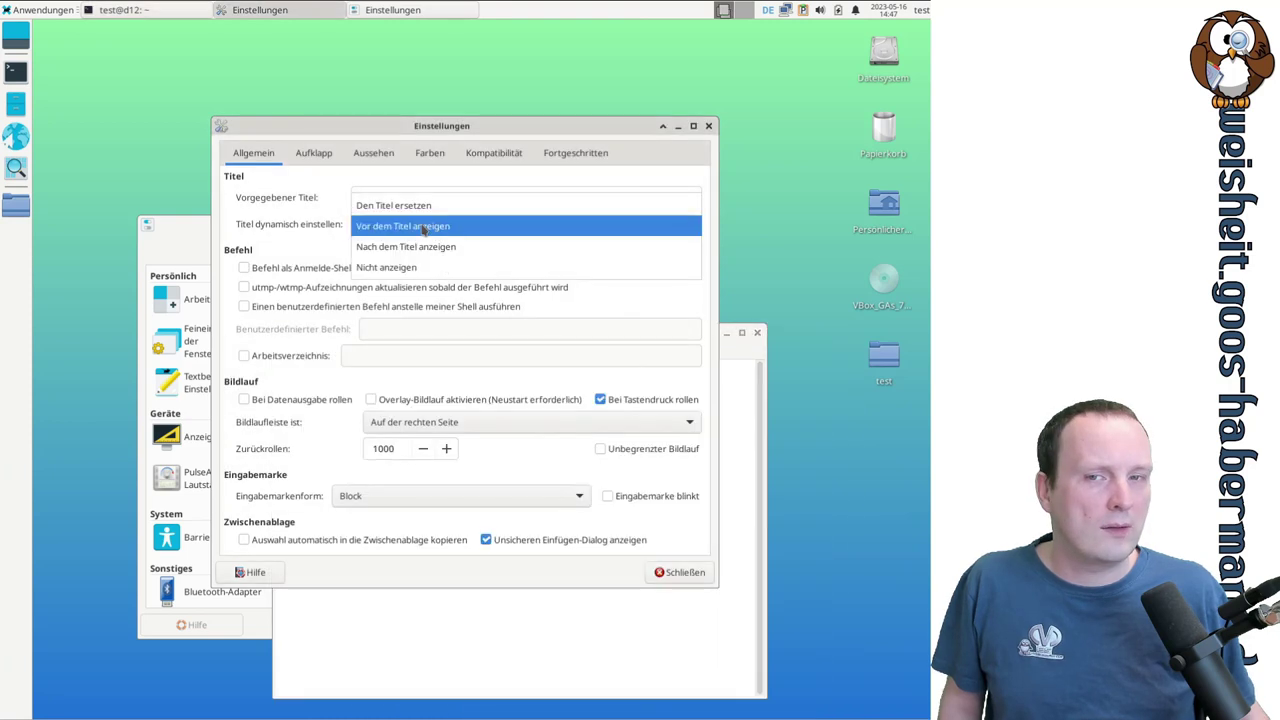
left_click(415, 207)
left_click(450, 334)
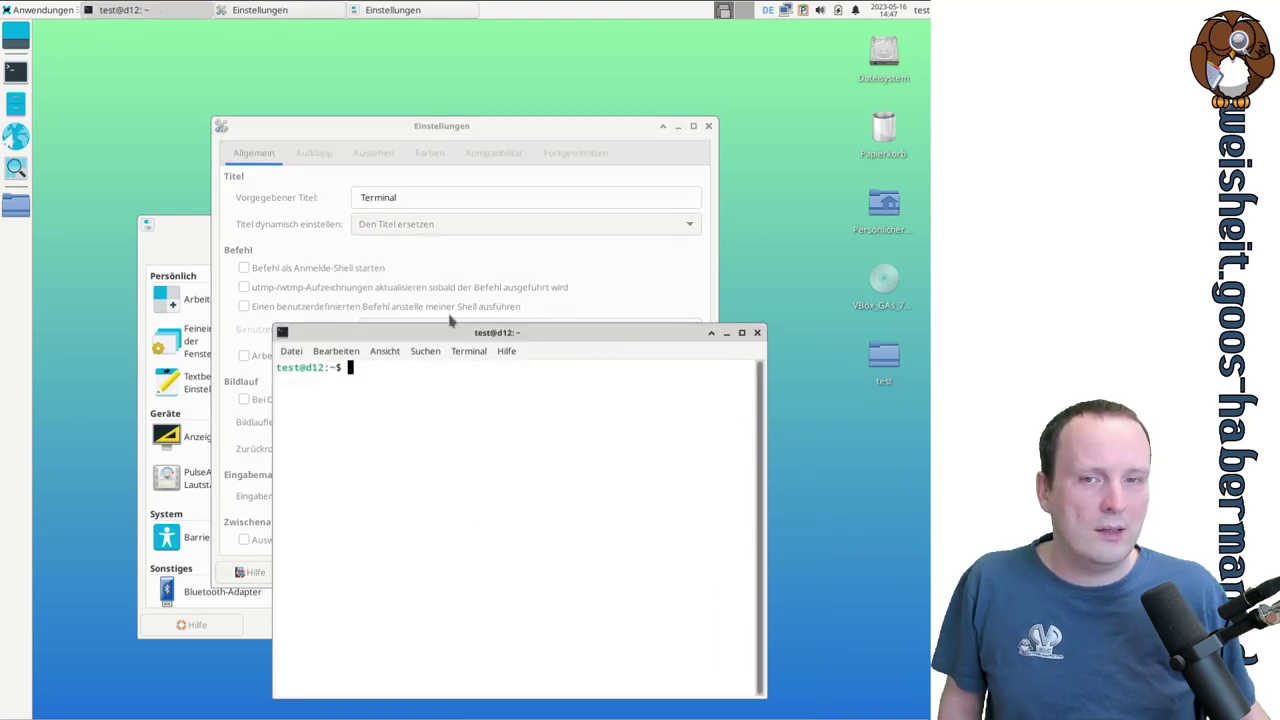
- Restart the terminal to check its title, close it and dismiss the launch error with "Diese Meldung nicht mehr anzeigen" chosen
left_click(757, 332)
left_click(15, 71)
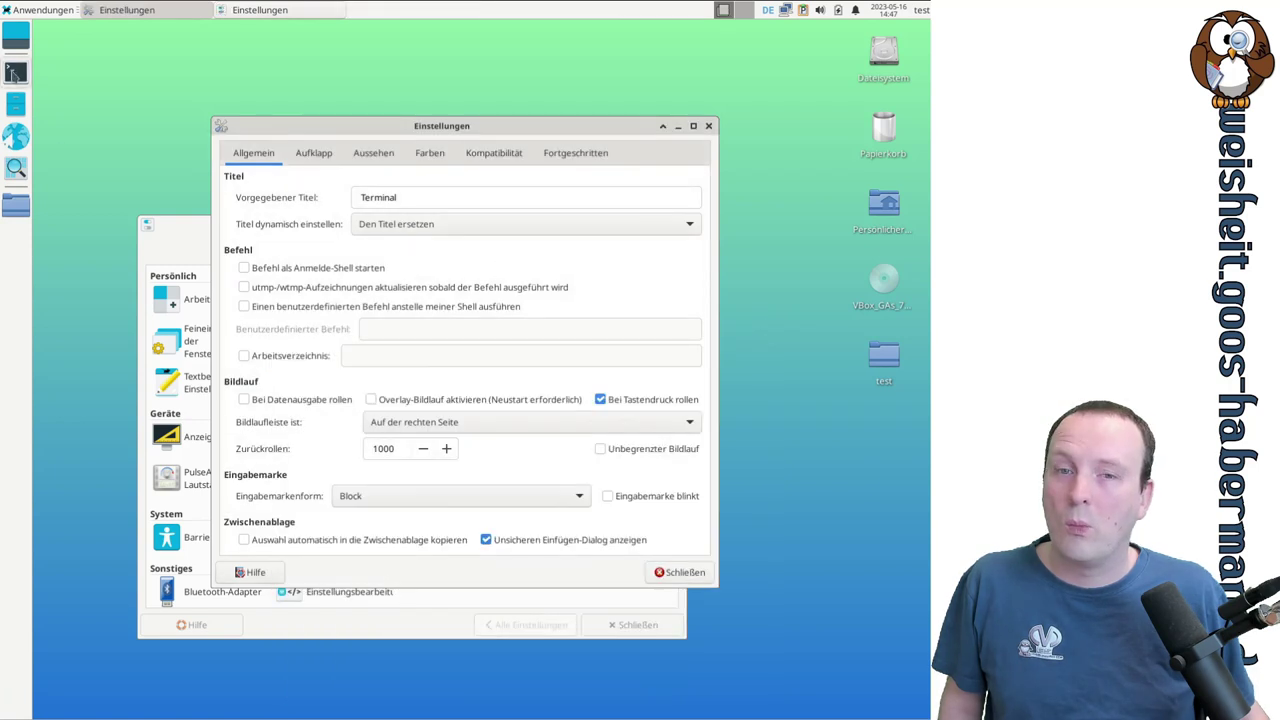
left_click(920, 29)
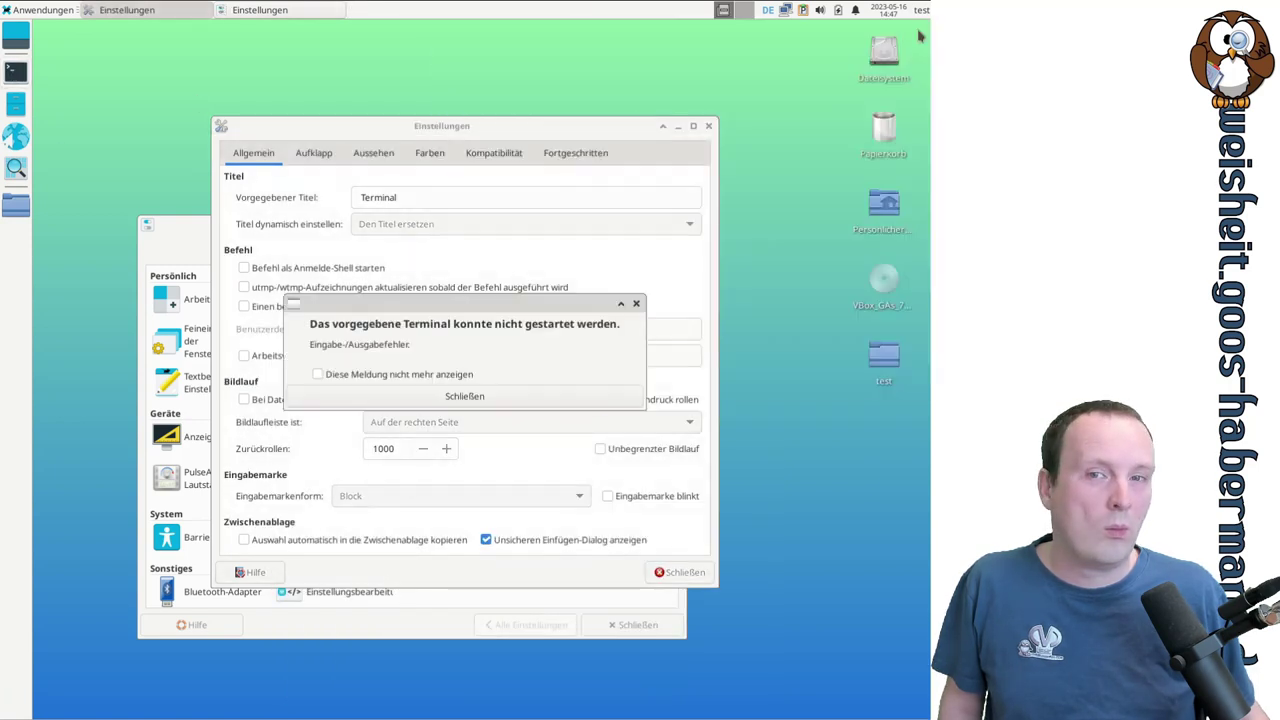
left_click(450, 377)
left_click(464, 396)
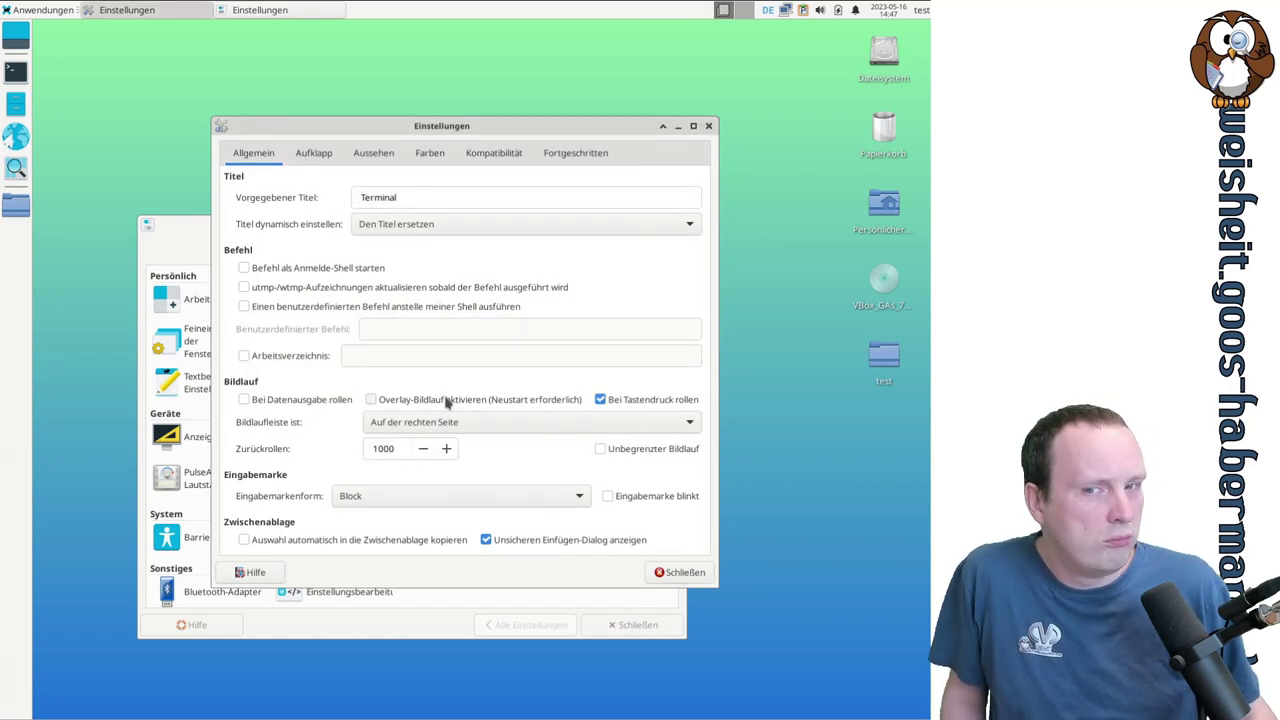
- Set the dynamic title option to "Nicht anzeigen", check the title of a newly opened terminal and close that window
left_click(412, 229)
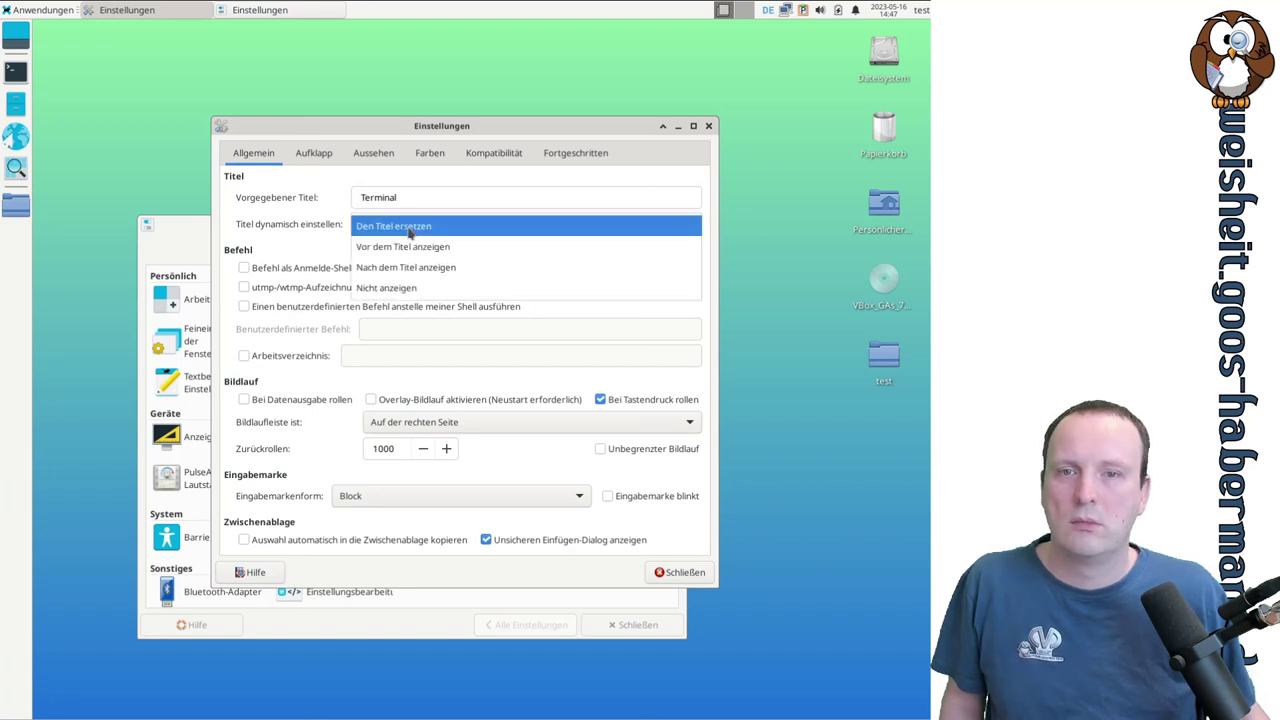
left_click(406, 287)
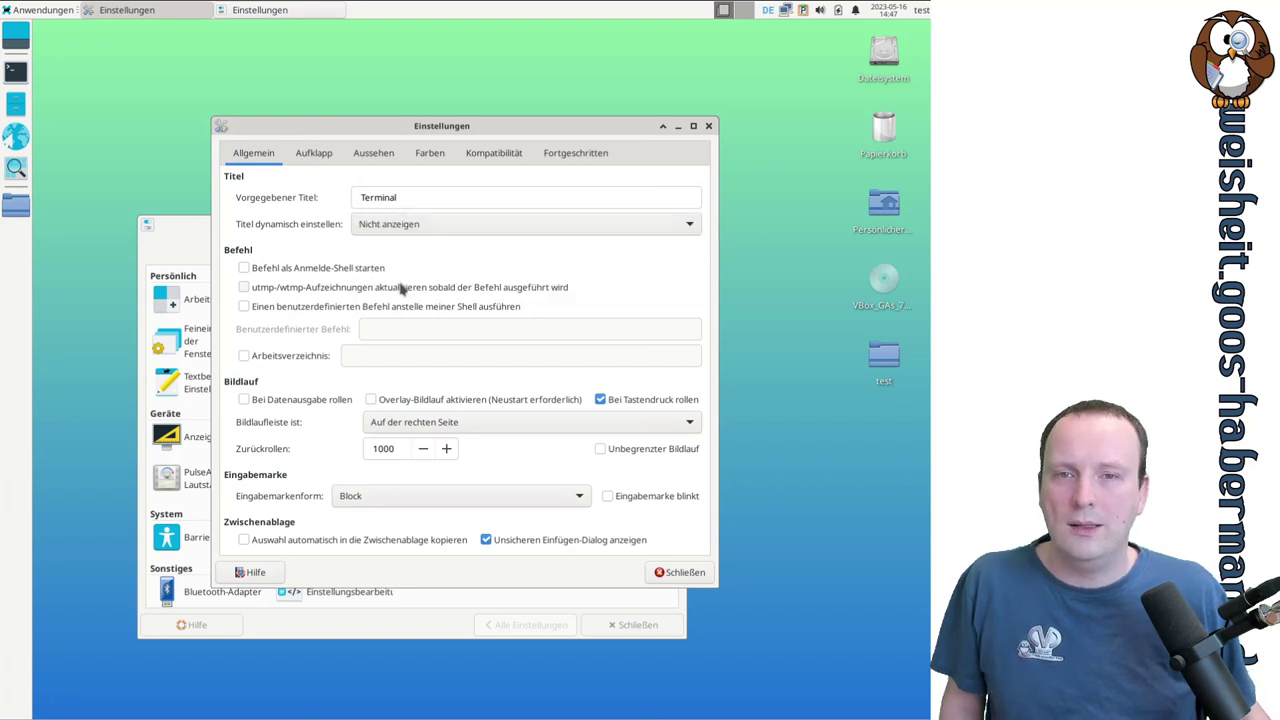
left_click(14, 76)
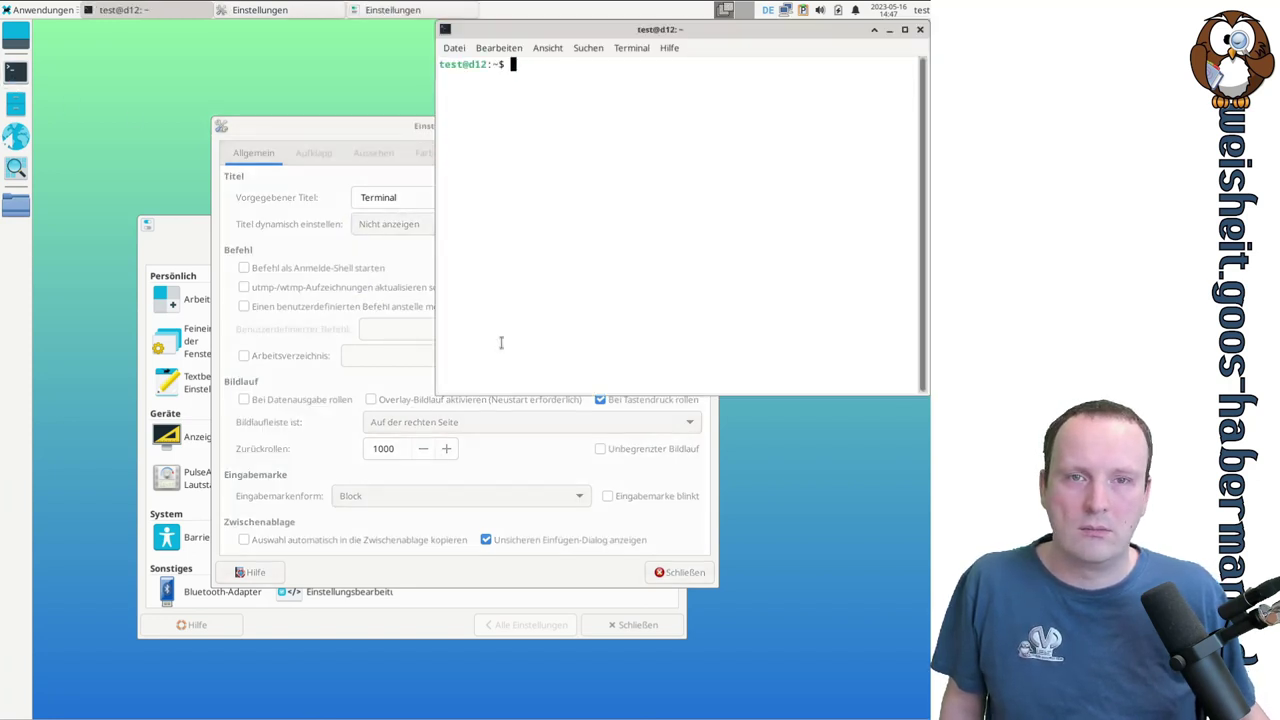
left_click(920, 29)
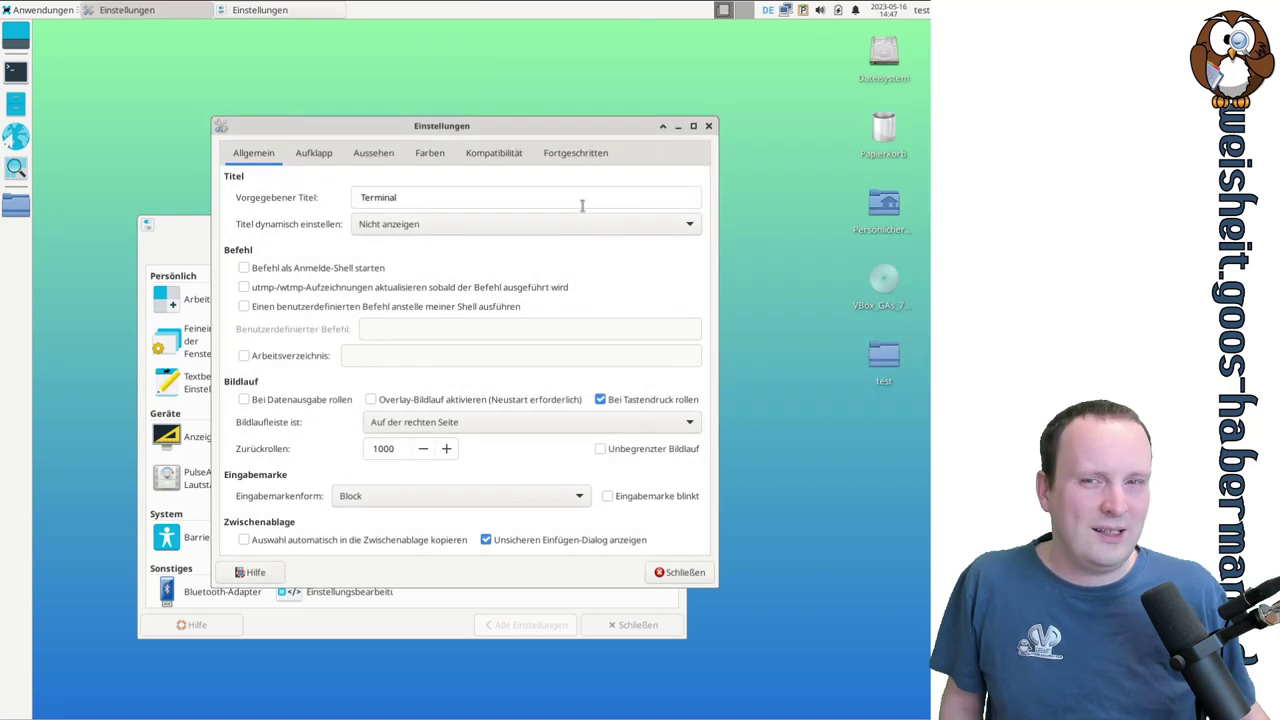
- Set the dynamic title option to "Nach dem Titel anzeigen" and open a new terminal window
left_click(452, 230)
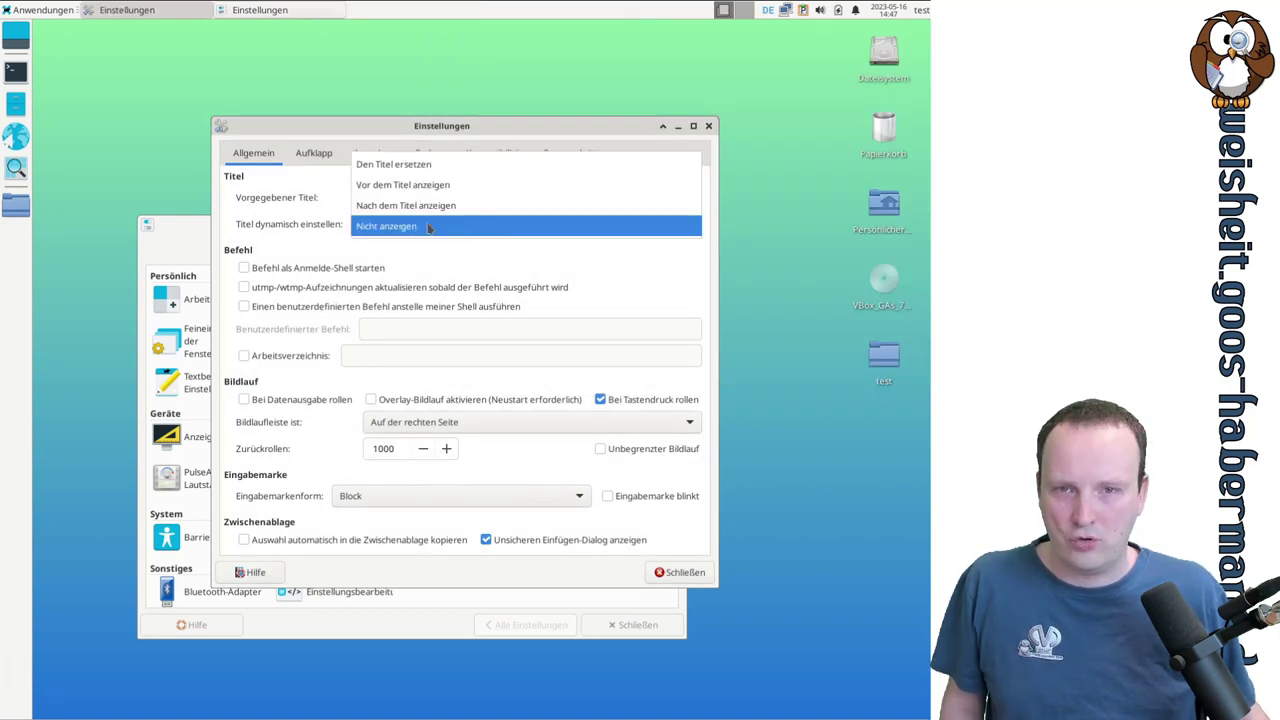
left_click(404, 210)
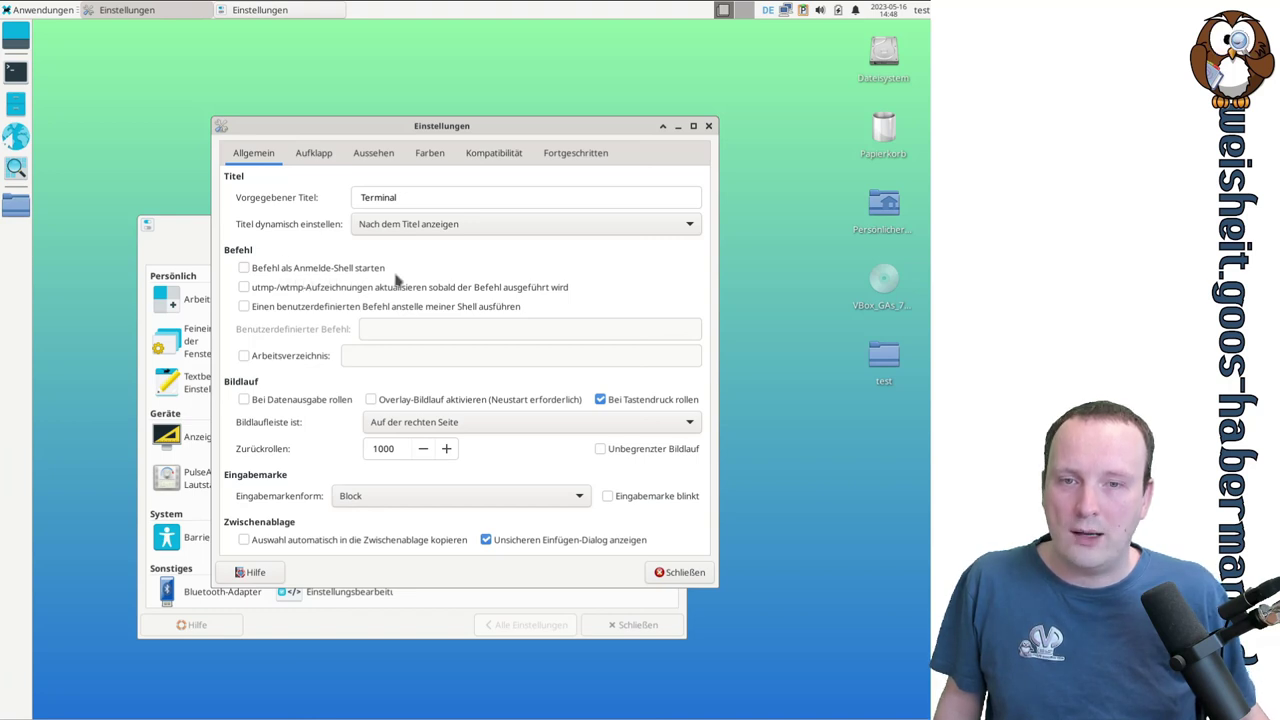
left_click(15, 71)
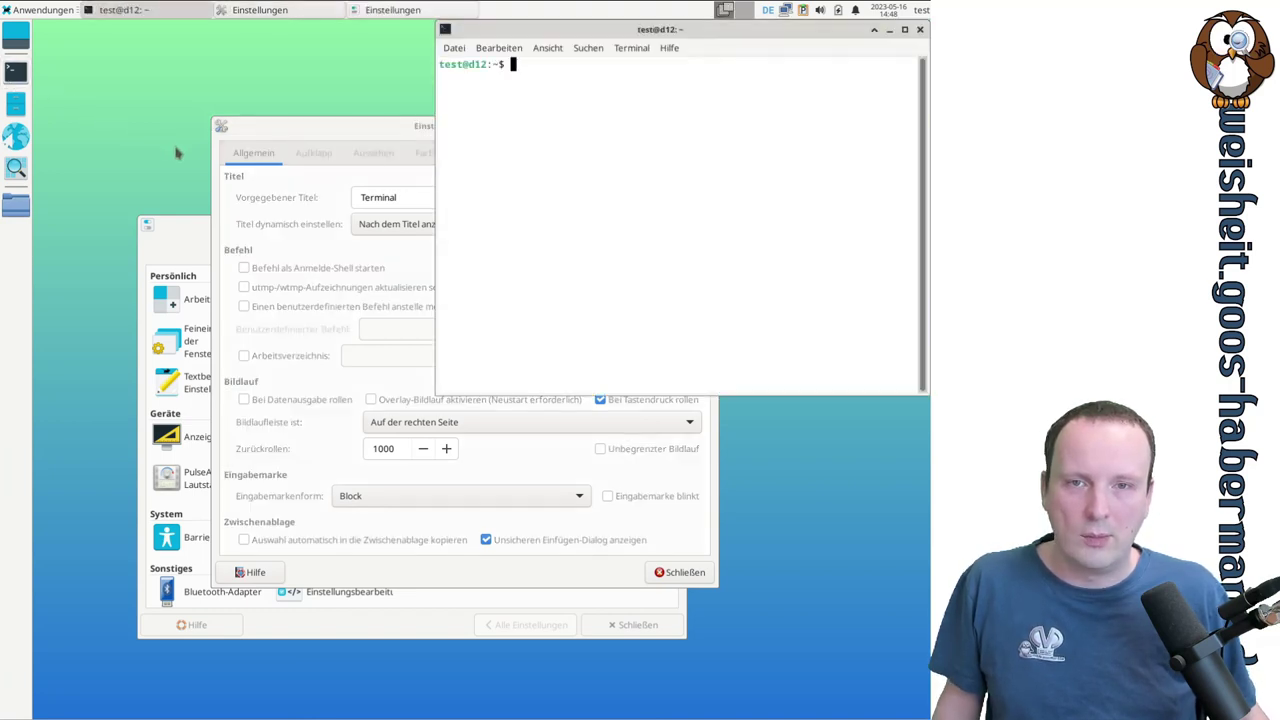
- View the terminal's program information to identify which application it is, and close both the information dialog and the terminal
left_click(669, 48)
left_click(668, 84)
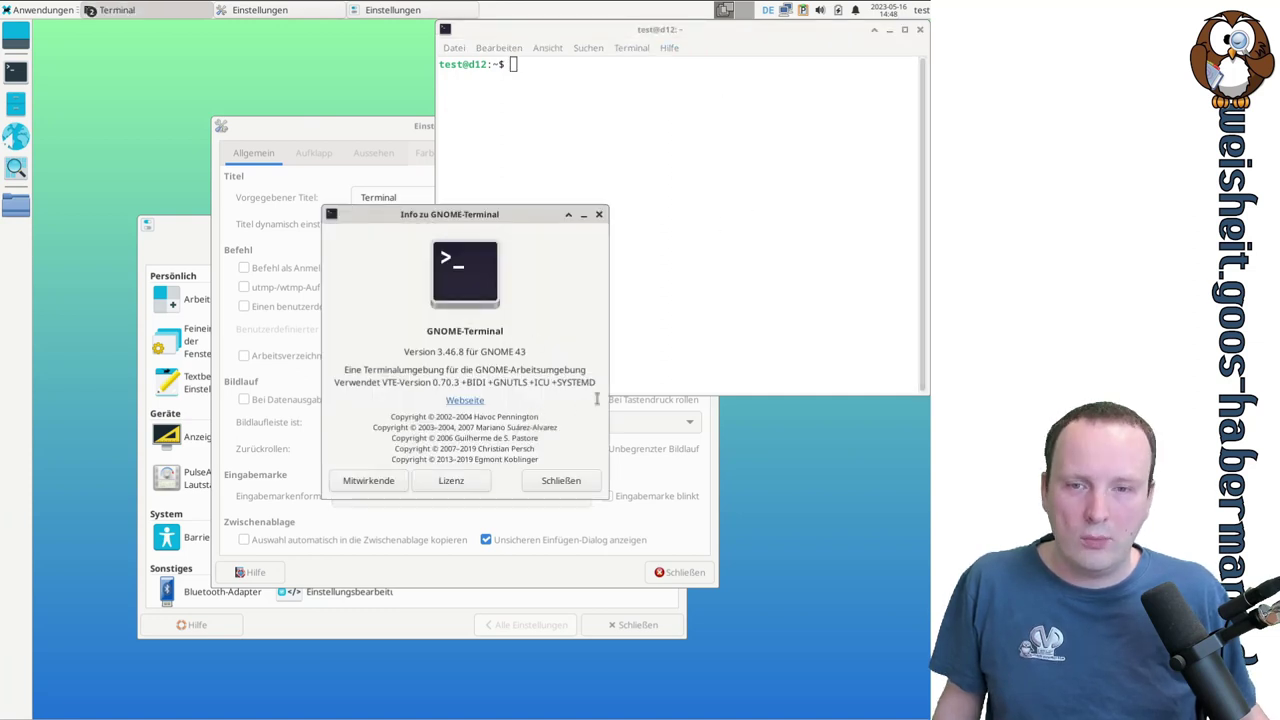
left_click(590, 482)
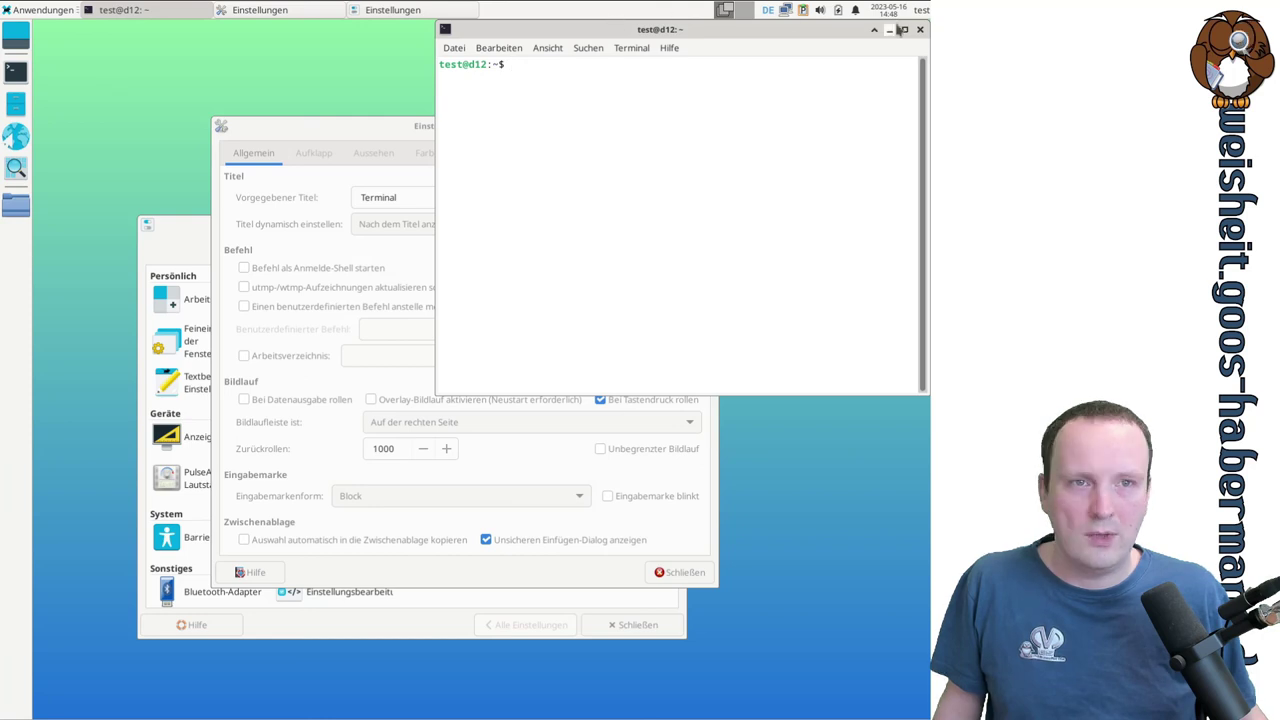
left_click(921, 30)
- Start Xfce-Terminal from the installed system applications and move its window below the title settings
left_click(26, 11)
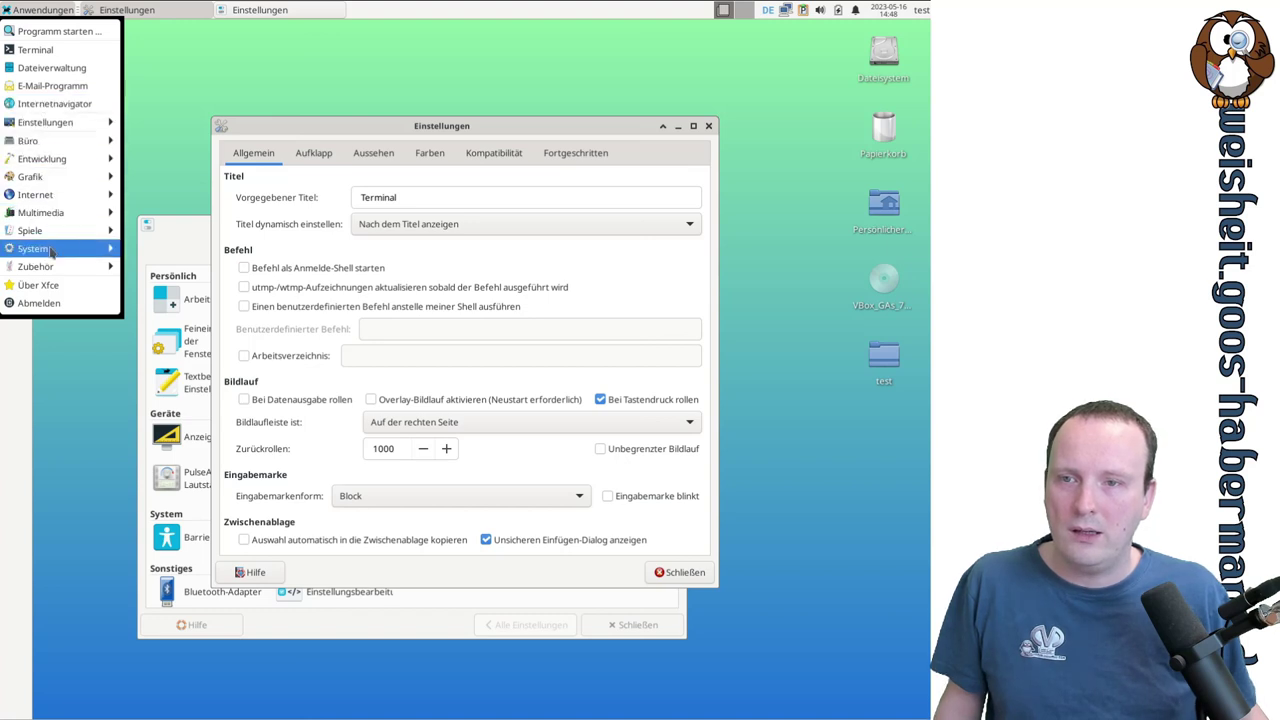
mouse_move(48, 268)
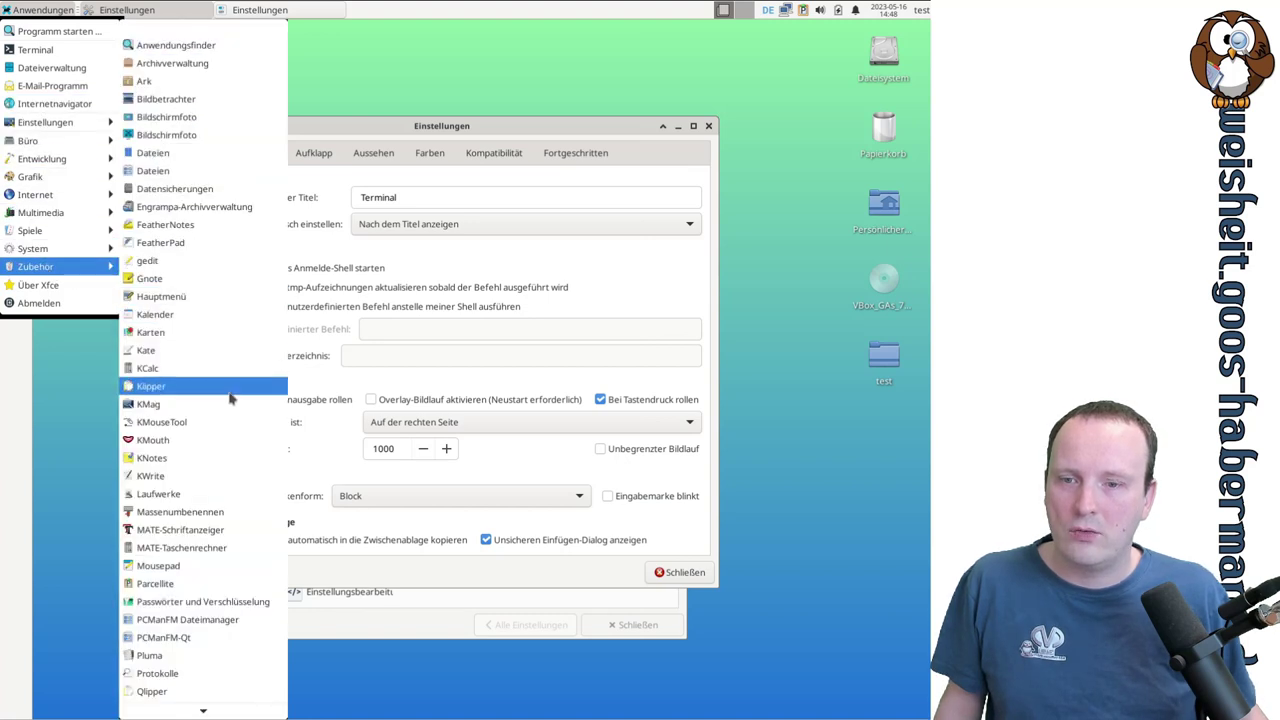
scroll(238, 469, "down", 2)
scroll(238, 470, "down", 5)
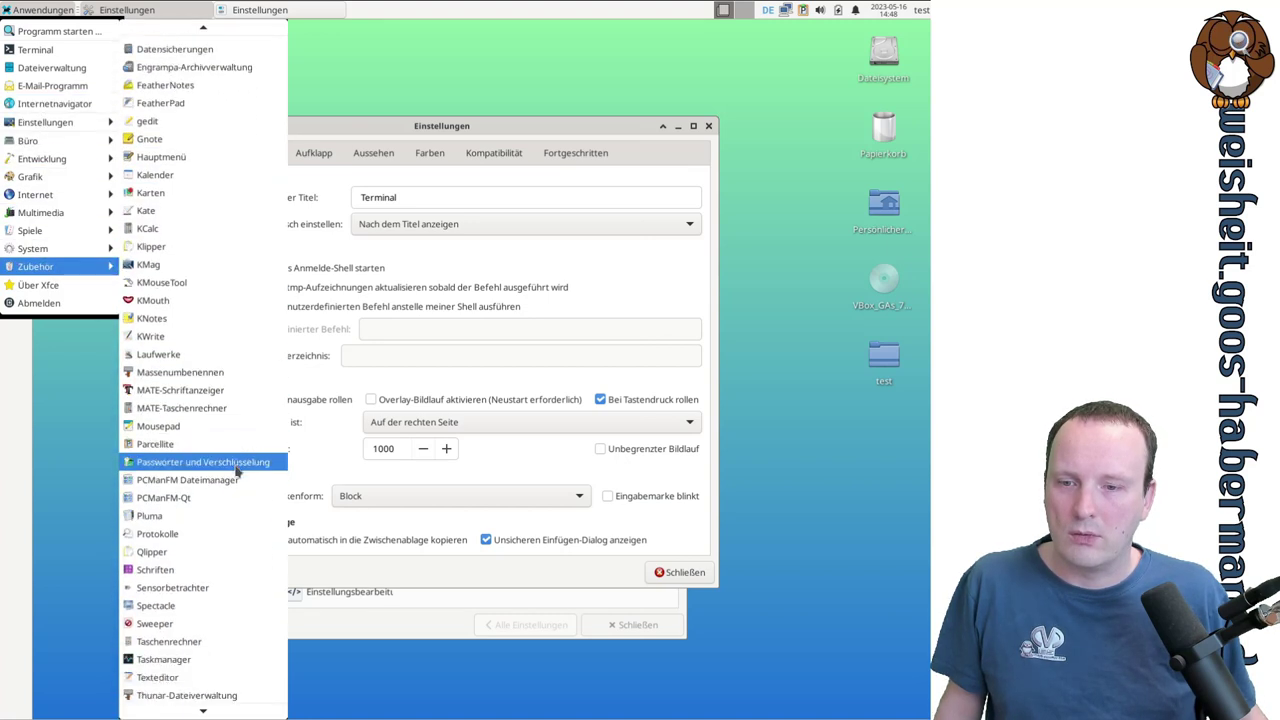
scroll(238, 470, "down", 1)
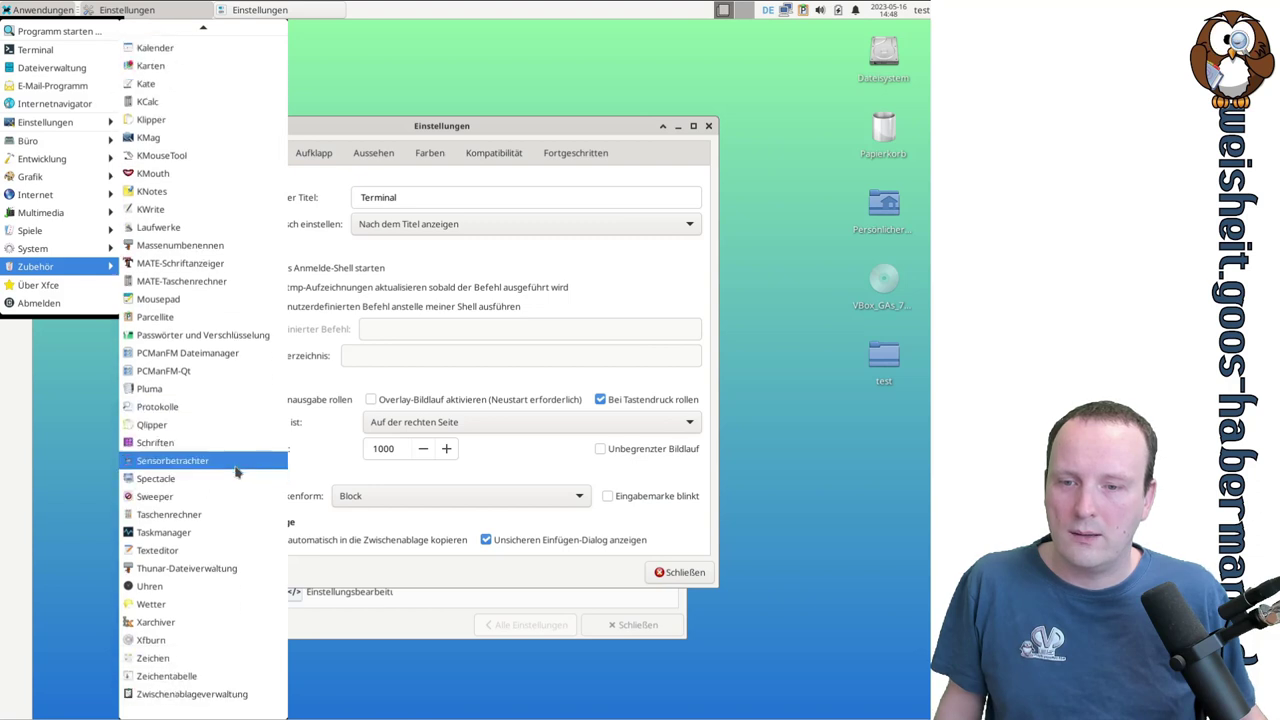
mouse_move(70, 250)
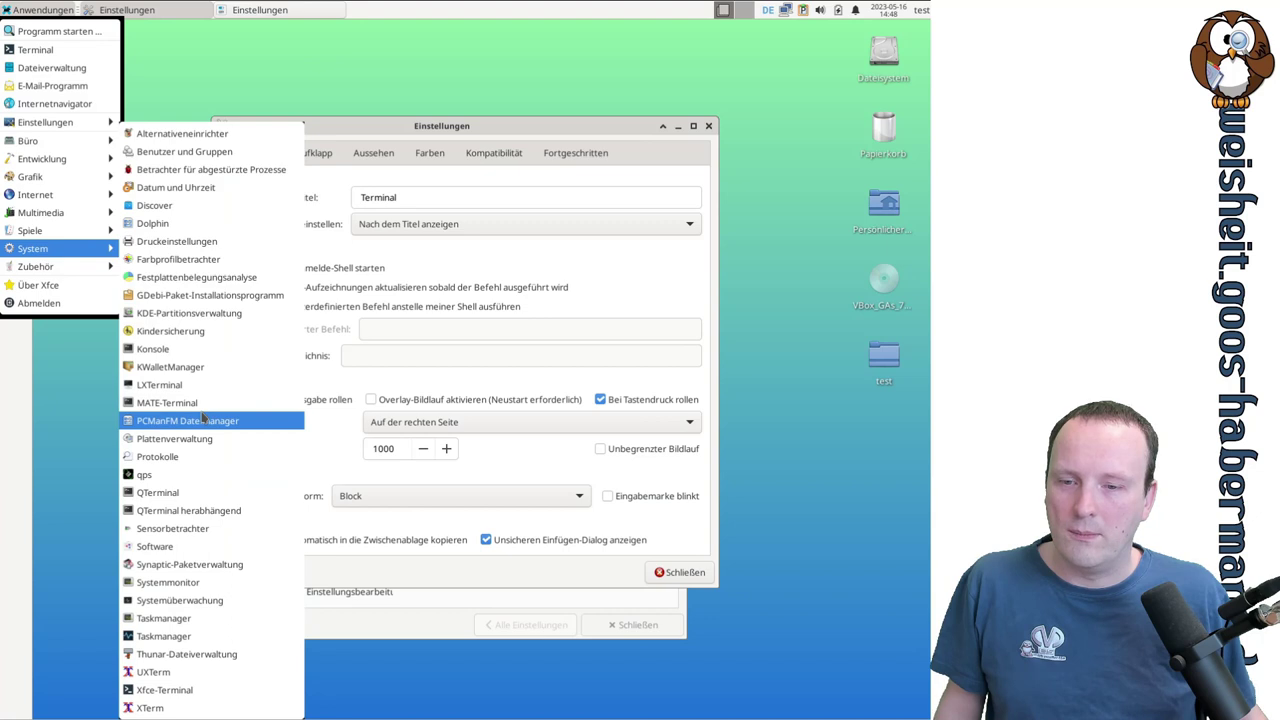
left_click(224, 690)
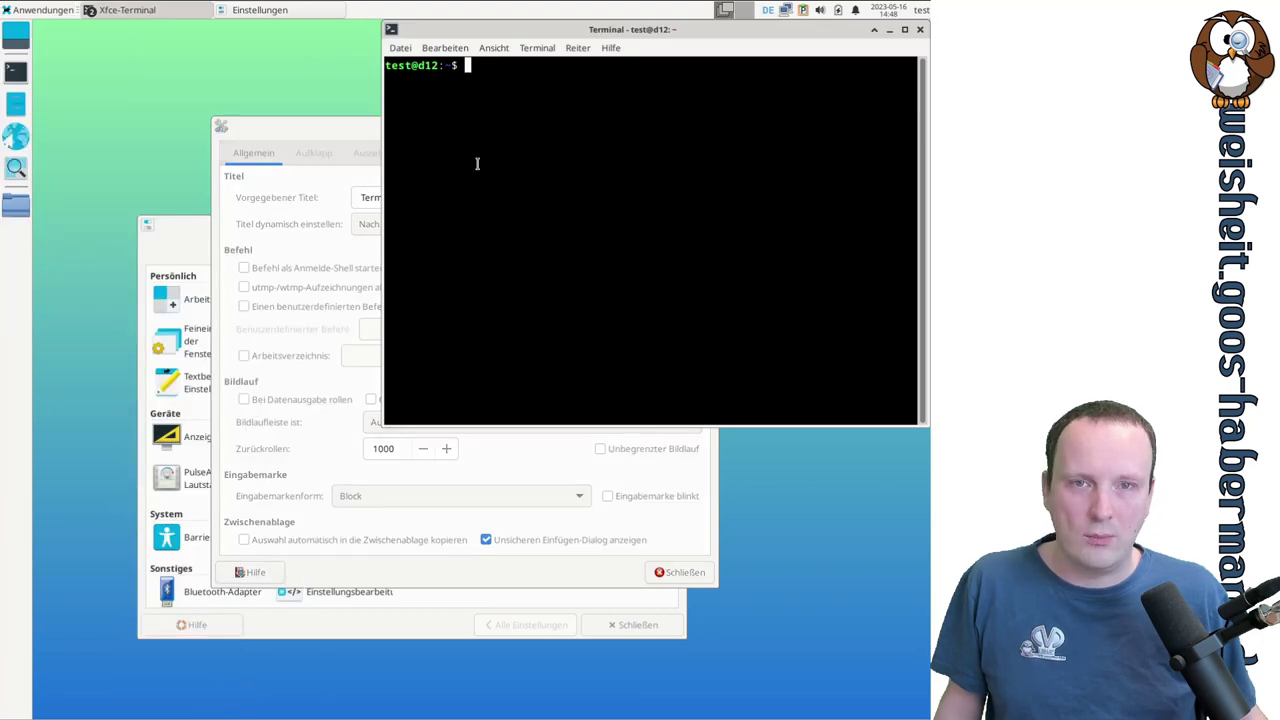
left_click_drag(521, 40, 403, 272)
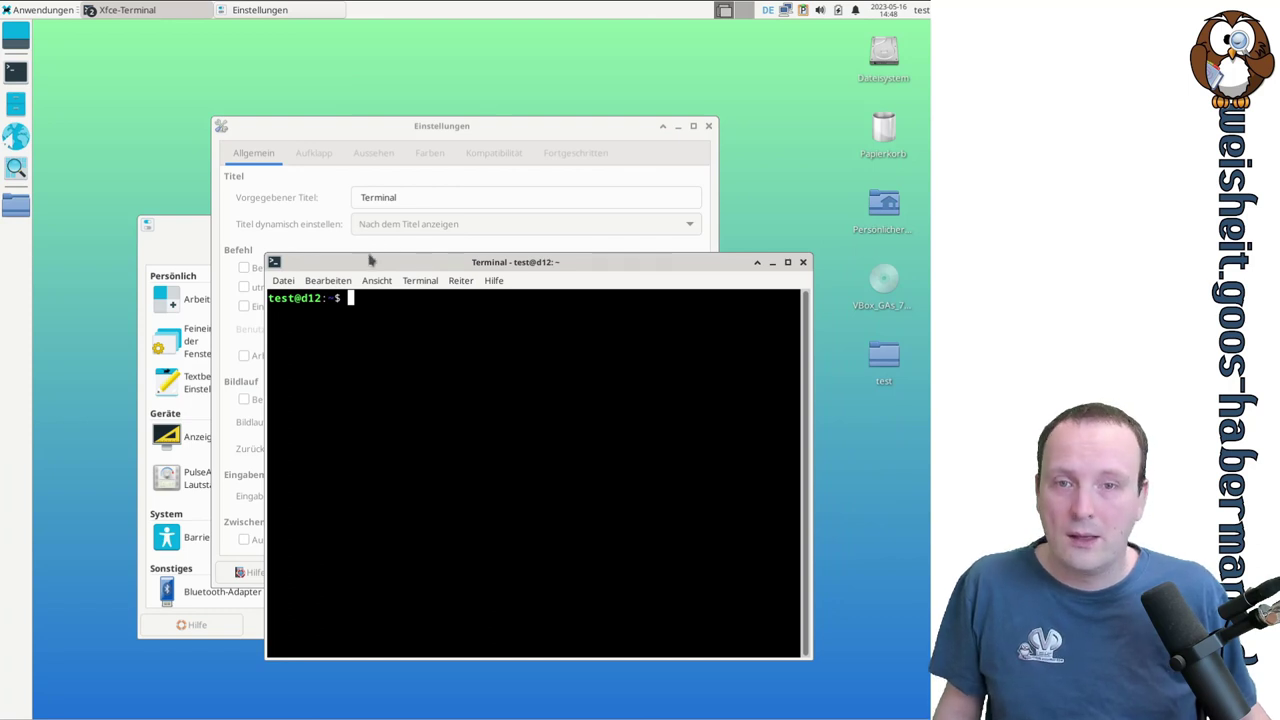
- Set the dynamic title option to "Den Titel ersetzen", check the open terminal's title and move that window further off the settings
left_click(404, 228)
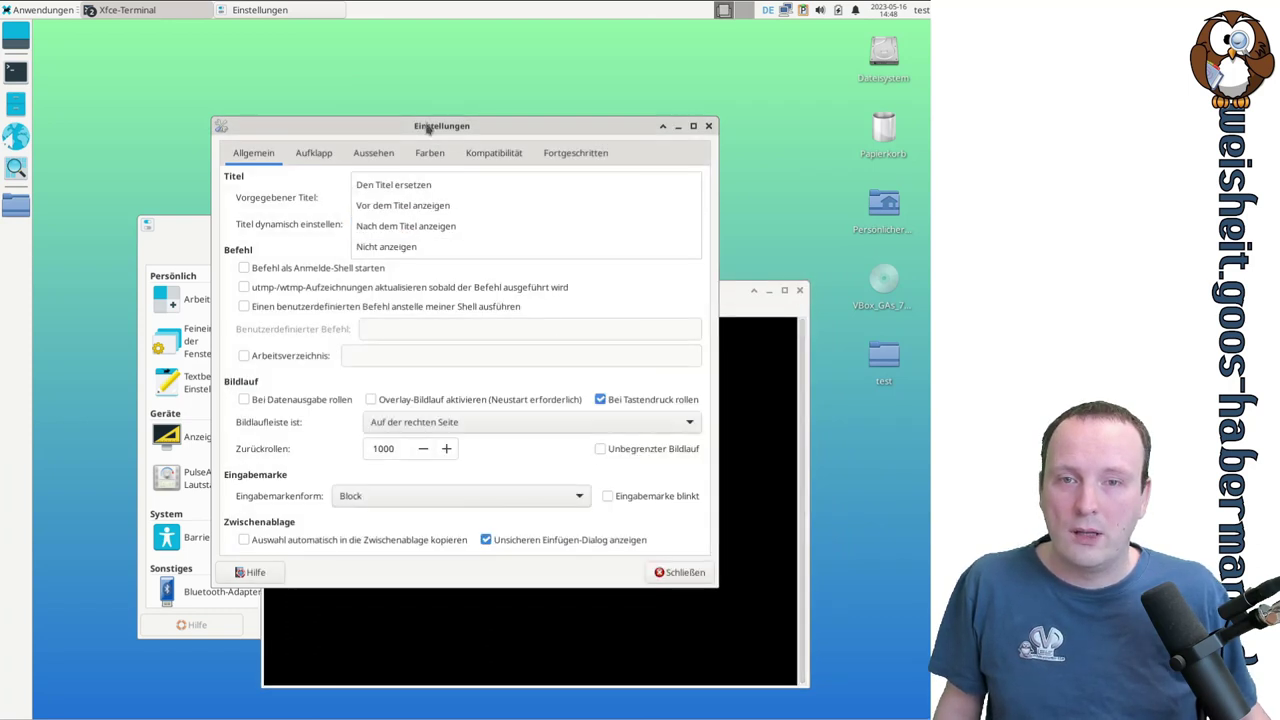
left_click(434, 184)
left_click(729, 291)
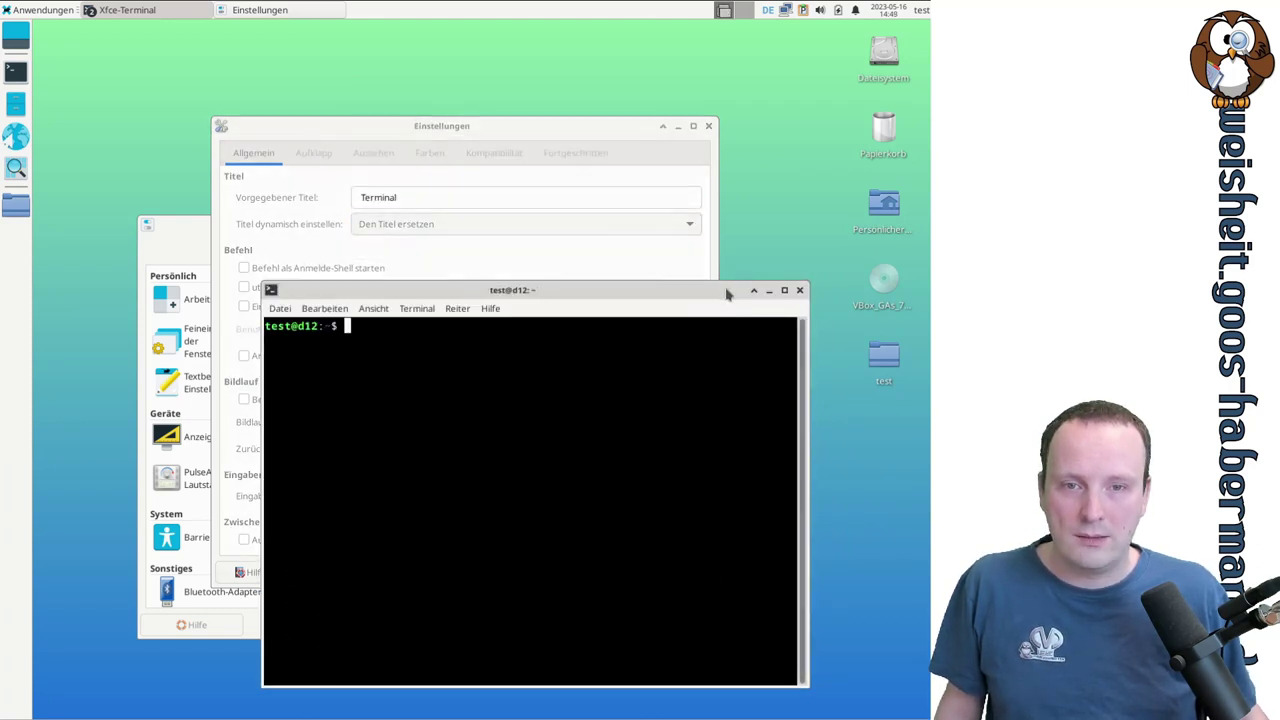
left_click_drag(523, 292, 625, 312)
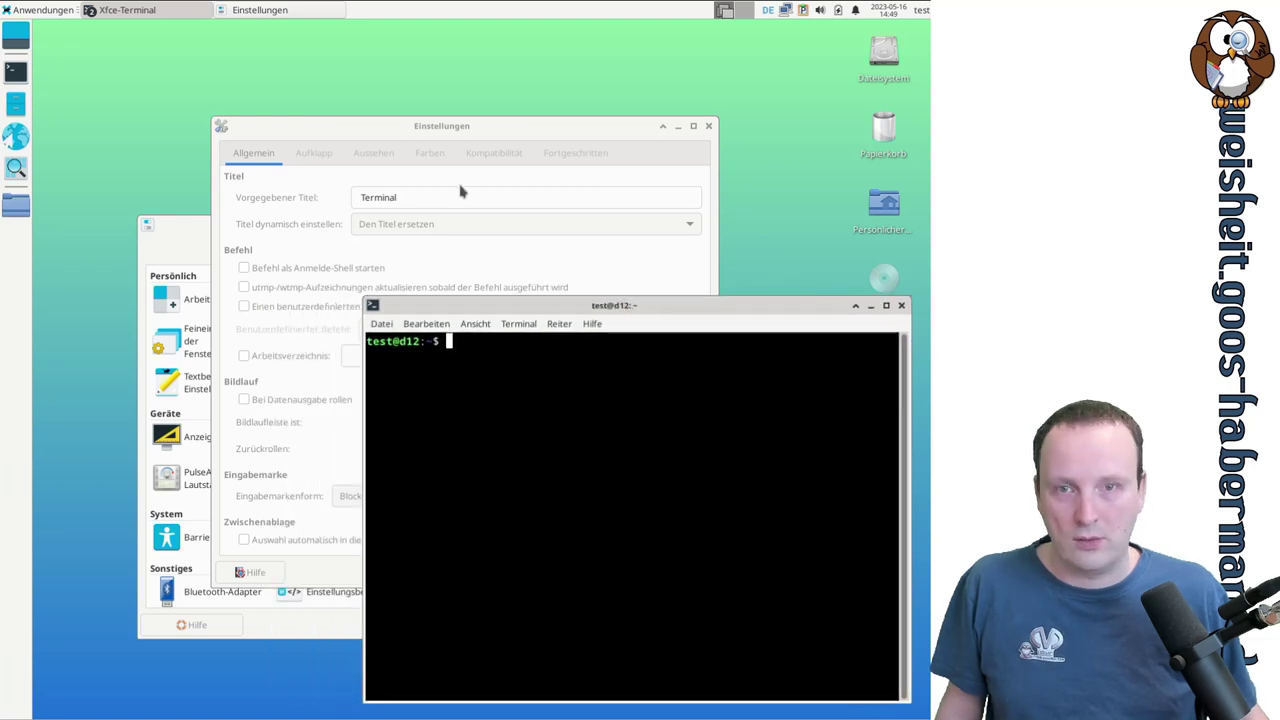
- Set the dynamic title option to "Vor dem Titel anzeigen" and check the open terminal's window title
left_click(412, 224)
left_click(414, 246)
left_click(752, 318)
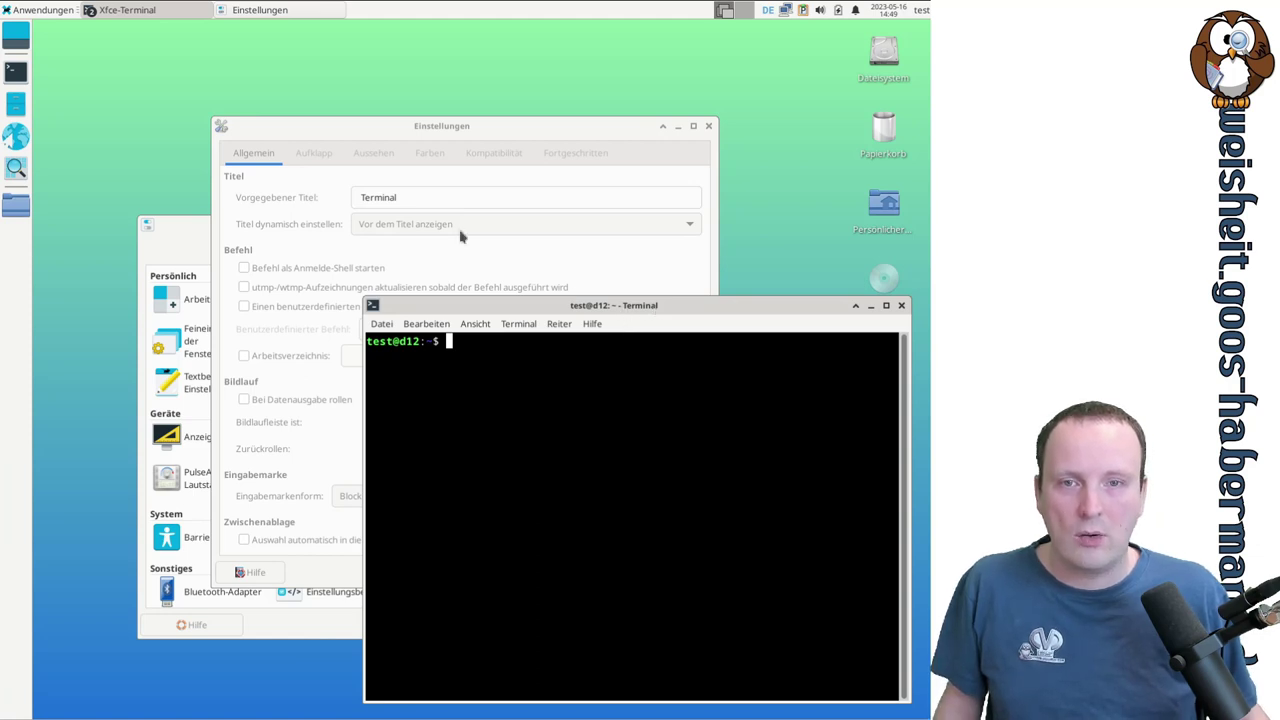
- Switch the dynamic title option back to "Den Titel ersetzen" and compare the terminal's window title
left_click(396, 229)
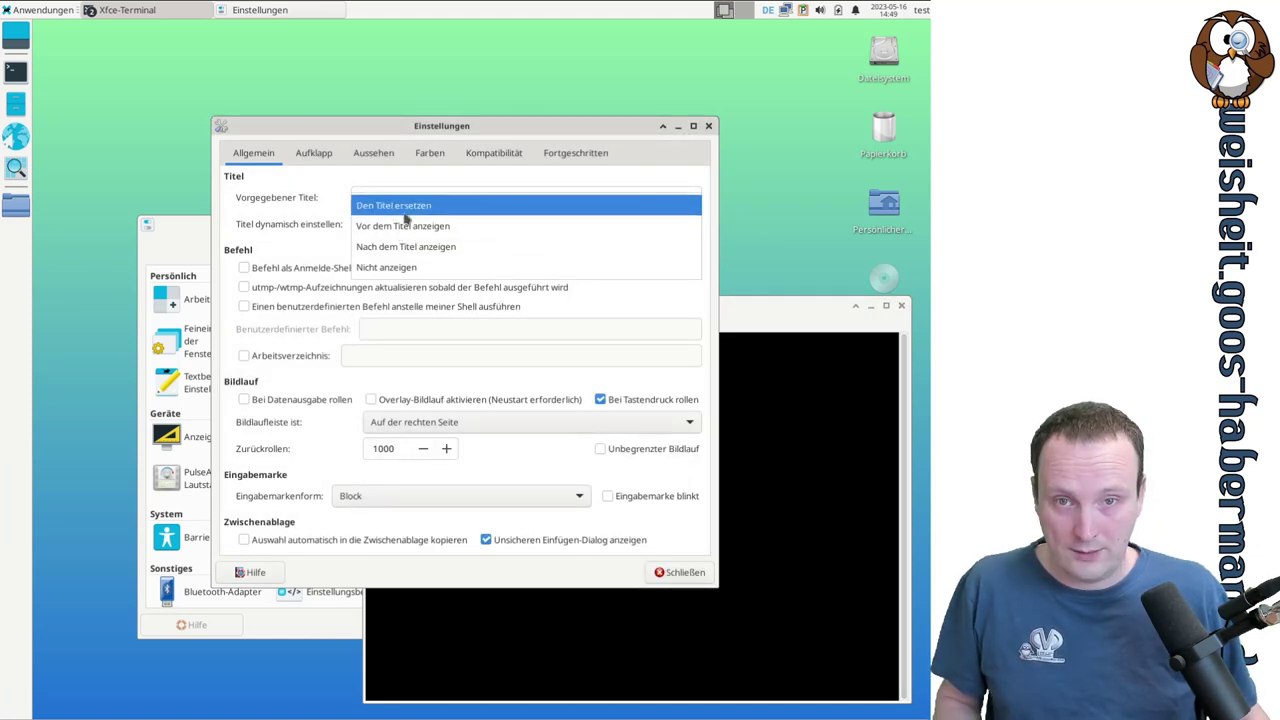
left_click(405, 212)
left_click(787, 308)
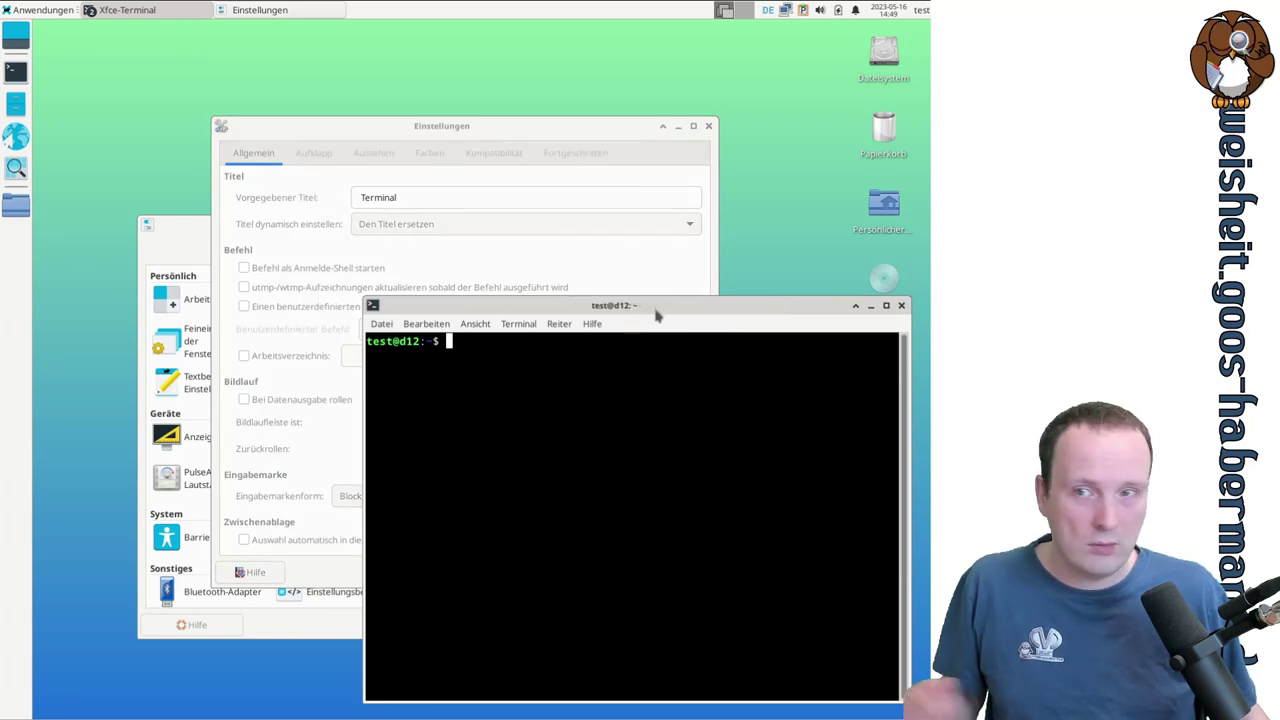
- Set the dynamic title option to "Nach dem Titel anzeigen", check the terminal's title and return to the settings
left_click(378, 226)
left_click(437, 268)
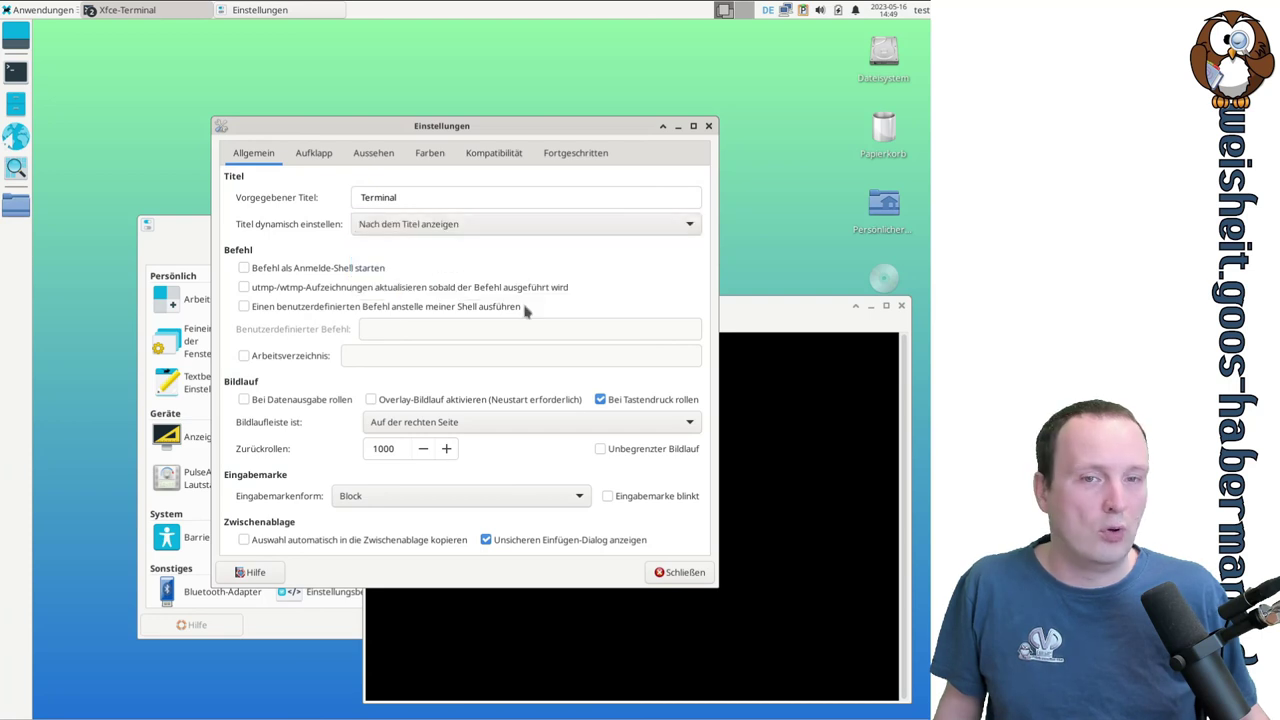
left_click(745, 326)
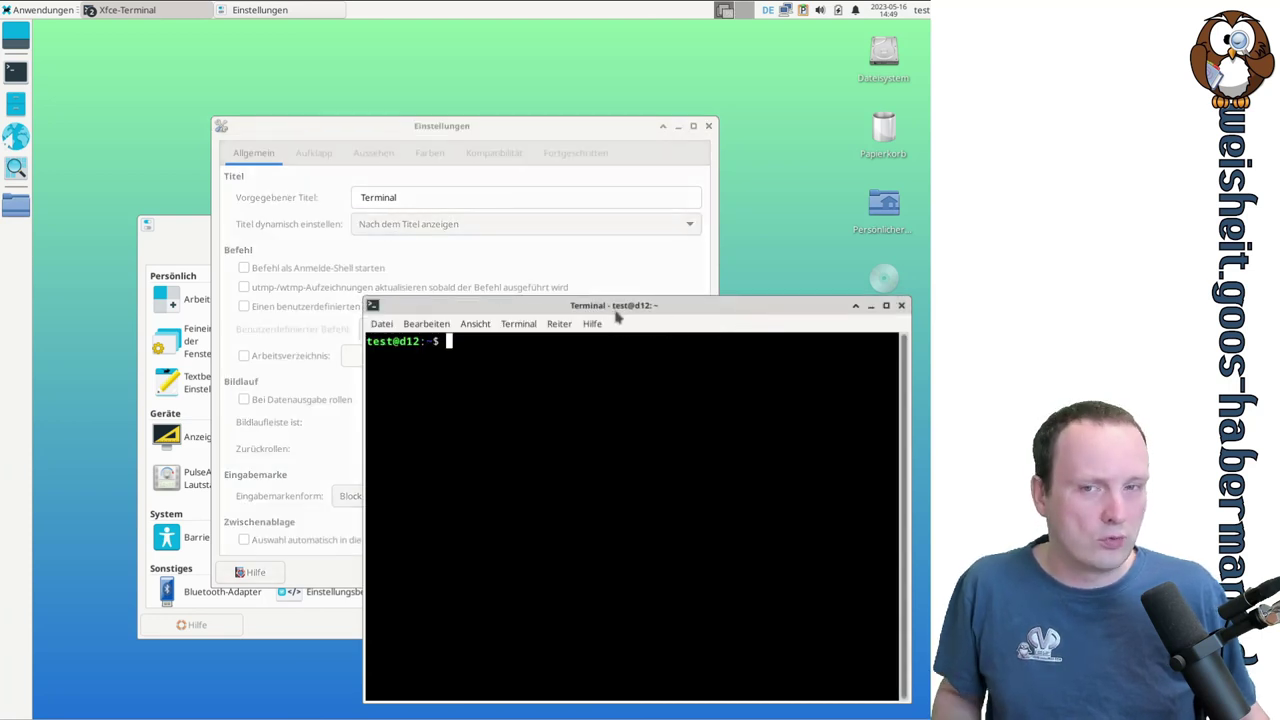
left_click(360, 254)
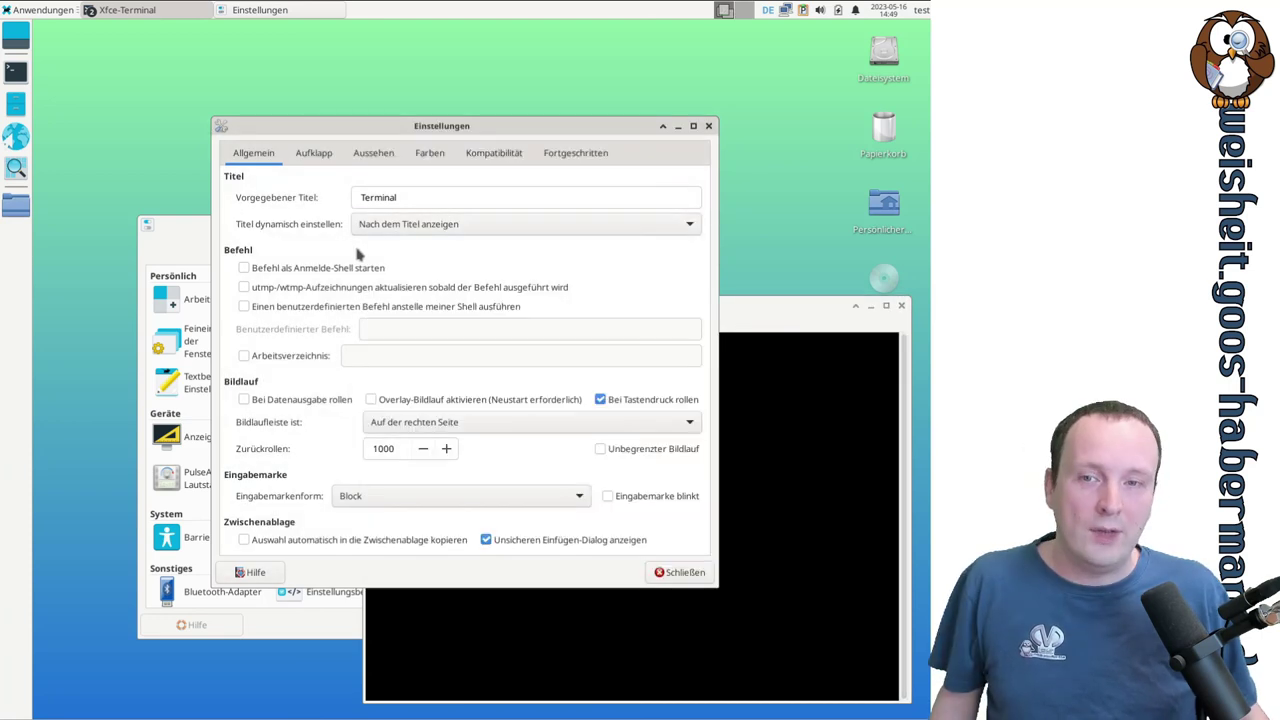
- Enable "Befehl als Anmelde-Shell starten" and close the open terminal window
left_click(244, 269)
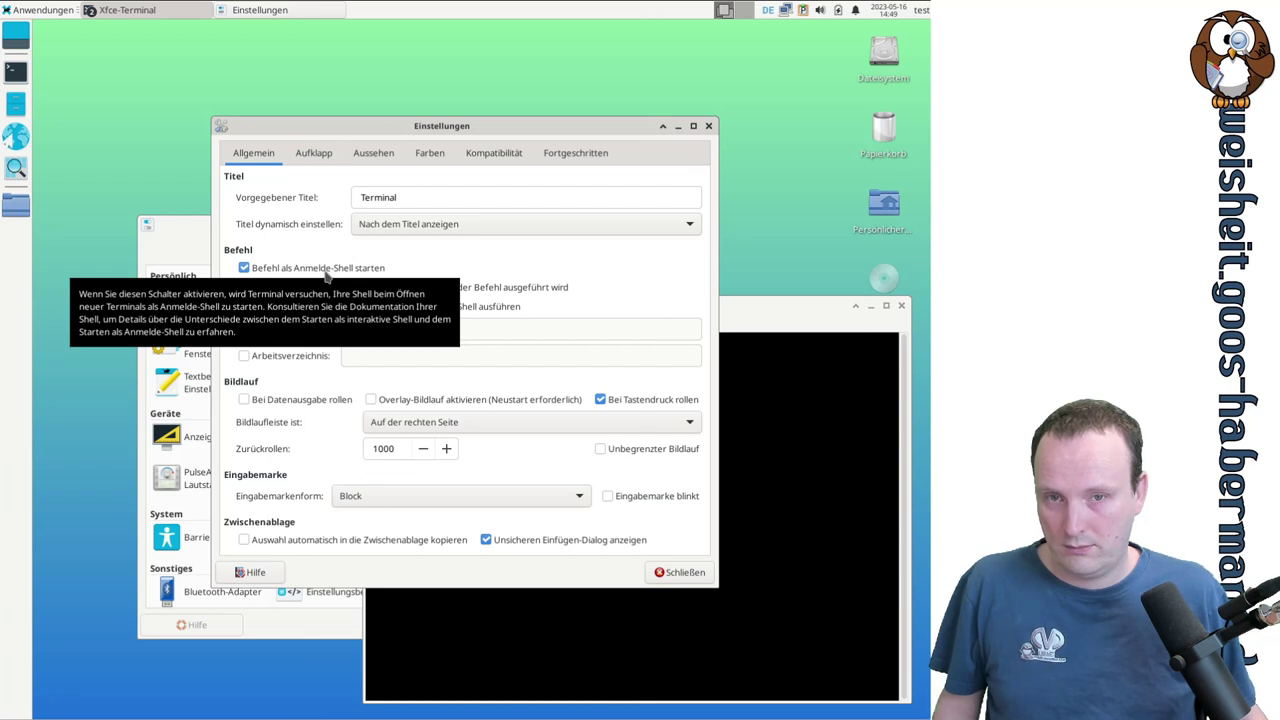
left_click(755, 304)
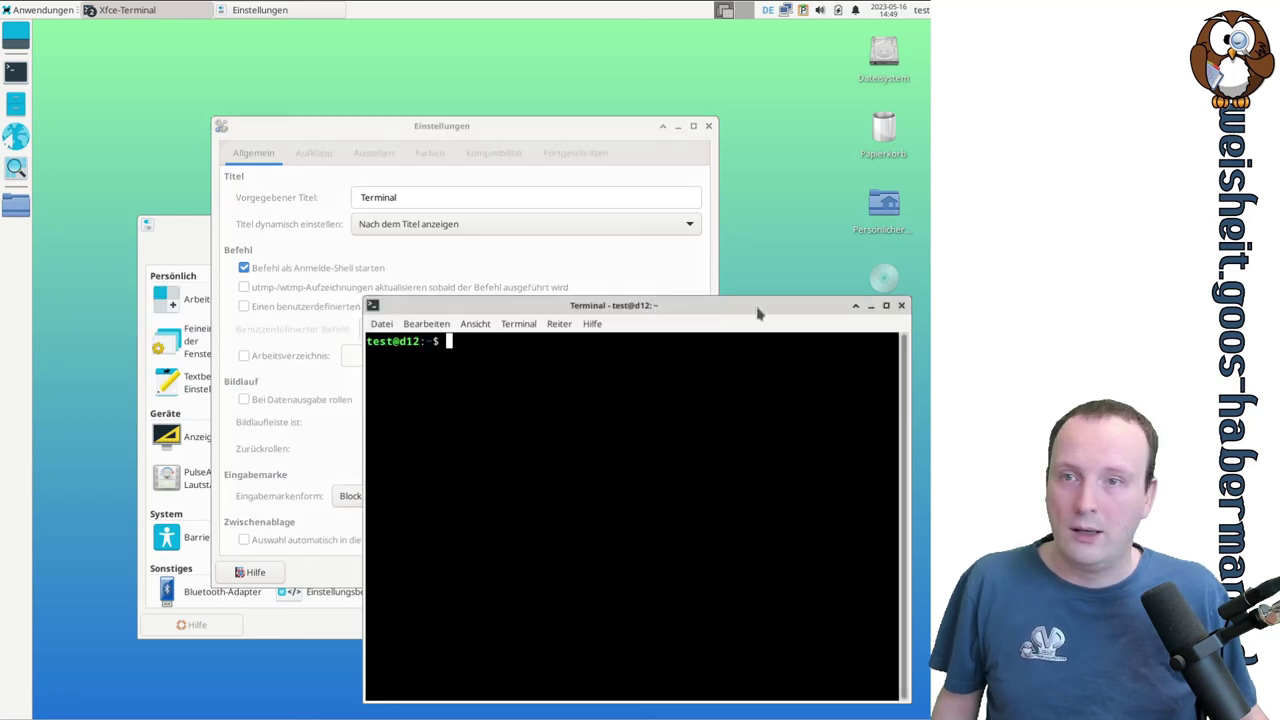
left_click(901, 305)
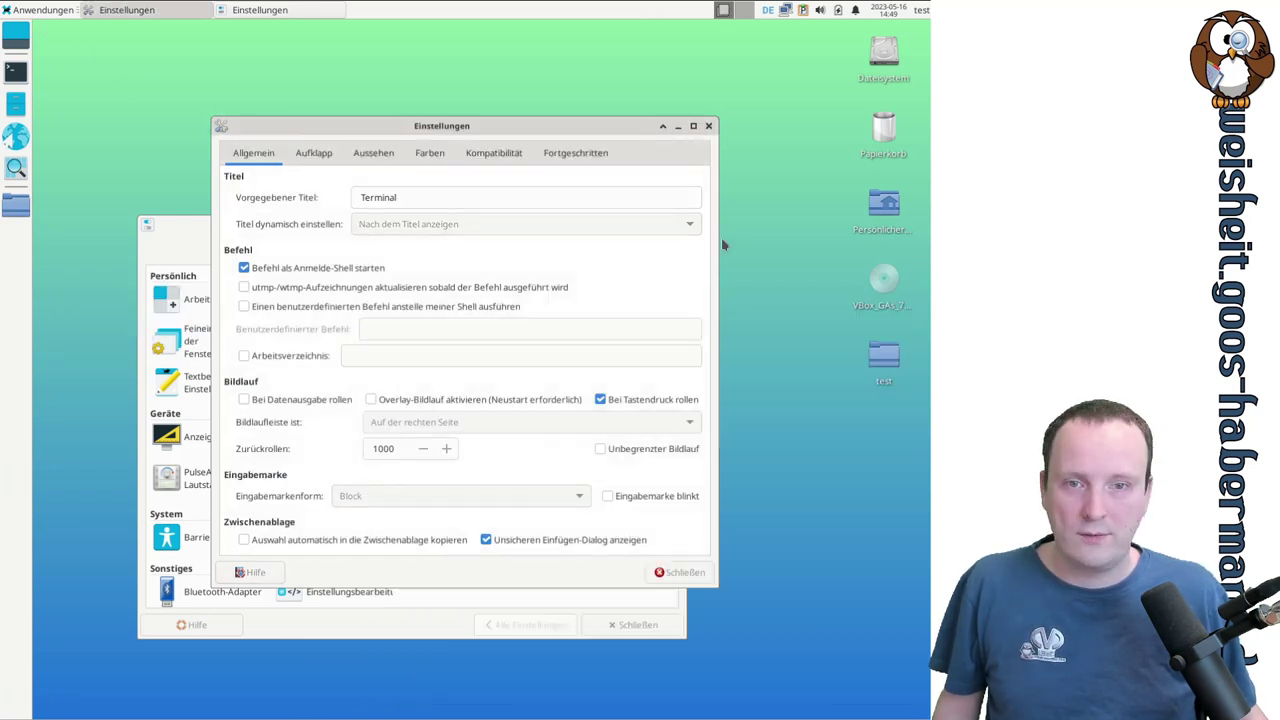
- Create a launcher for the system application Xfce-Terminal in the vertical panel, below the existing launchers
left_click(38, 10)
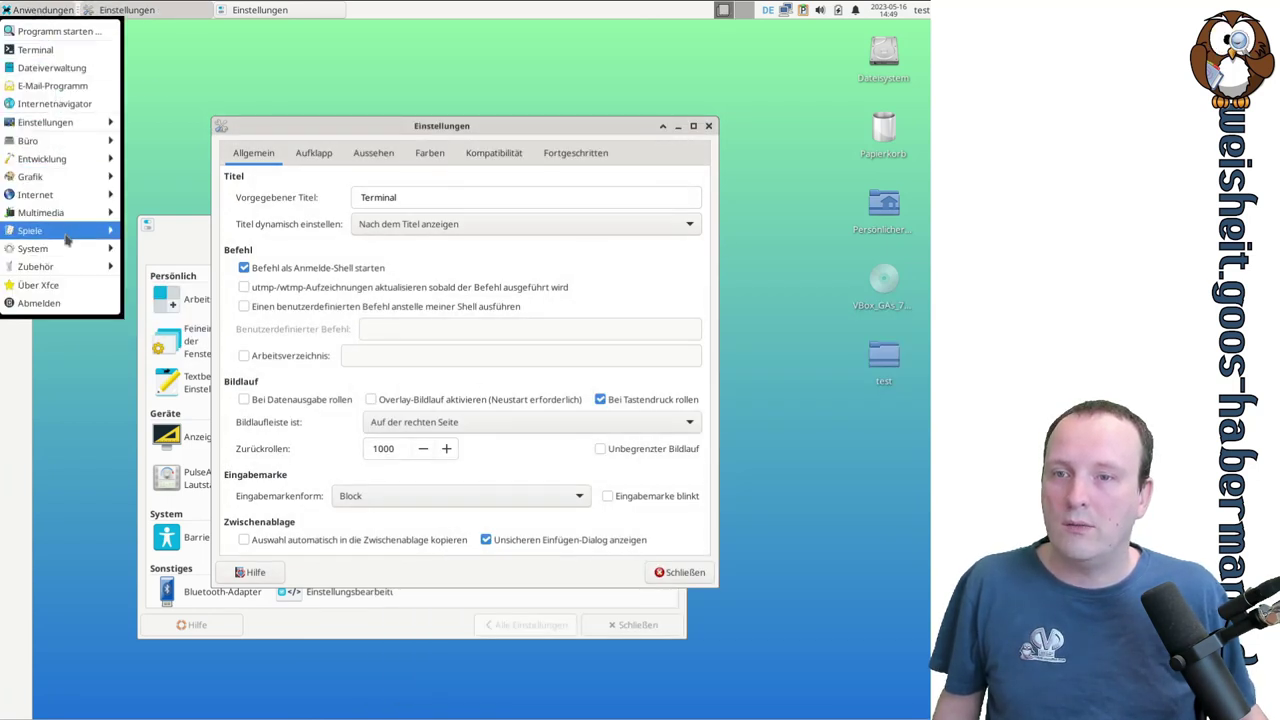
mouse_move(71, 272)
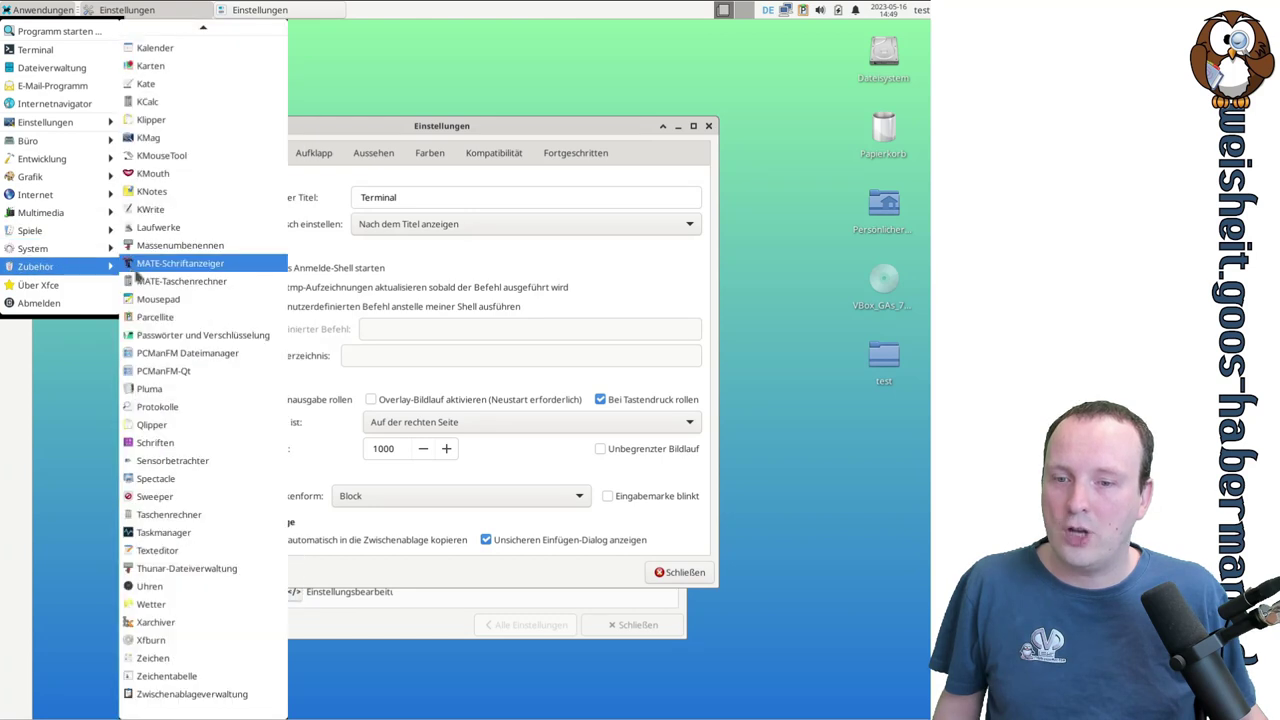
mouse_move(60, 248)
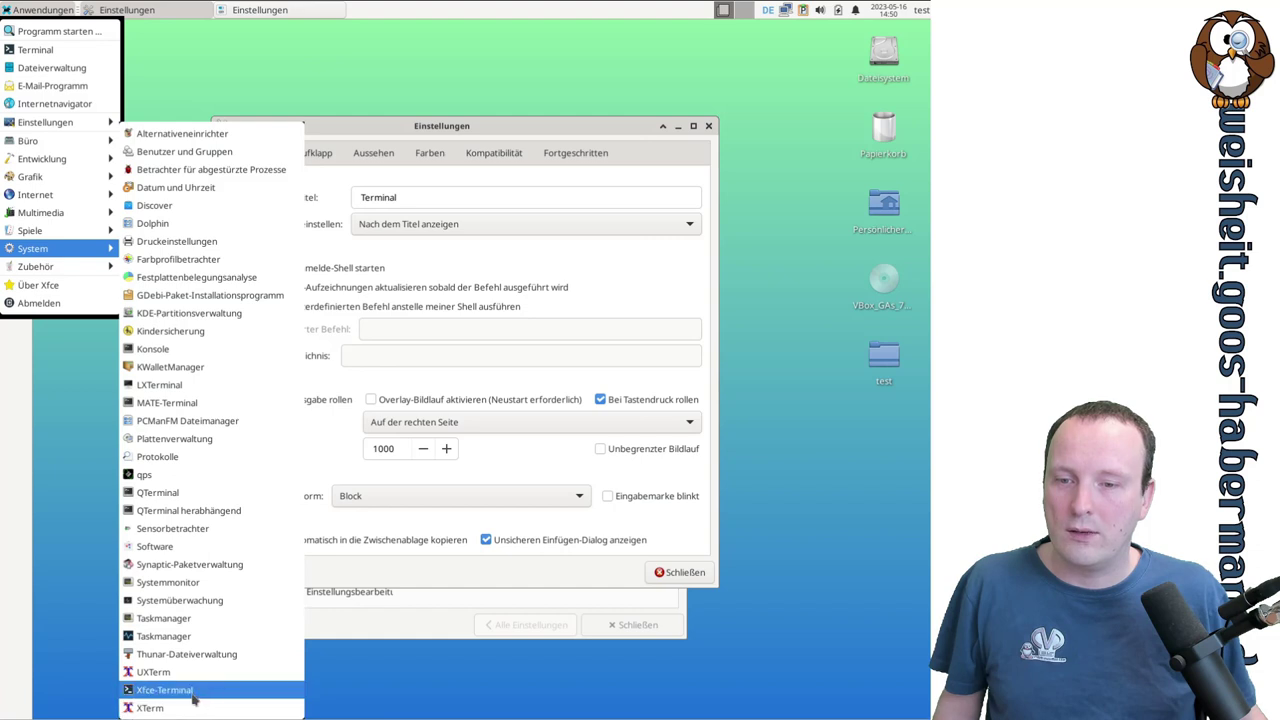
left_click_drag(192, 692, 20, 343)
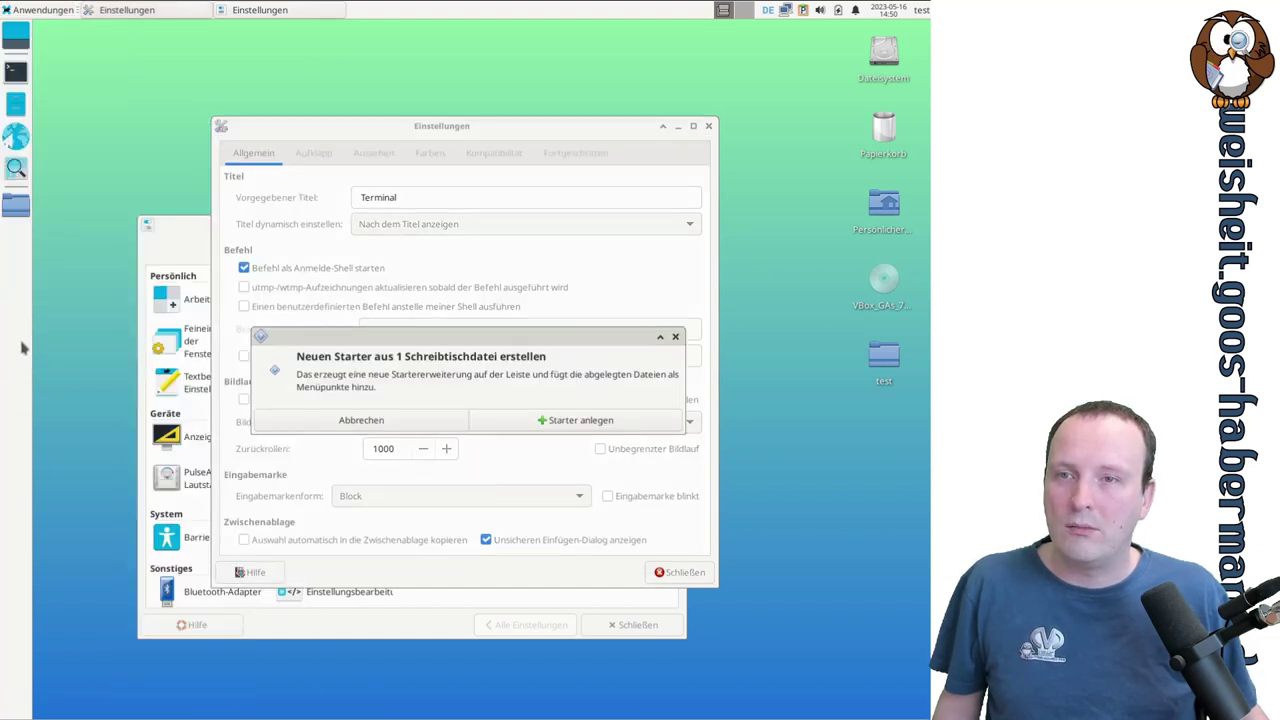
left_click(582, 421)
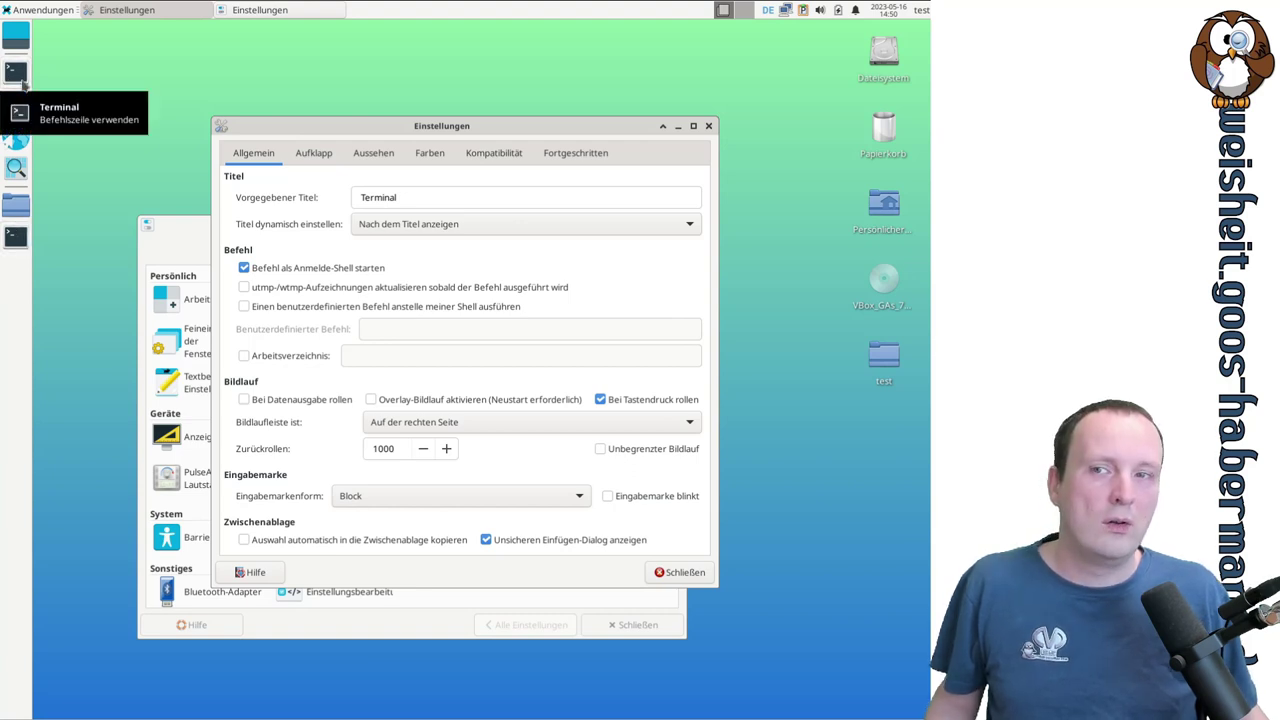
- Open a terminal from the new launcher, move it clear of the command settings and run "echo $PATH" in it
left_click(26, 243)
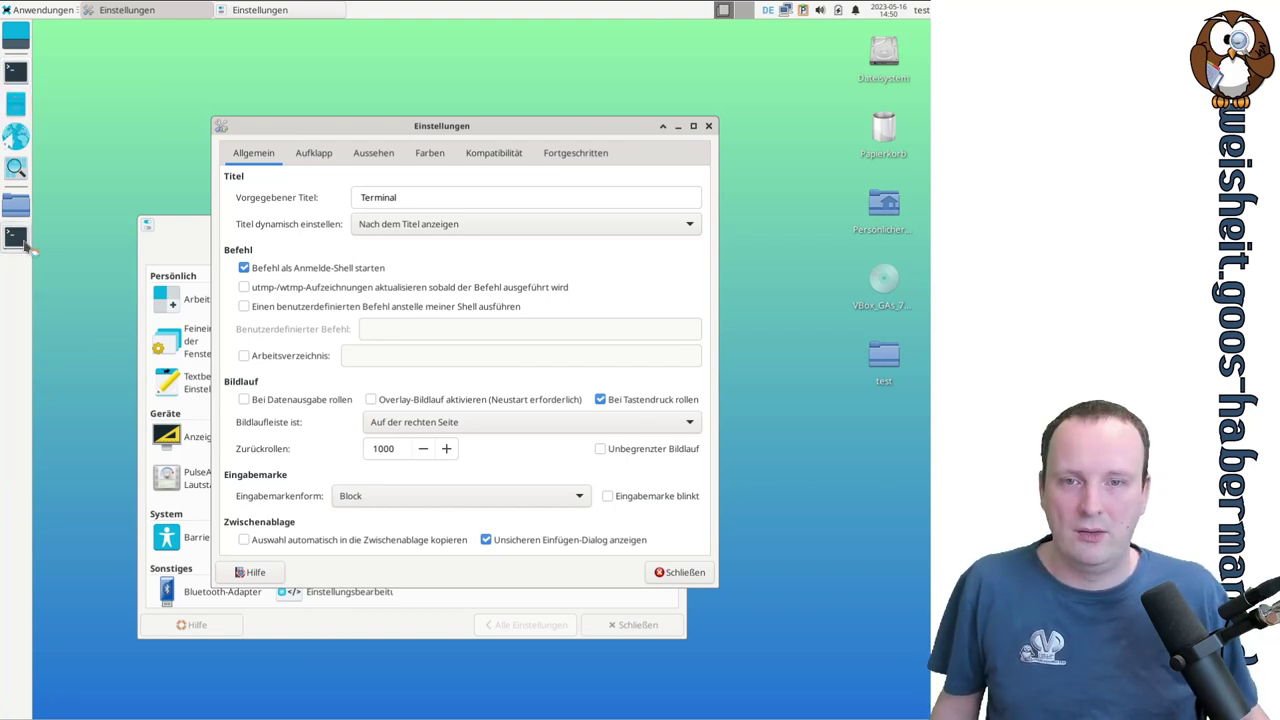
left_click_drag(487, 34, 469, 217)
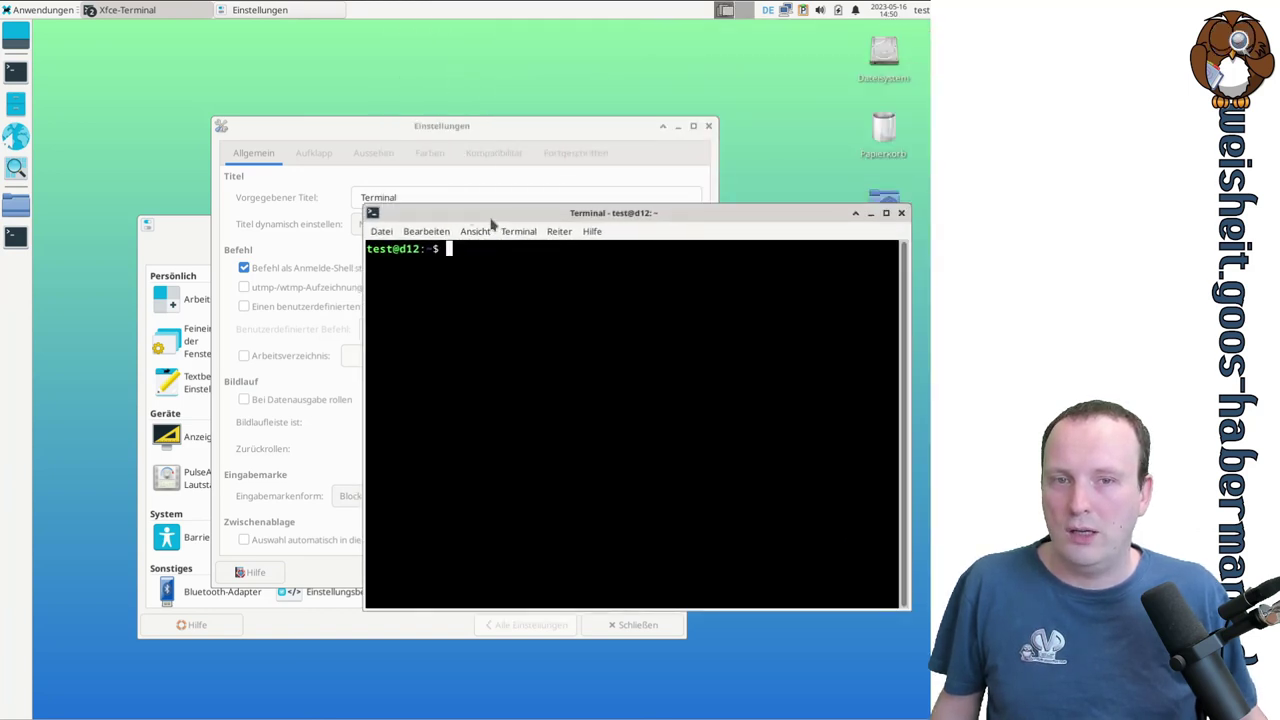
left_click_drag(485, 212, 514, 289)
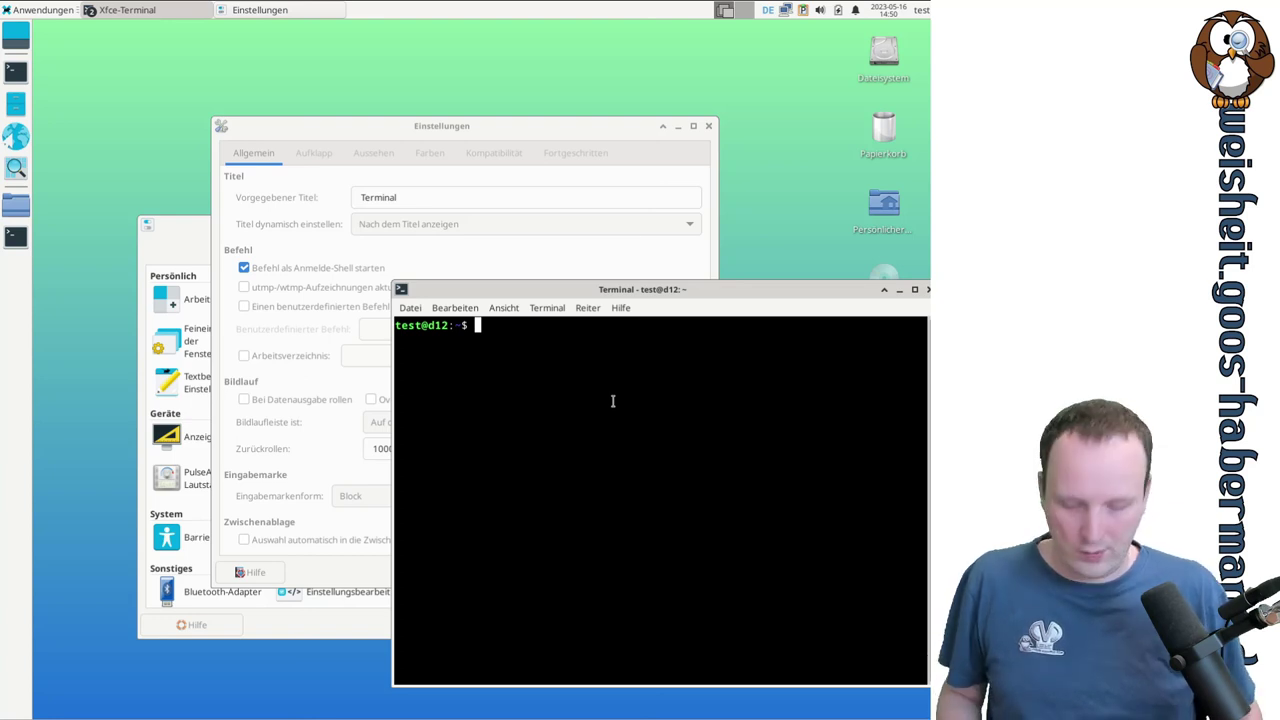
type("echo ")
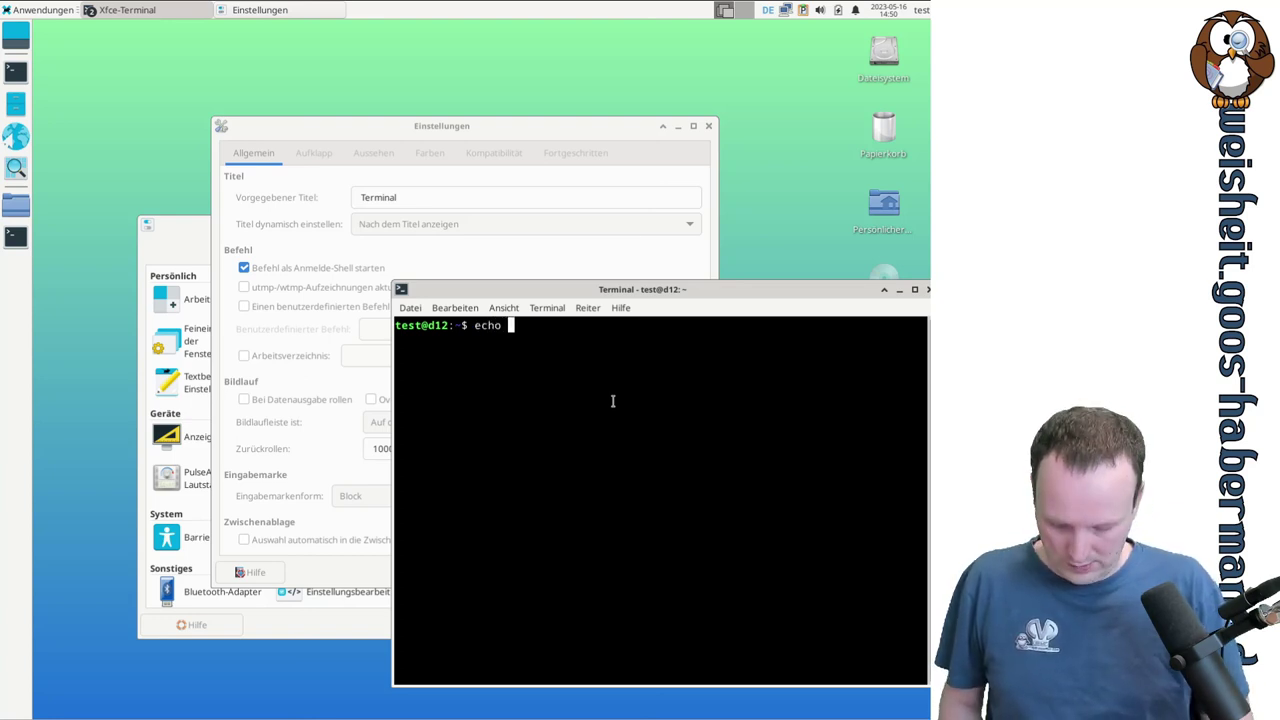
type("$PATH")
key("Return")
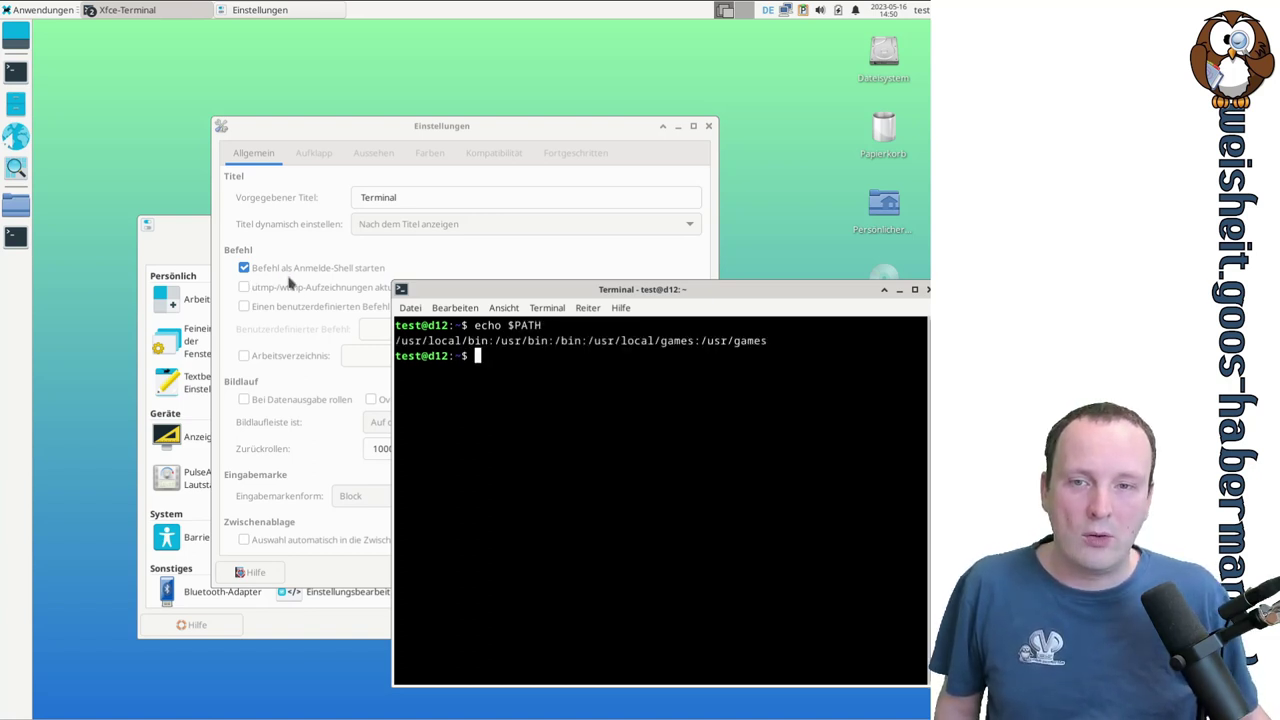
- Disable "Befehl als Anmelde-Shell starten", open a second terminal from the new launcher and move it off the panel
left_click(254, 268)
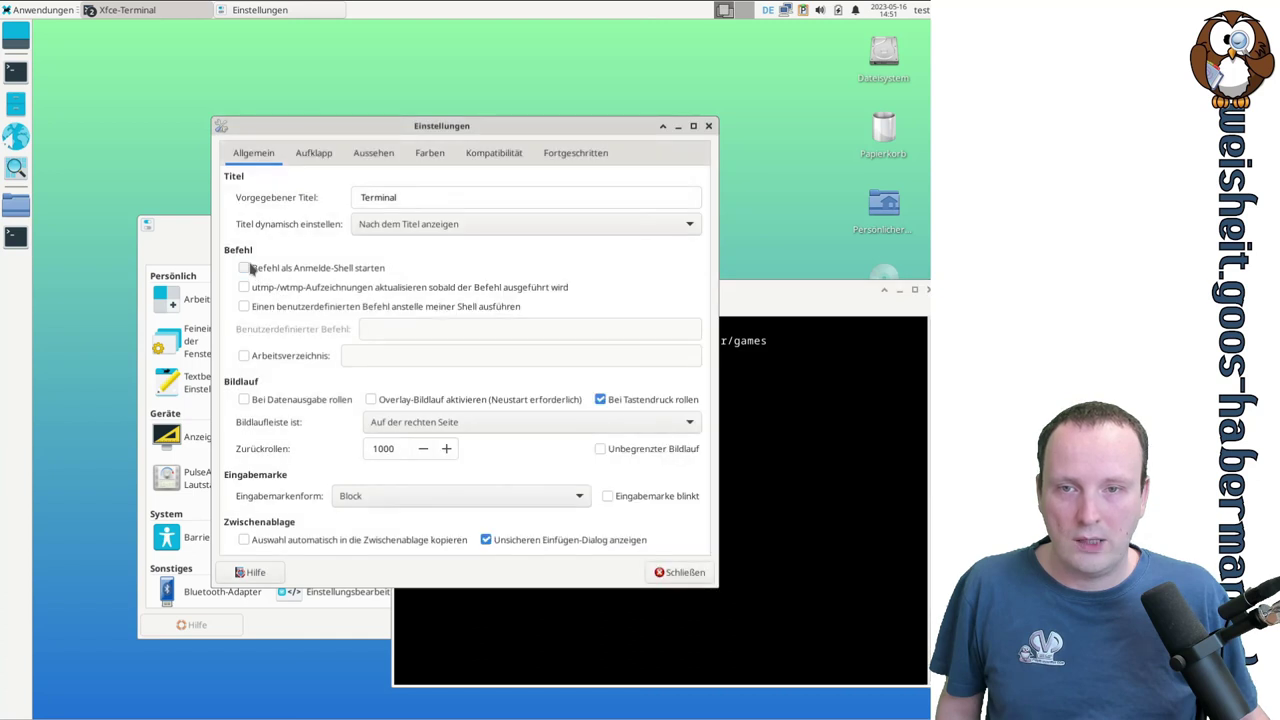
left_click(15, 237)
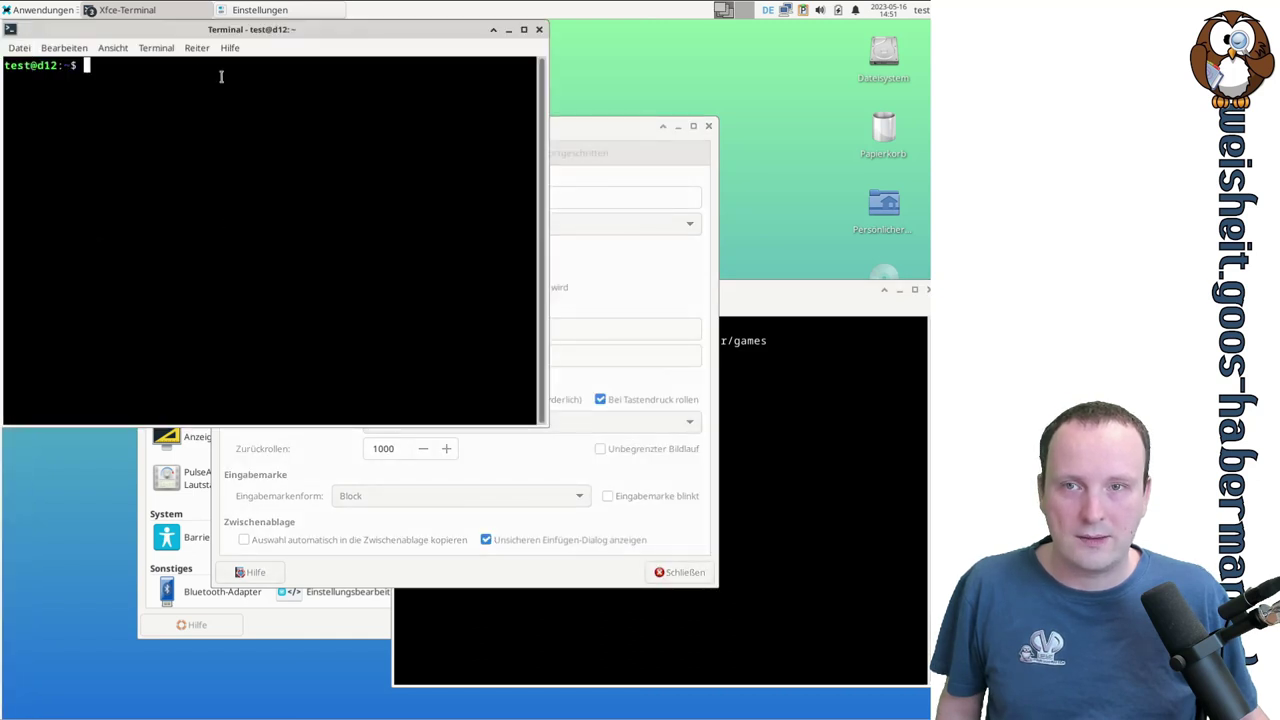
left_click_drag(185, 33, 321, 41)
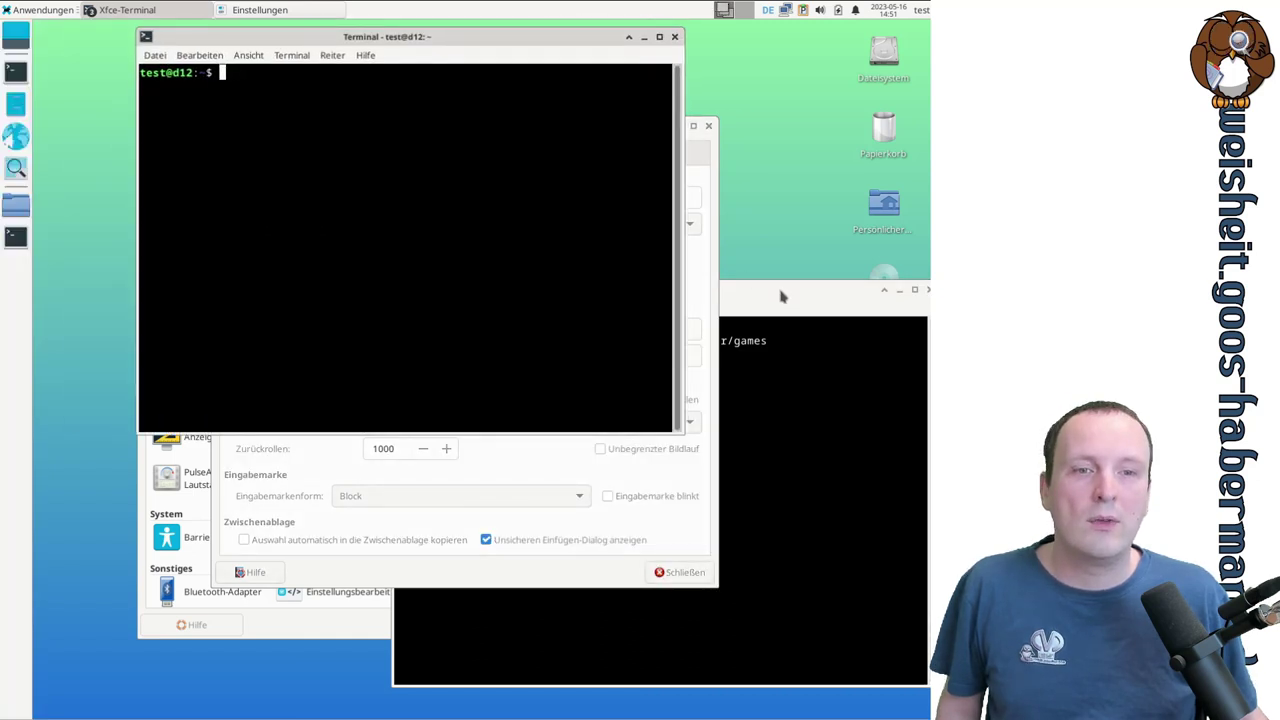
- Paste "echo $PATH" from the first terminal into the second one, accept the insertion and run it
left_click(592, 337)
left_click_drag(592, 337, 474, 325)
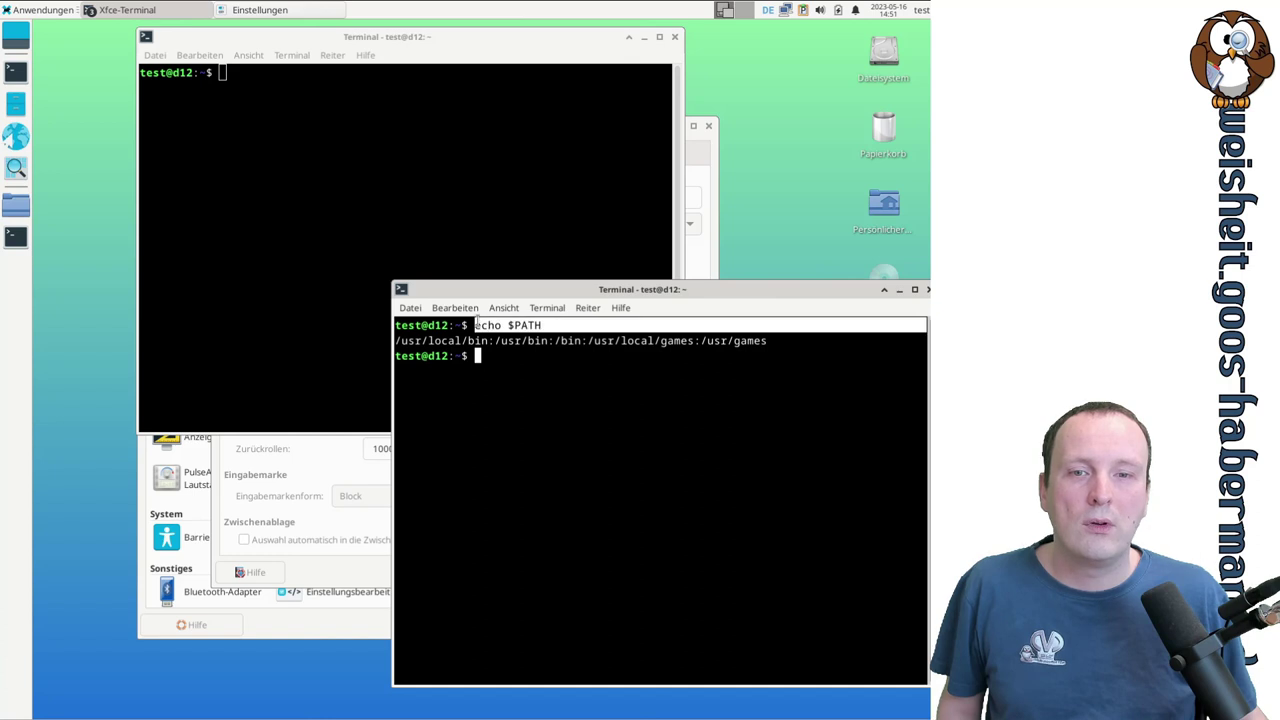
left_click(380, 157)
middle_click(382, 157)
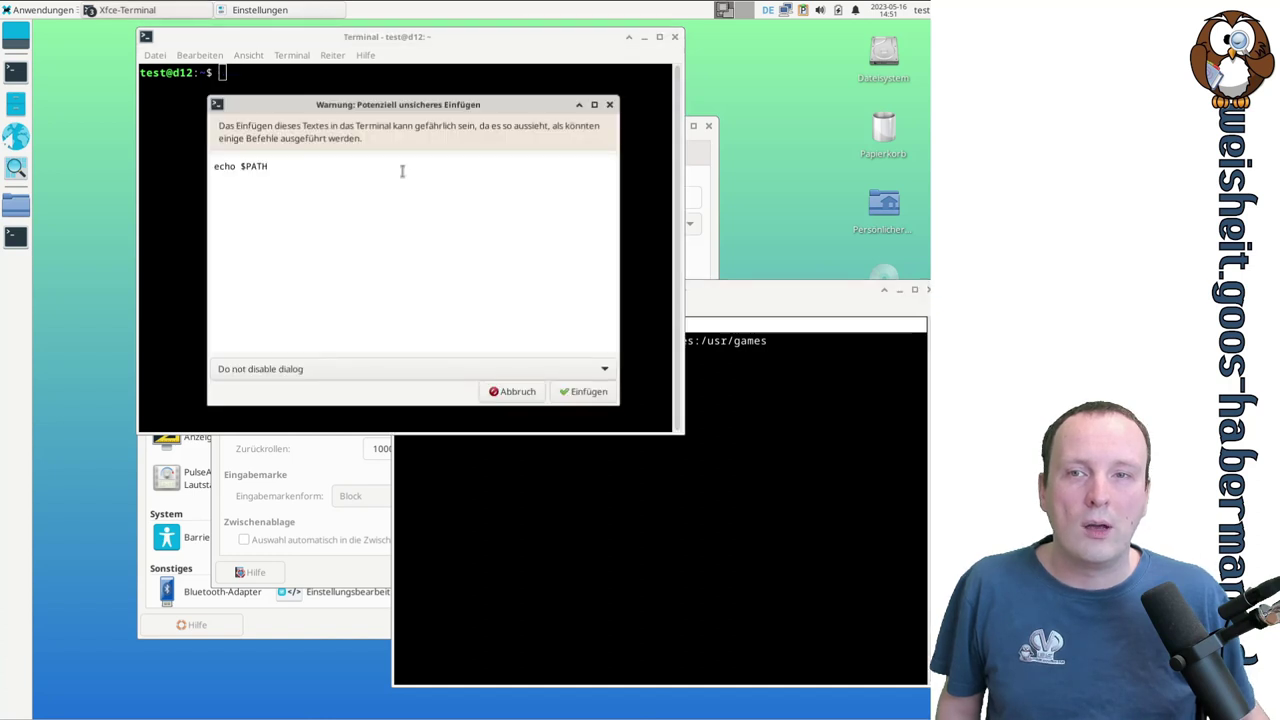
left_click(590, 396)
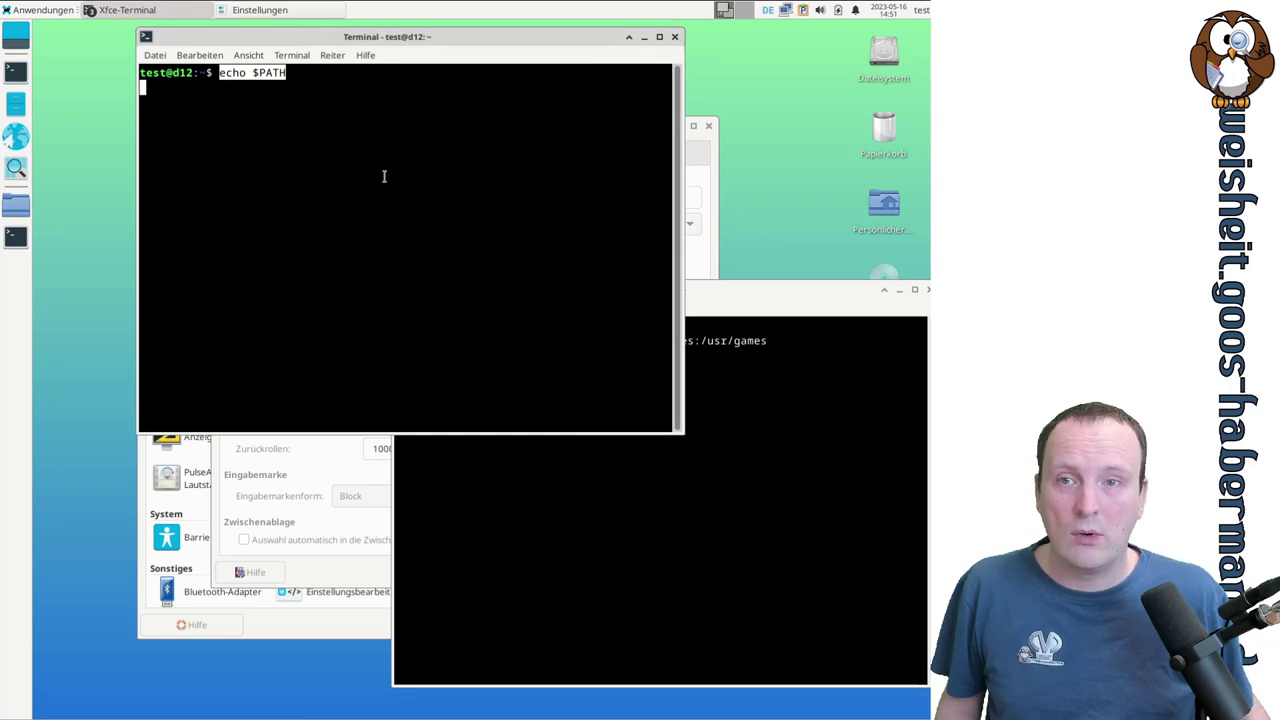
key("Return")
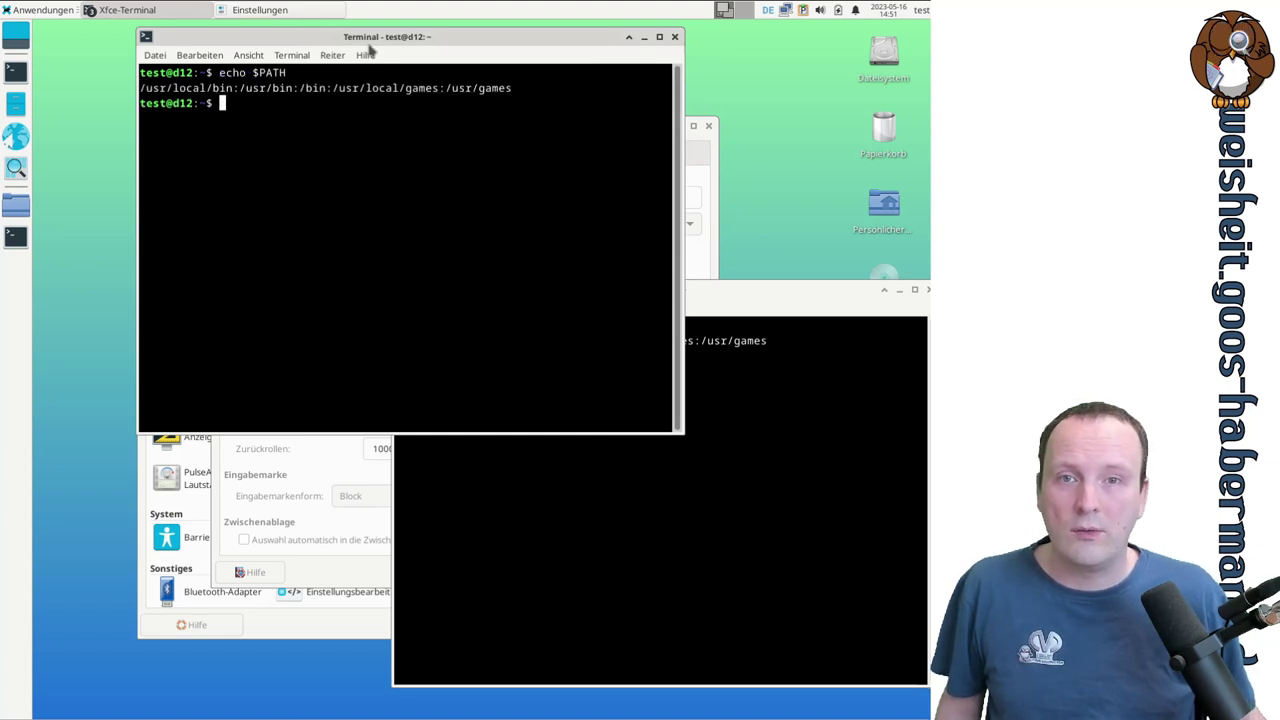
- Place the second terminal below the first one's output to compare both paths, and close the second terminal
left_click_drag(361, 37, 627, 396)
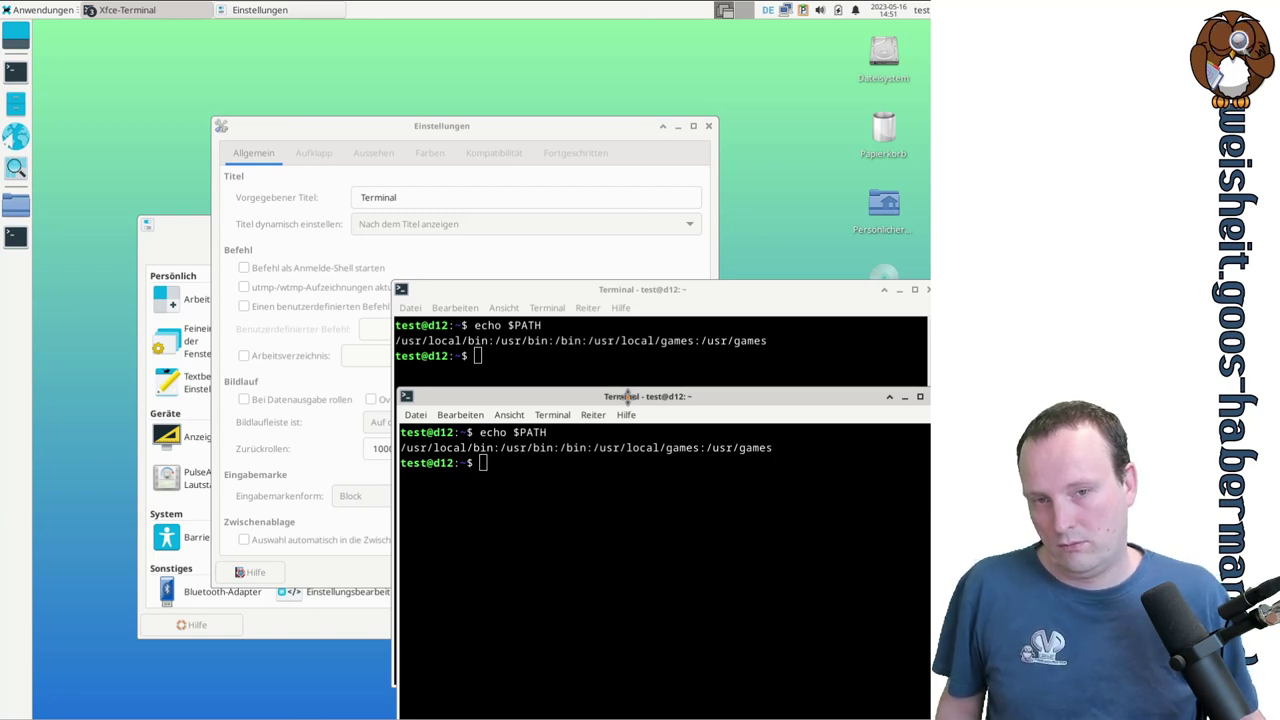
left_click_drag(626, 396, 528, 312)
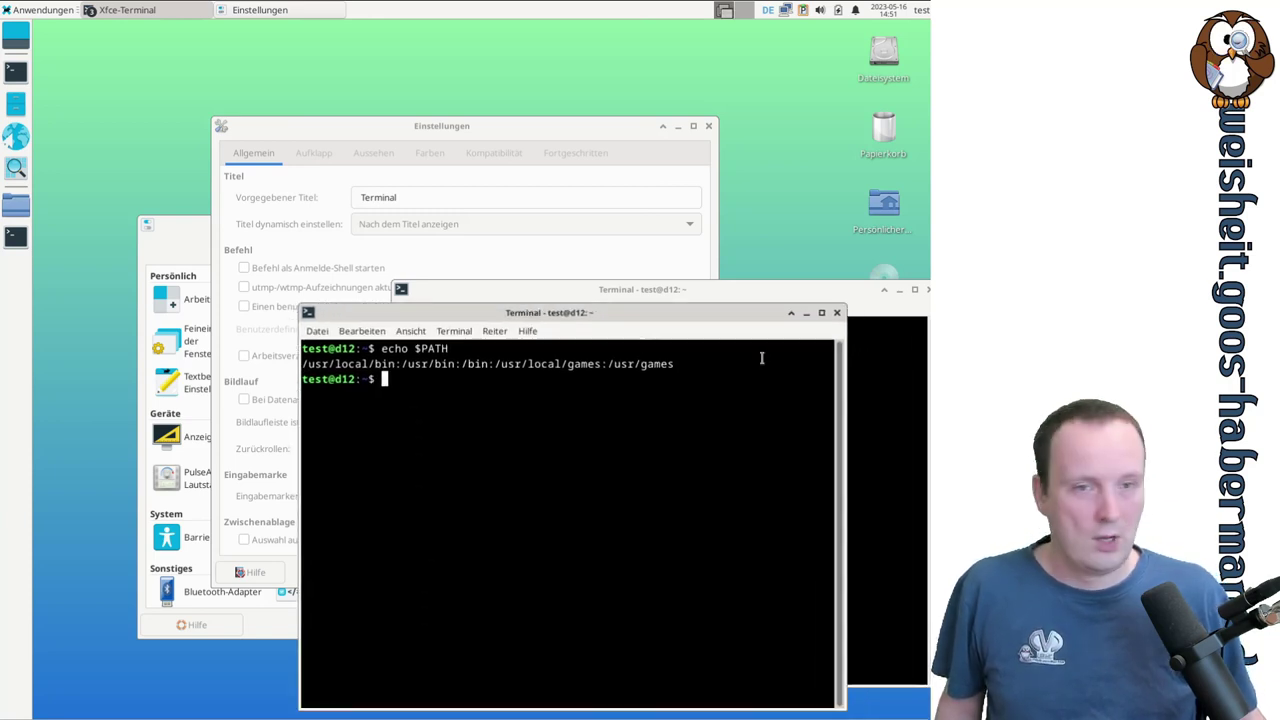
left_click(837, 313)
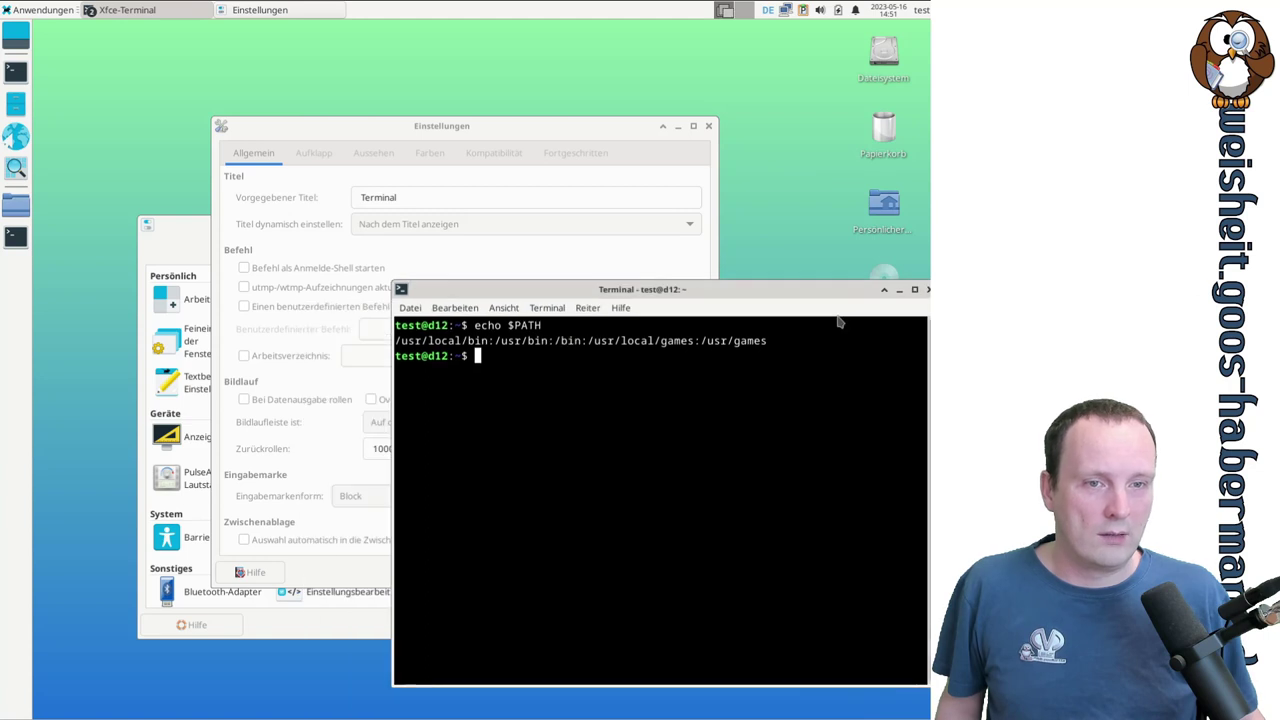
- Bring the settings window forward, move it away from the terminal and enable "Einen benutzerdefinierten Befehl anstelle meiner Shell ausführen"
left_click(321, 130)
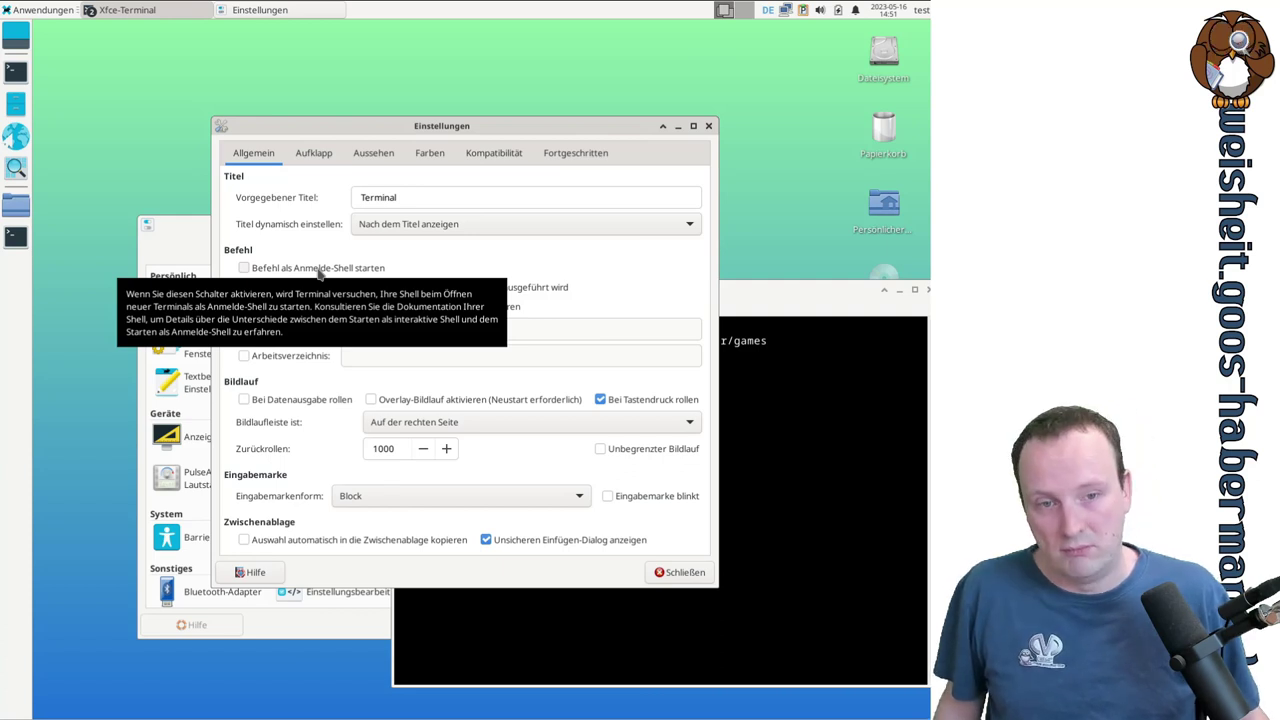
left_click_drag(489, 132, 437, 100)
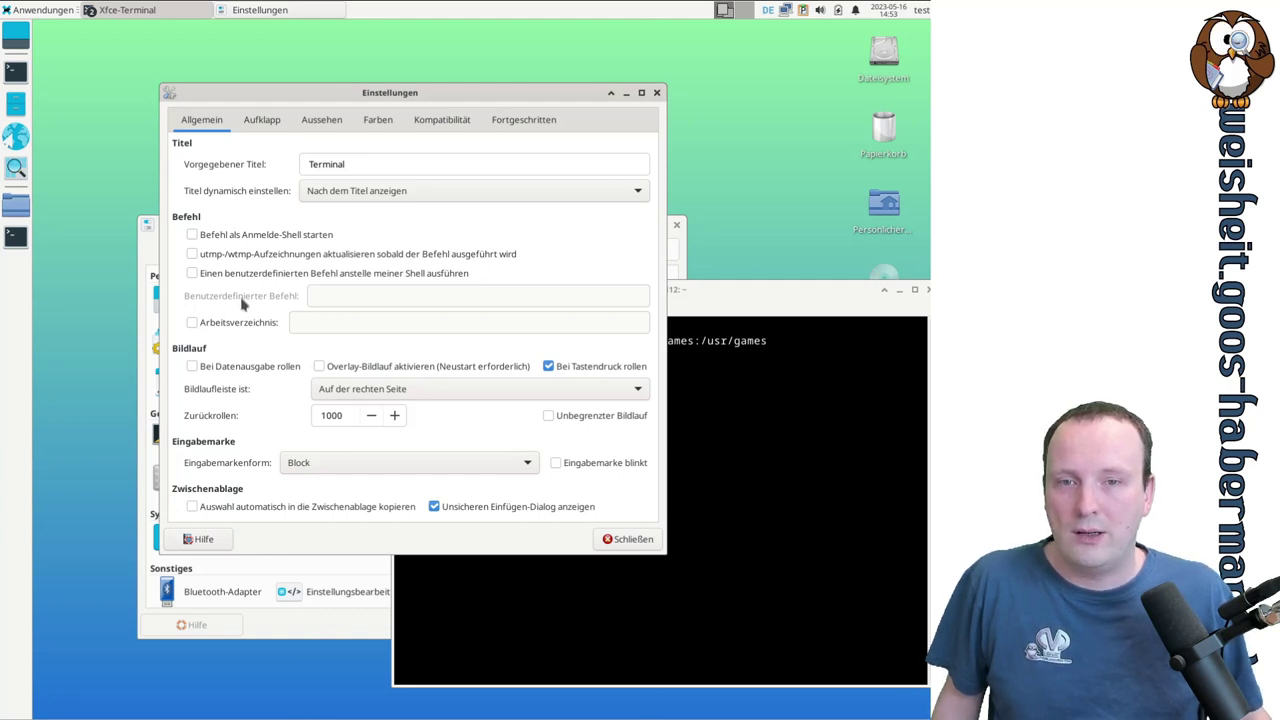
left_click(225, 275)
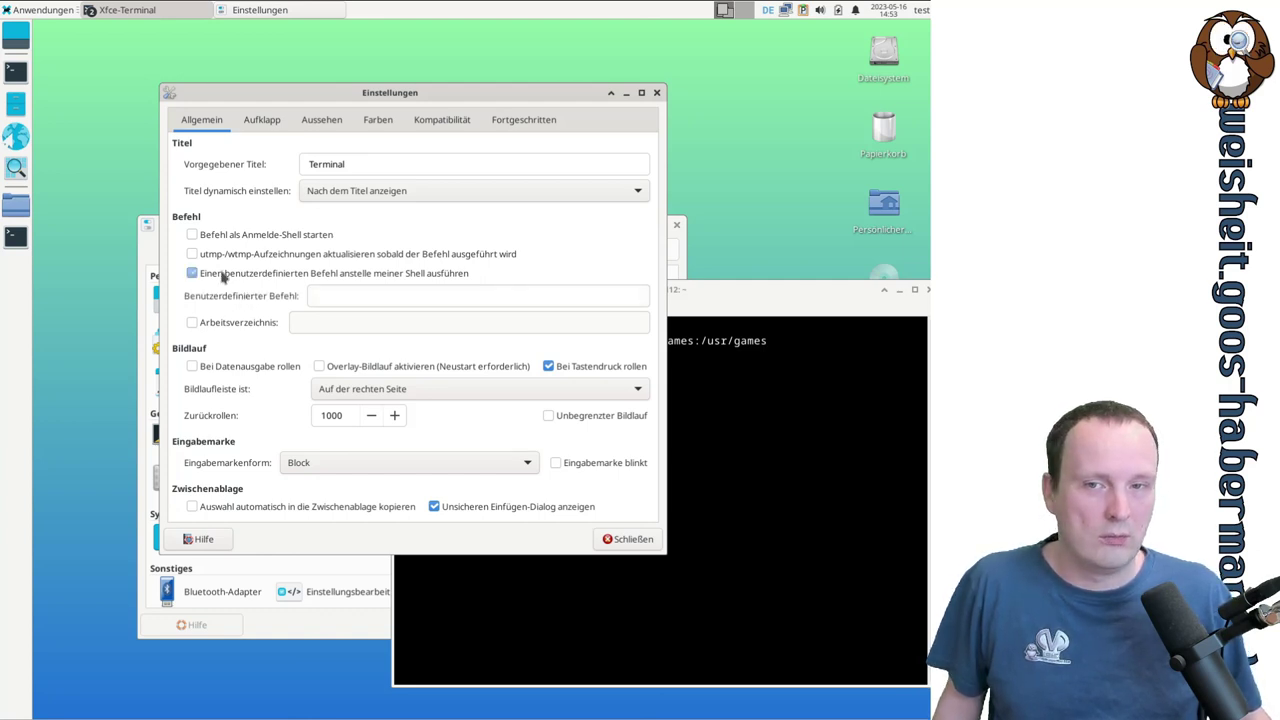
- Enter "mc" as the custom command, bring the terminal forward and try to run mc there
left_click(375, 290)
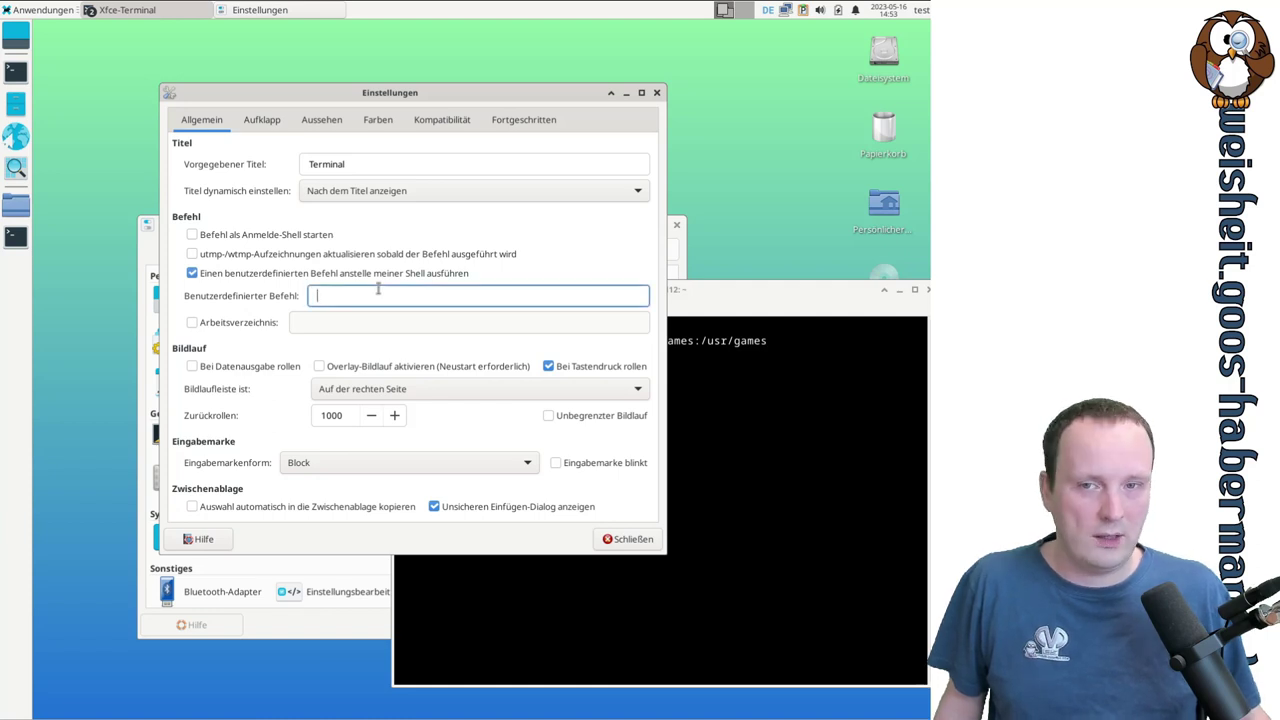
type("mc")
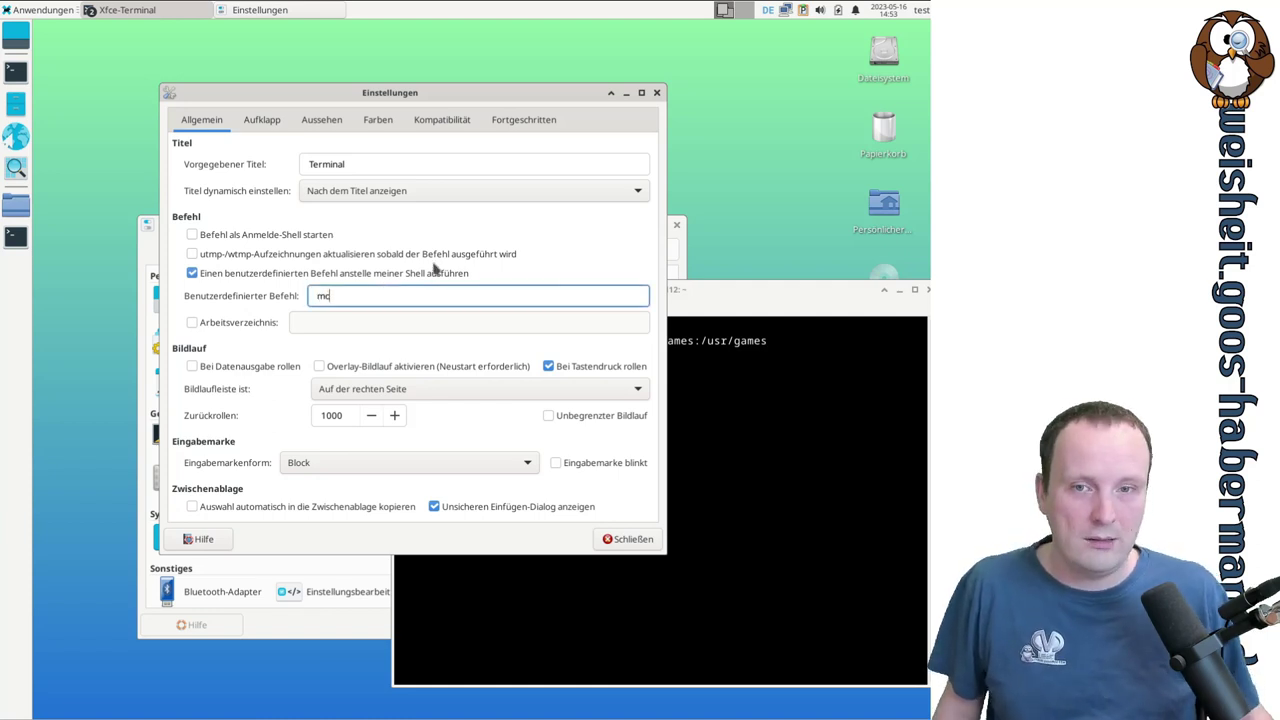
left_click(829, 500)
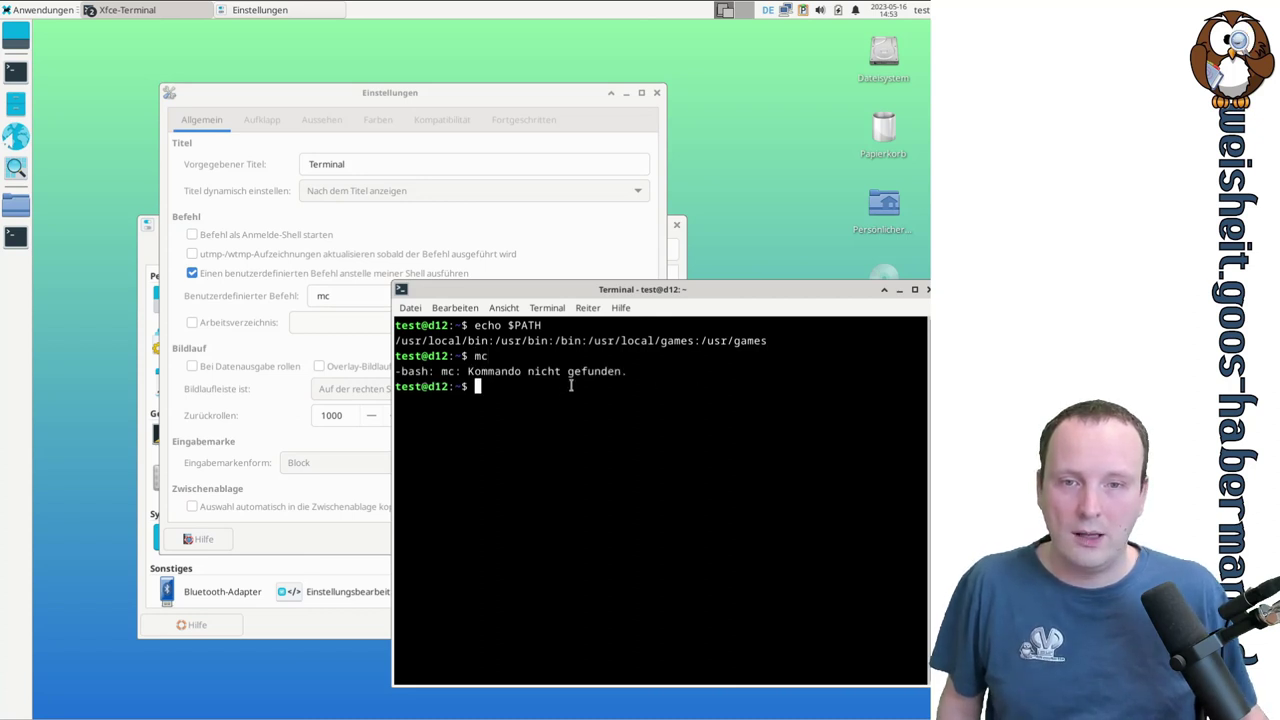
- Switch to the root account with "su -" and enter the root password
type("su ")
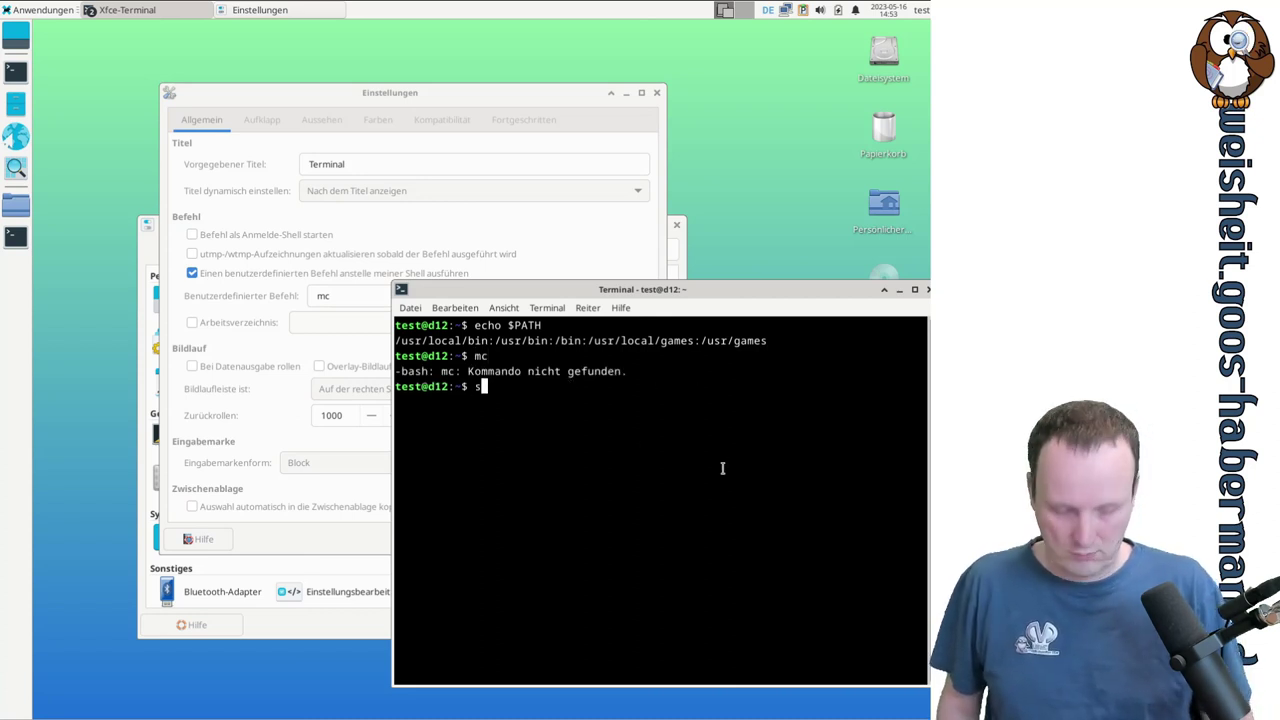
type("-")
key("Return")
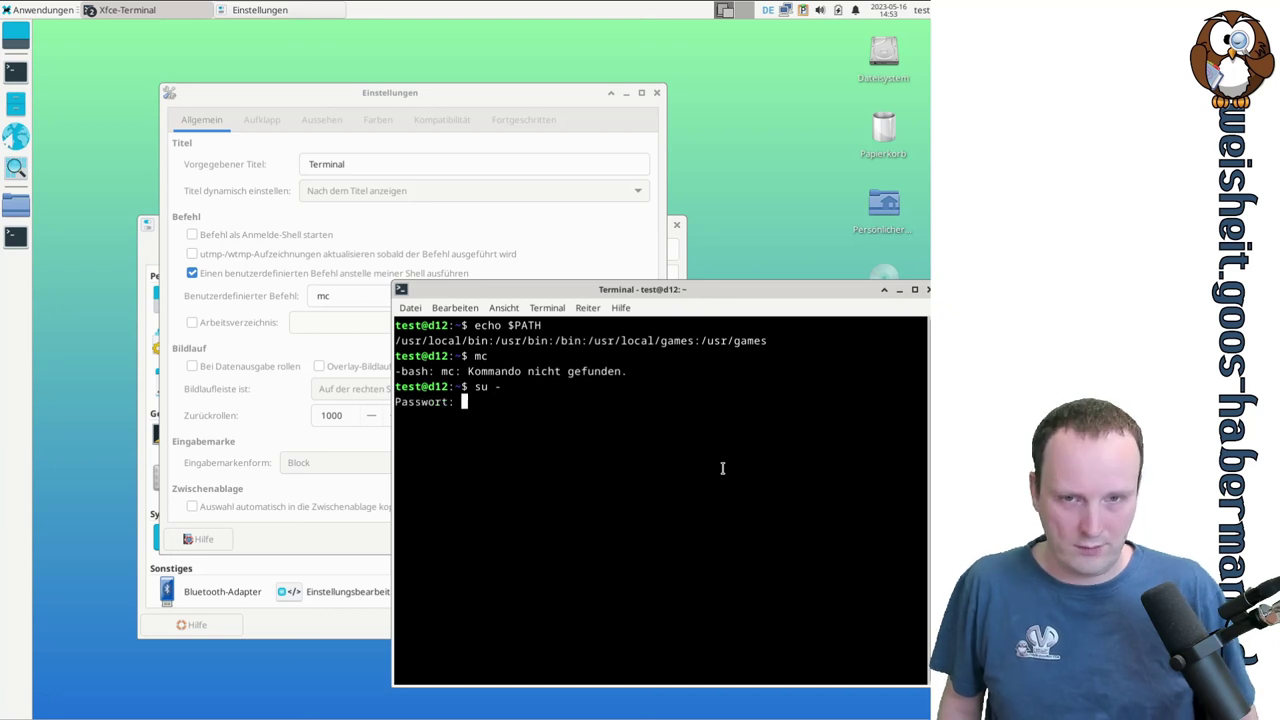
key("Return")
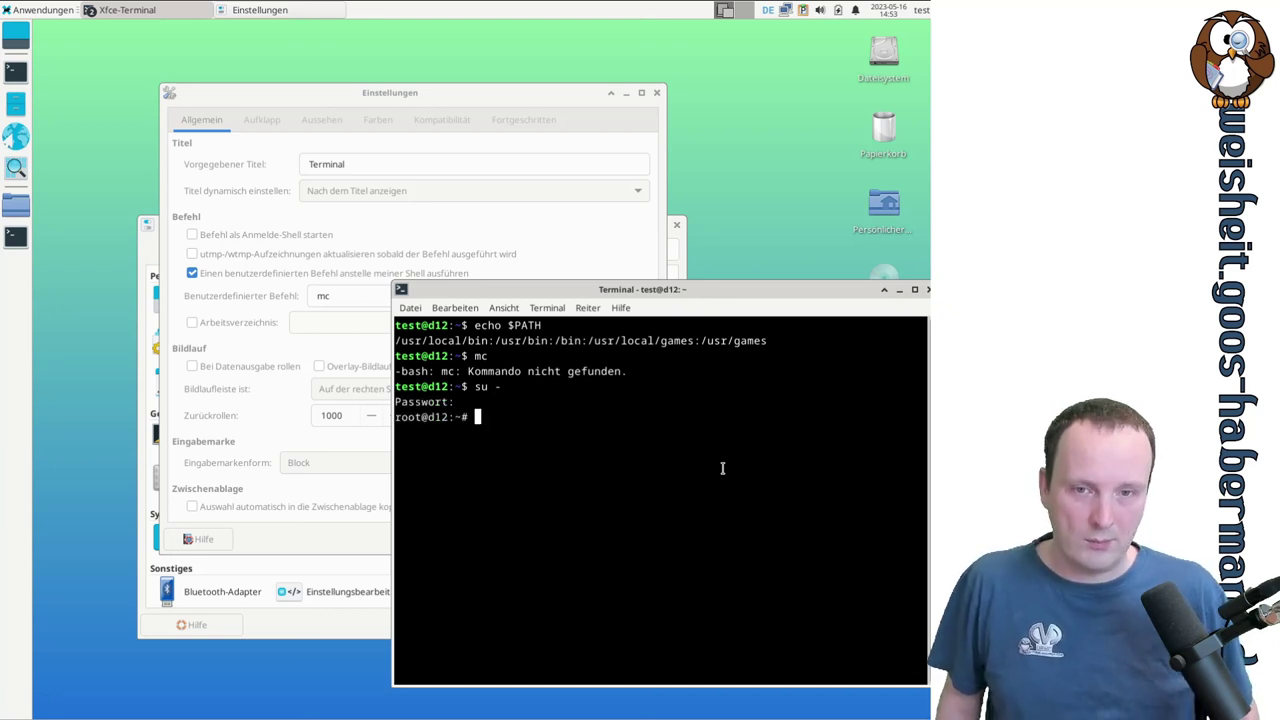
- Install the mc package with "apt install mc" and answer the confirmation with "j"
type("apt ")
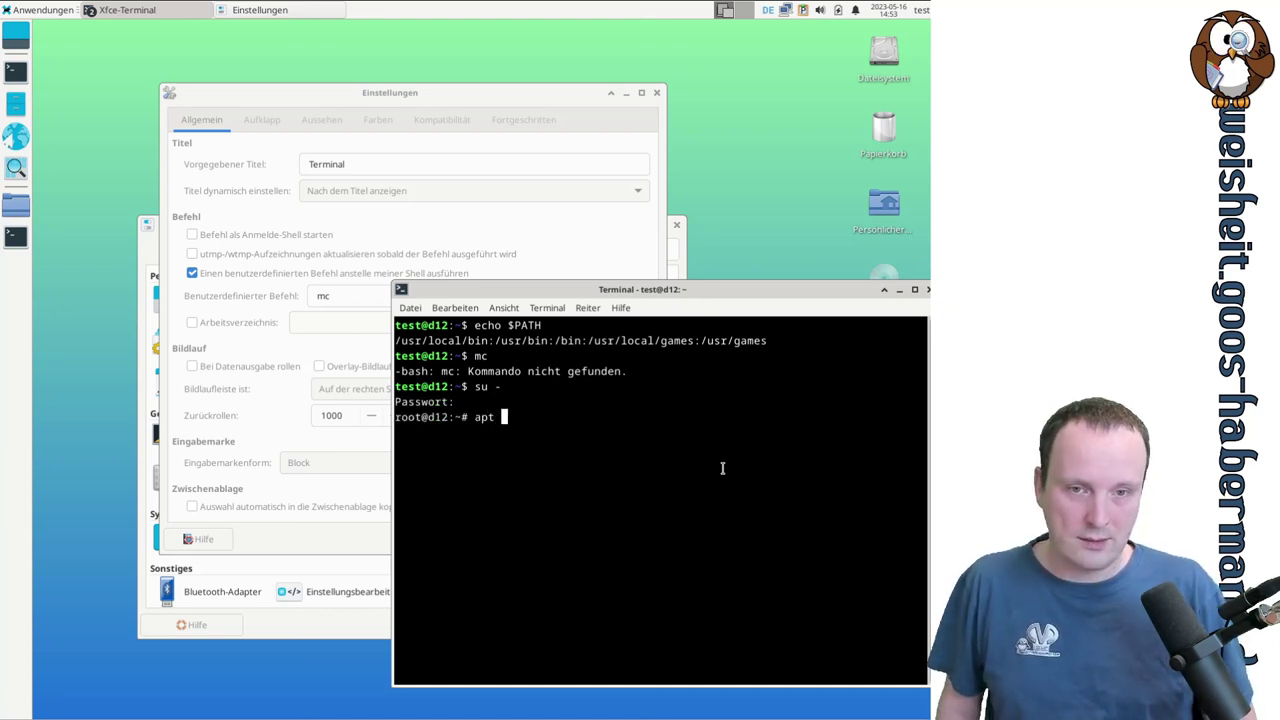
type("install mc")
key("Return")
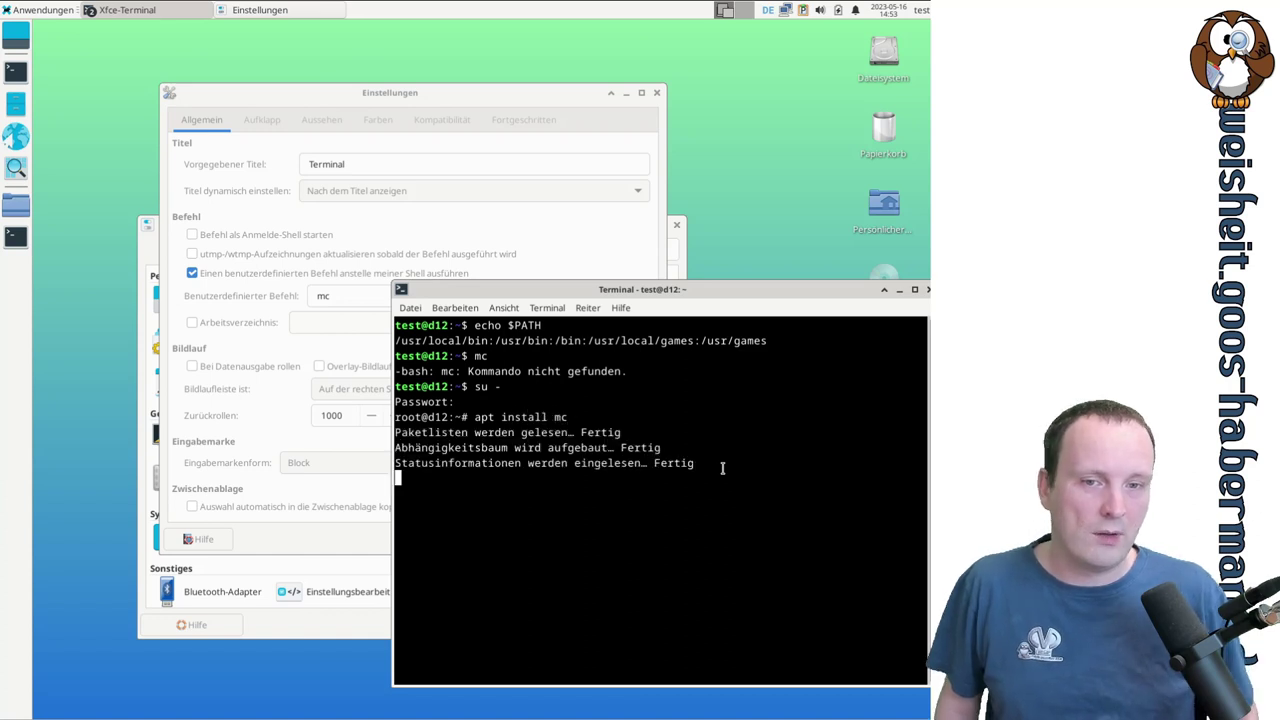
type("j")
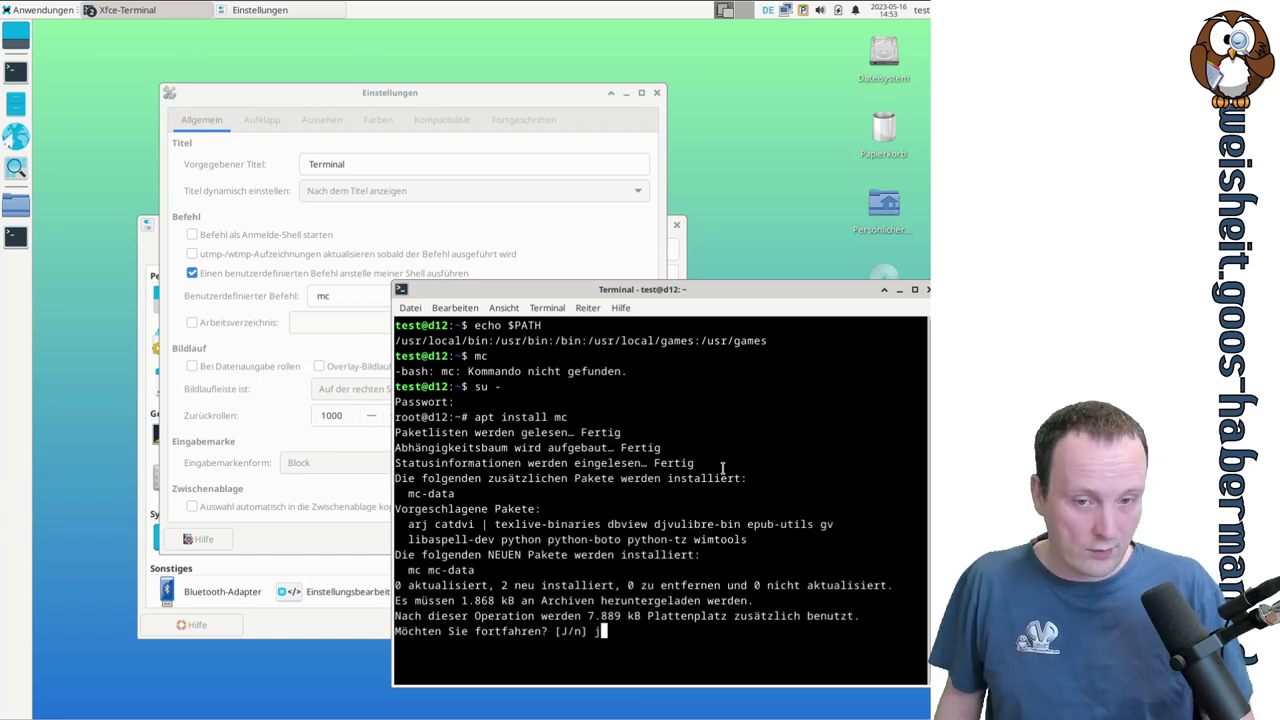
key("Return")
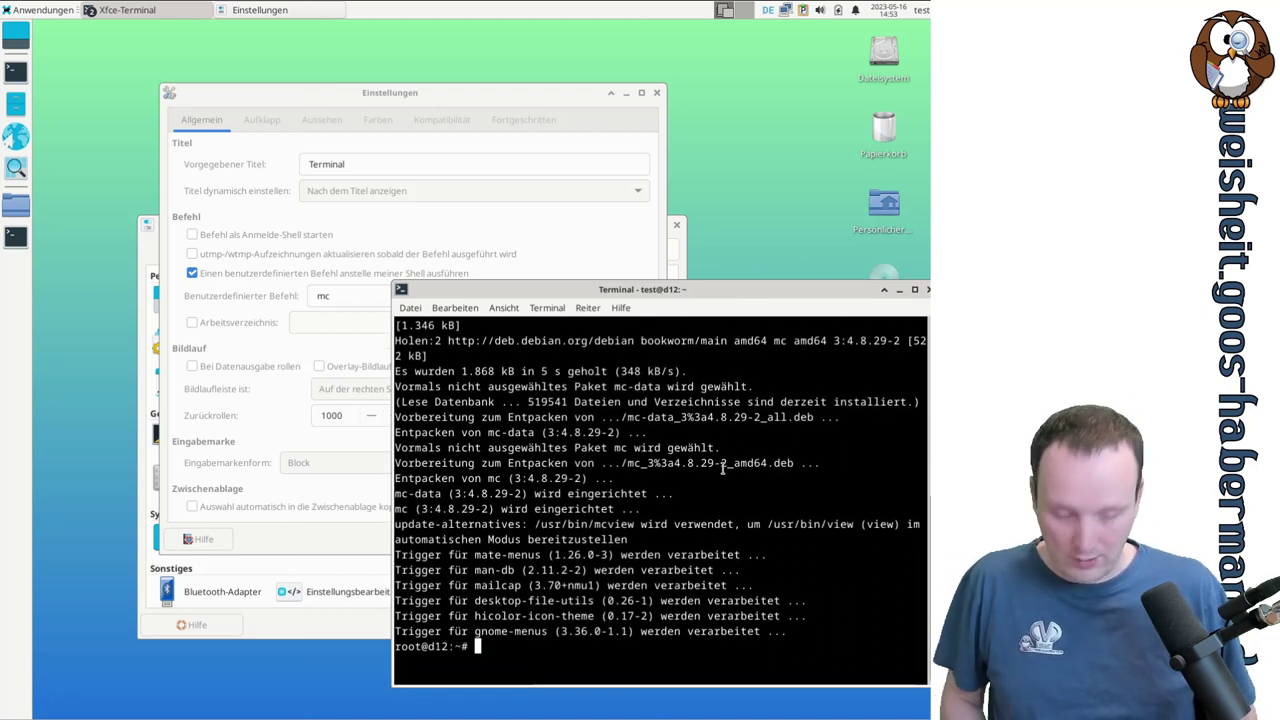
- Log out of the root shell and start mc as the regular user
key("ctrl+d")
type("mc")
key("Return")
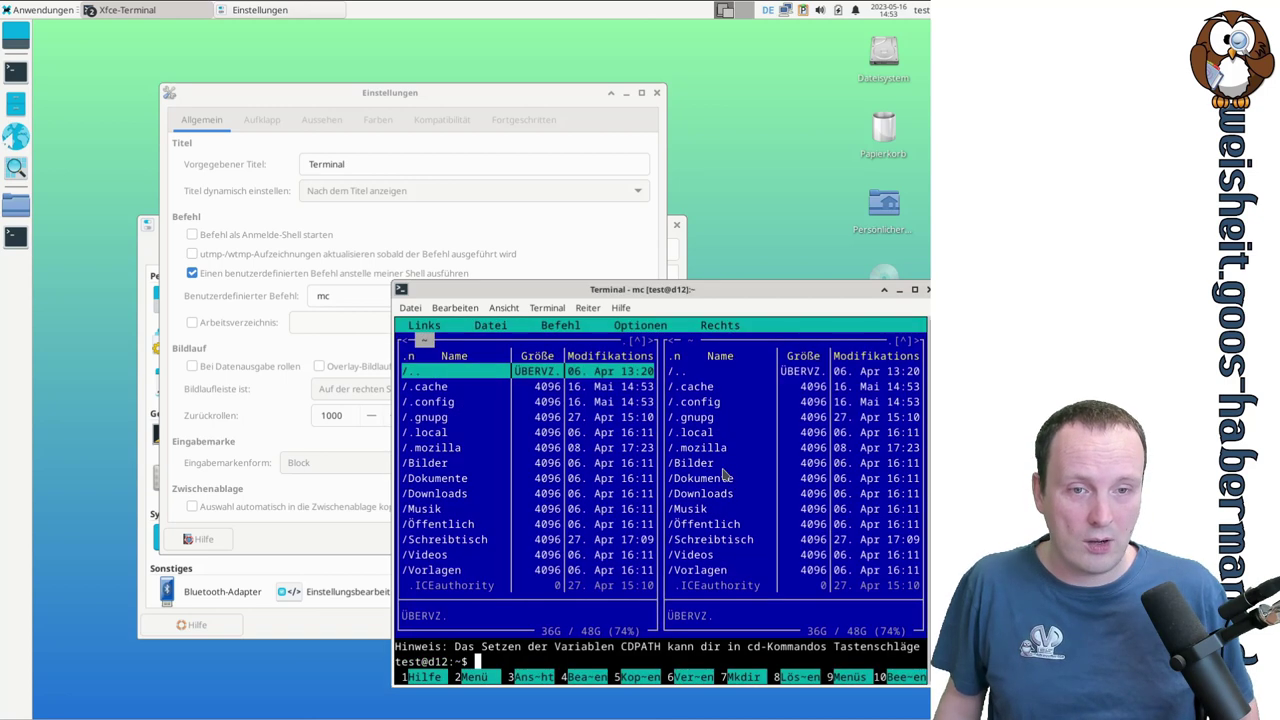
- Move the selection up and down in mc's file list, and quit mc
key("Down")
key("Up")
key("Down")
key("Down")
key("Up")
key("Up")
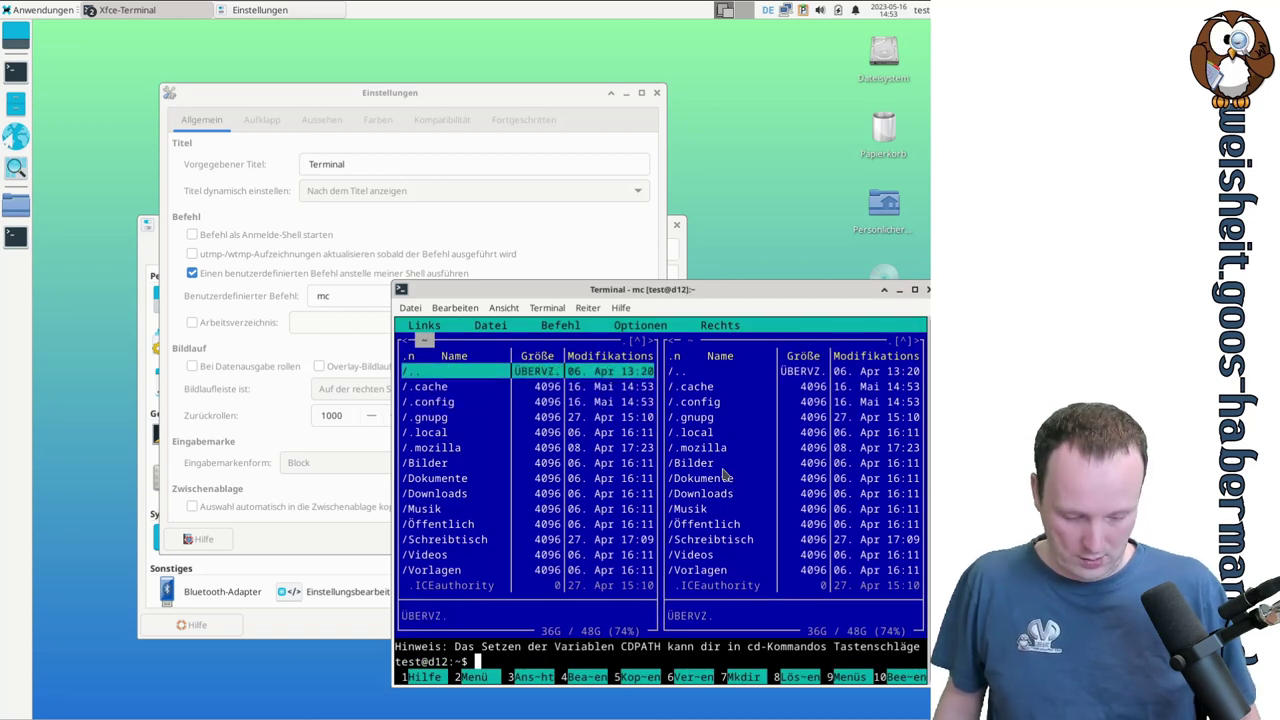
key("F10")
key("Escape")
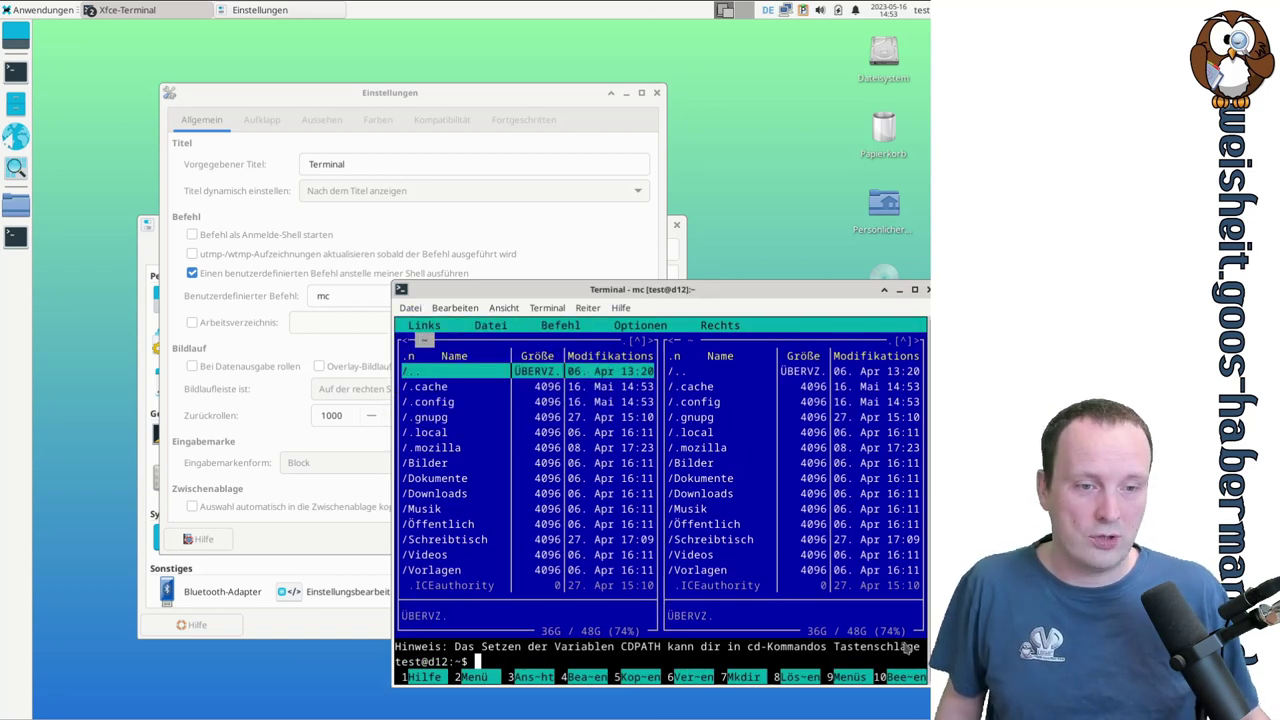
left_click(900, 680)
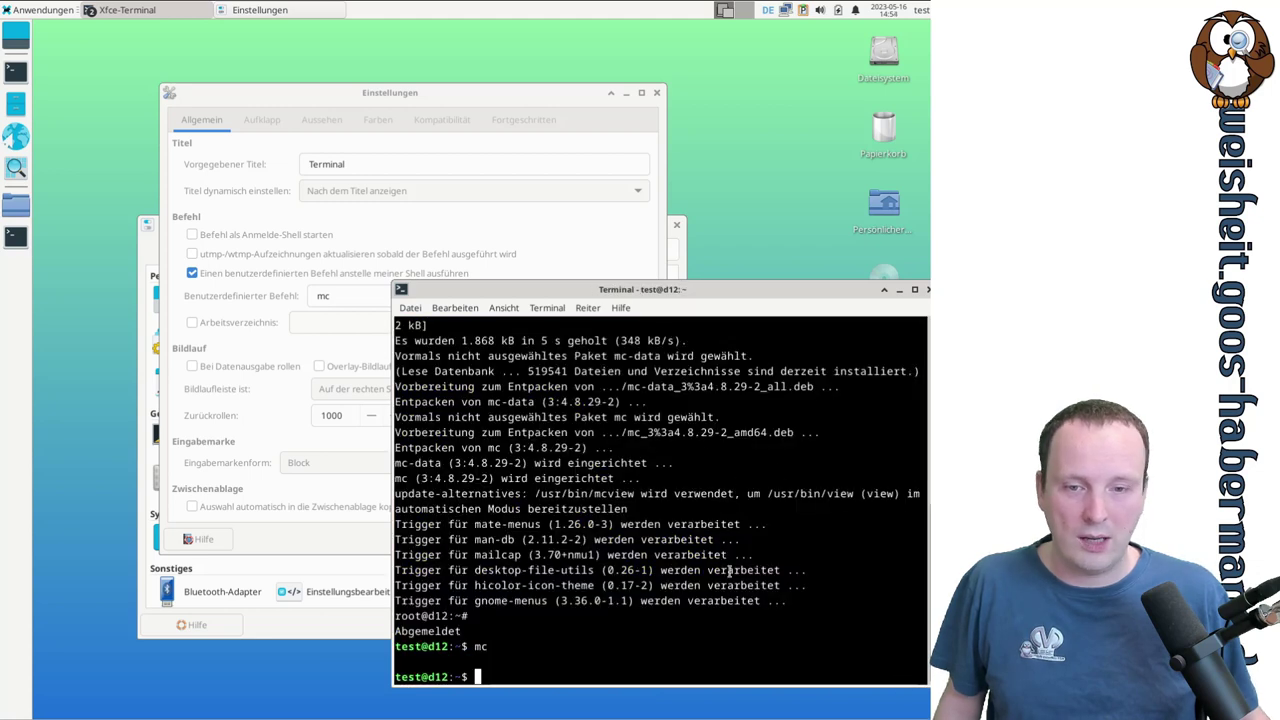
- Check the custom command in the terminal settings and close the open terminal window
left_click(333, 295)
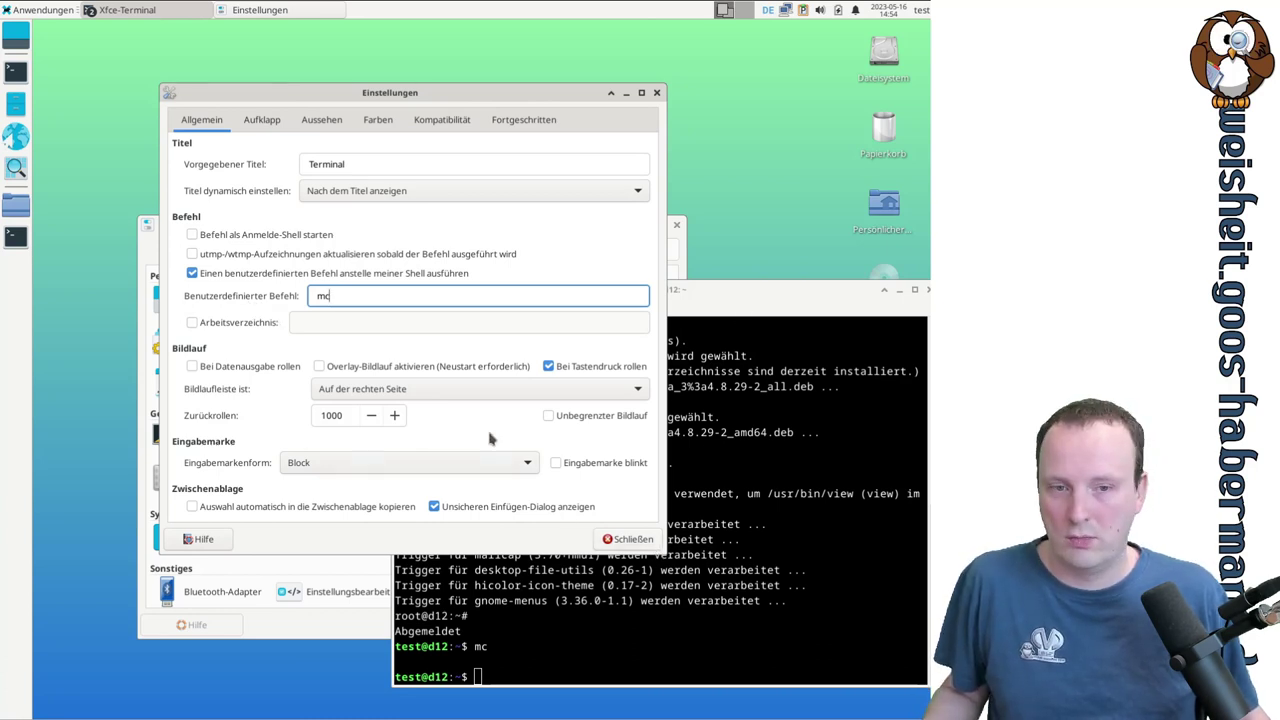
left_click(755, 318)
left_click(927, 290)
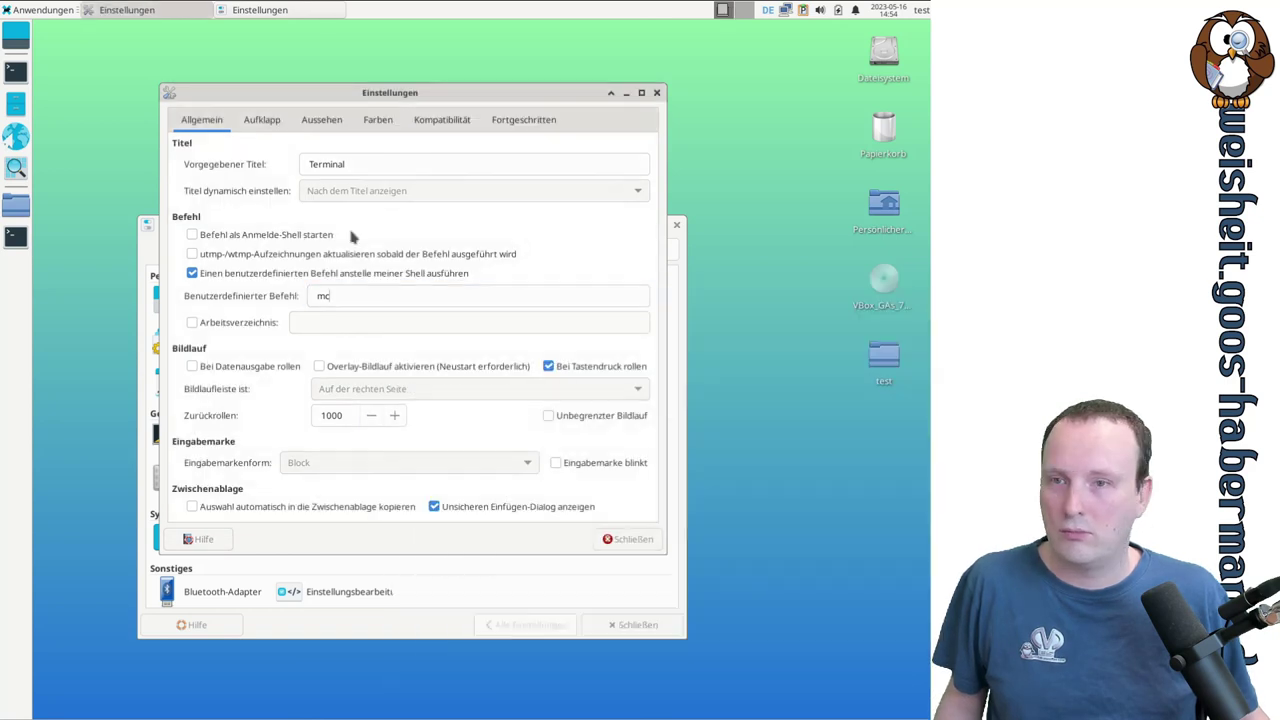
- Open a terminal from the new launcher to test the mc command, move it off the panel and quit mc
left_click(15, 237)
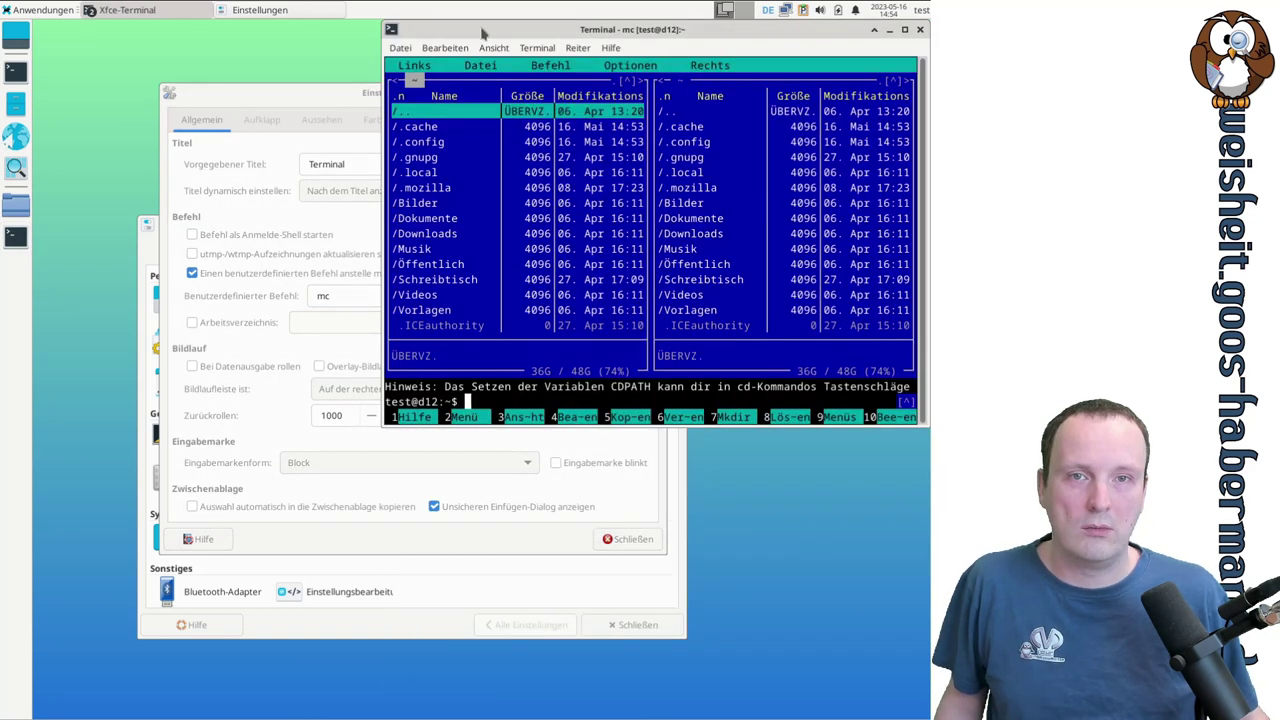
left_click_drag(481, 27, 448, 233)
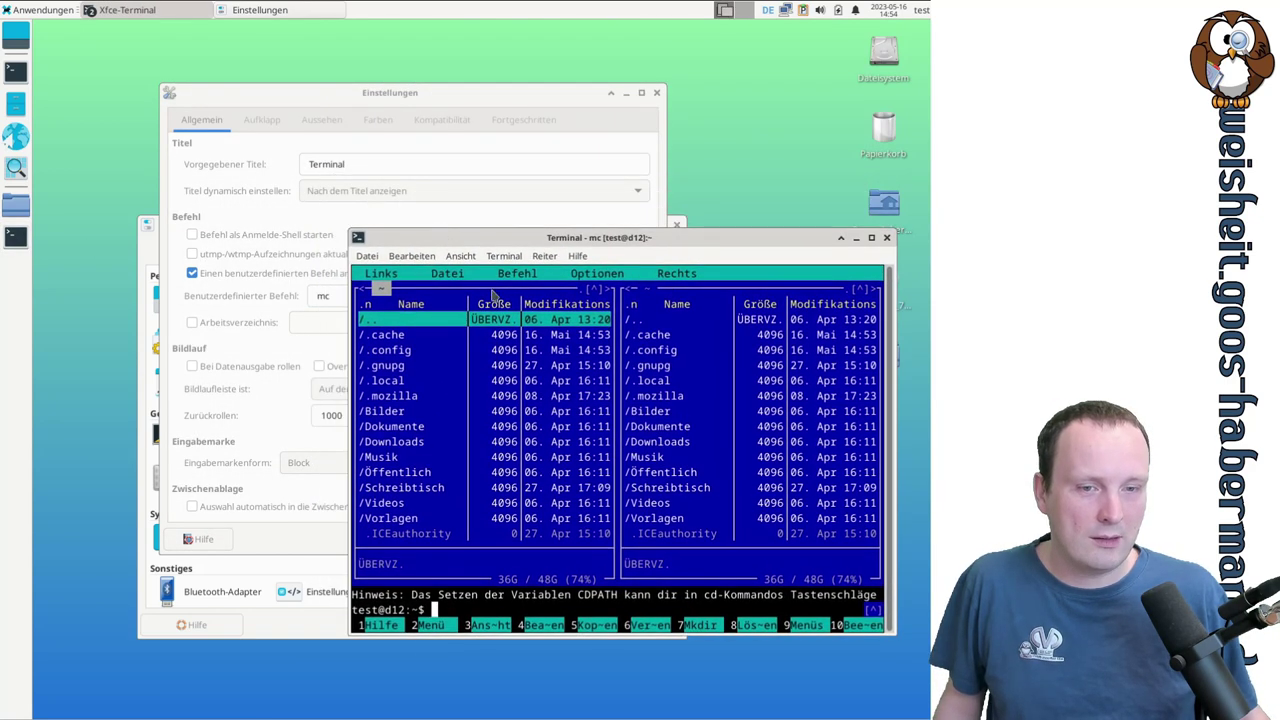
left_click(859, 627)
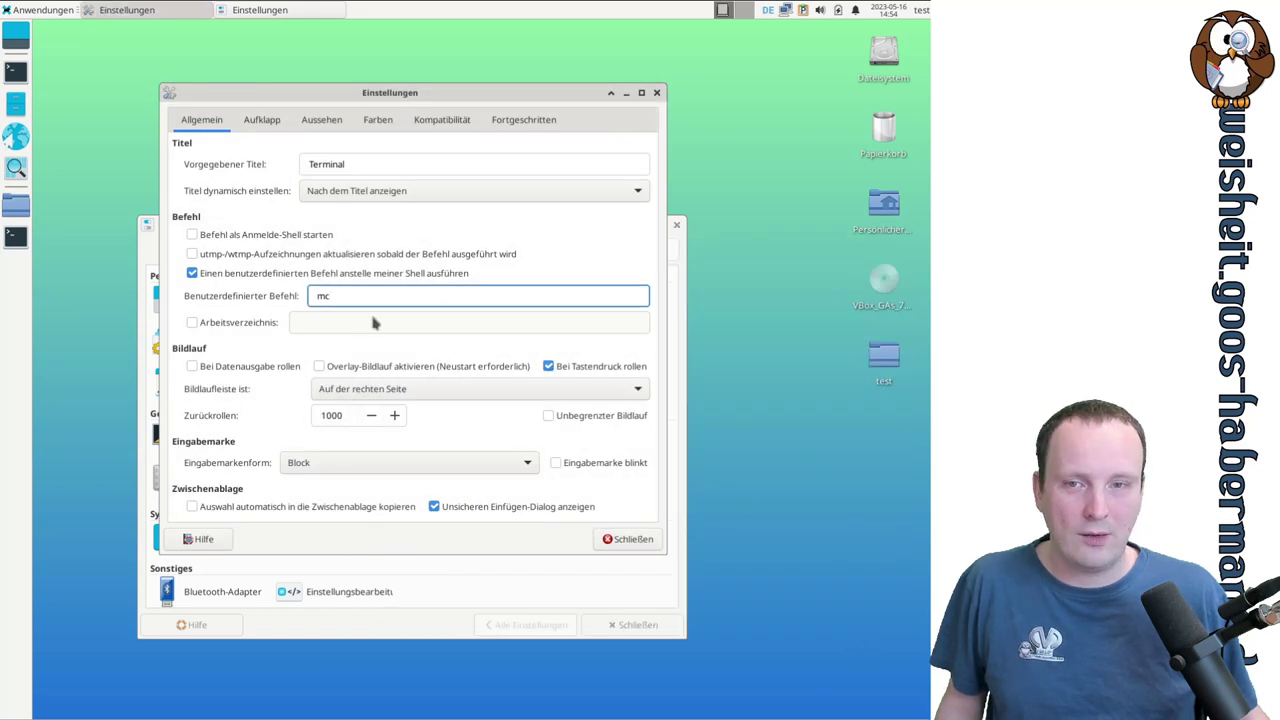
- Disable the custom command, enable "Arbeitsverzeichnis" and set the working directory to "/"
left_click(210, 273)
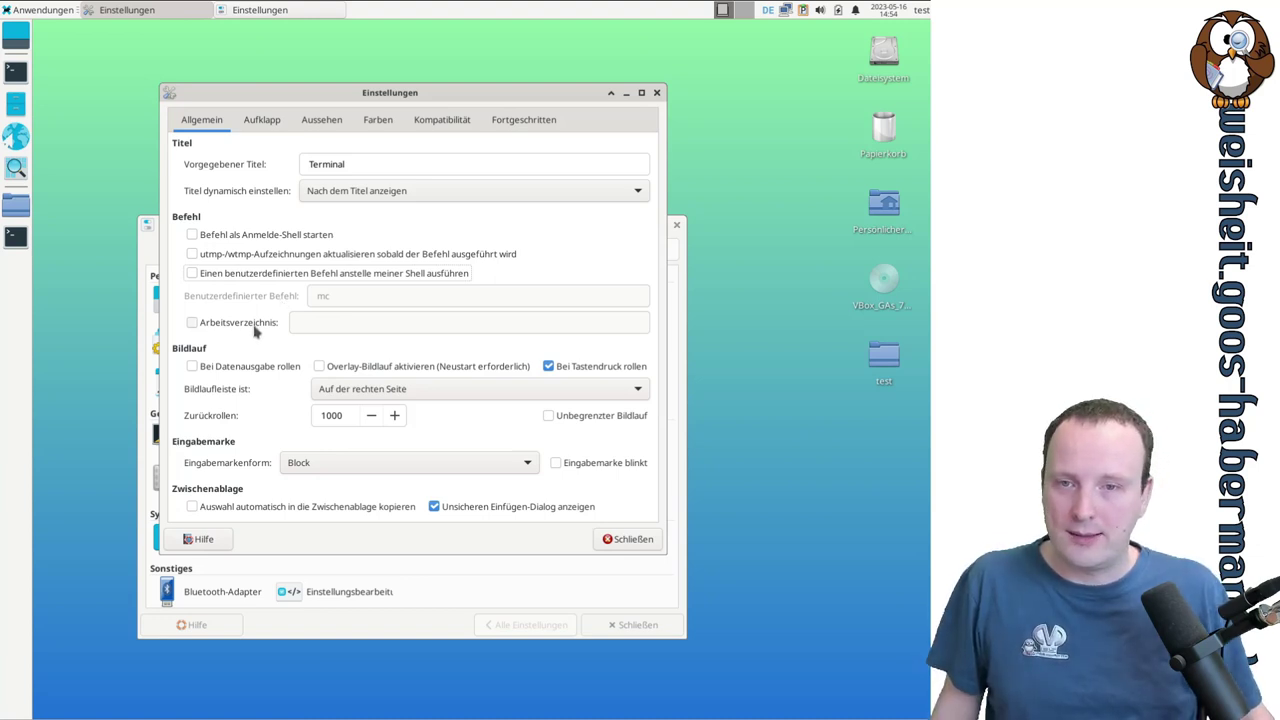
left_click(251, 330)
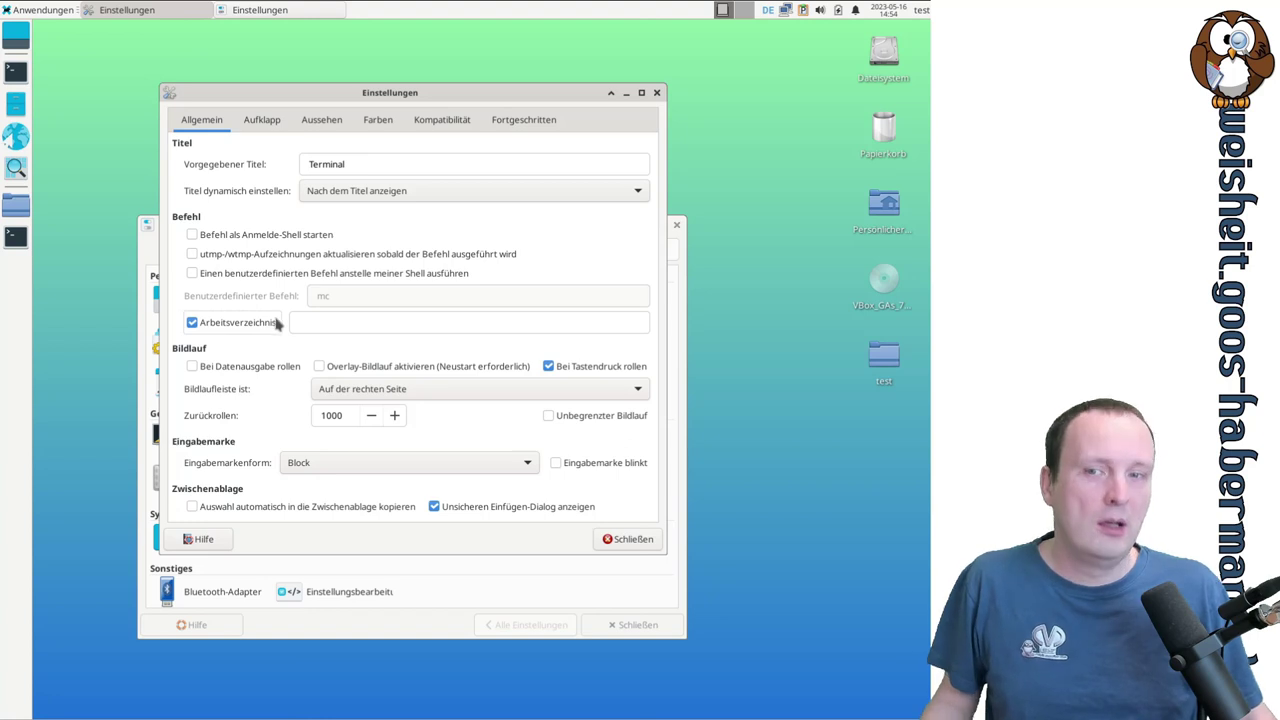
mouse_move(274, 326)
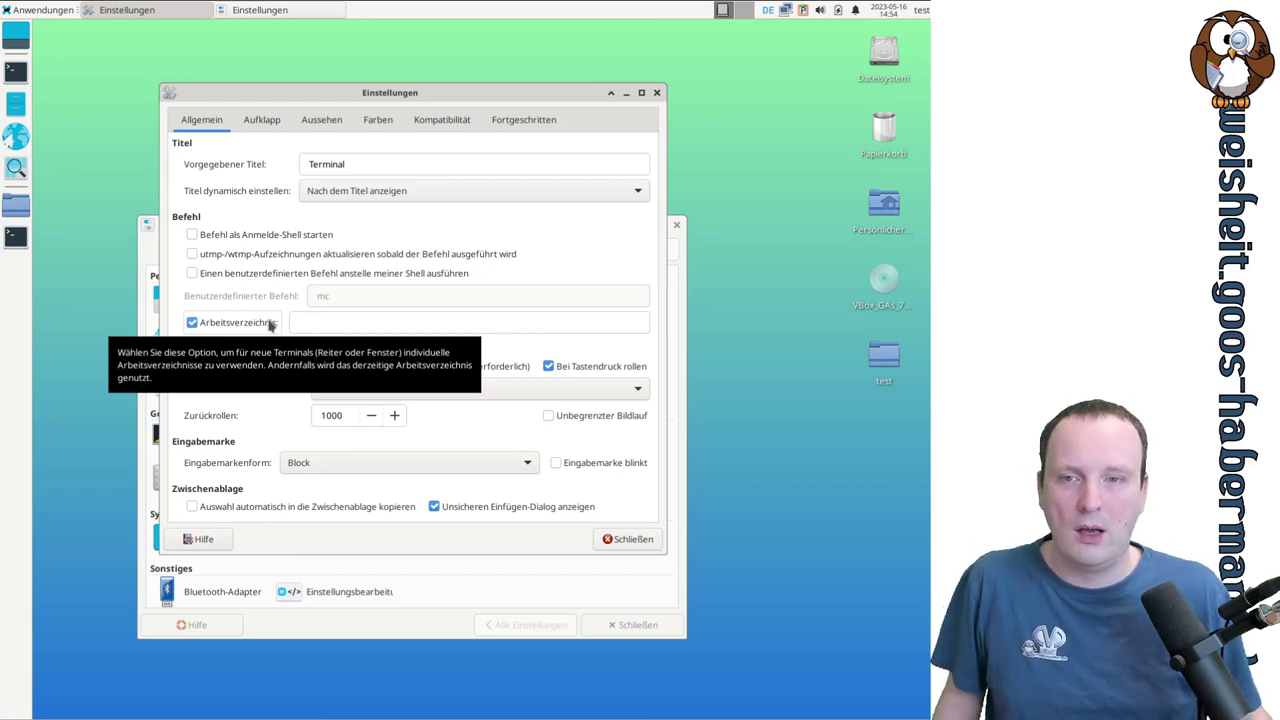
left_click(295, 321)
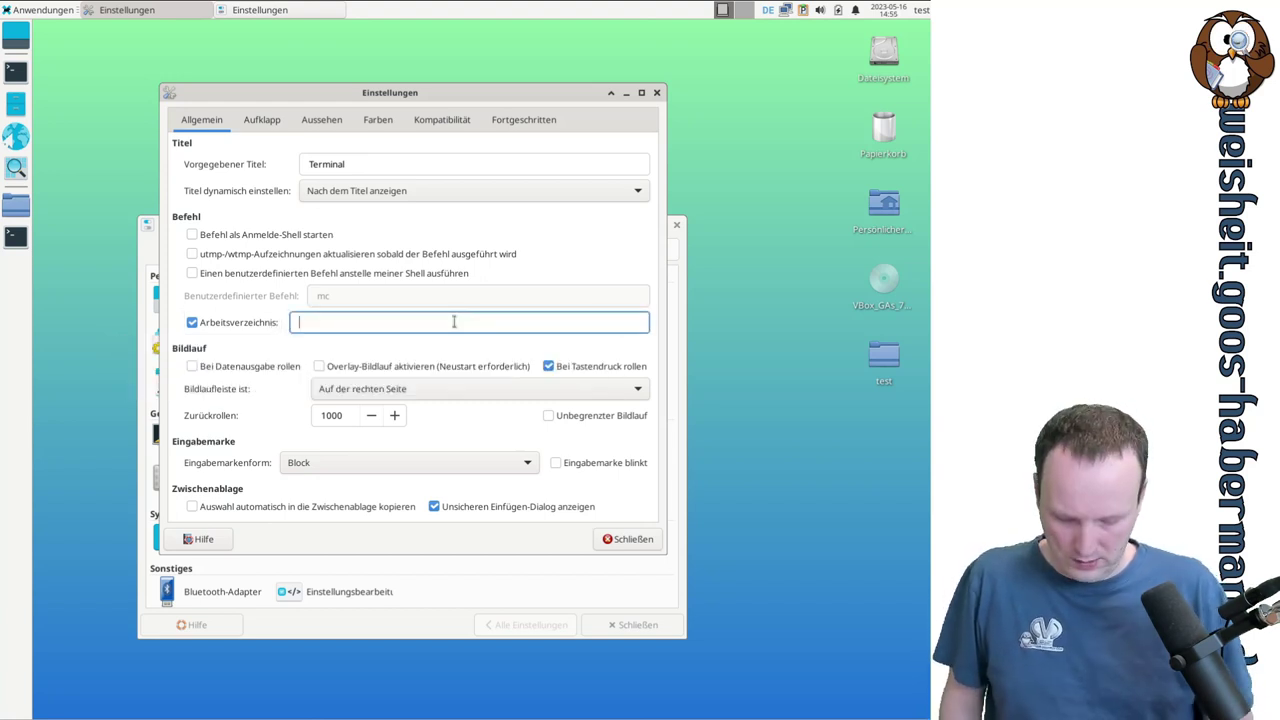
type("/")
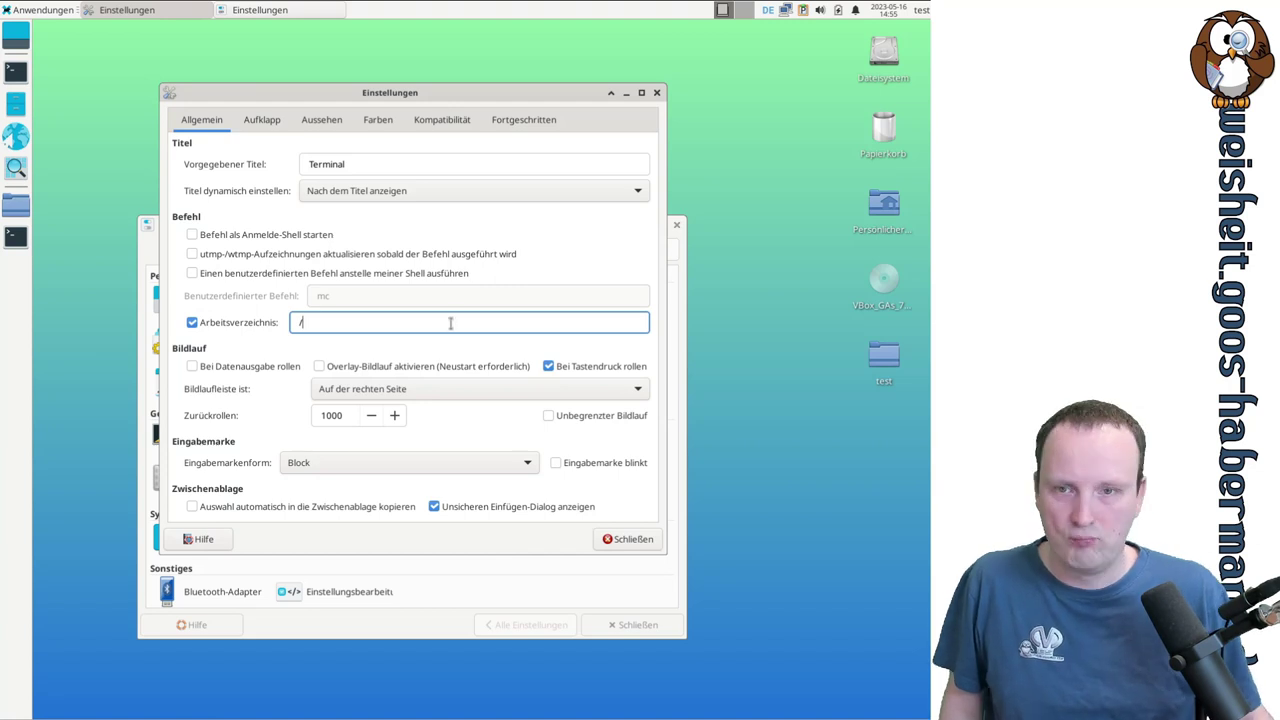
- Open a terminal from the launcher, close and reopen it, and mark the directory in its prompt
left_click(15, 236)
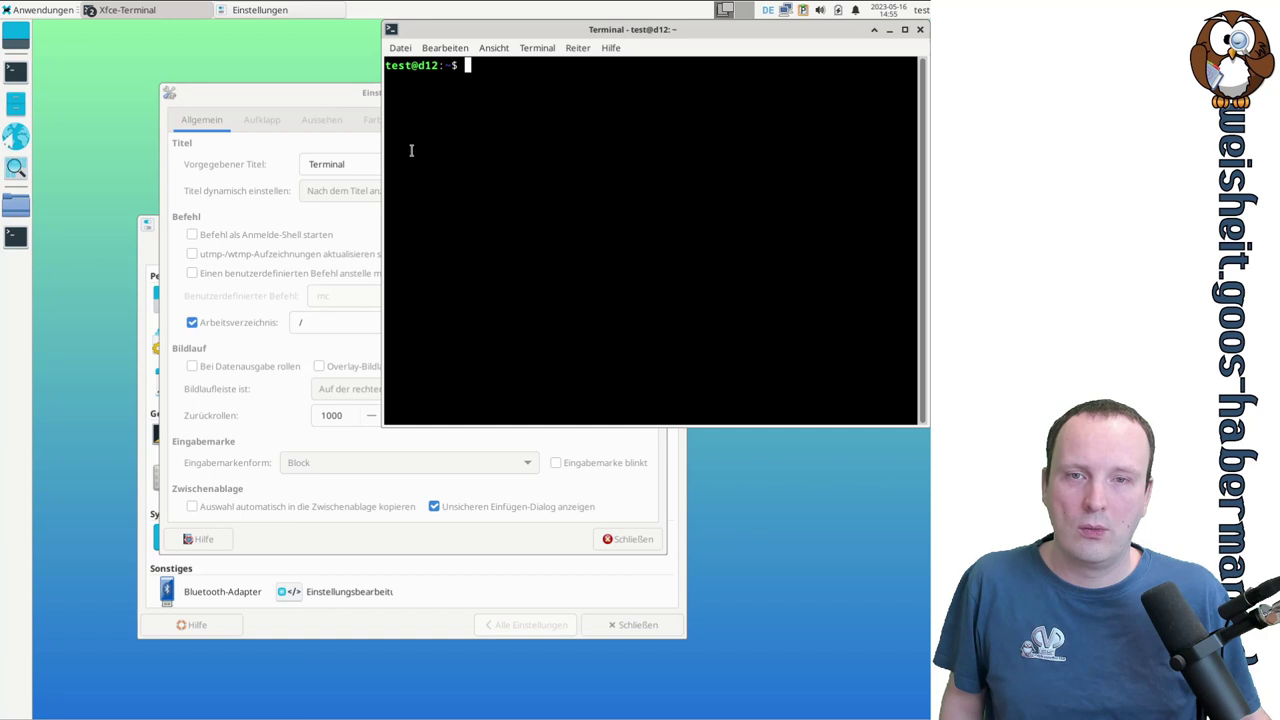
left_click(918, 31)
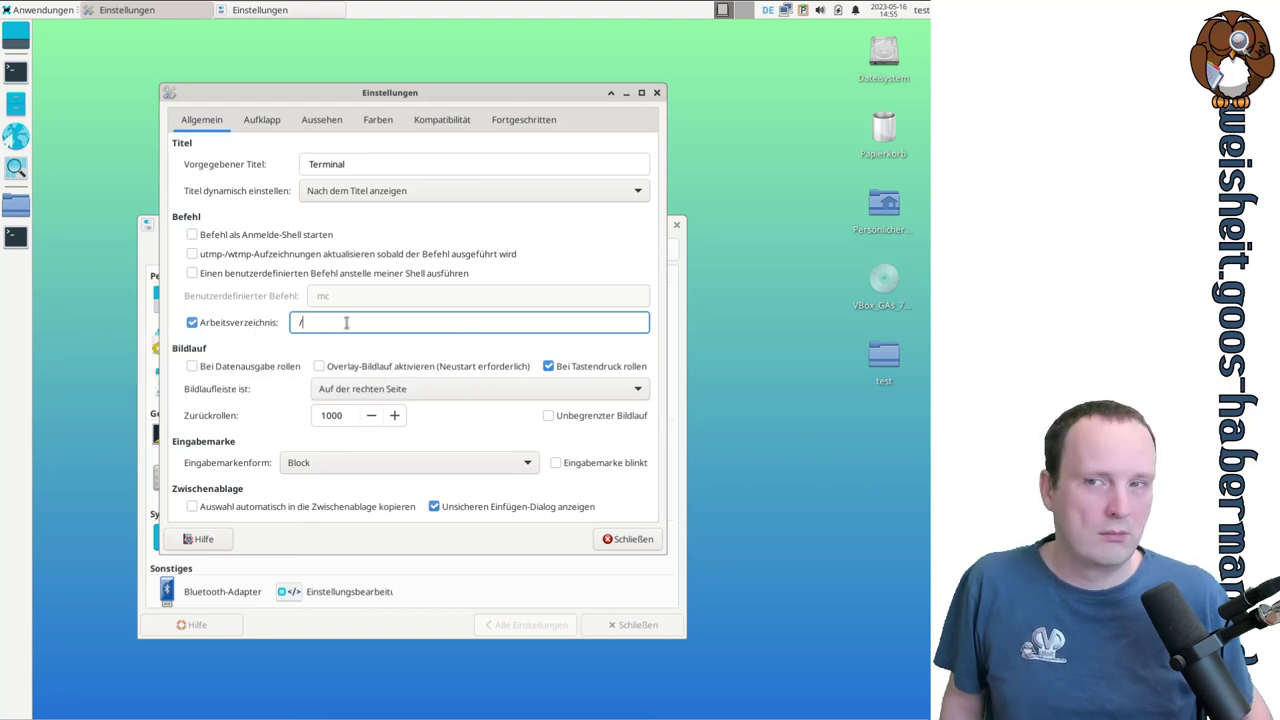
left_click(16, 237)
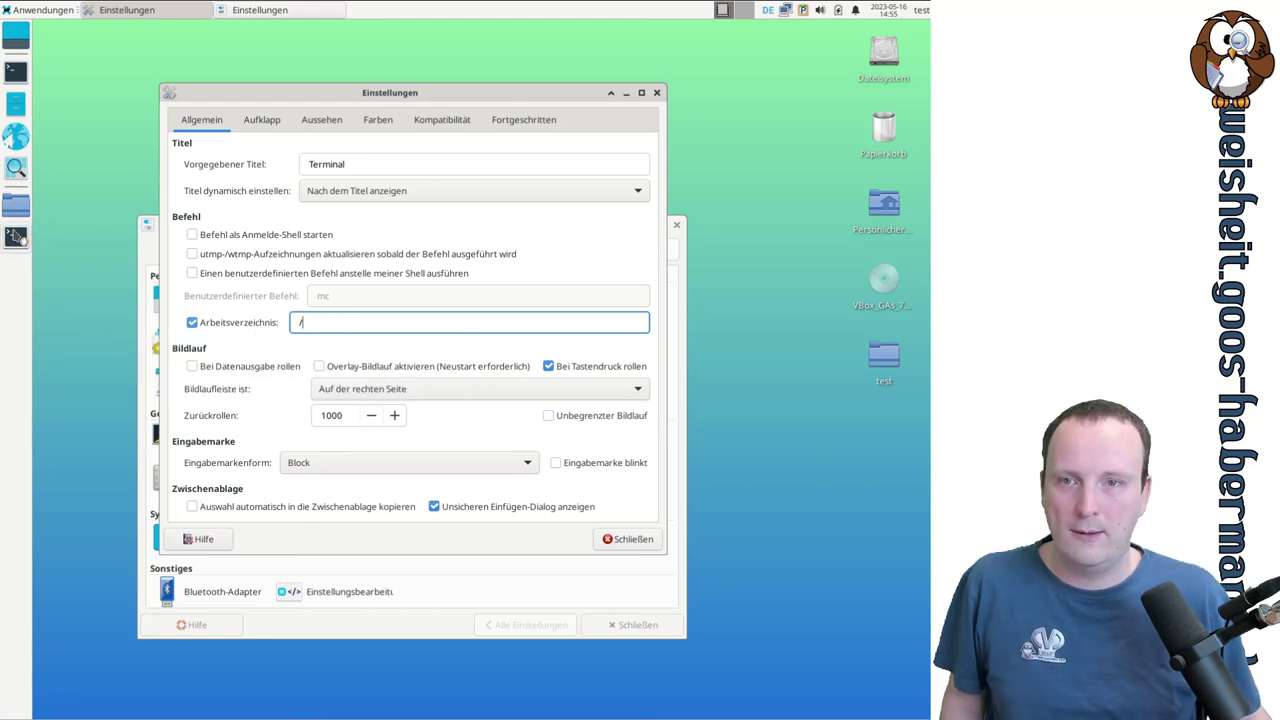
left_click_drag(484, 29, 460, 126)
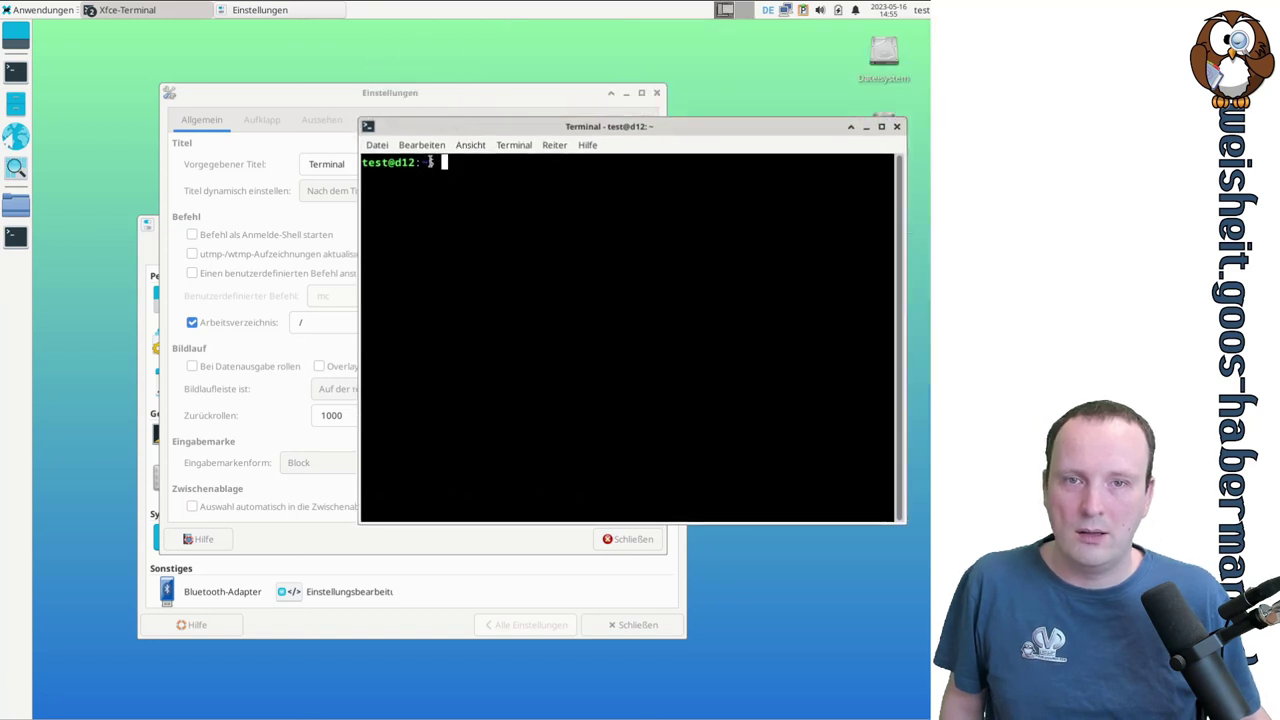
double_click(428, 162)
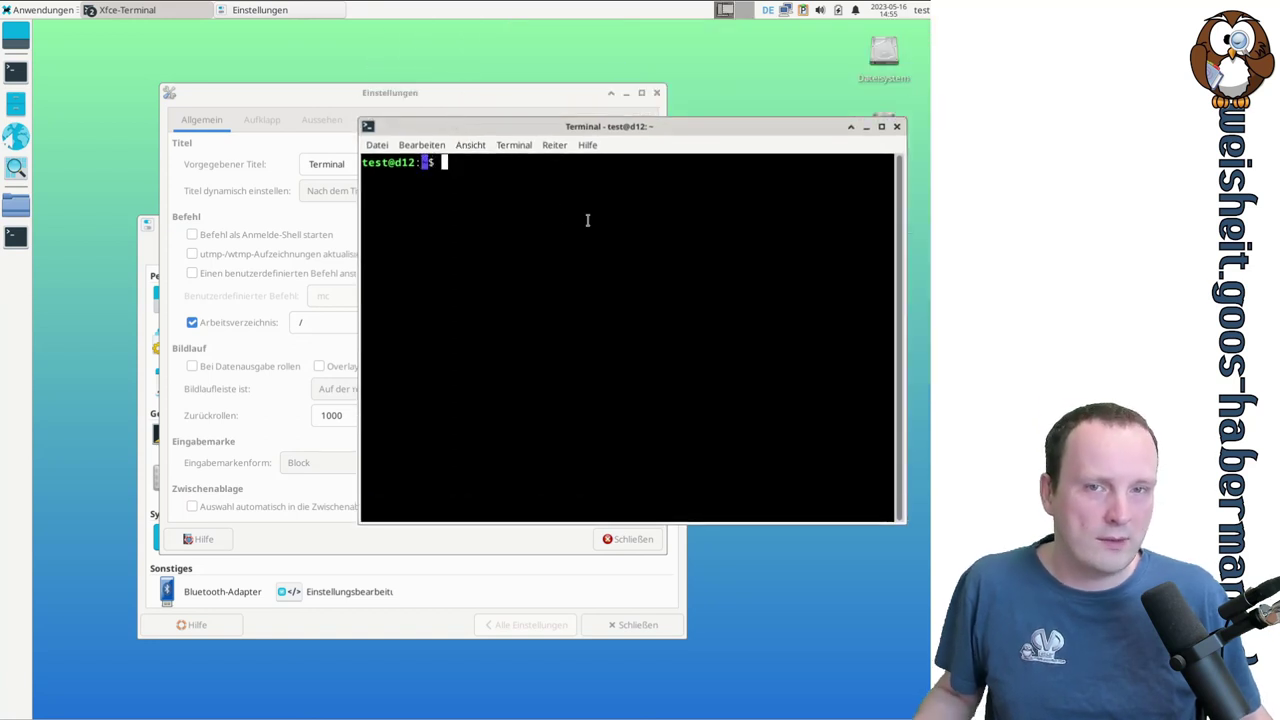
- Open a second tab in the terminal window to test the working directory setting
left_click(558, 147)
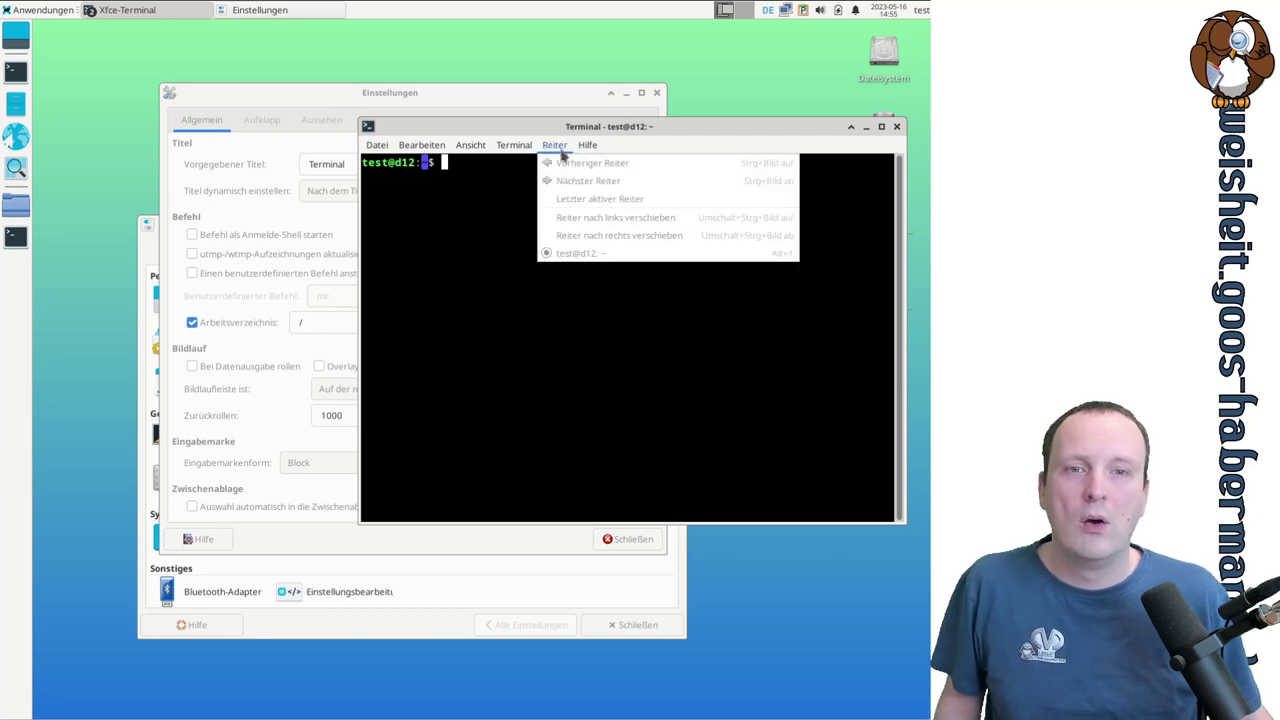
mouse_move(390, 148)
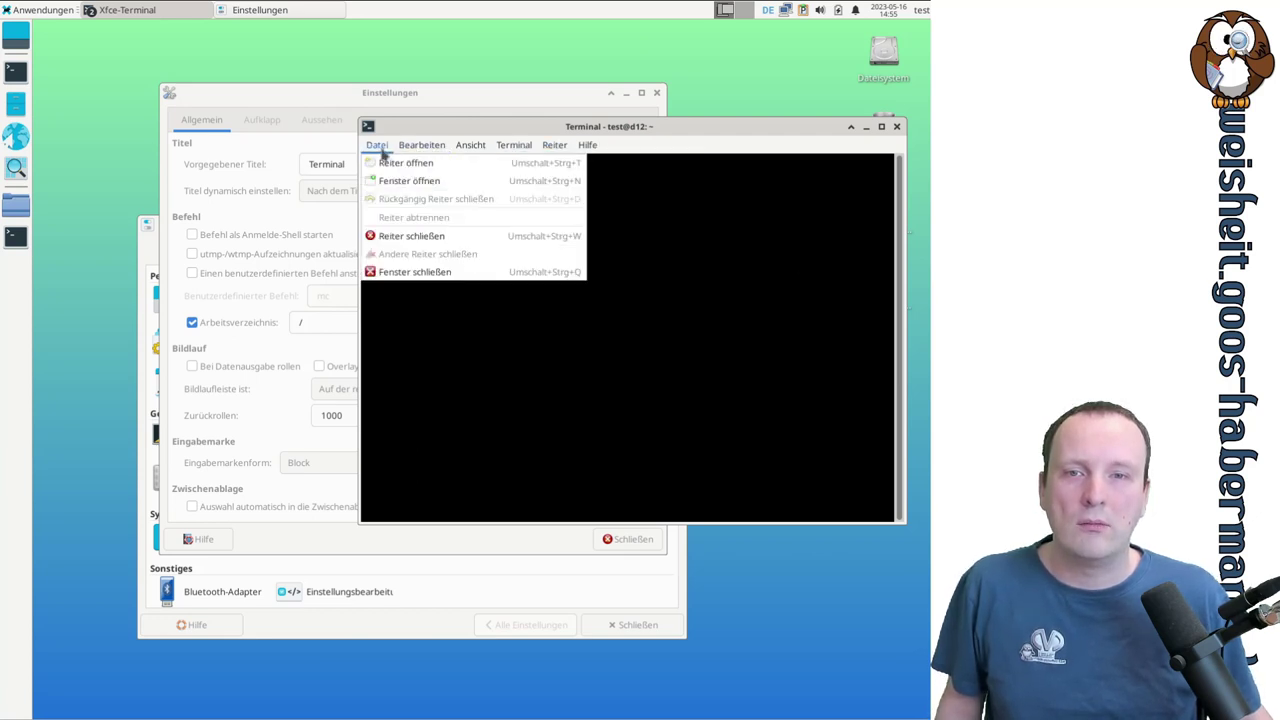
left_click(390, 165)
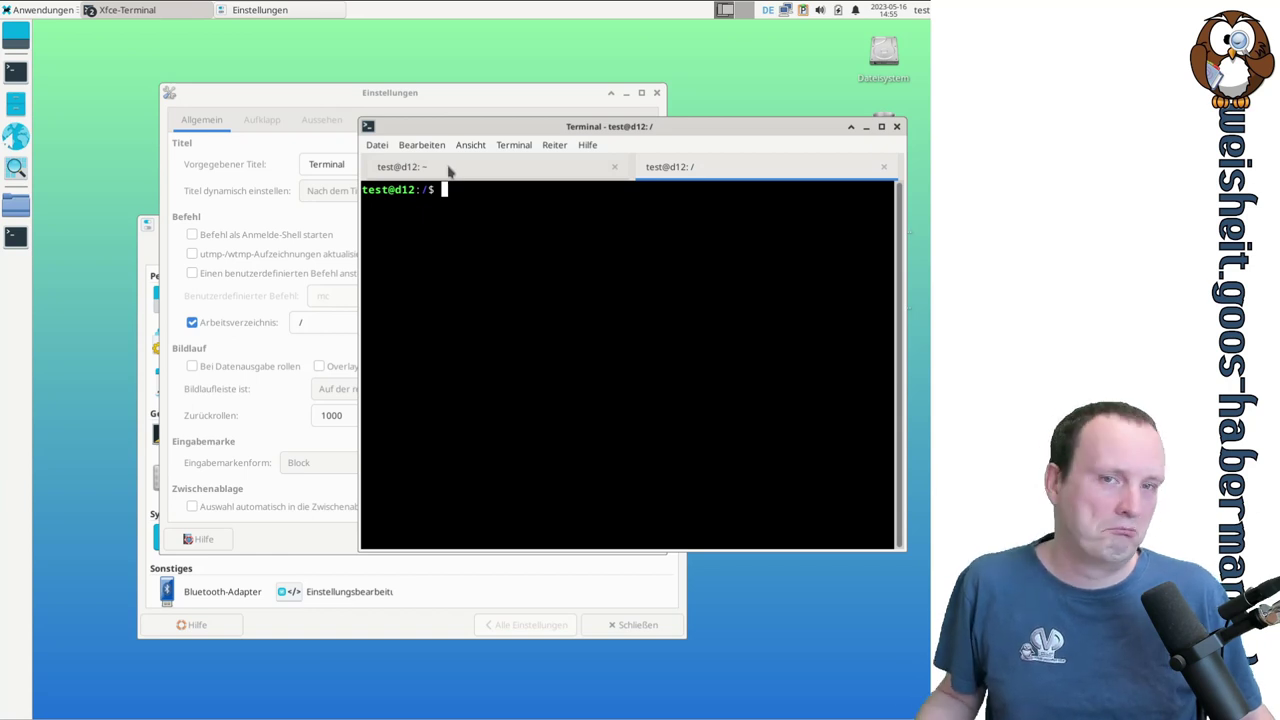
- Disable "Arbeitsverzeichnis", look at the "Bei Datenausgabe rollen" option and bring the terminal window forward
left_click(192, 322)
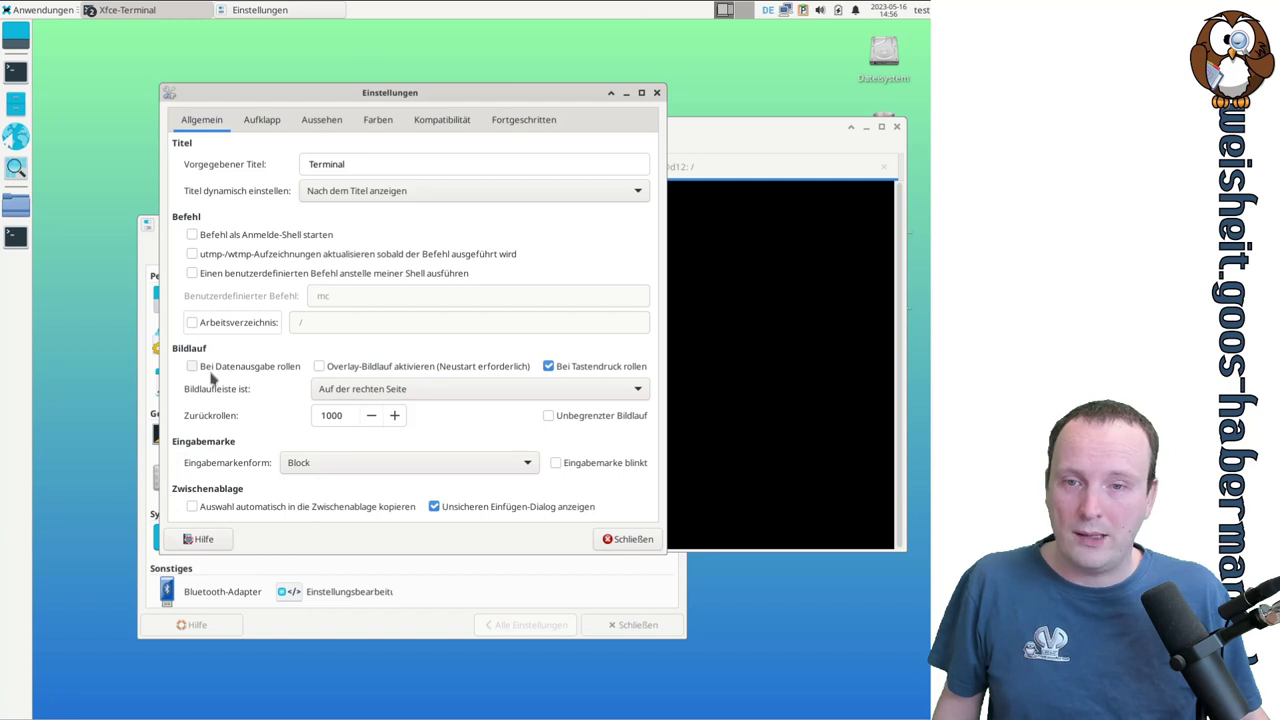
mouse_move(263, 374)
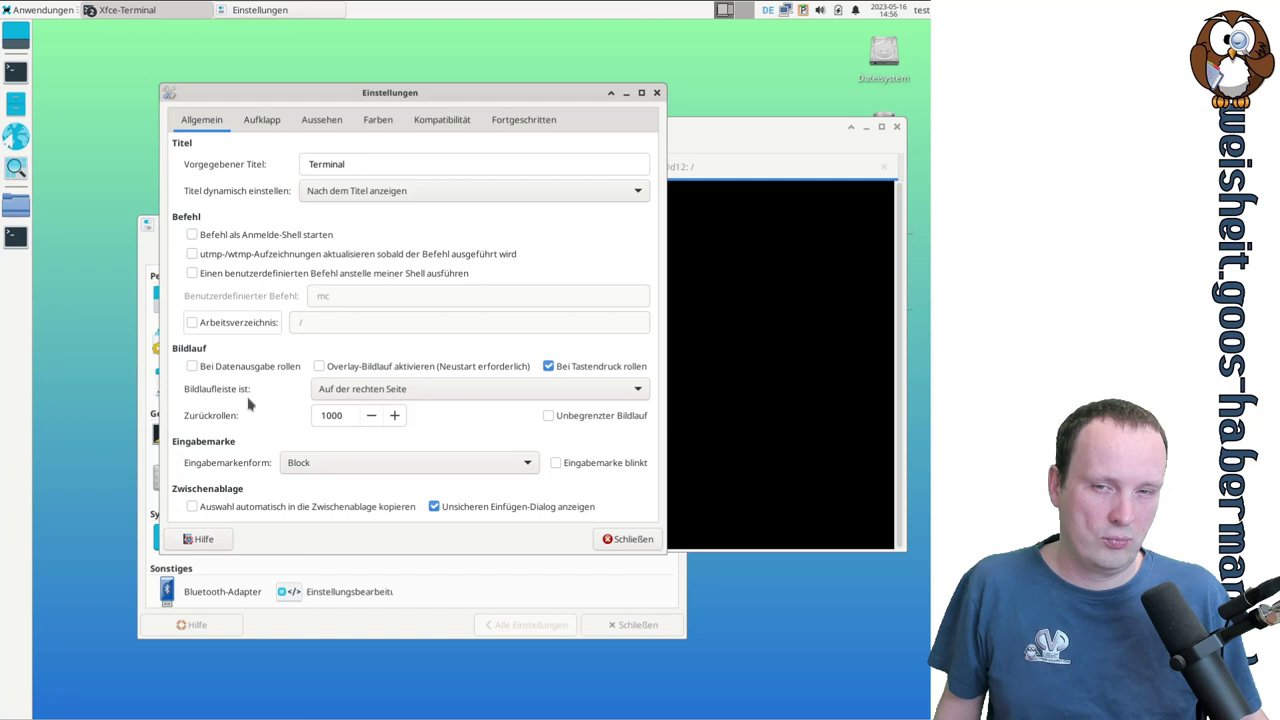
left_click(719, 366)
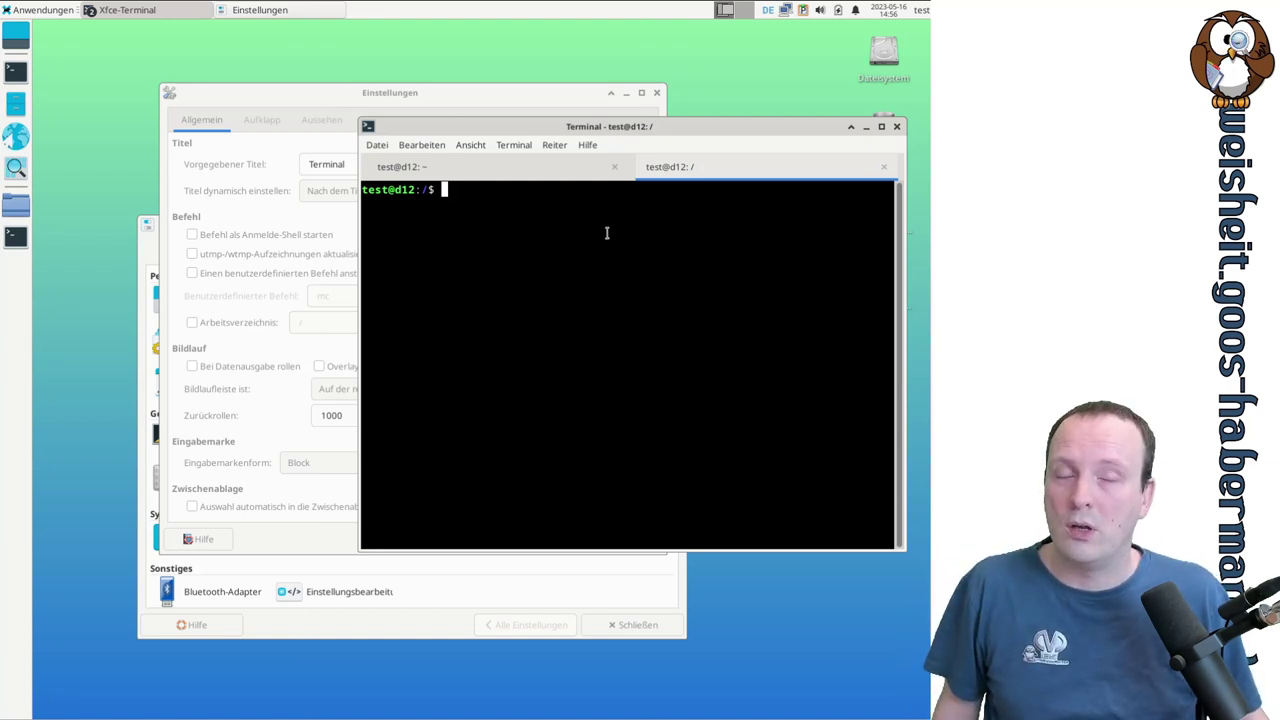
- Enter "cat /var/lib/dpkg/info/" in the second terminal tab, showing the path completions for both directories, and leave the paged list
type("cat ")
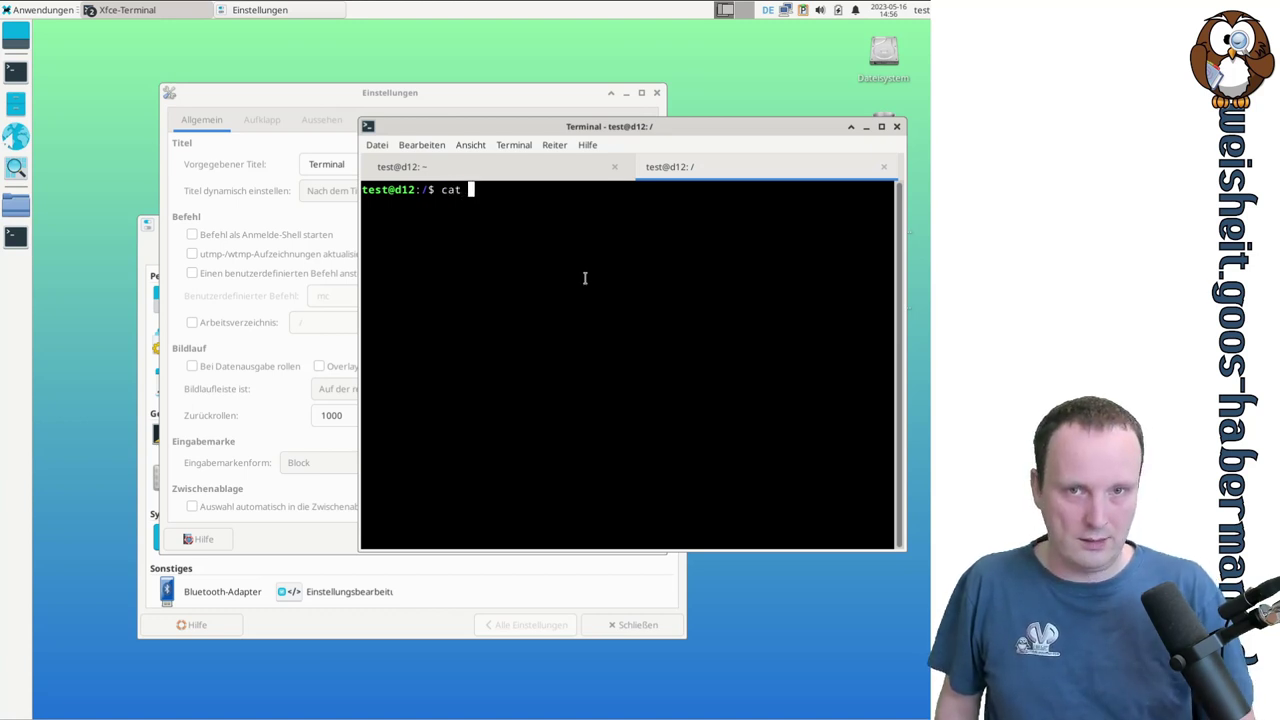
type("/v")
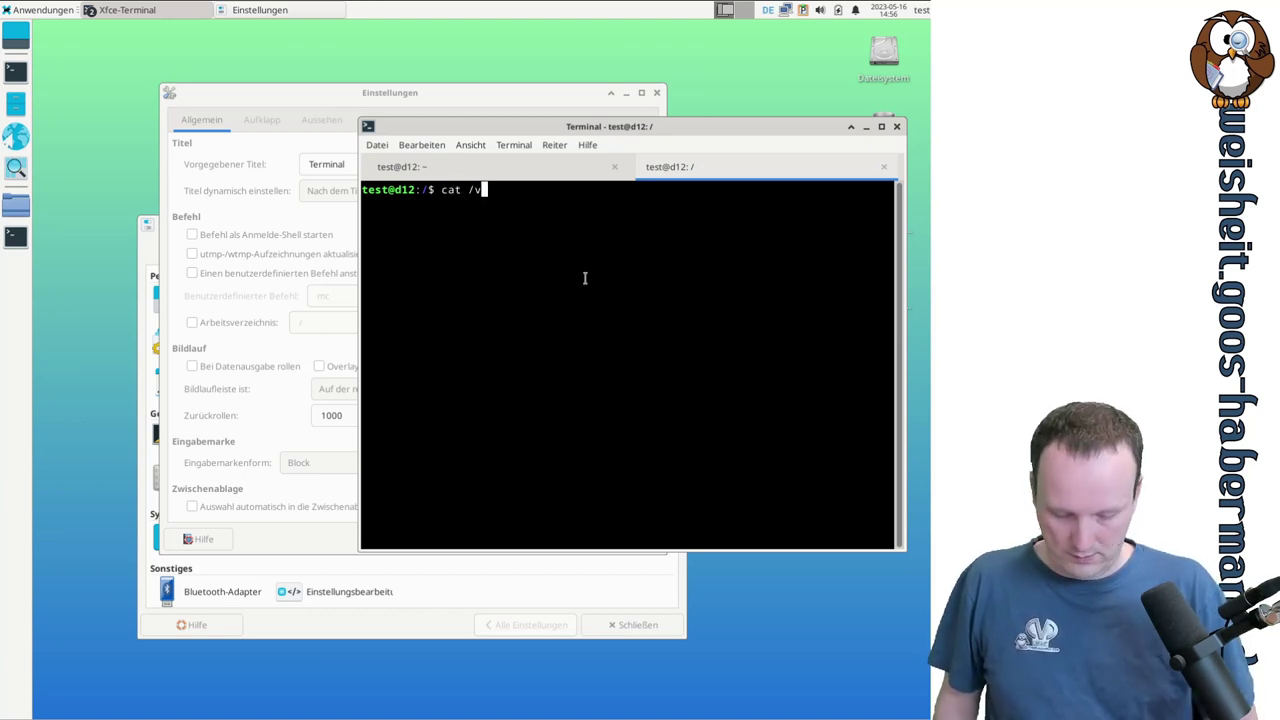
type("ar/lib/dpkg/")
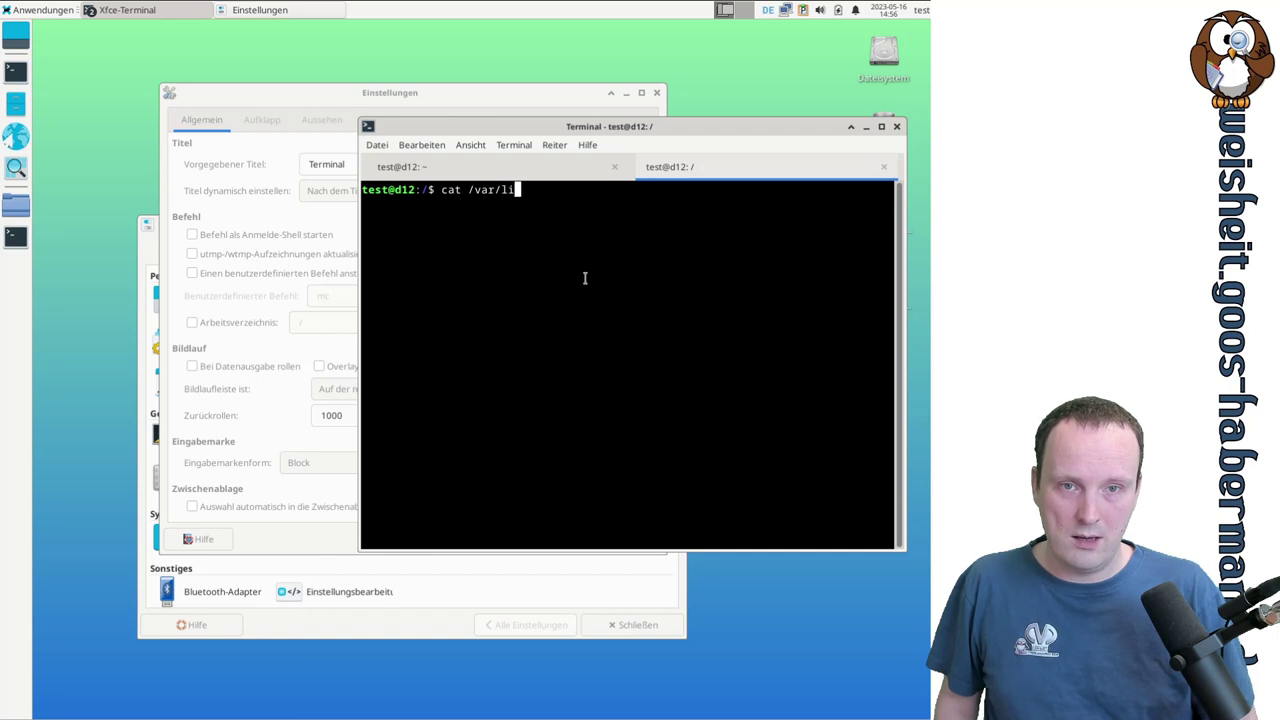
key("Tab")
key("Tab")
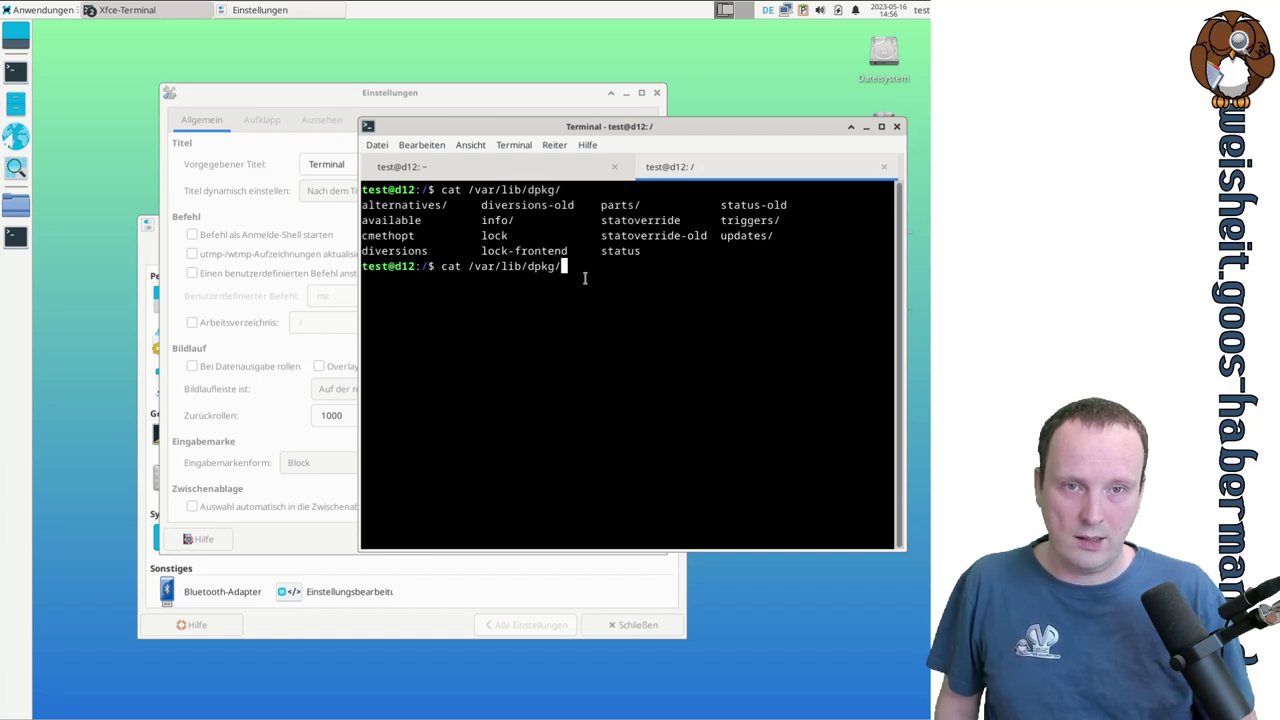
type("in")
key("Tab")
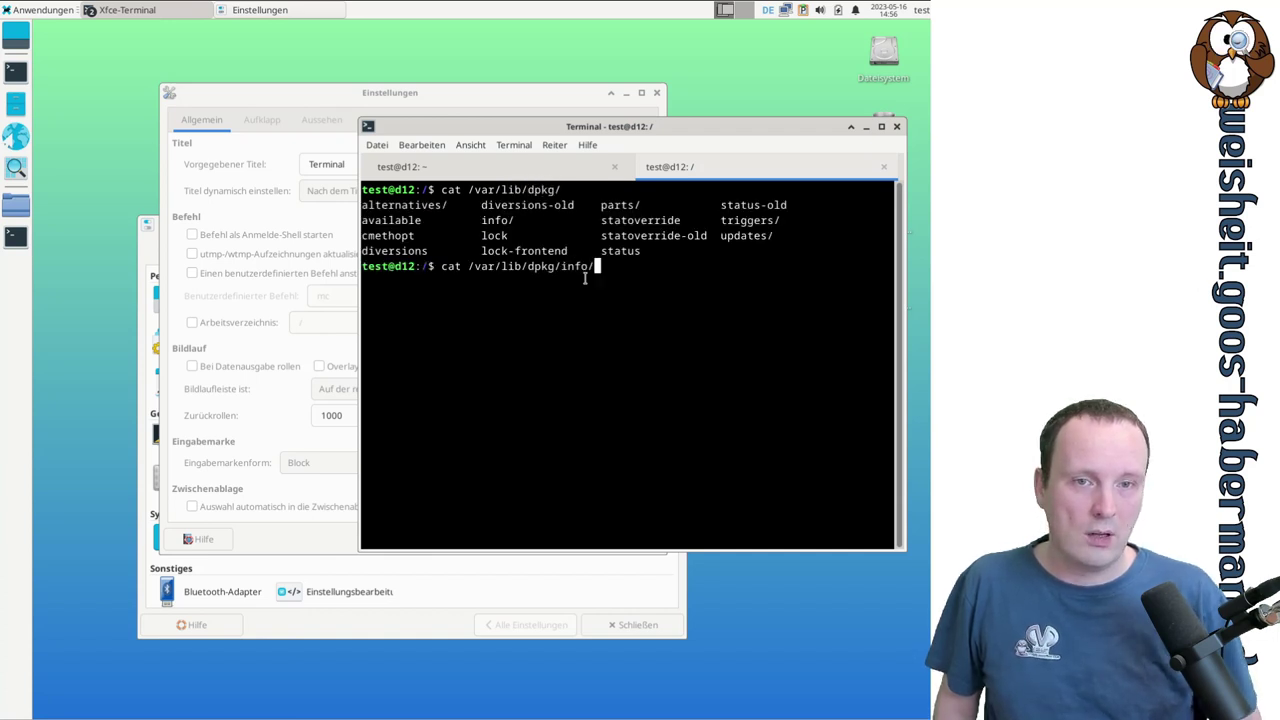
key("Tab")
key("Tab")
key("y")
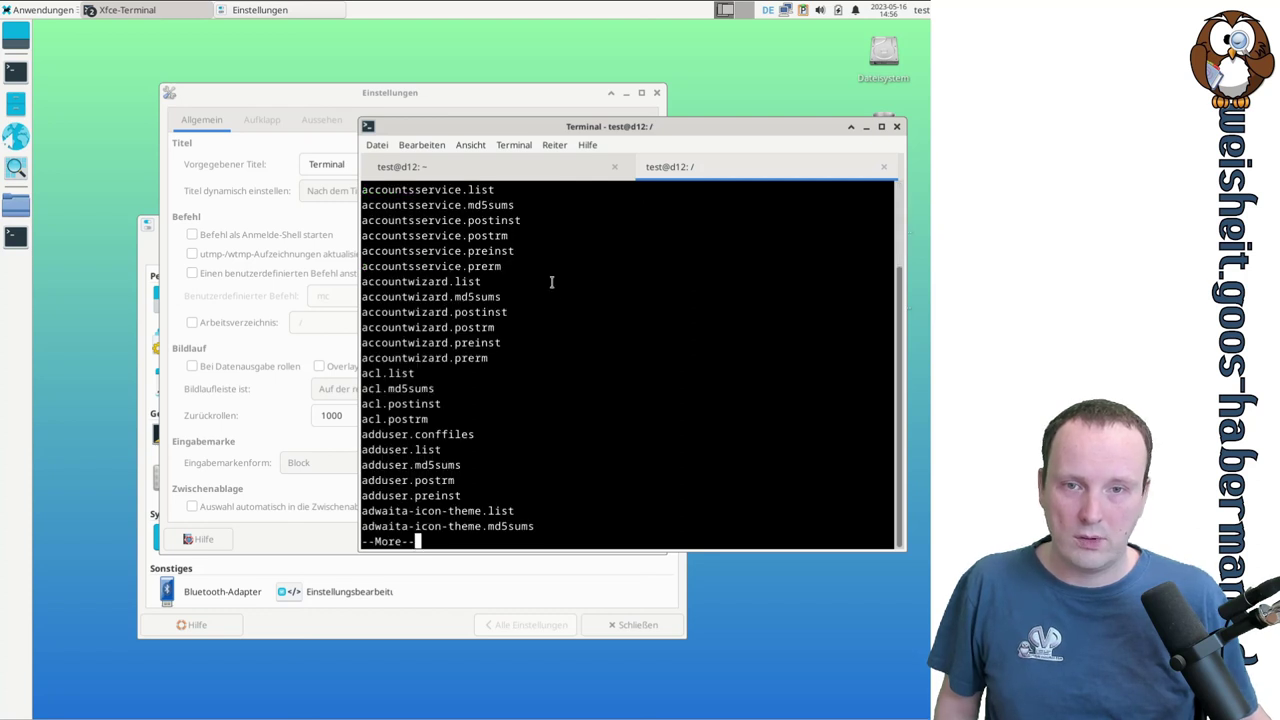
key("q")
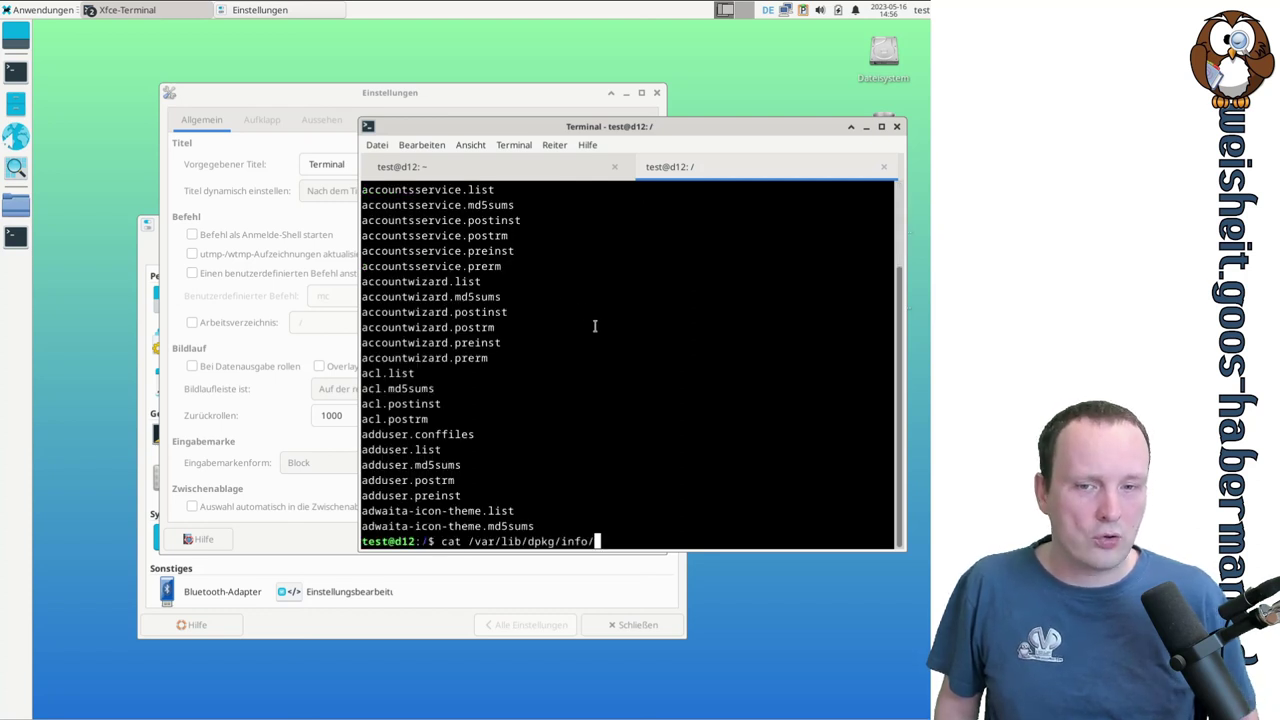
- Replace cat with ls, run "ls /var/lib/dpkg/info/" and scroll back through the output to the prompt
key("ctrl+a")
key("Delete")
key("Delete")
key("Delete")
type("ls")
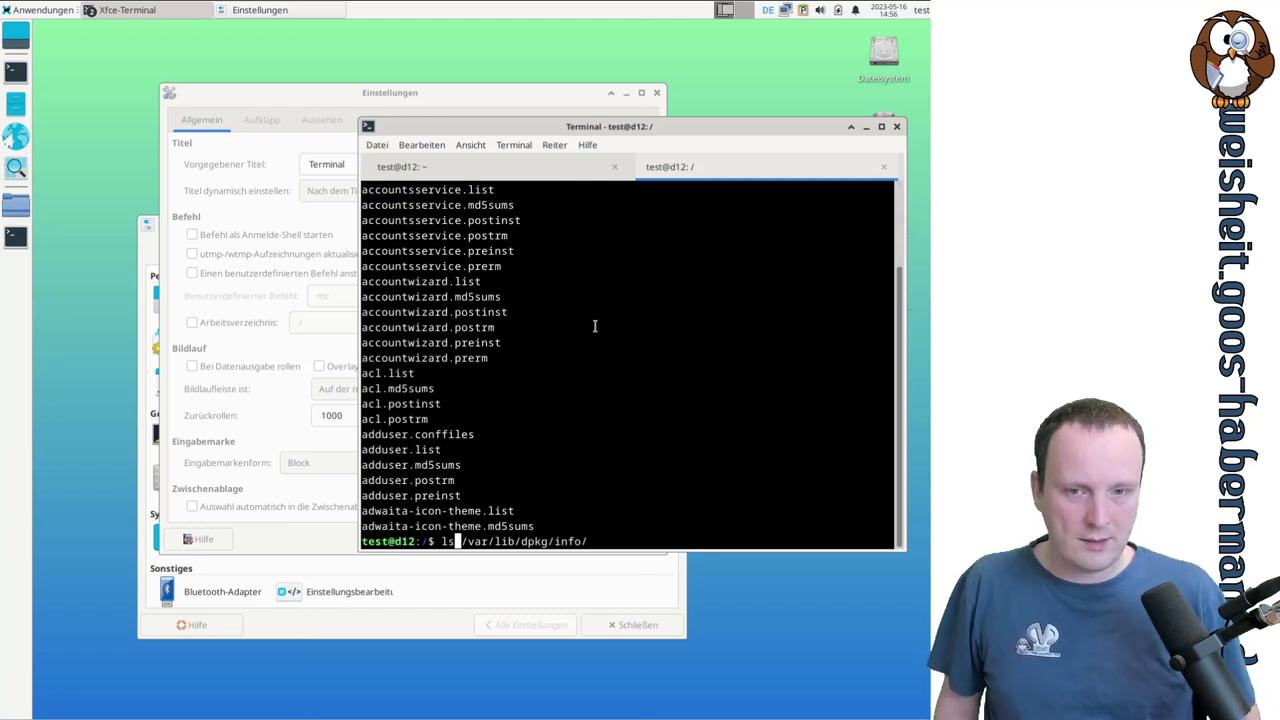
key("Return")
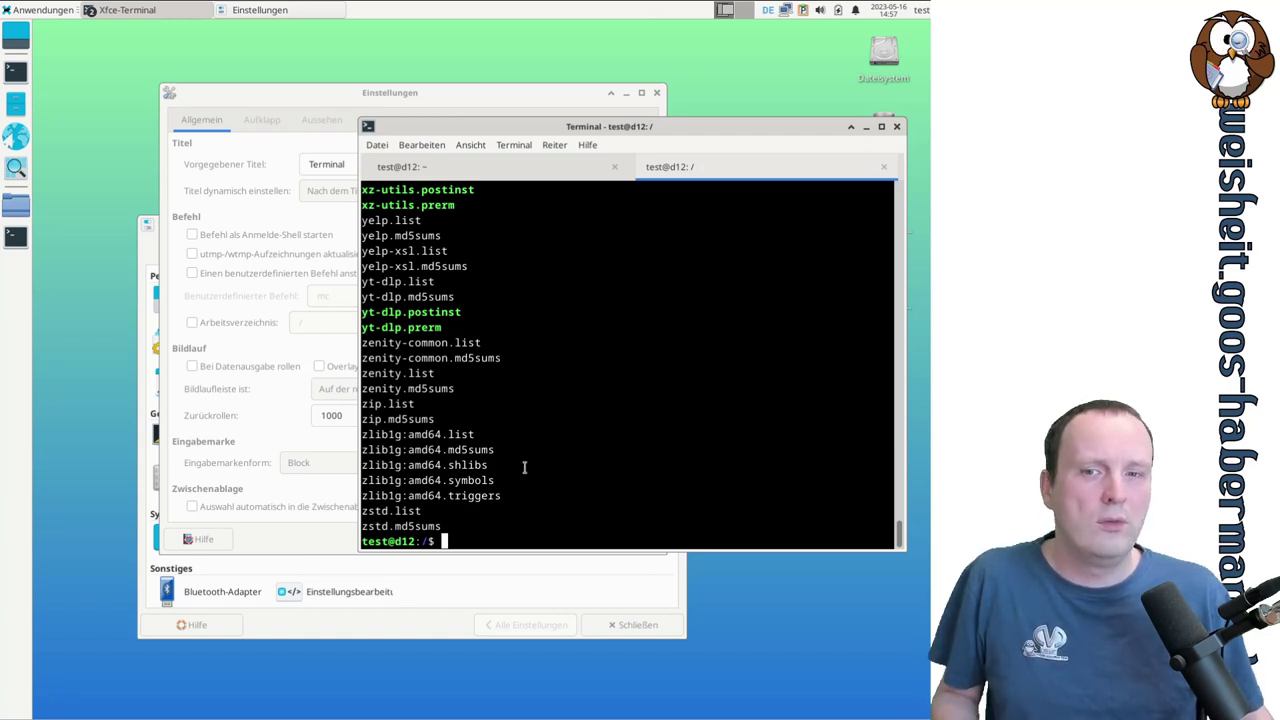
scroll(507, 490, "up", 20)
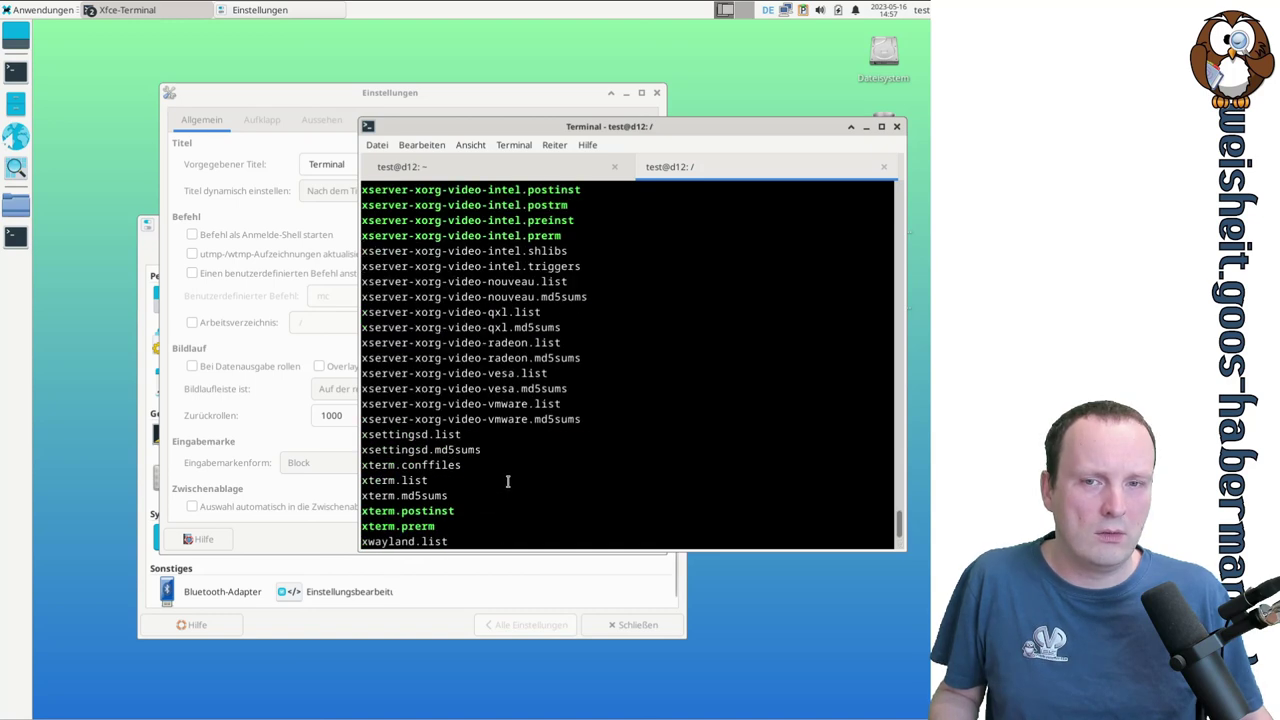
scroll(507, 477, "down", 20)
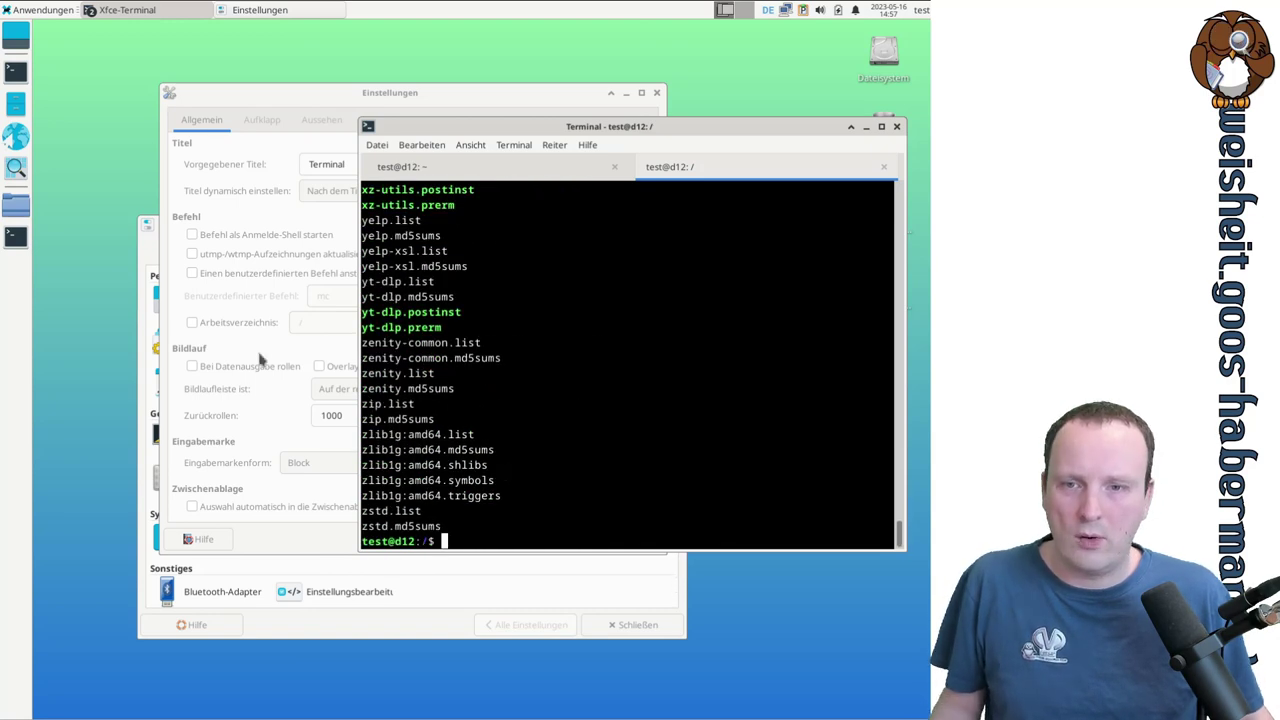
- Enable "Bei Datenausgabe rollen" in the scrolling preferences and return to the terminal window
left_click(192, 366)
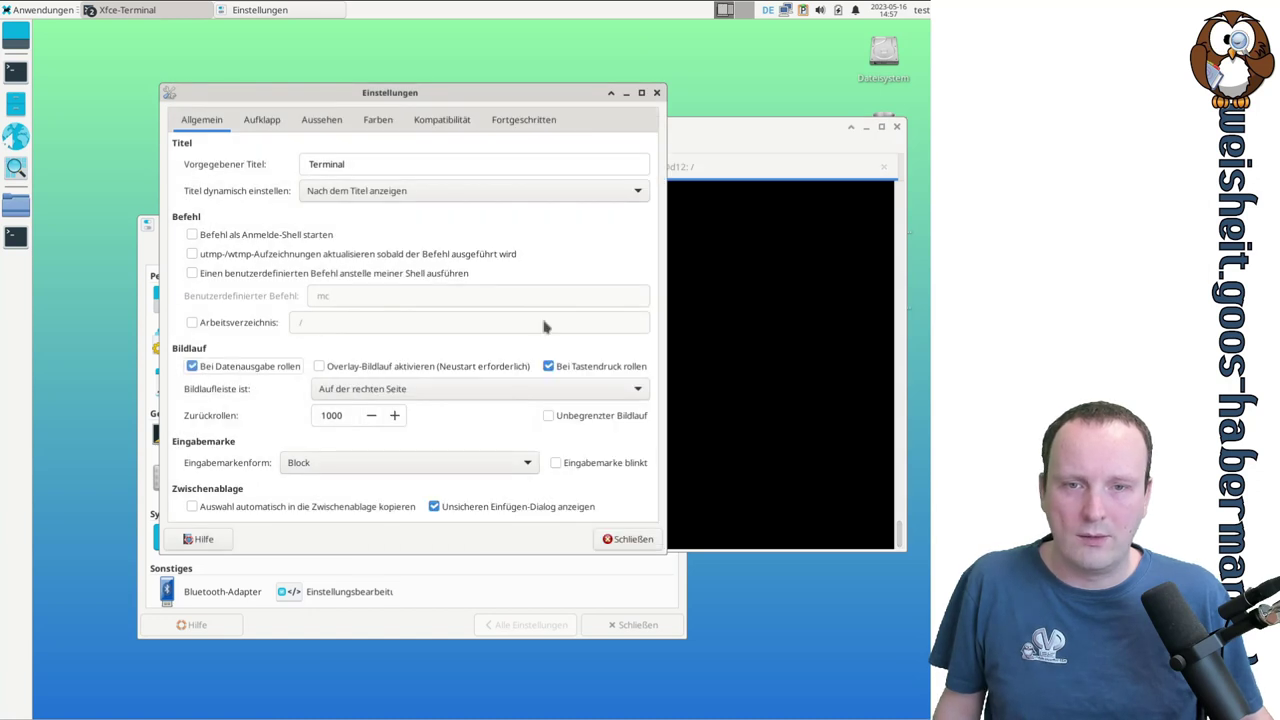
left_click(703, 134)
key("Up")
key("Down")
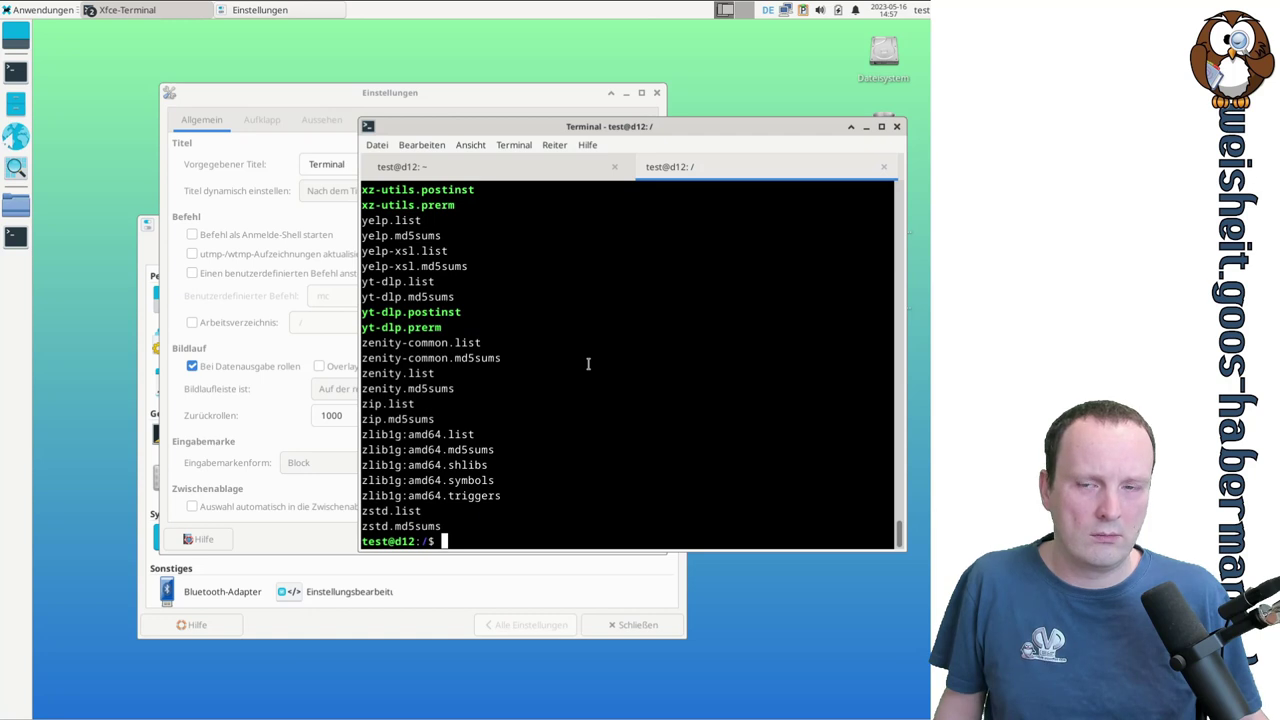
- Read the explanation of "Overlay-Bildlauf aktivieren" and check the scrollbar while scrolling the terminal output
left_click(294, 348)
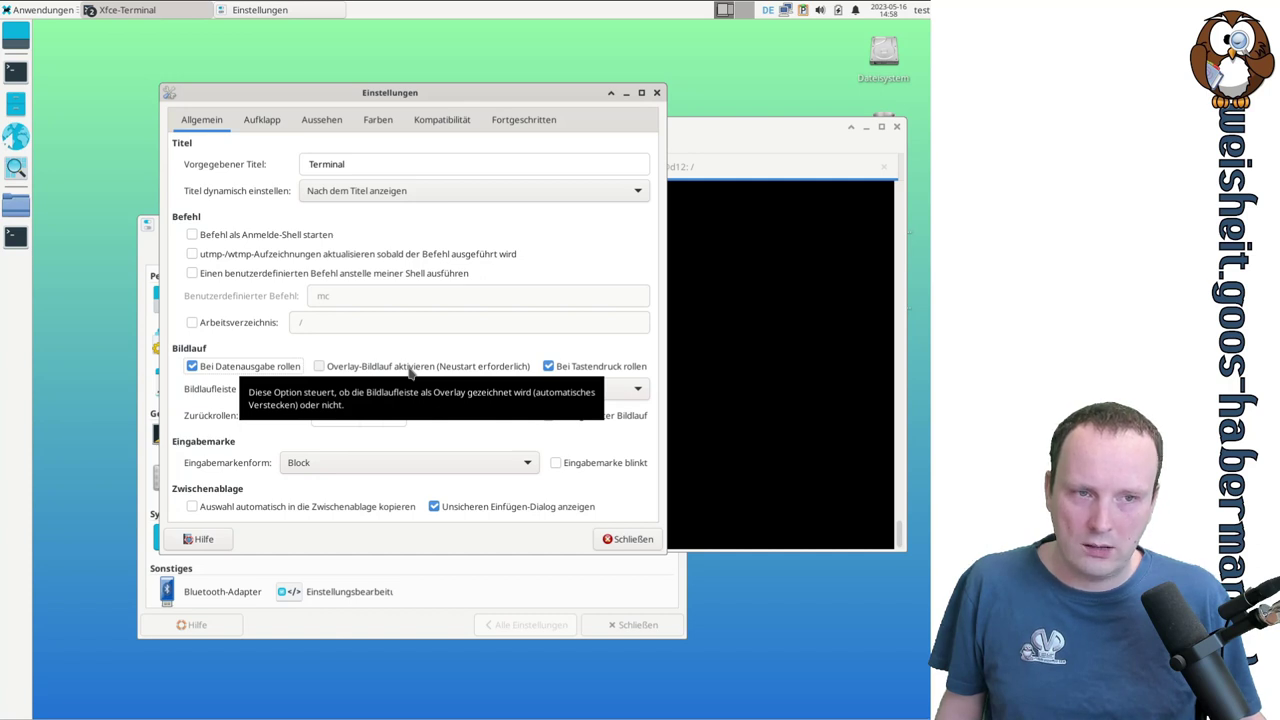
left_click(837, 286)
scroll(791, 349, "up", 5)
scroll(790, 349, "down", 5)
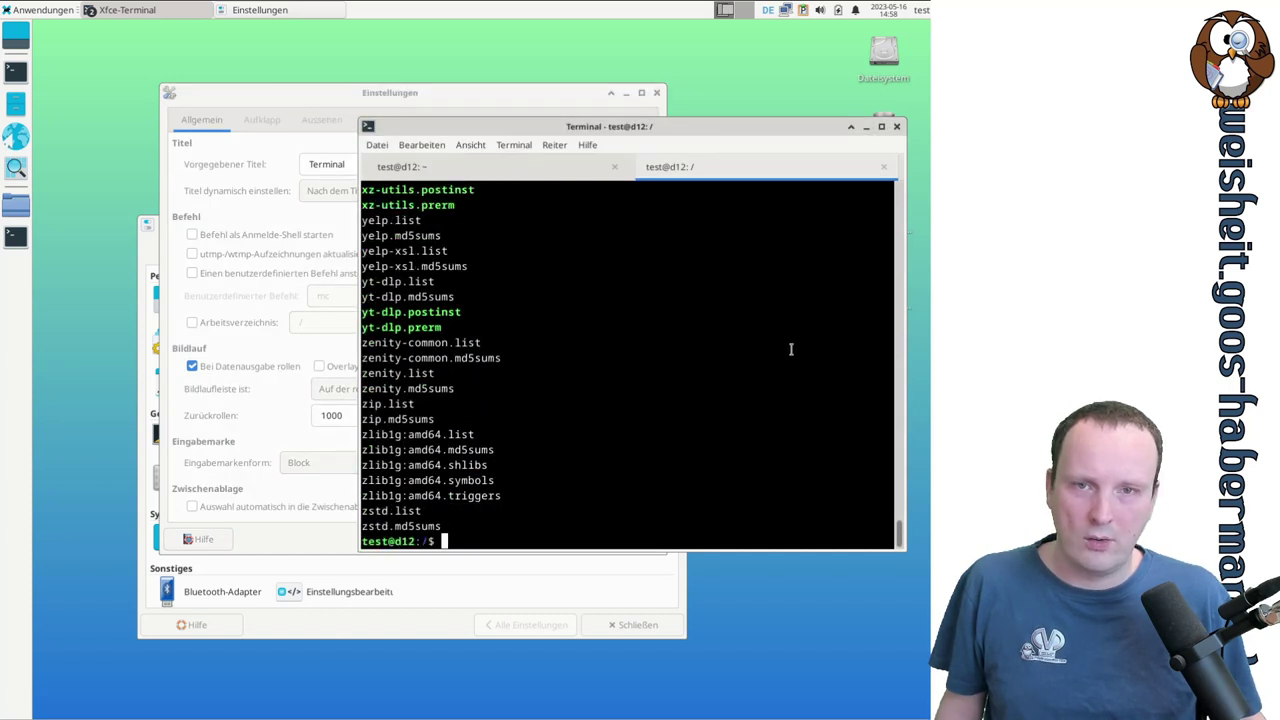
- Read the explanation of "Bei Tastendruck rollen" and test it by submitting an empty command from scrolled-up terminal output
left_click(498, 104)
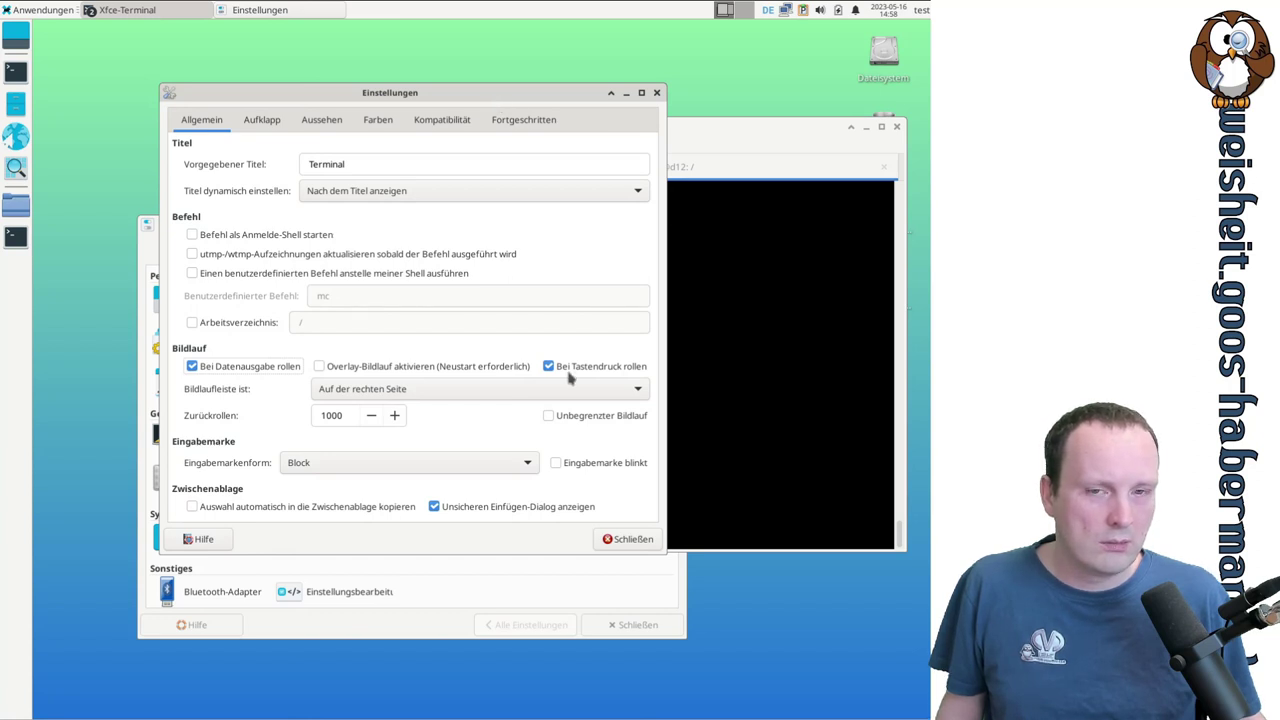
mouse_move(554, 373)
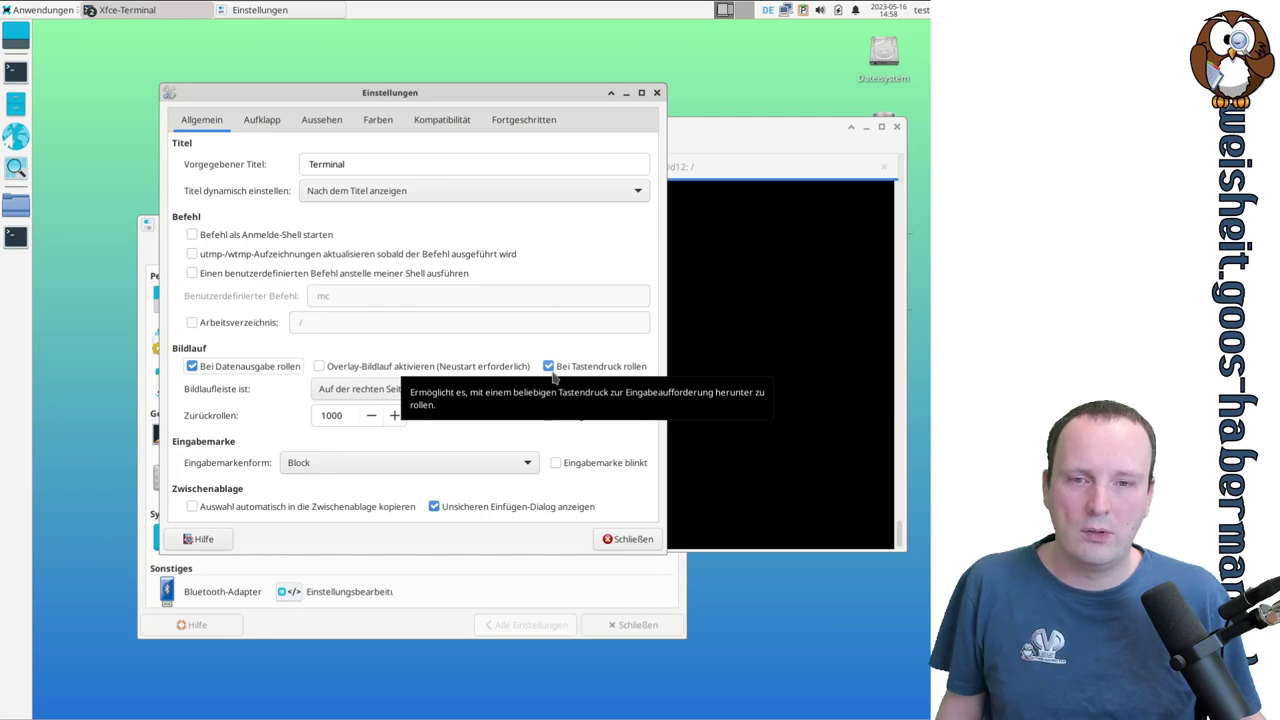
left_click(840, 371)
scroll(765, 362, "up", 20)
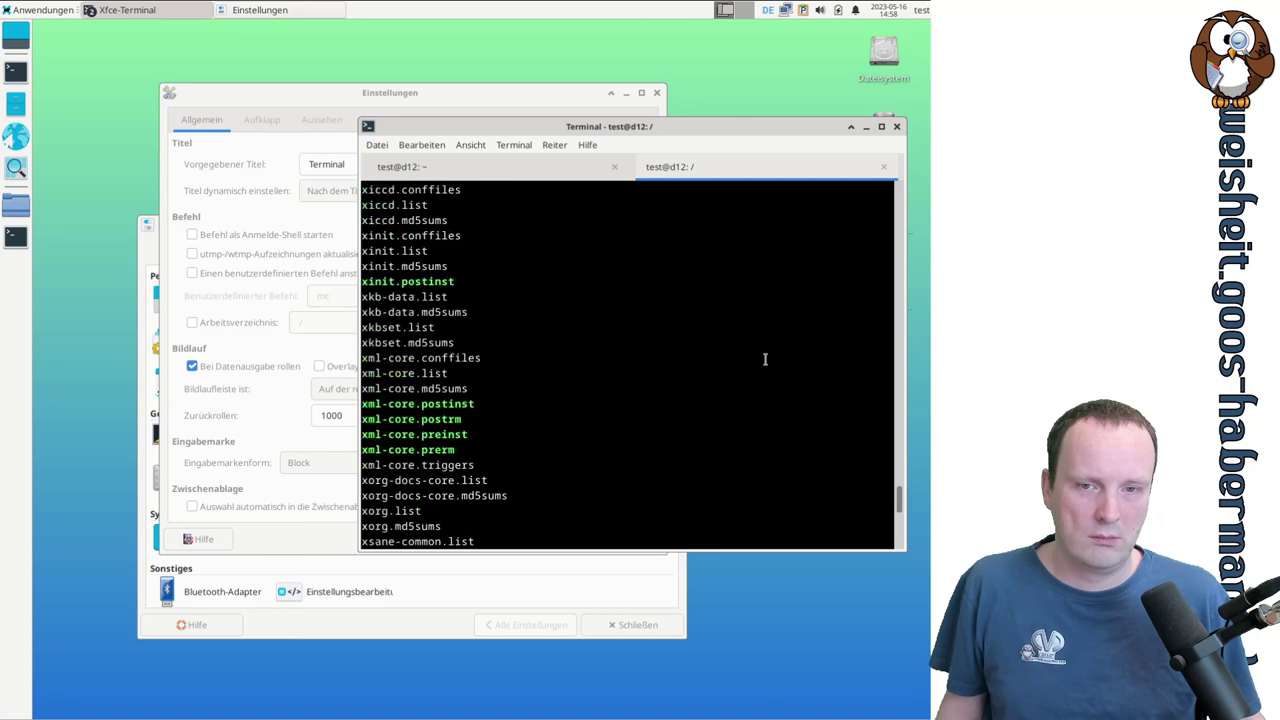
key("Return")
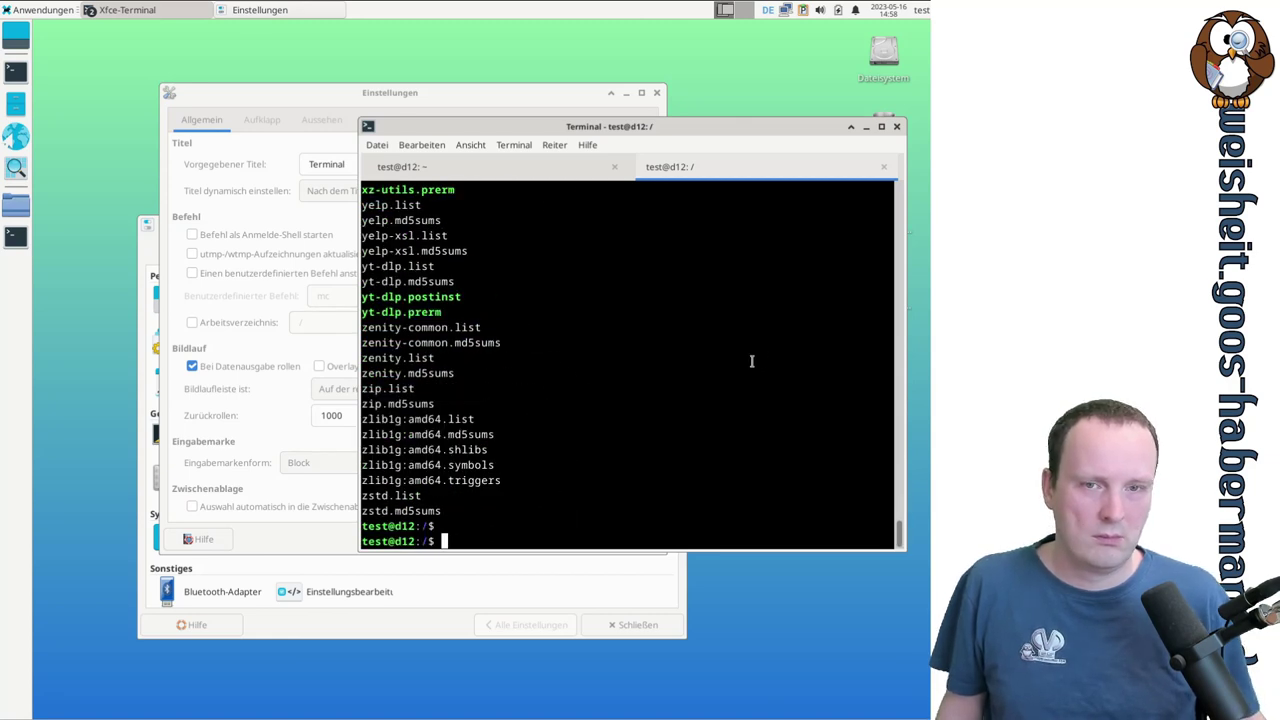
scroll(700, 362, "up", 5)
left_click(463, 98)
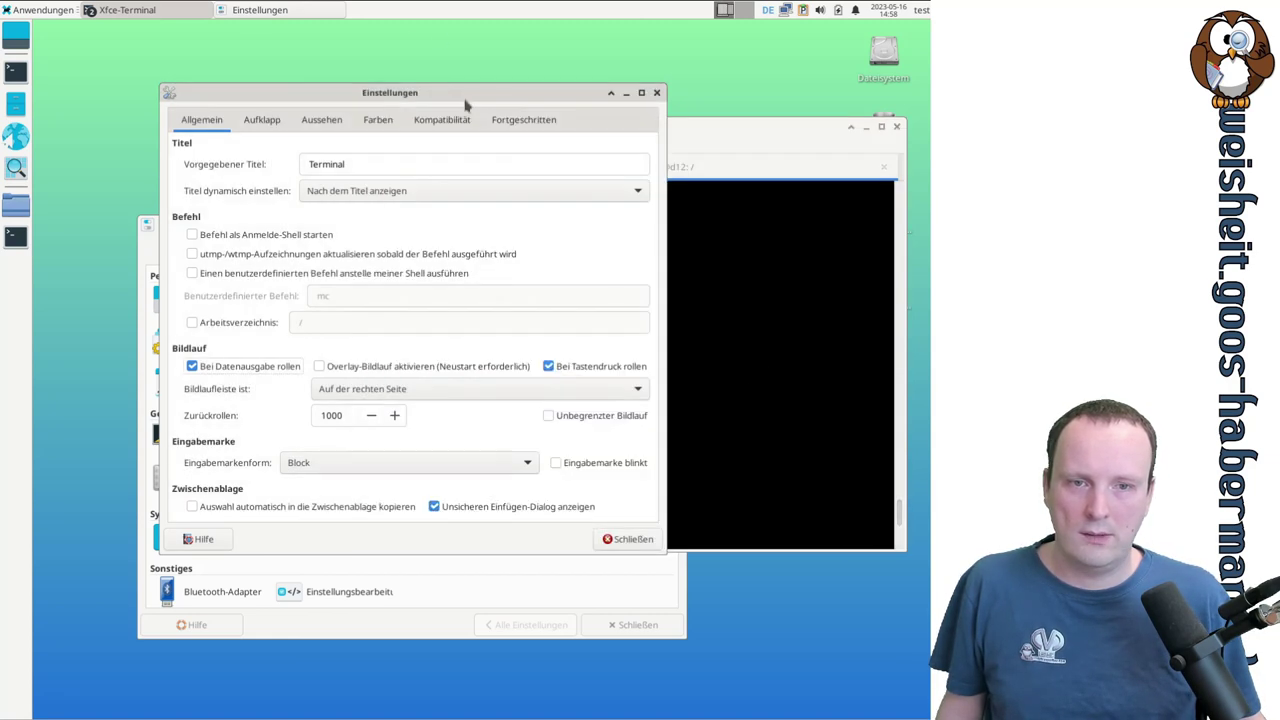
- Test scrolling on key press from scrolled-up output by recalling the previous ls command and extending it to "ls /var/lib/dpkg/info/d"
left_click(720, 350)
scroll(769, 372, "up", 8)
key("Up")
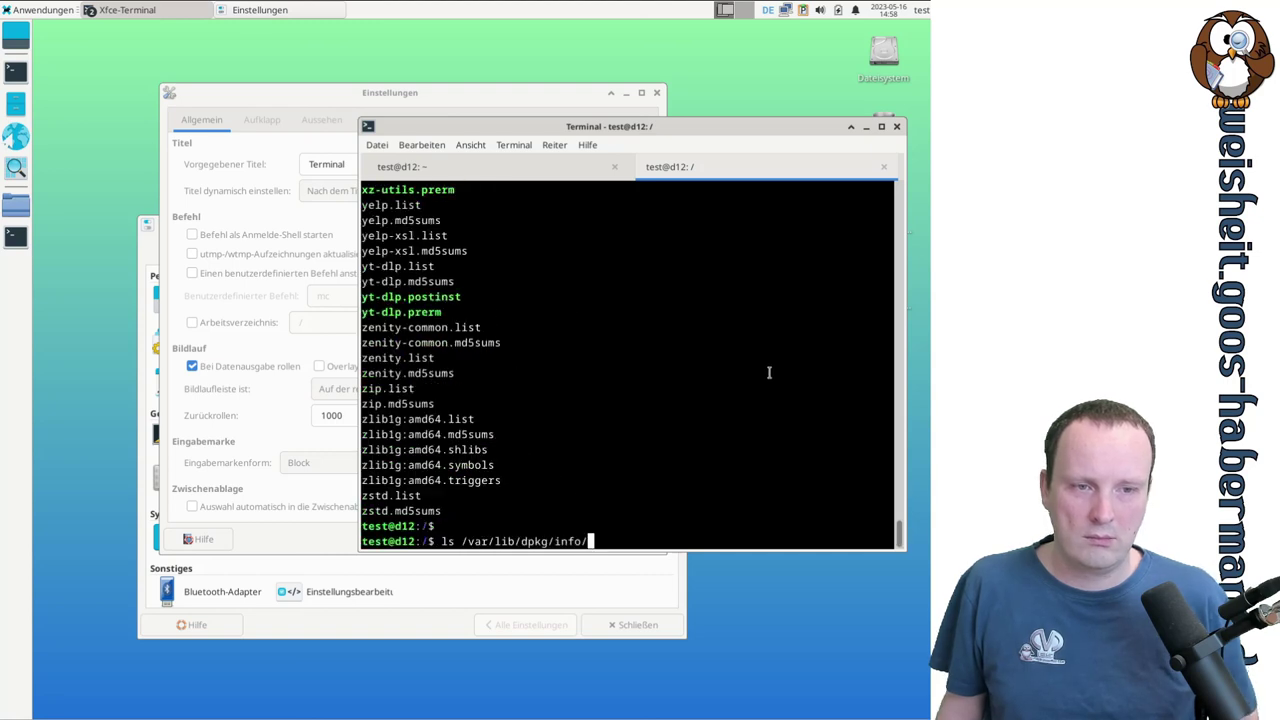
scroll(766, 372, "up", 10)
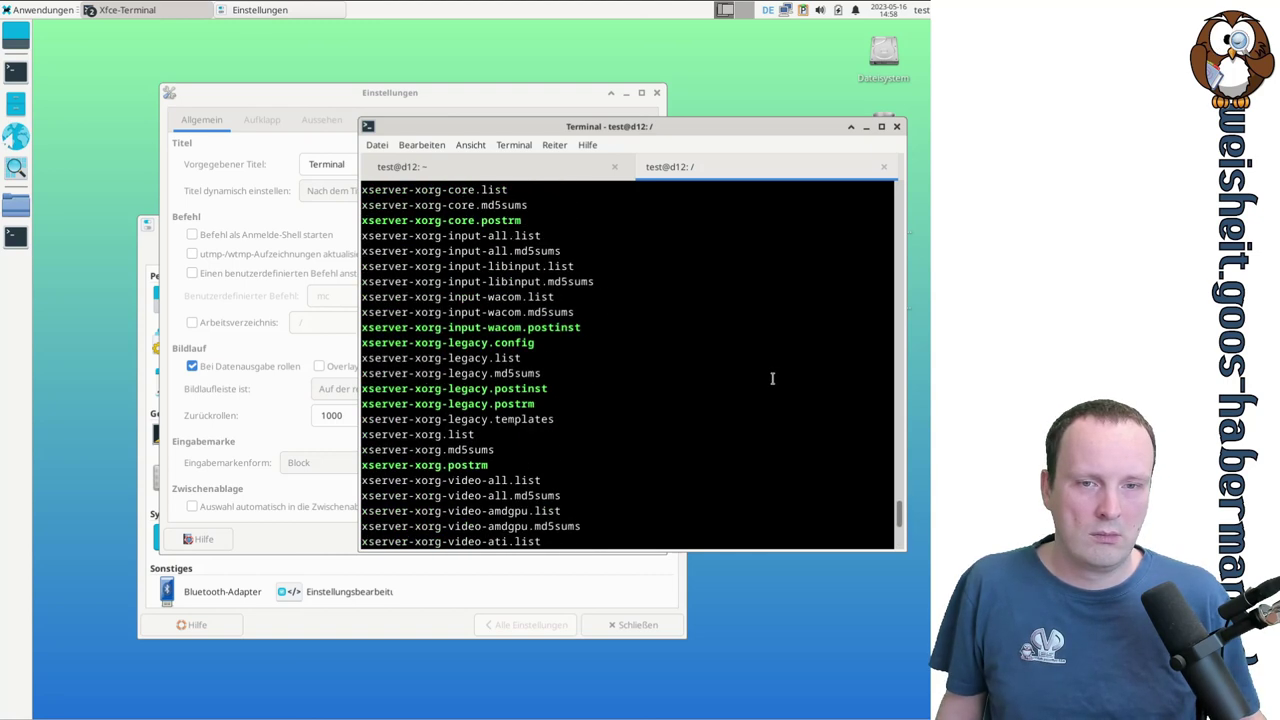
type("dpkg/info/d")
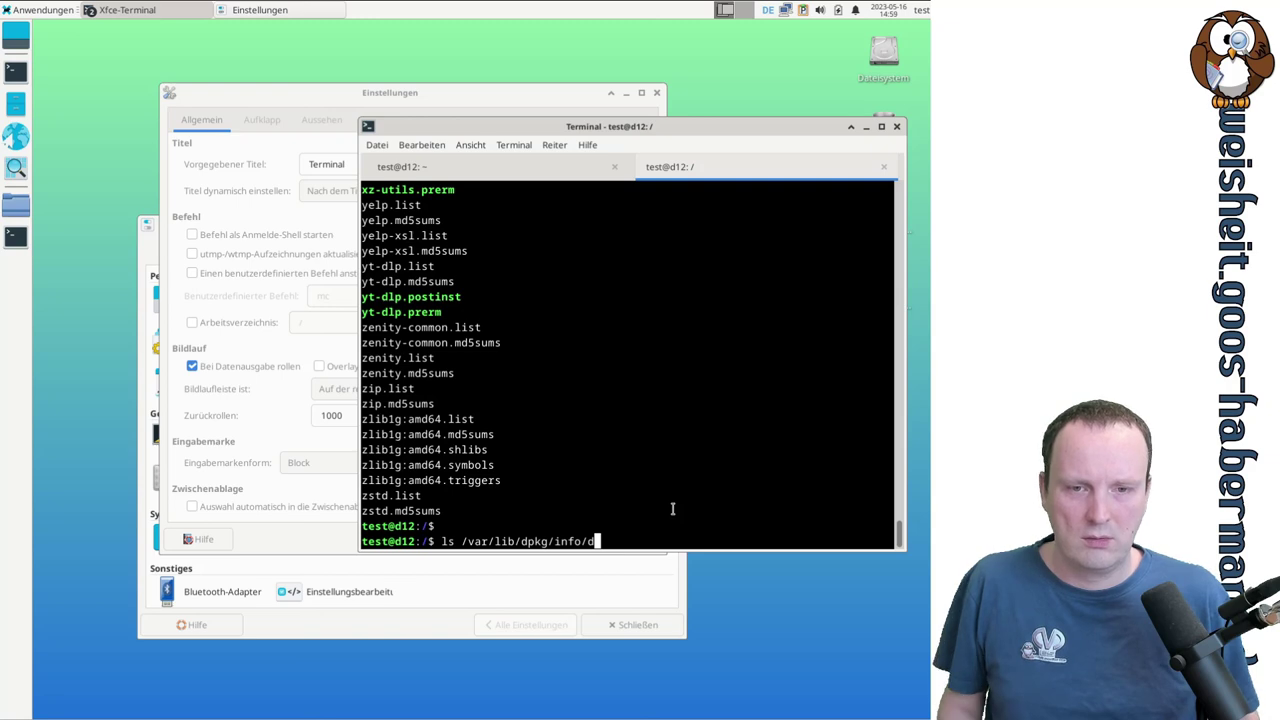
scroll(820, 357, "up", 20)
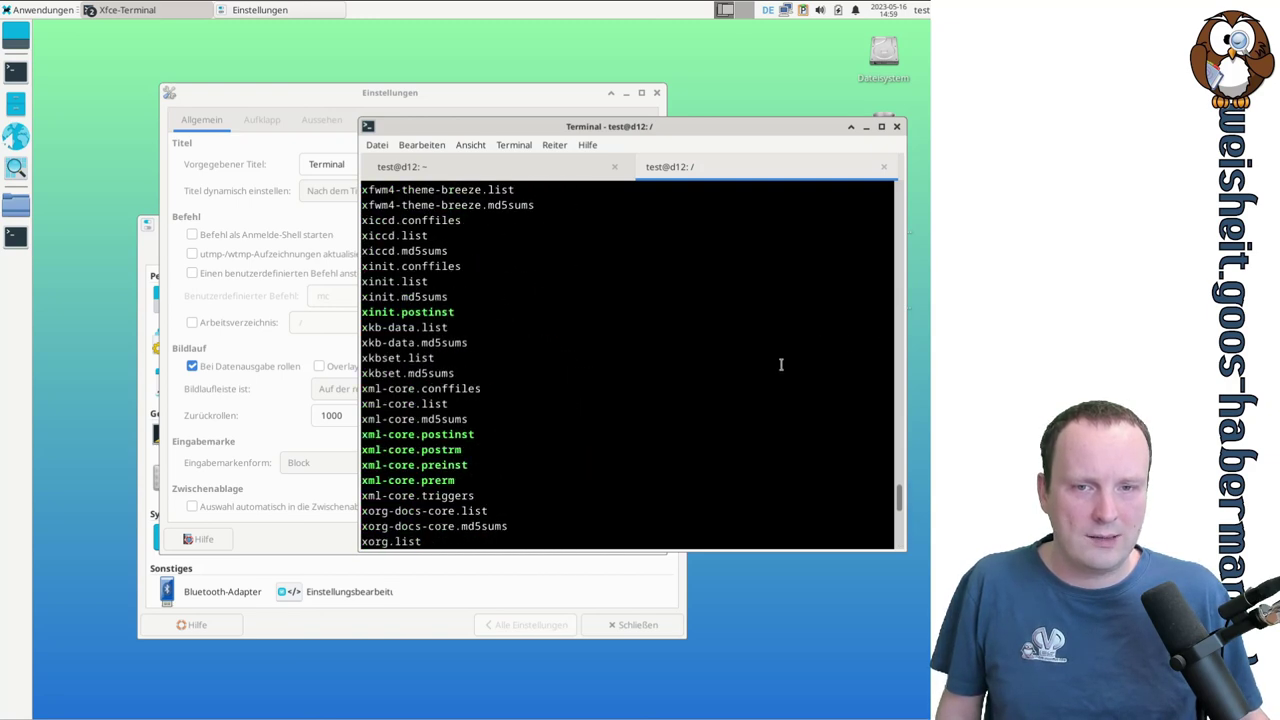
scroll(781, 364, "down", 20)
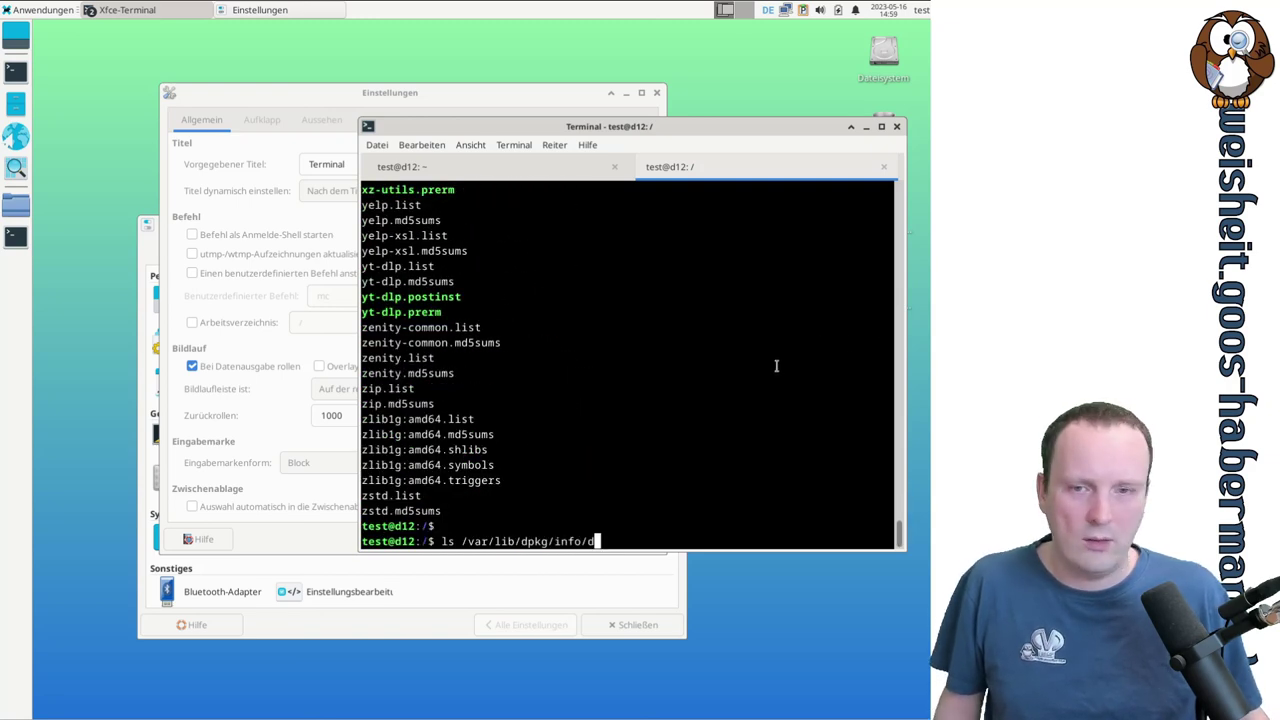
- Set "Bildlaufleiste ist" to "Auf der linken Seite" and check the scrollbar in the terminal window
left_click(508, 98)
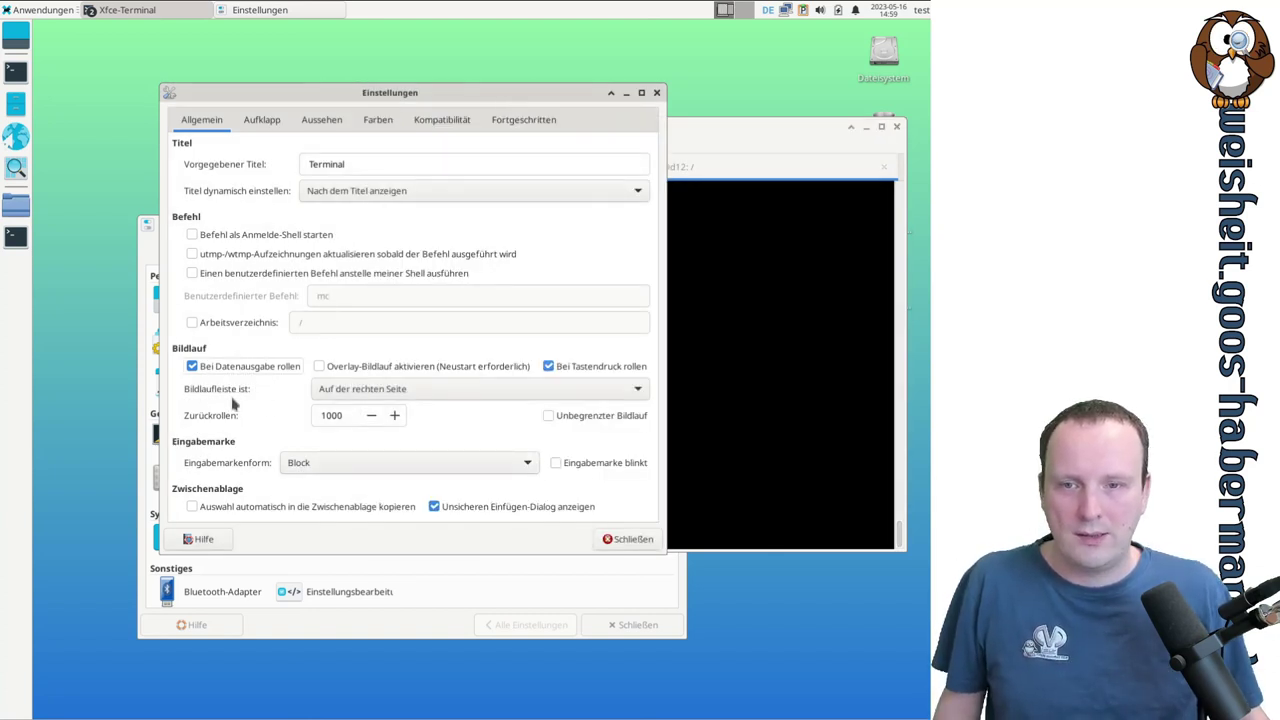
left_click(842, 441)
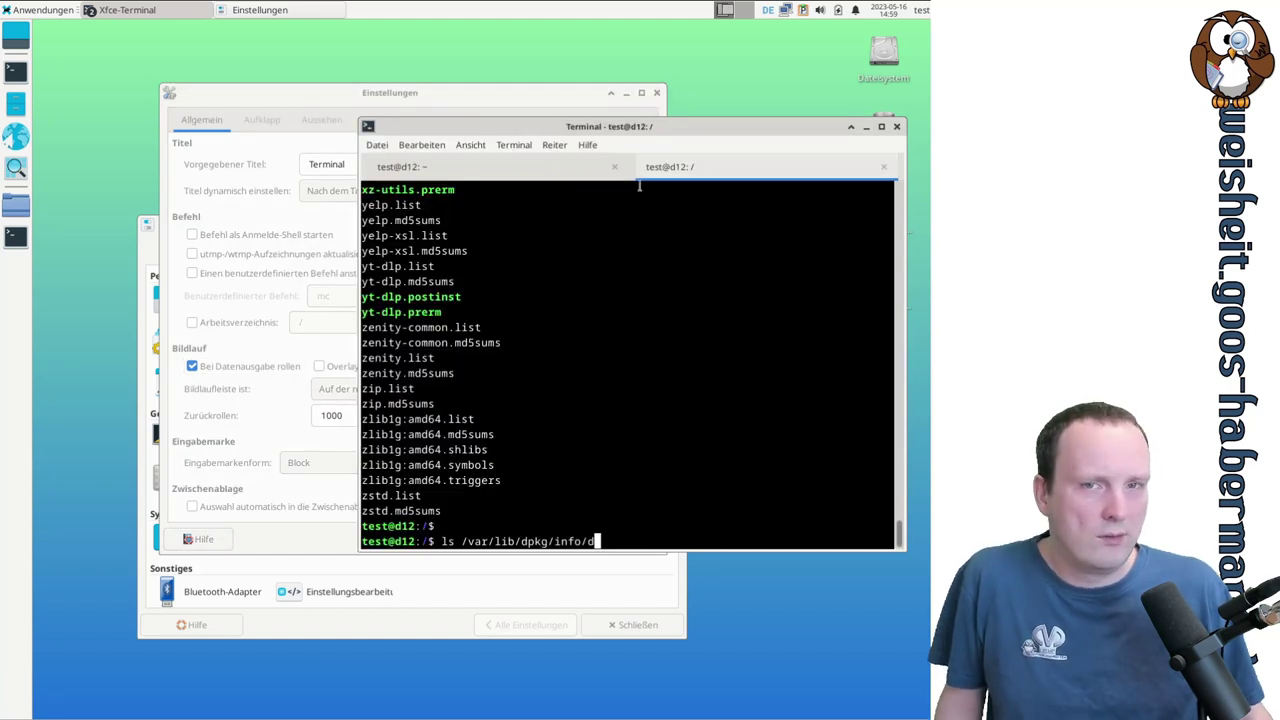
left_click(530, 100)
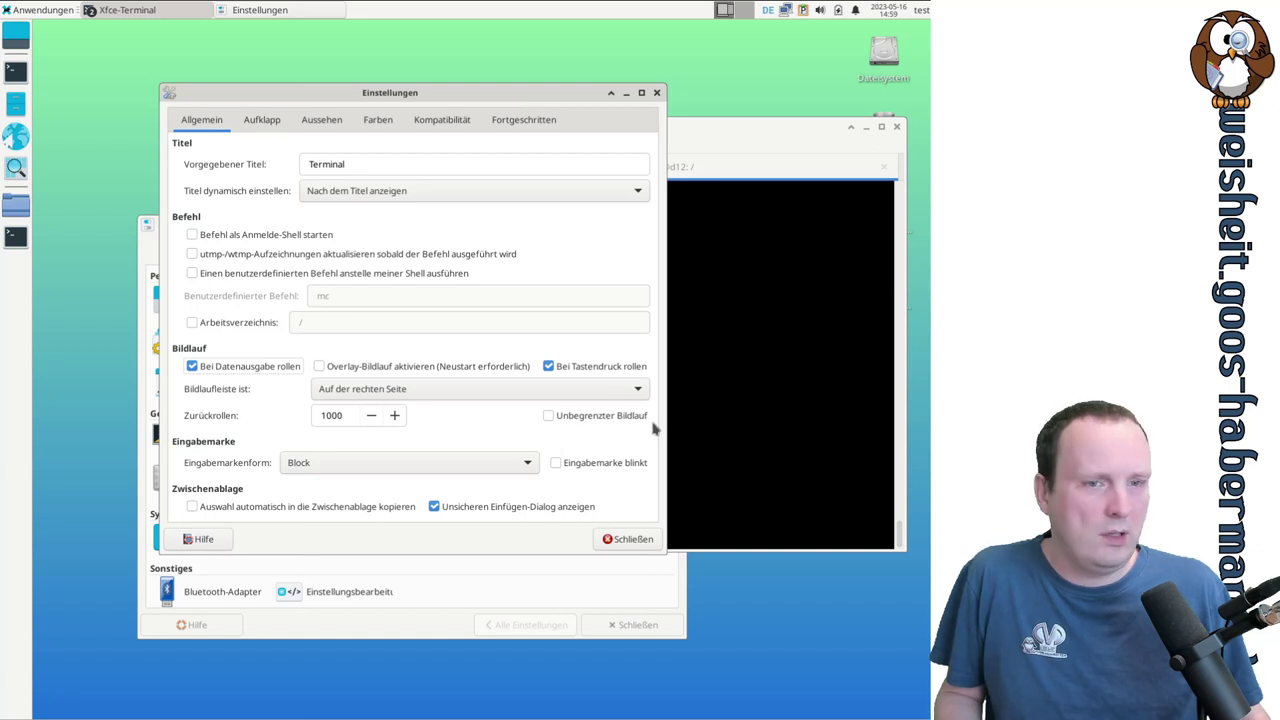
left_click(462, 390)
left_click(415, 392)
left_click(747, 355)
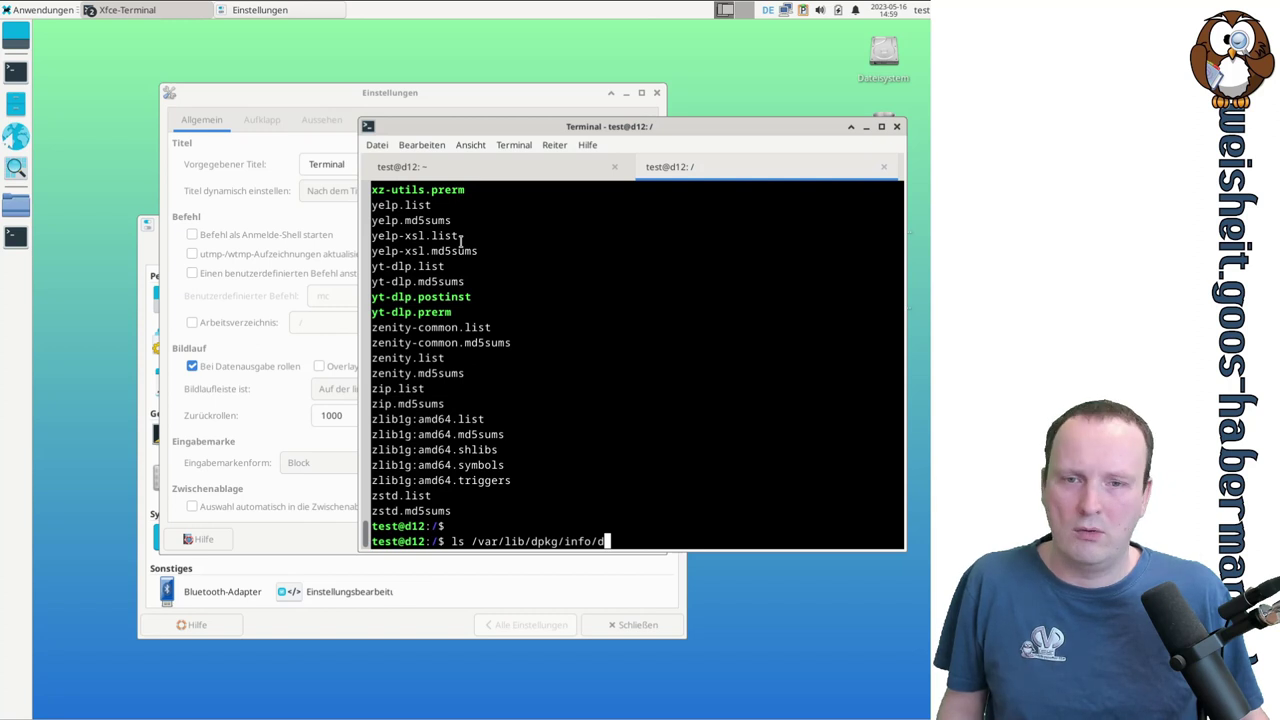
- Set "Bildlaufleiste ist" back to "Auf der rechten Seite" and check the terminal window
left_click(466, 94)
left_click(472, 390)
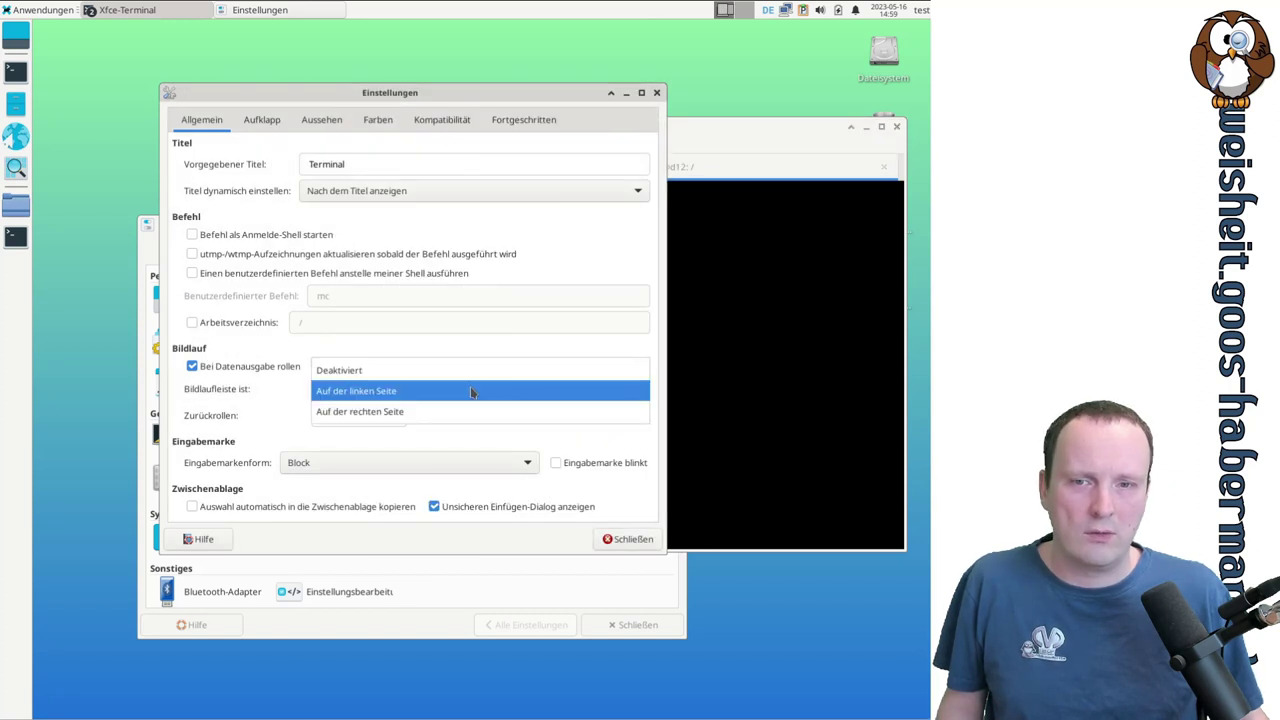
left_click(476, 411)
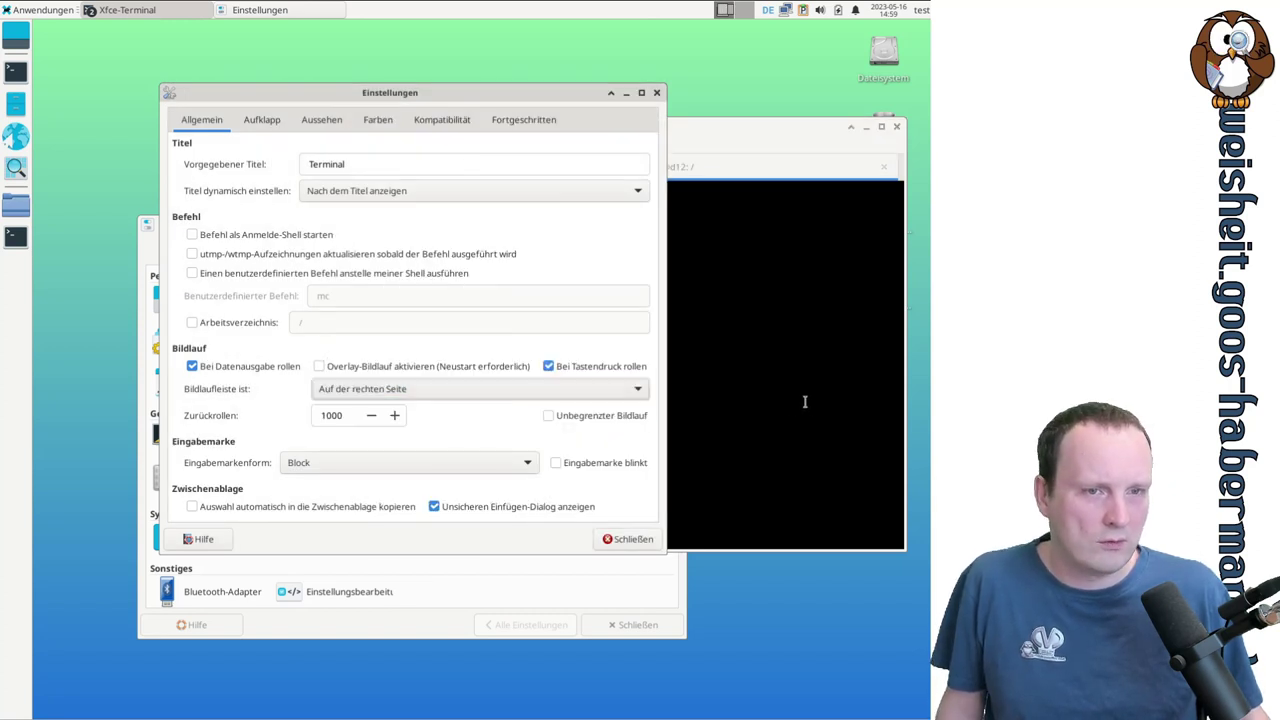
left_click(804, 401)
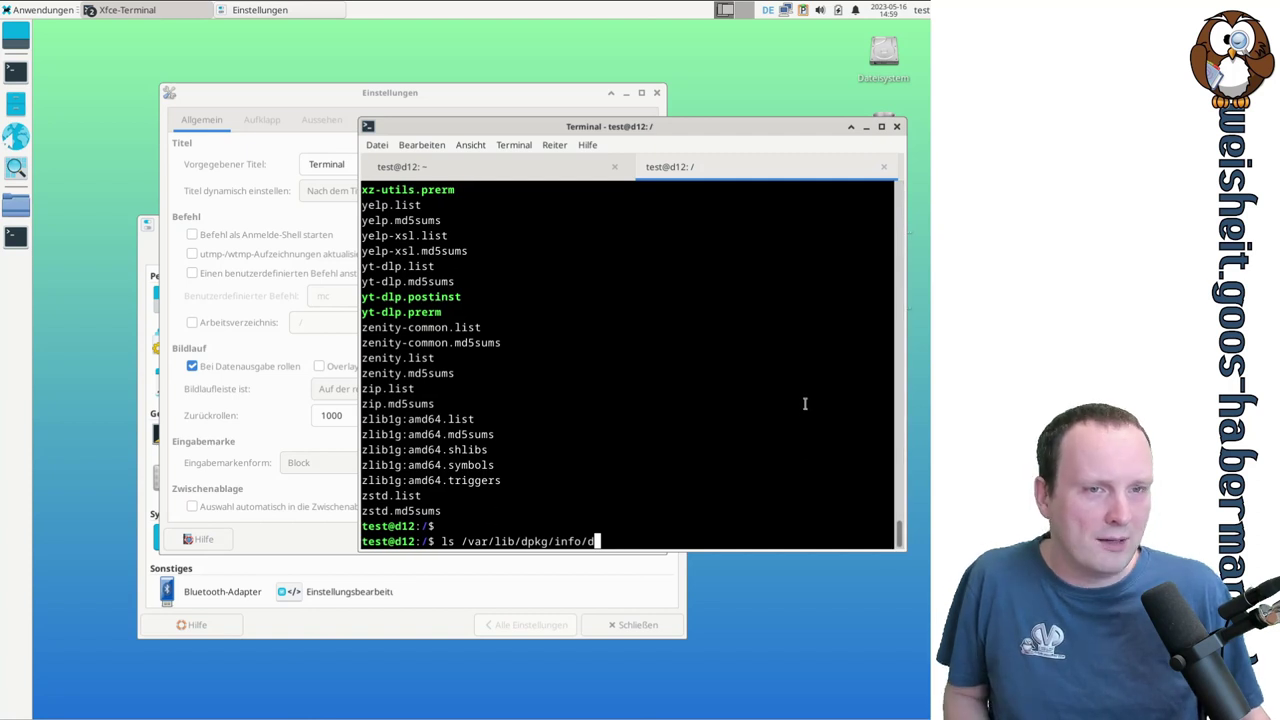
- Read the explanation of "Zurückrollen", enable "Unbegrenzter Bildlauf" and bring the terminal window forward
left_click(476, 107)
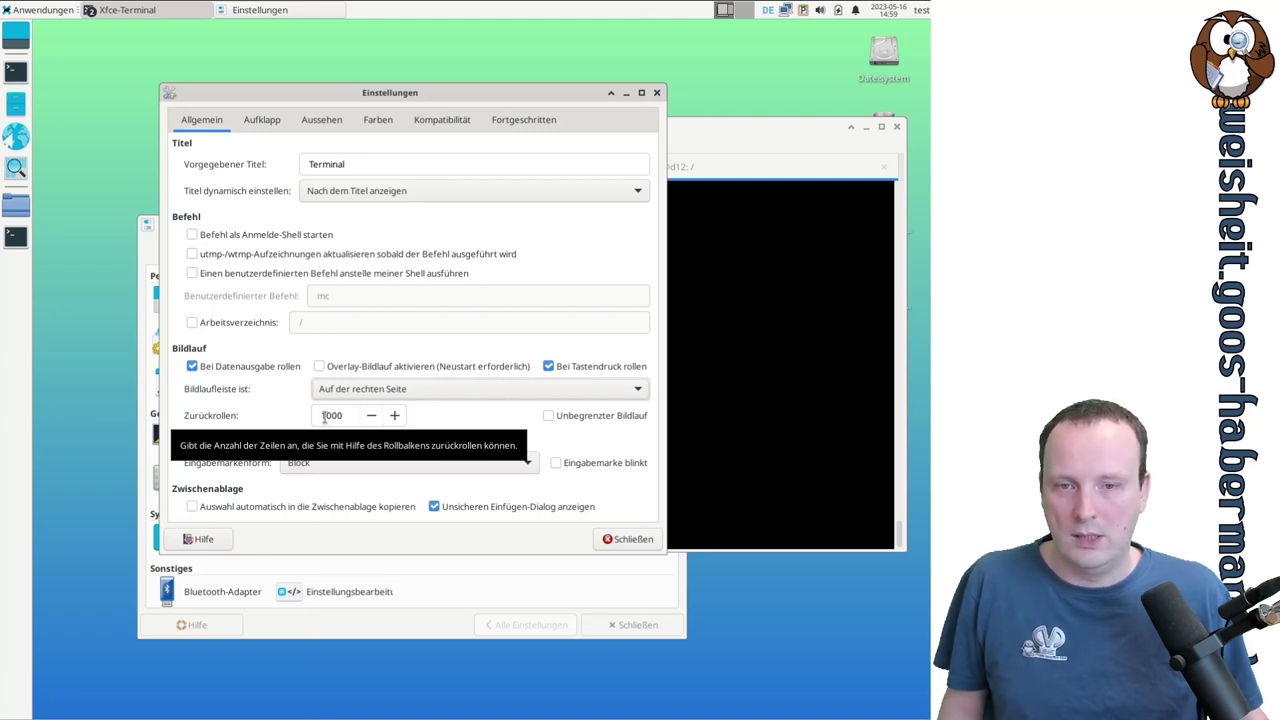
left_click(549, 416)
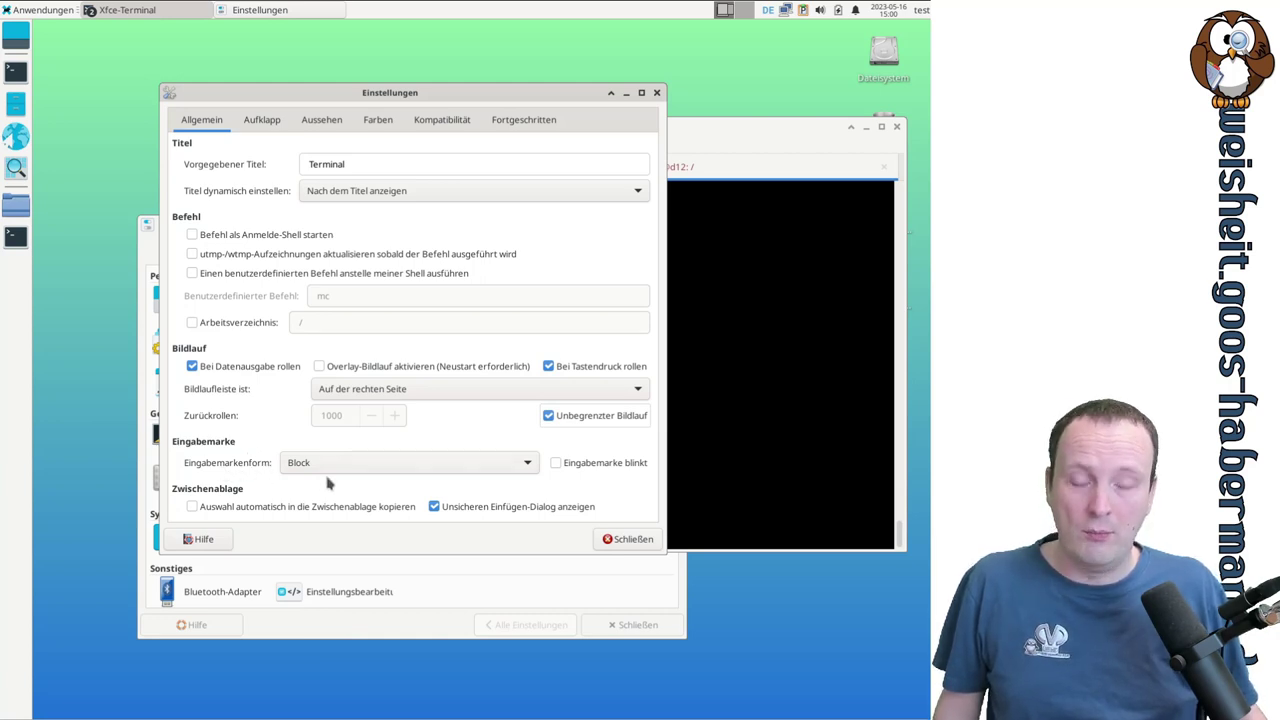
left_click(686, 203)
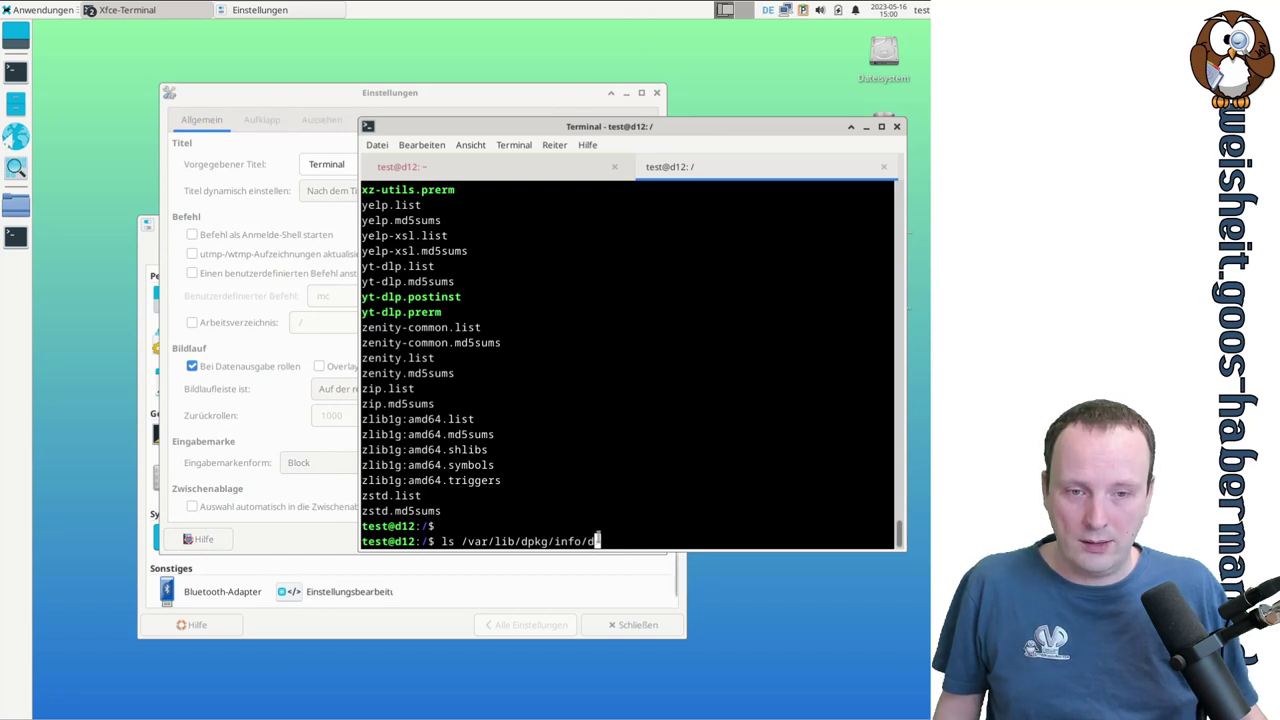
- Set "Eingabemarkenform" to "Stahlträger" and rearrange the preferences and terminal windows so the cursor shape can be checked
left_click(430, 110)
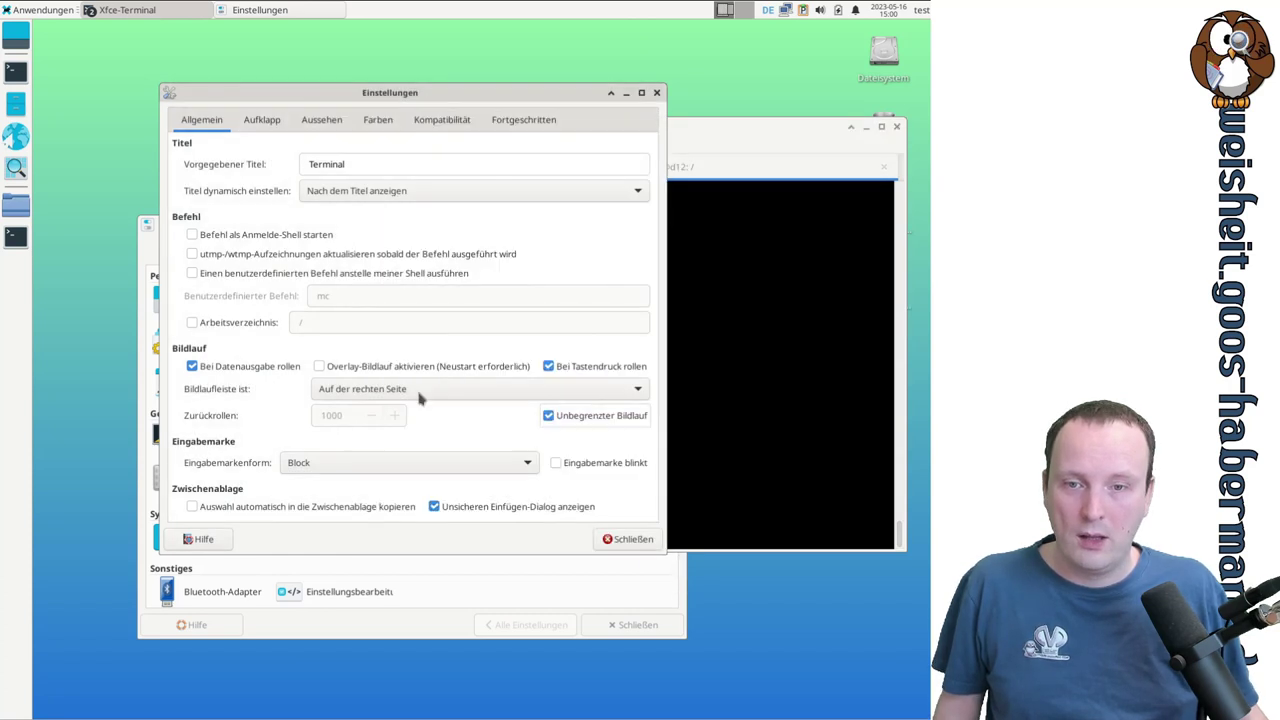
left_click(368, 466)
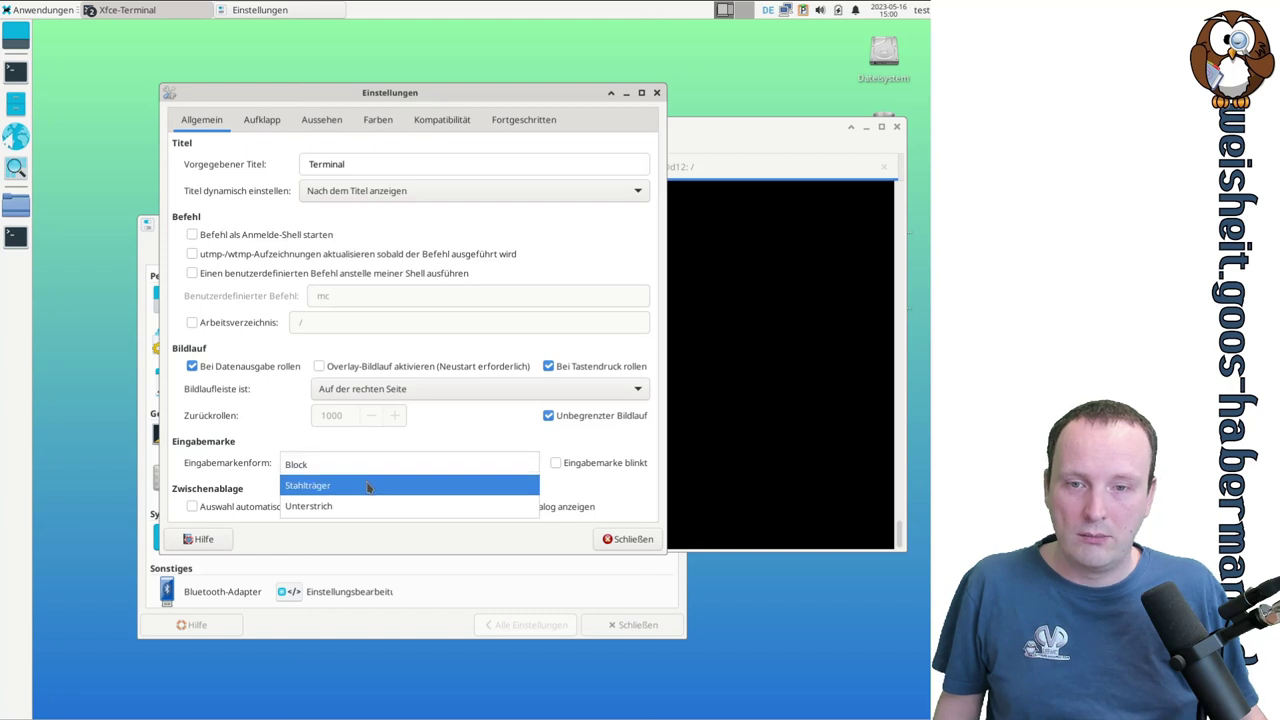
left_click(368, 487)
left_click(680, 170)
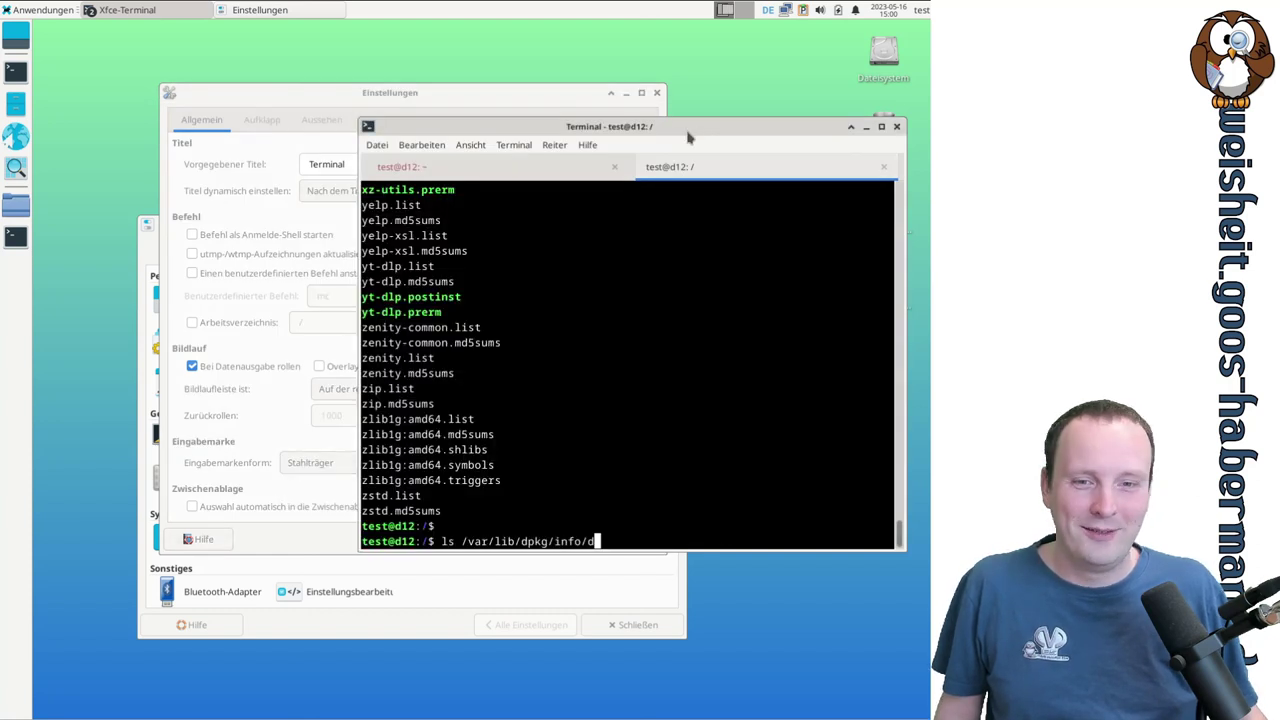
left_click_drag(437, 94, 337, 77)
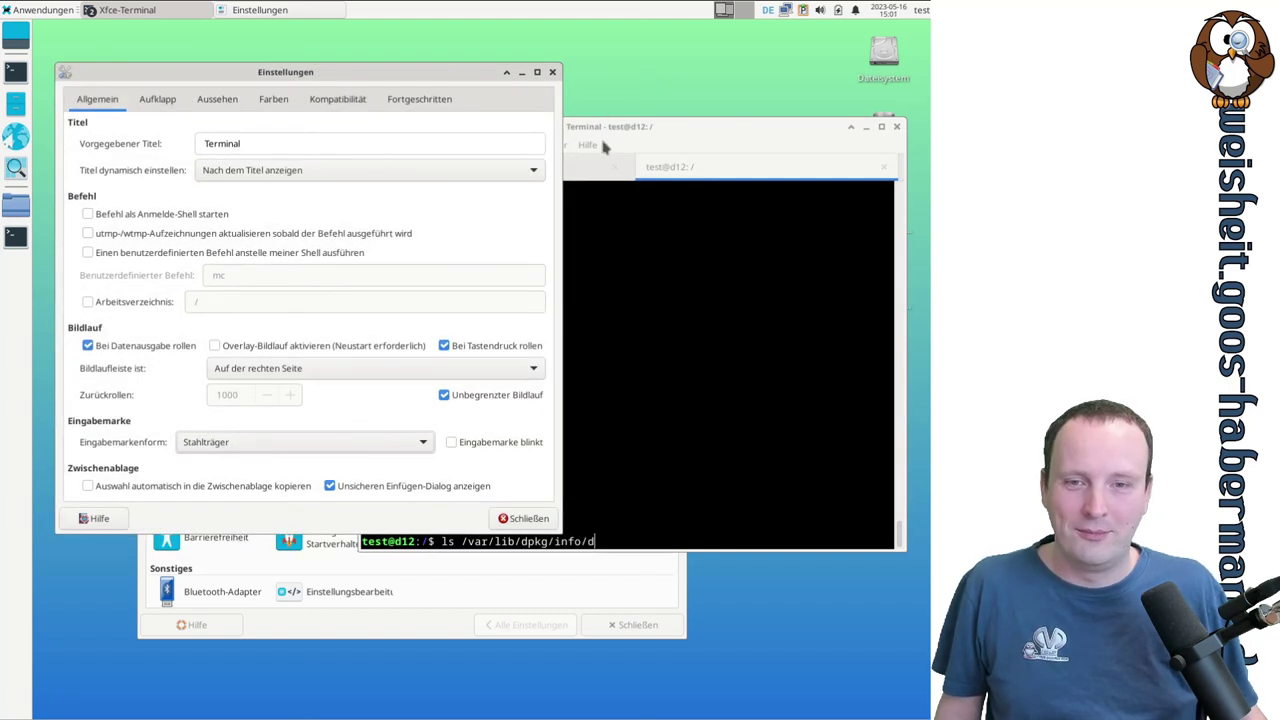
left_click_drag(605, 136, 654, 158)
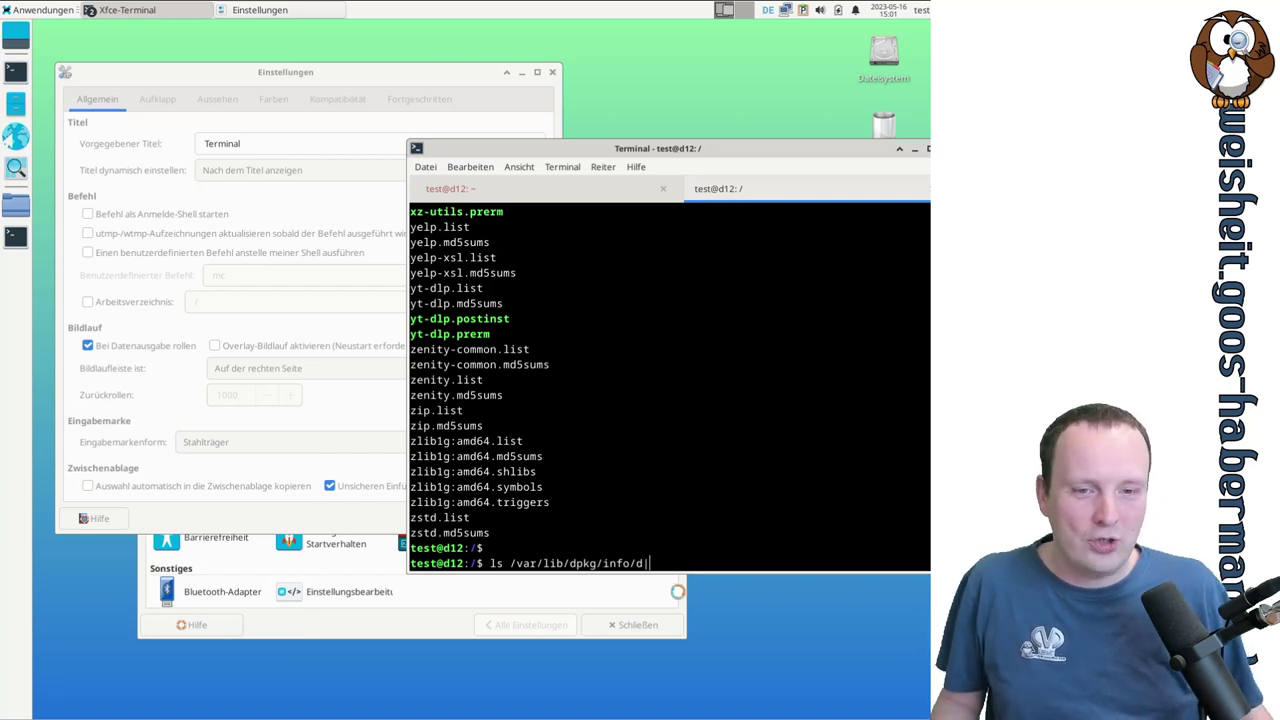
- Set "Eingabemarkenform" to "Unterstrich" and try the cursor by adding random letters to the terminal's command line and deleting the last few
left_click(299, 442)
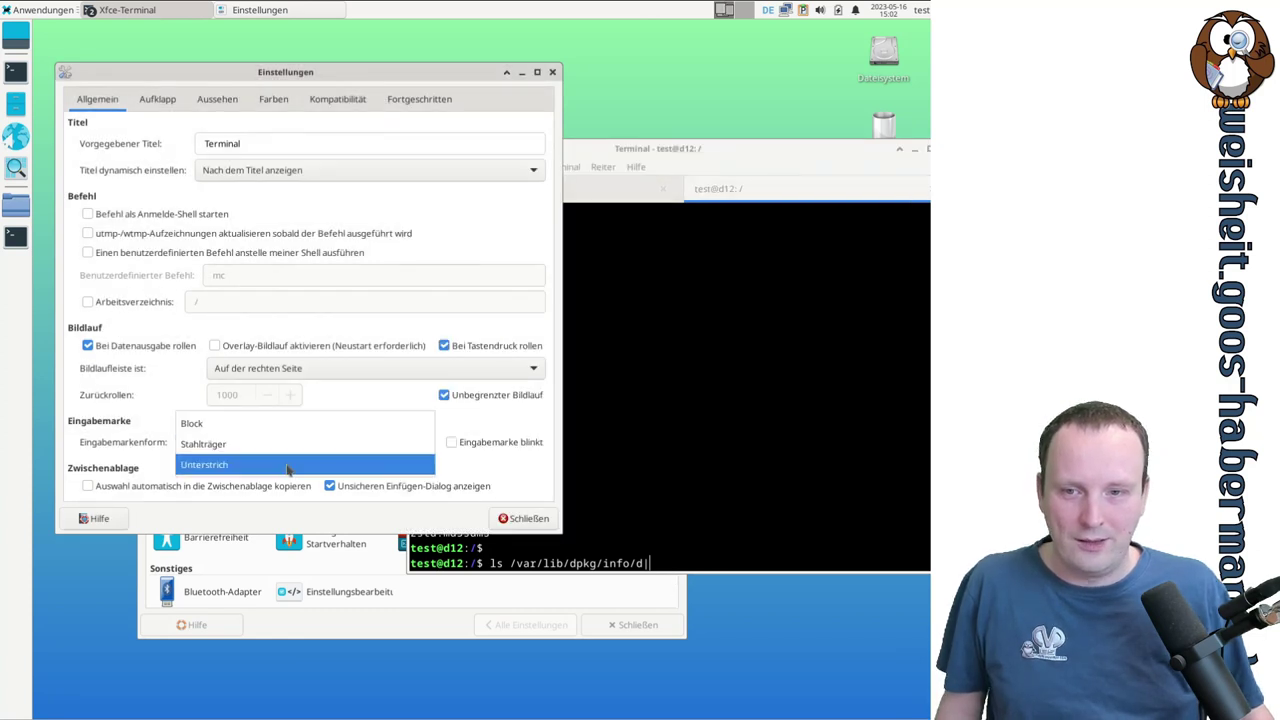
left_click(289, 465)
left_click(669, 450)
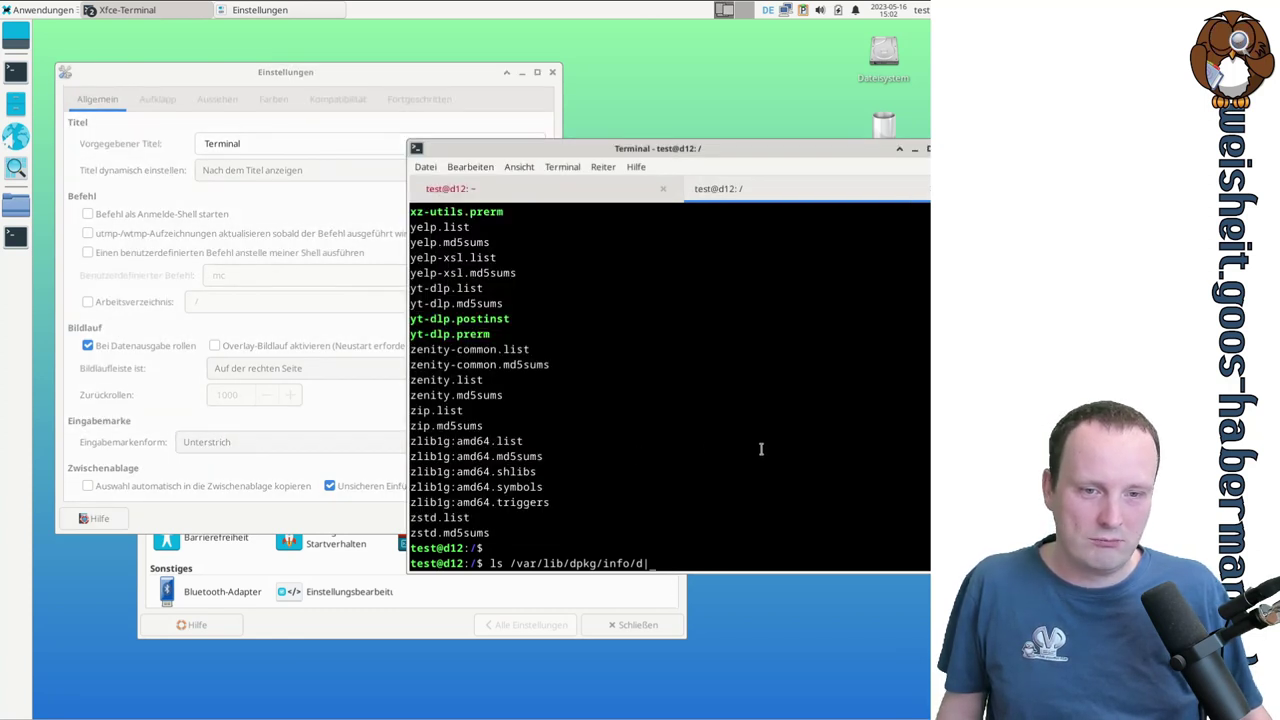
type("sdffsd")
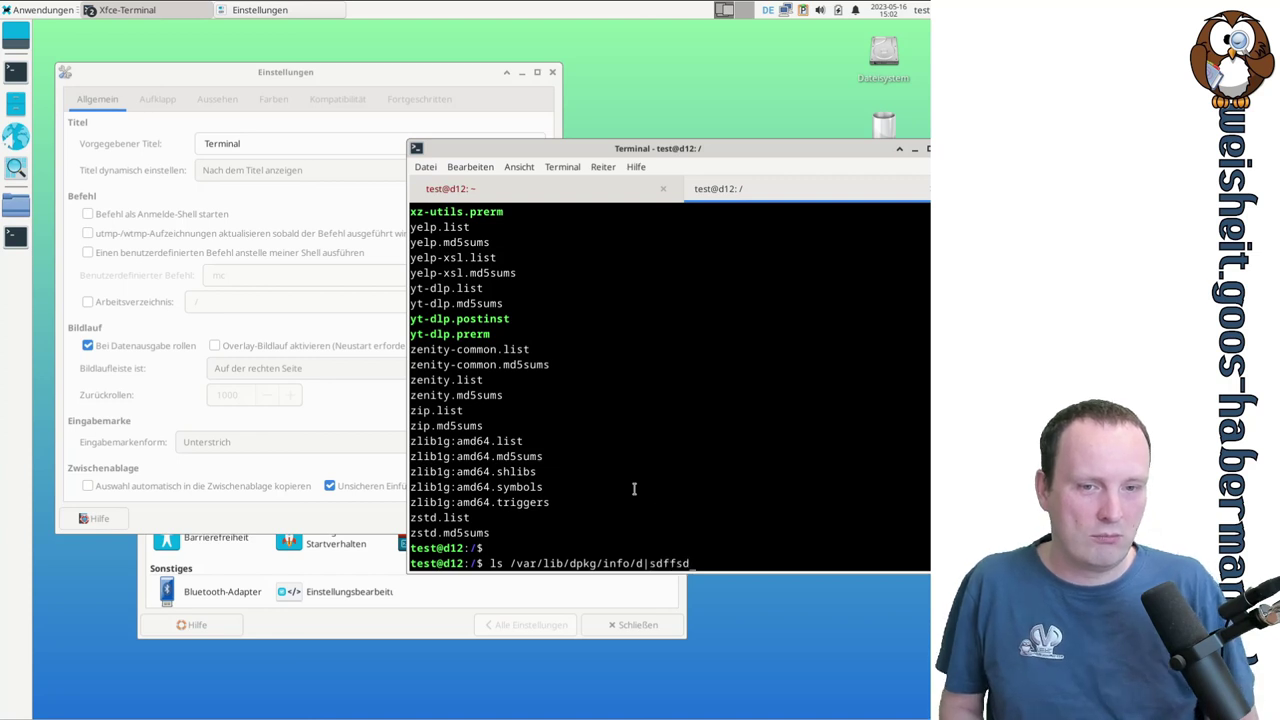
type("fjljlfsdjfljfsdlkfj")
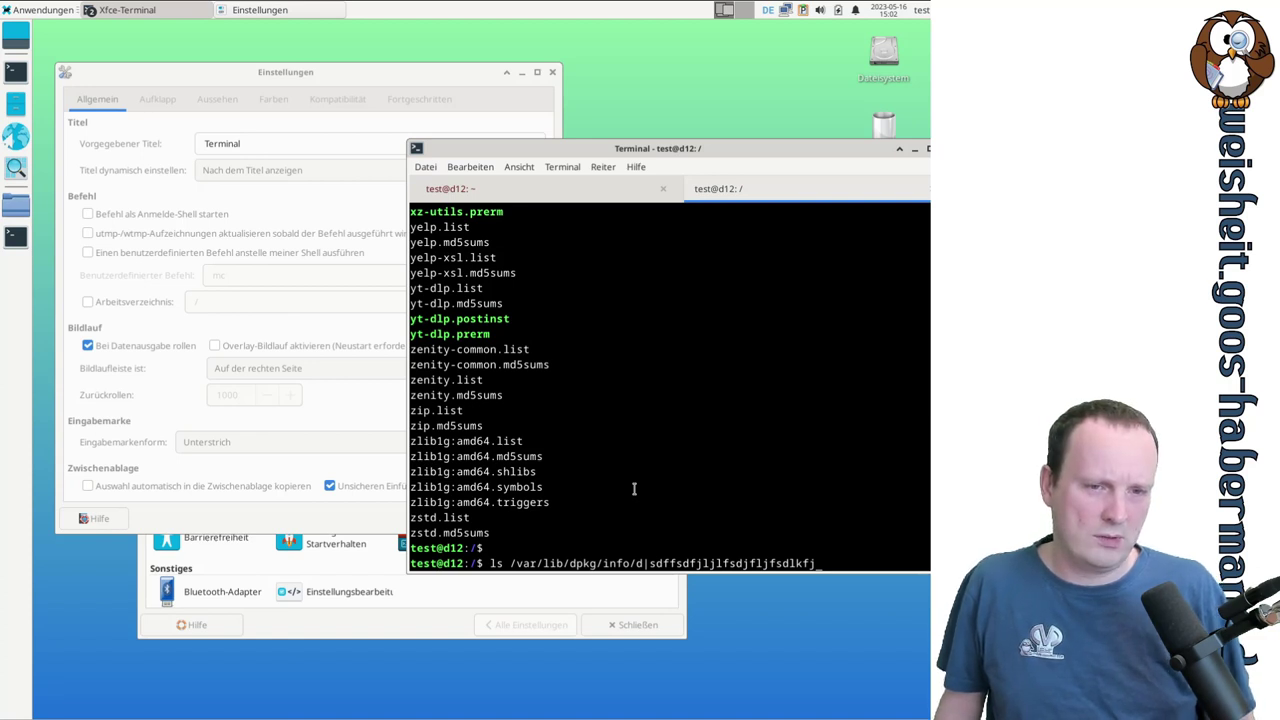
key("BackSpace")
key("BackSpace")
key("BackSpace")
key("BackSpace")
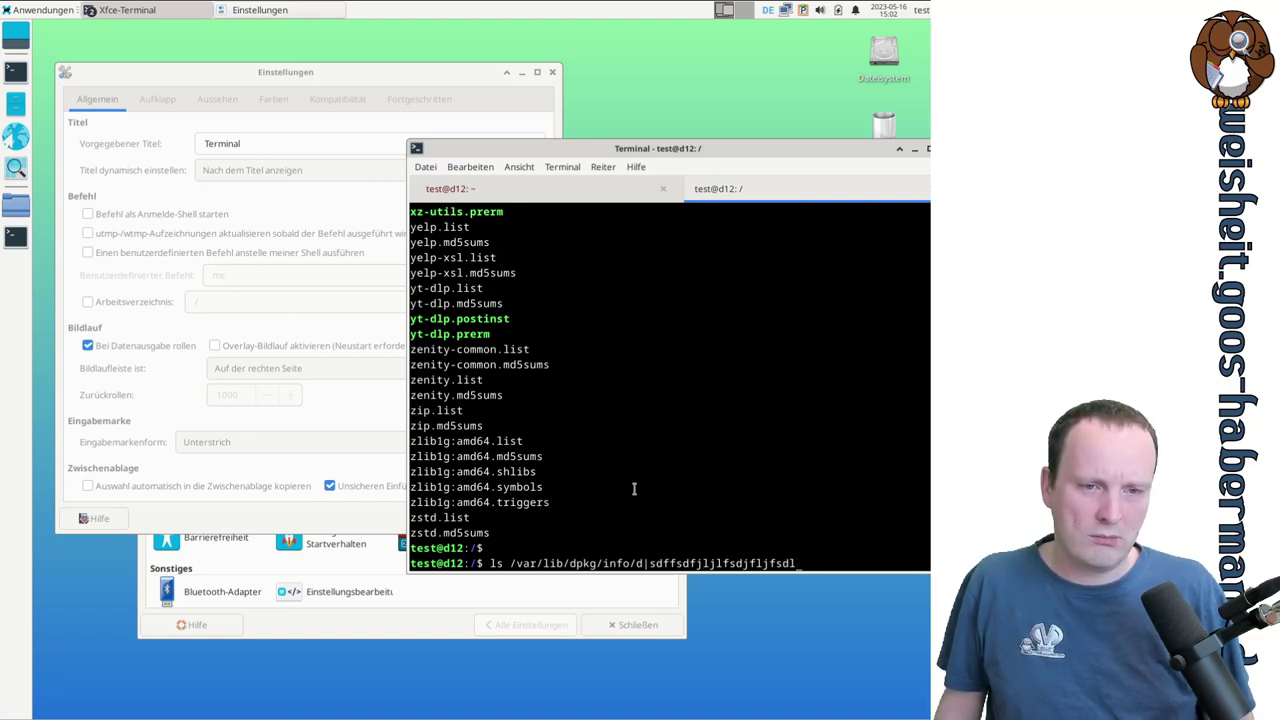
- Set "Eingabemarkenform" back to "Block" and check the cursor in the terminal window
left_click(219, 441)
left_click(225, 404)
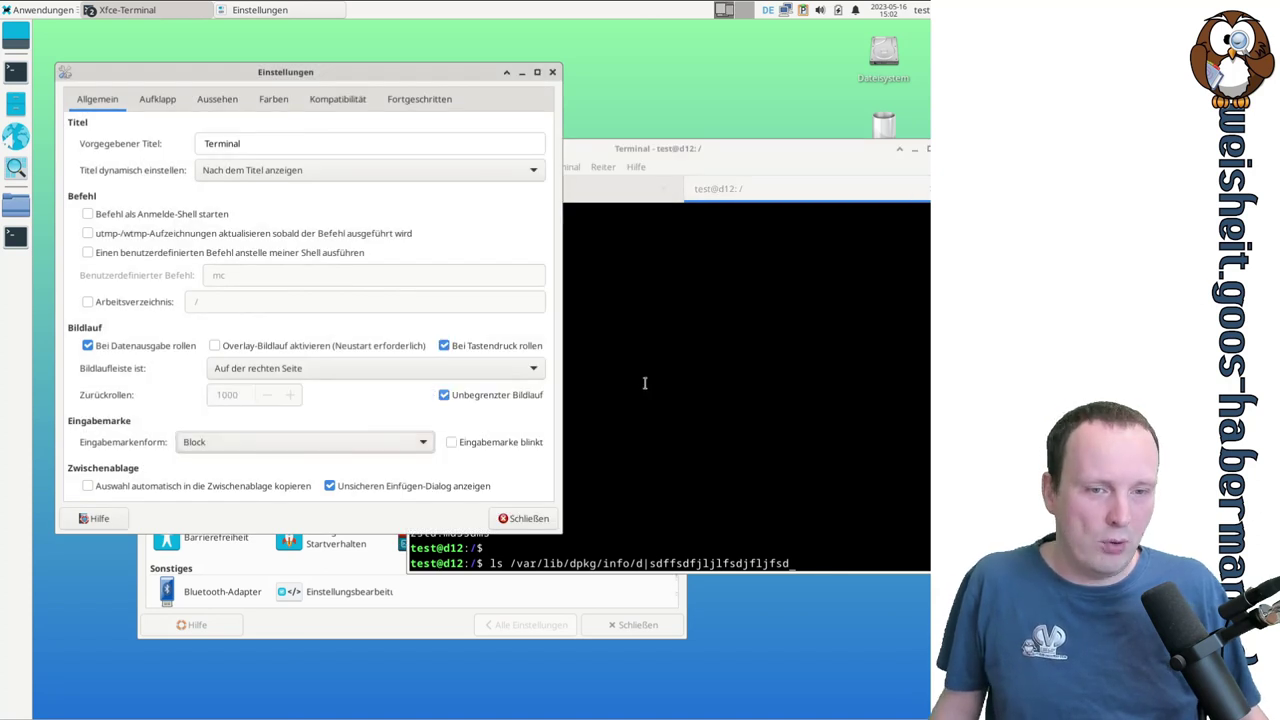
left_click(712, 162)
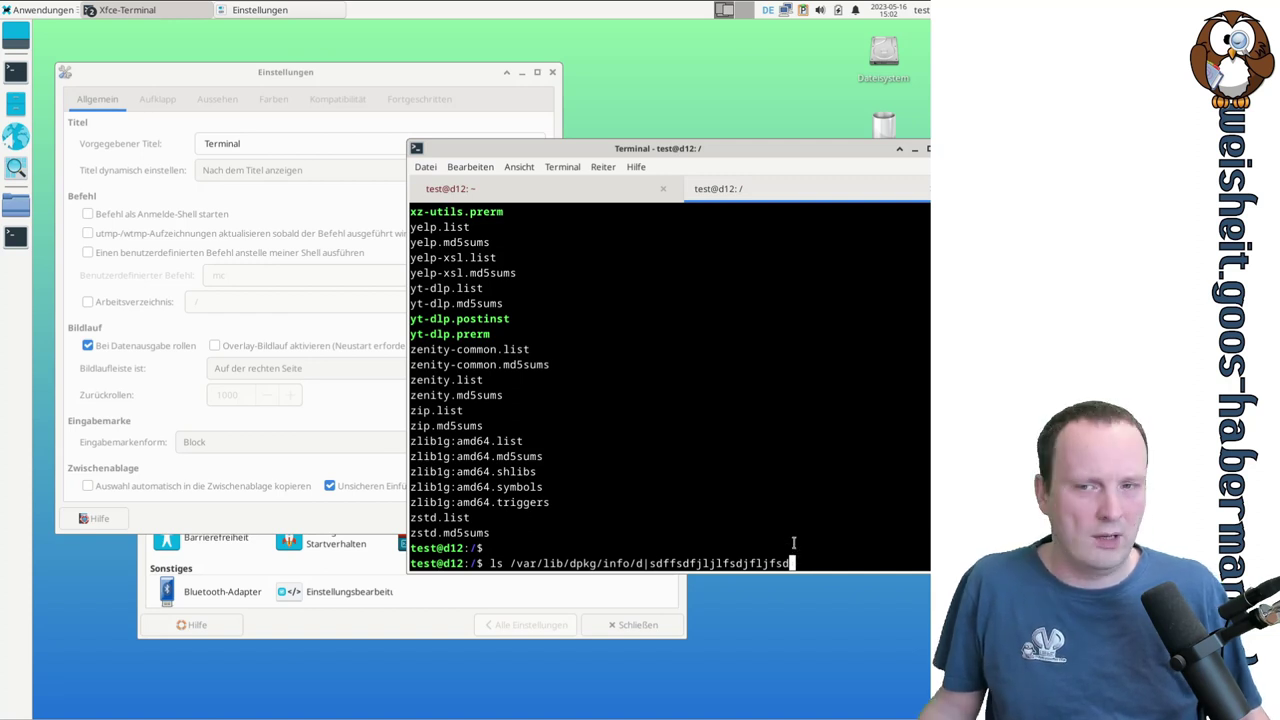
- Enable "Eingabemarke blinkt" and test the cursor by appending "jfgsdfjgsdöfg" to the terminal's command line
left_click(456, 80)
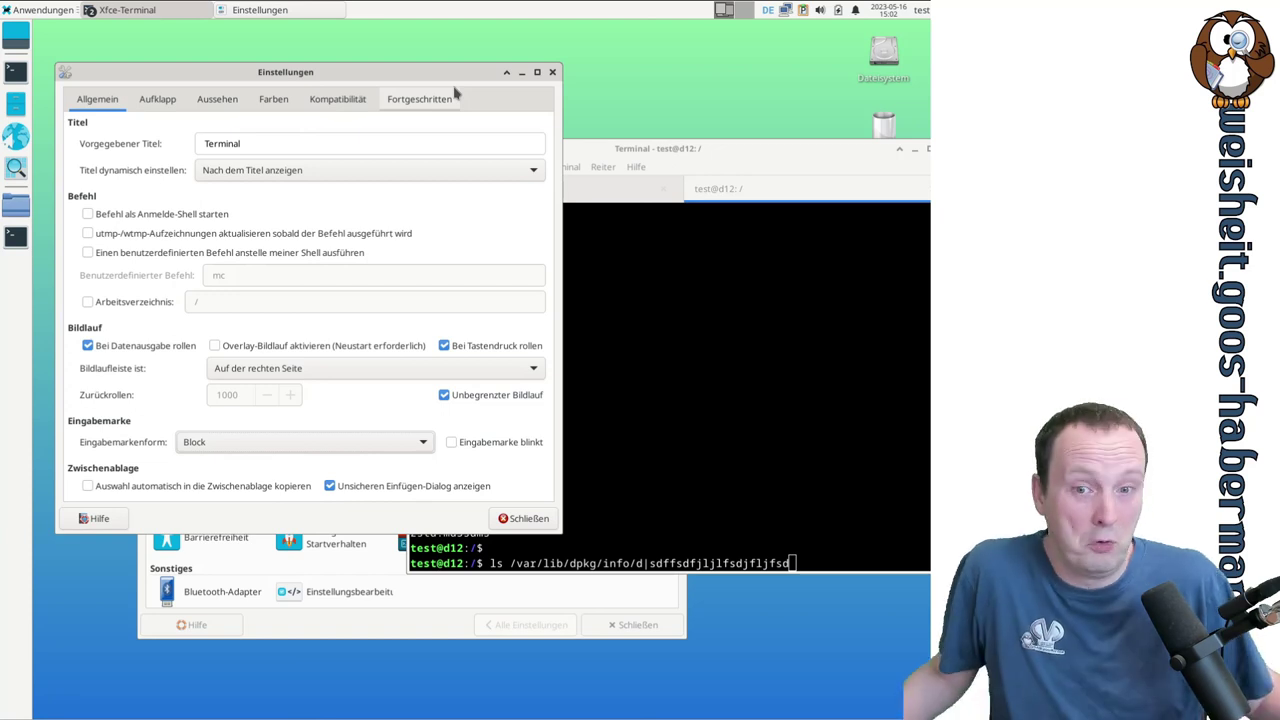
left_click(500, 442)
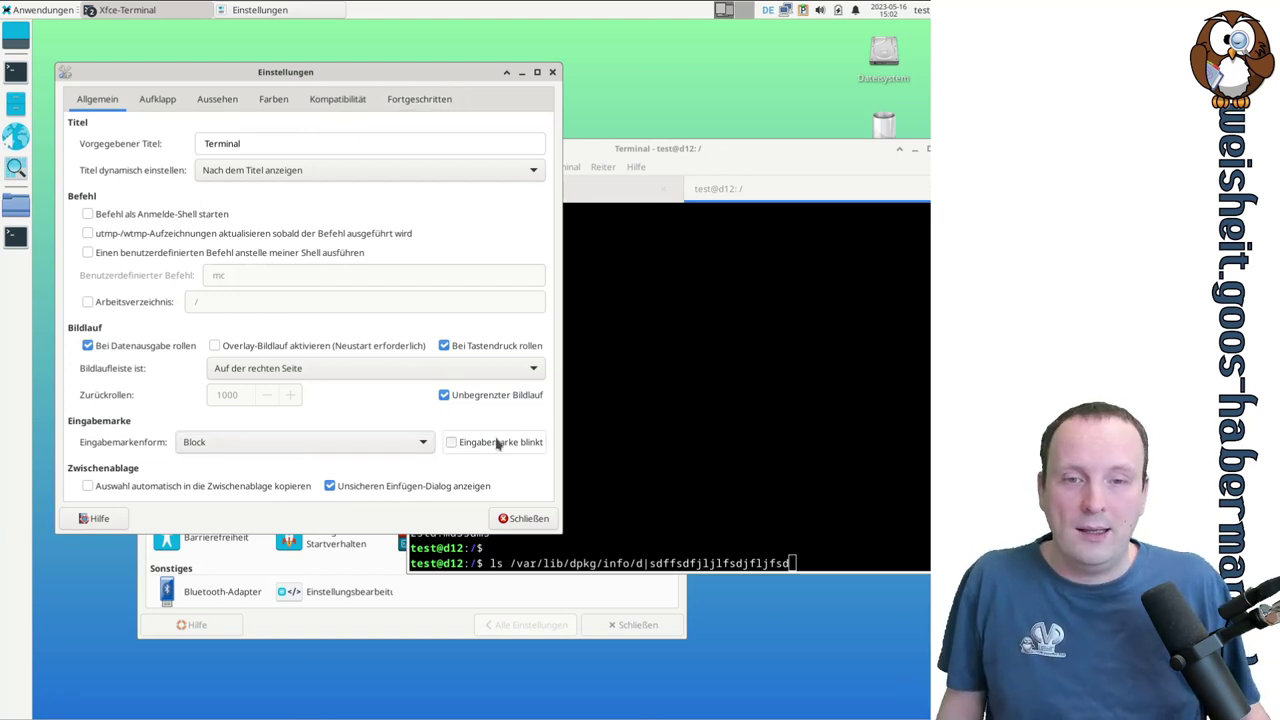
left_click(757, 167)
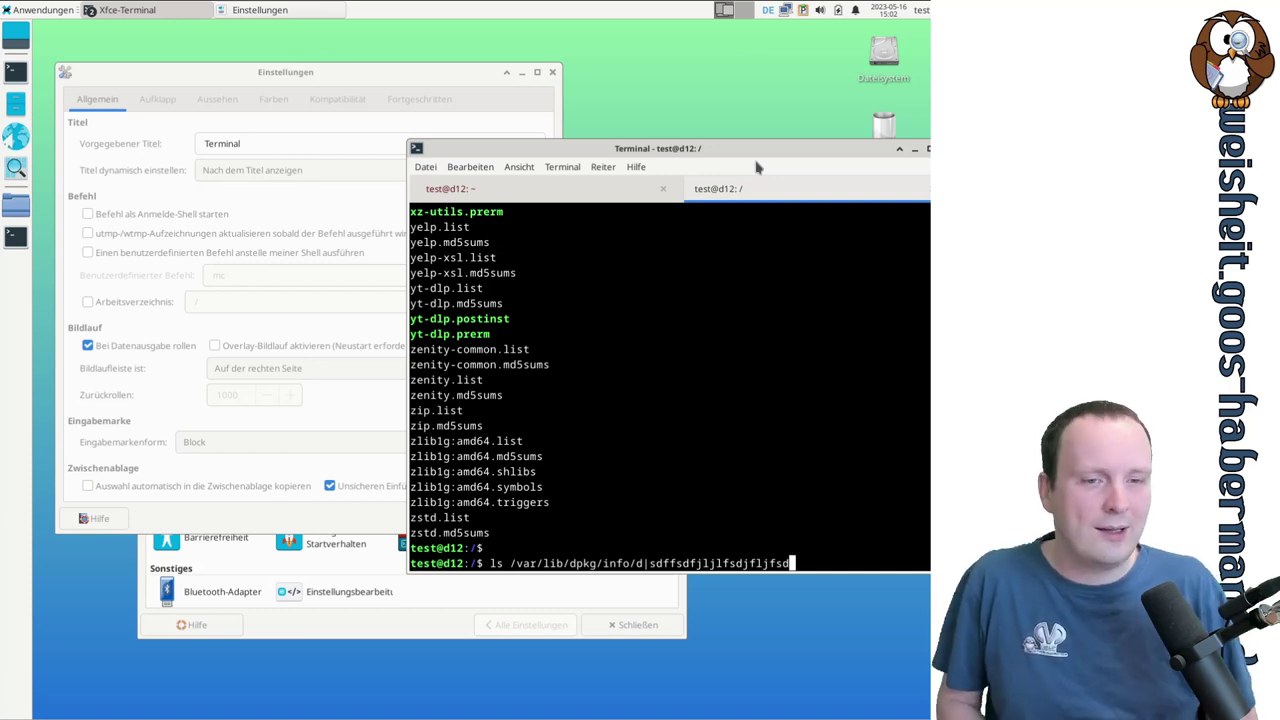
type("jfgsdfjgsdöfg")
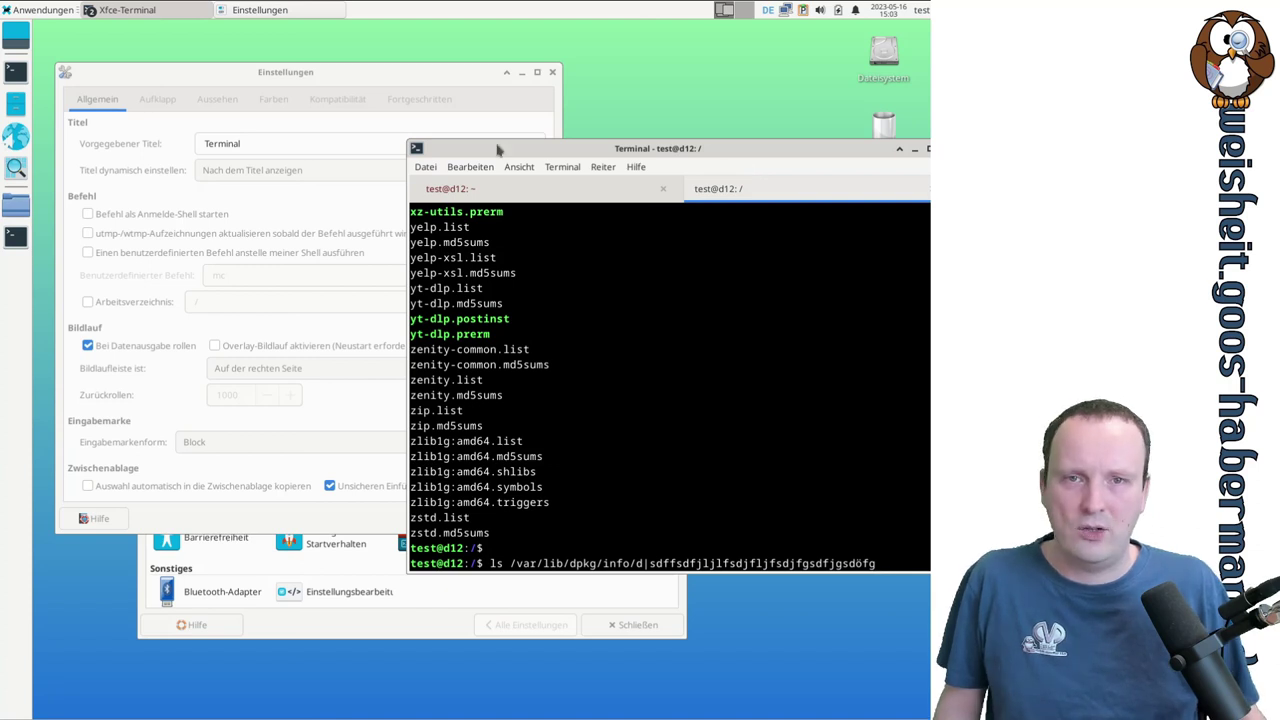
- Turn off "Eingabemarke blinkt" and return to the terminal window
left_click(443, 85)
left_click(478, 441)
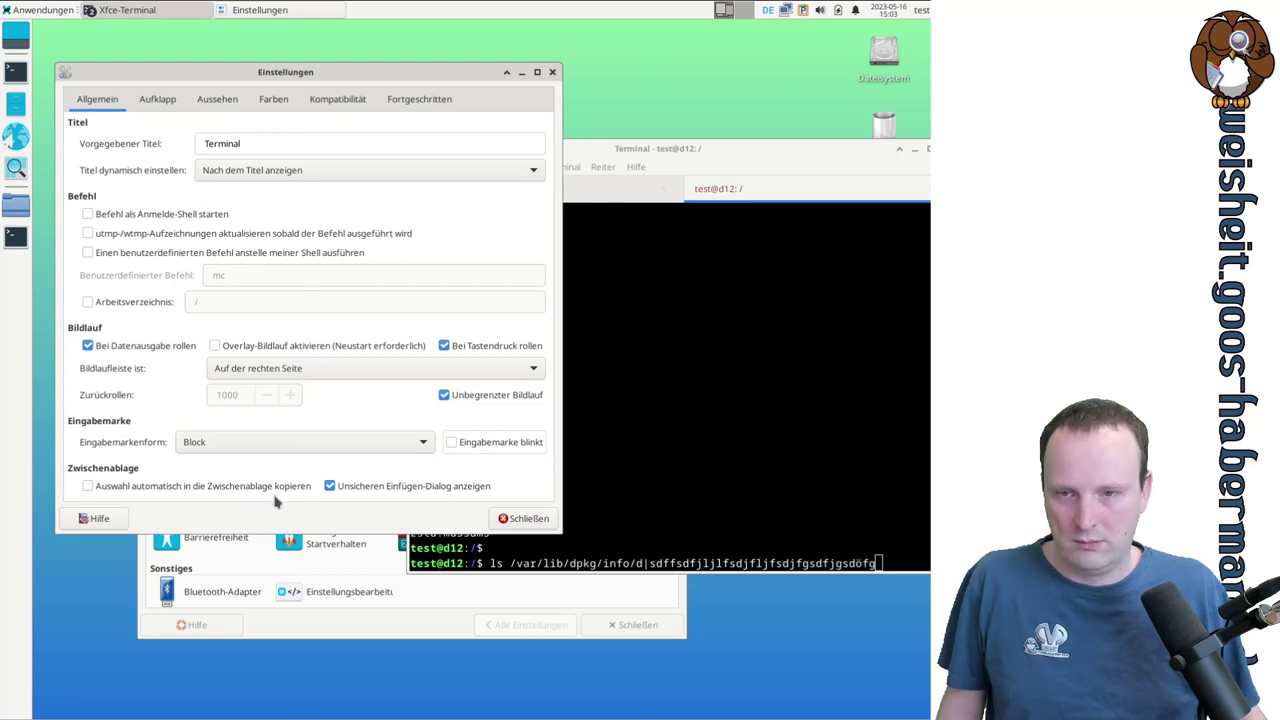
left_click(672, 389)
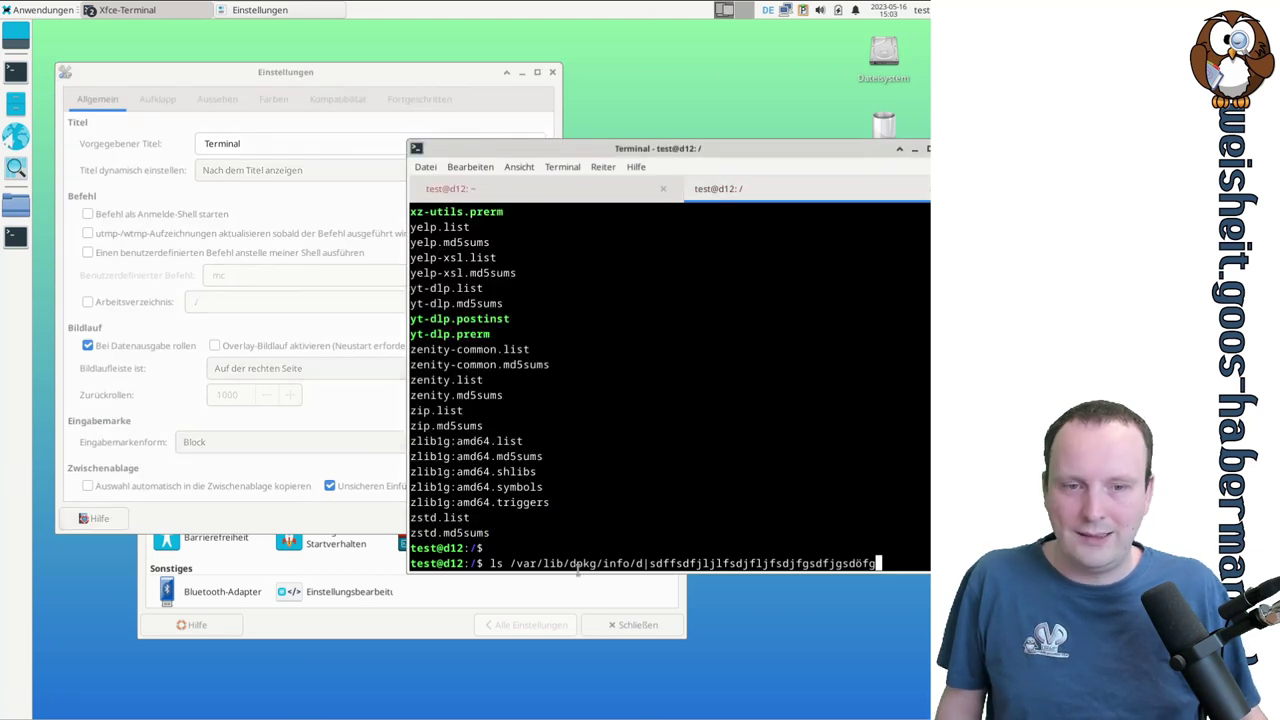
- Select the part of the command line starting at "pkg/info/d" and paste that selection repeatedly at the prompt
left_click_drag(576, 563, 855, 563)
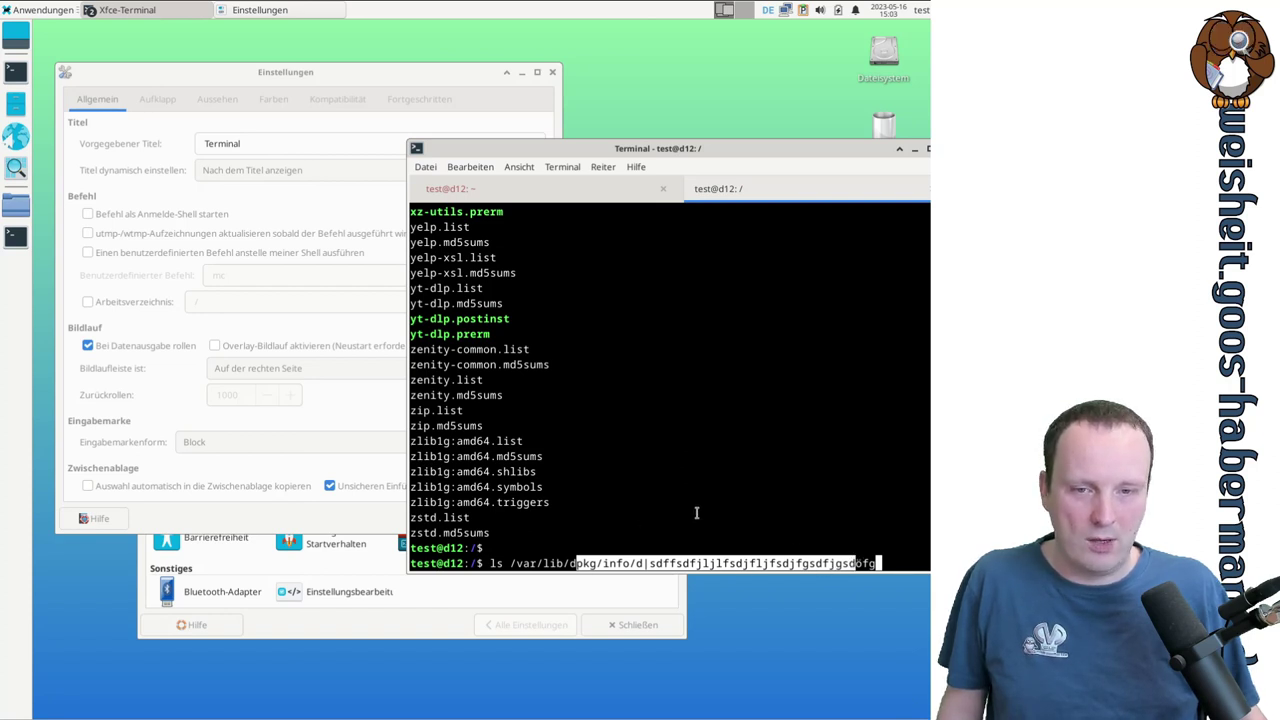
middle_click(576, 398)
middle_click(576, 398)
middle_click(576, 398)
middle_click(576, 398)
middle_click(576, 398)
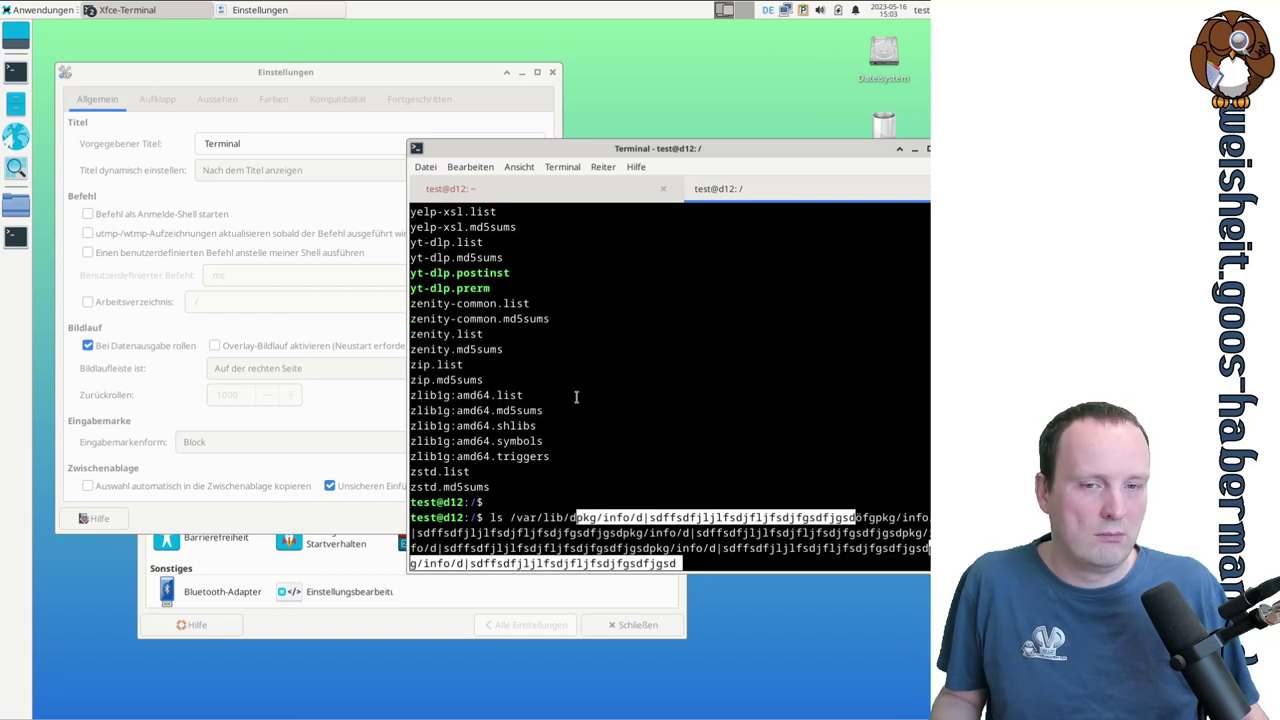
middle_click(576, 398)
middle_click(576, 398)
middle_click(576, 398)
middle_click(576, 398)
middle_click(576, 398)
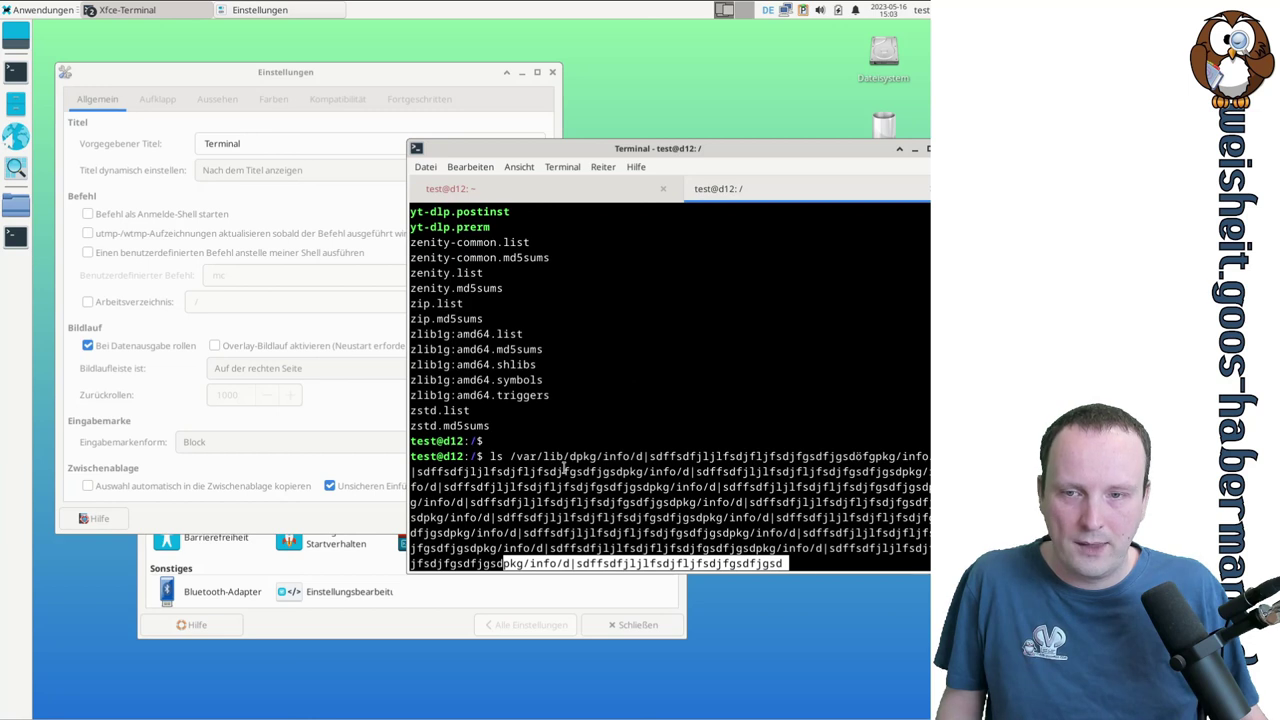
- Enable "Auswahl automatisch in die Zwischenablage kopieren" and check the clipboard history before making a new selection
left_click(157, 490)
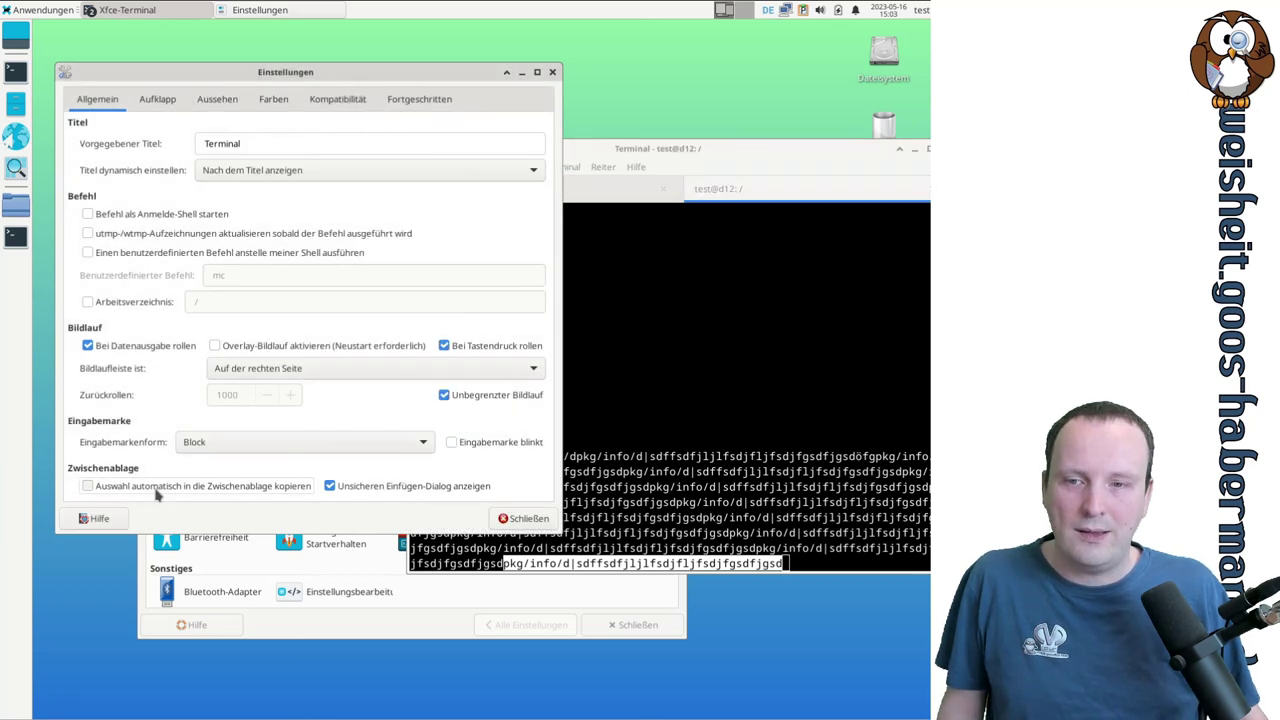
left_click(160, 488)
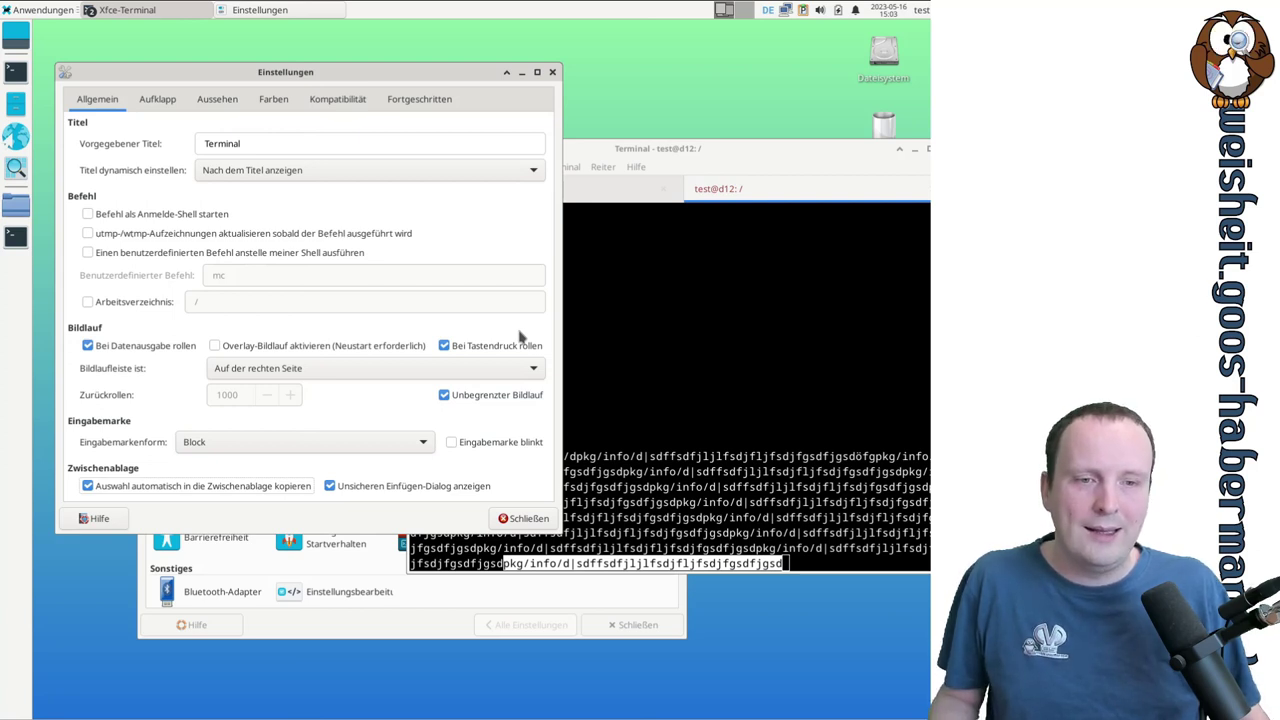
left_click(708, 397)
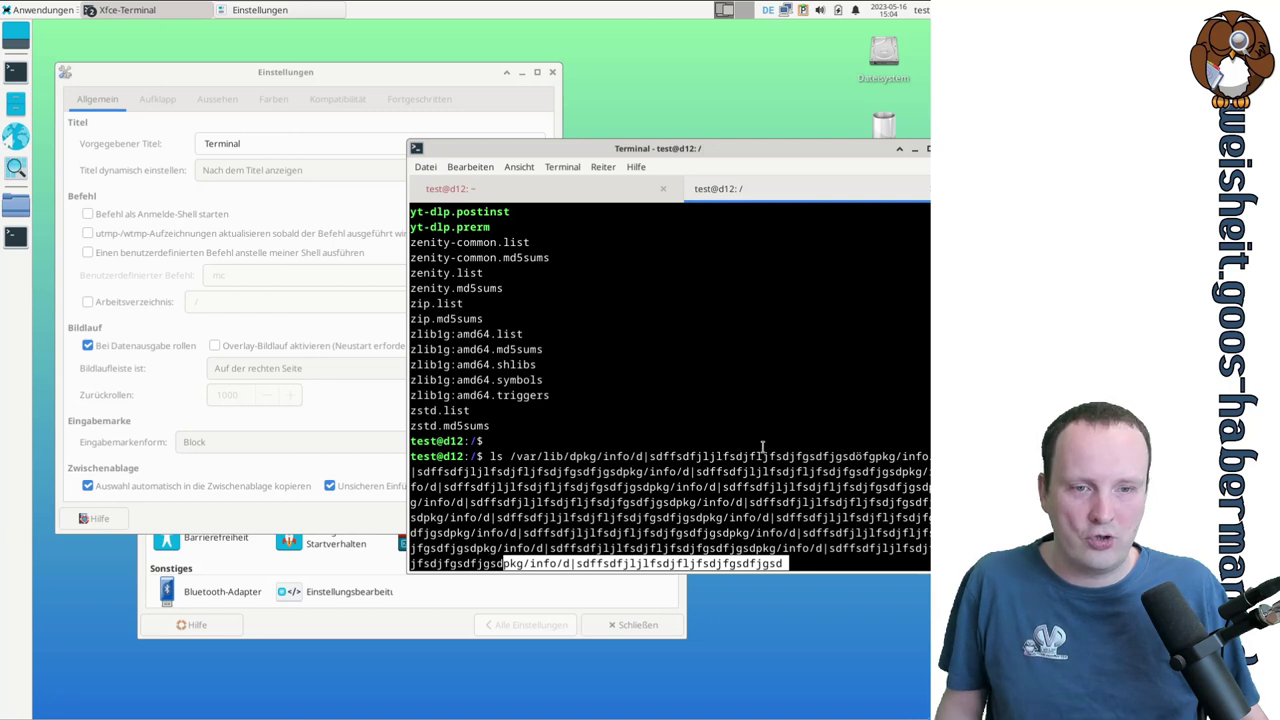
left_click(803, 11)
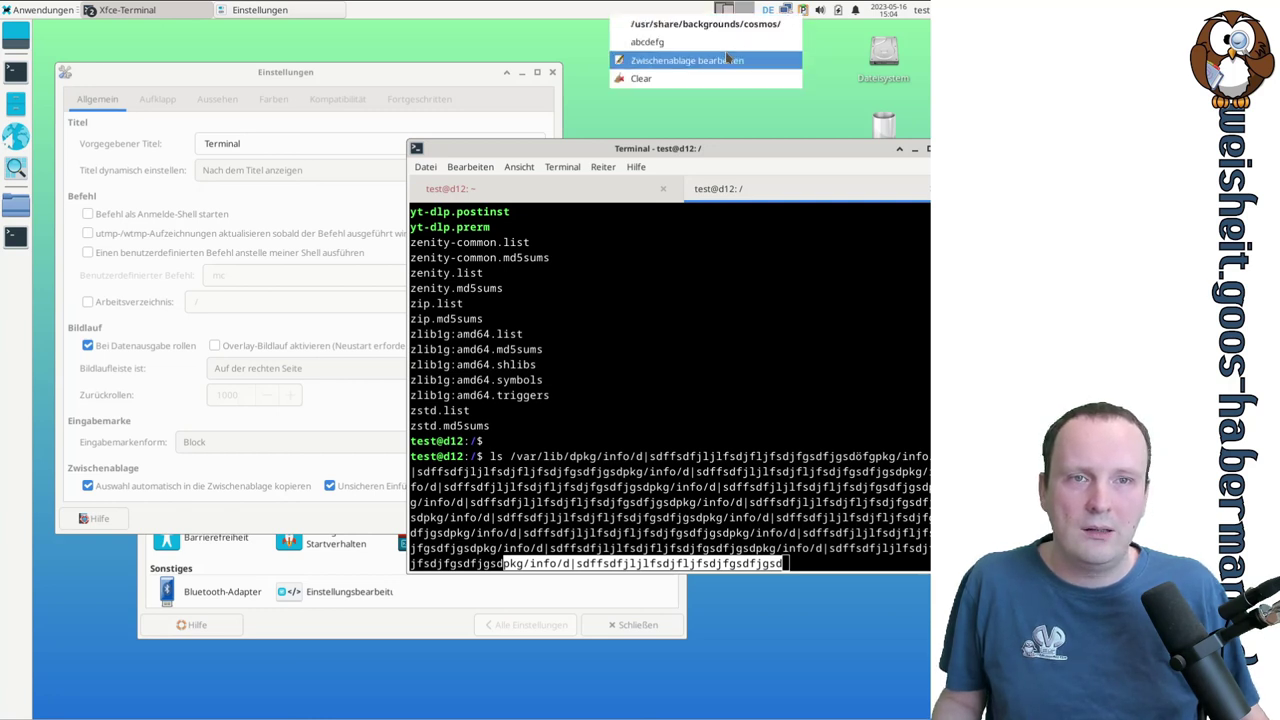
left_click(720, 545)
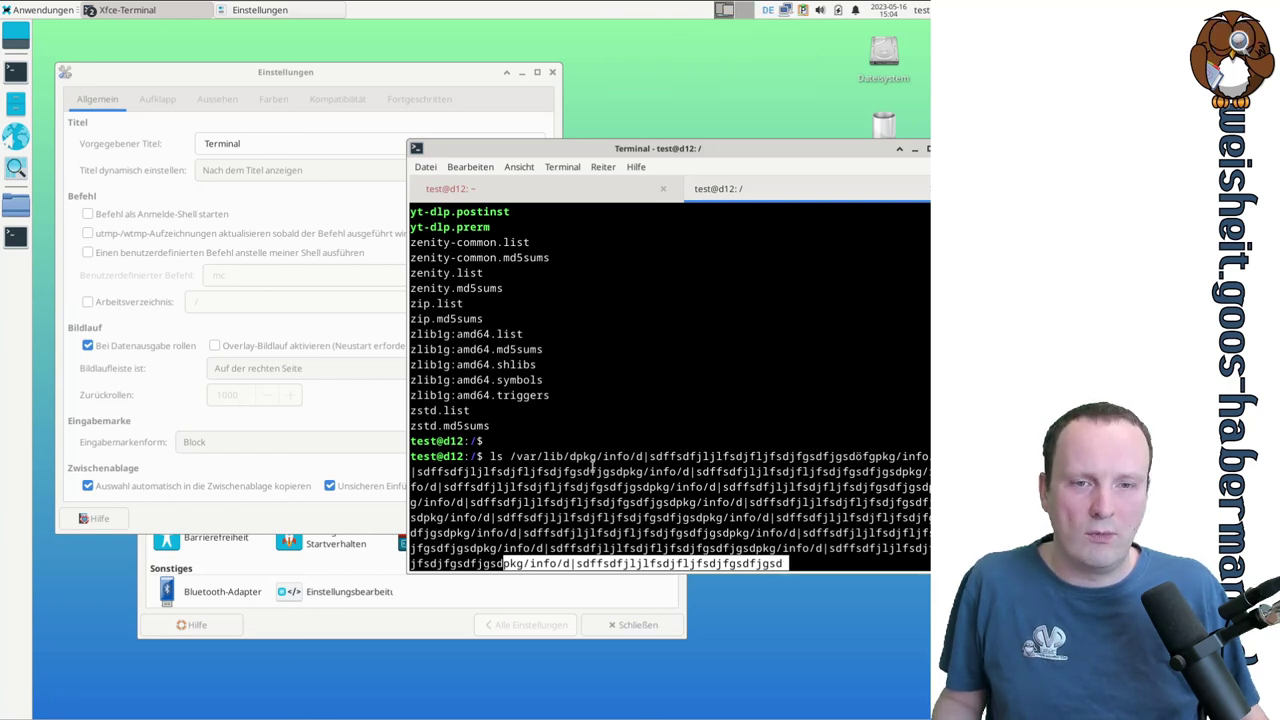
- Select two different passages of the terminal's command line, checking the clipboard history after each, and clear the selection
left_click_drag(563, 471, 736, 471)
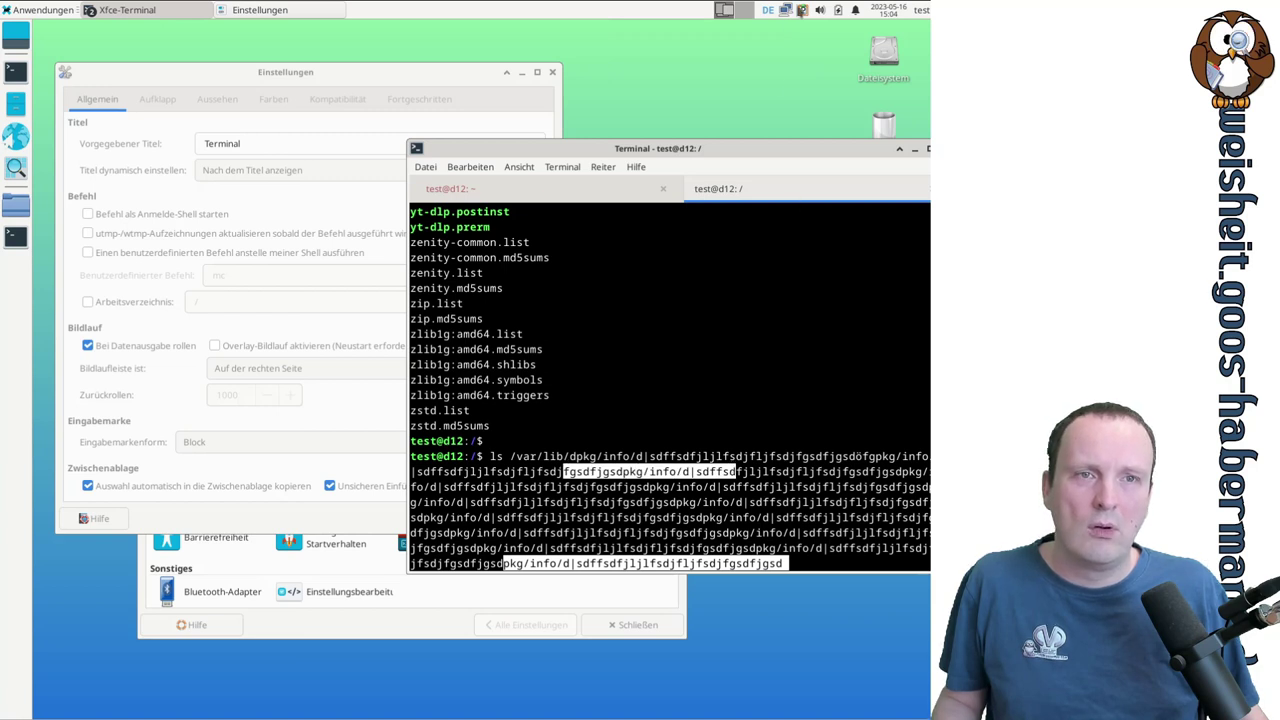
left_click(802, 10)
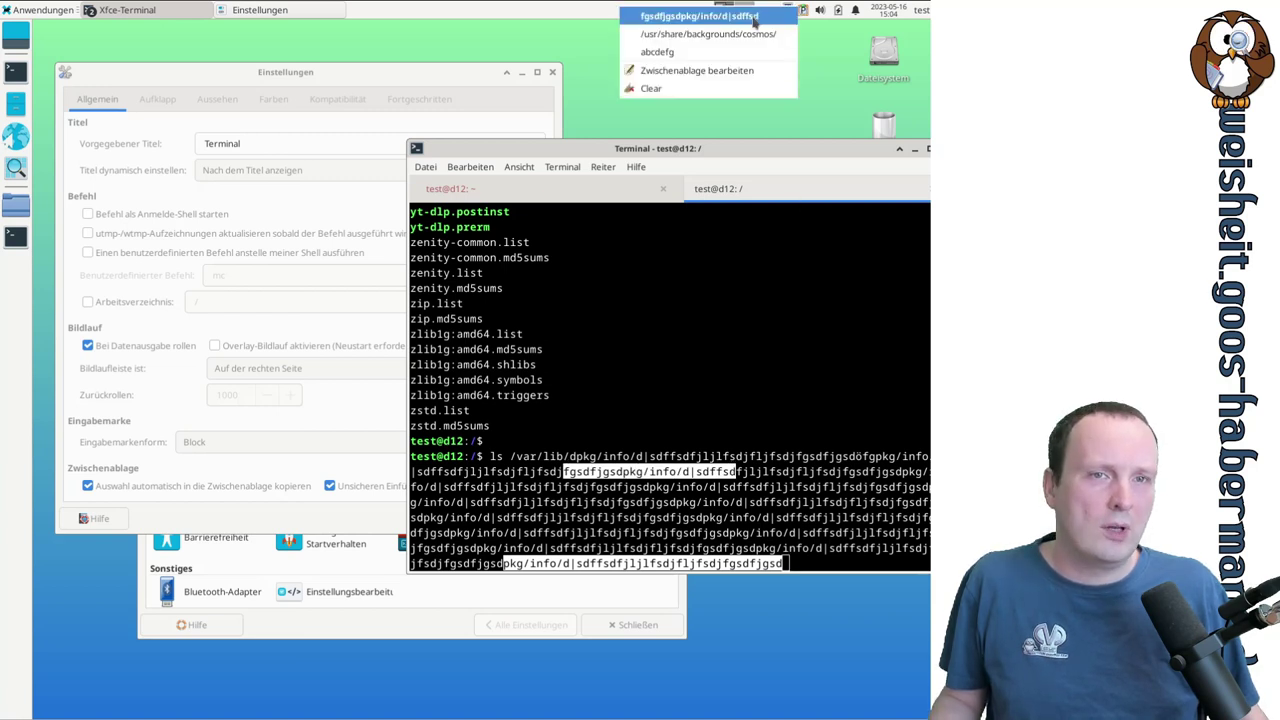
left_click(817, 379)
left_click_drag(589, 518, 876, 518)
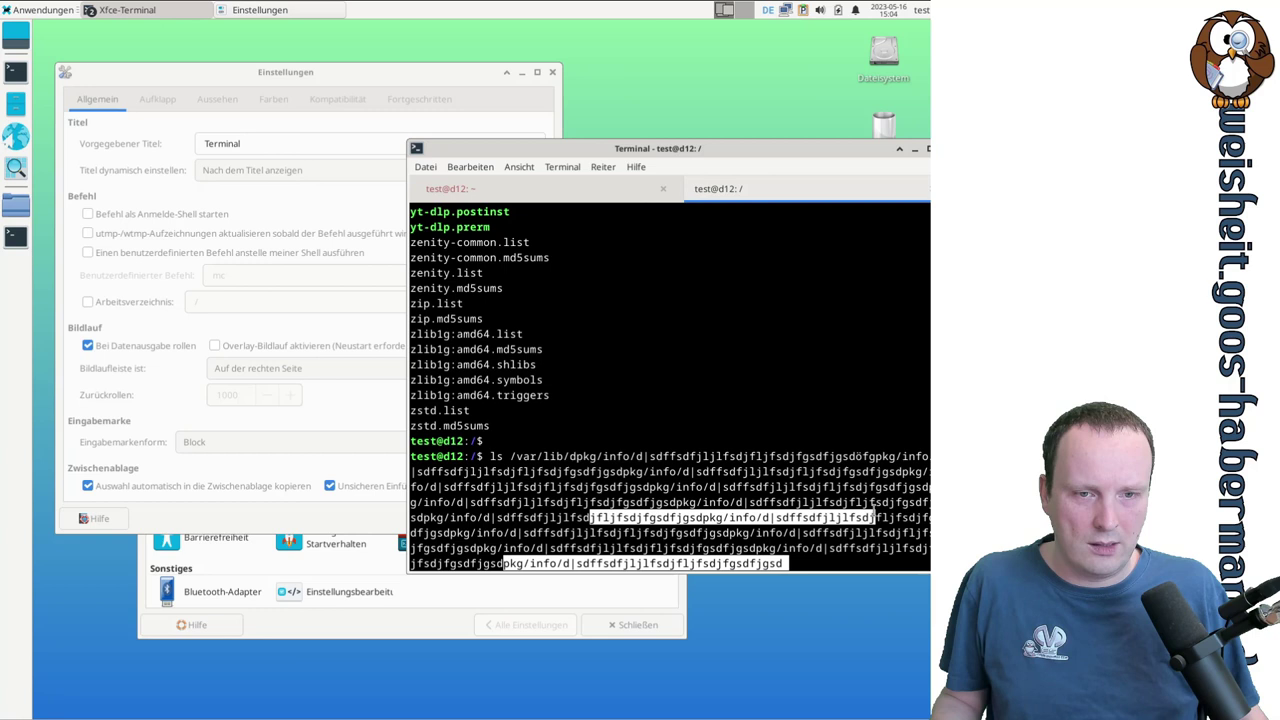
left_click(802, 10)
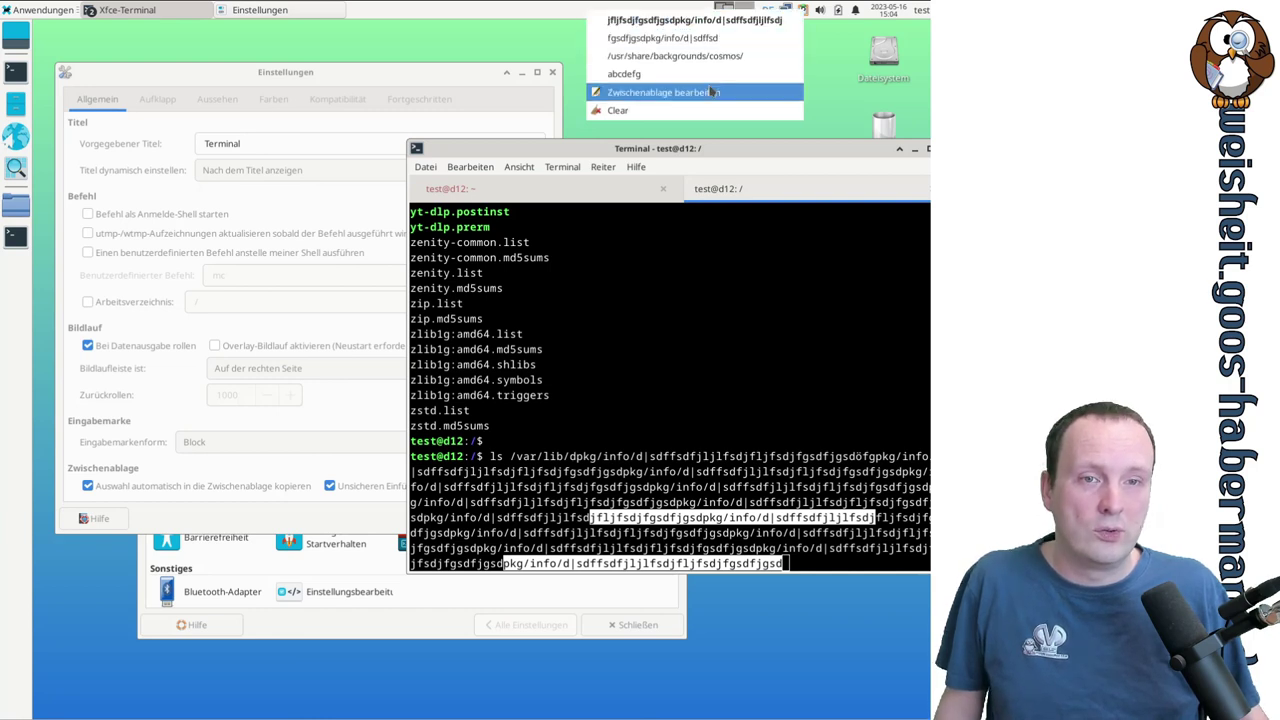
left_click(725, 355)
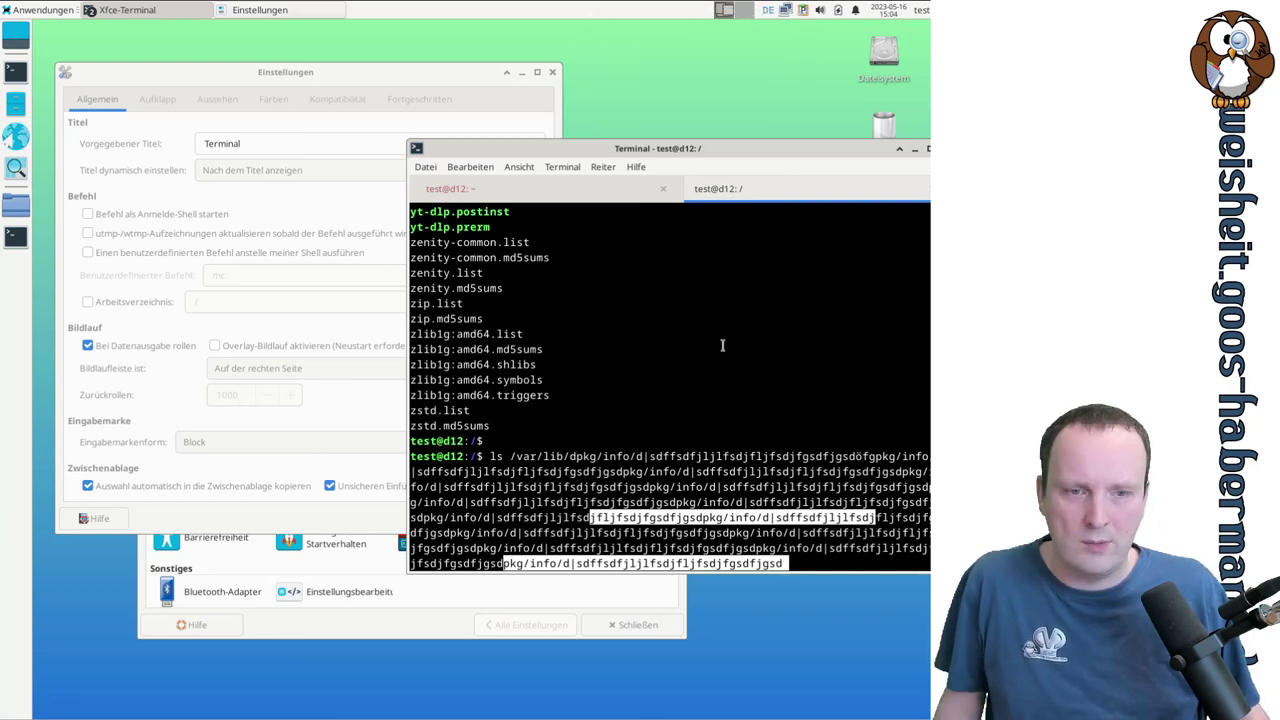
left_click(705, 394)
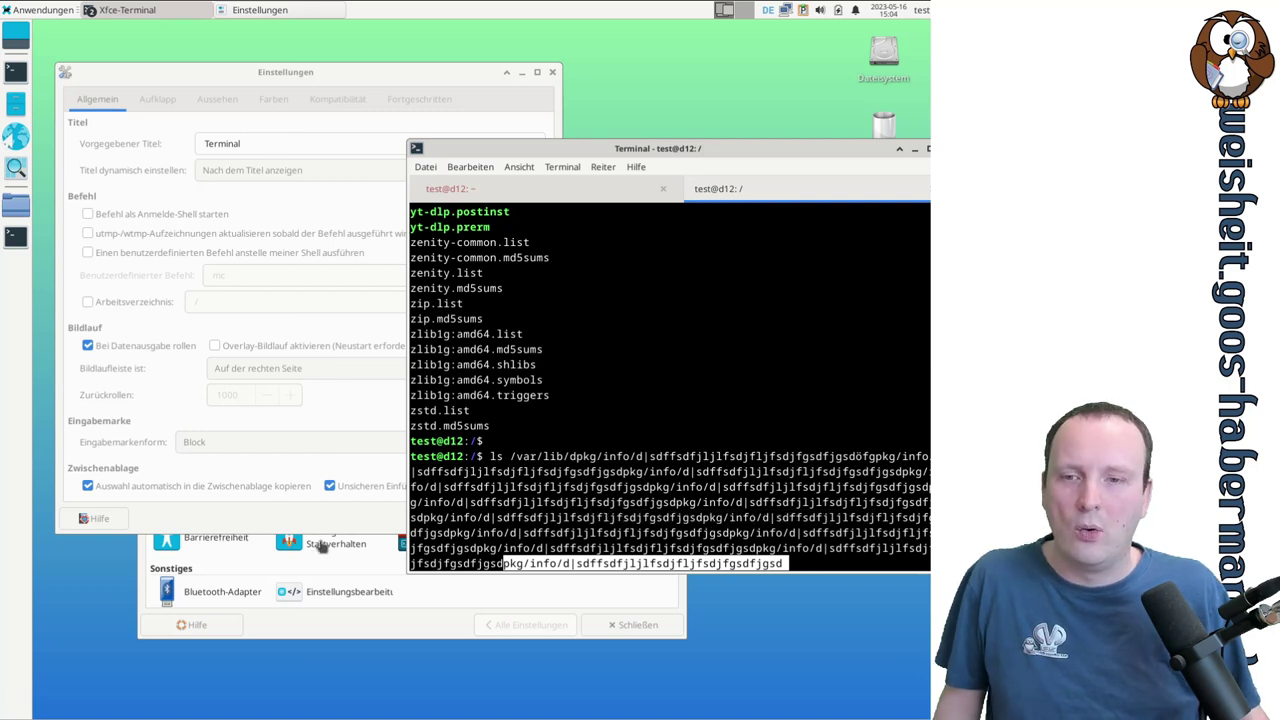
- Disable "Auswahl automatisch in die Zwischenablage kopieren", select "lib1g:amd64.shlib" in the terminal output and check the clipboard history
left_click(193, 486)
left_click(763, 329)
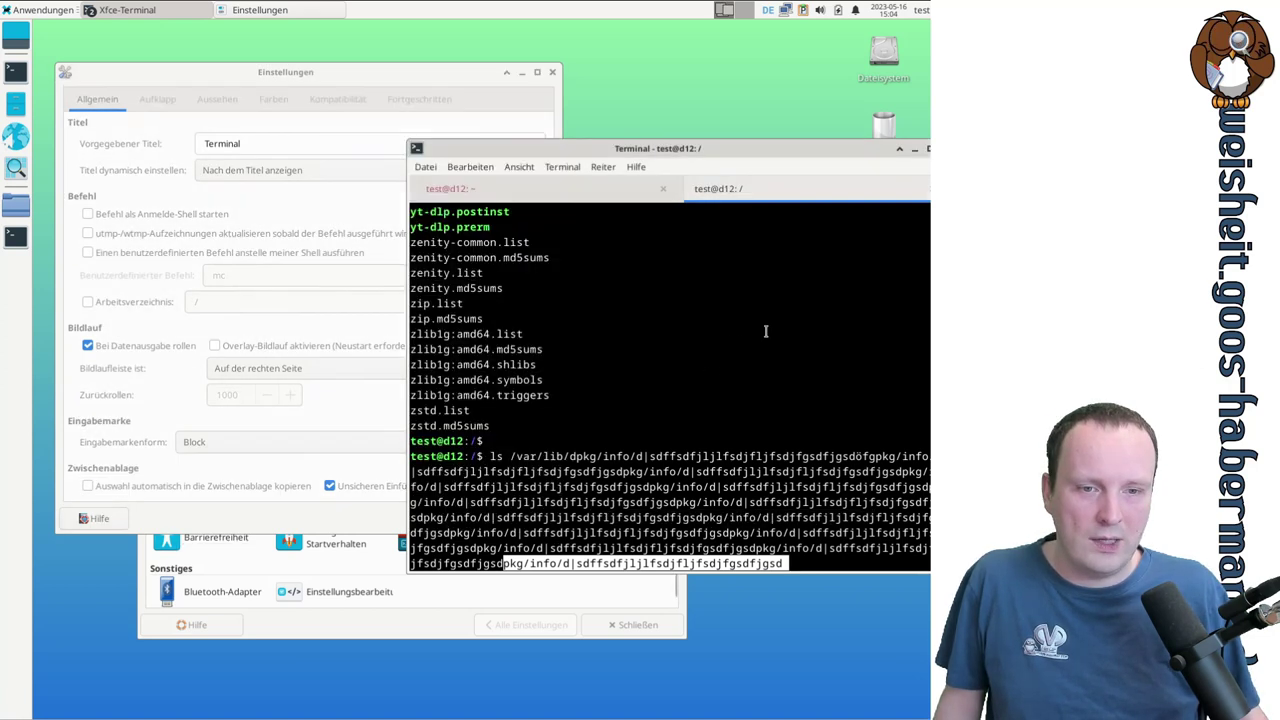
left_click_drag(416, 364, 531, 366)
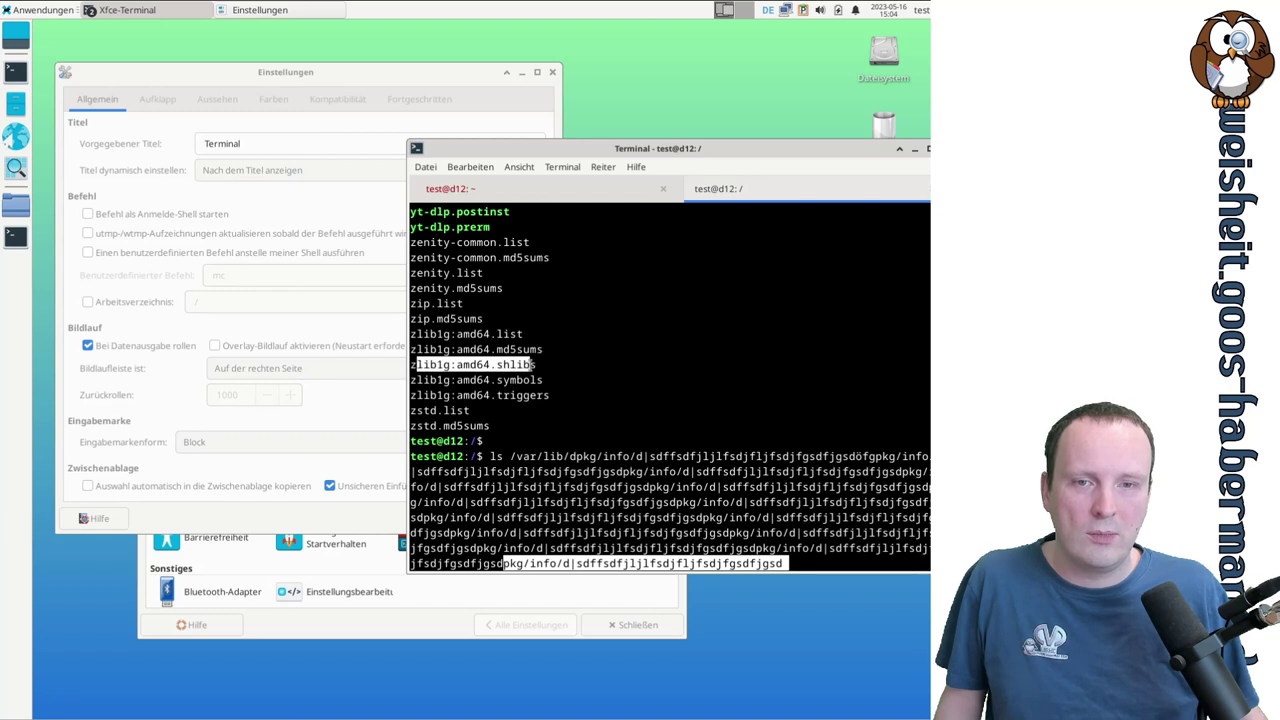
left_click(803, 12)
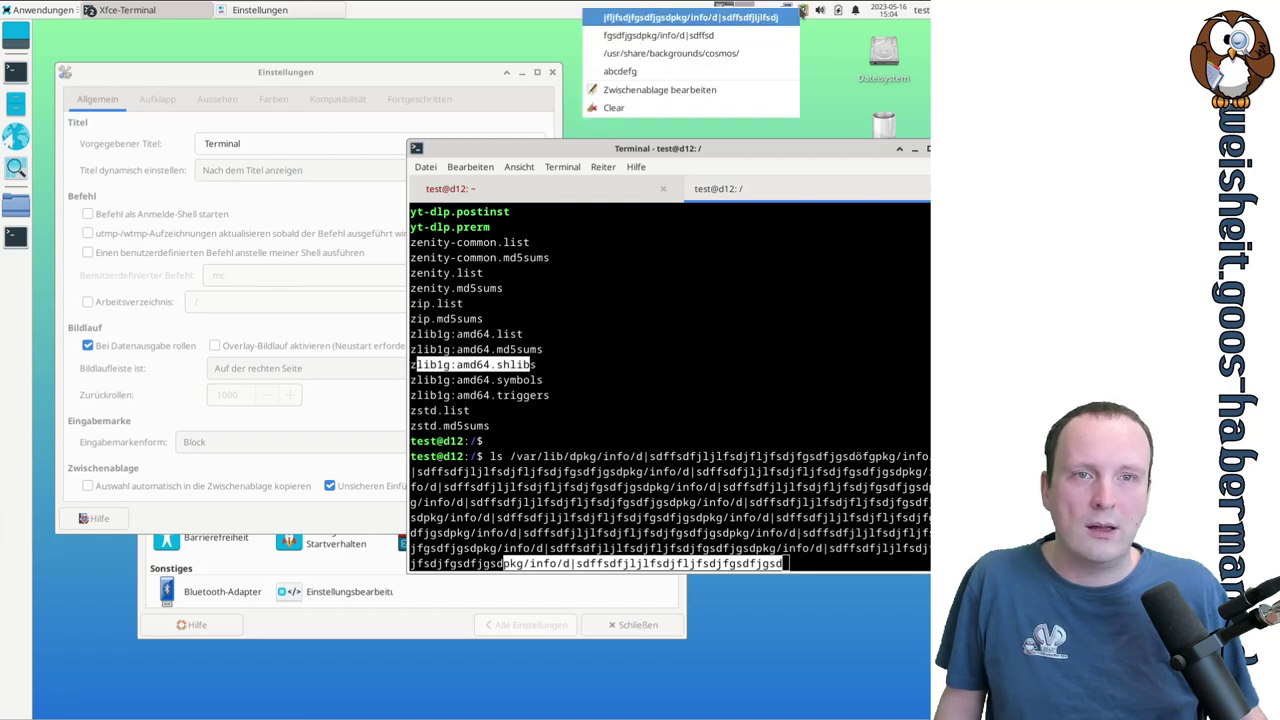
- Select "/lib/dpkg/info/d|sdffsdfjljlfs" in the command line, cancel that line and paste the selection at the new prompt
left_click(690, 17)
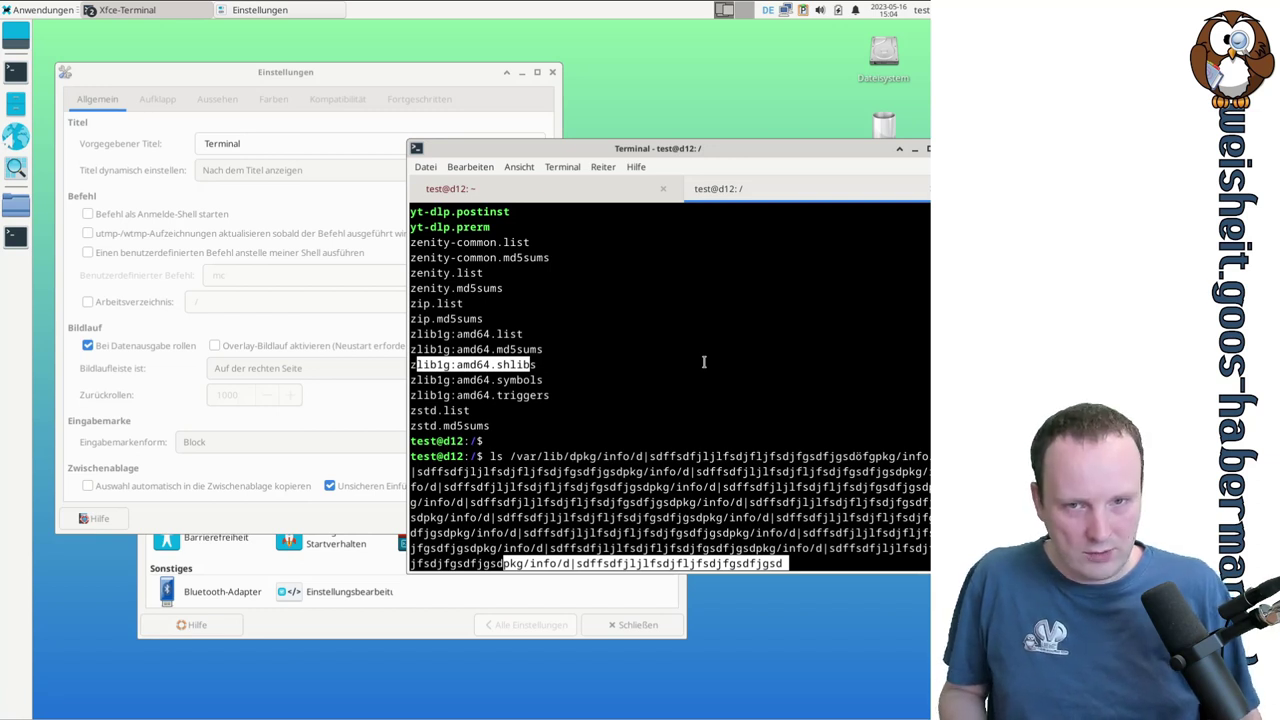
left_click_drag(537, 457, 738, 456)
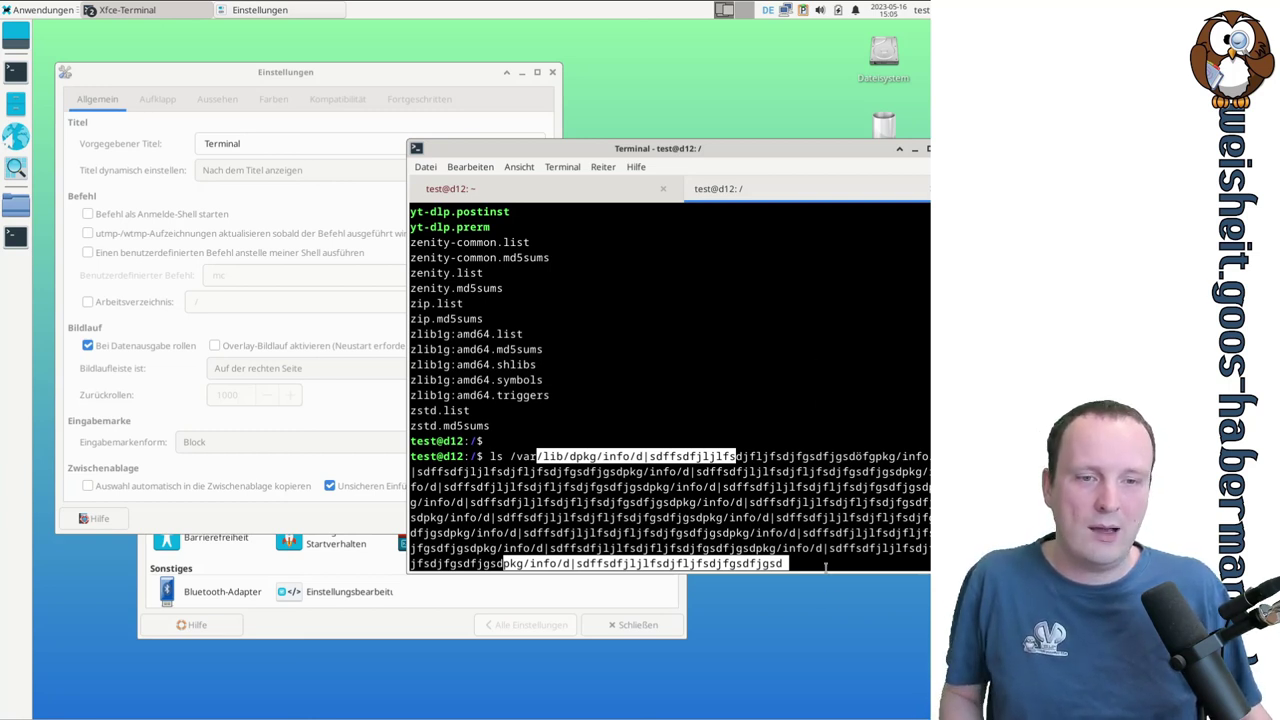
key("ctrl+c")
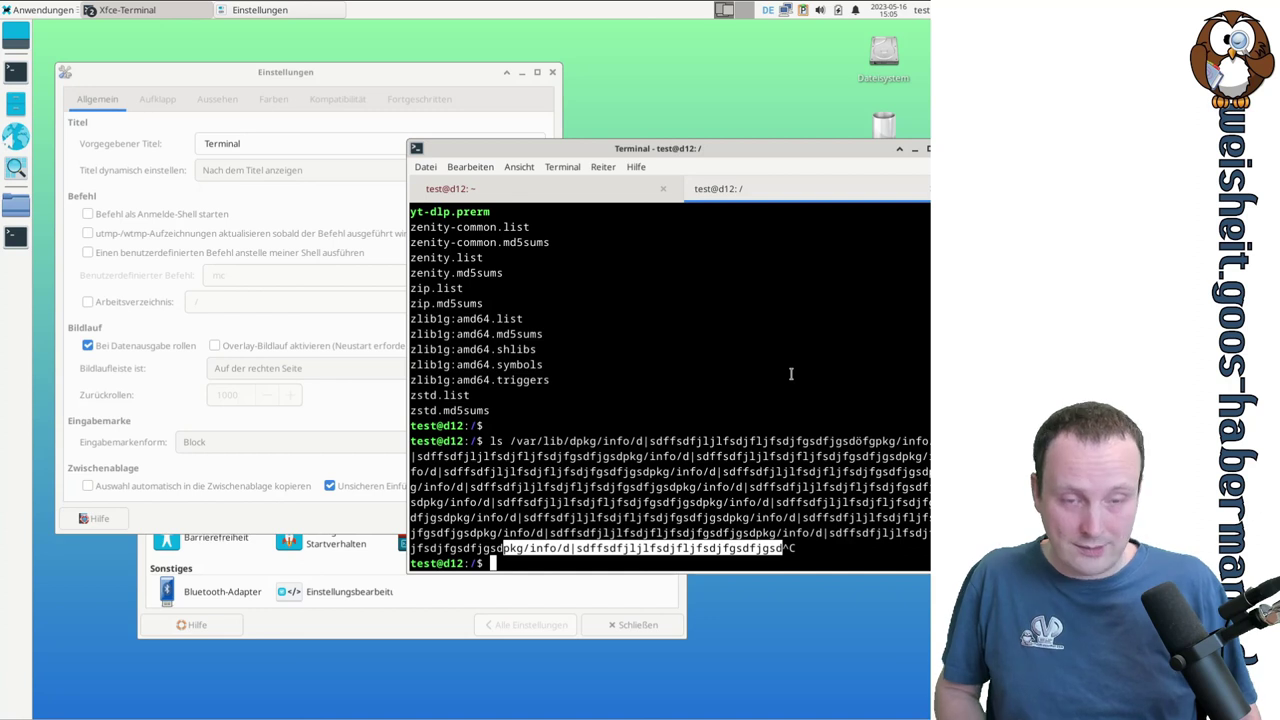
key("ctrl+shift+v")
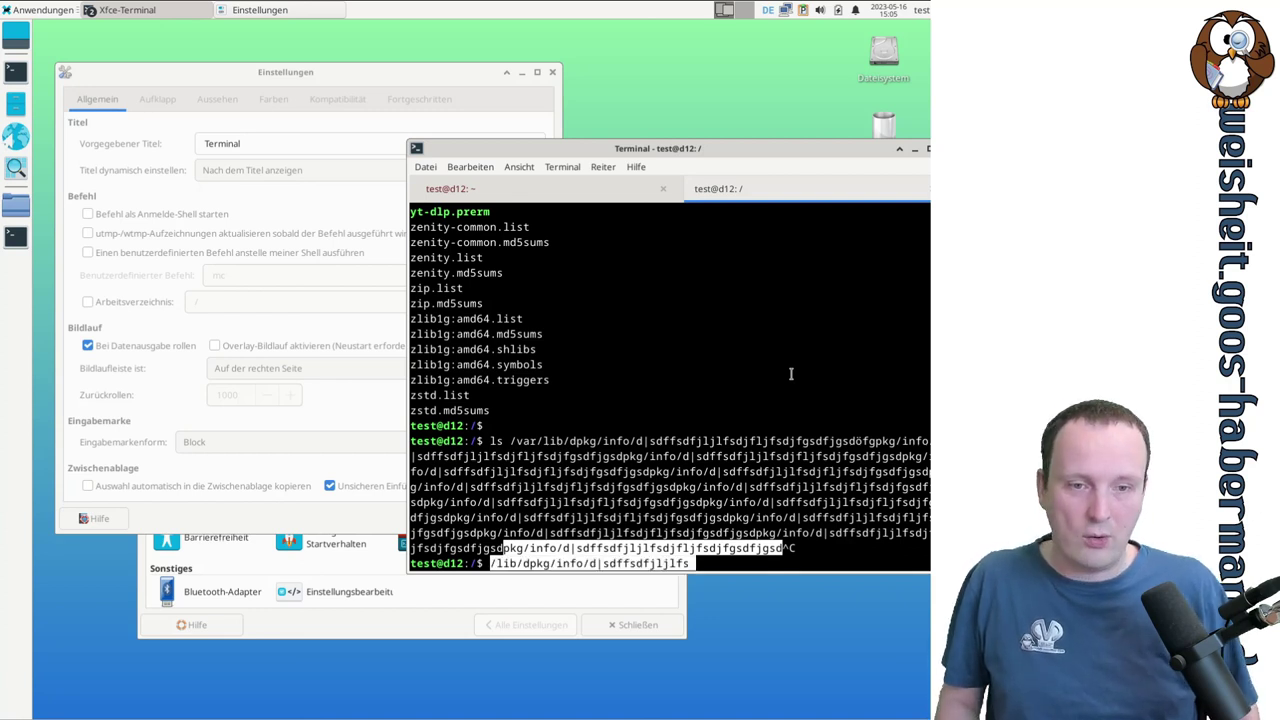
key("Left")
key("Left")
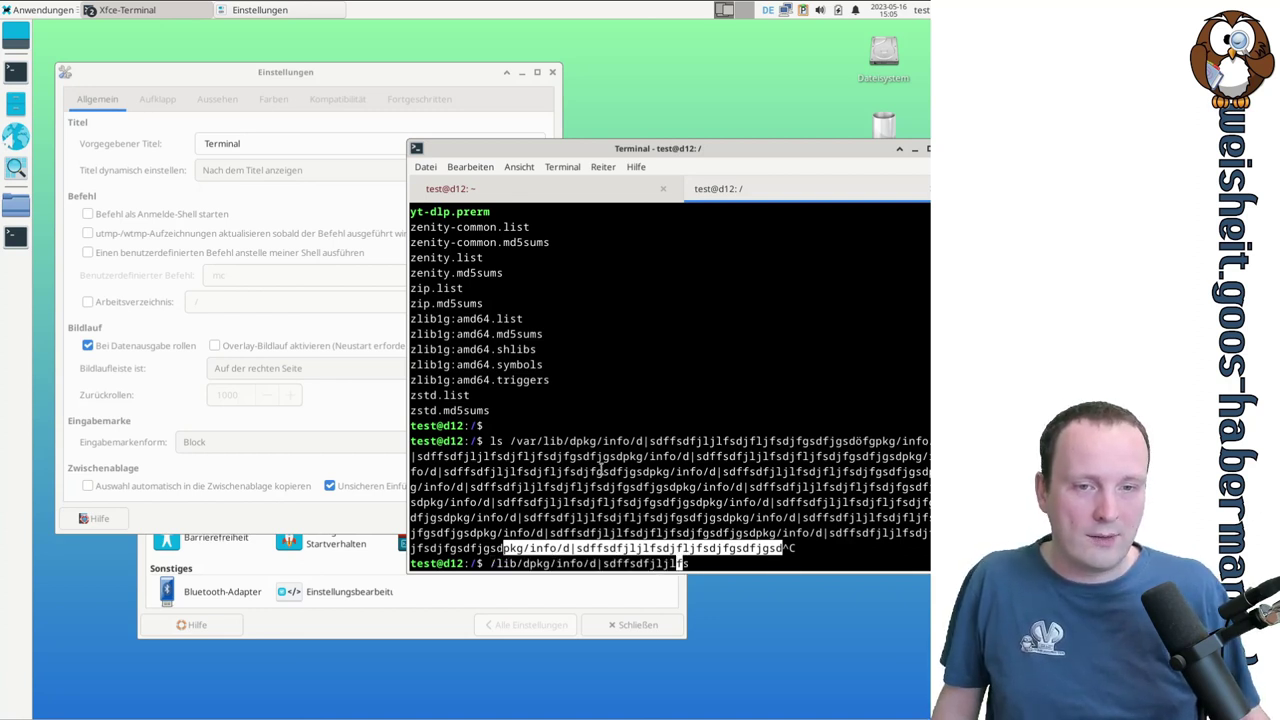
- Select "1g:amd64.symbo" in the terminal listing and paste the selection repeatedly into the command line
left_click_drag(600, 470, 700, 470)
left_click_drag(436, 364, 527, 366)
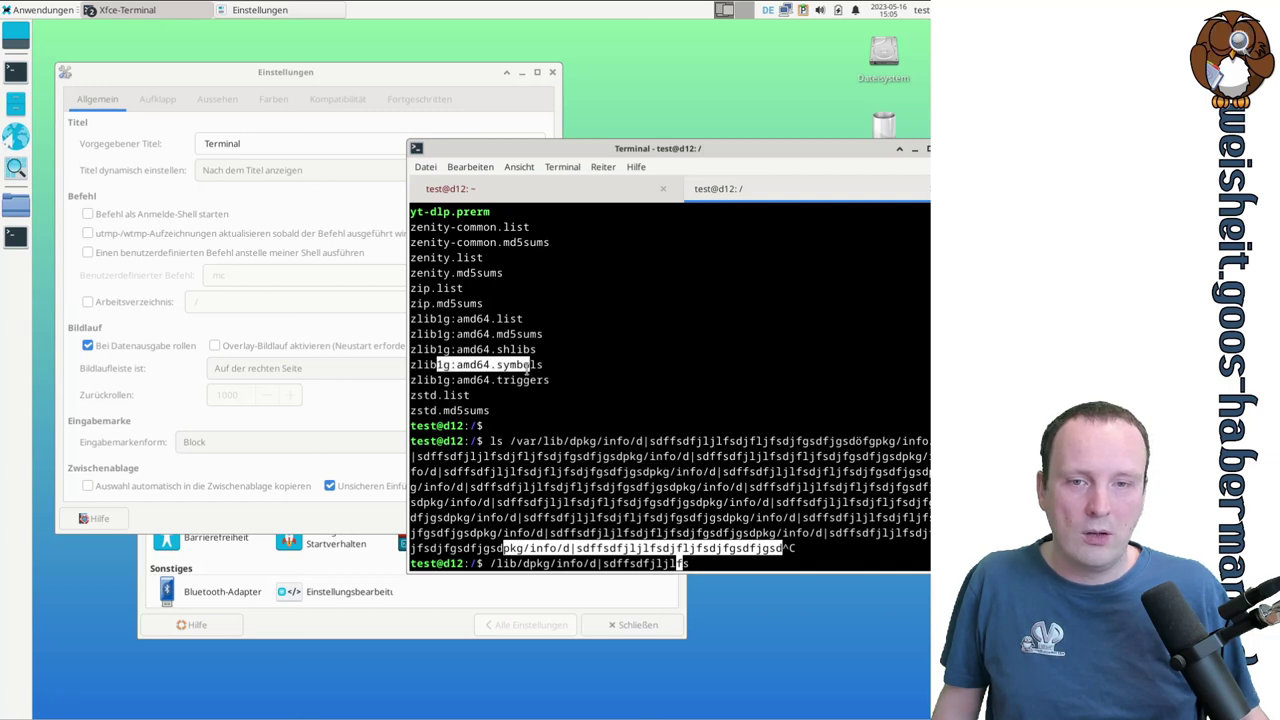
middle_click(800, 320)
middle_click(799, 317)
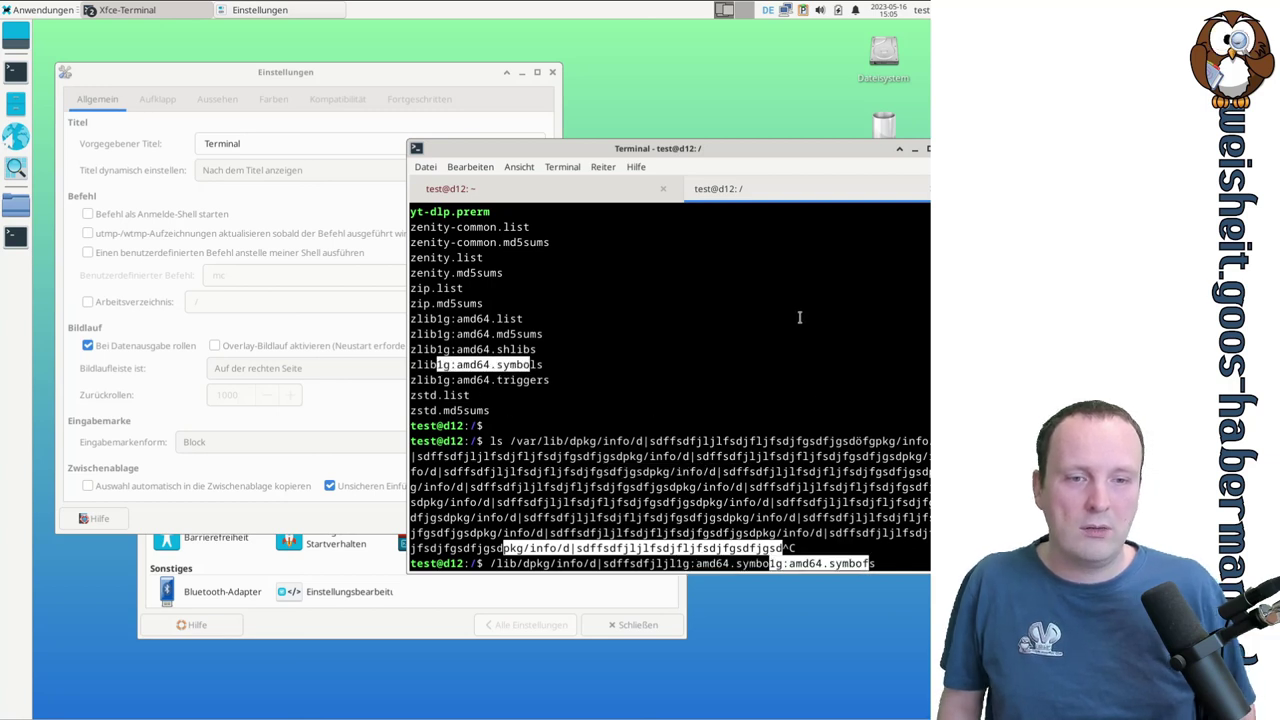
middle_click(799, 317)
middle_click(800, 317)
middle_click(800, 317)
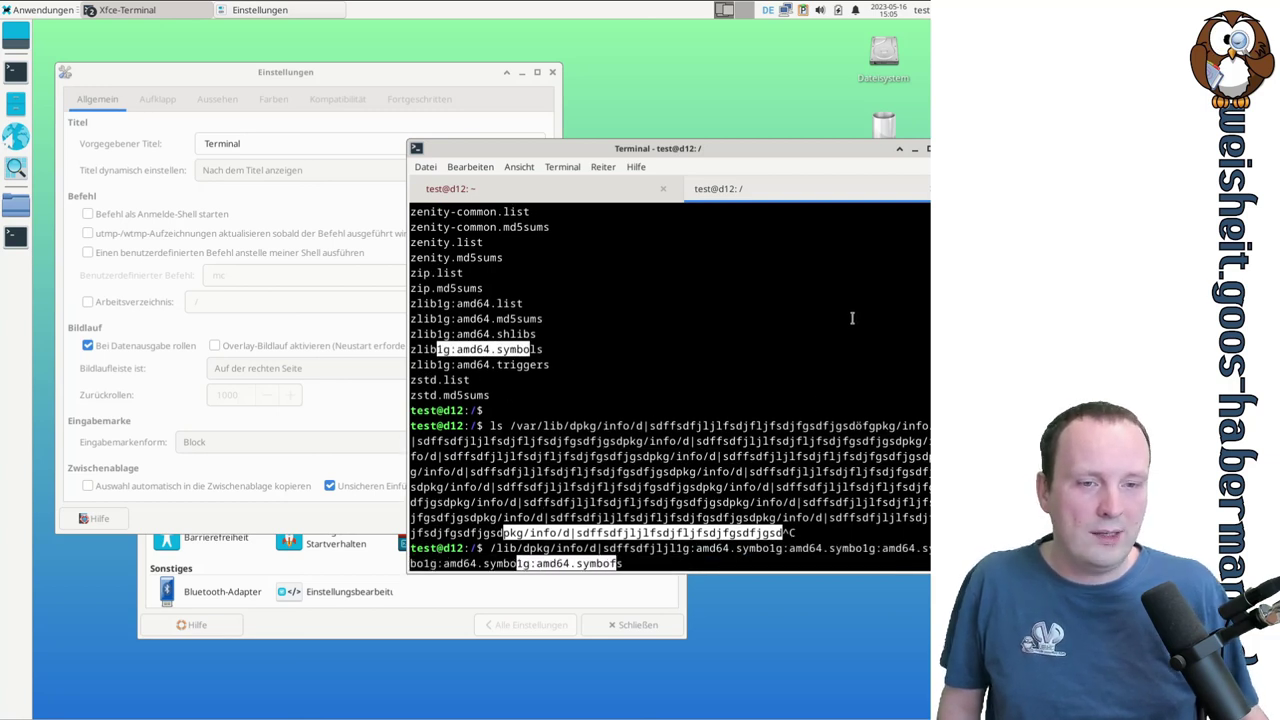
middle_click(795, 317)
- Select "b1g:amd64.shl" in the listing, copy it and paste it twice into the command line
left_click(431, 336)
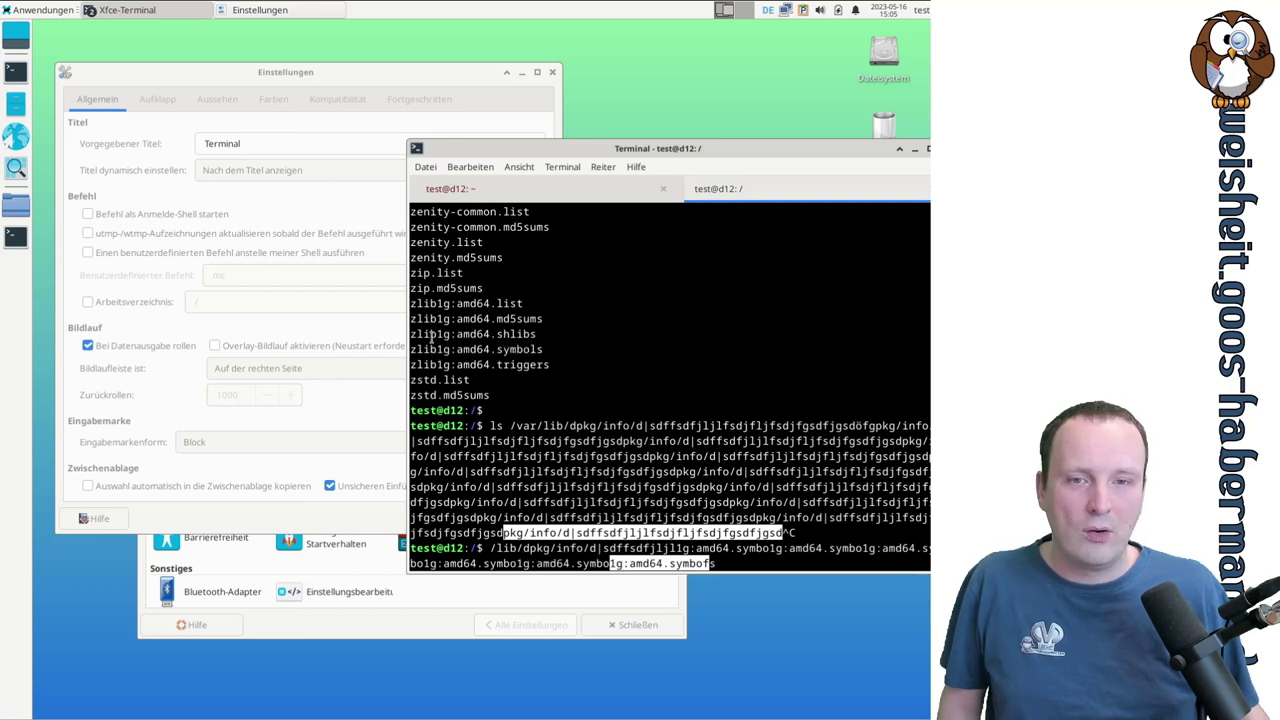
left_click_drag(431, 336, 520, 336)
right_click(520, 338)
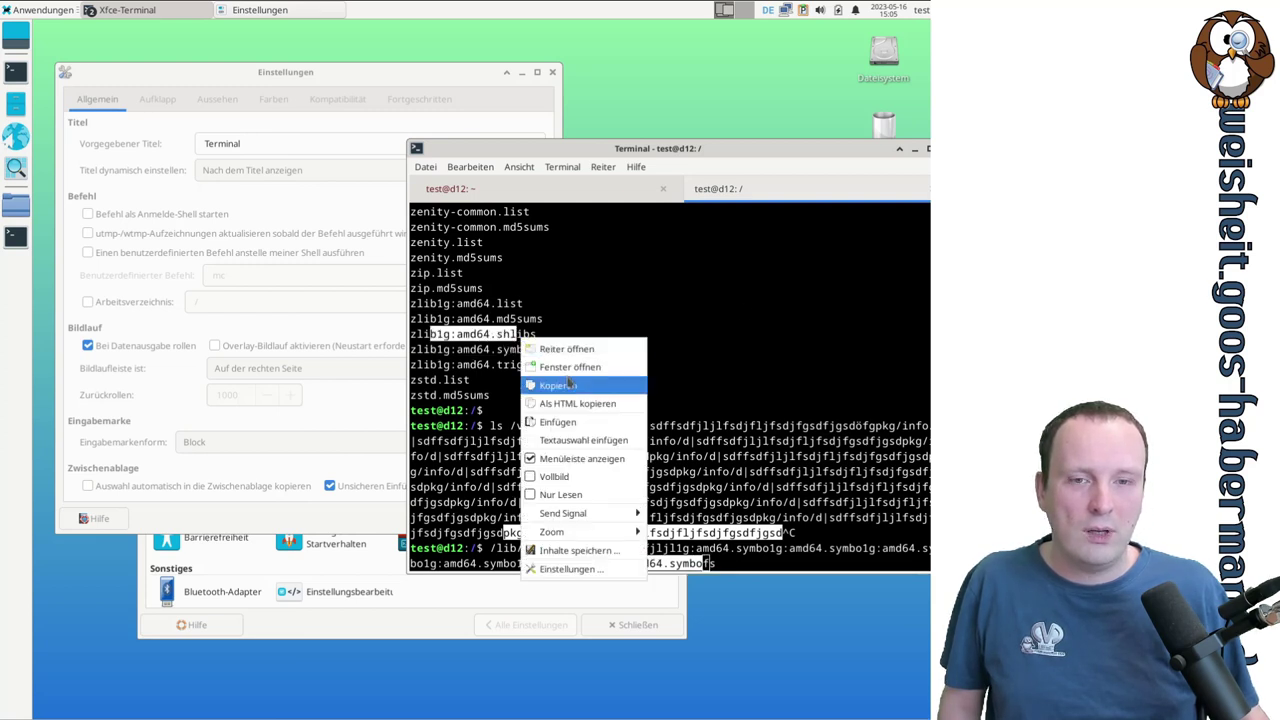
left_click(568, 385)
middle_click(655, 293)
middle_click(655, 293)
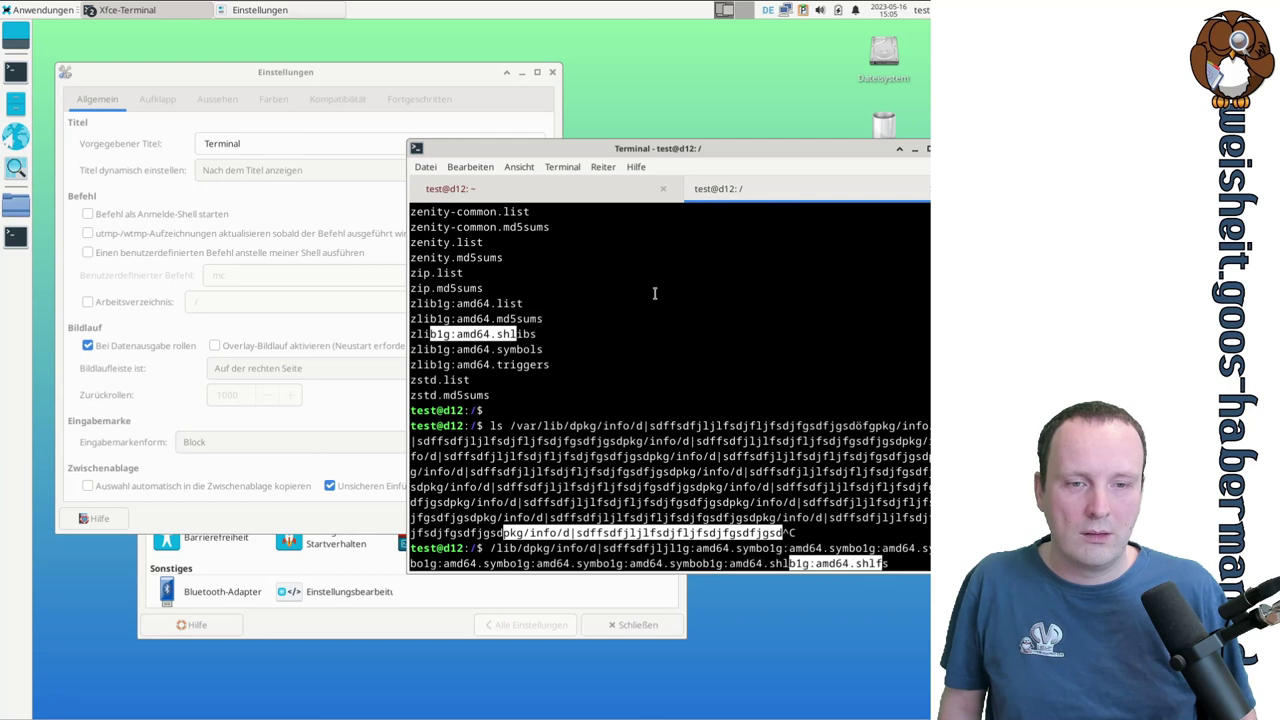
- Select a passage spanning two lines of the cancelled command and paste it twice at the prompt
left_click_drag(544, 456, 763, 471)
middle_click(727, 329)
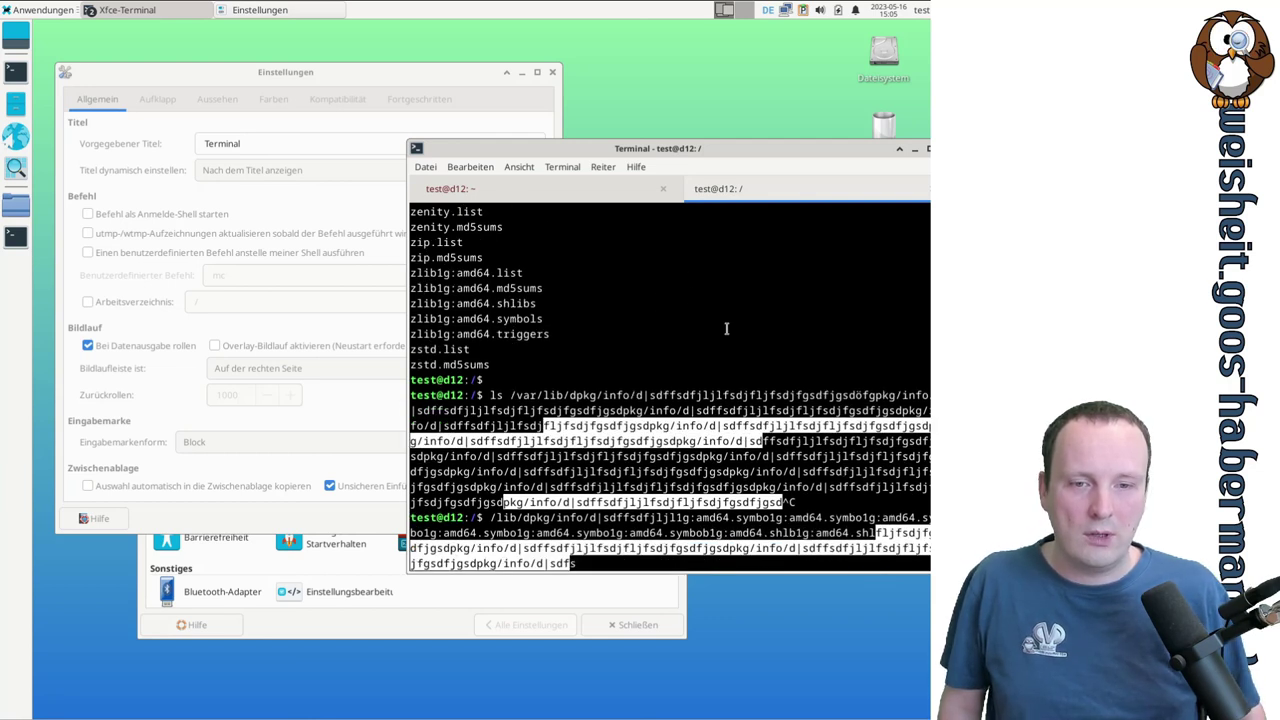
middle_click(727, 329)
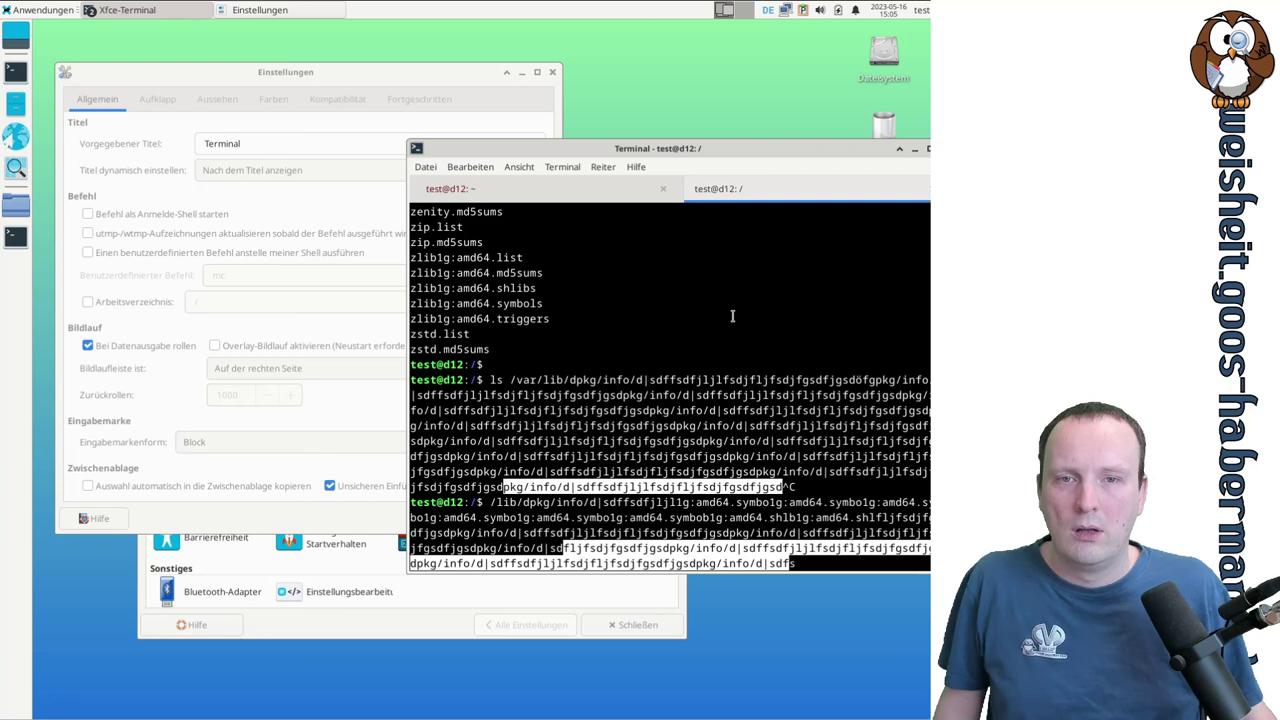
- Switch the terminal to its home-directory tab and examine the preference "Unsicheren Einfügen-Dialog anzeigen"
left_click(363, 88)
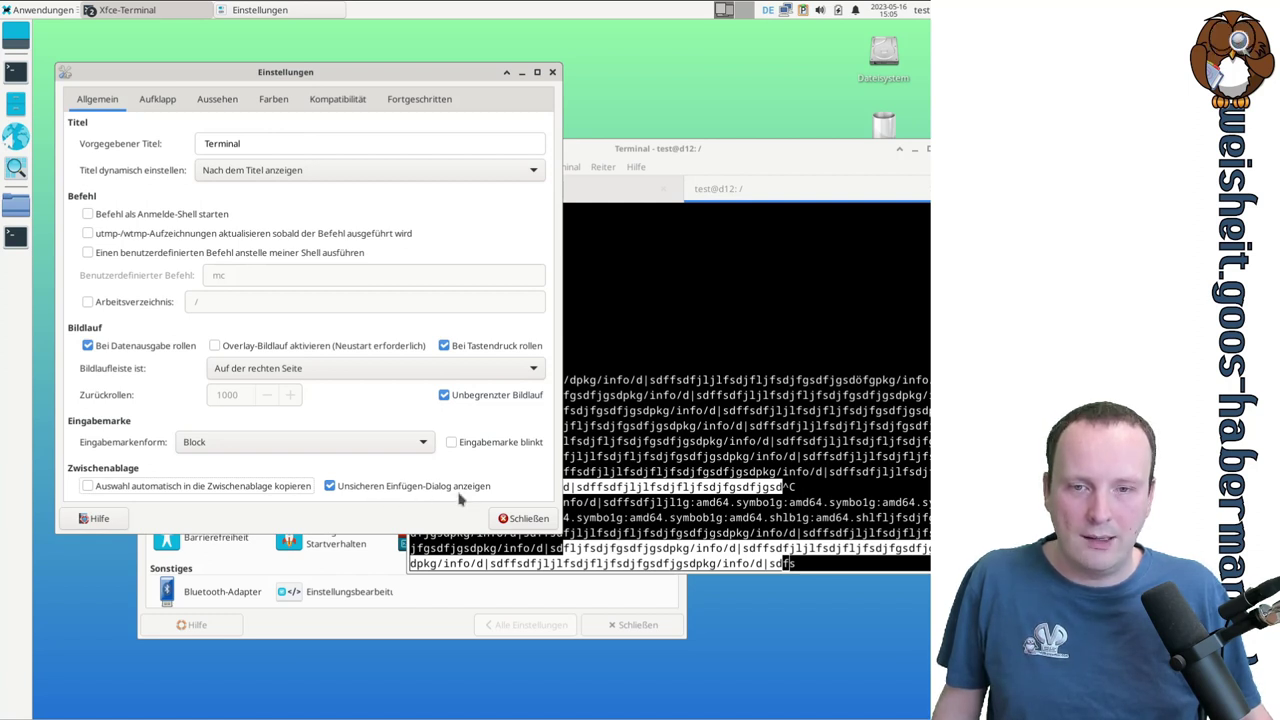
left_click(715, 272)
scroll(717, 306, "up", 6)
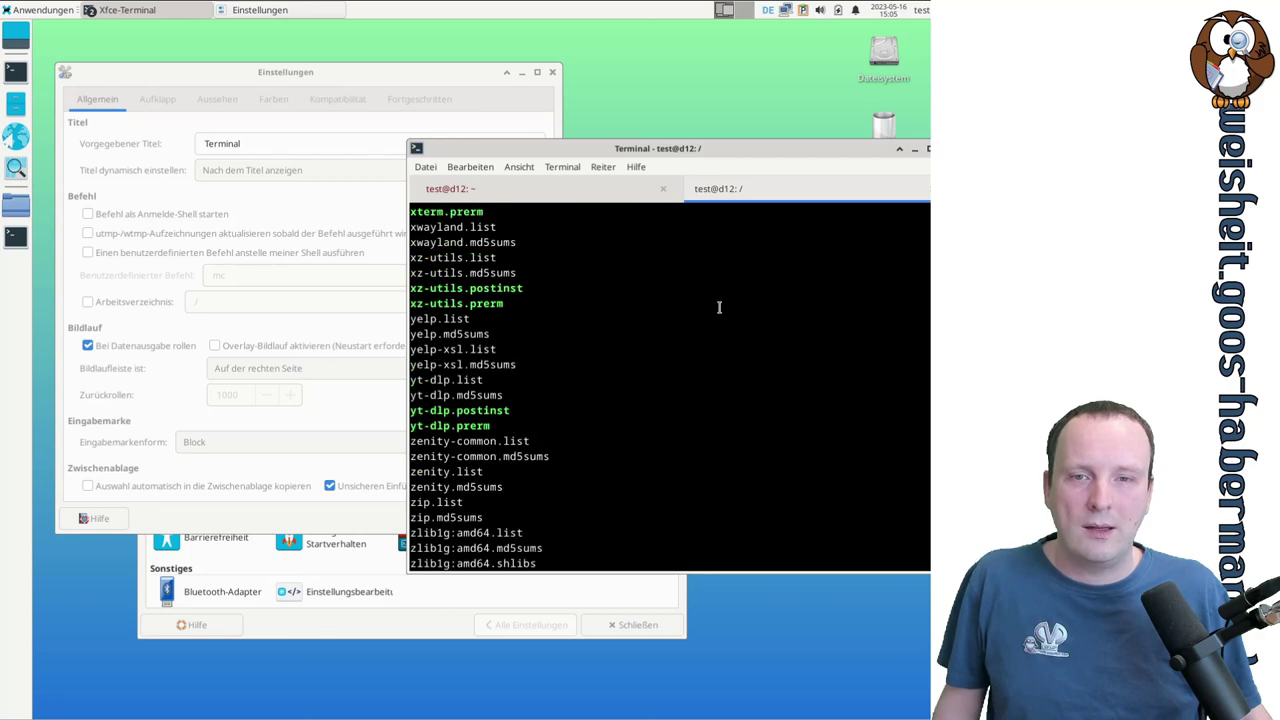
scroll(717, 306, "down", 1)
left_click(573, 194)
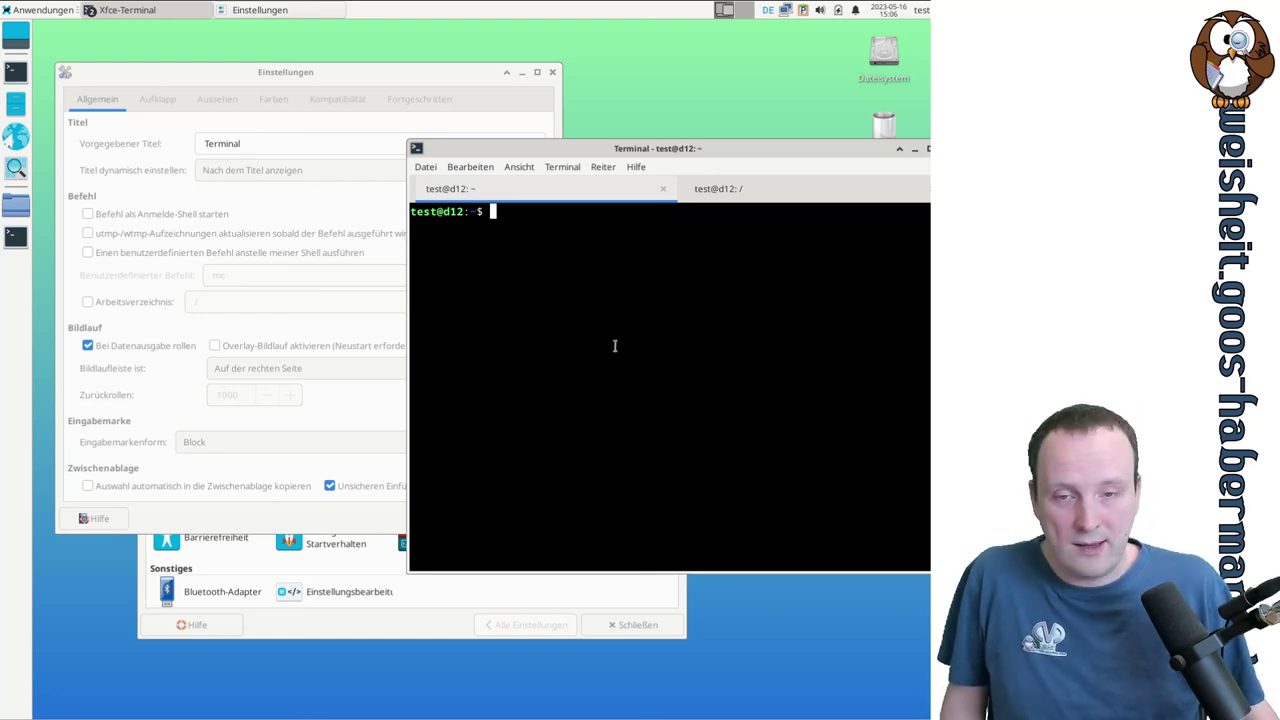
left_click(320, 500)
left_click(652, 329)
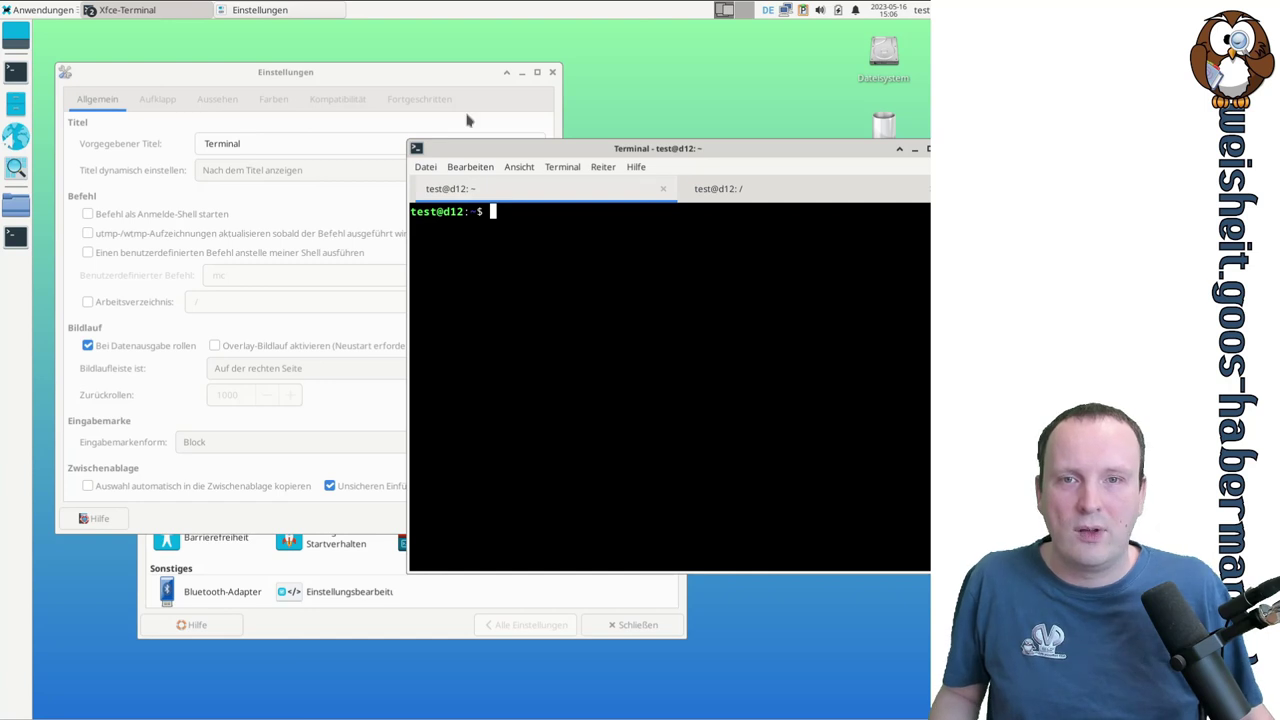
left_click(426, 74)
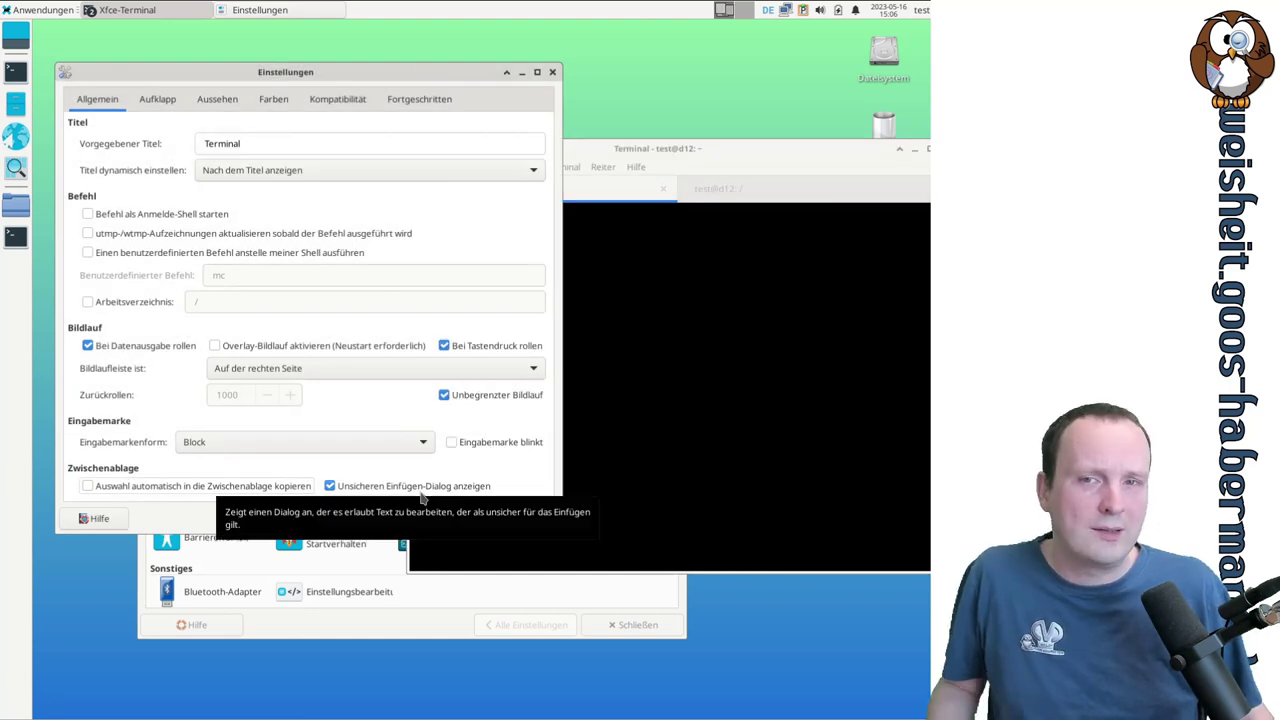
- Show the "Aufklapp" preferences and open a second terminal window from the existing one
left_click(162, 103)
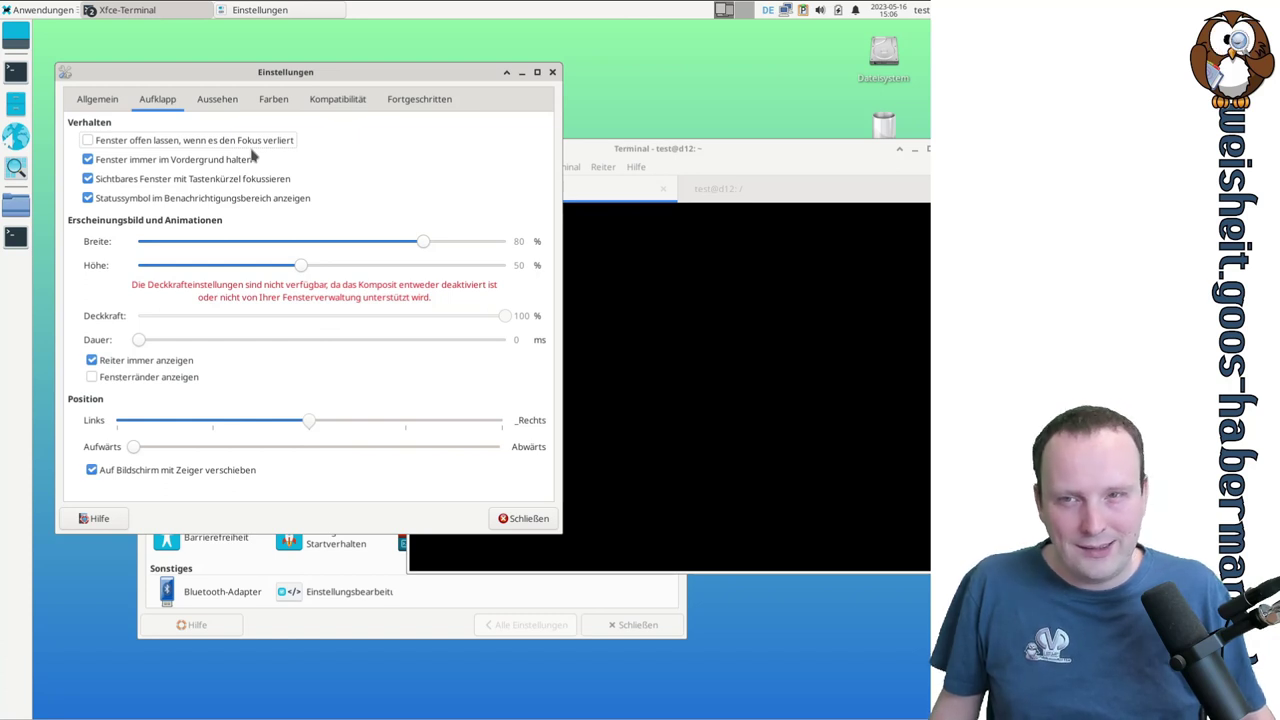
left_click(720, 197)
left_click(585, 192)
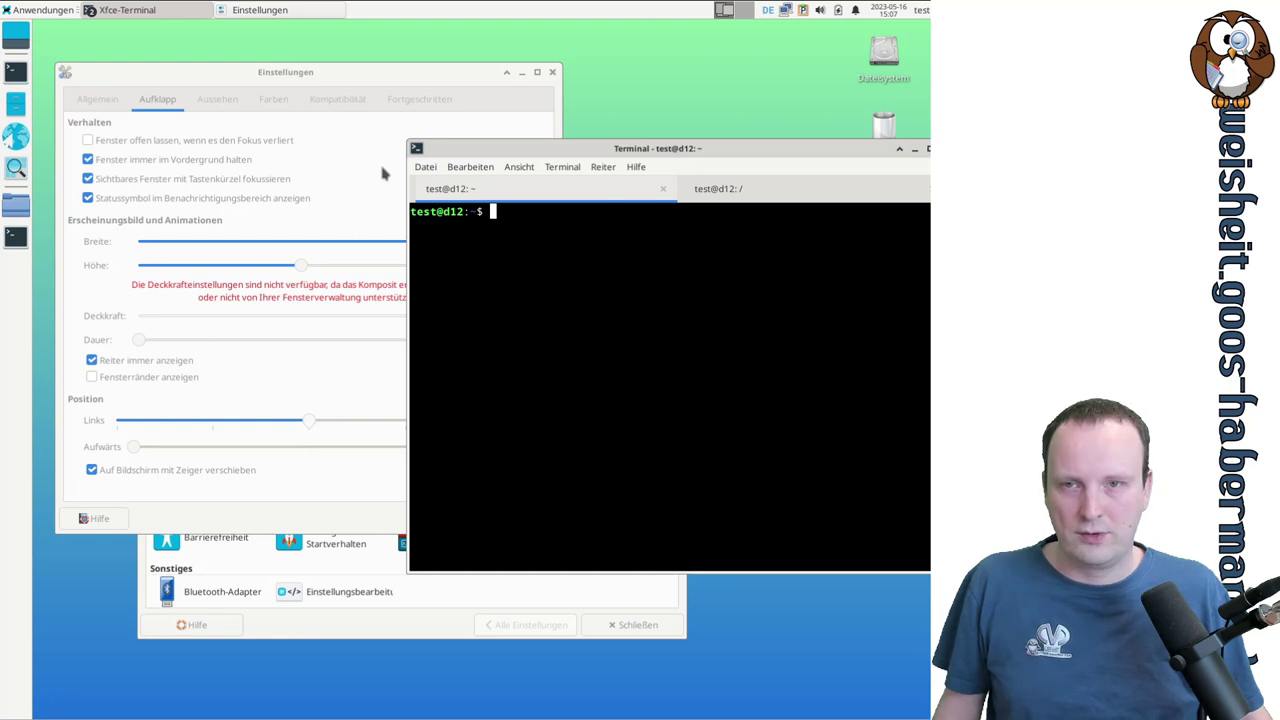
left_click(434, 168)
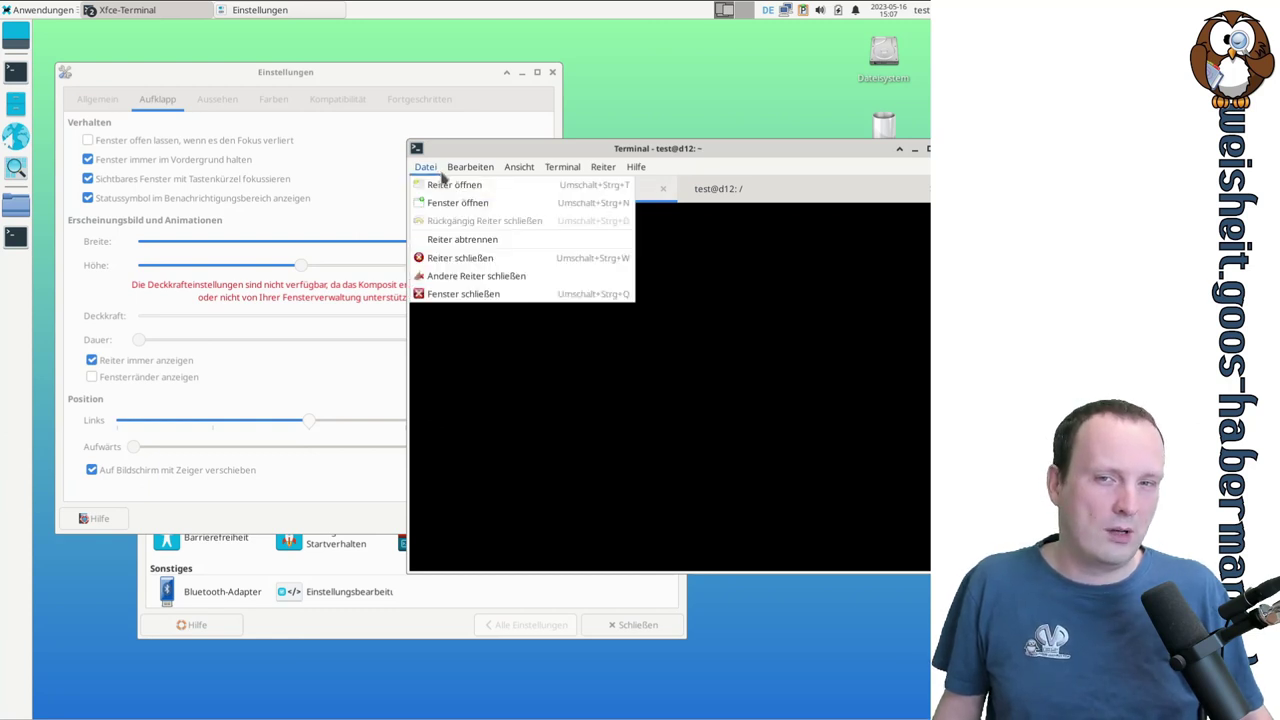
left_click(457, 204)
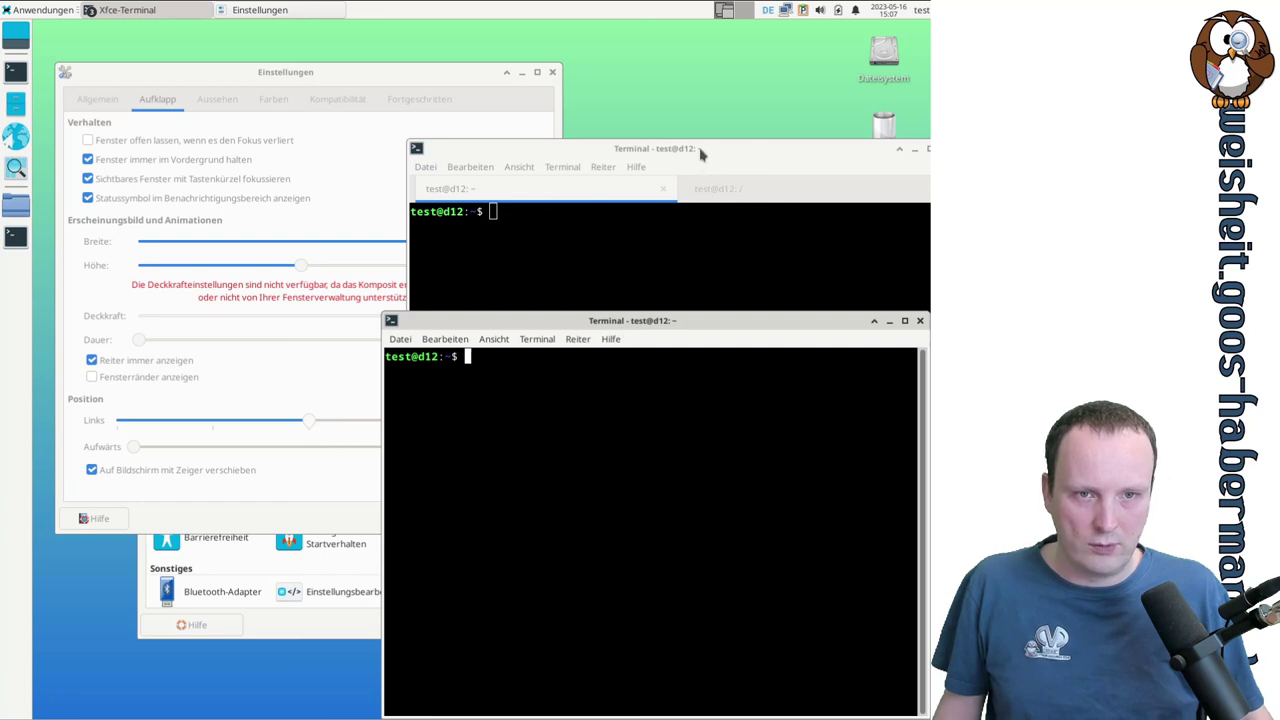
- Alternate the focus between both terminal windows and the preferences to examine how the windows behave when losing focus
left_click(742, 158)
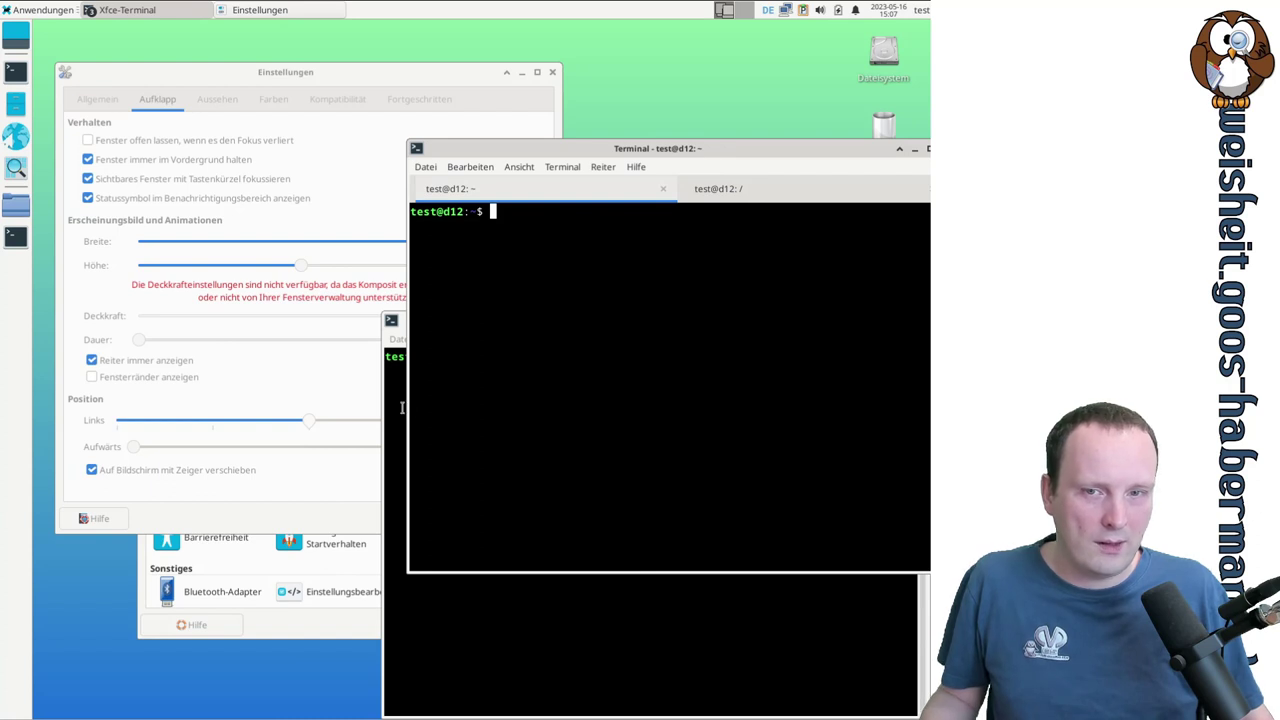
left_click(400, 334)
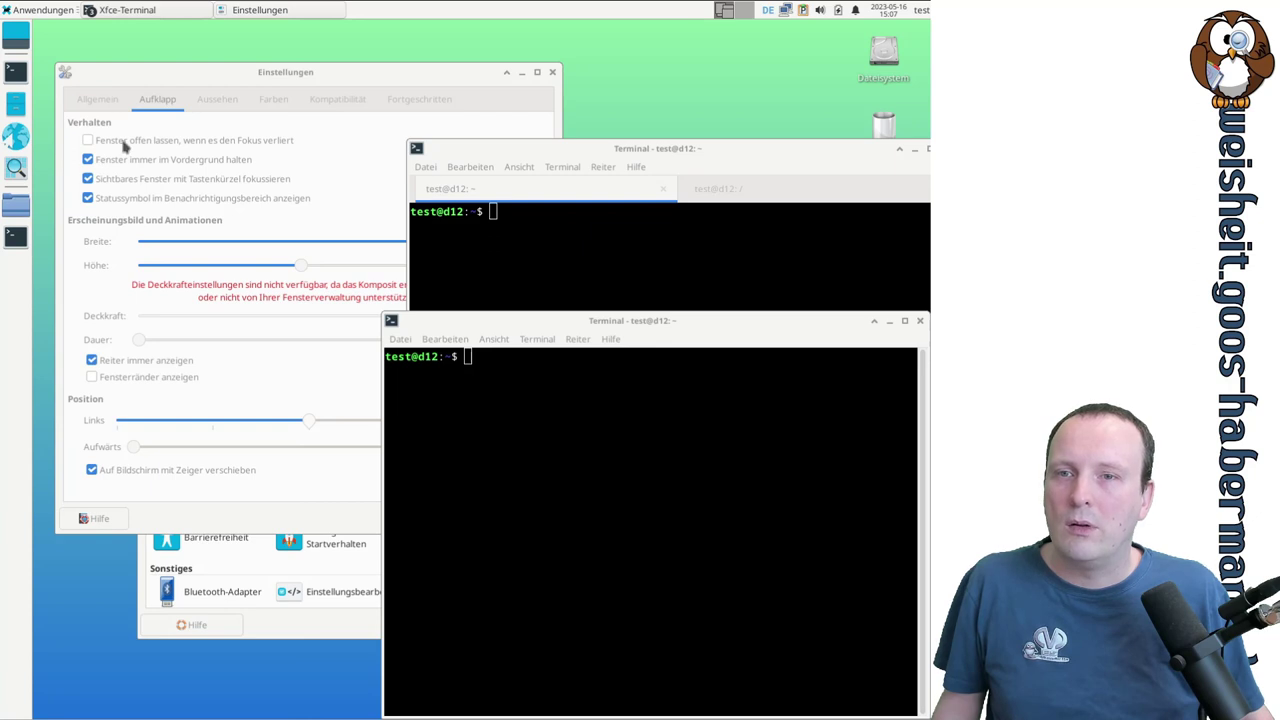
left_click(416, 76)
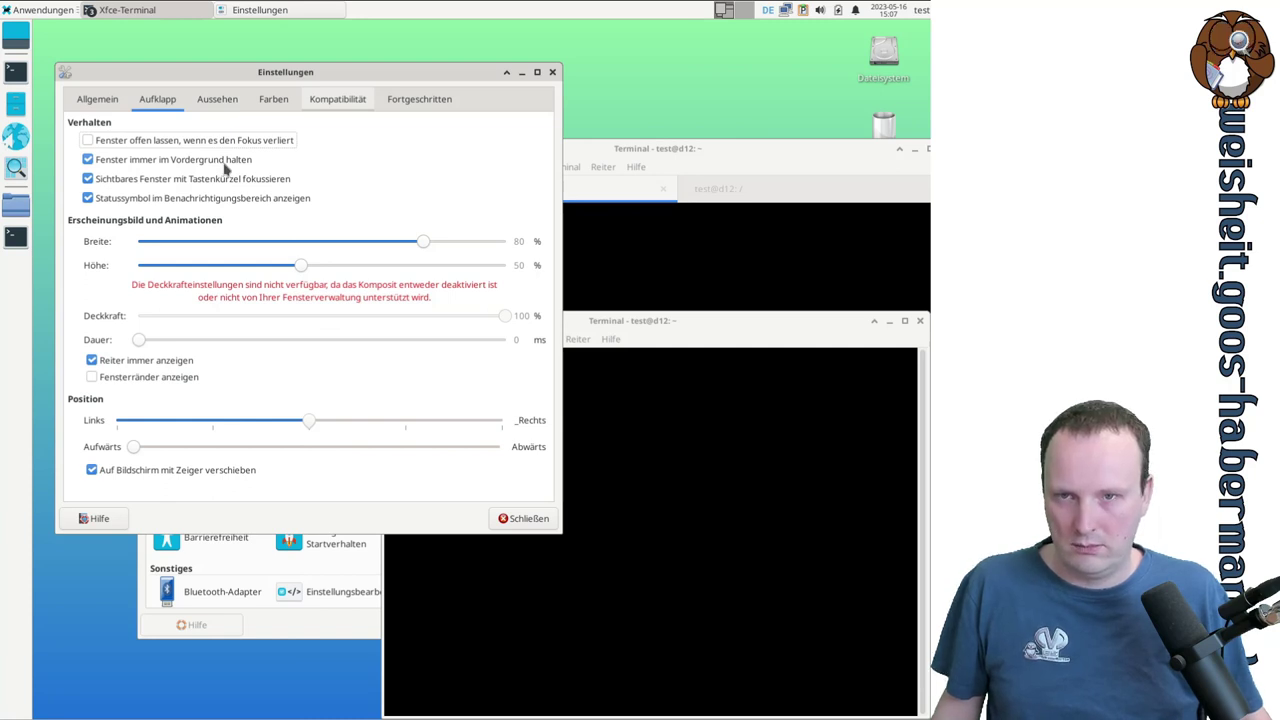
left_click(728, 322)
left_click(700, 163)
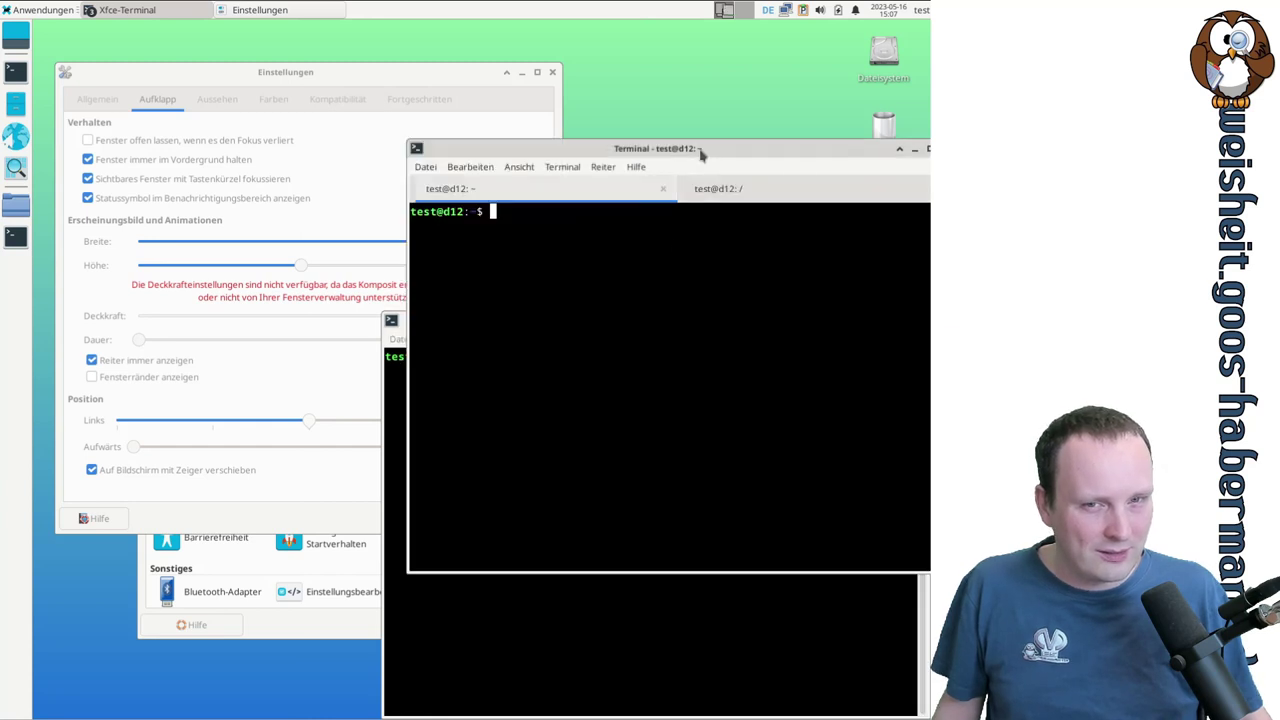
left_click(403, 326)
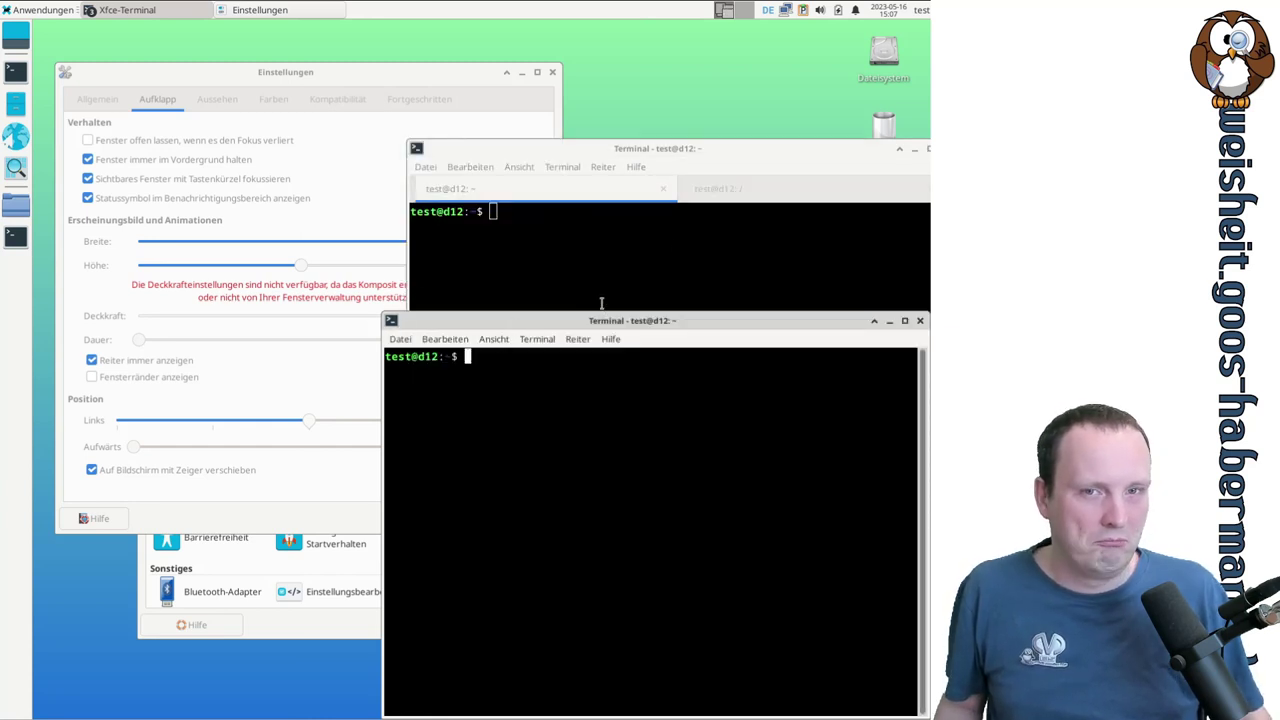
left_click(658, 165)
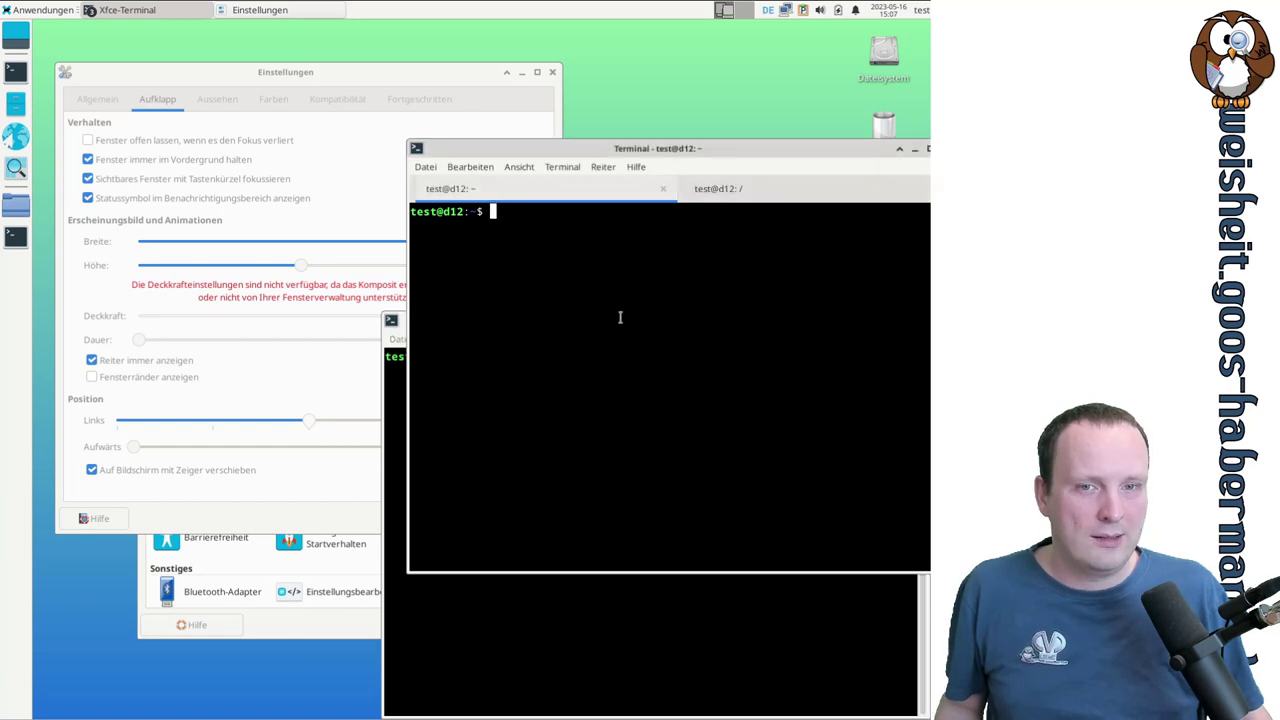
left_click(398, 332)
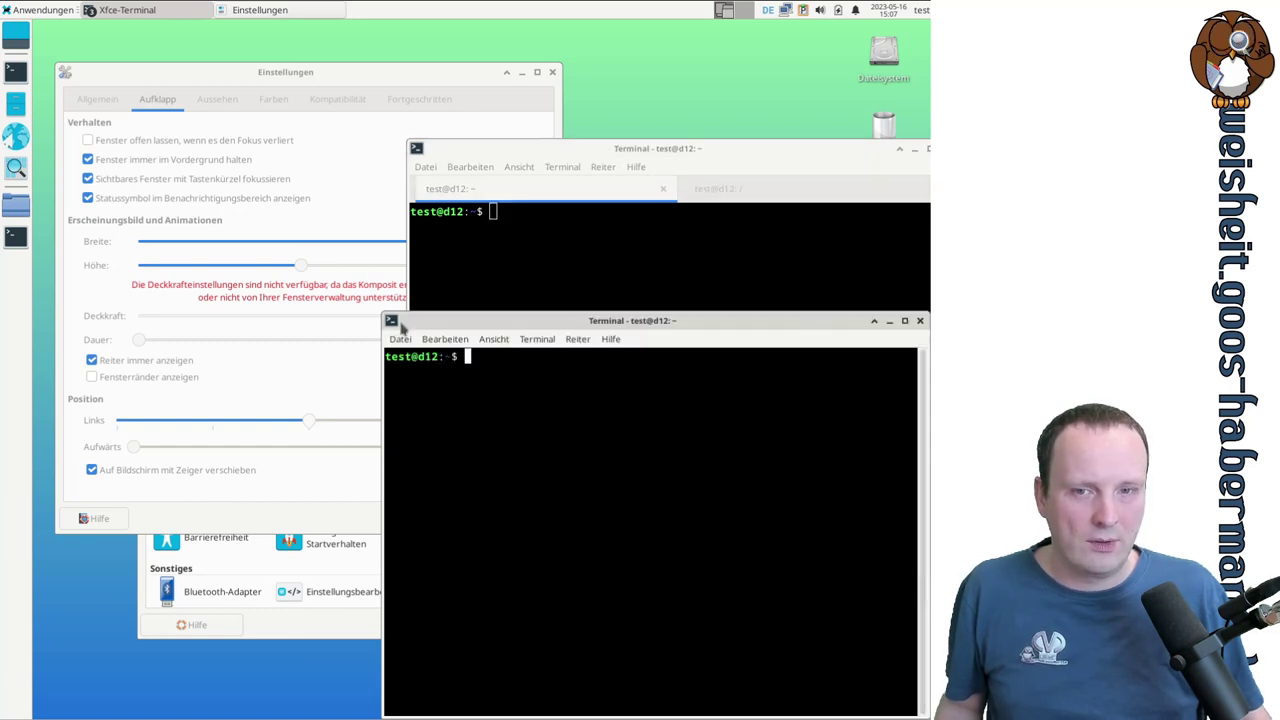
left_click(588, 156)
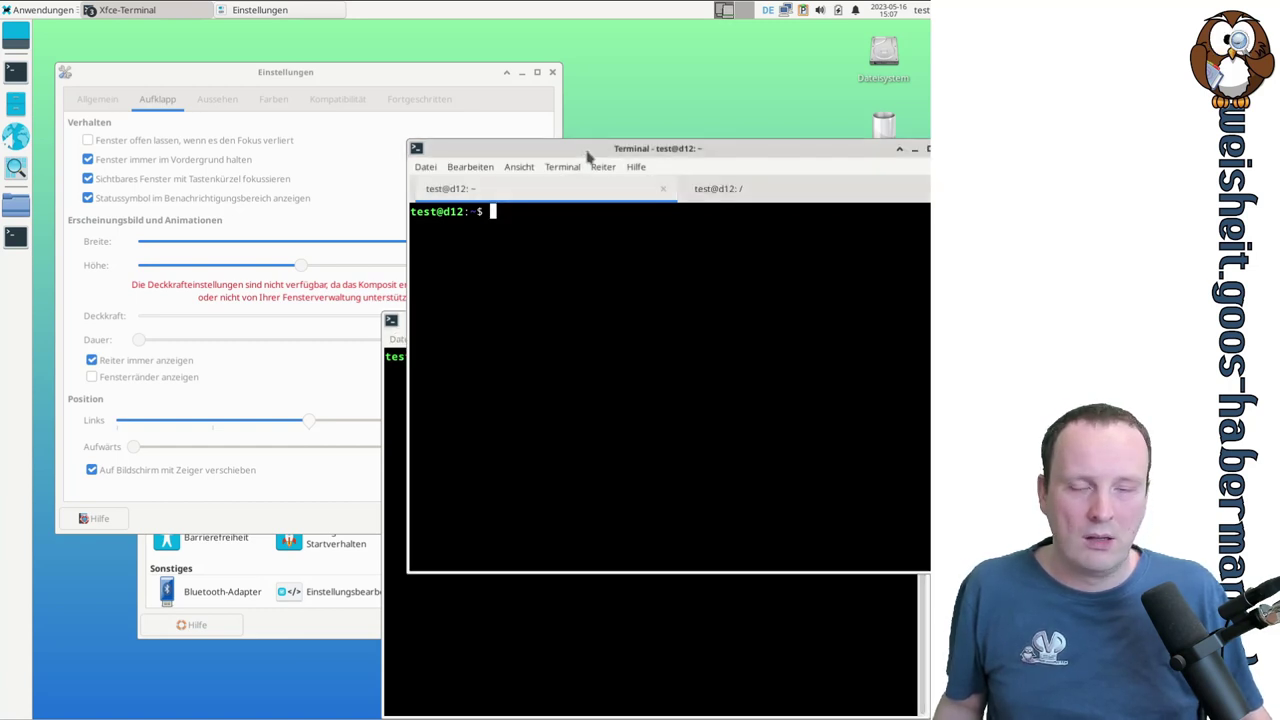
- Enable "Fenster offen lassen, wenn es den Fokus verliert" and test it by alternating the focus between both terminal windows
left_click(381, 80)
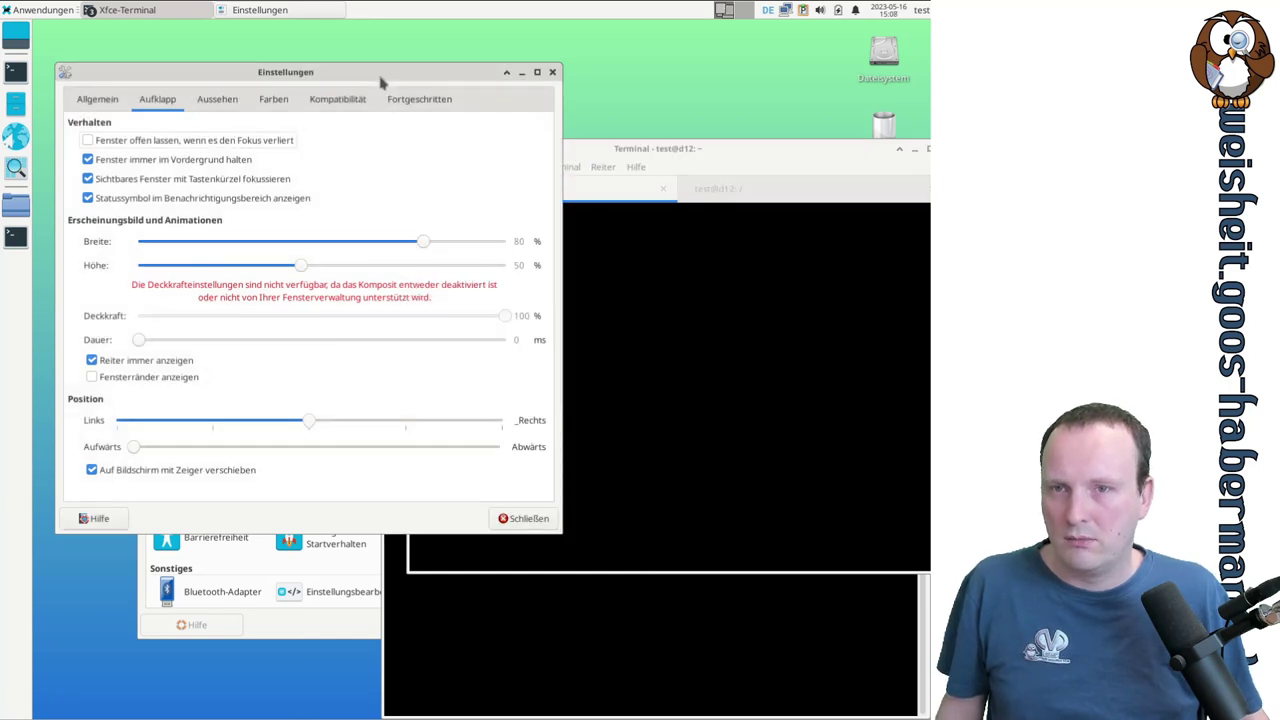
left_click(246, 141)
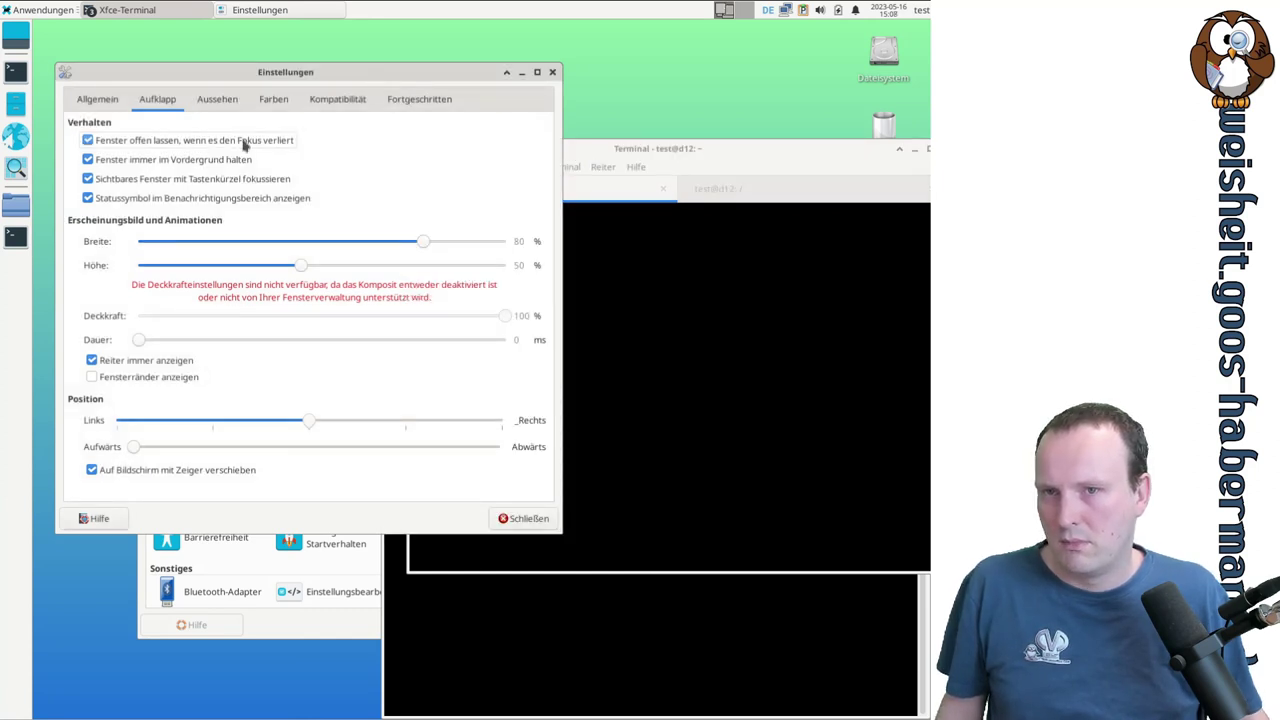
left_click(434, 626)
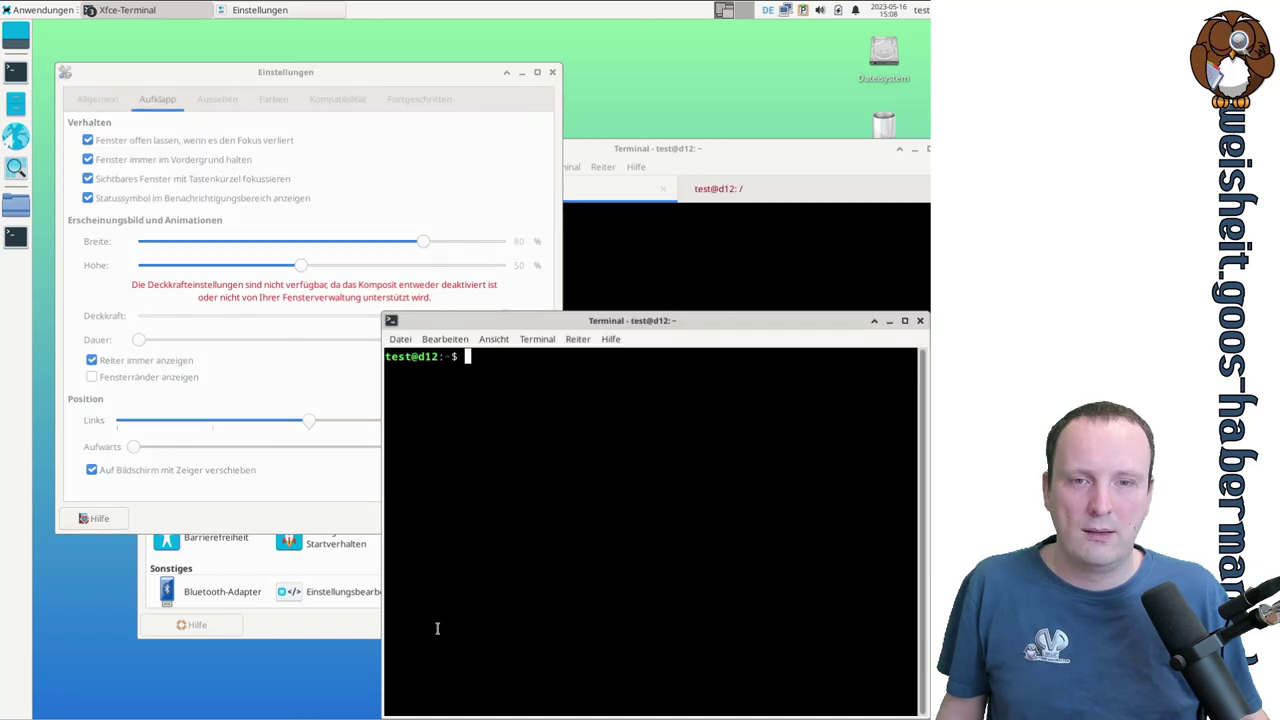
left_click(733, 160)
left_click(716, 578)
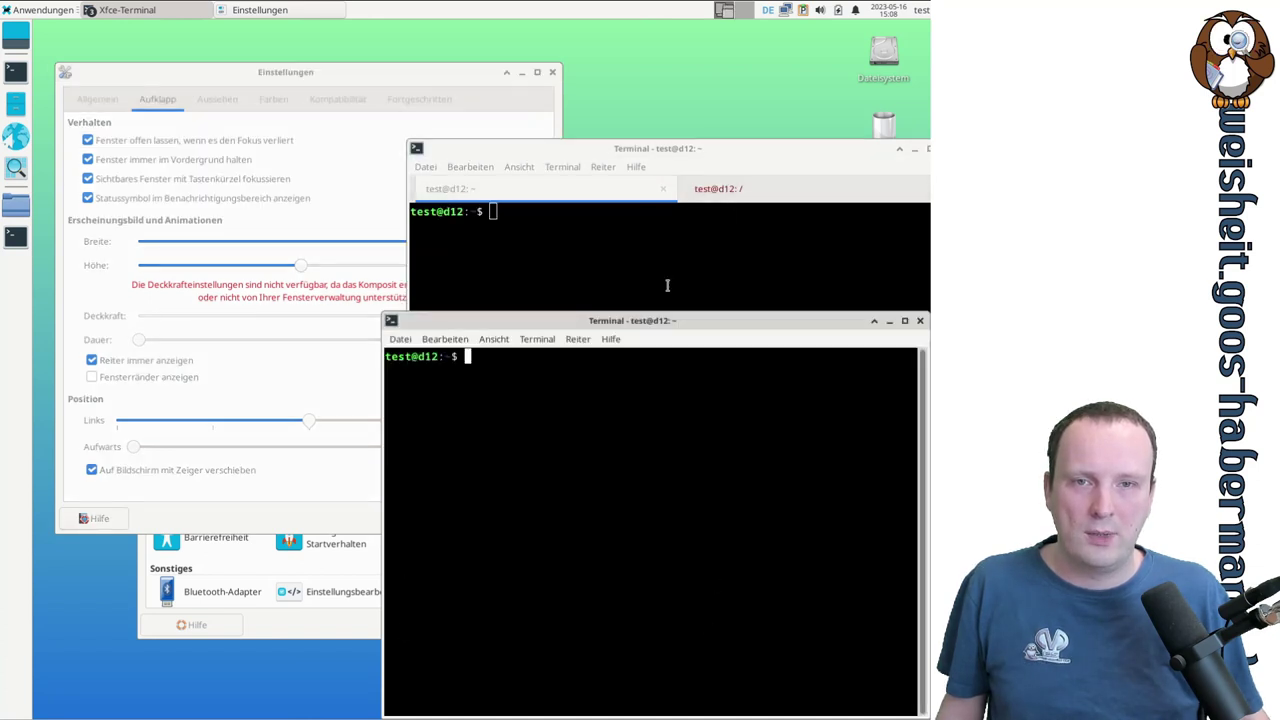
left_click(675, 152)
left_click(672, 605)
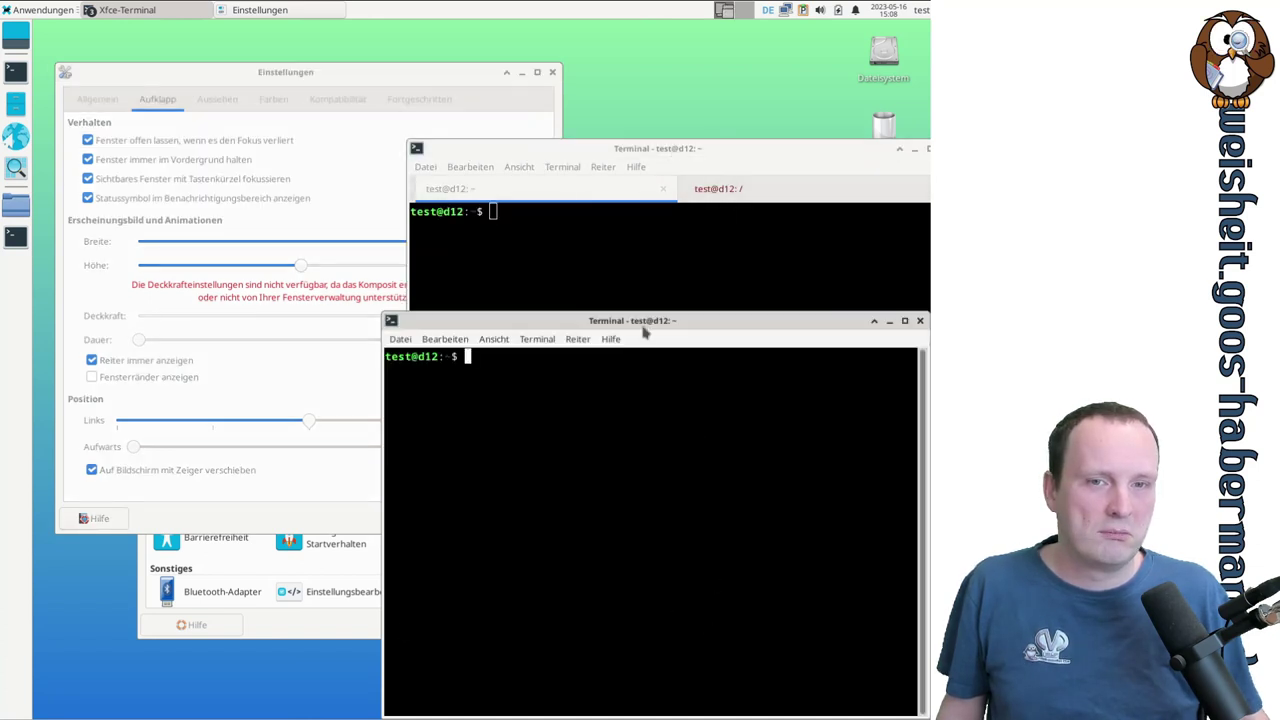
- Disable "Fenster offen lassen, wenn es den Fokus verliert" and return the focus to the two-tab terminal window
left_click(660, 149)
left_click(257, 143)
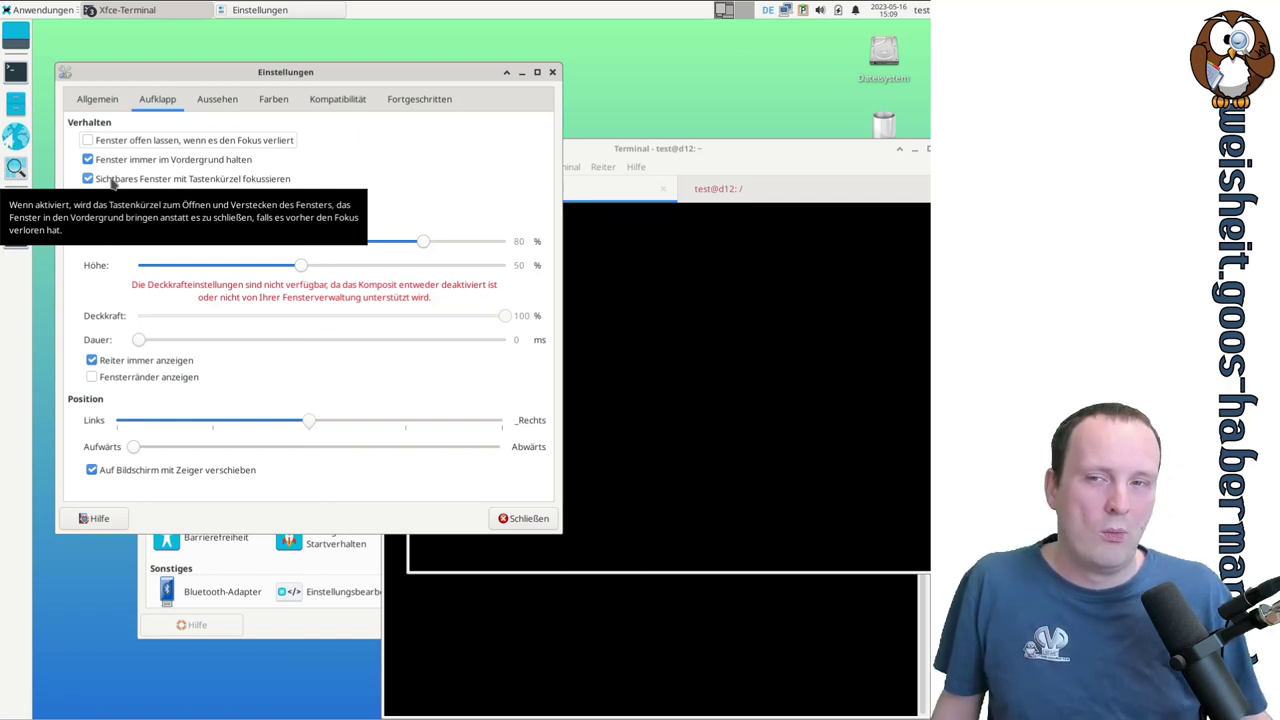
left_click(630, 148)
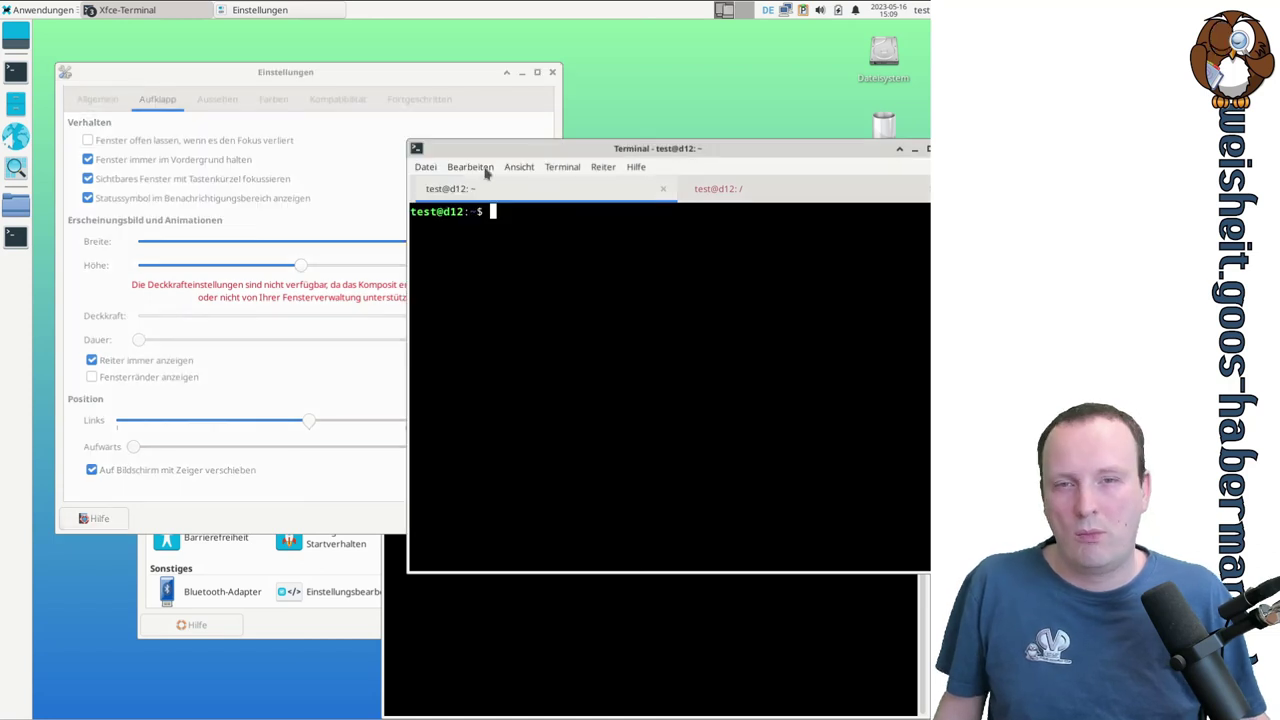
- Open an additional terminal window from the two-tab terminal and move it over the preferences and the existing terminals
left_click(430, 172)
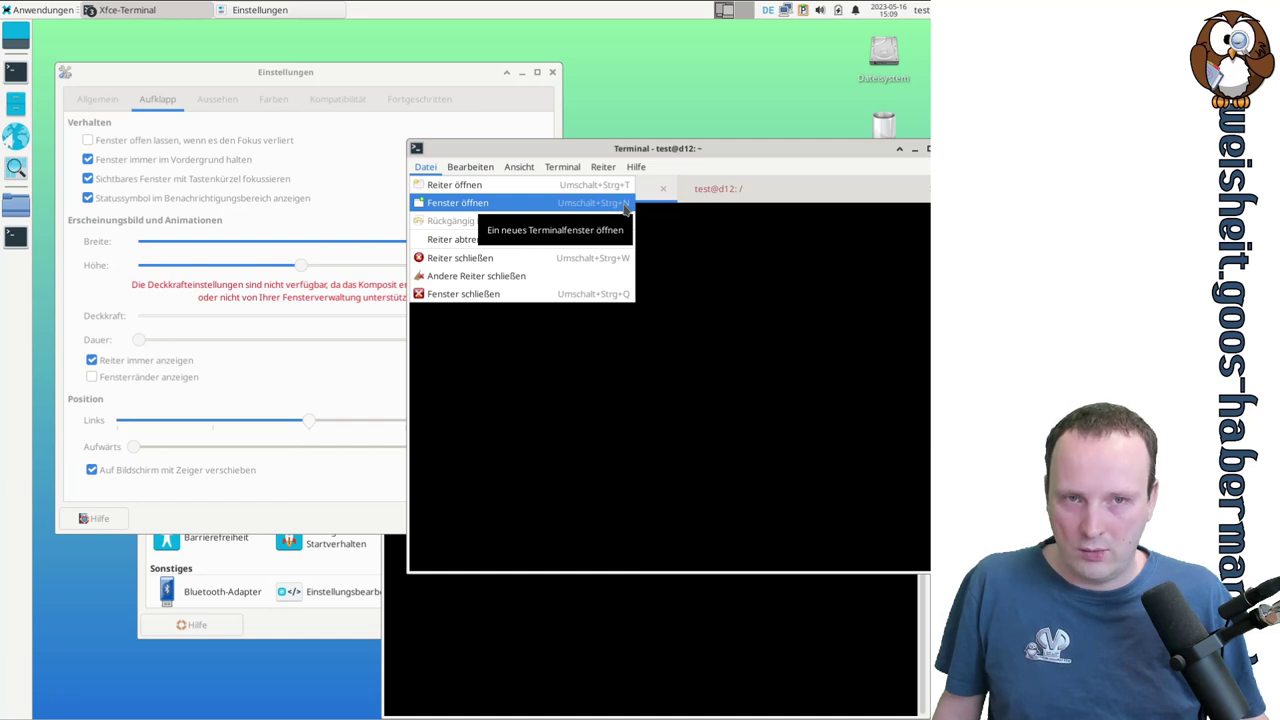
left_click(720, 158)
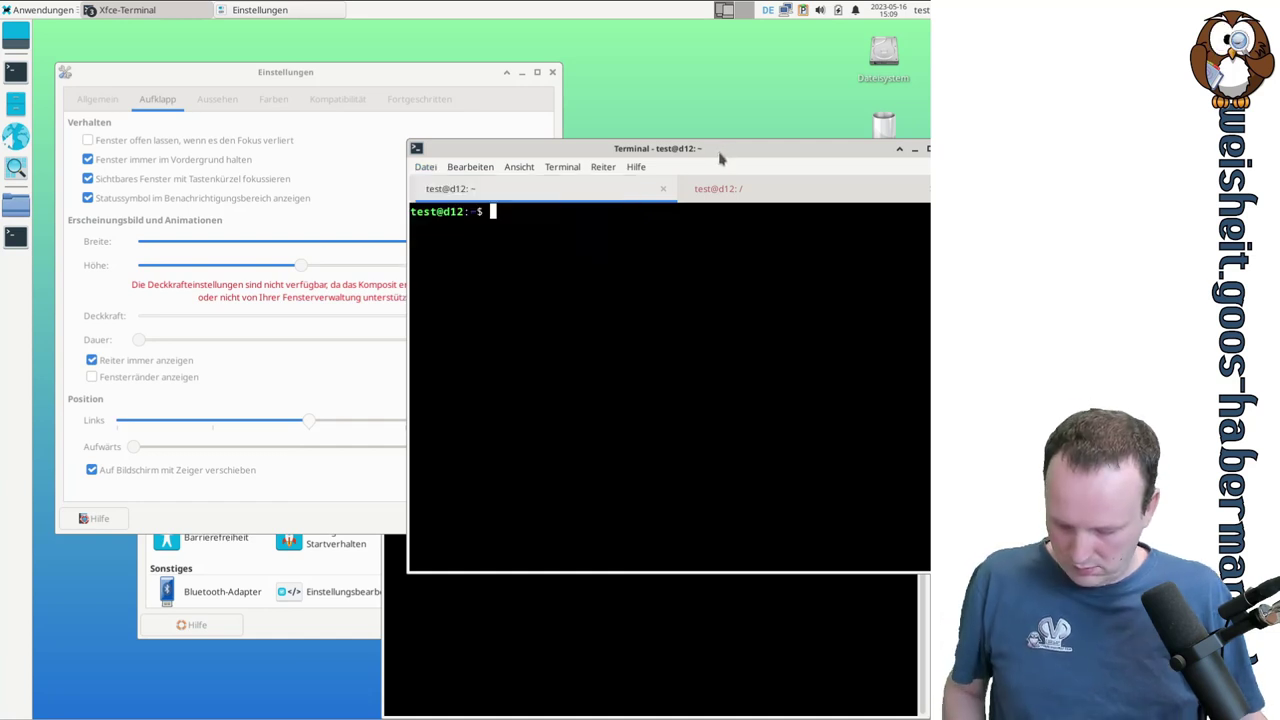
type("x")
key("F12")
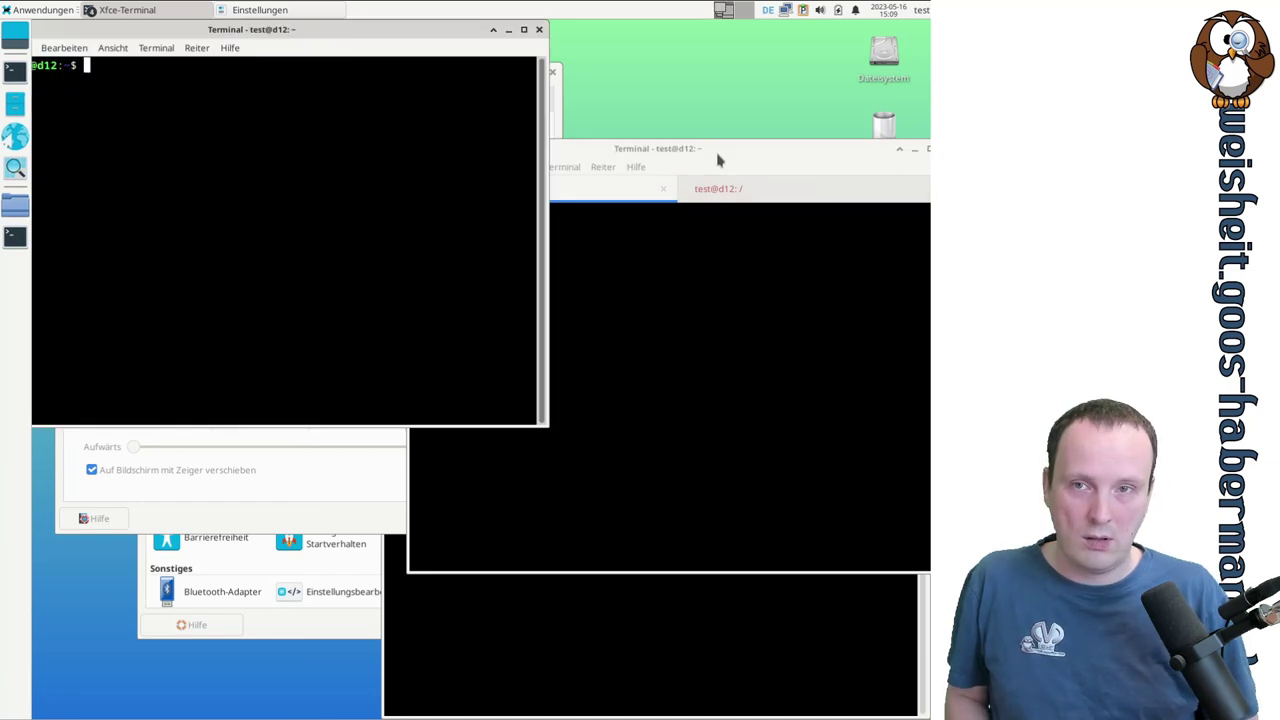
left_click_drag(271, 28, 531, 231)
left_click(279, 251)
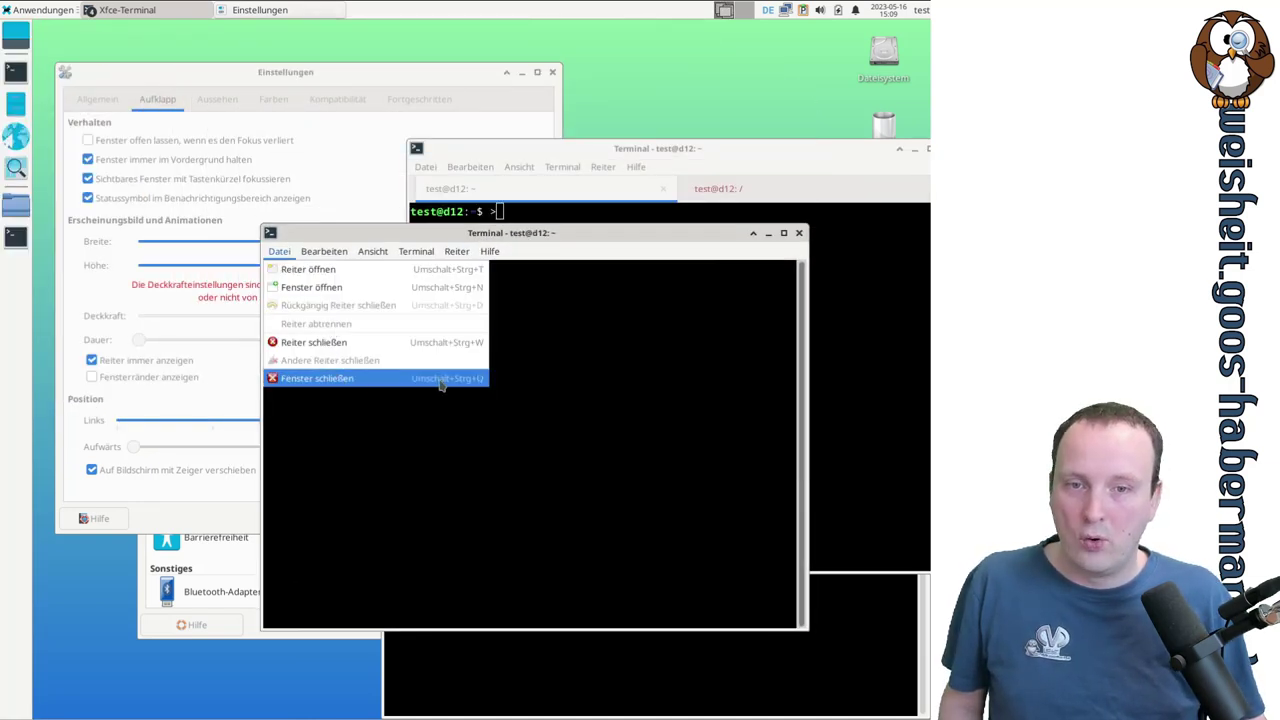
left_click(630, 364)
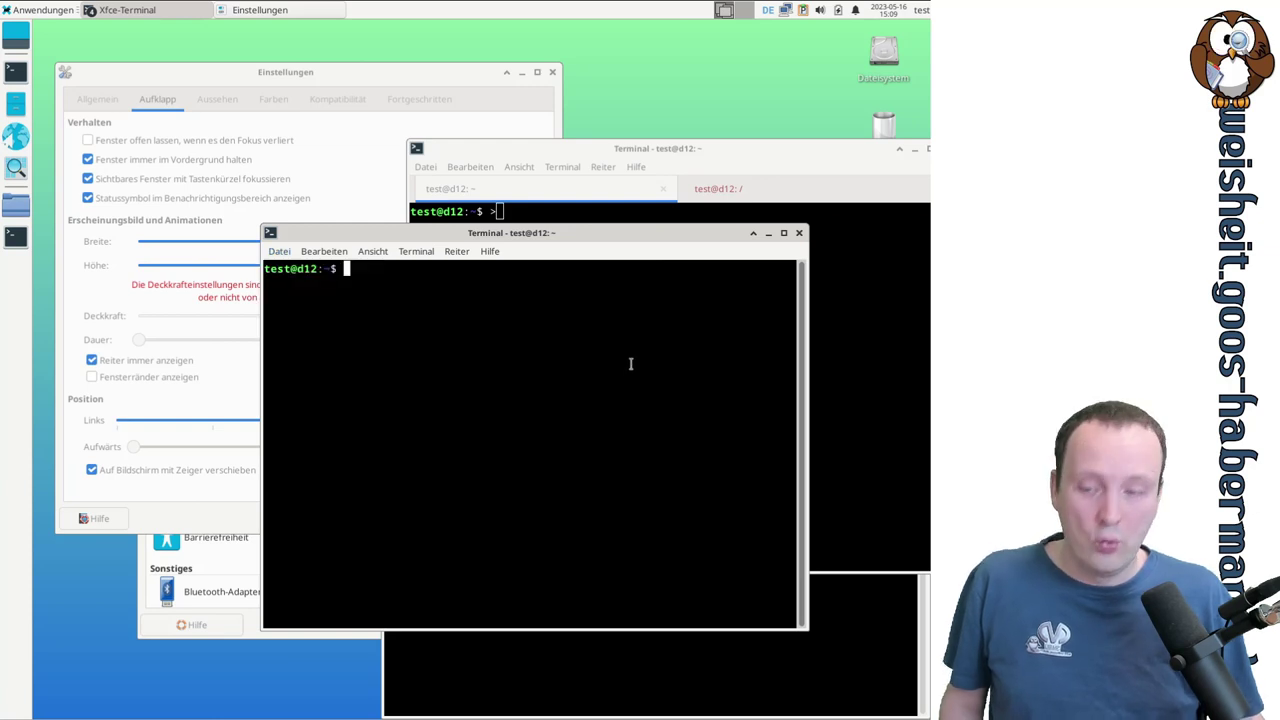
- Examine the preference "Sichtbares Fenster mit Tastenkürzel fokussieren" and close the additional terminal window
left_click(366, 70)
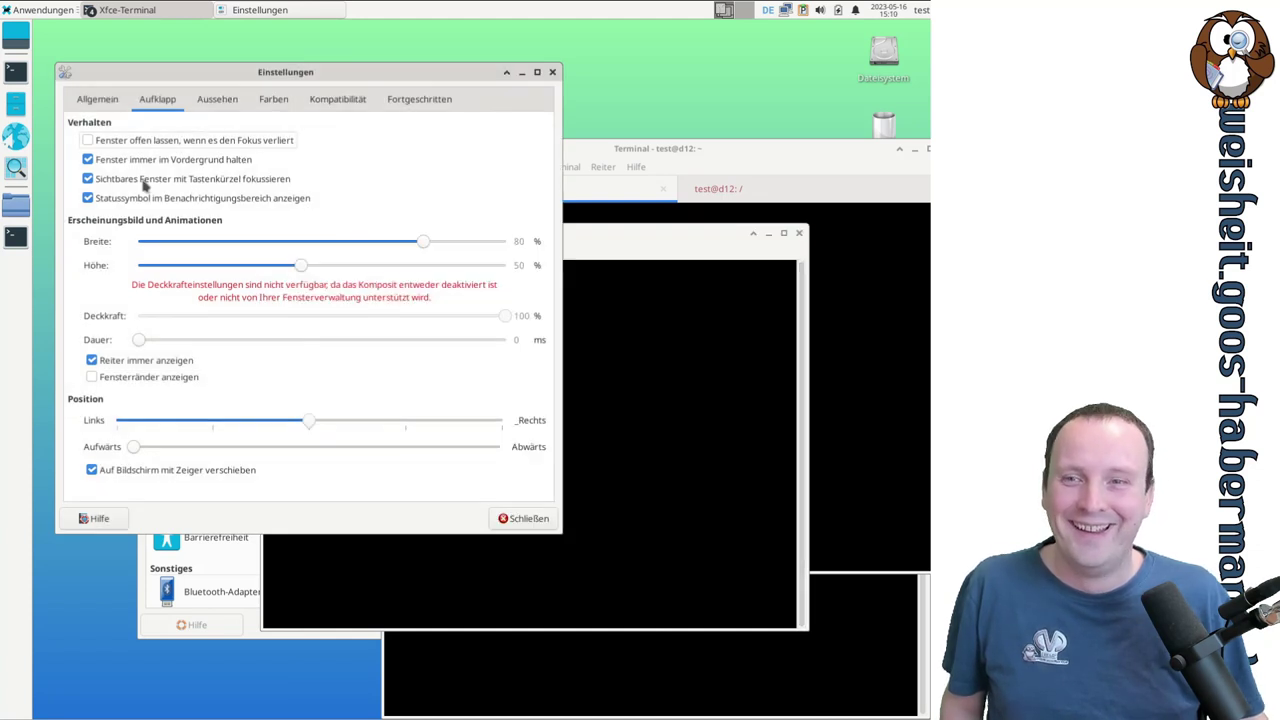
mouse_move(144, 184)
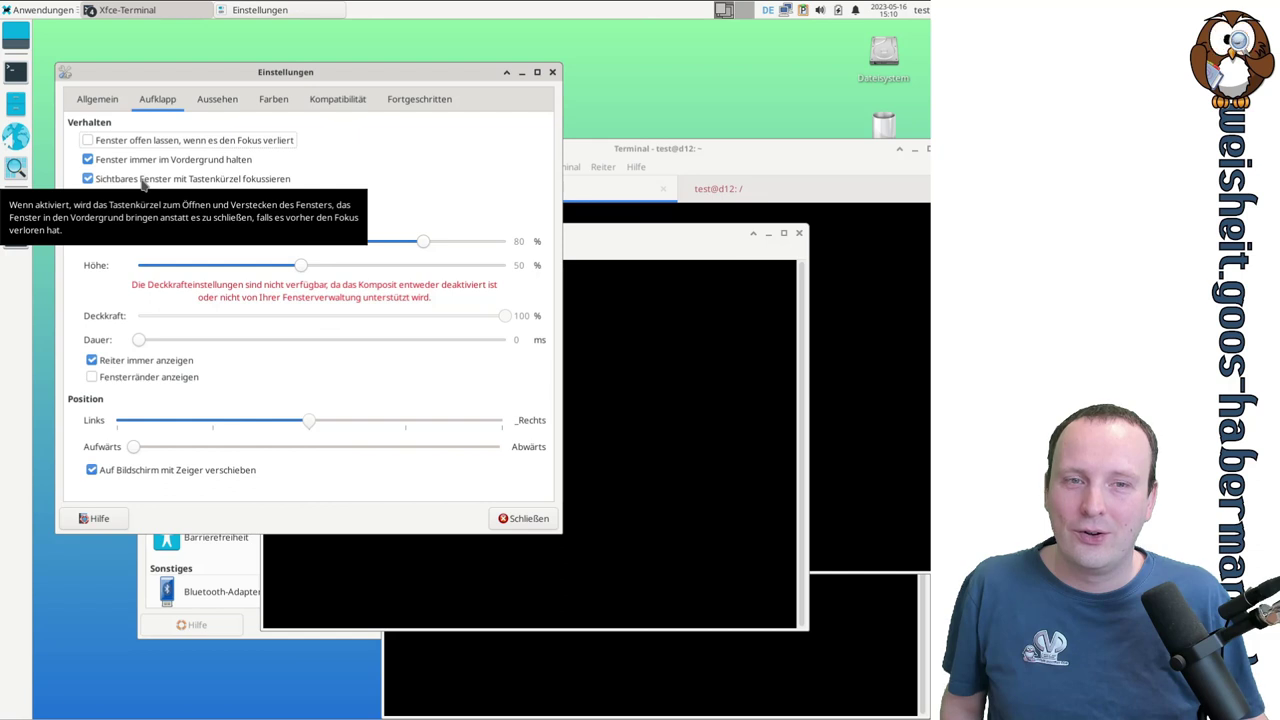
left_click(628, 243)
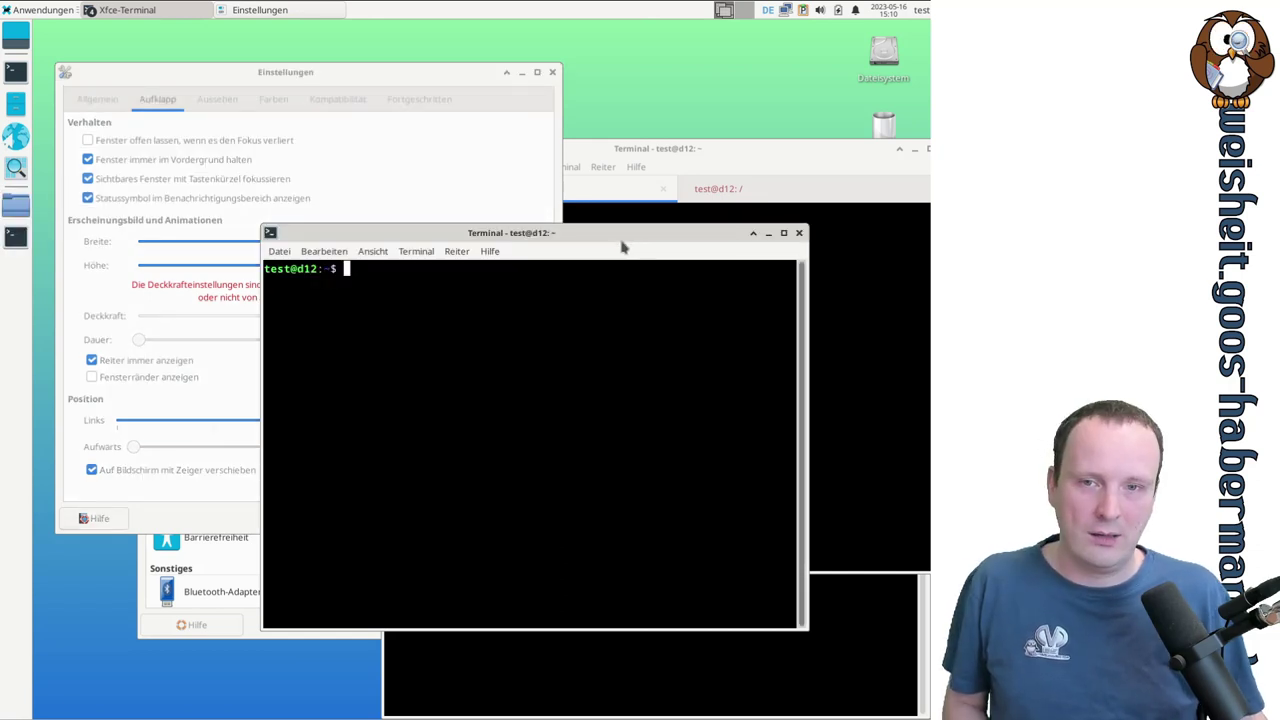
key("ctrl+d")
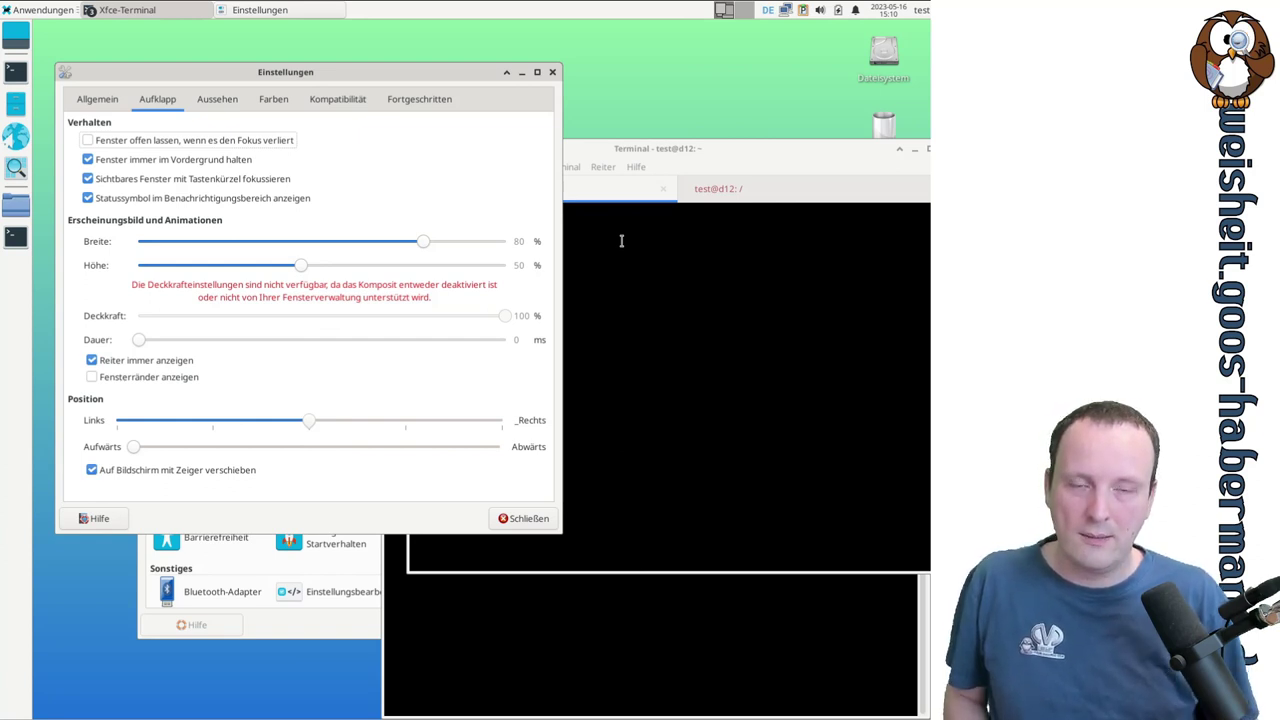
- Open one more terminal window from the two-tab terminal, move it towards the middle of the desktop and close it
left_click(710, 156)
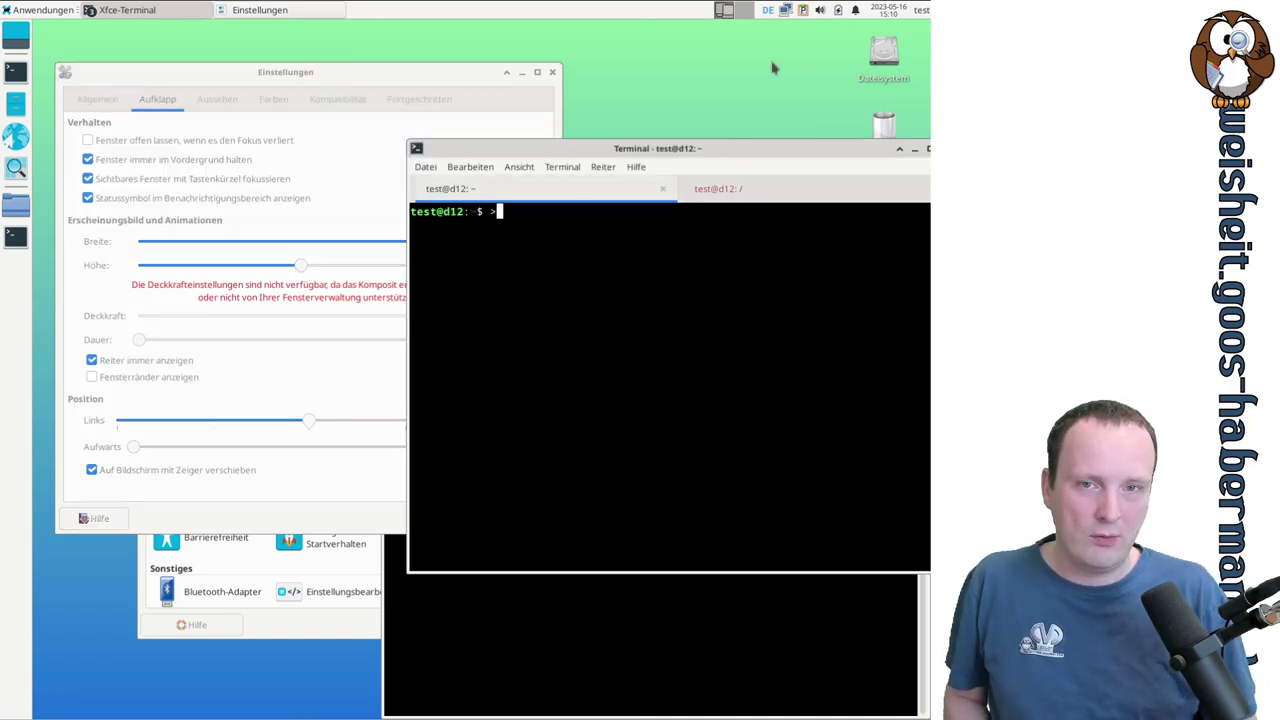
key("F12")
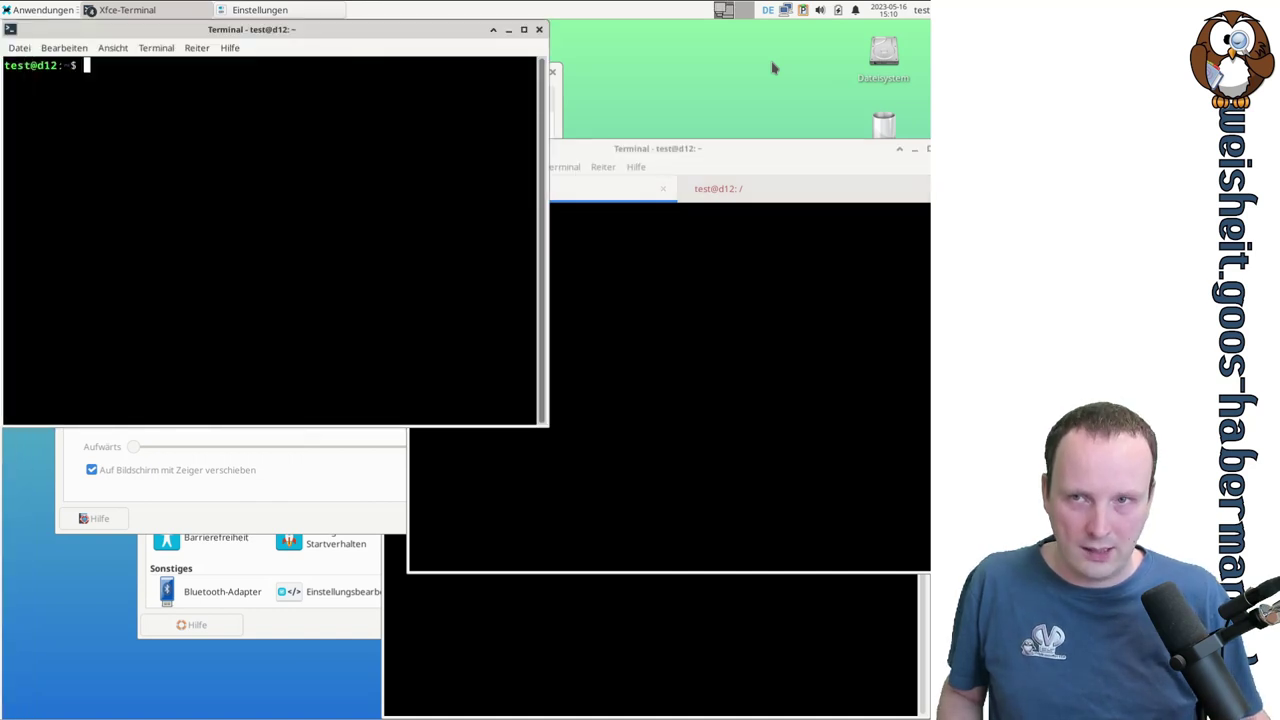
left_click_drag(335, 30, 609, 268)
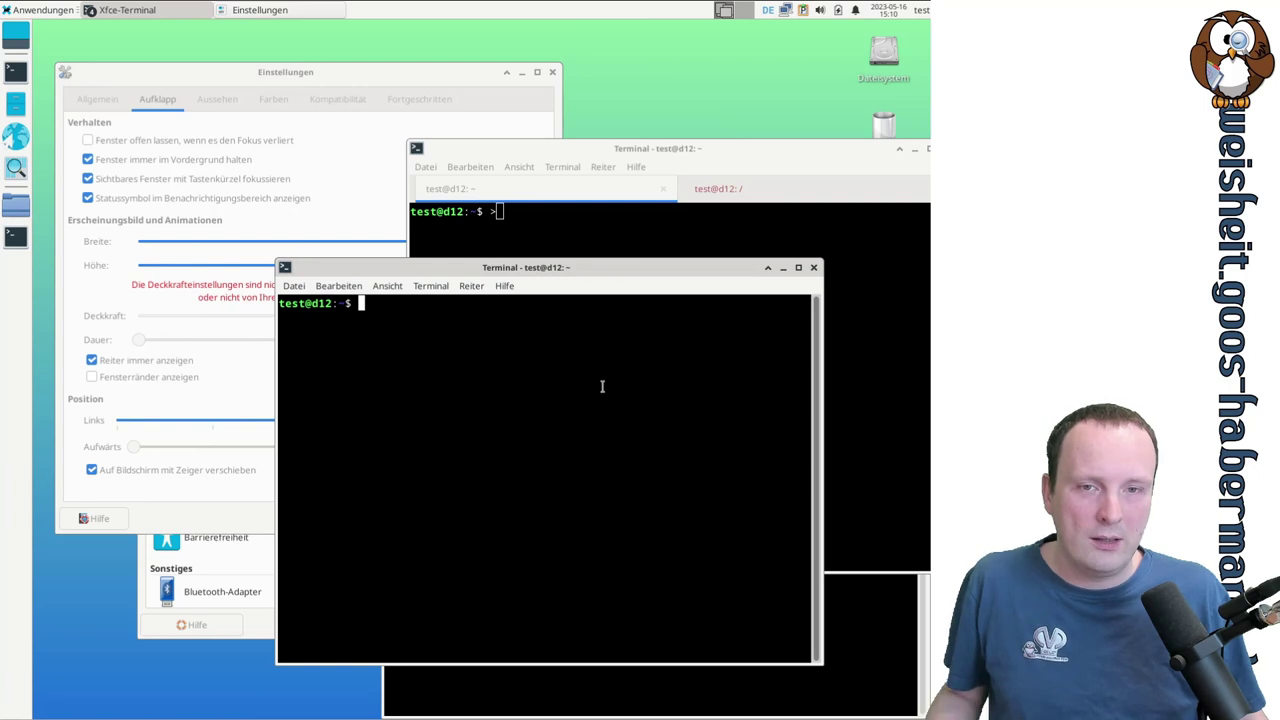
left_click(814, 268)
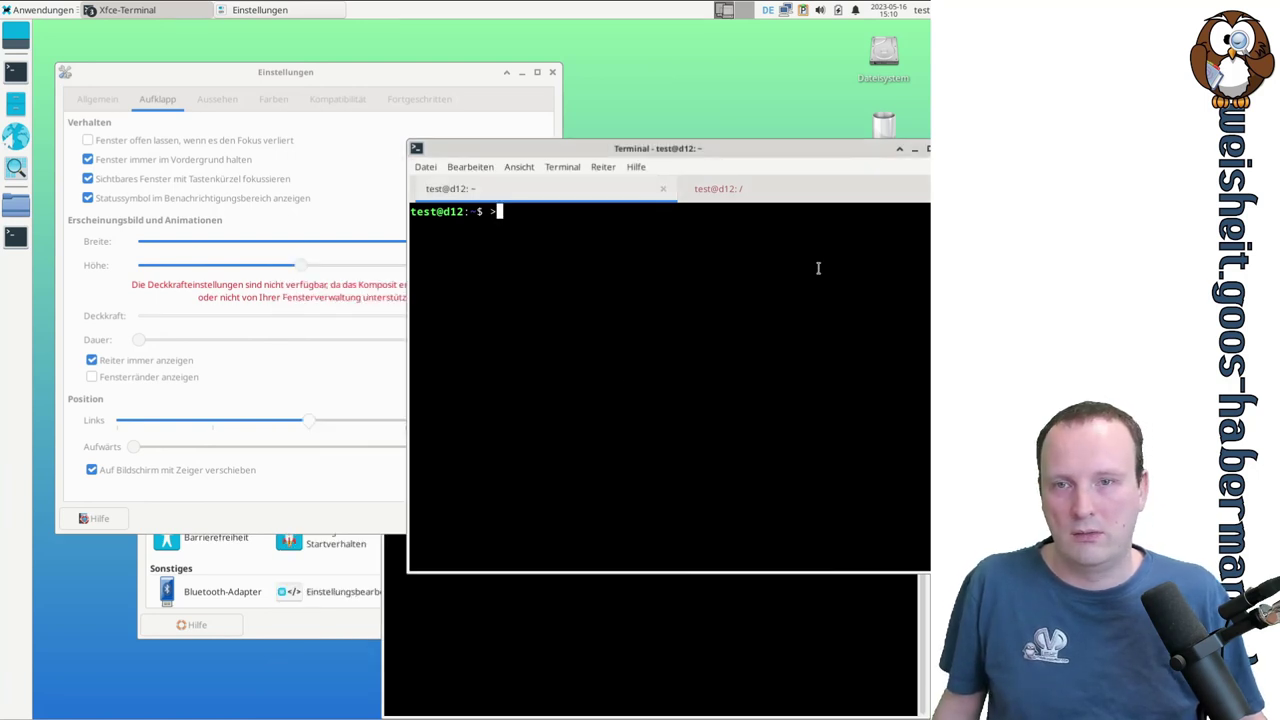
- Read the description of "Sichtbares Fenster mit Tastenkürzel fokussieren" and examine the desktop's notification list
left_click(360, 82)
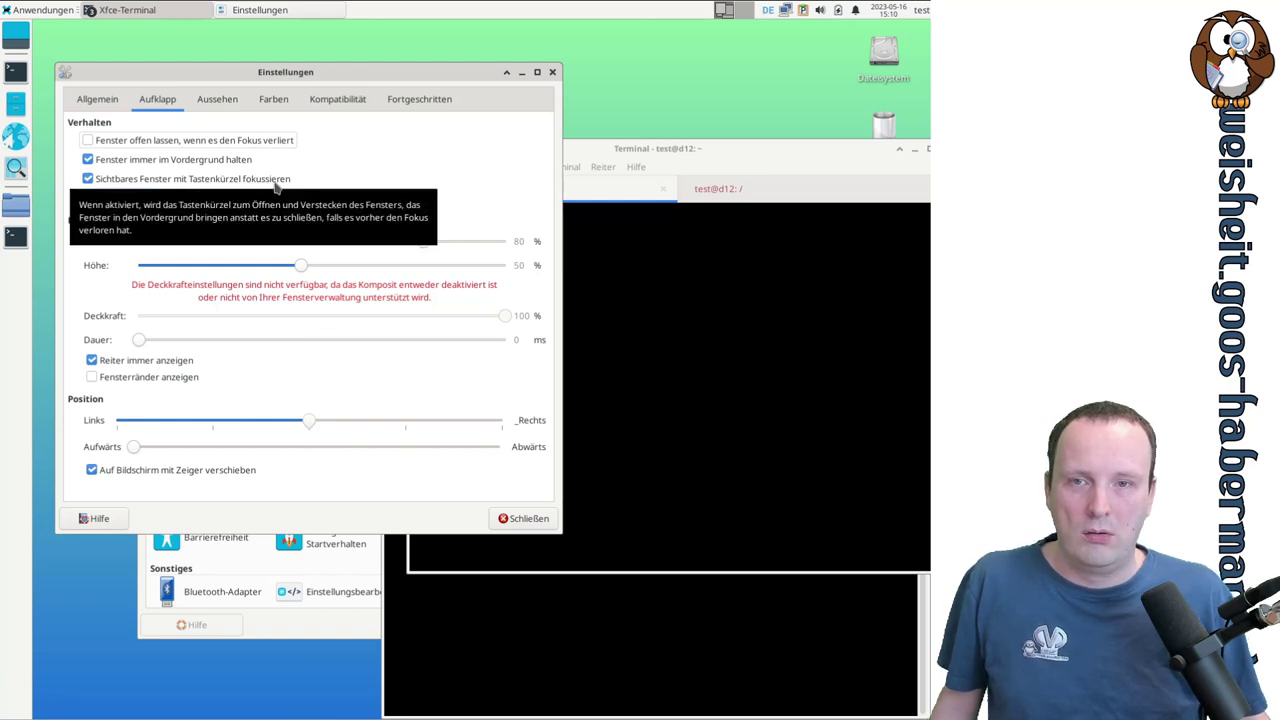
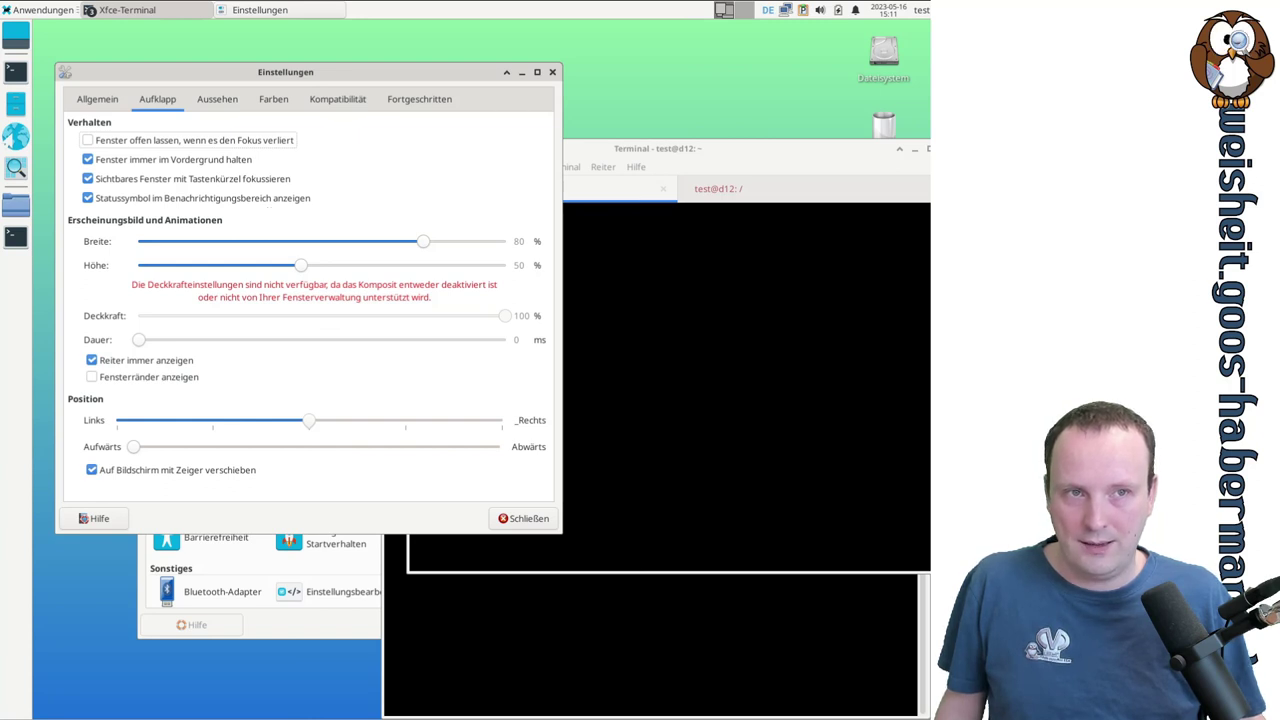
left_click(856, 10)
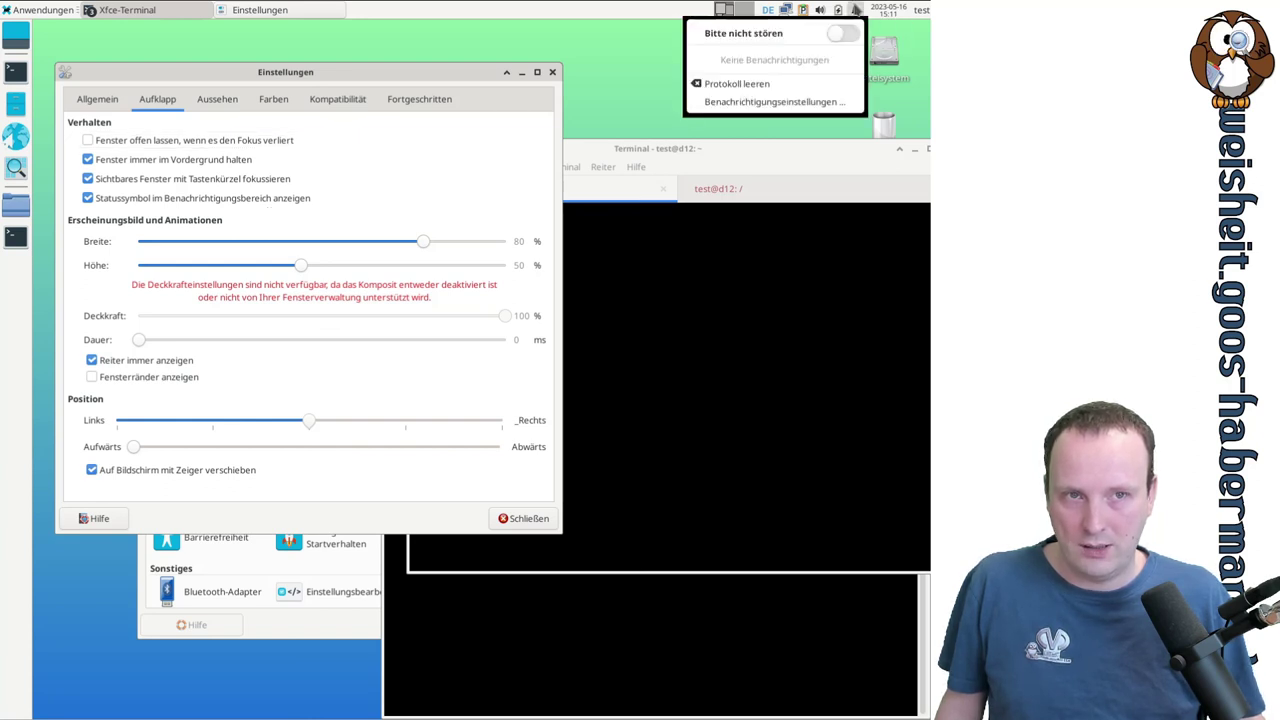
left_click(857, 10)
left_click(753, 173)
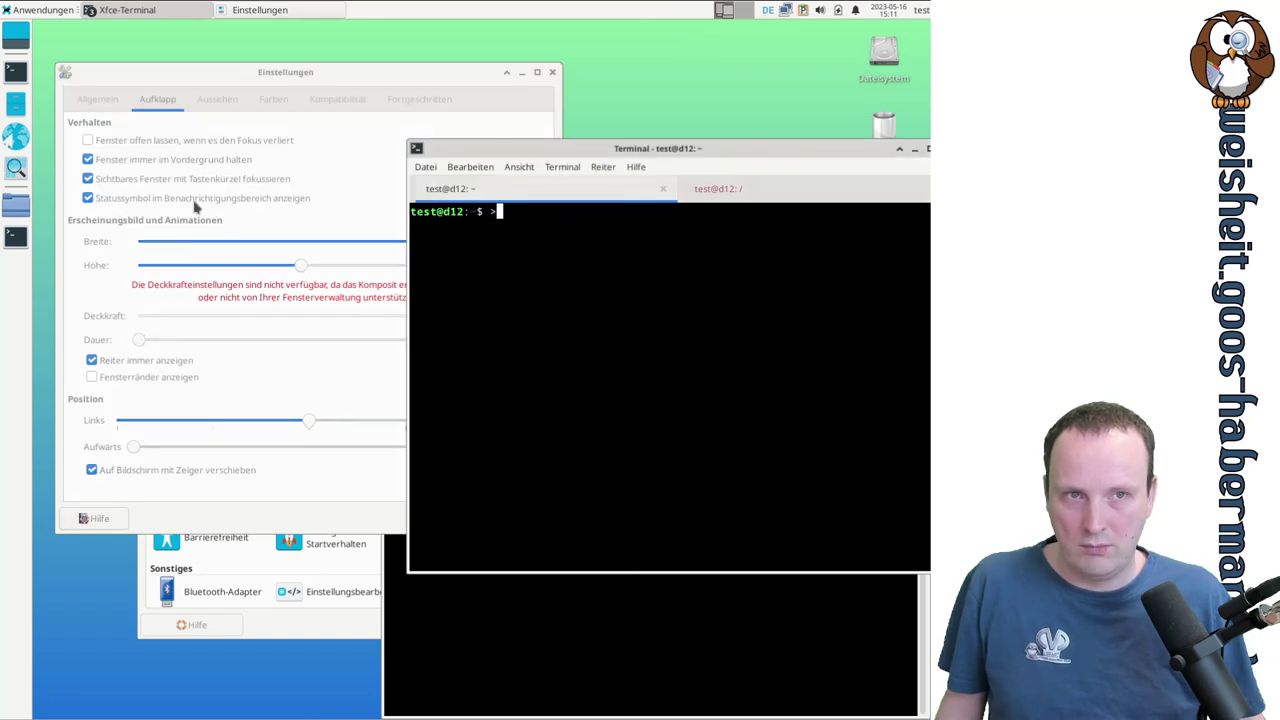
- Test "Statussymbol im Benachrichtigungsbereich anzeigen" off and on, checking the desktop's notifications, and leave it enabled
left_click(140, 200)
left_click(140, 200)
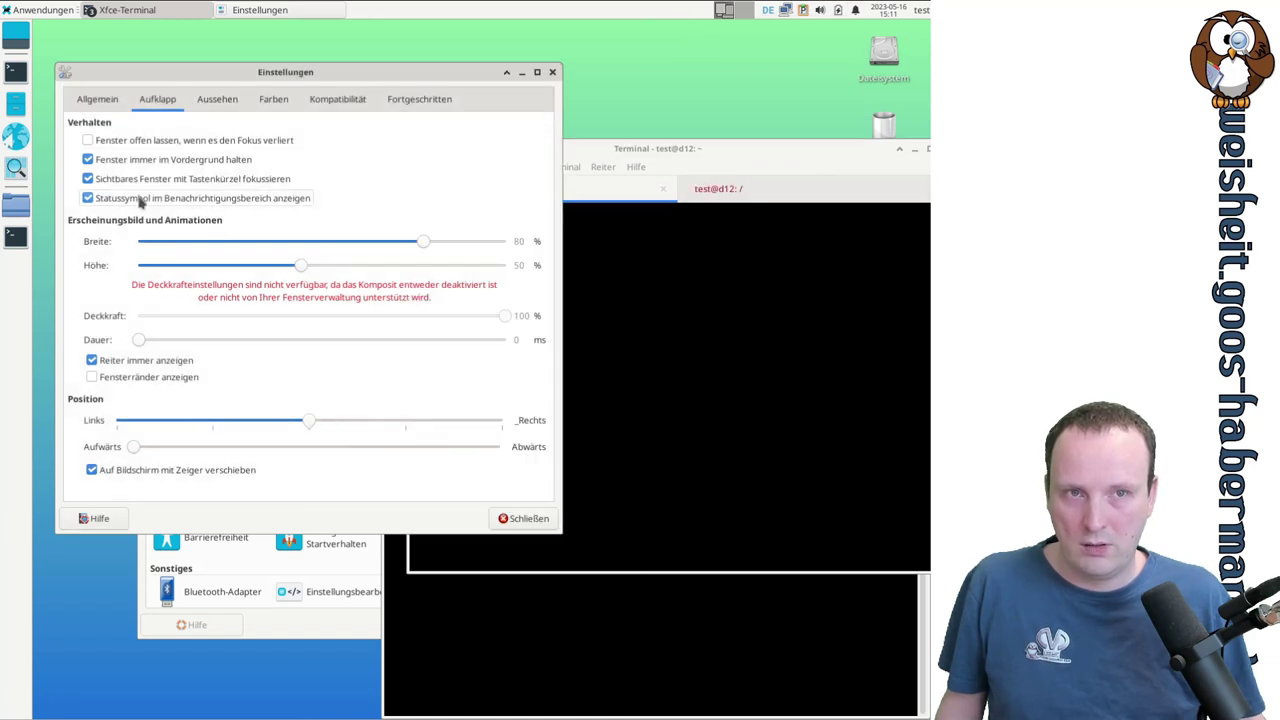
left_click(140, 200)
left_click(140, 200)
left_click(140, 200)
left_click(857, 10)
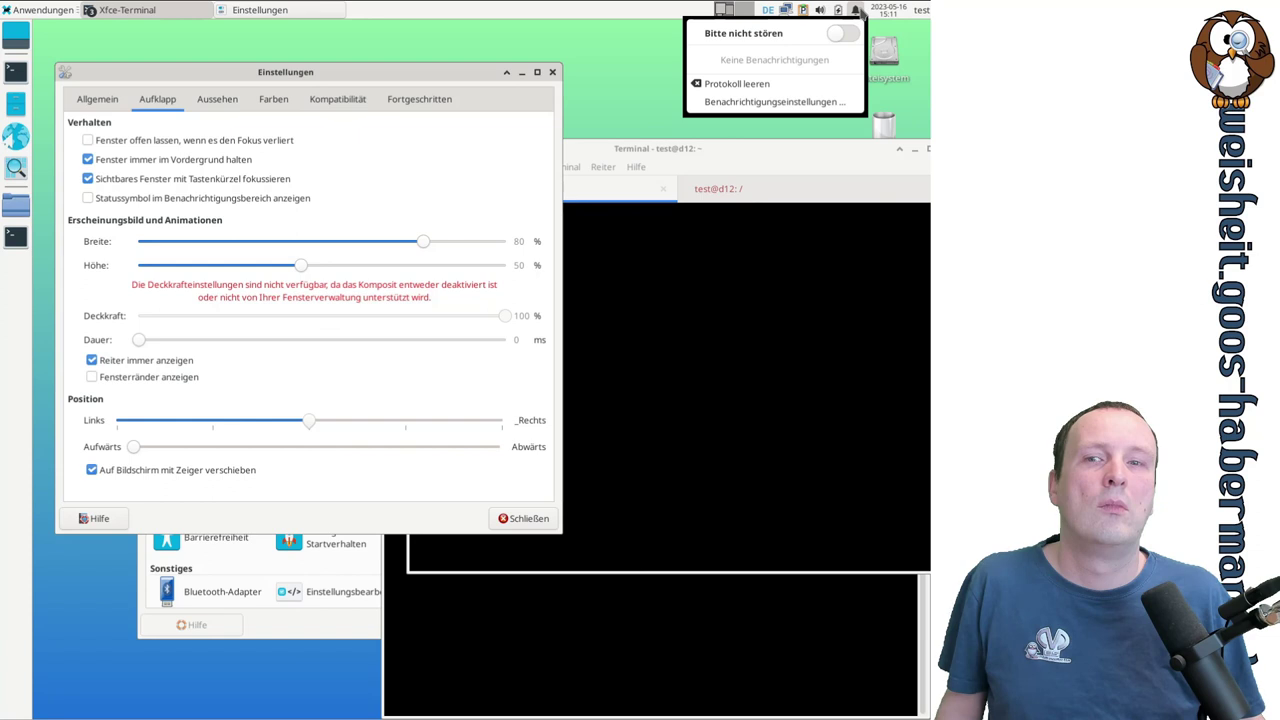
left_click(857, 10)
left_click(264, 198)
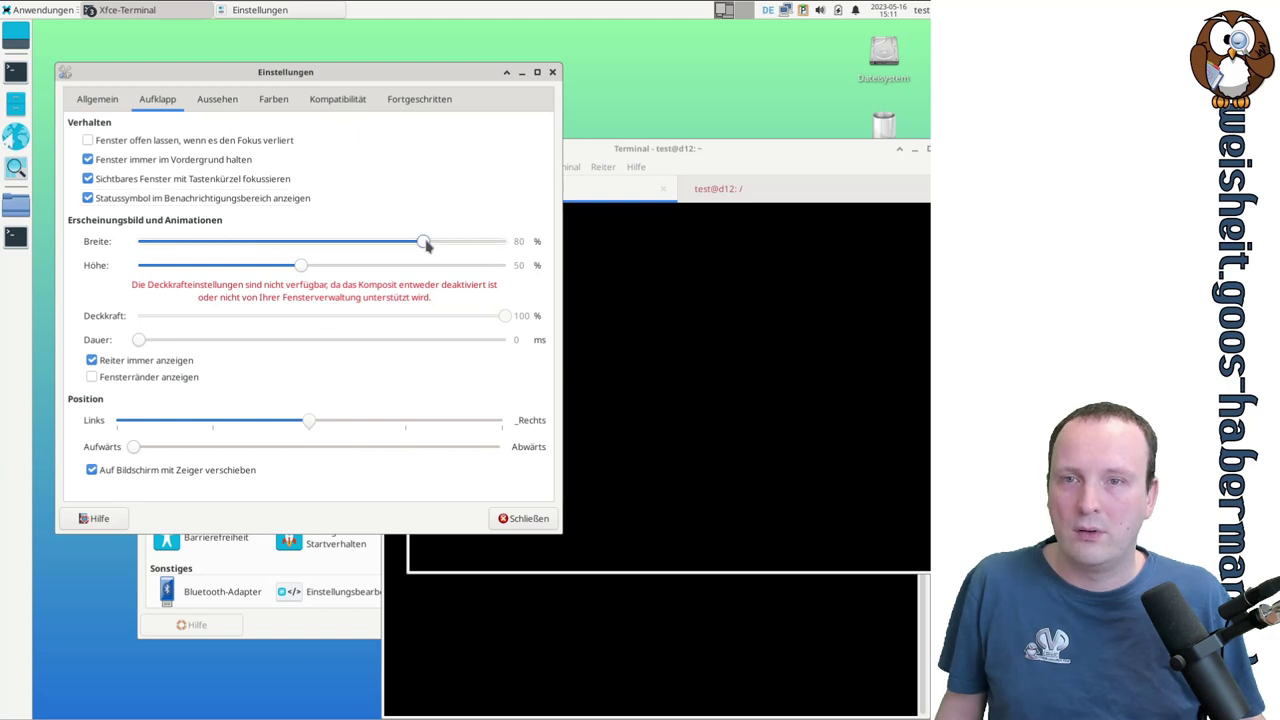
- Set the drop-down window's Breite to 100 % and its Höhe to 96 %
mouse_move(427, 245)
left_mouse_down()
mouse_move(414, 245)
mouse_move(429, 245)
left_mouse_up()
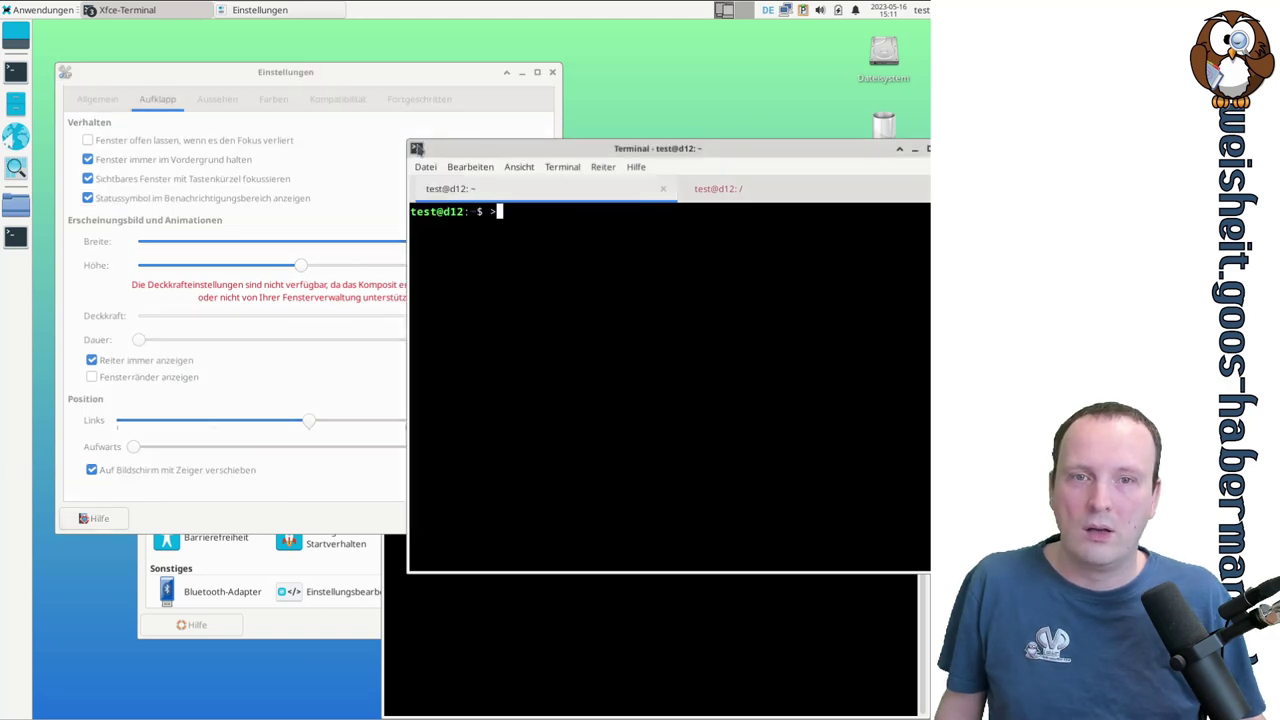
left_click(417, 149)
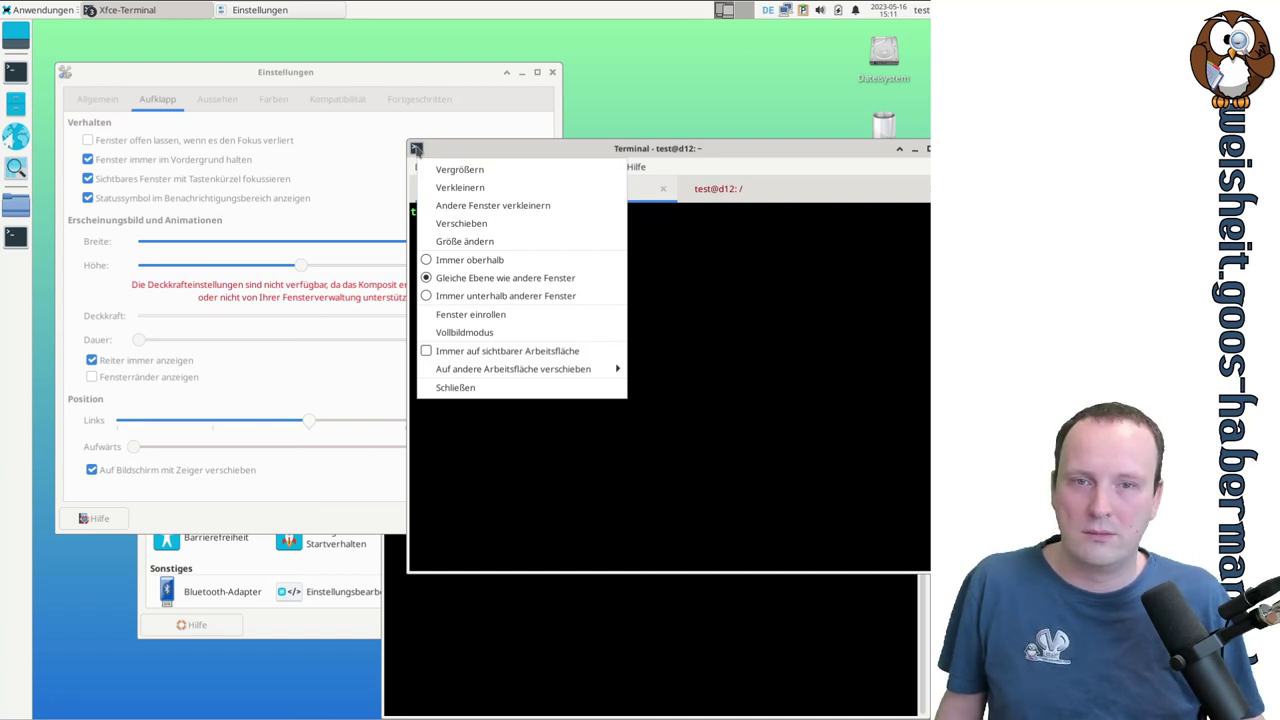
left_click(417, 149)
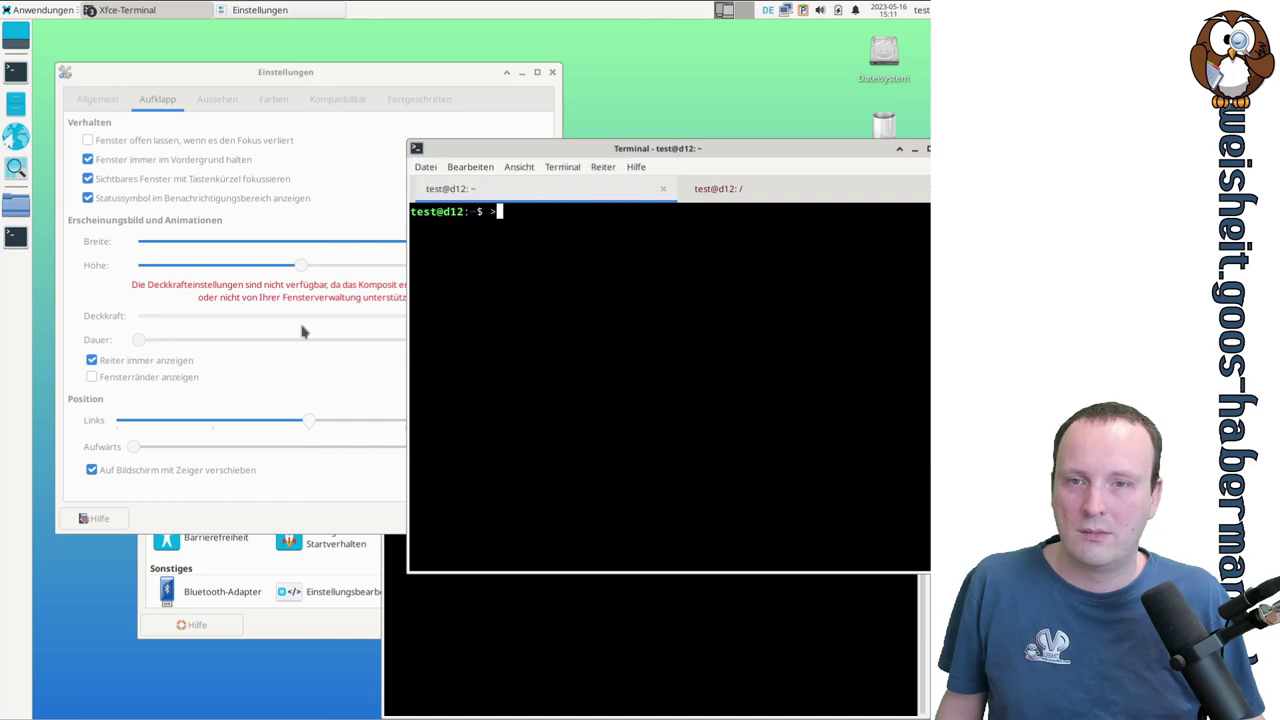
left_click(363, 75)
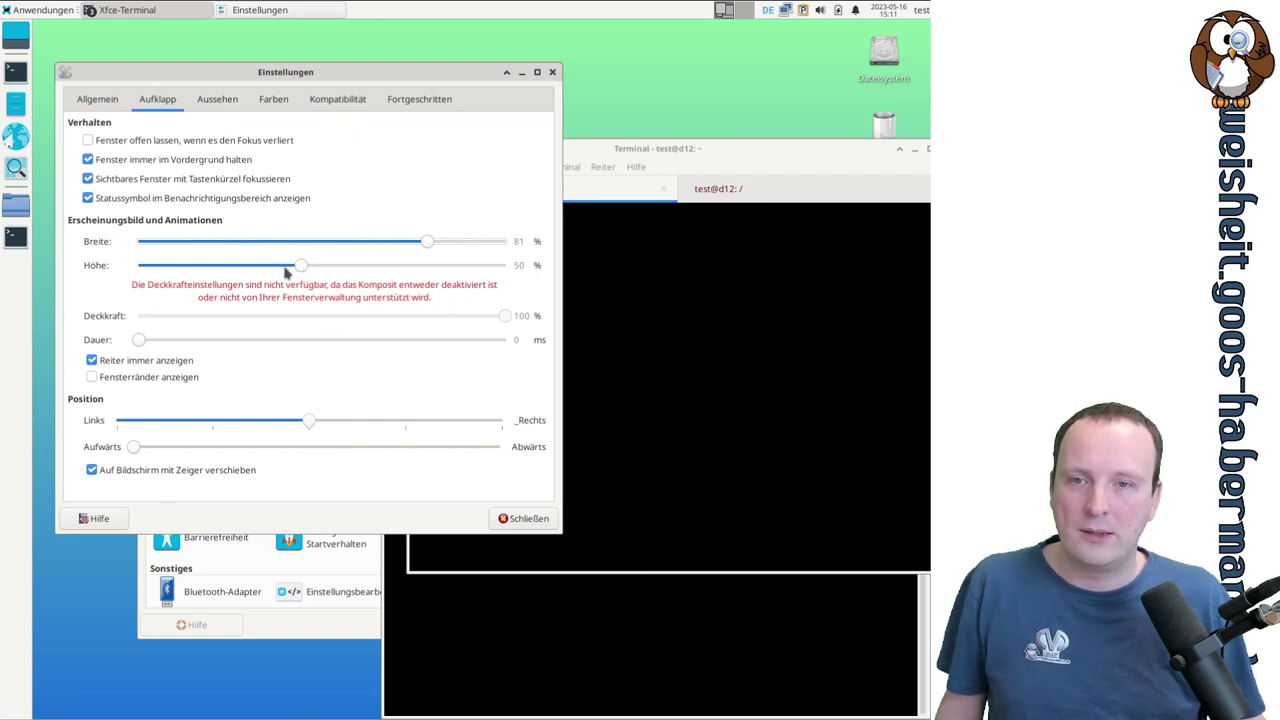
left_click_drag(300, 266, 555, 246)
- Move the two-tab terminal so its window controls are fully in view, and test maximizing and restoring it
left_click(689, 152)
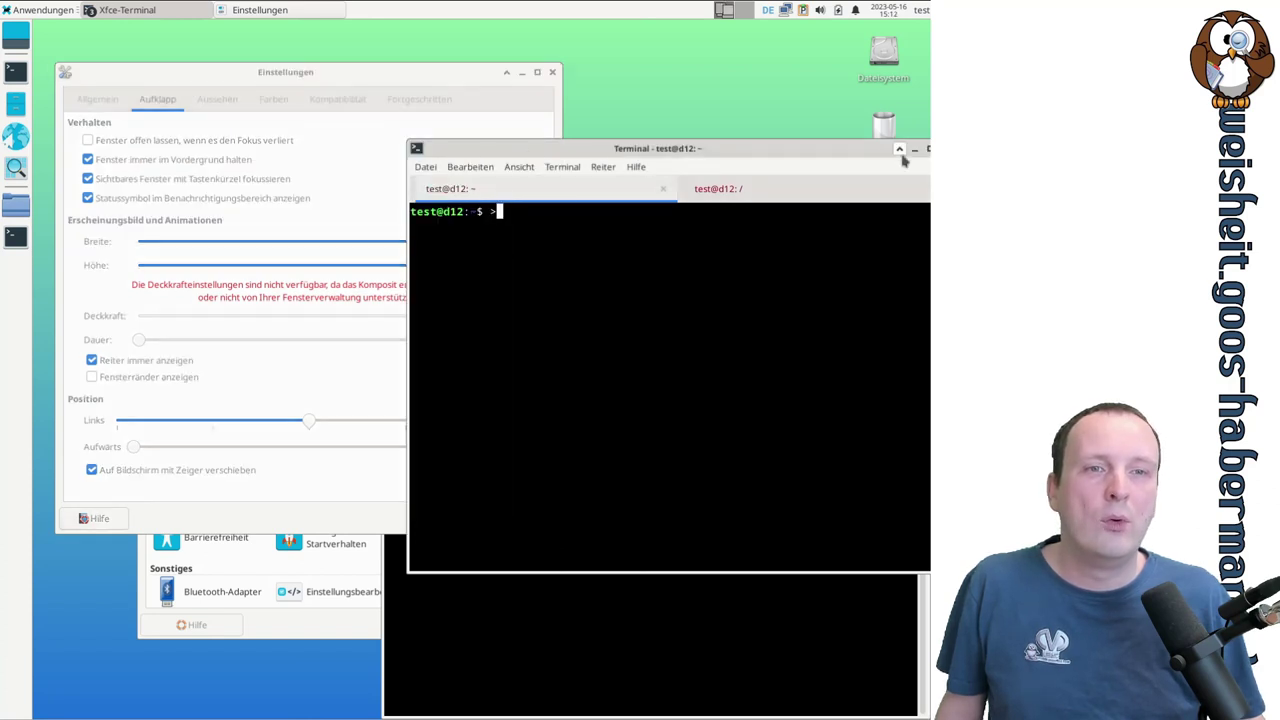
left_click_drag(829, 149, 725, 151)
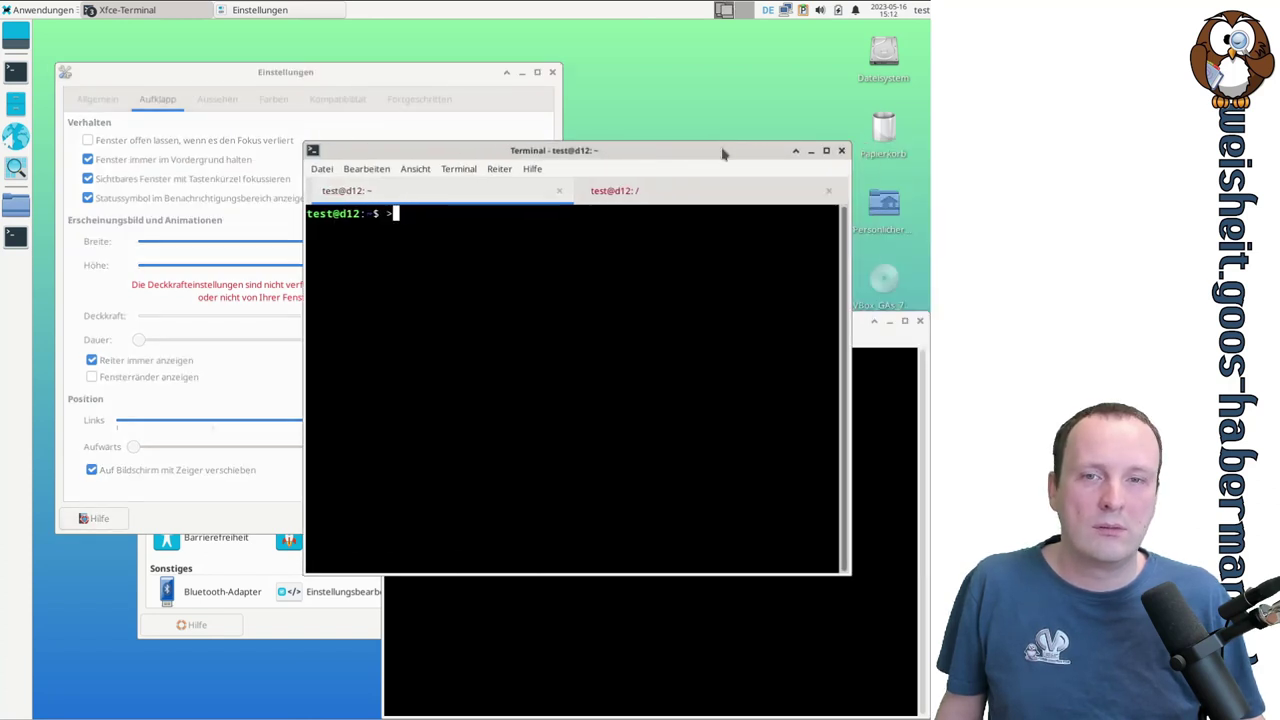
left_click(313, 153)
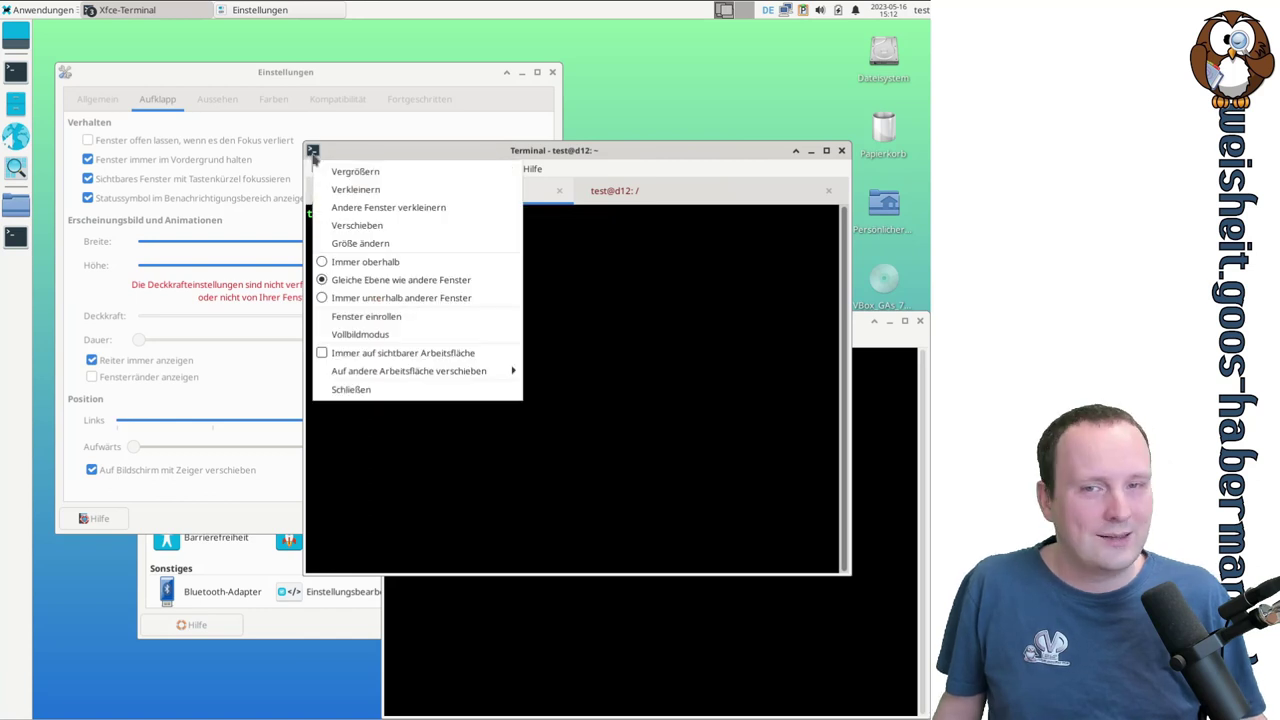
left_click(313, 153)
double_click(553, 152)
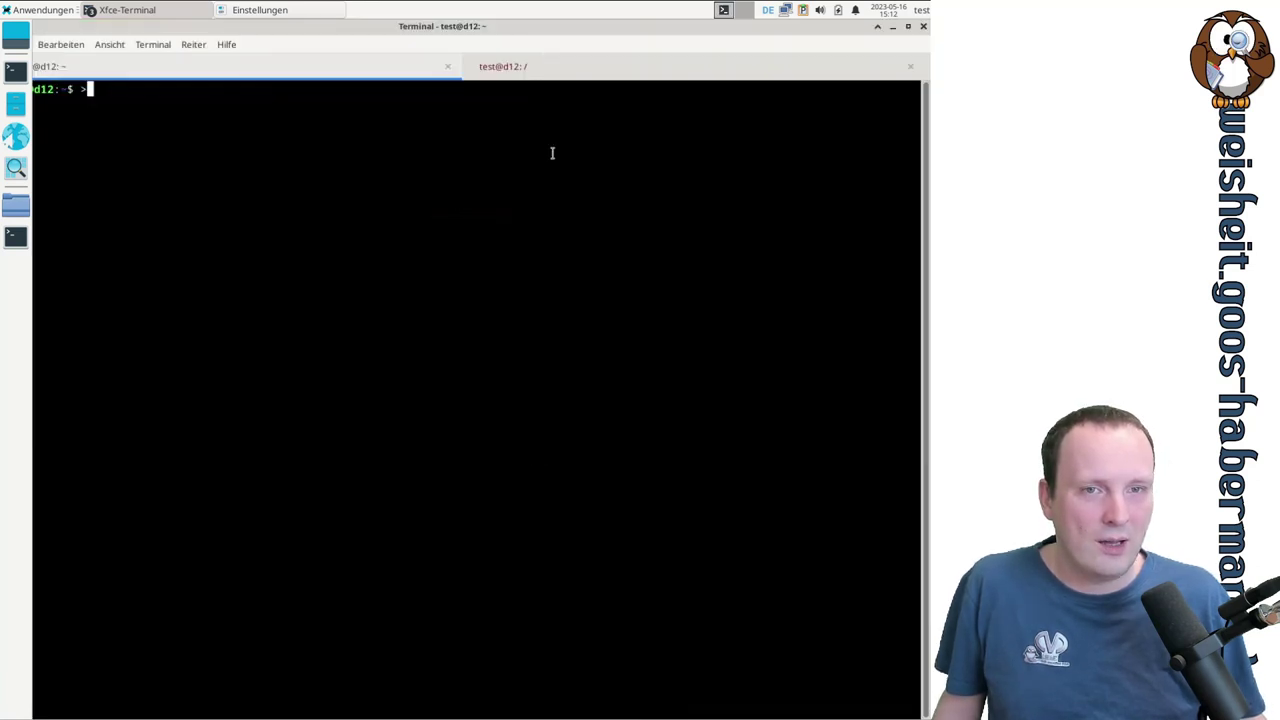
double_click(820, 30)
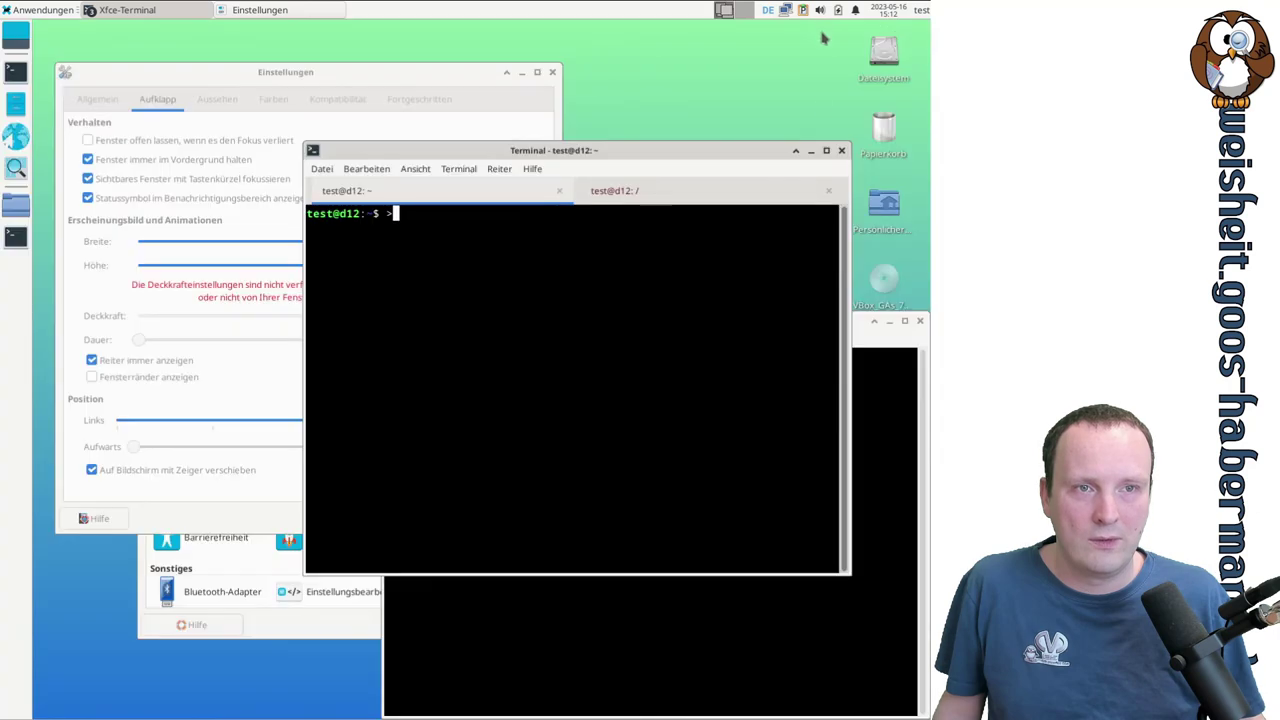
- Roll the two-tab terminal window up and down several times to demonstrate the window's shading control
left_click(796, 151)
left_click(796, 151)
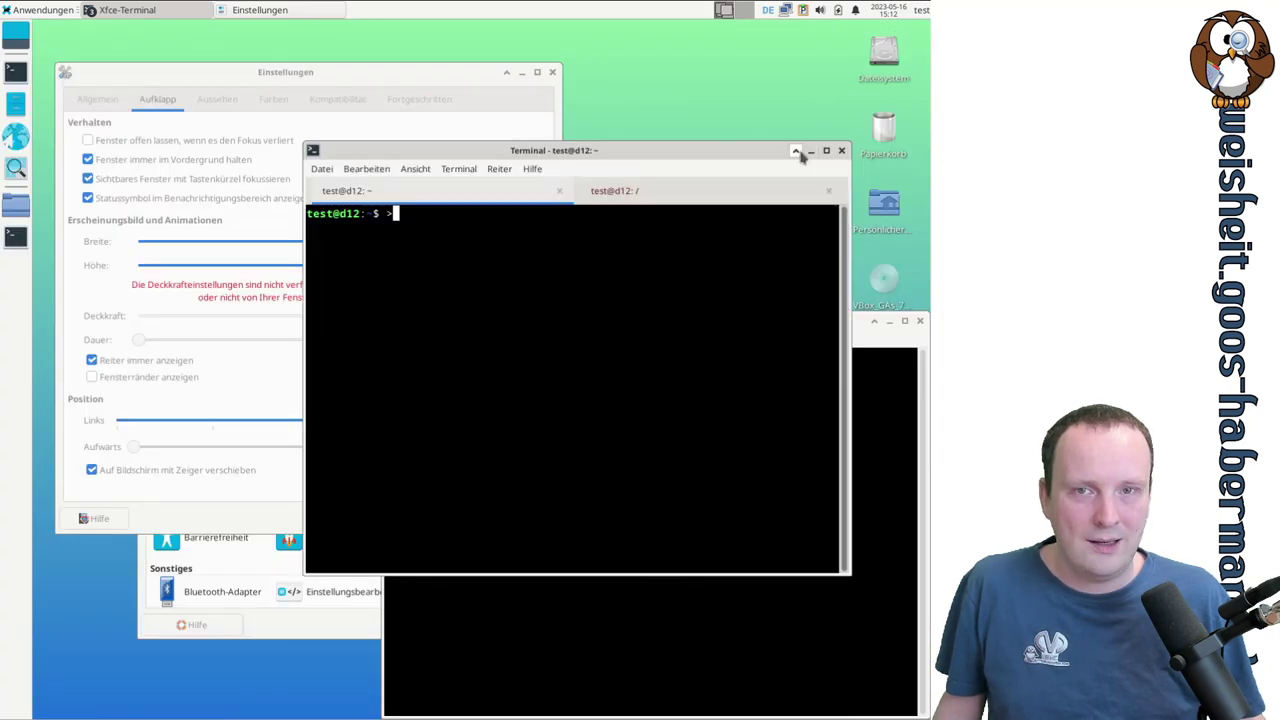
left_click(796, 151)
left_click(796, 151)
left_click(796, 151)
left_click(796, 151)
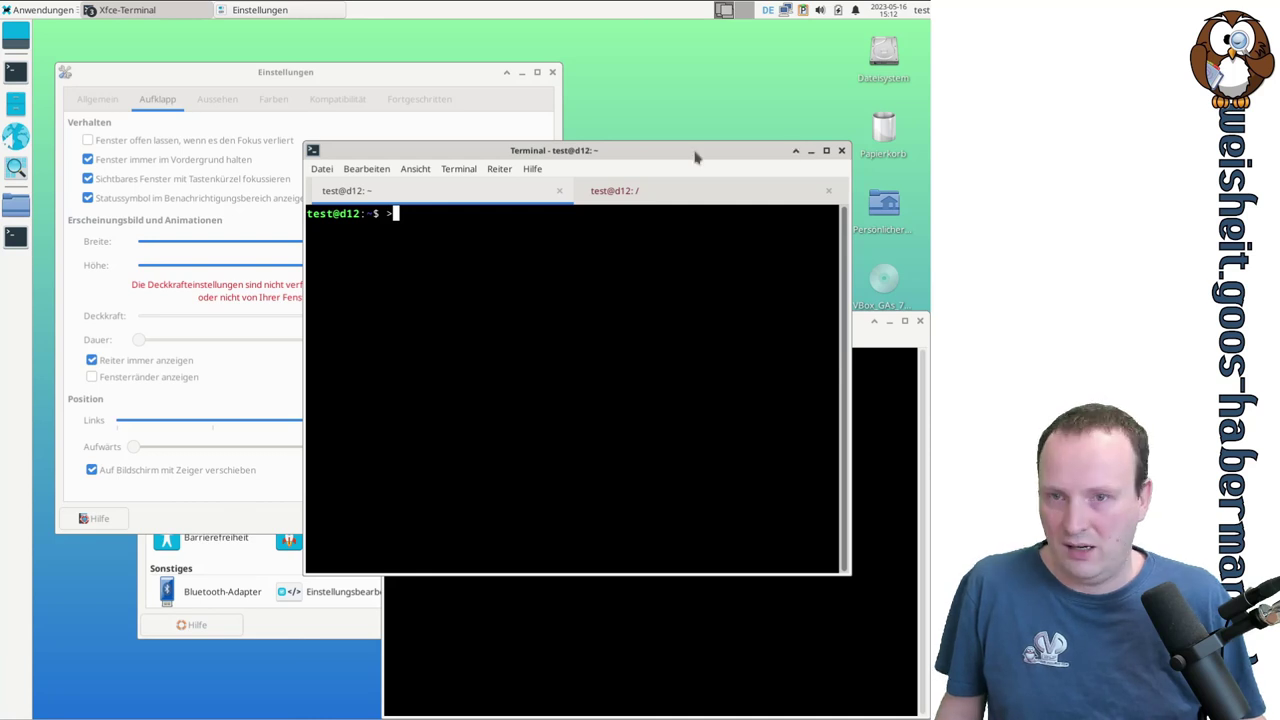
- Disable "Reiter immer anzeigen" for the drop-down window and return the focus to the two-tab terminal
left_click(436, 80)
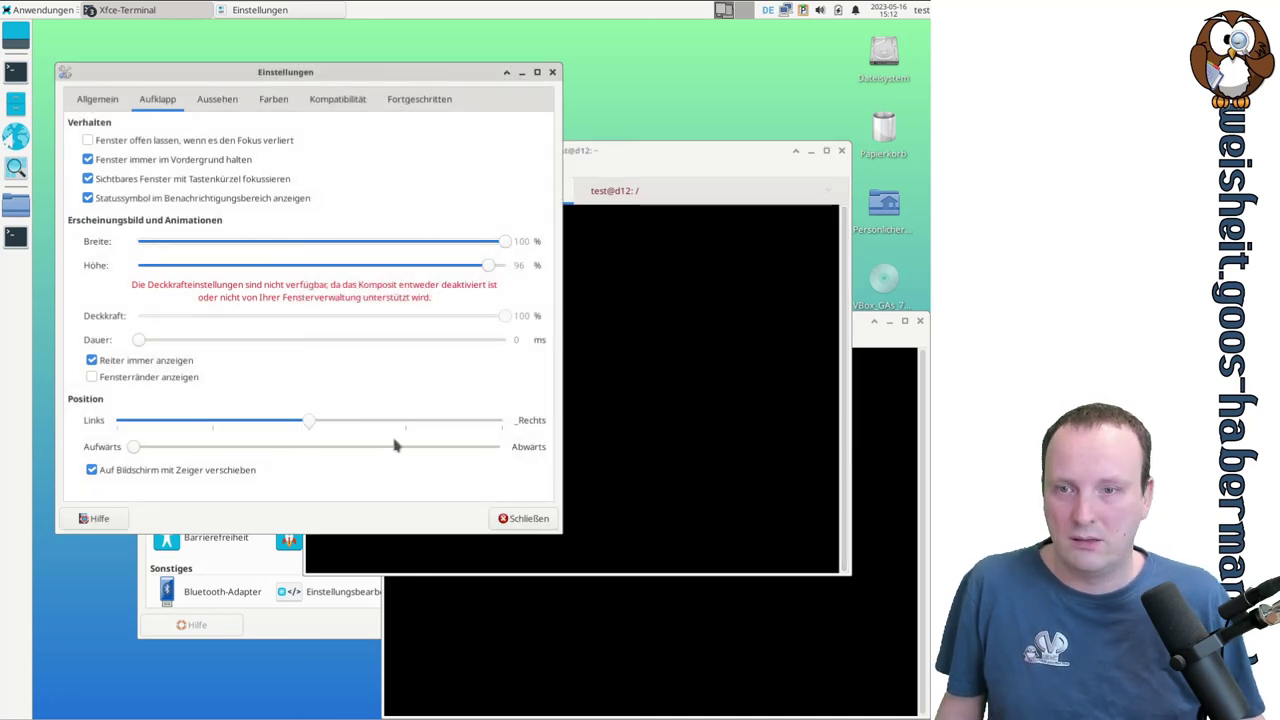
left_click(150, 366)
left_click(667, 148)
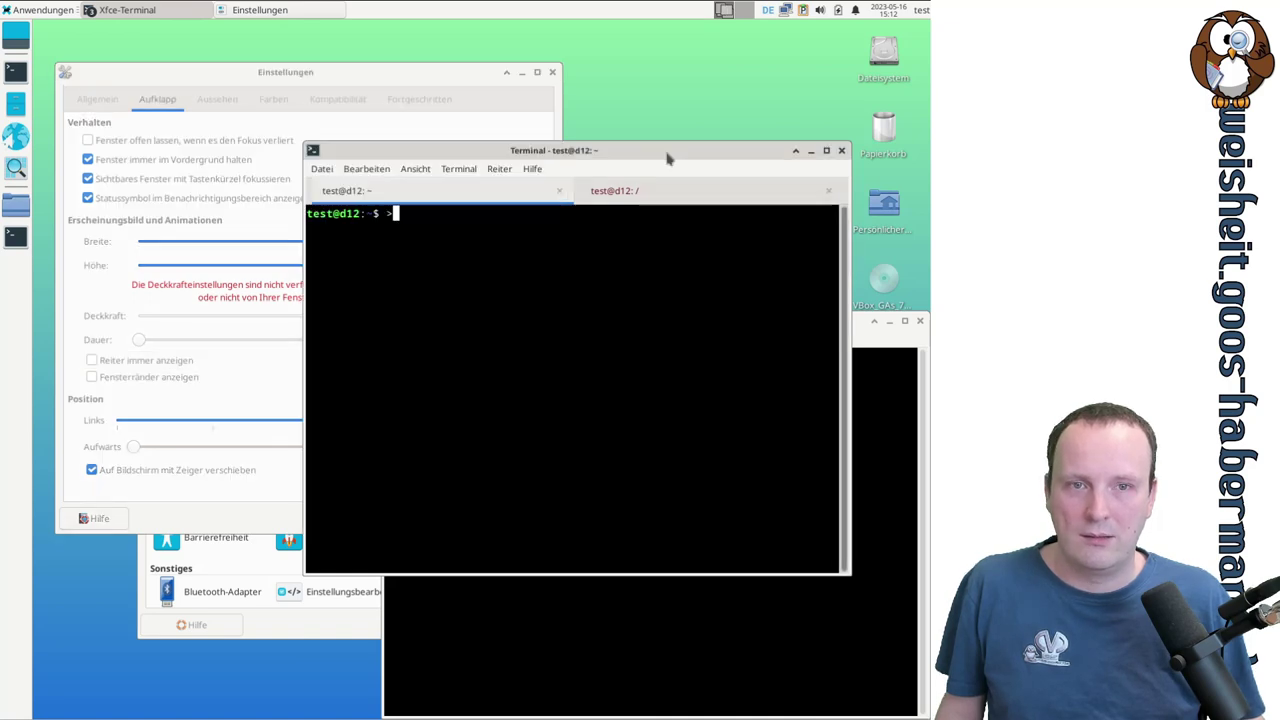
- Close the two-tab terminal window together with all its tabs, and close the other open terminal window
left_click(640, 190)
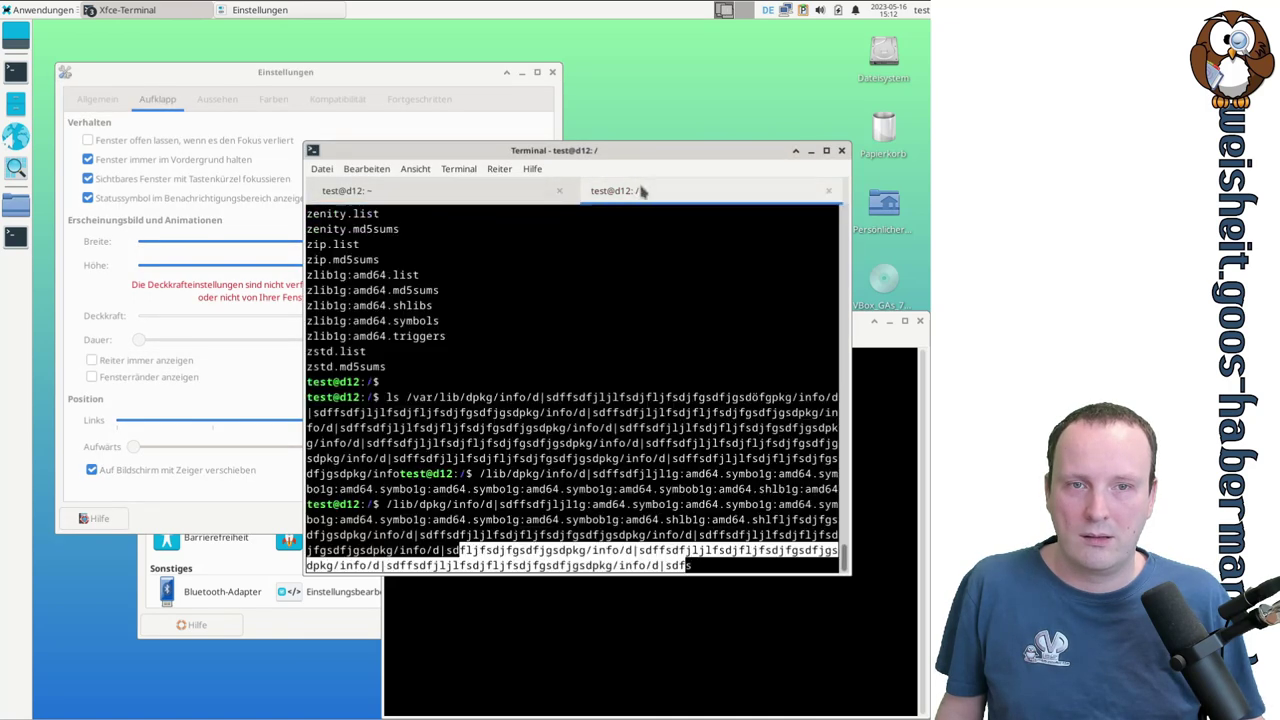
left_click(841, 151)
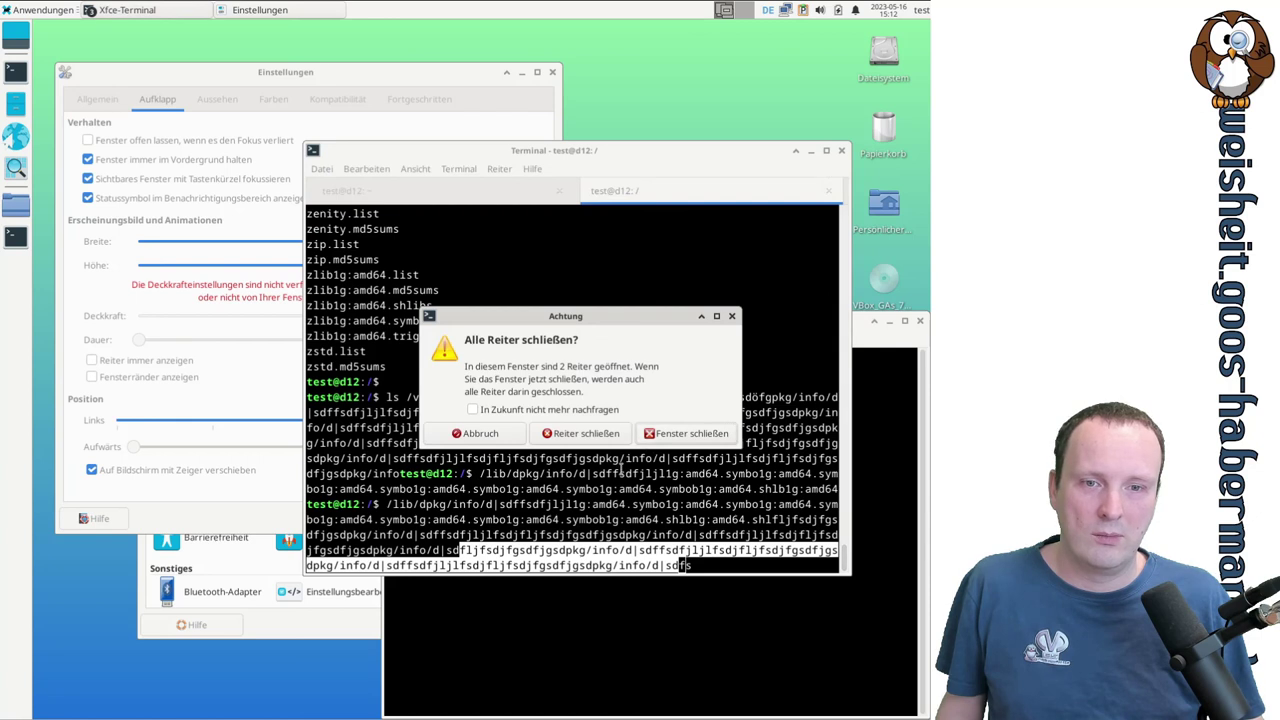
left_click(677, 441)
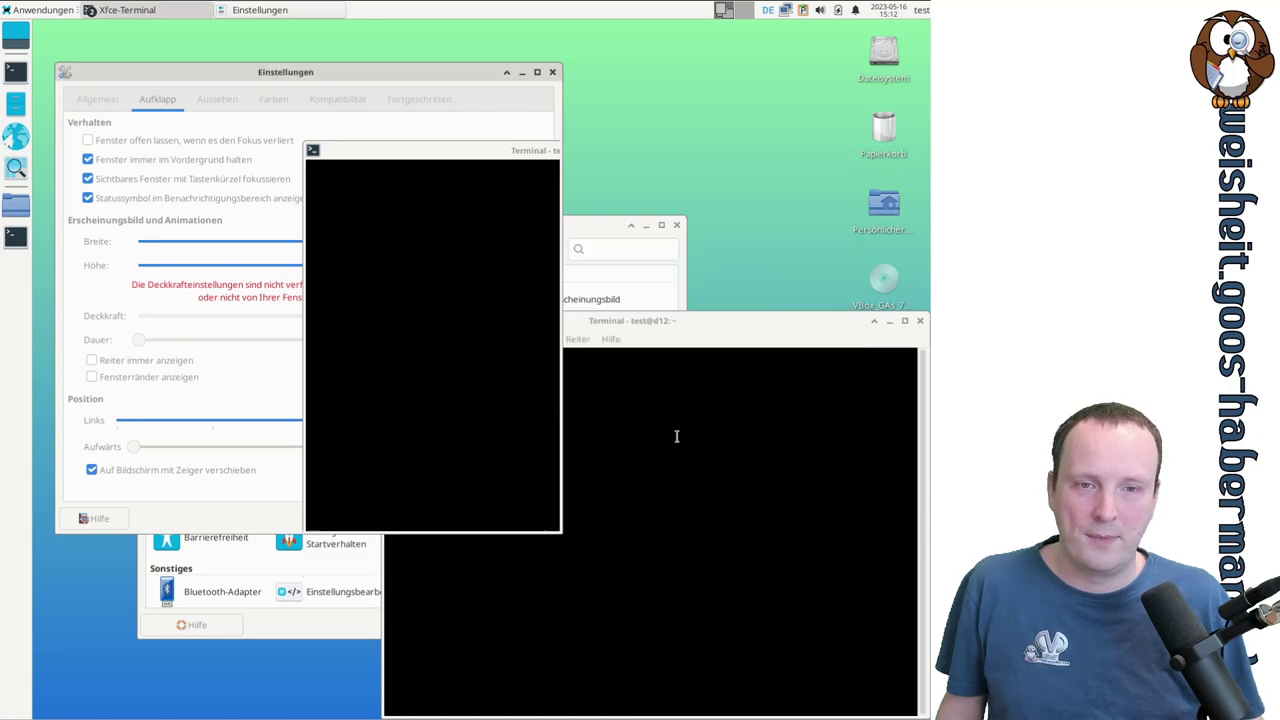
left_click(711, 340)
left_click(920, 321)
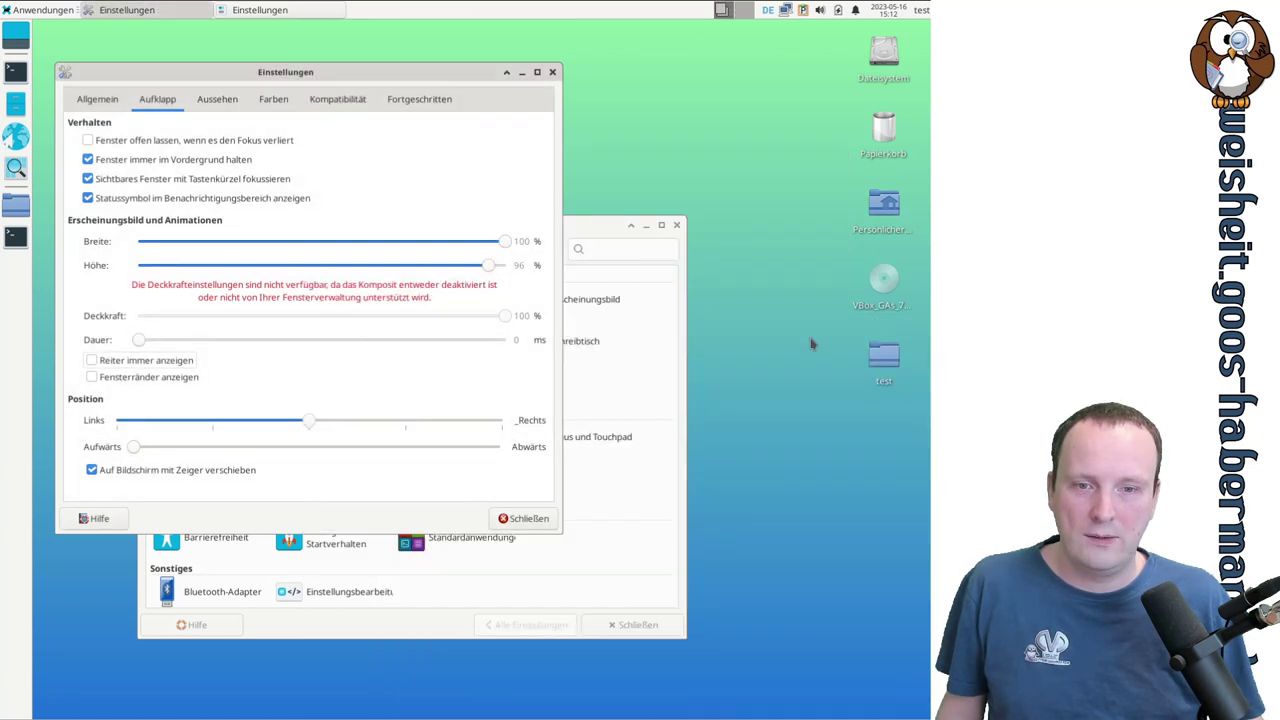
- Open a new terminal window and move it lower on the desktop, clear of the panel
left_click(15, 237)
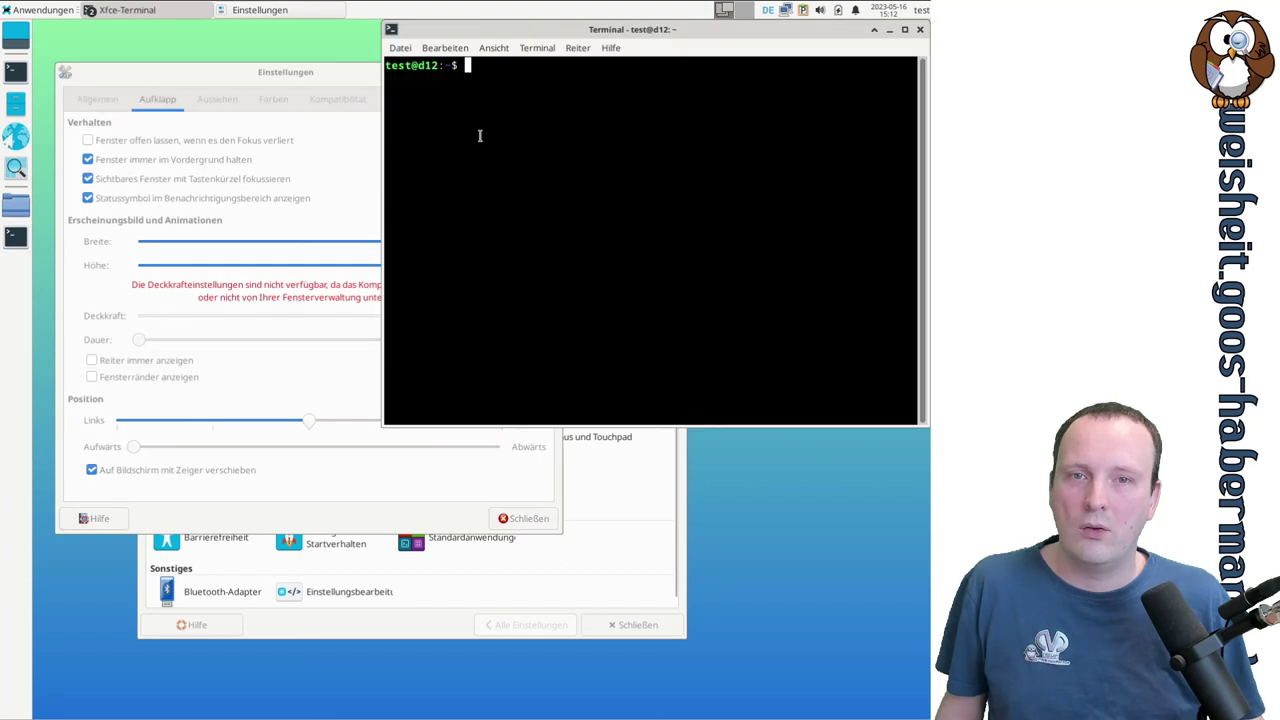
left_click(400, 48)
left_click(405, 37)
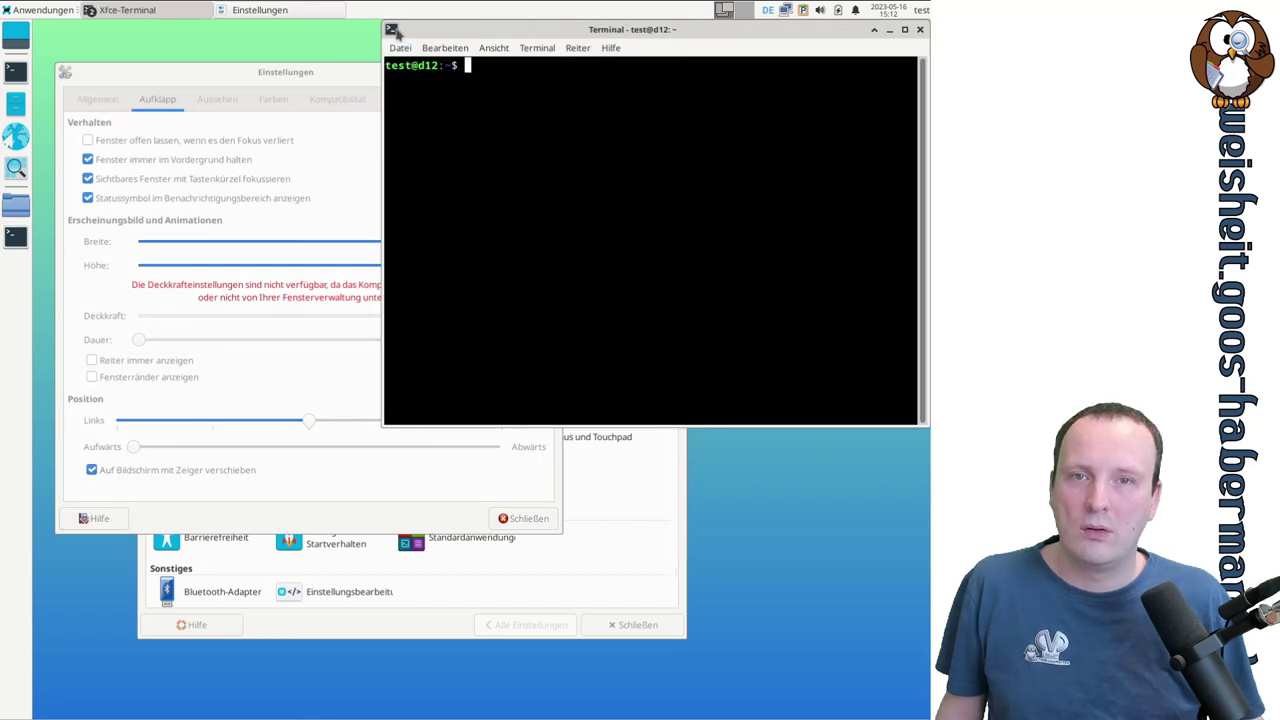
left_click(392, 31)
left_click(463, 33)
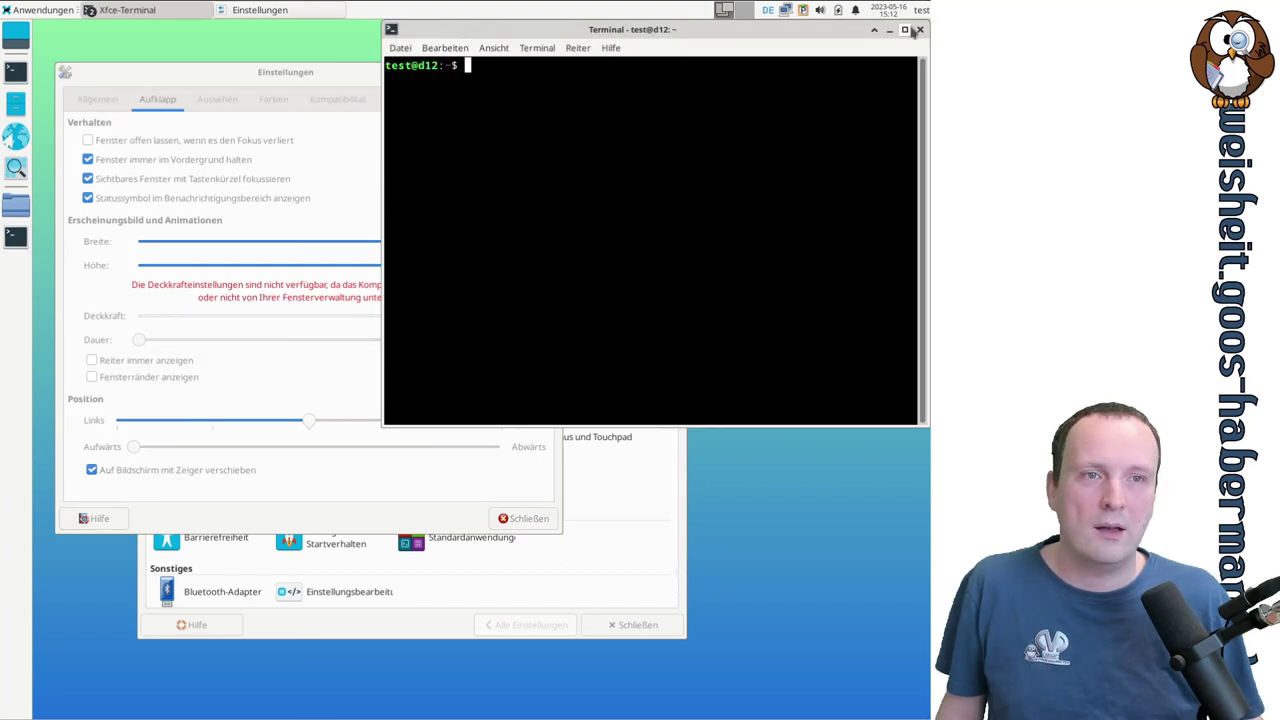
left_click(875, 30)
left_click(875, 30)
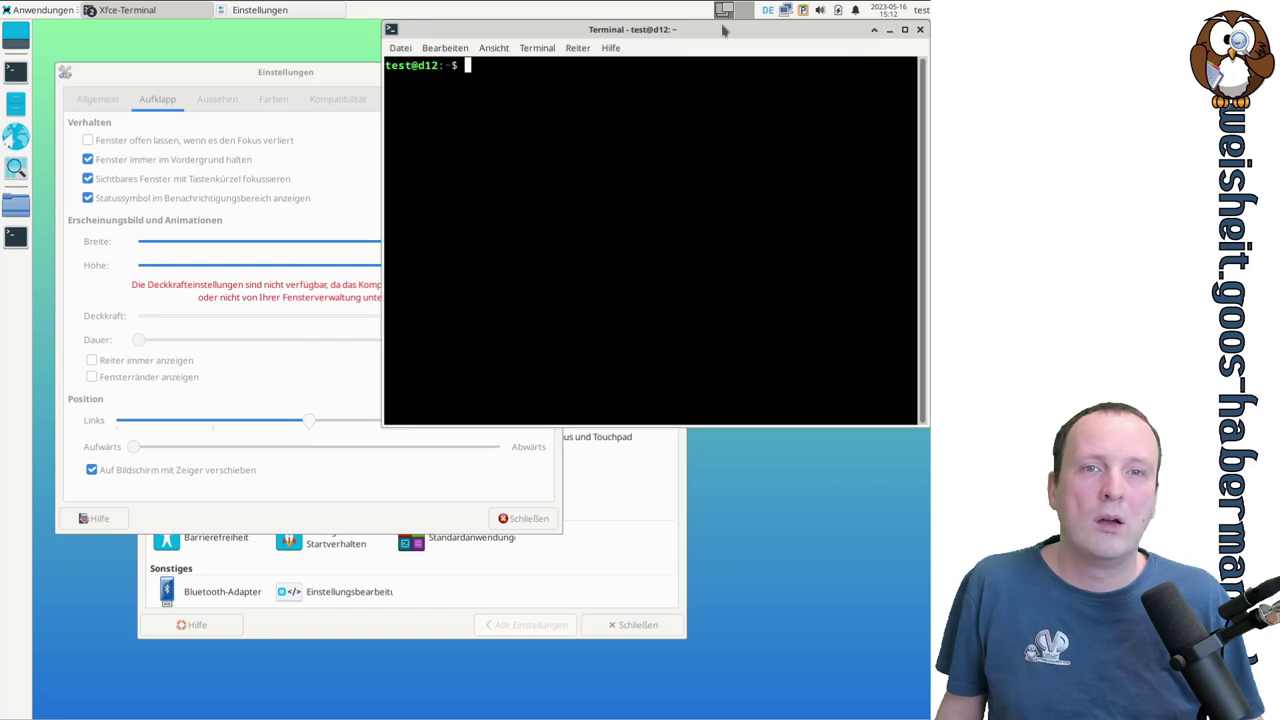
left_click_drag(719, 29, 714, 131)
- Open a second tab in the new terminal window and switch between the two tabs
left_click(400, 150)
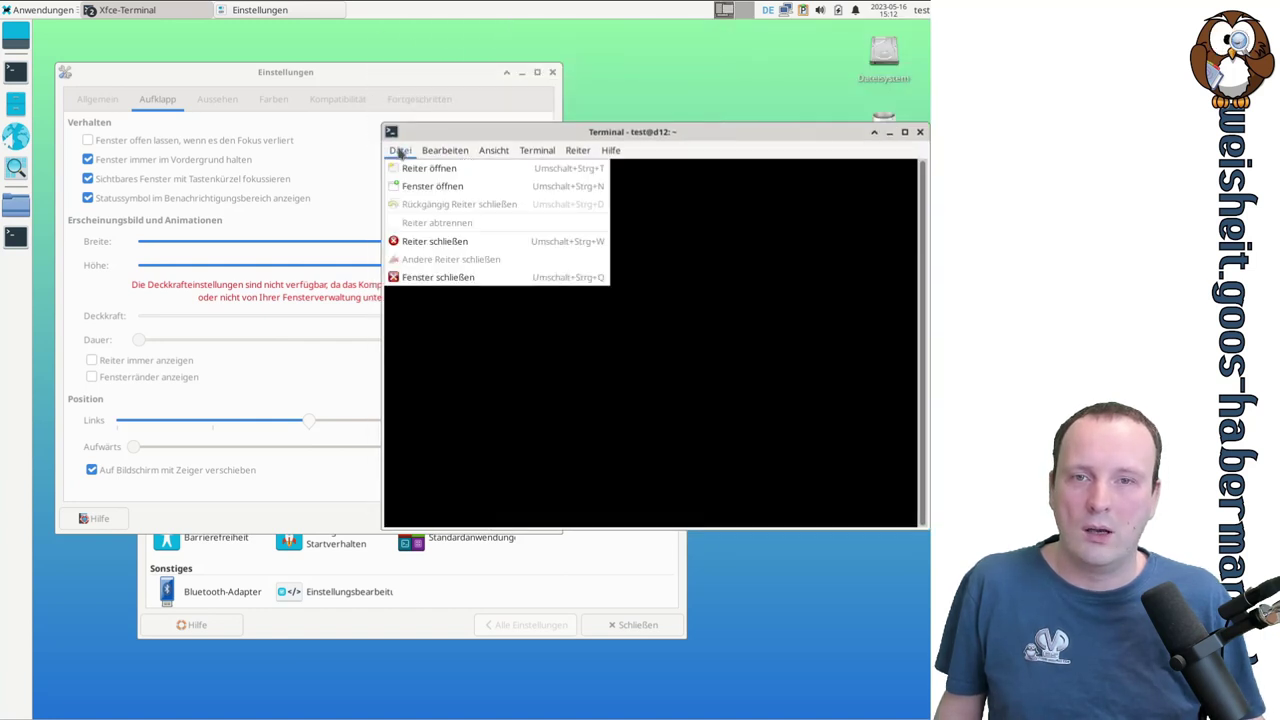
left_click(408, 172)
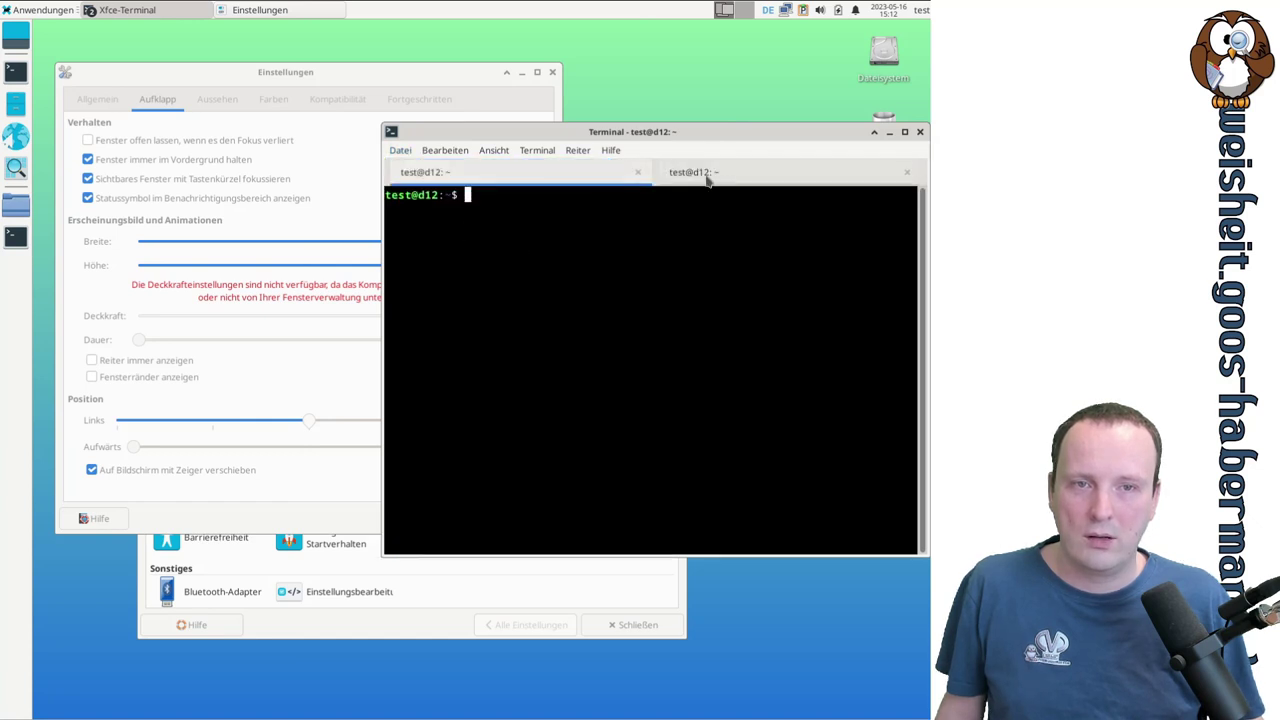
left_click(552, 174)
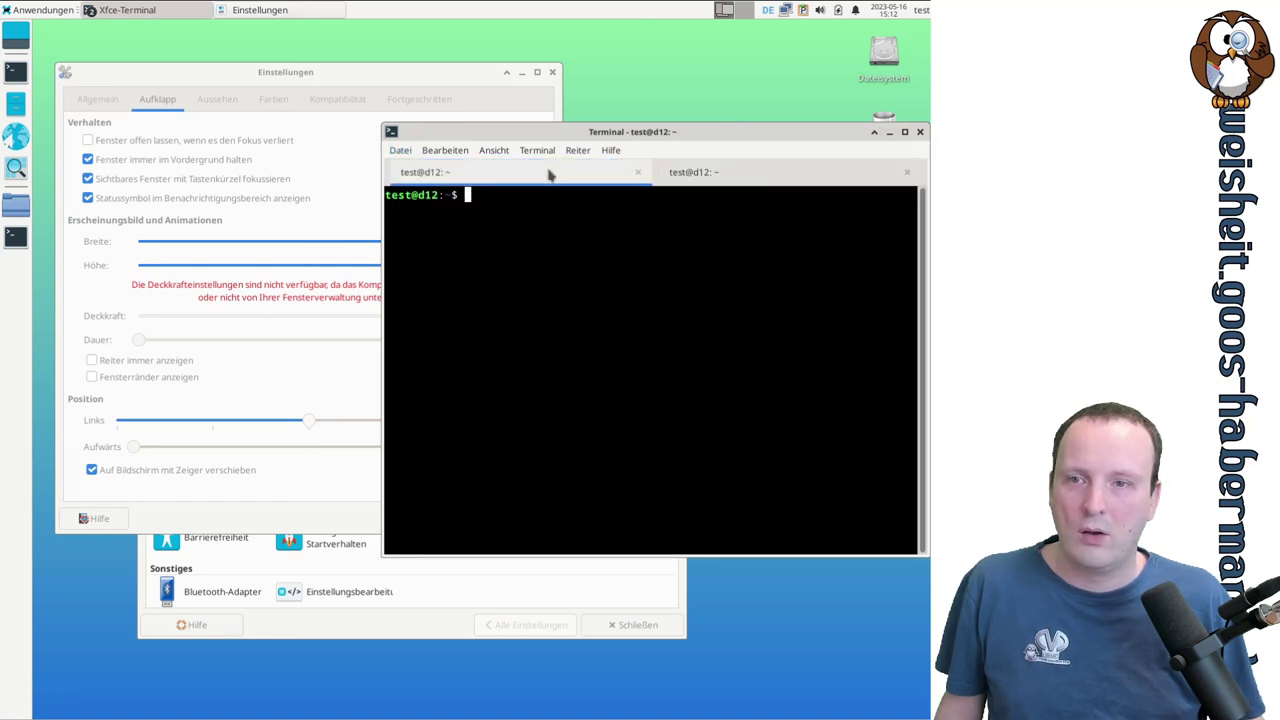
left_click(262, 73)
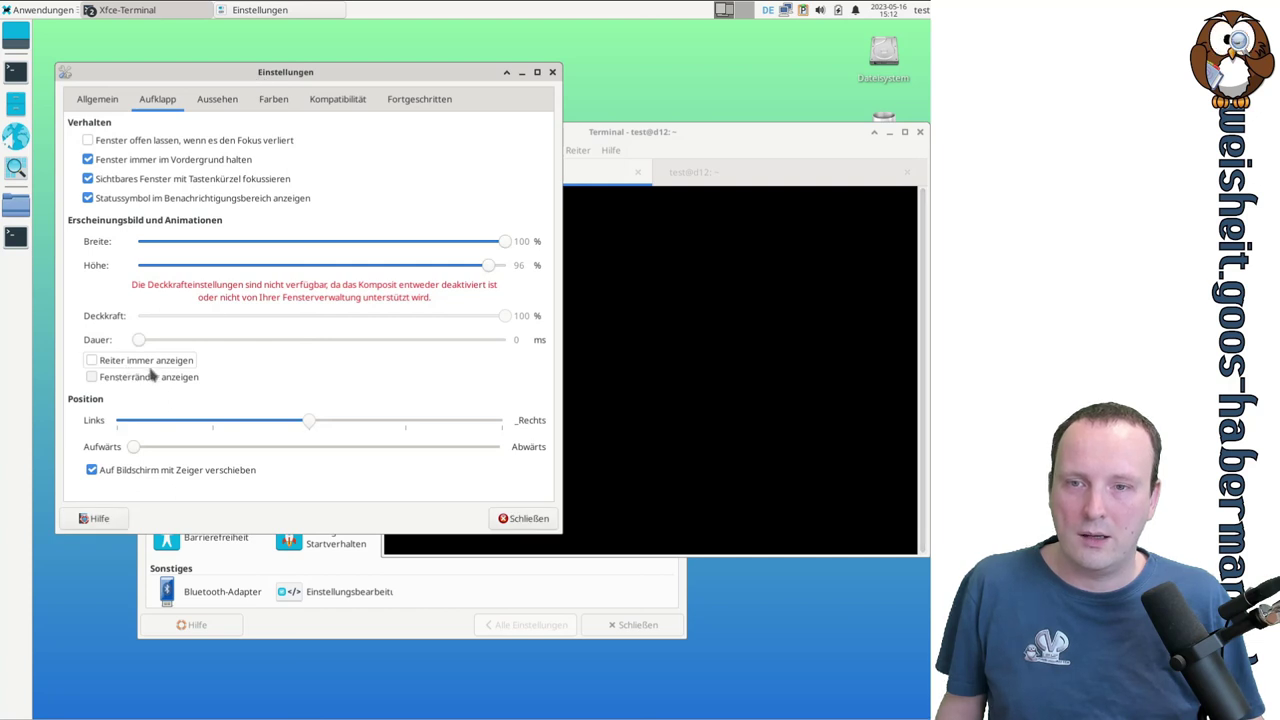
left_click(659, 432)
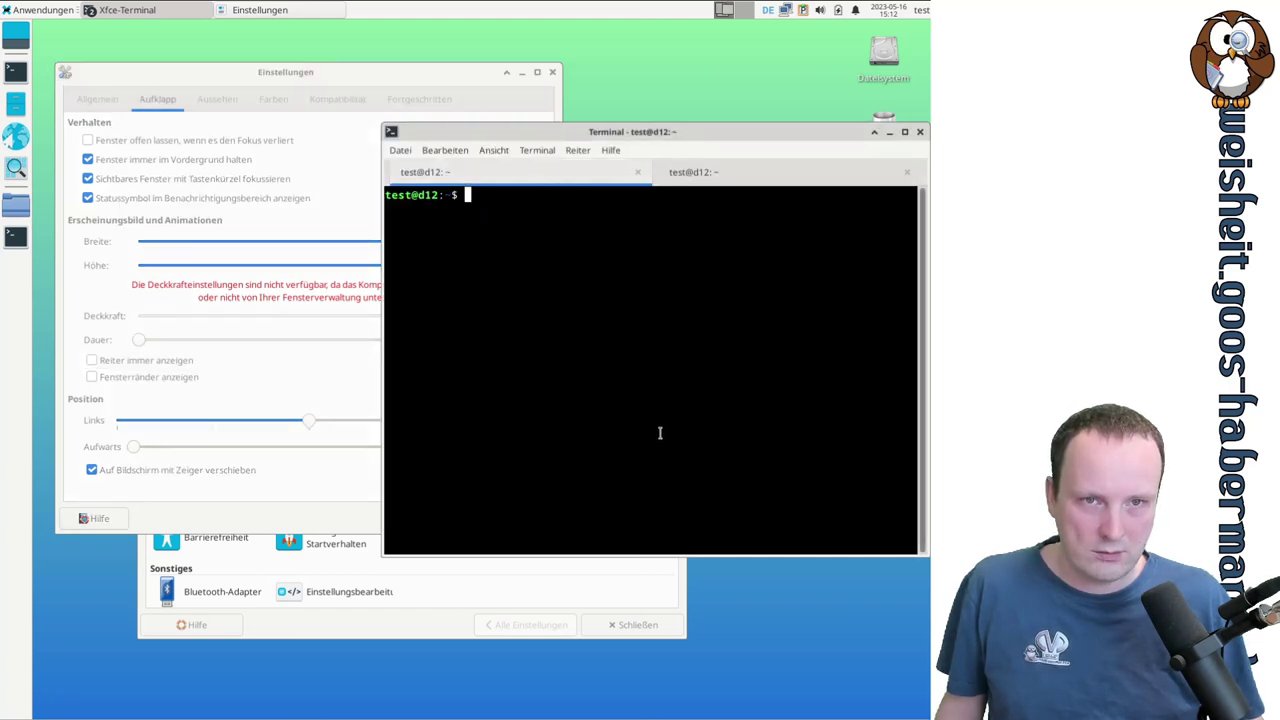
left_click(705, 171)
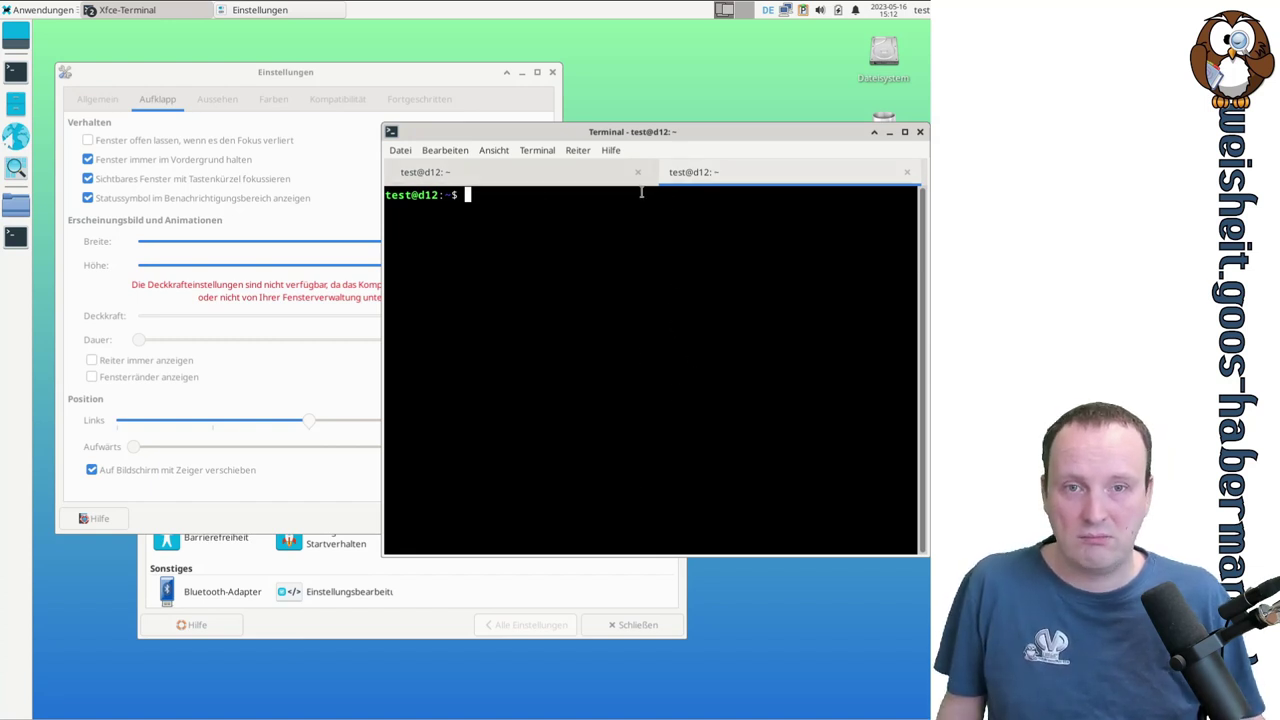
- Close the terminal's second tab, and enable "Reiter immer anzeigen" for the drop-down window
left_click(906, 172)
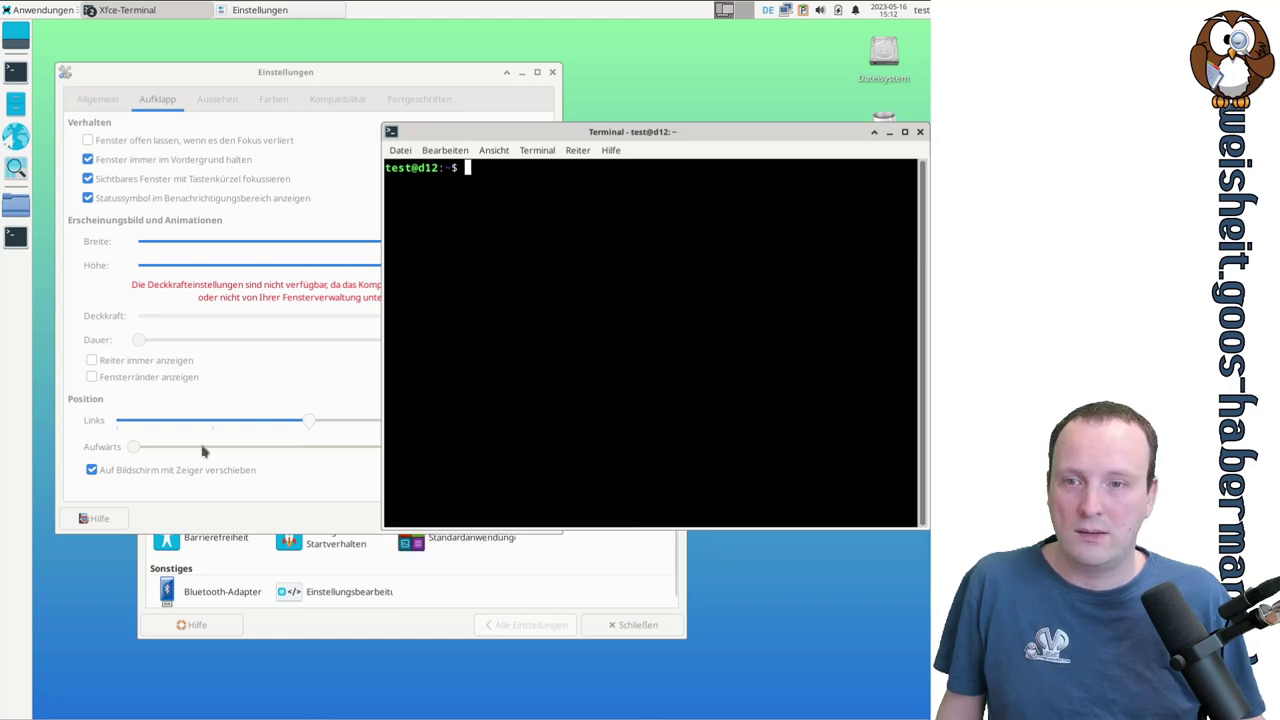
left_click(122, 365)
left_click(739, 238)
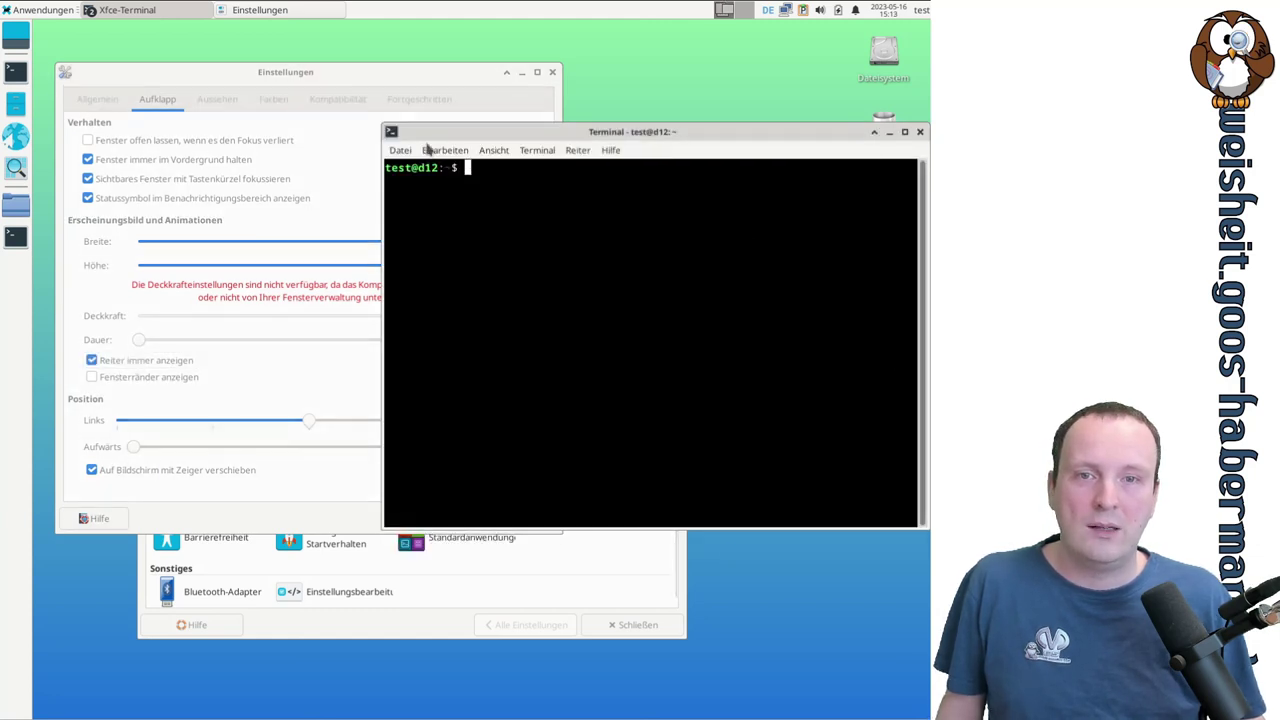
- Add another tab to the single-tab terminal window and return to its first tab
left_click(400, 151)
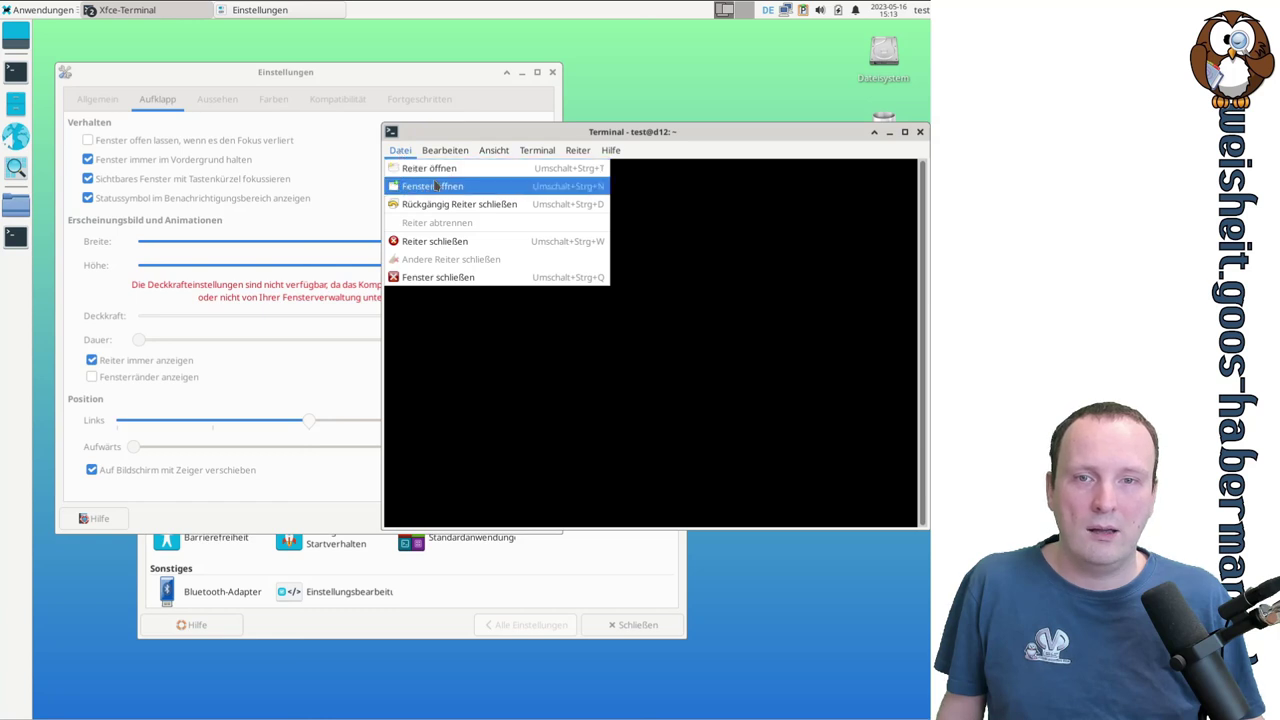
left_click(430, 168)
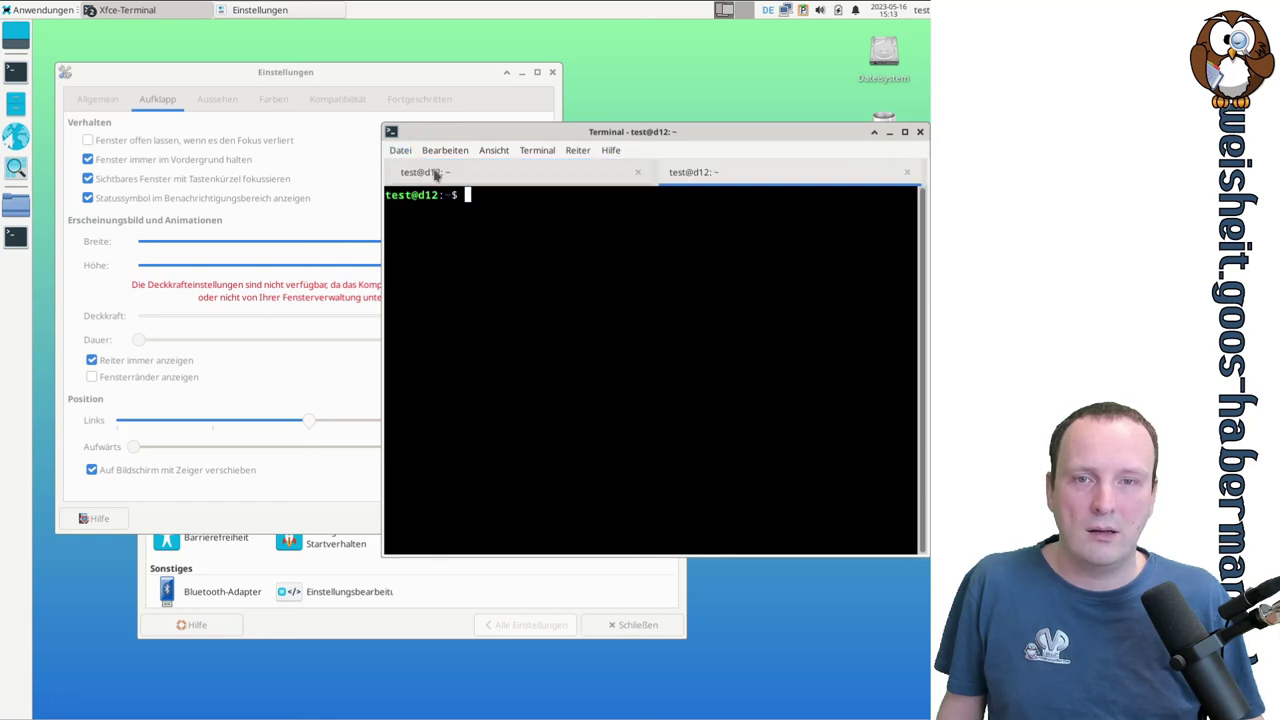
left_click(548, 174)
- Close the terminal window that has two tabs open
left_click(920, 132)
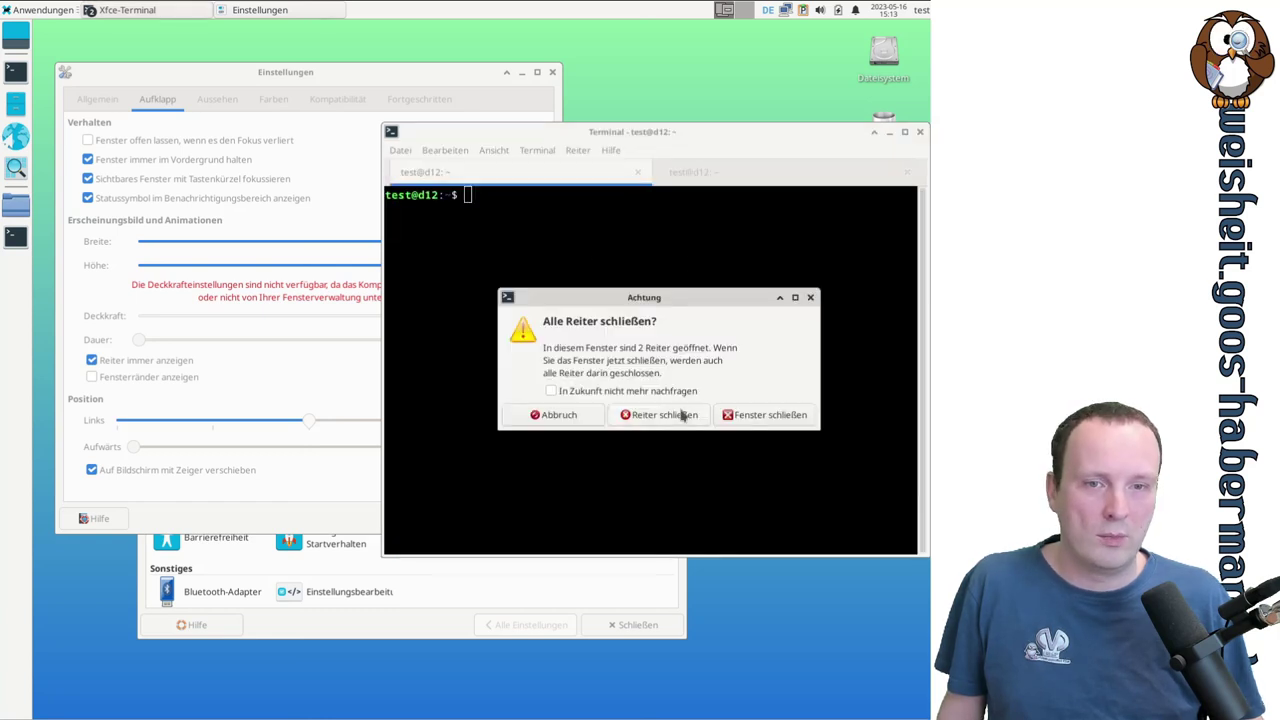
- Close the whole two-tab terminal window, open a new terminal window and move it lower on the desktop
left_click(765, 415)
left_click(15, 237)
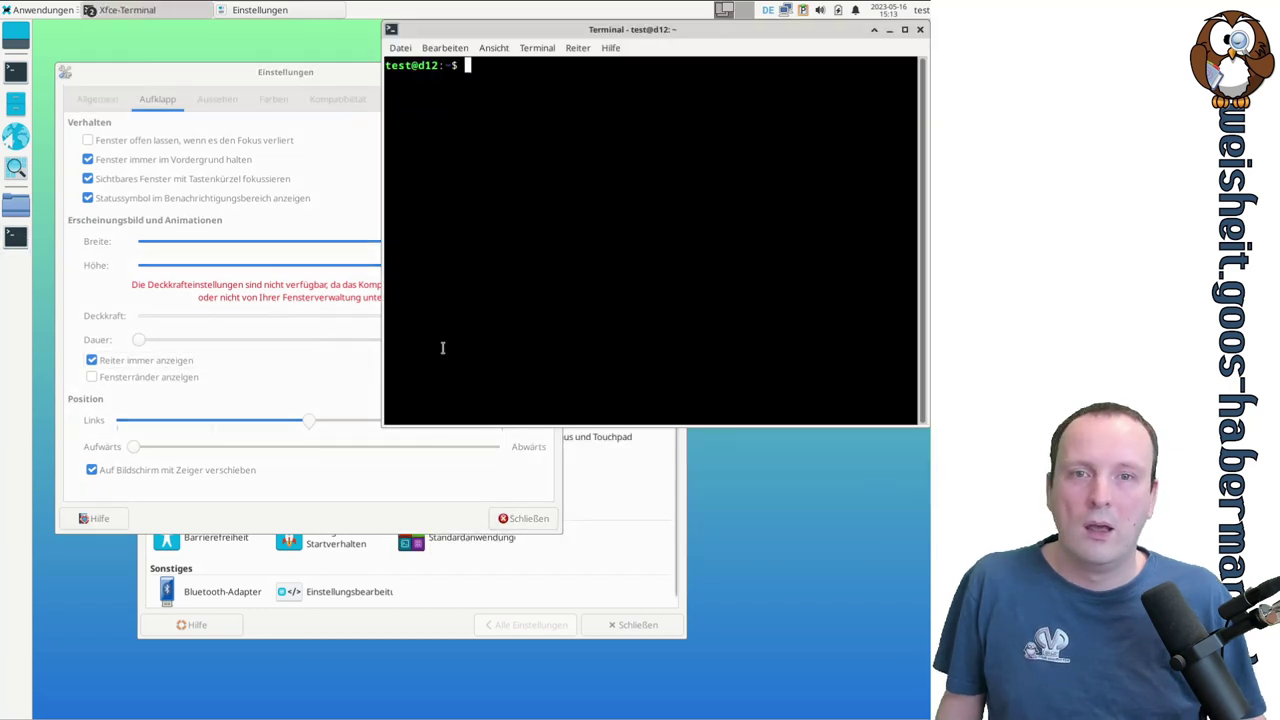
left_click(401, 48)
left_click(401, 48)
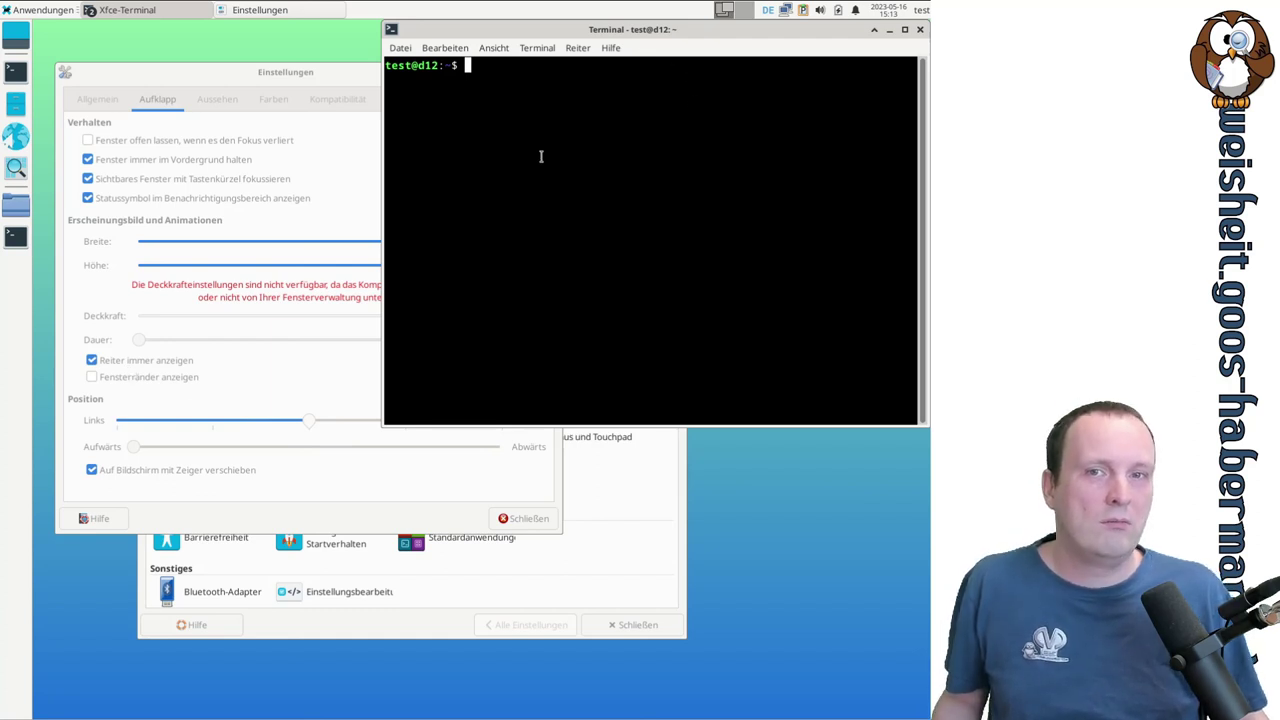
left_click_drag(602, 28, 606, 220)
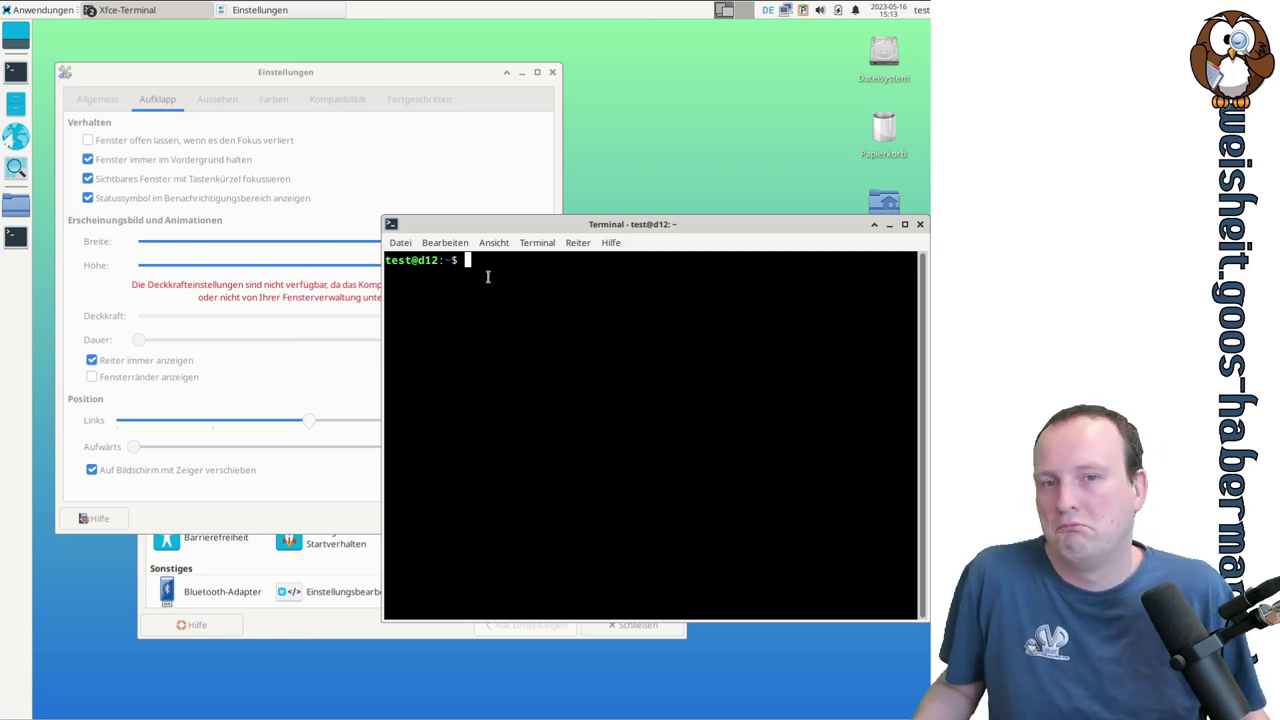
- Enable the drop-down terminal's window borders (Fensterränder anzeigen), disable them again and shift the terminal window around the desktop
left_click(161, 380)
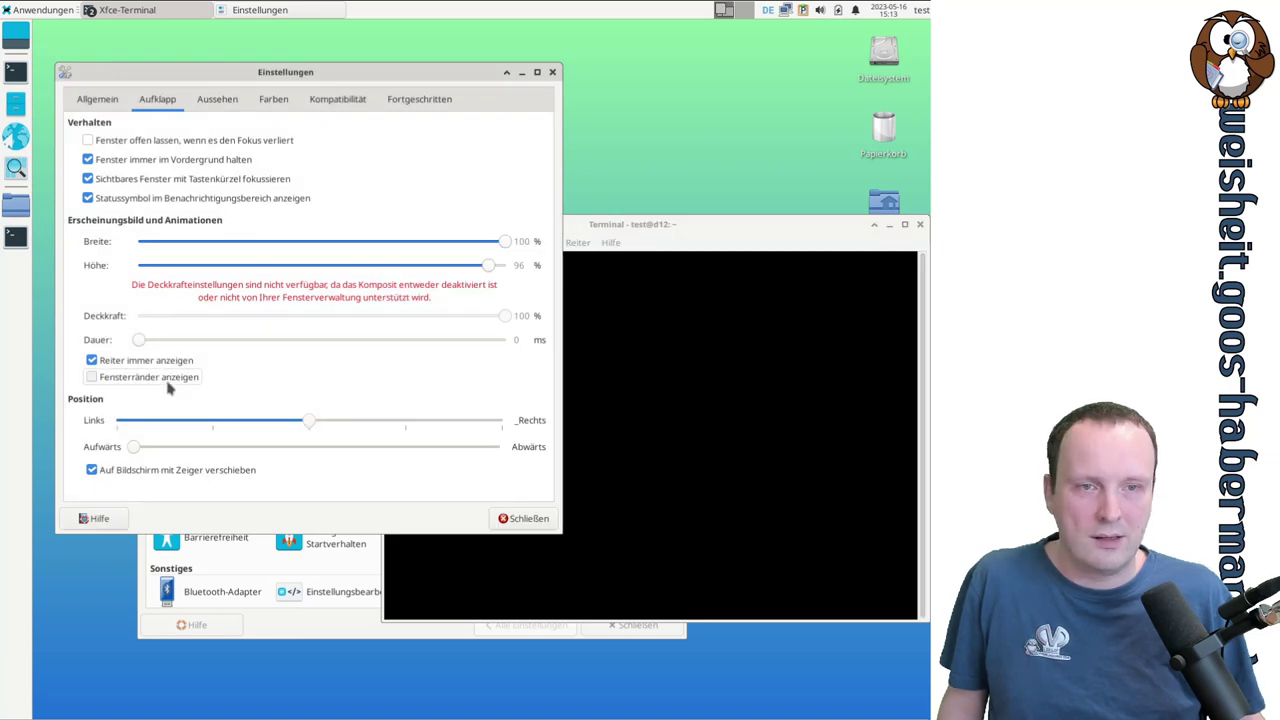
left_click(169, 387)
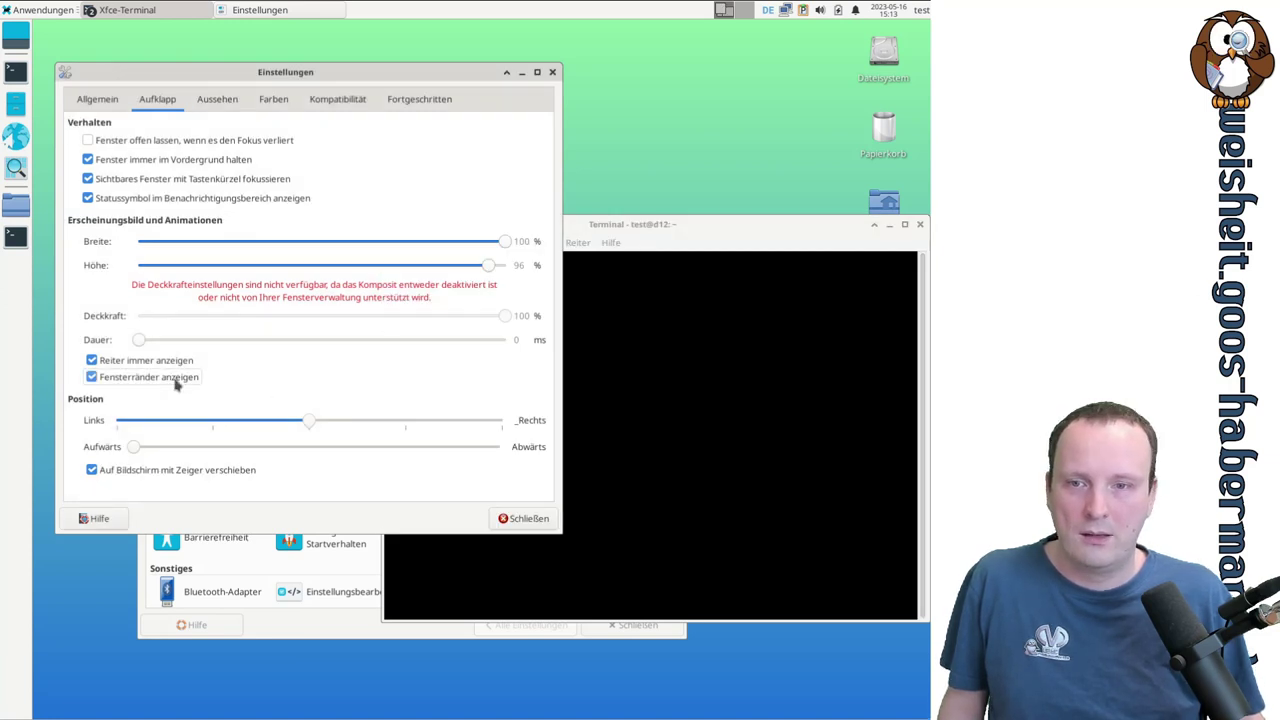
left_click(178, 384)
left_click(808, 233)
left_click_drag(808, 233, 830, 368)
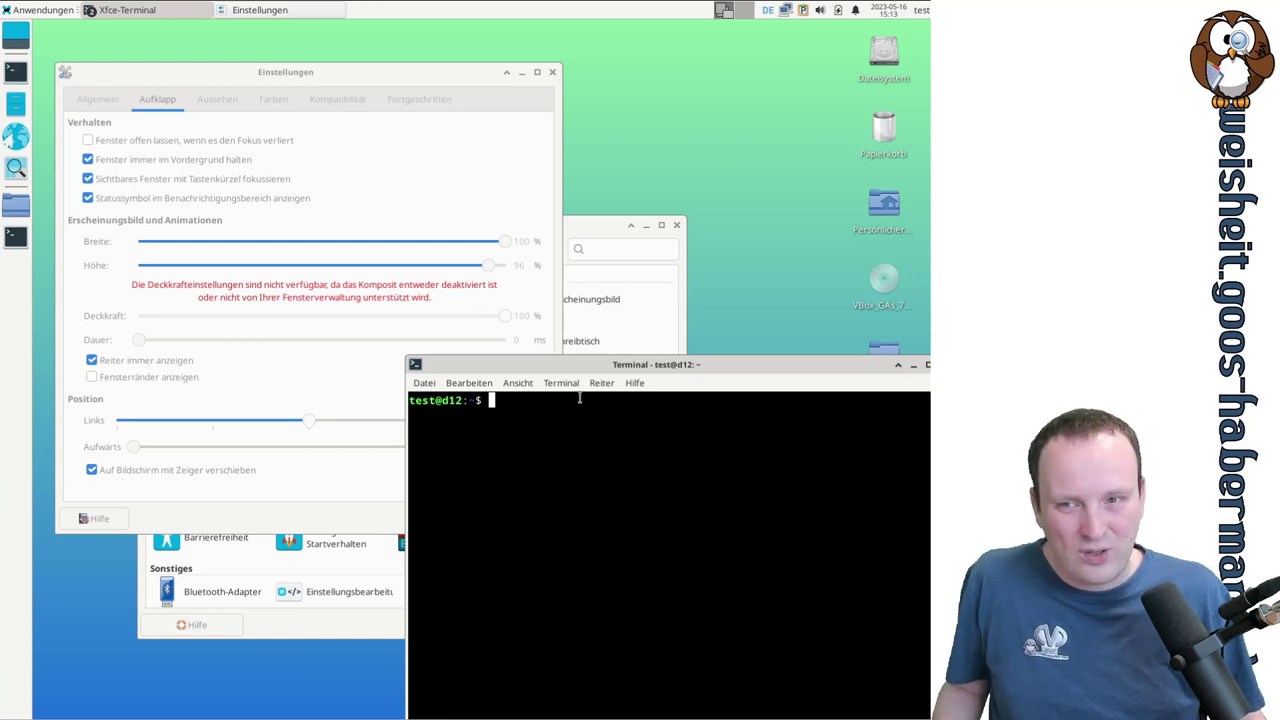
left_click_drag(605, 366, 589, 133)
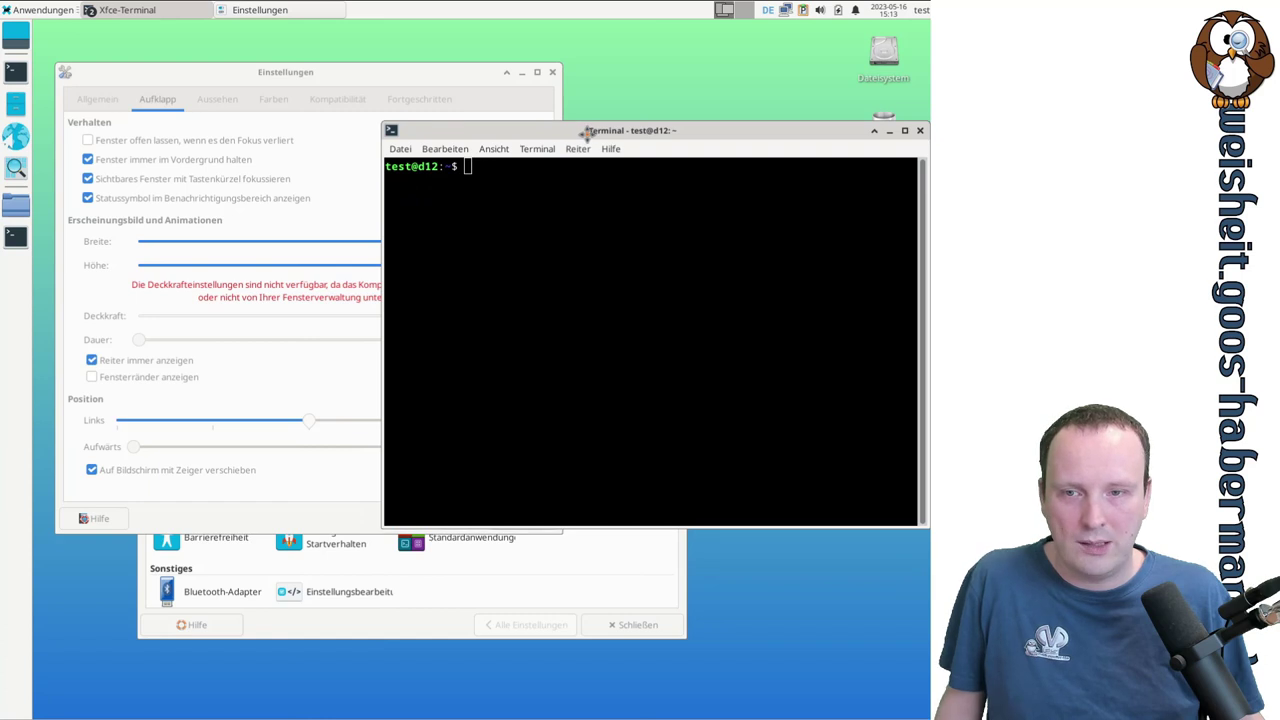
- Try the drop-down terminal's horizontal position at the far right and return it to the centre, keeping the vertical position at the upper end
left_click(305, 79)
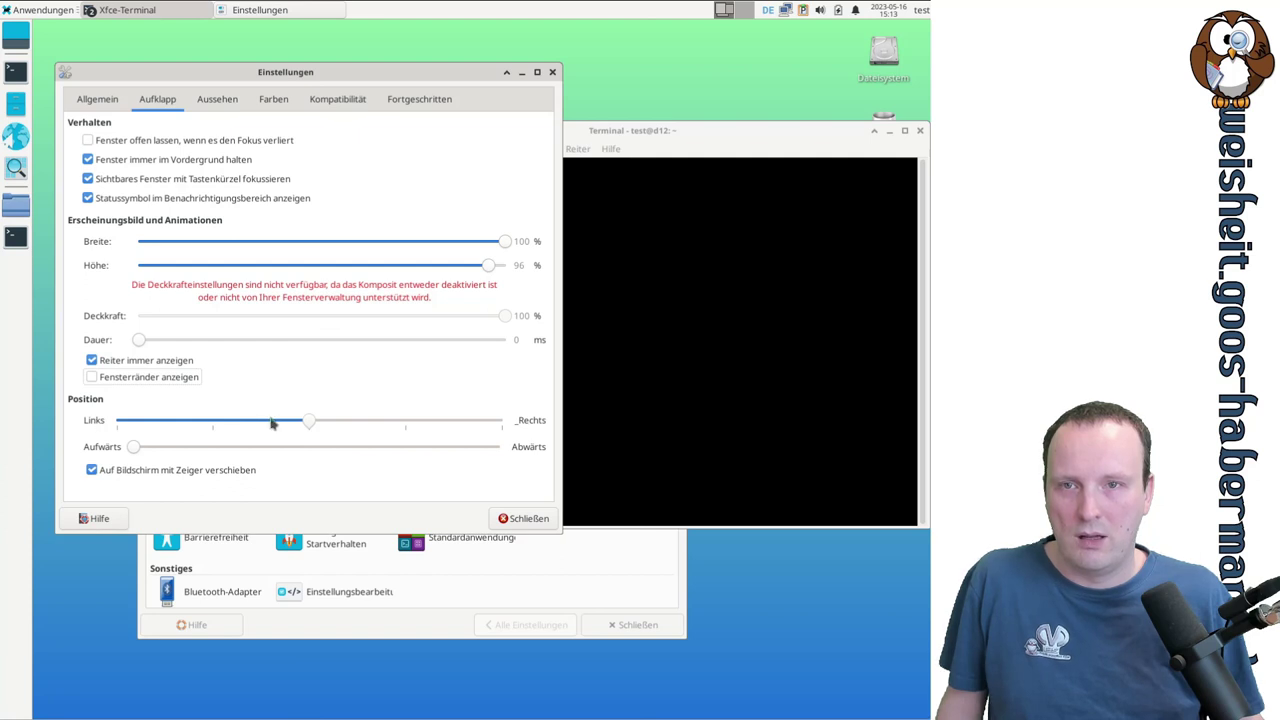
left_click_drag(310, 424, 513, 430)
left_click(675, 132)
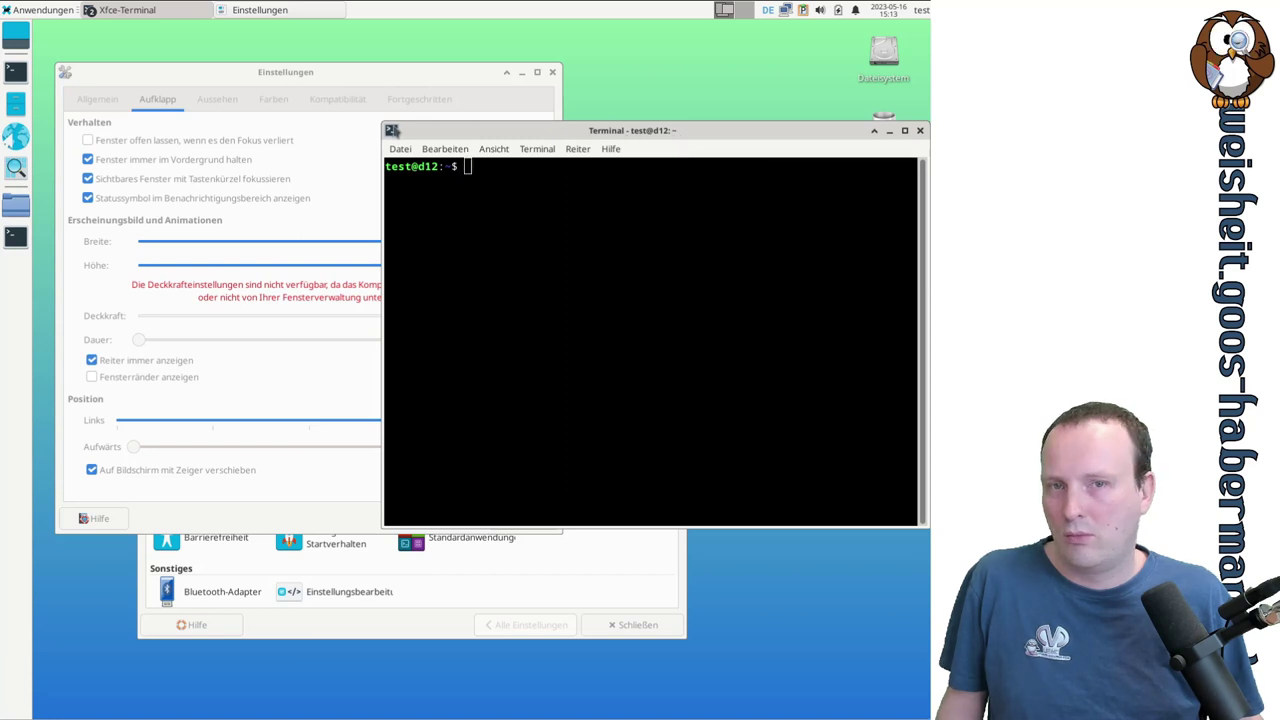
left_click(393, 131)
left_click(420, 131)
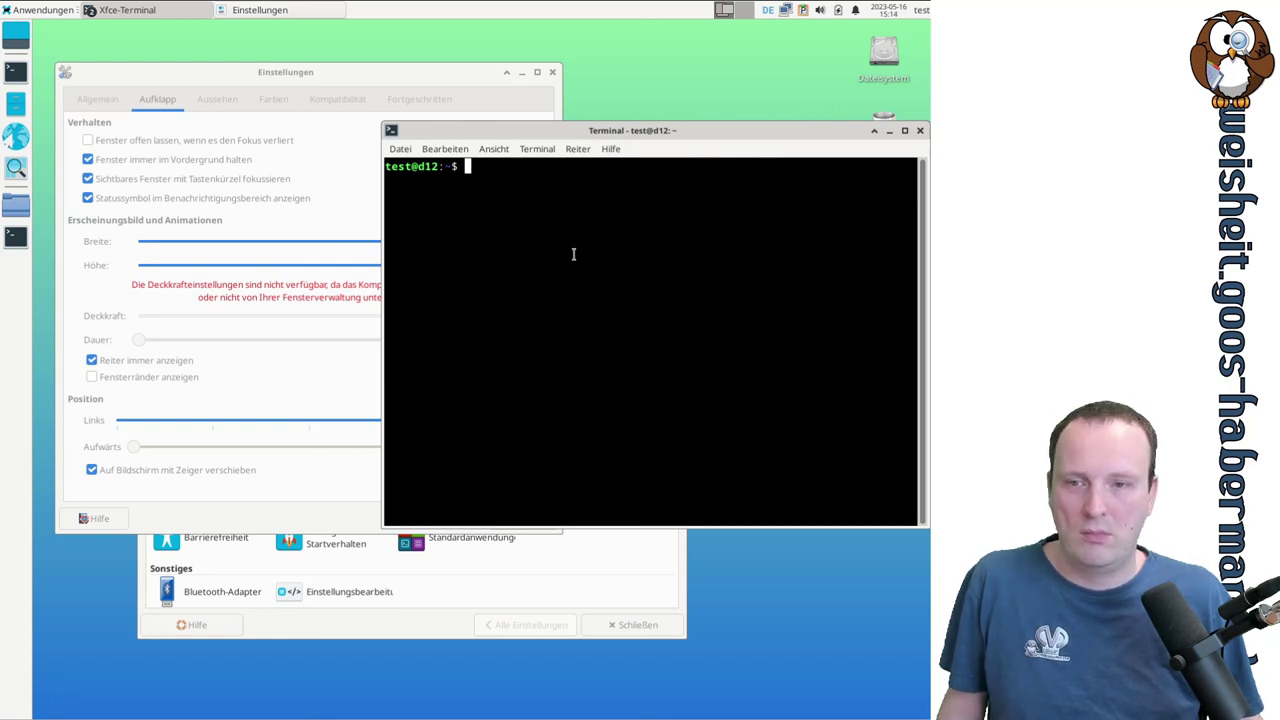
left_click(340, 316)
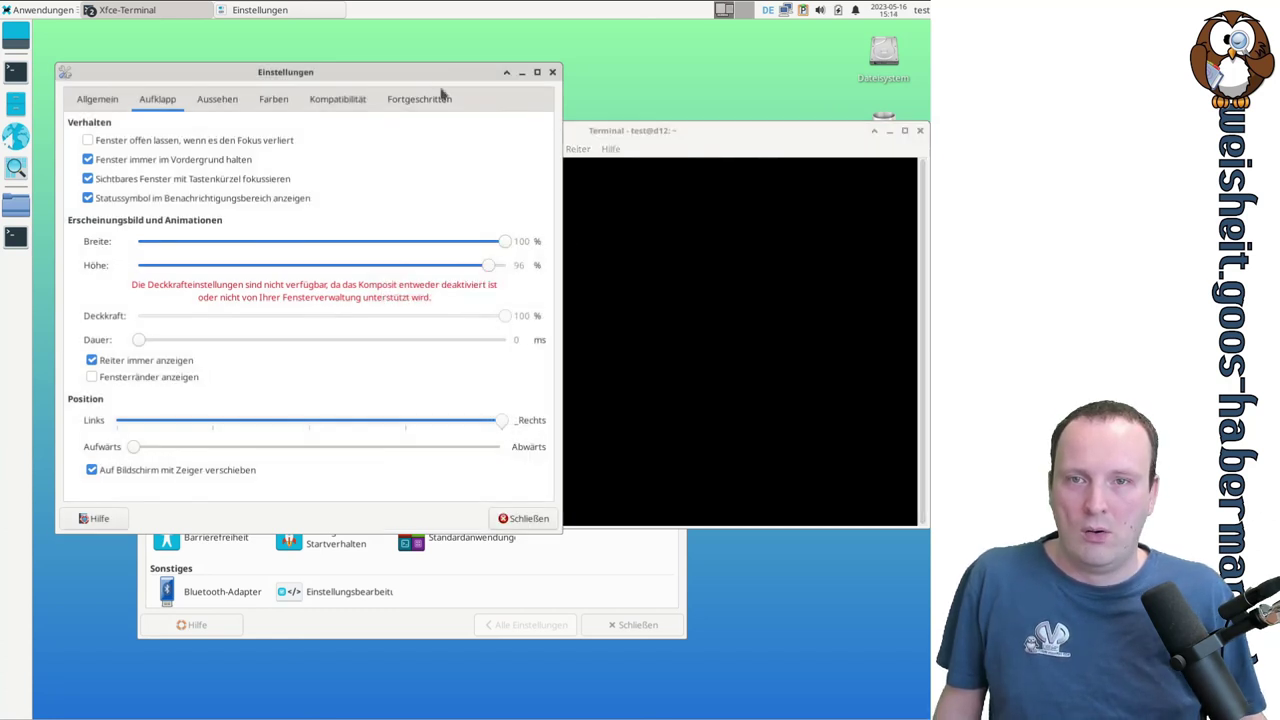
left_click_drag(498, 421, 309, 428)
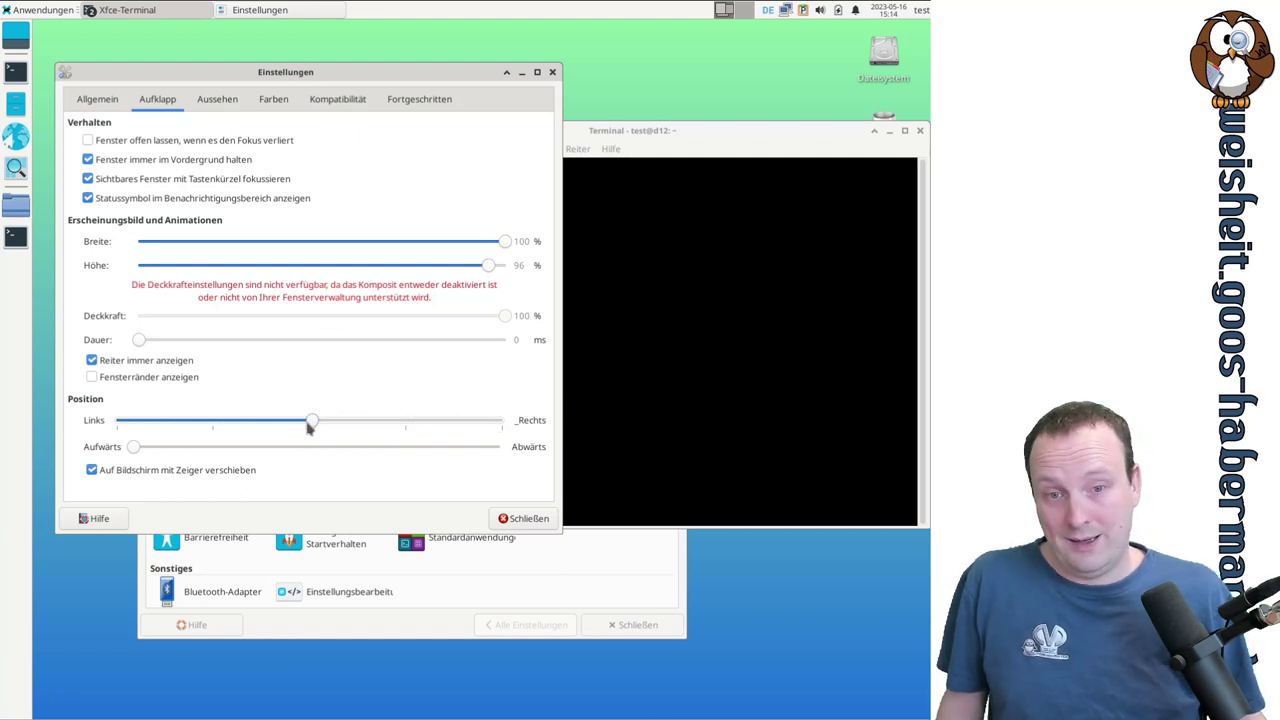
left_click_drag(134, 449, 101, 451)
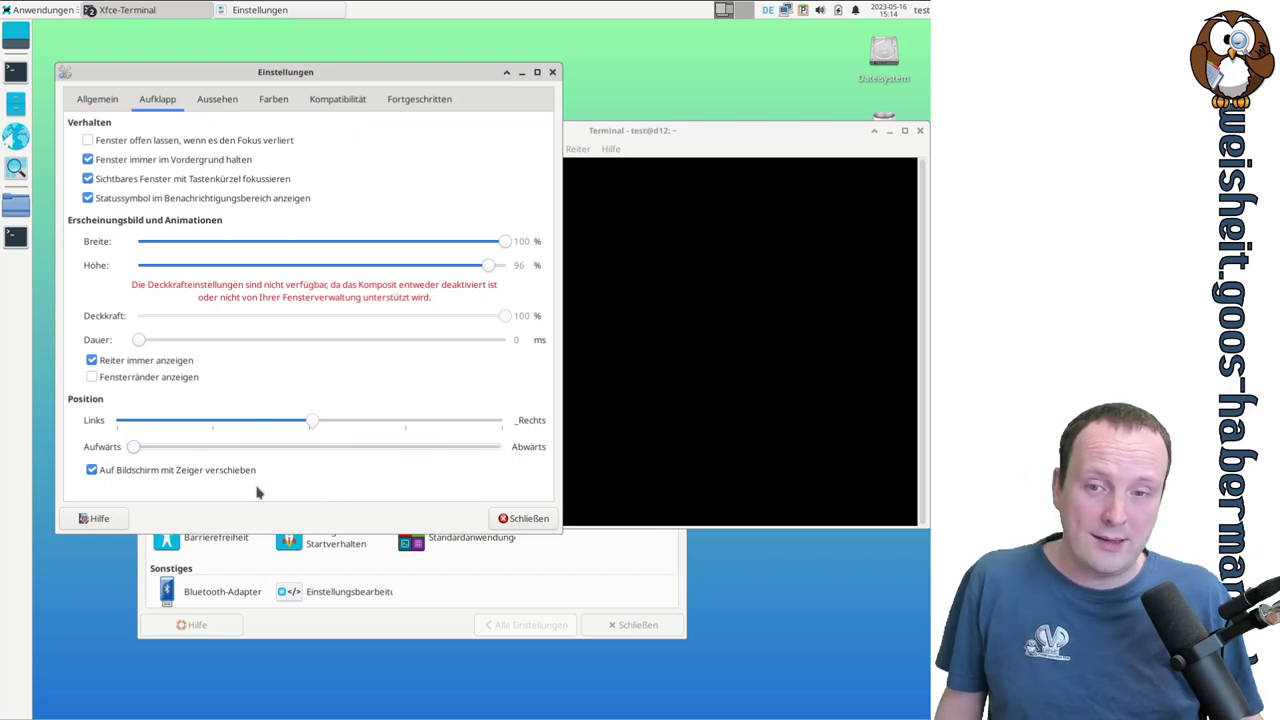
- Move the terminal window away from the settings dialog and show the dialog's appearance settings (Aussehen)
left_click(721, 139)
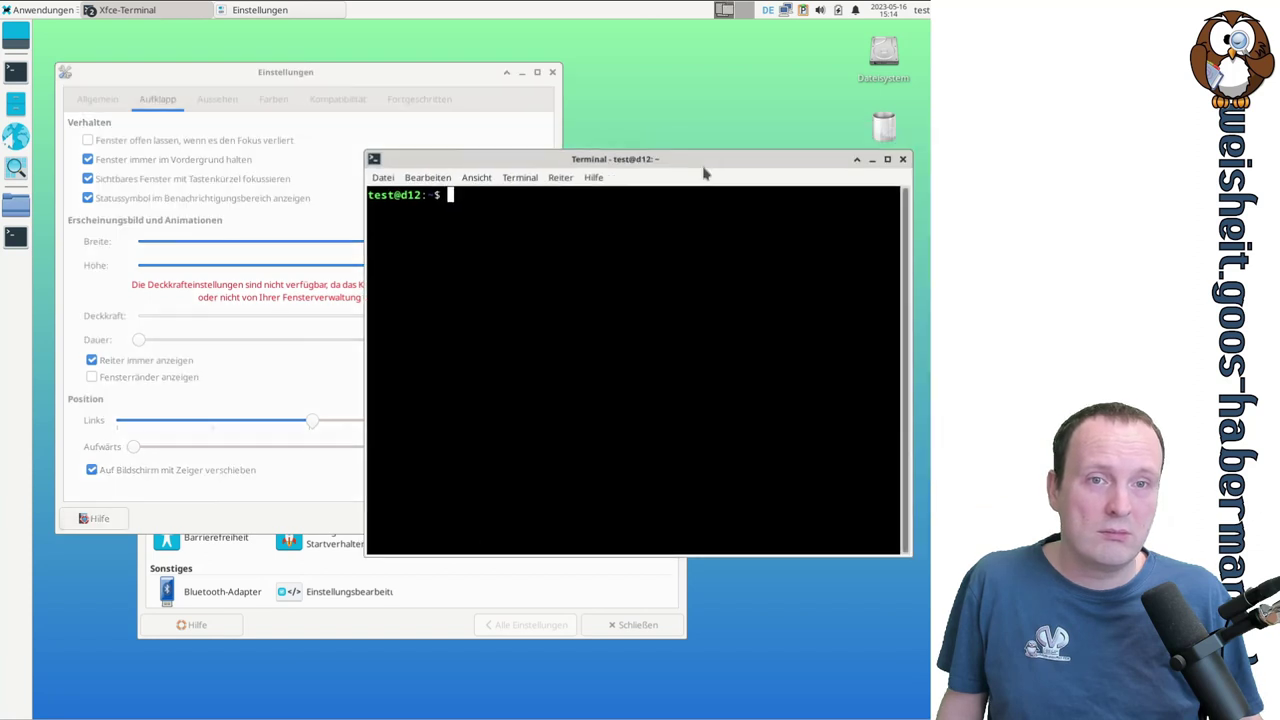
left_click_drag(699, 158, 750, 230)
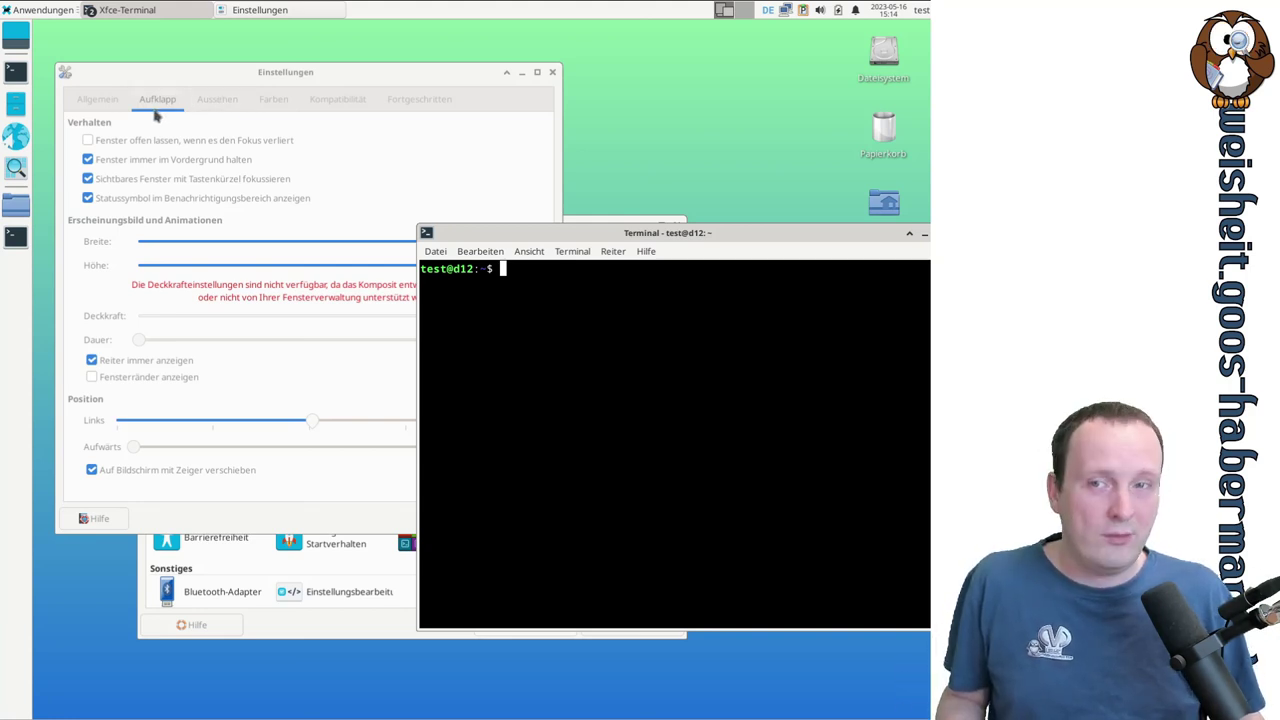
left_click(219, 104)
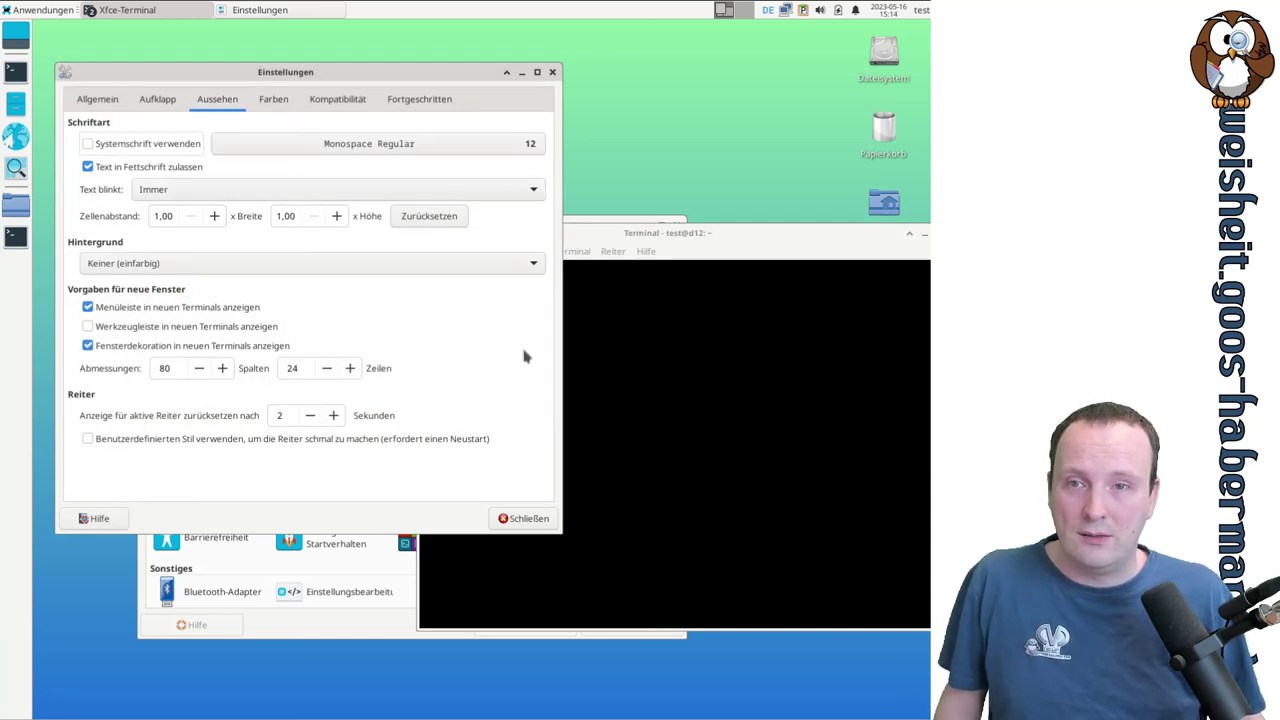
left_click(688, 242)
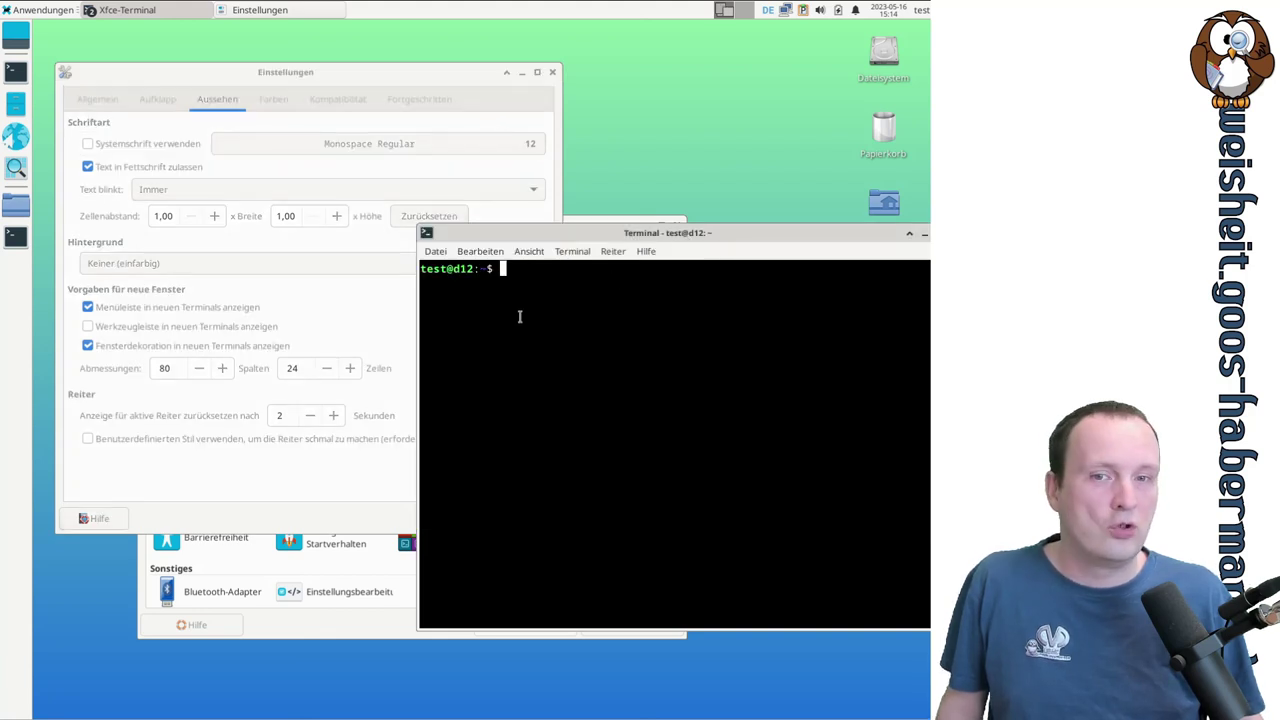
- Try the system font (Systemschrift verwenden) in the terminal and turn it off again
left_click(138, 146)
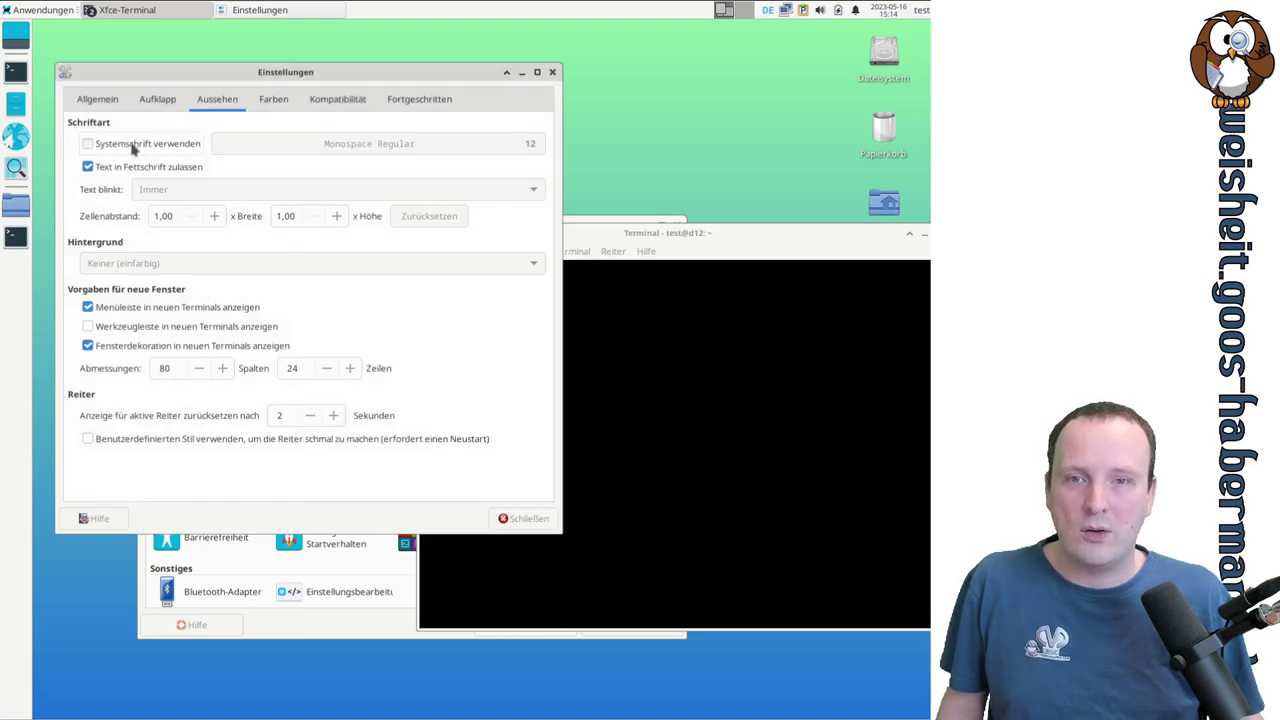
left_click_drag(676, 222, 728, 297)
left_click(506, 163)
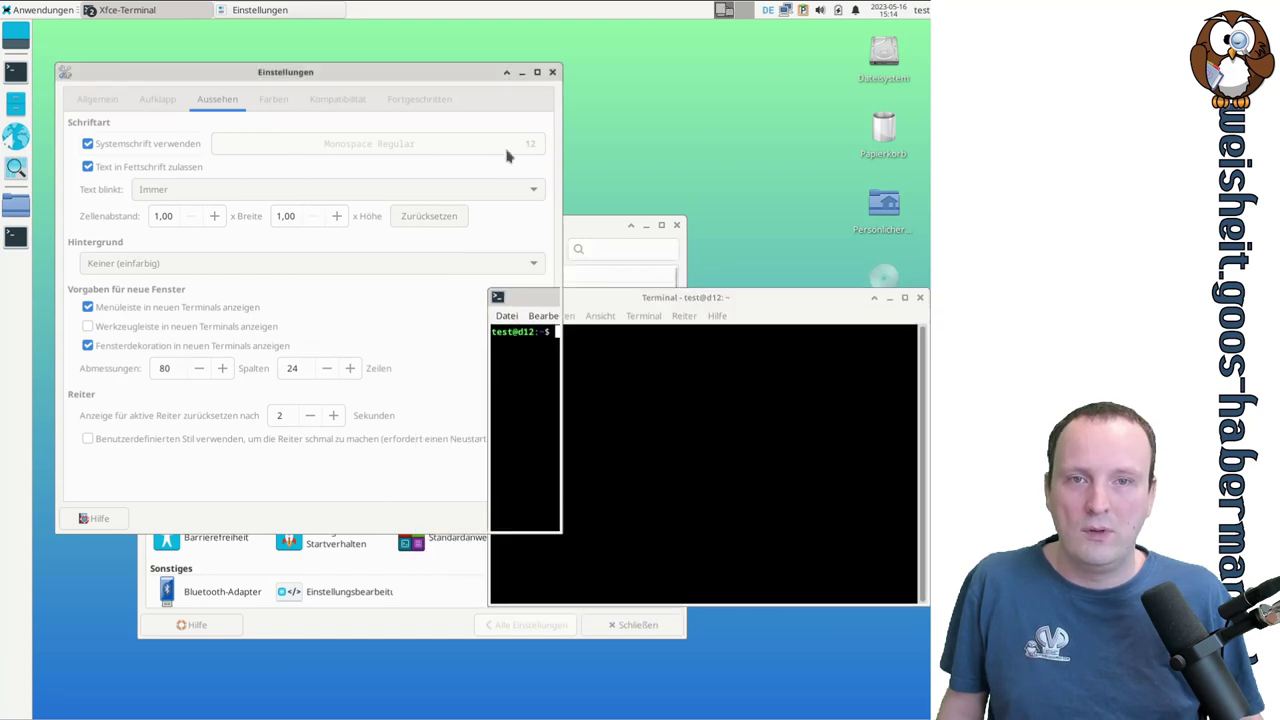
left_click(174, 145)
left_click(713, 326)
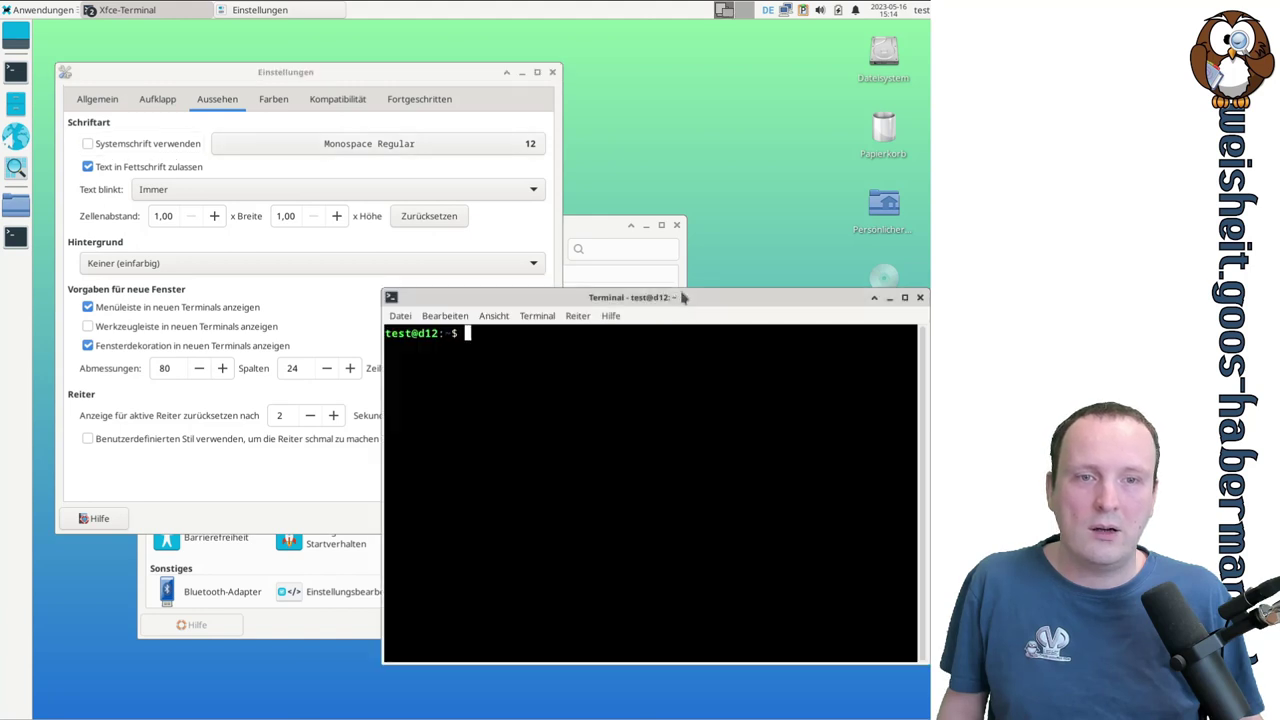
- Set the terminal font to Monospace Regular at size 17 and bring the terminal window to the front
left_click(402, 144)
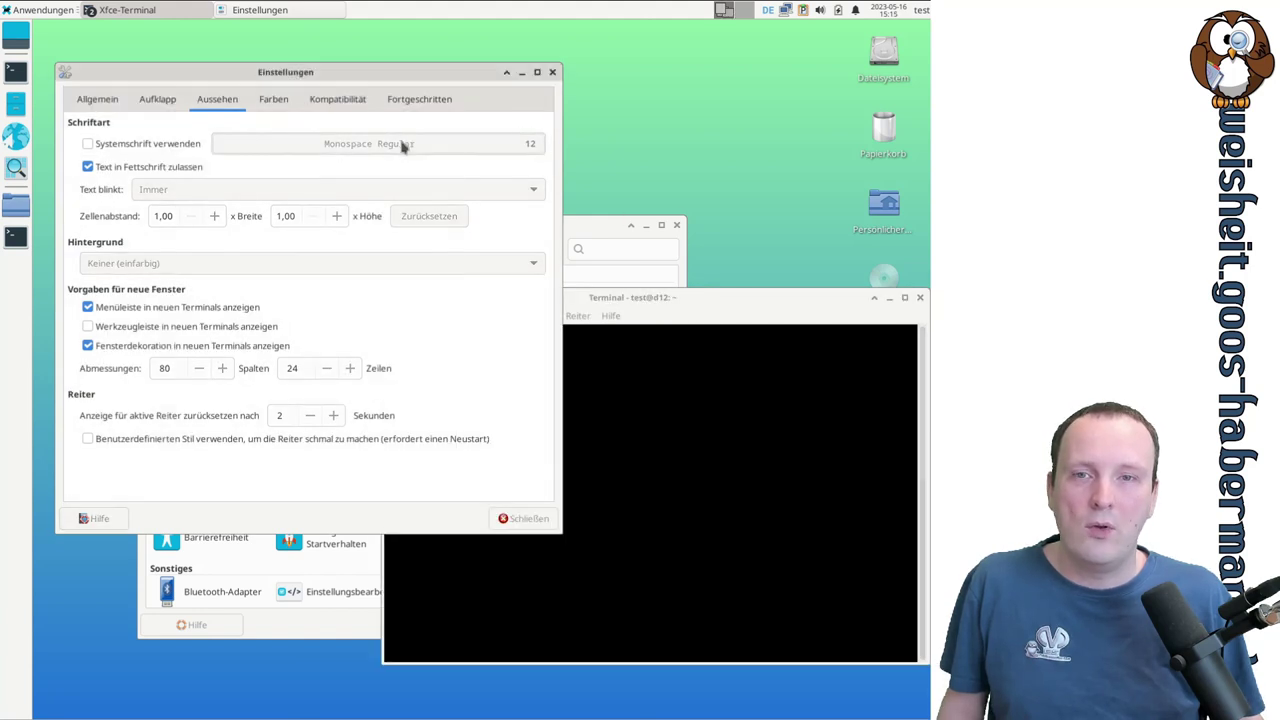
left_click(432, 441)
left_click(432, 441)
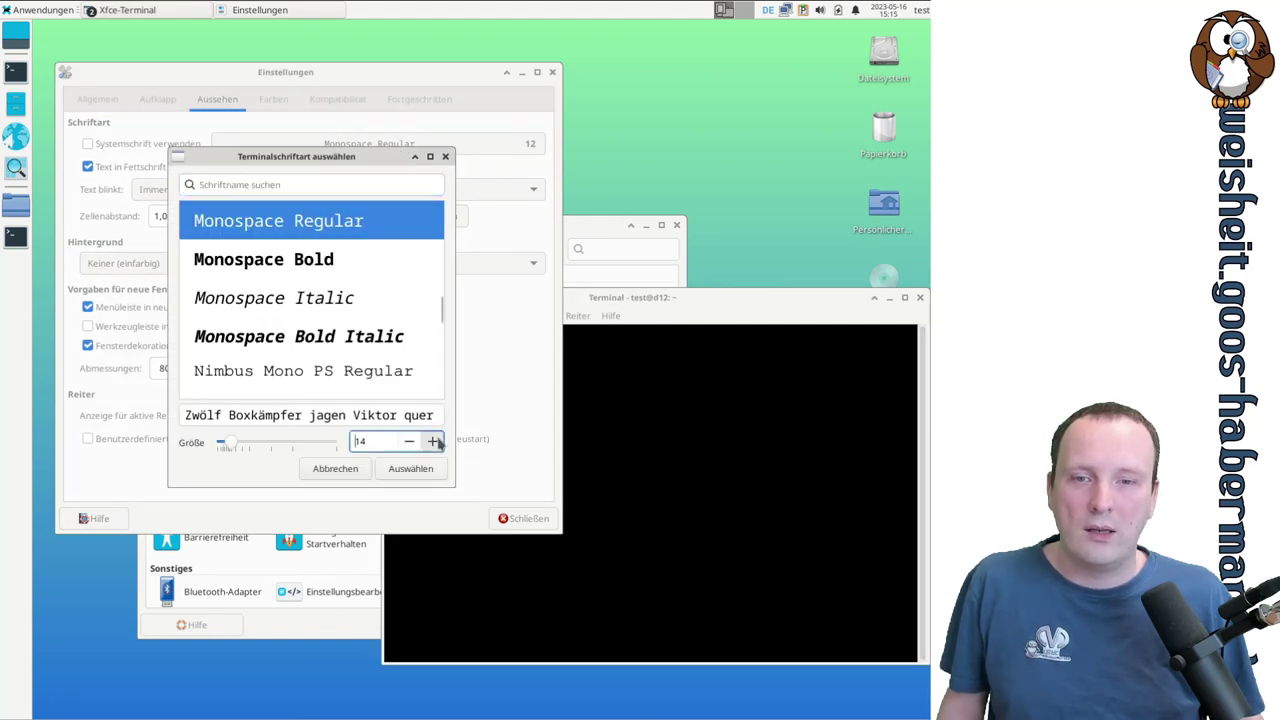
left_click(432, 441)
left_click(432, 441)
left_click(432, 441)
left_click(420, 475)
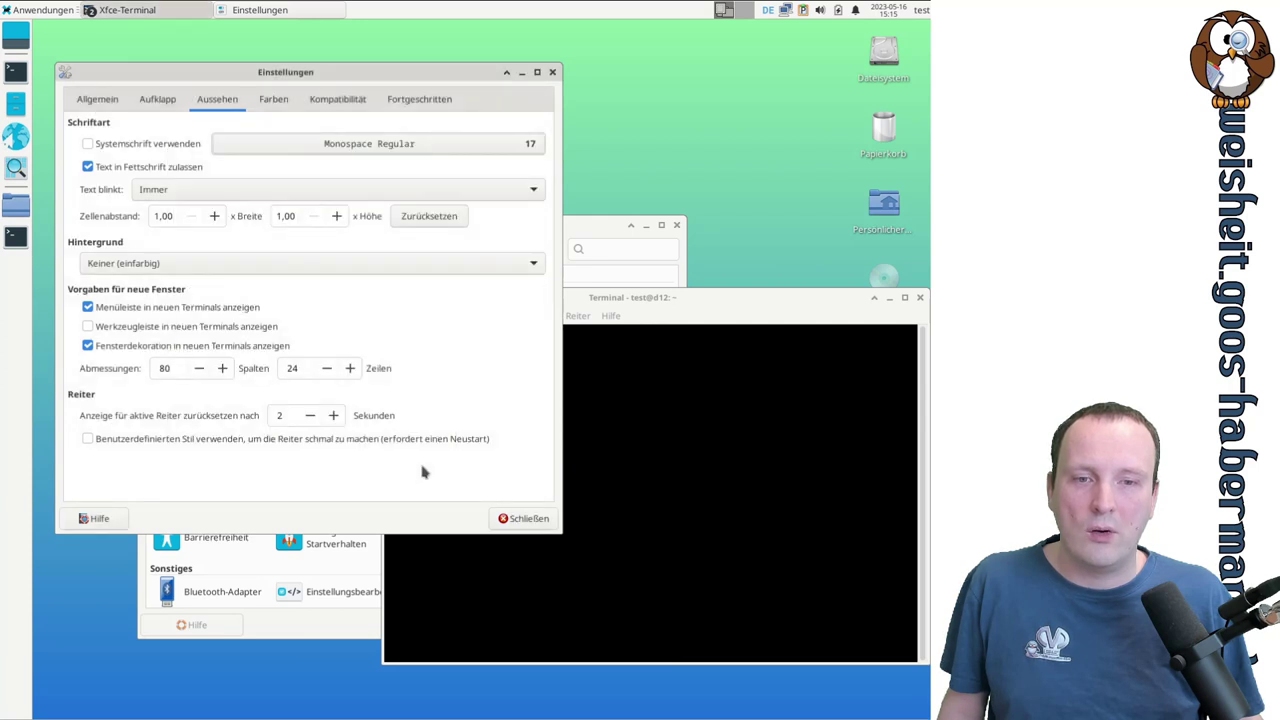
left_click(654, 299)
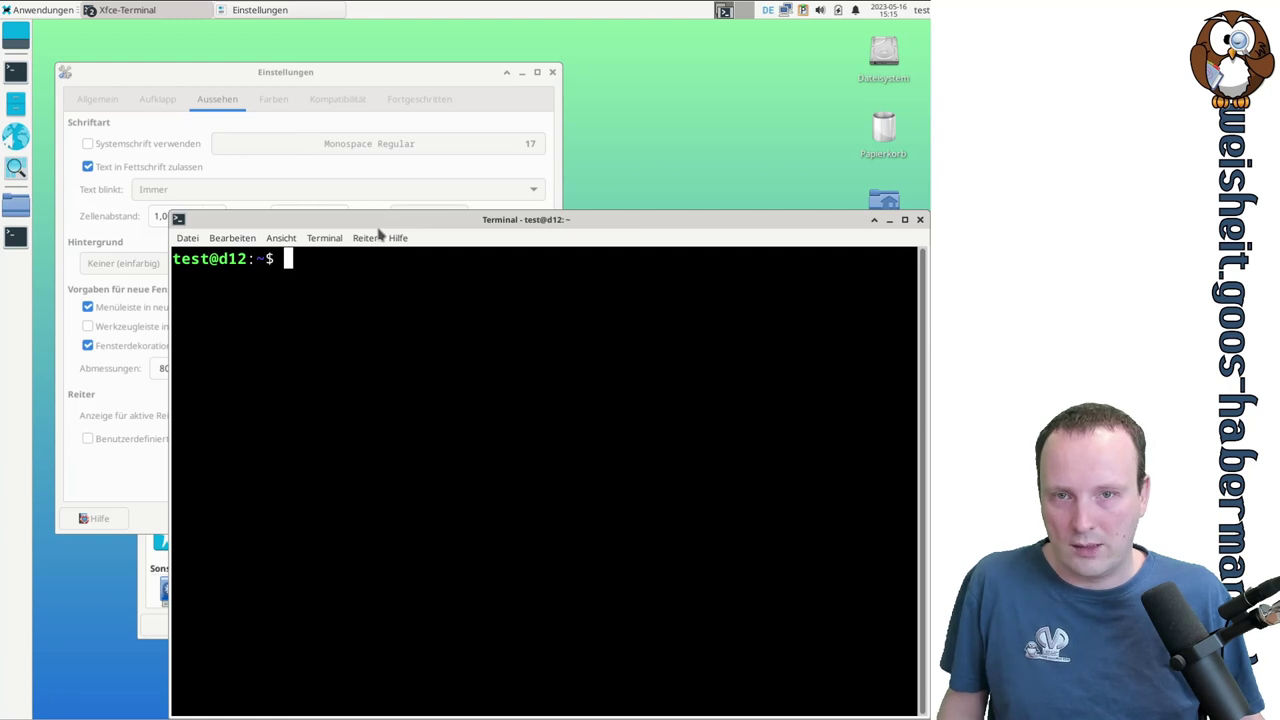
- Open the preferences from the terminal window, compare their Aussehen page with the settings dialog behind, and close them
left_click(234, 242)
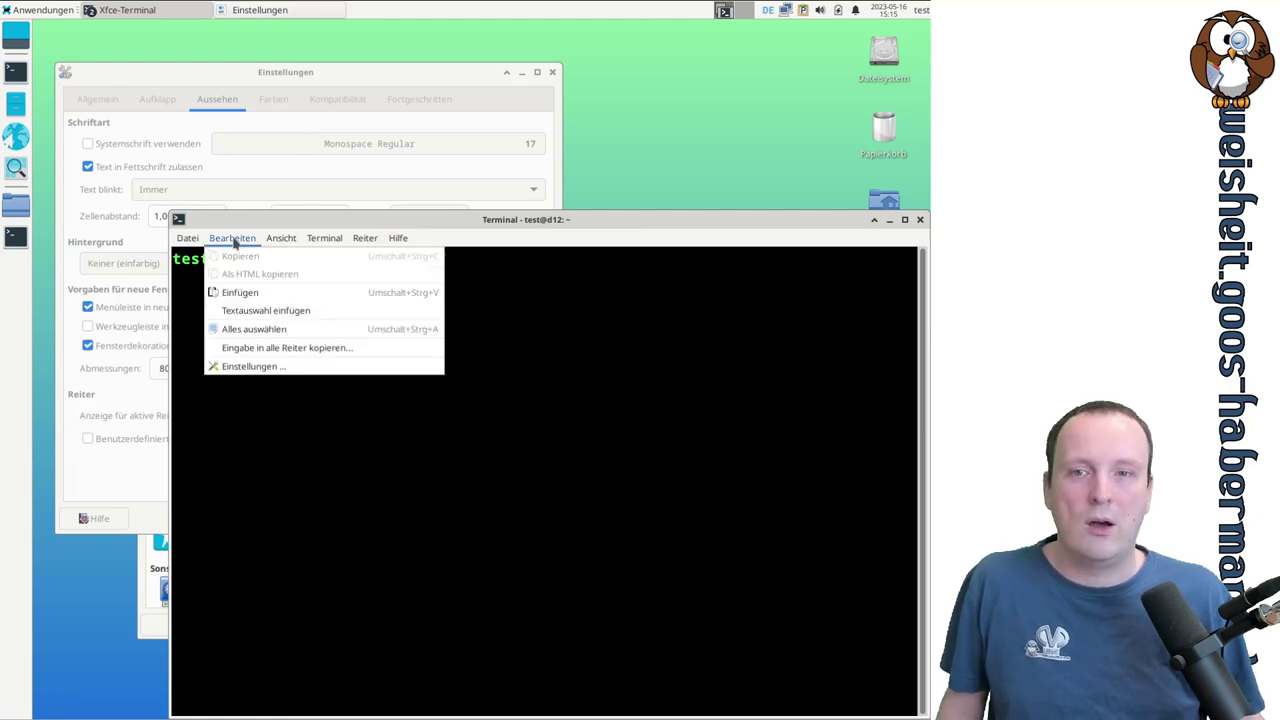
left_click(280, 368)
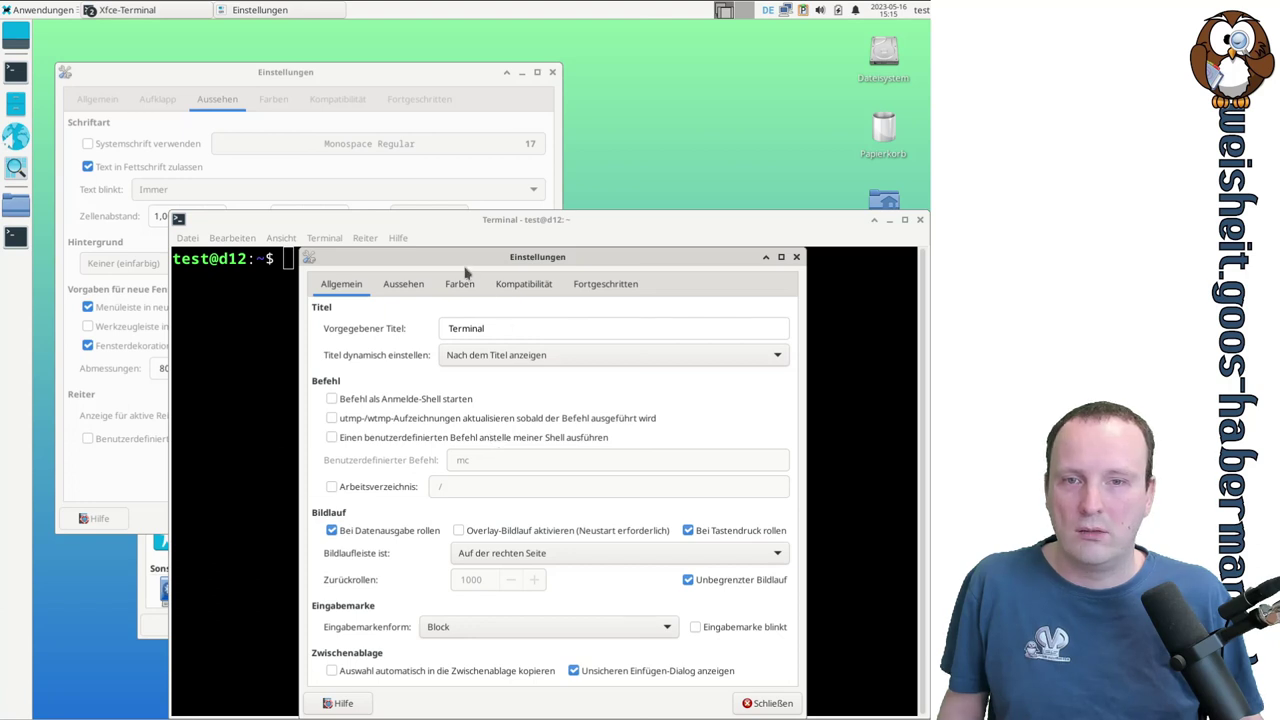
left_click(405, 286)
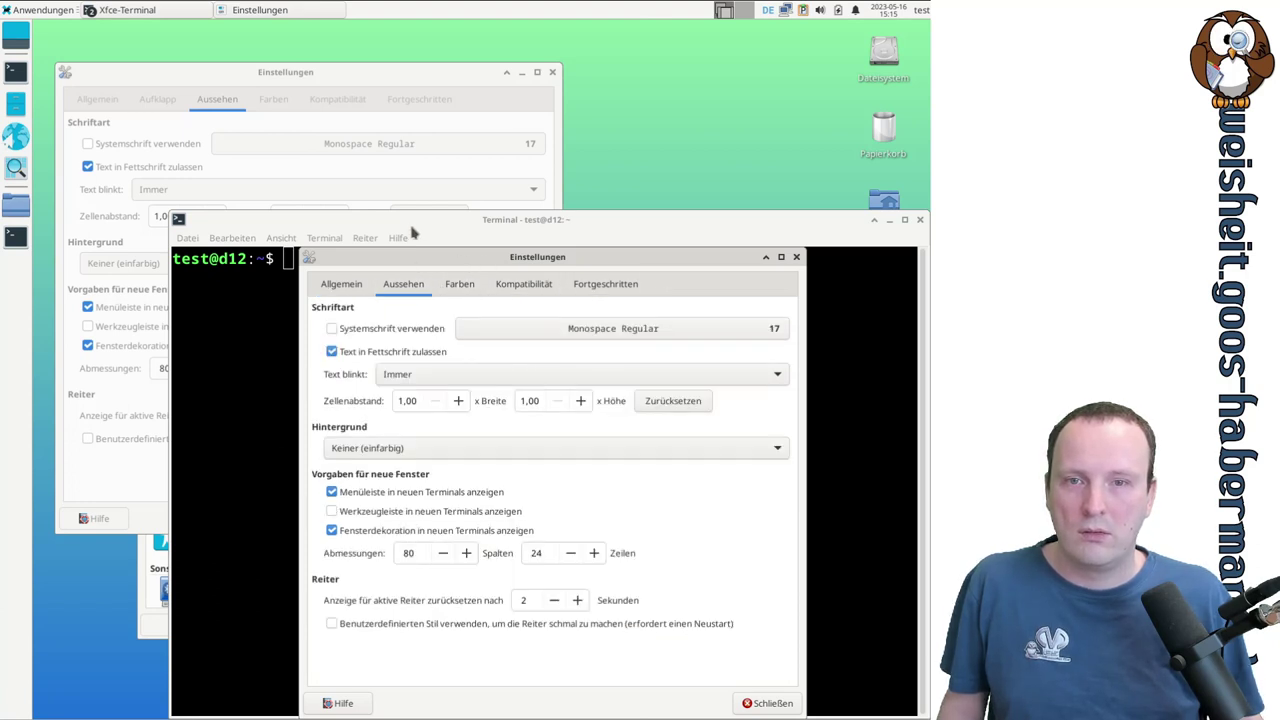
left_click_drag(414, 260, 537, 78)
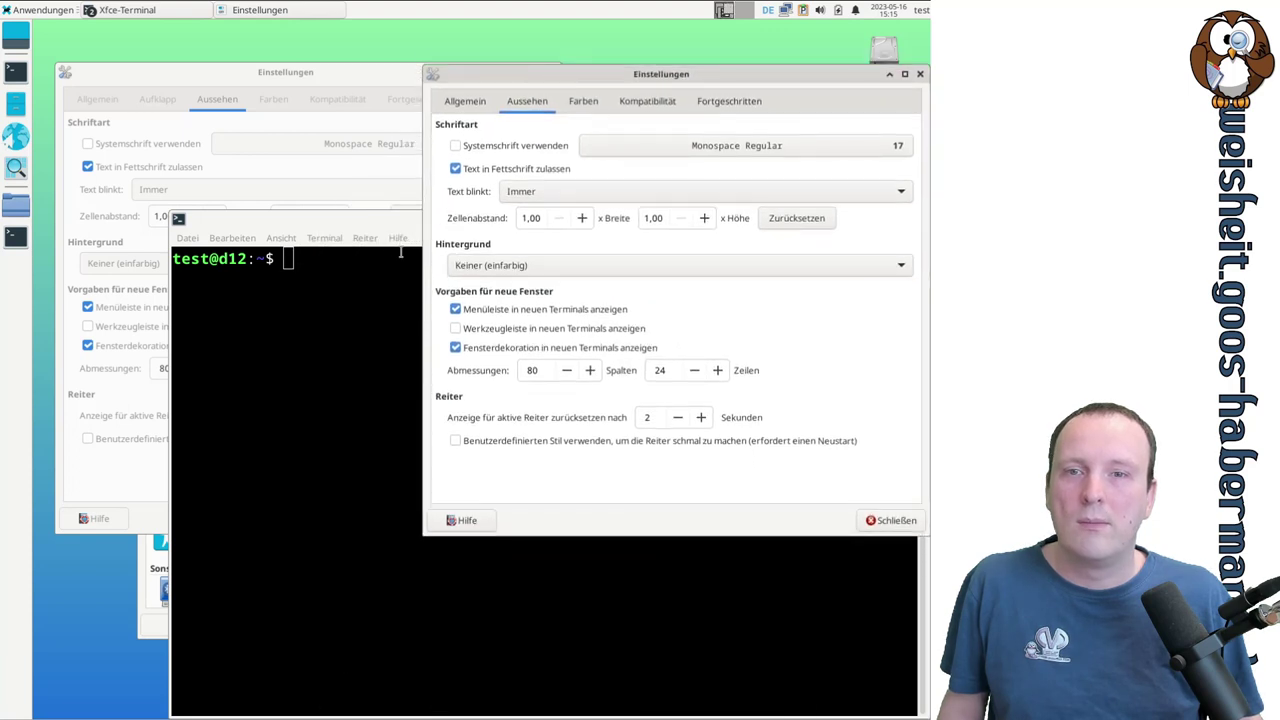
left_click_drag(355, 218, 318, 193)
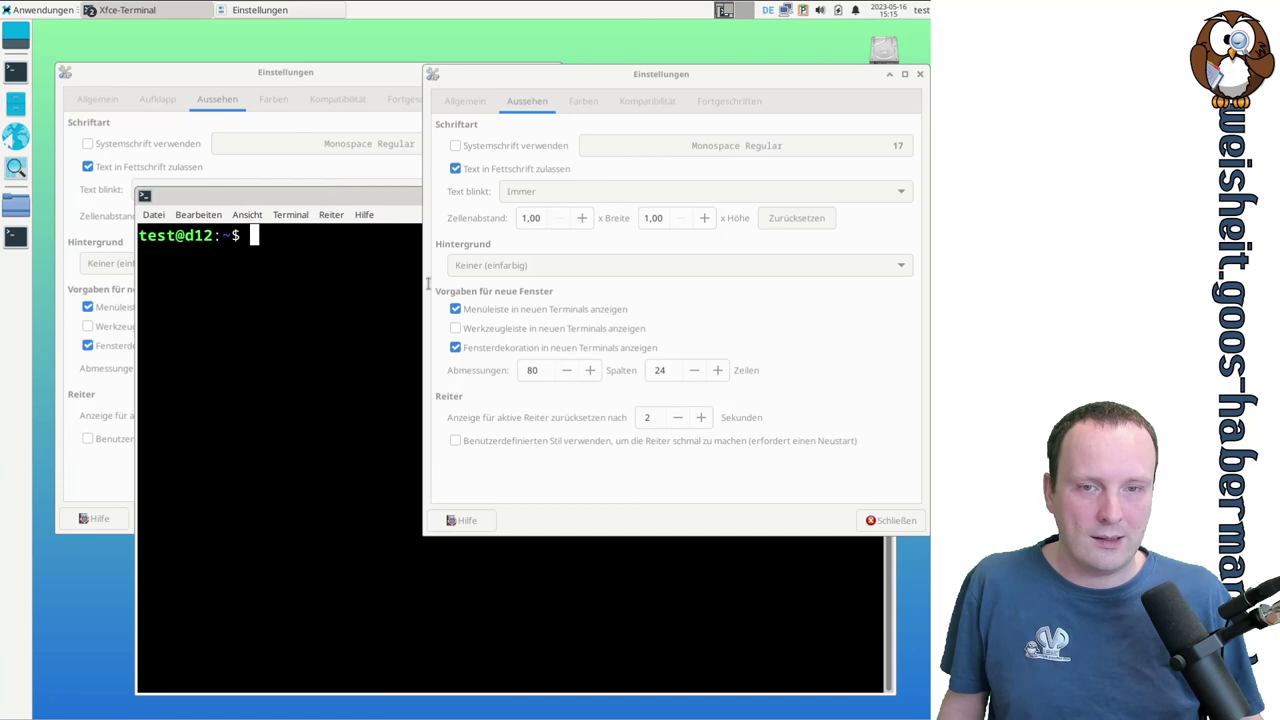
left_click(884, 516)
left_click(360, 77)
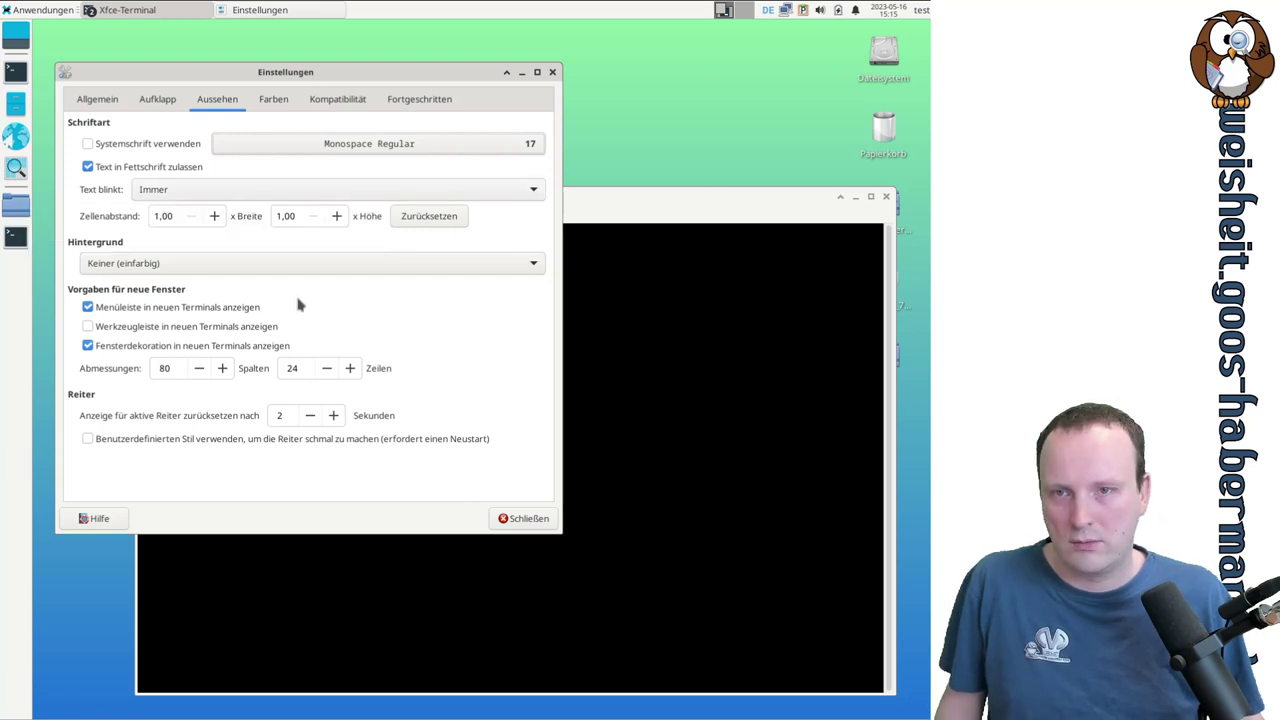
left_click(641, 228)
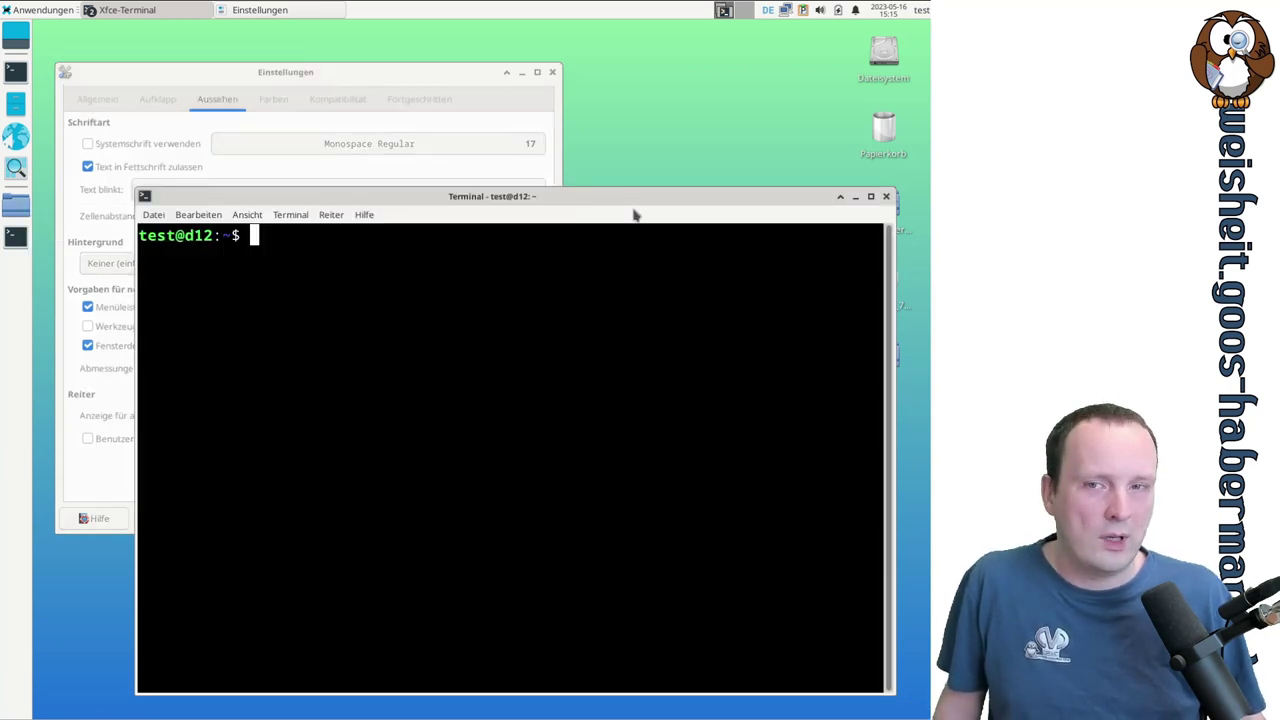
left_click(453, 82)
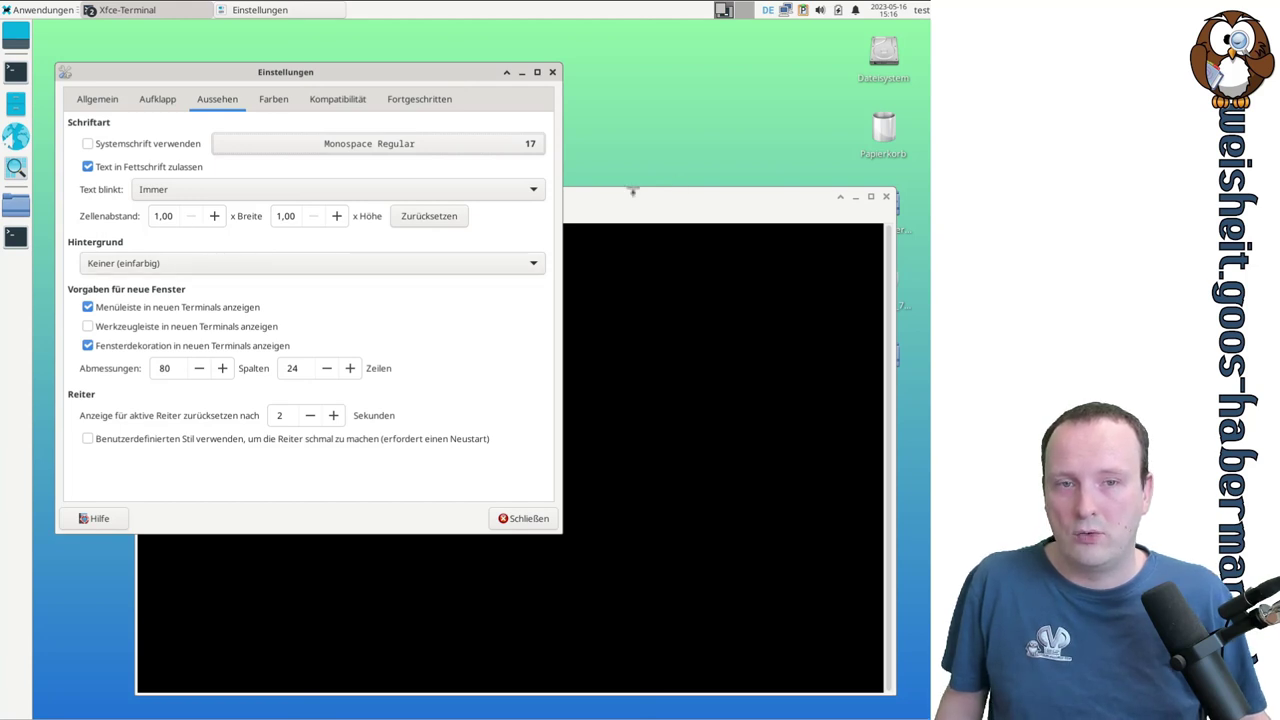
- Move the terminal window clear of the settings dialog and set the cell spacing width to 1,35
left_click(680, 194)
left_click_drag(339, 204, 515, 290)
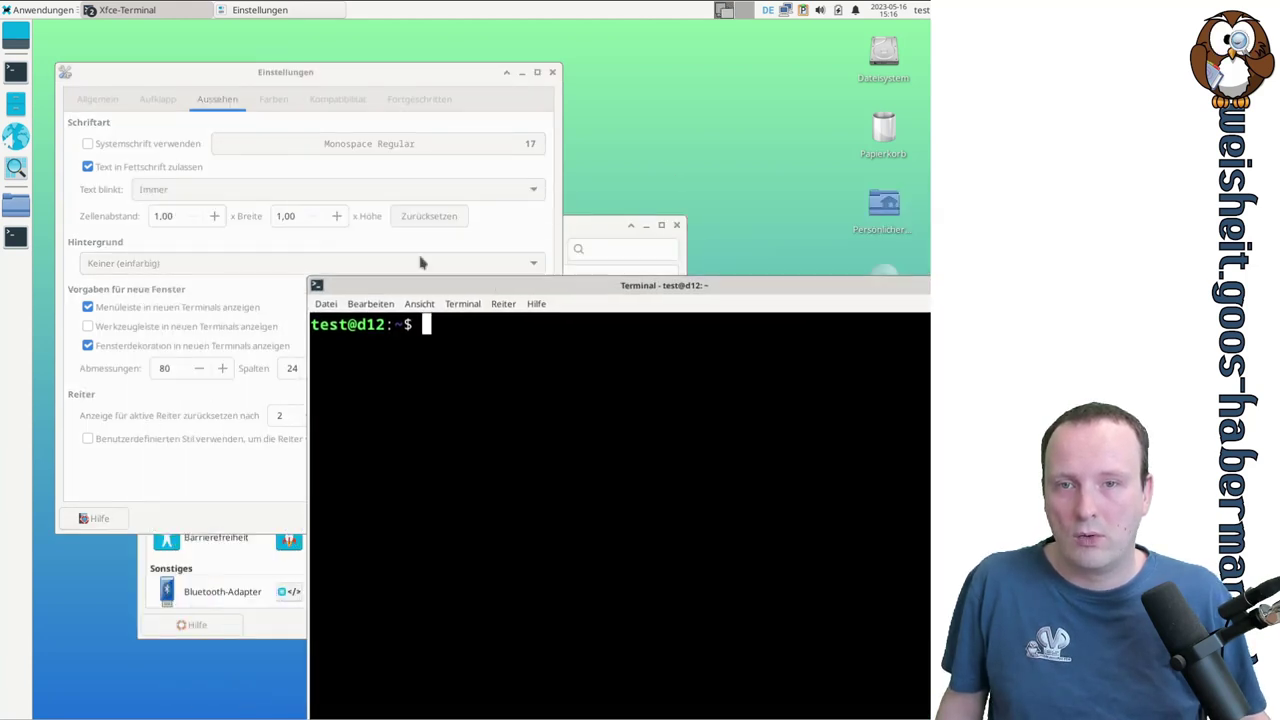
left_click(214, 216)
left_click(214, 216)
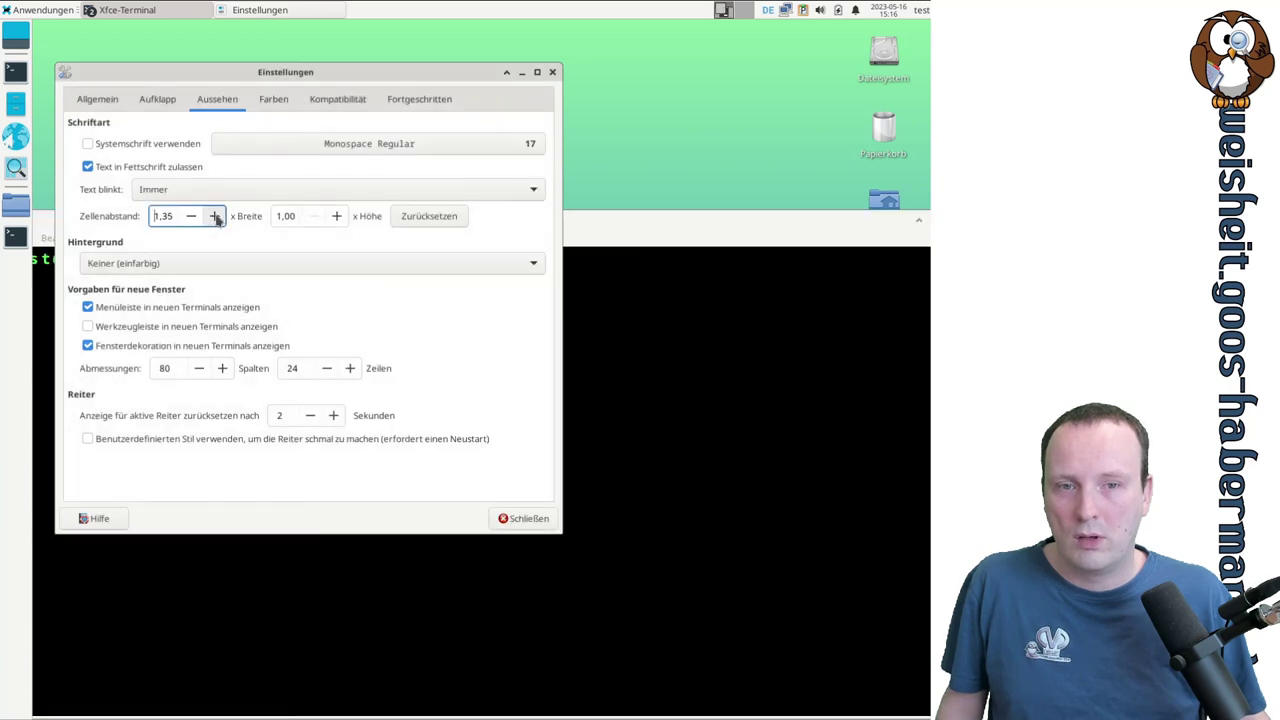
left_click(609, 236)
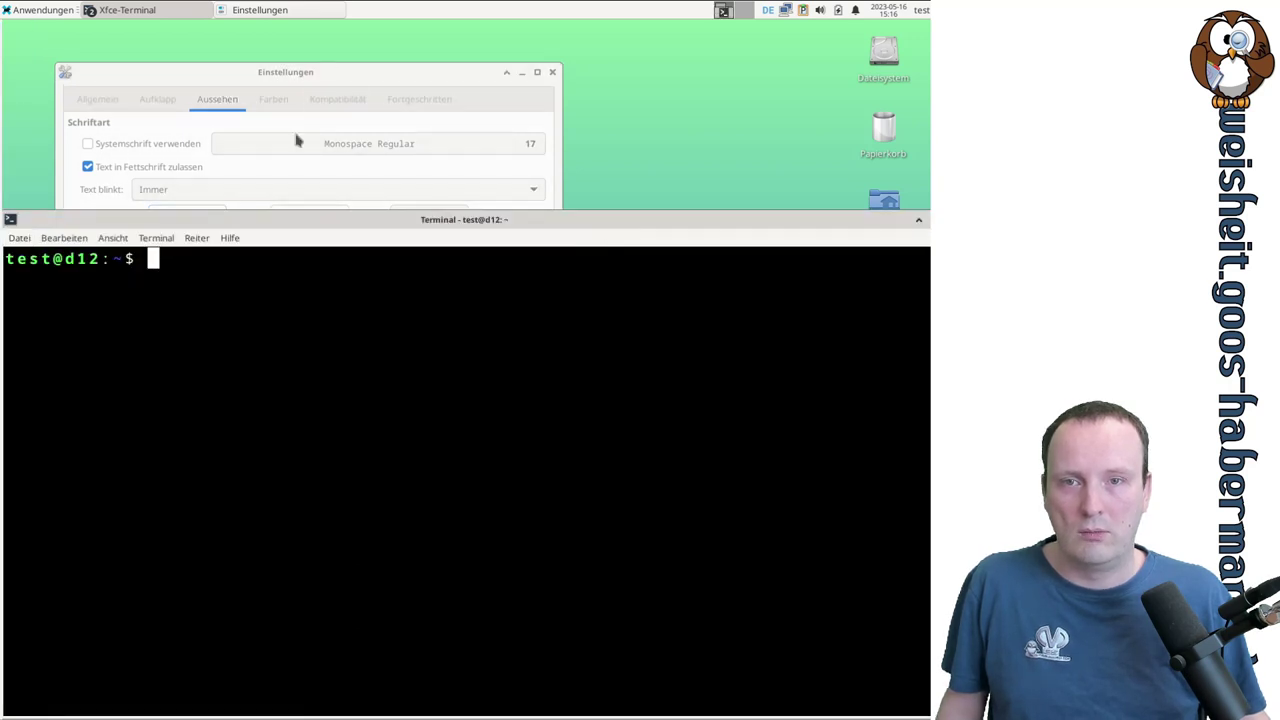
- Set the cell spacing width to 1,00 and bring the terminal window forward to check the character spacing
left_click_drag(390, 268, 403, 278)
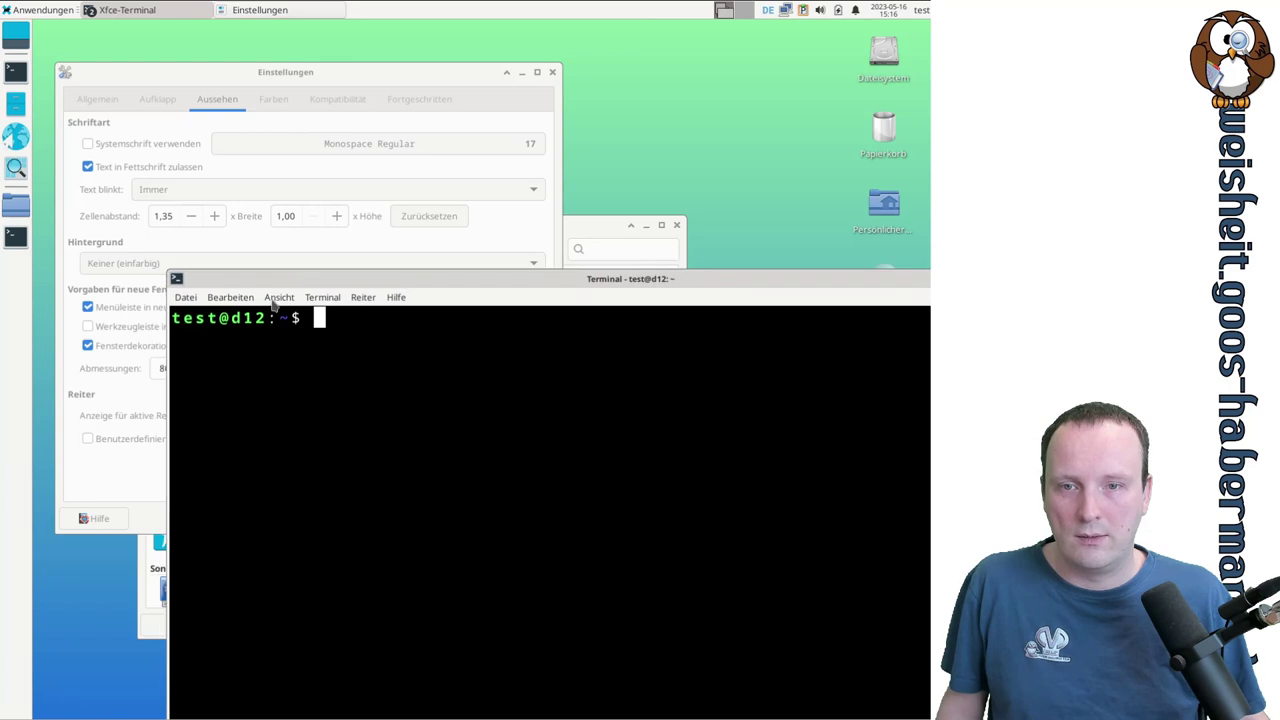
left_click(297, 80)
left_click(190, 216)
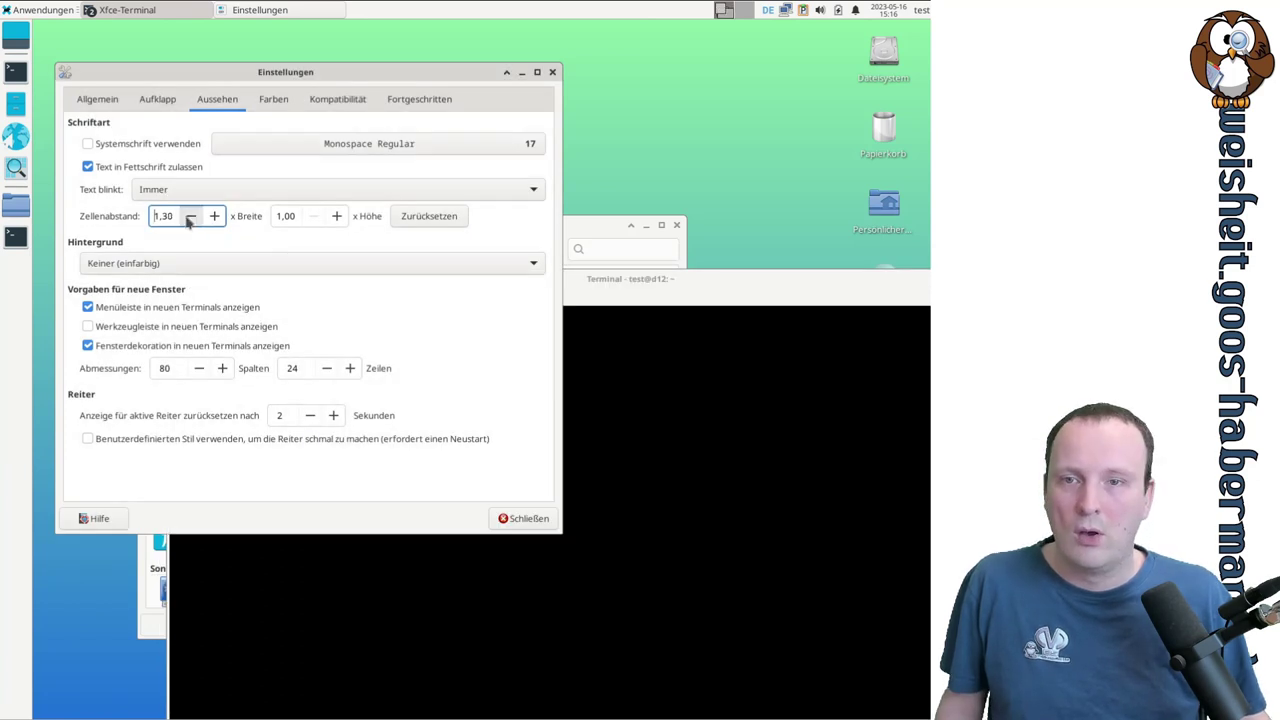
left_click(190, 216)
left_click(190, 216)
left_click(190, 216)
left_click(190, 216)
left_click(190, 216)
left_click(190, 216)
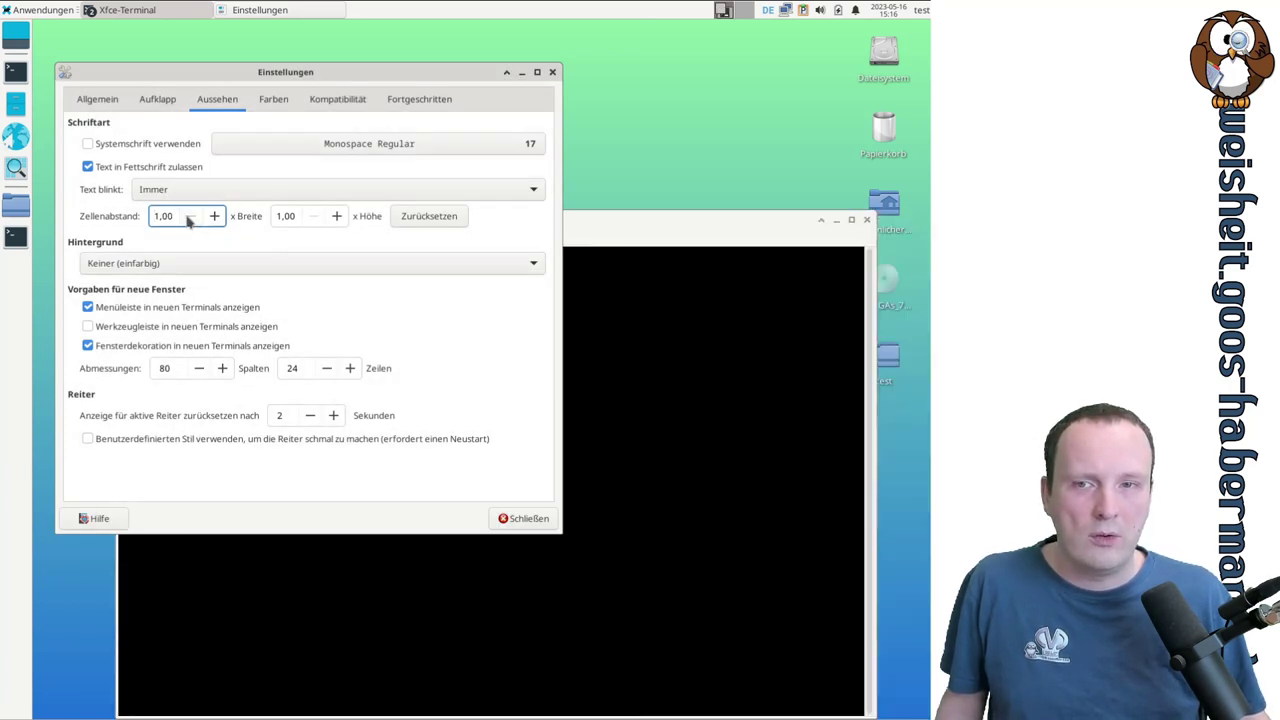
left_click(620, 227)
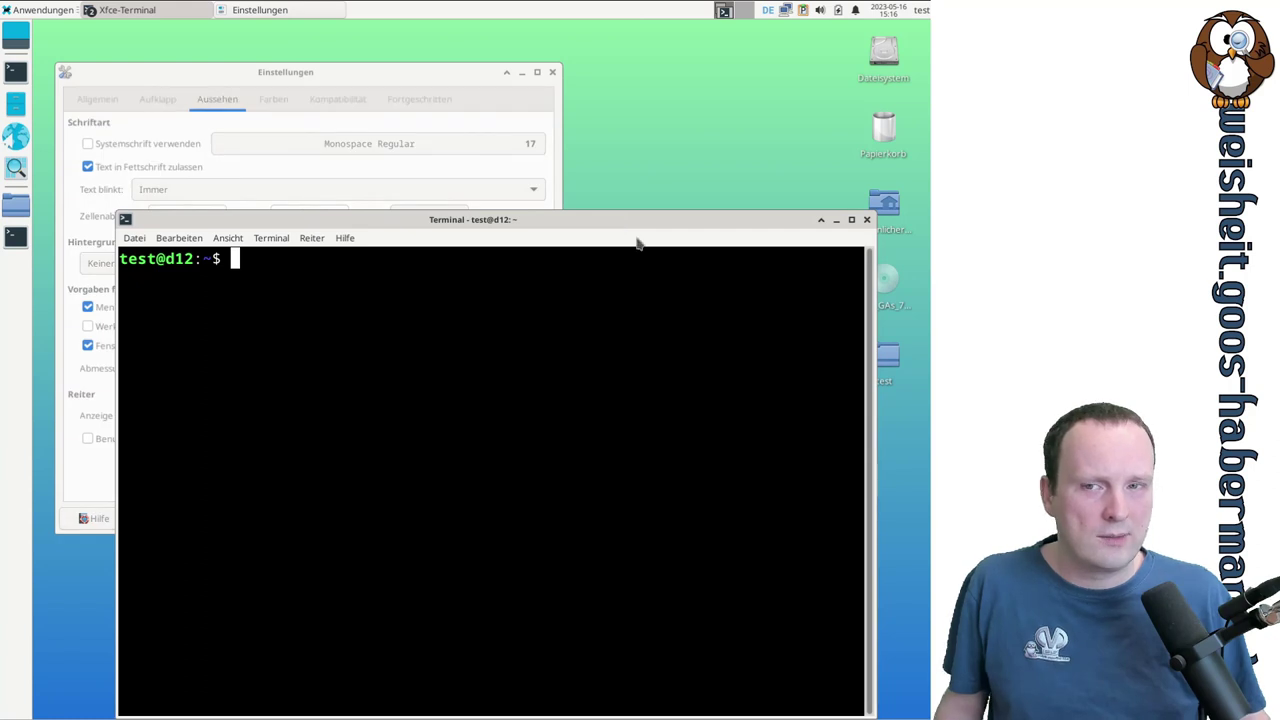
- Try a background image (Hintergrundbild) for the terminal and switch the background to Transparenter Hintergrund
left_click(360, 78)
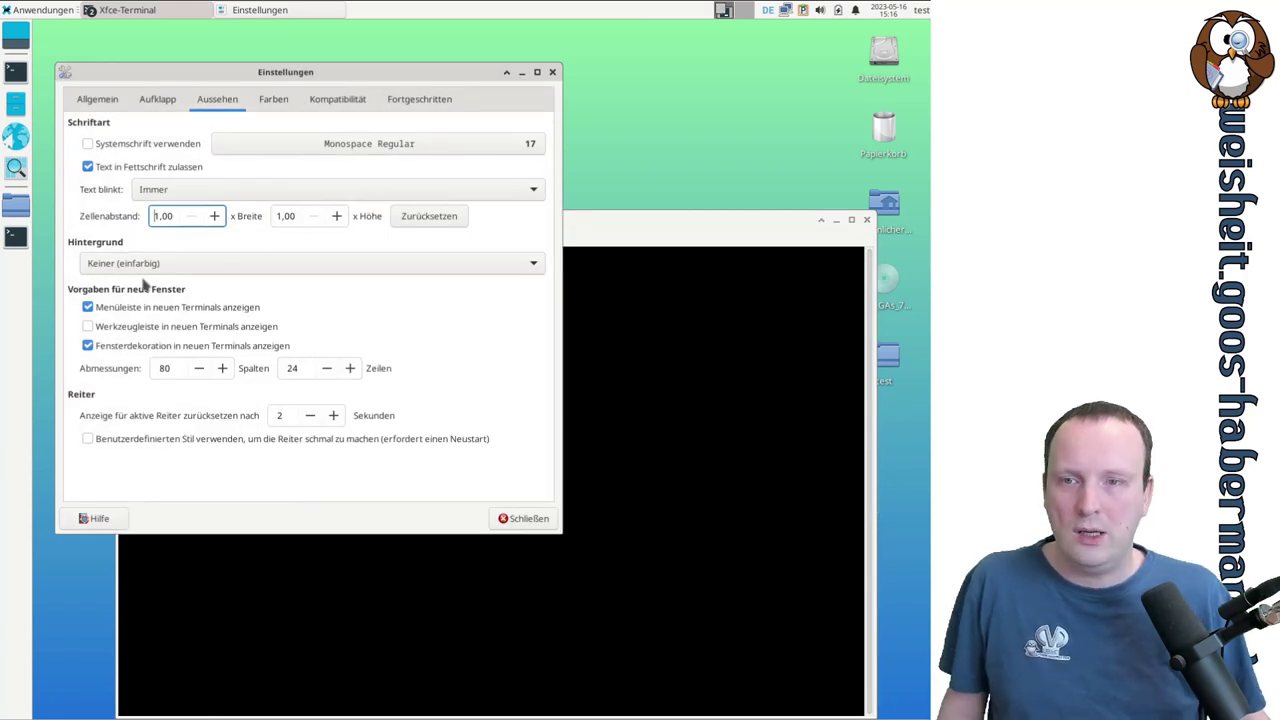
left_click(118, 263)
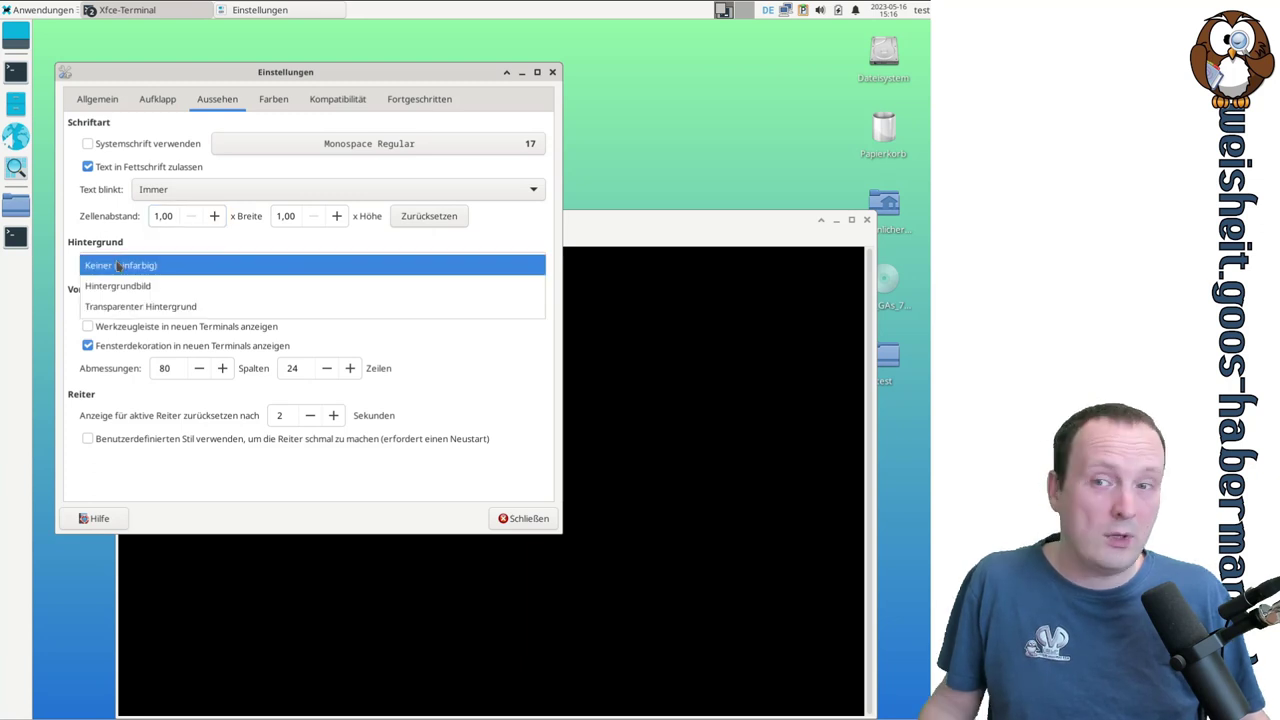
left_click(120, 286)
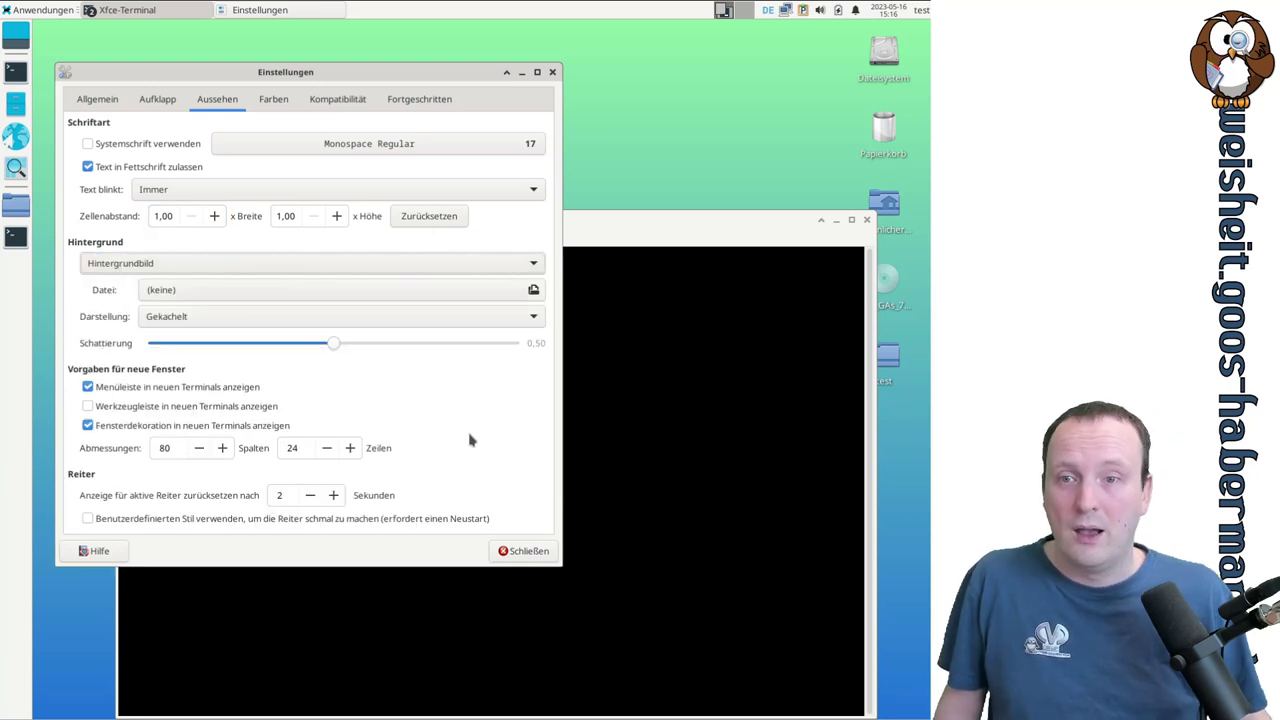
left_click(110, 270)
left_click(114, 285)
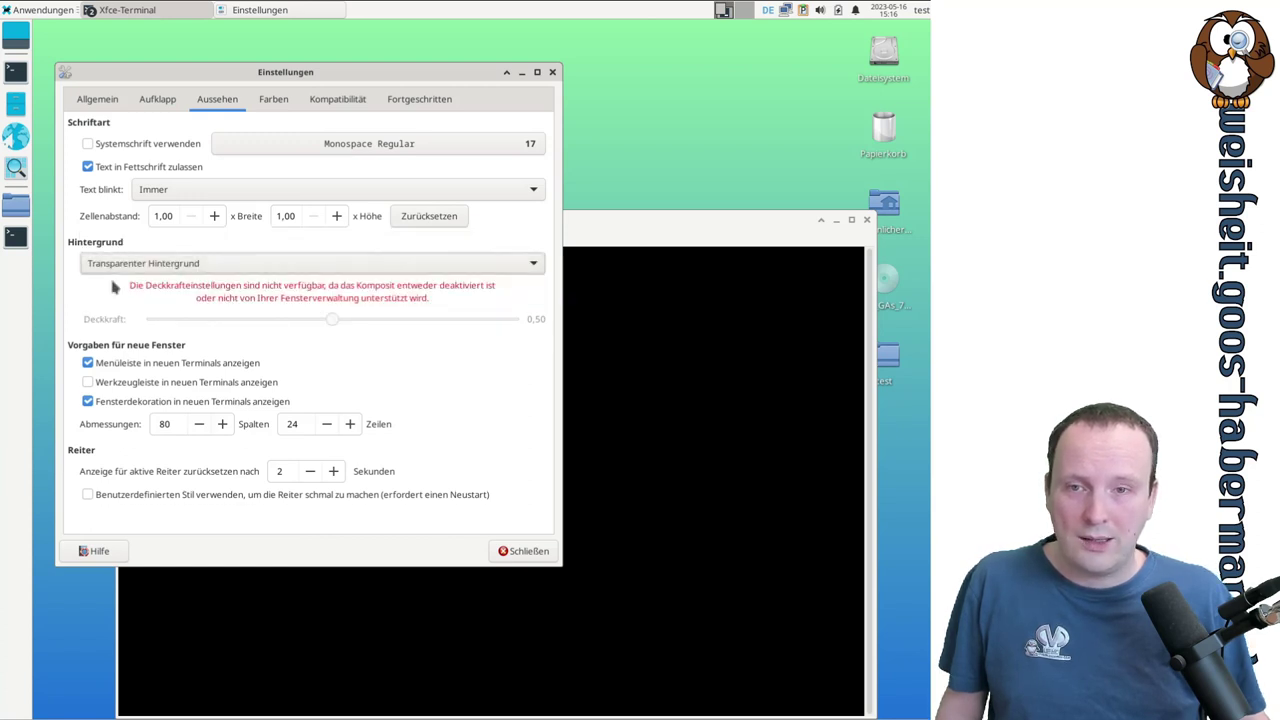
left_click(121, 269)
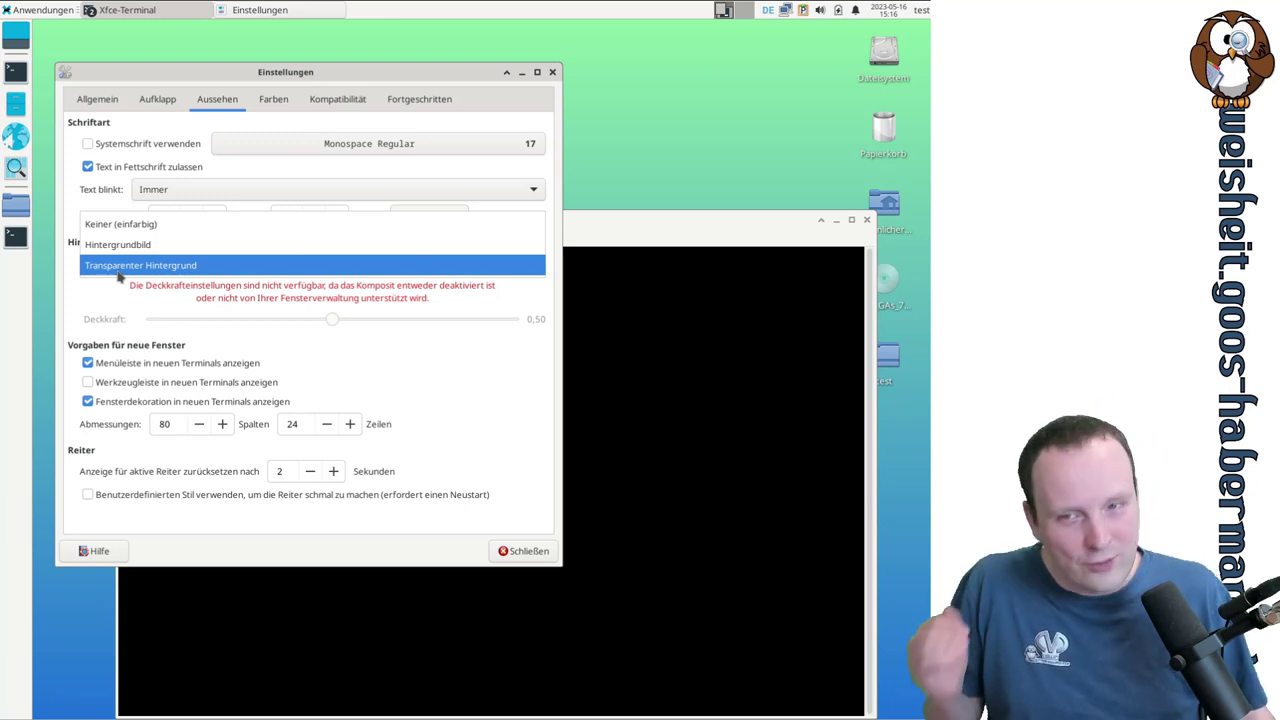
left_click(99, 300)
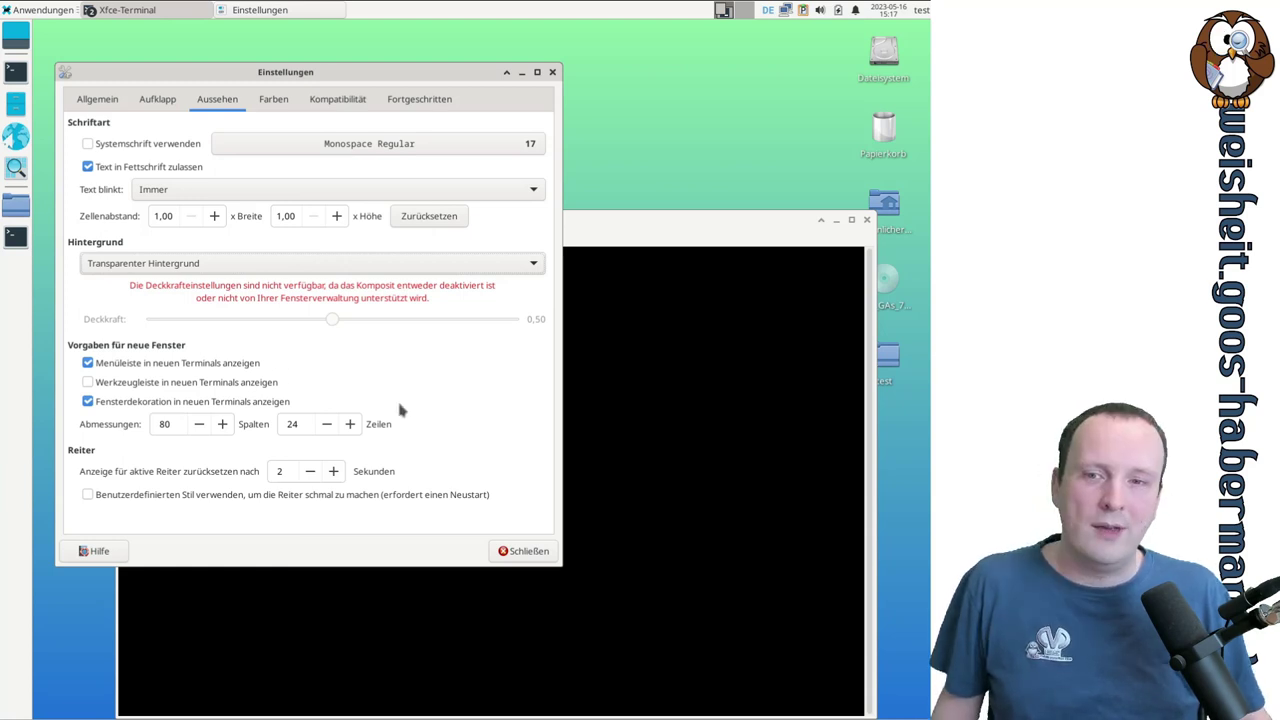
- Enable the toolbar (Werkzeugleiste) for new terminals and open a new terminal window from the existing one
left_click(228, 387)
left_click(630, 236)
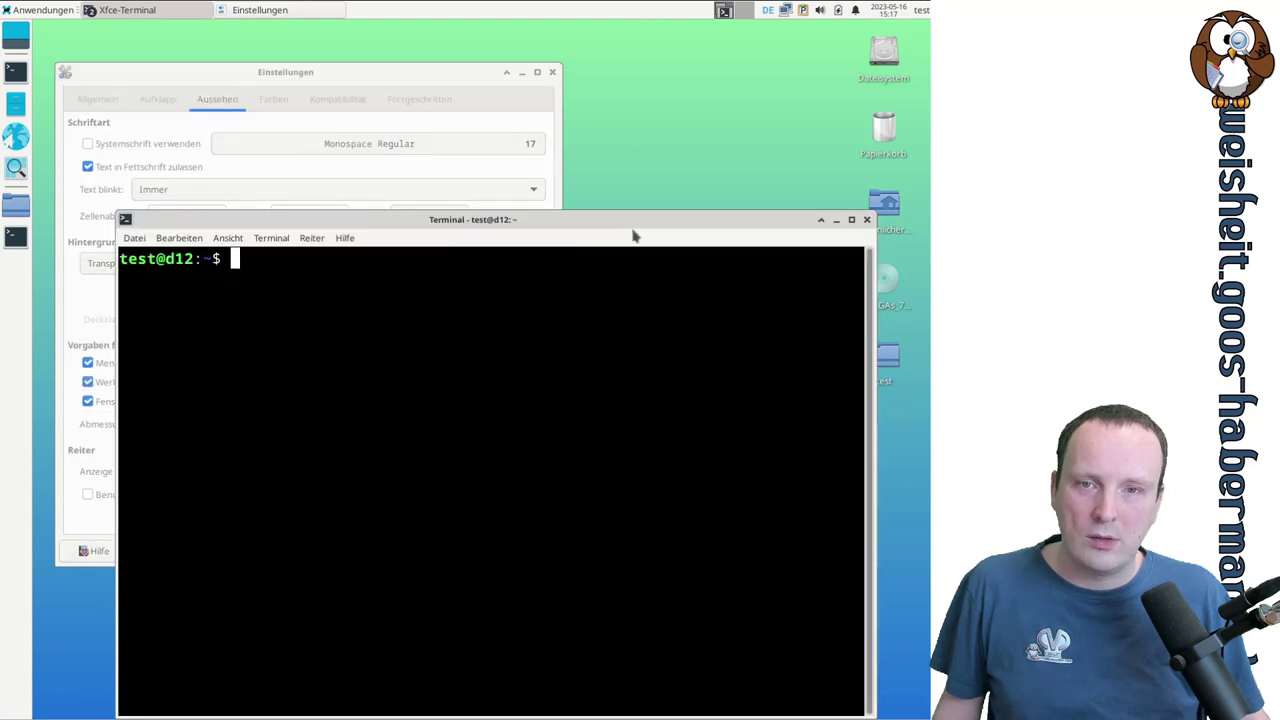
left_click(17, 238)
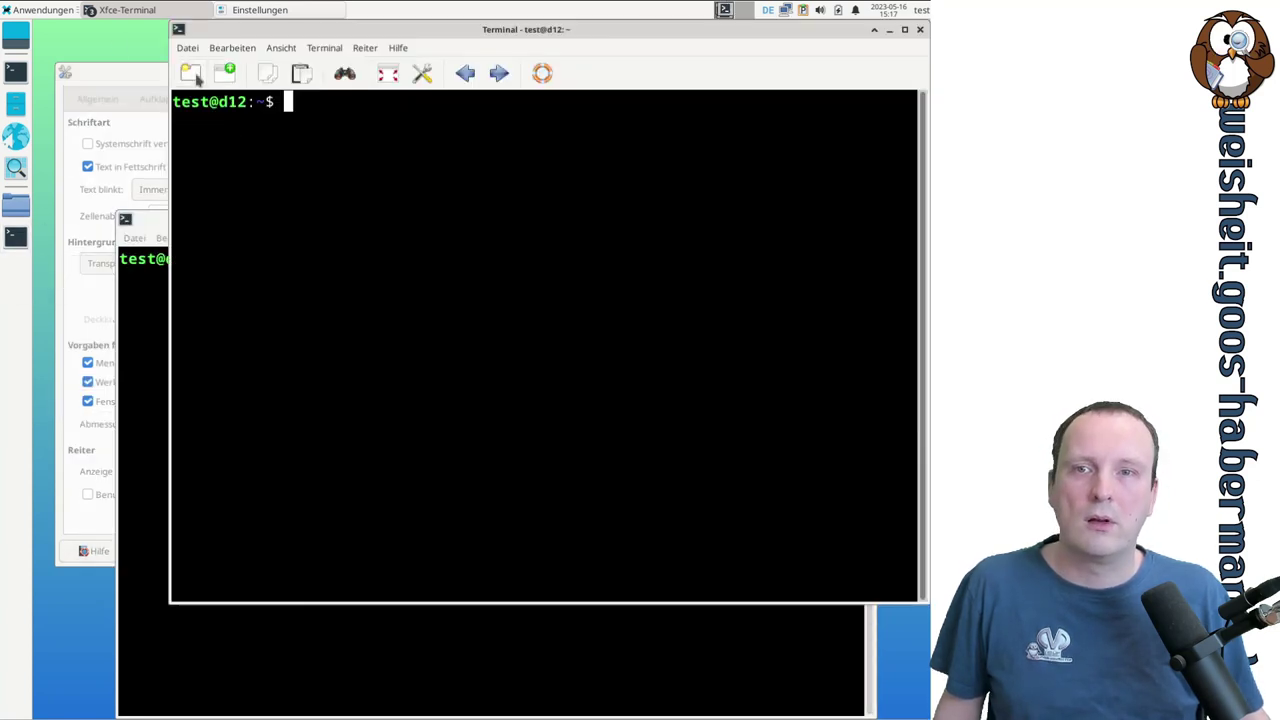
- Move the new terminal window lower, open a second tab in it, and compare its toolbar with the Datei menu commands
left_click(190, 49)
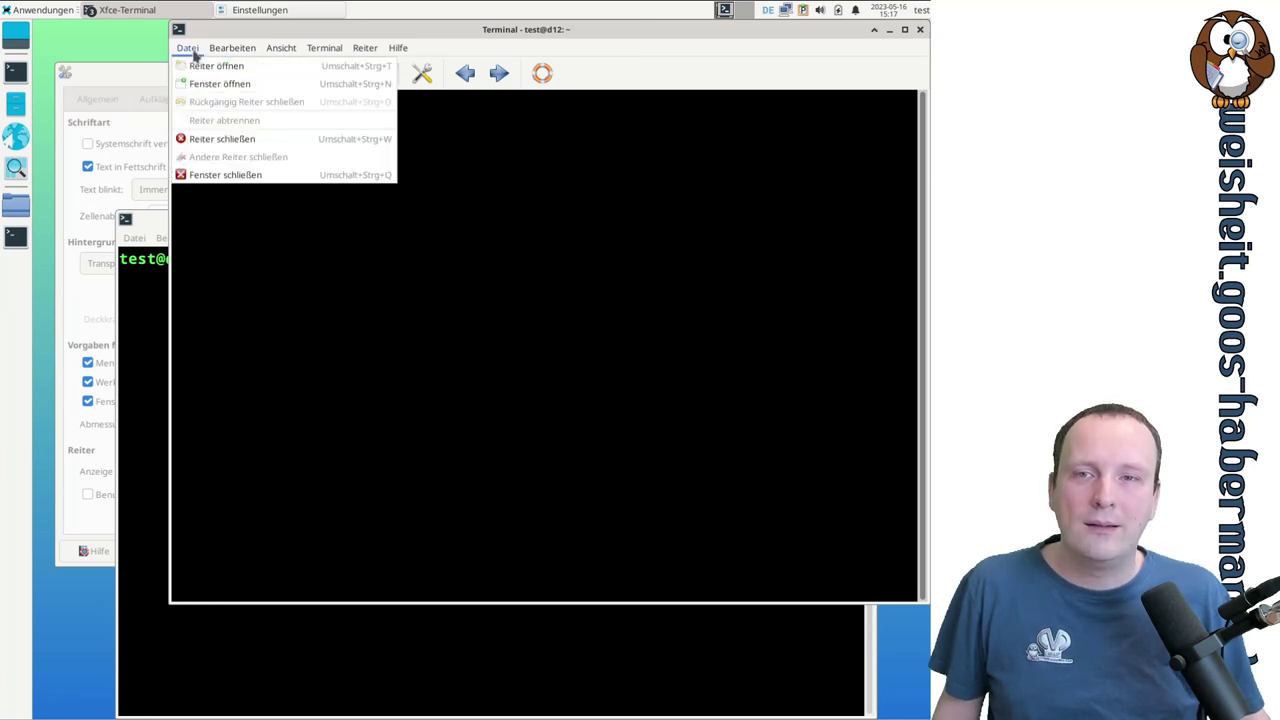
left_click(390, 48)
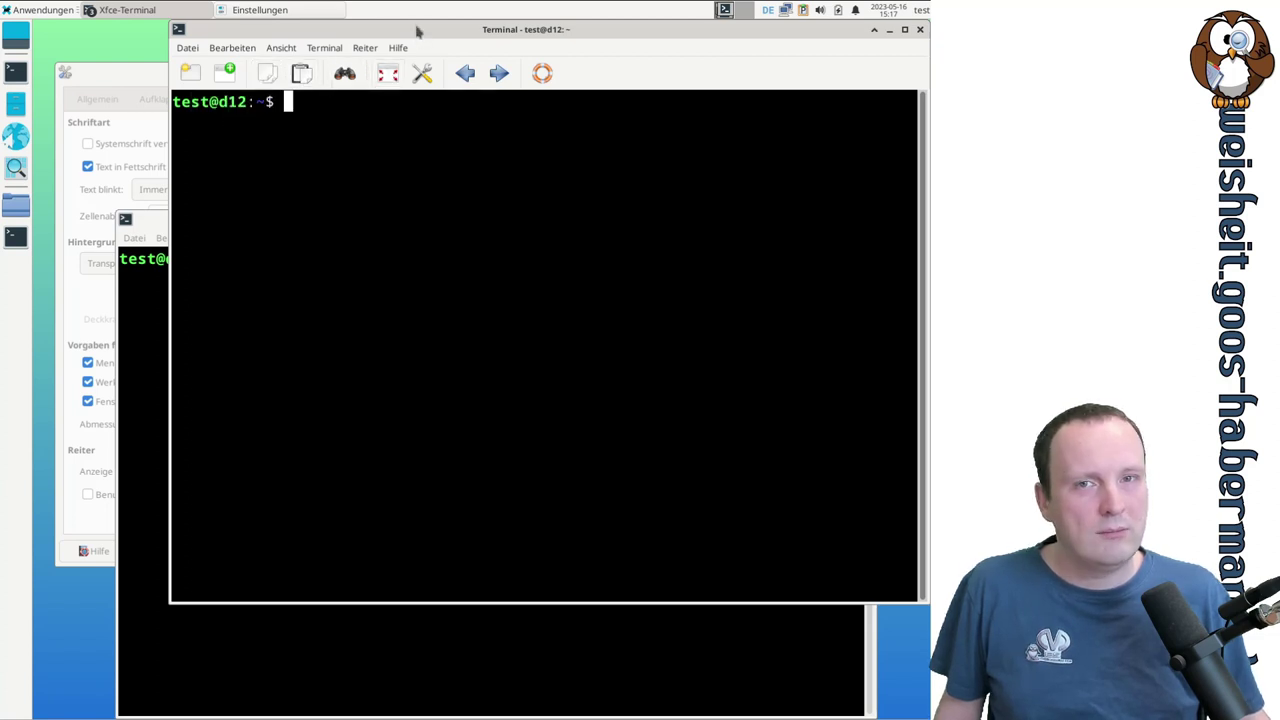
left_click_drag(417, 29, 392, 102)
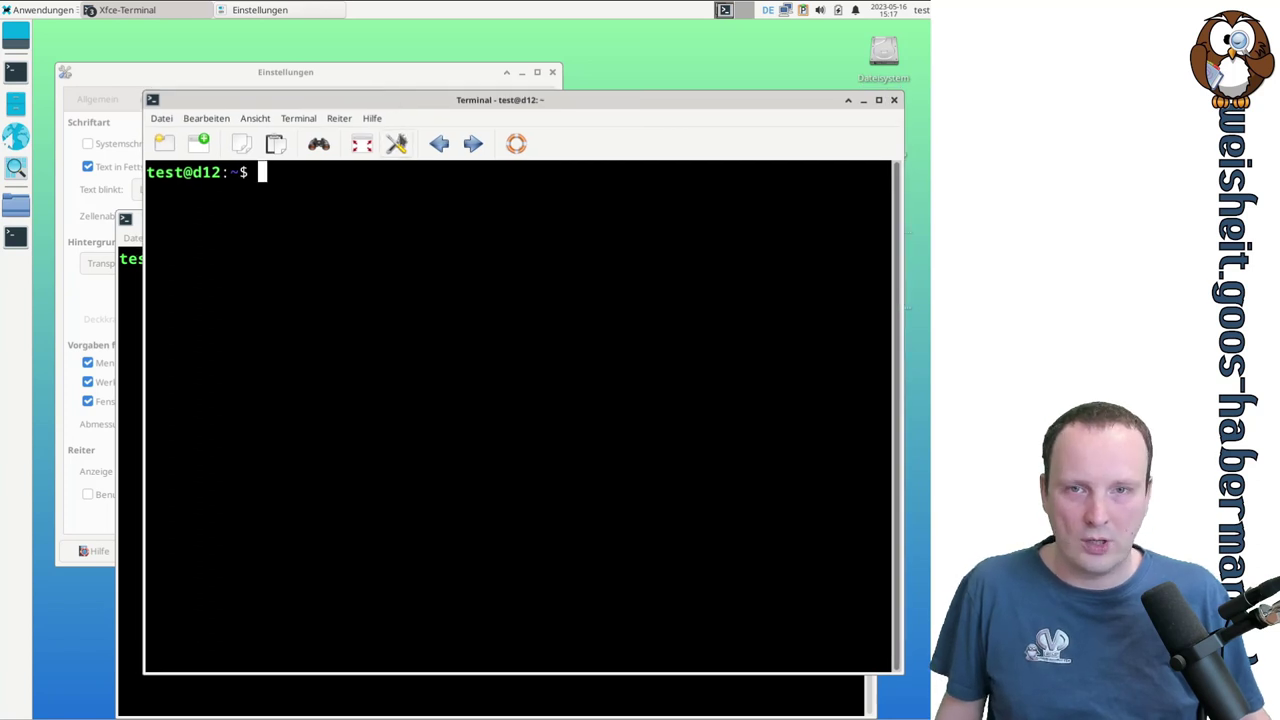
left_click(164, 146)
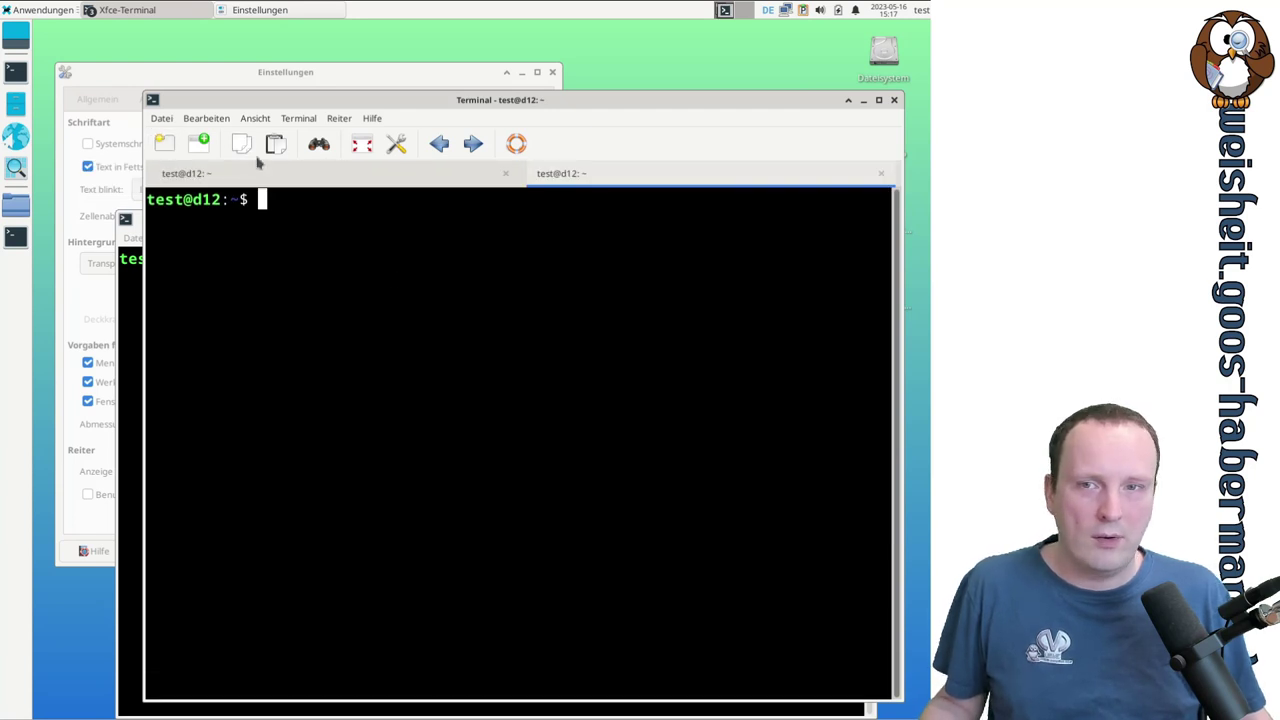
left_click(162, 119)
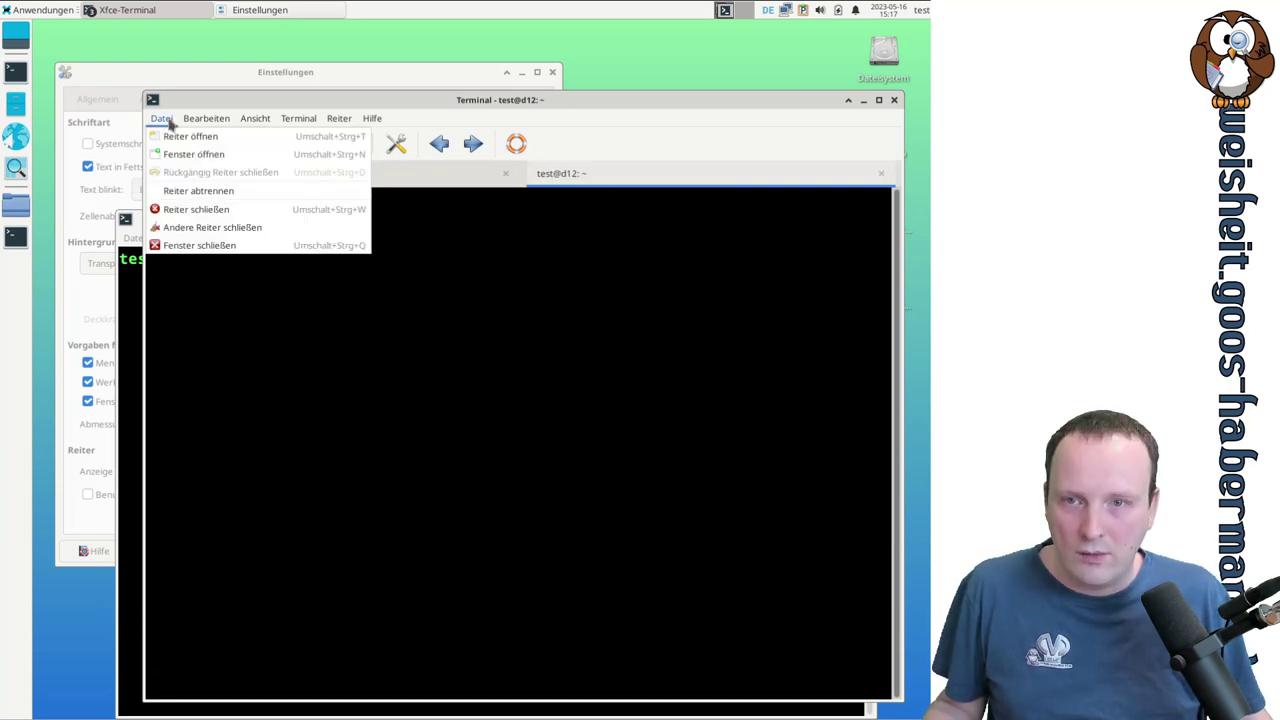
left_click(209, 162)
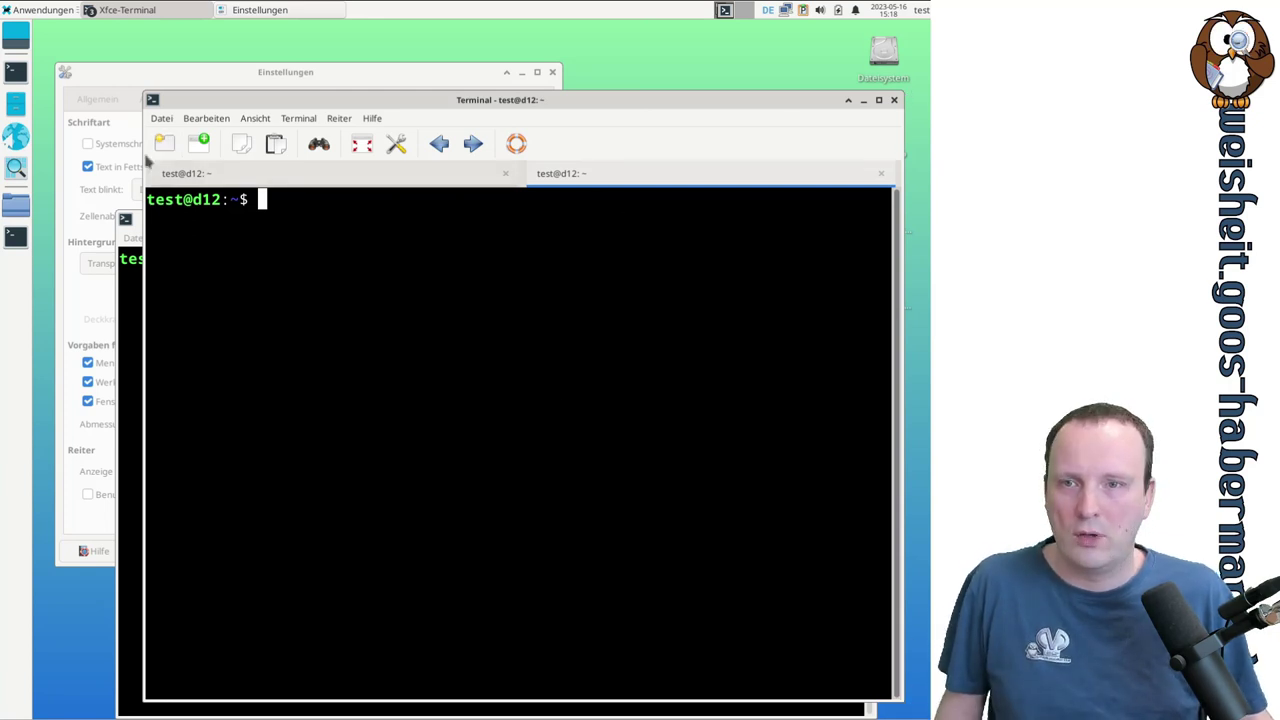
- Compare the new-window defaults and tab options on the Aussehen page with the two-tab terminal window, moving that window higher
left_click(166, 78)
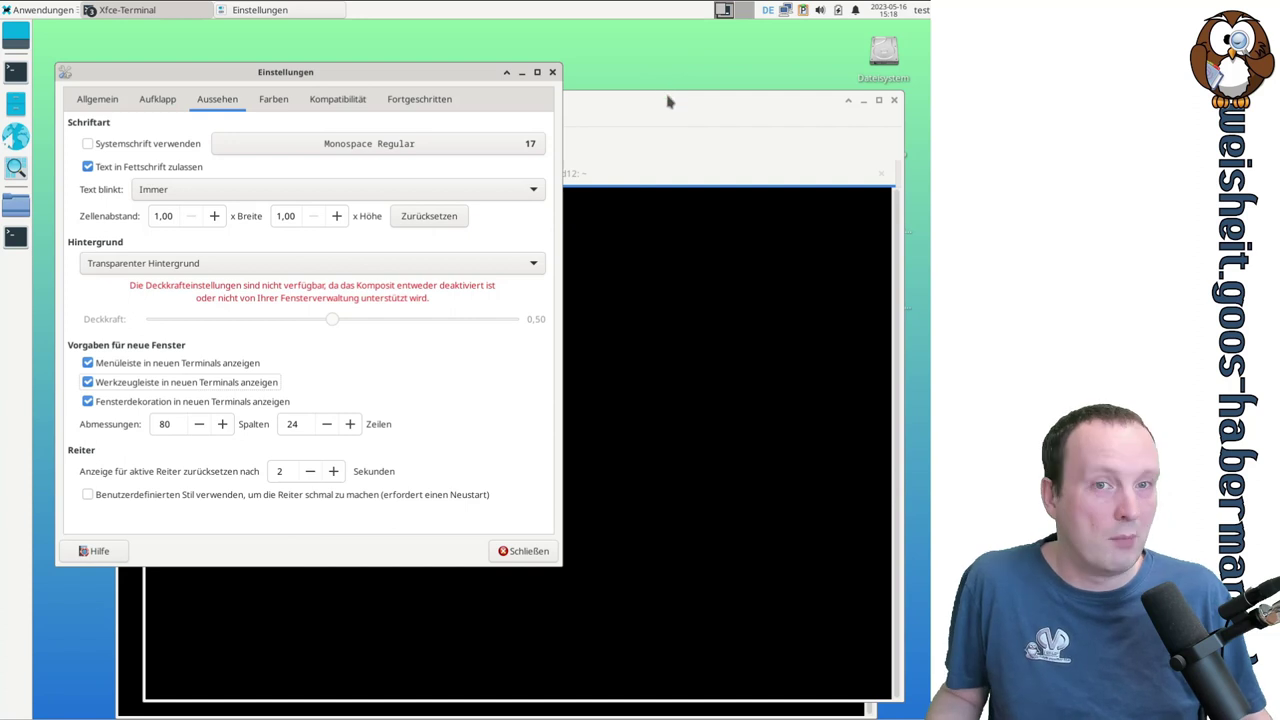
left_click_drag(669, 101, 641, 53)
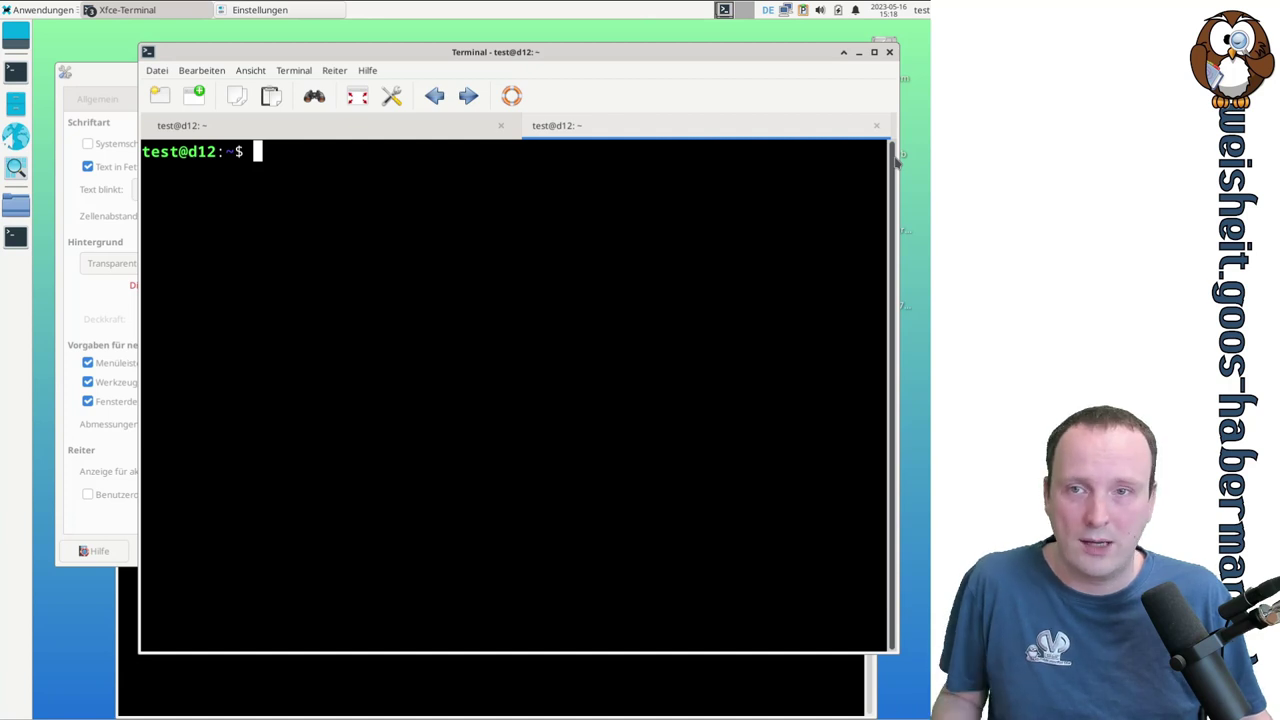
left_click(113, 77)
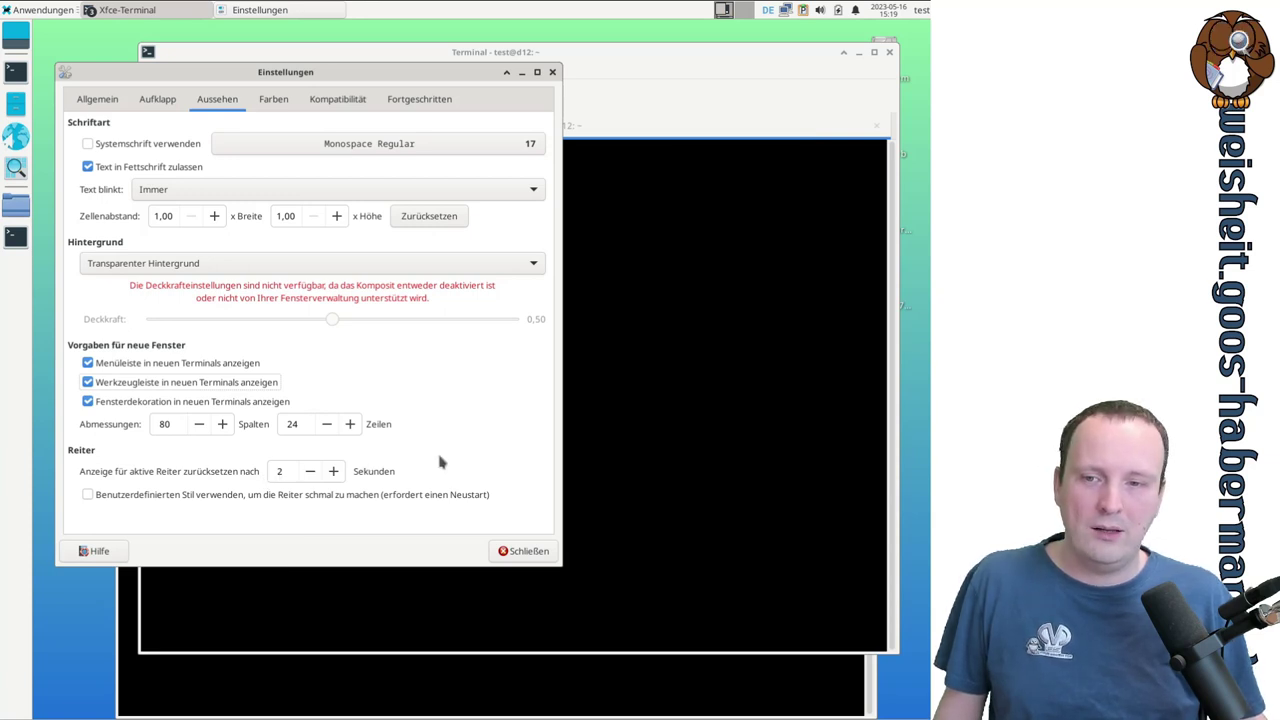
left_click(620, 104)
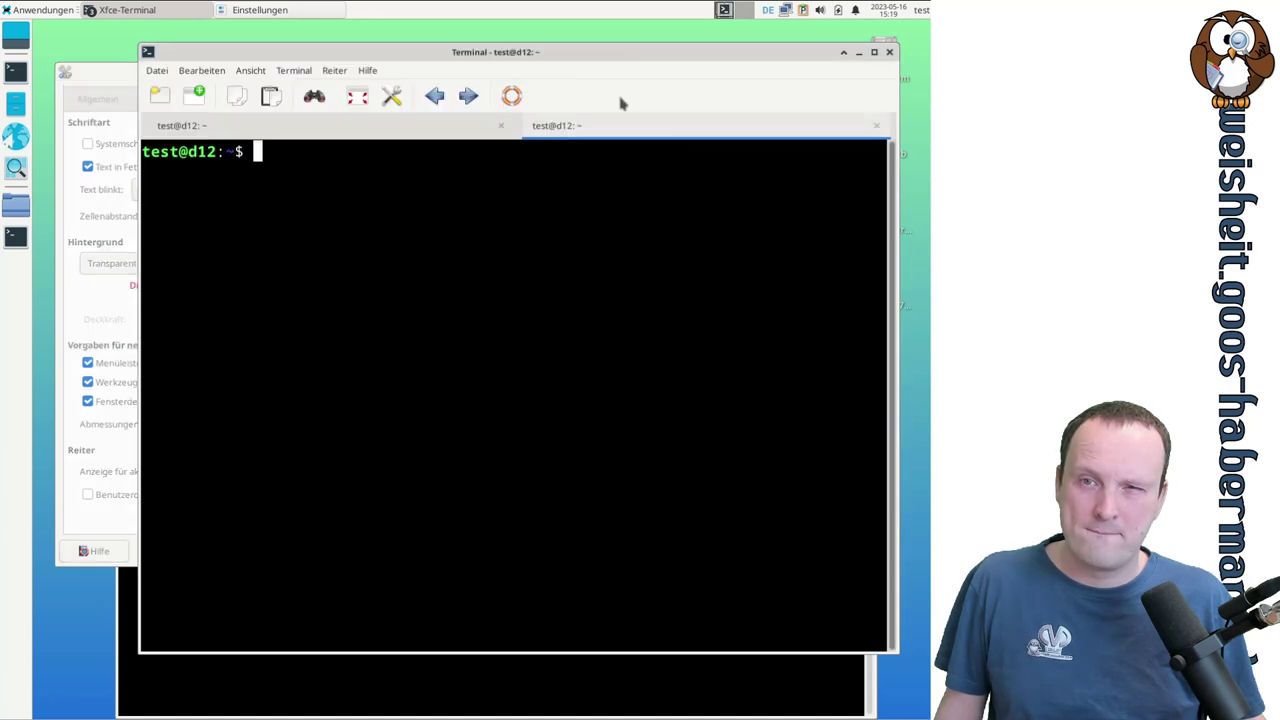
left_click(101, 78)
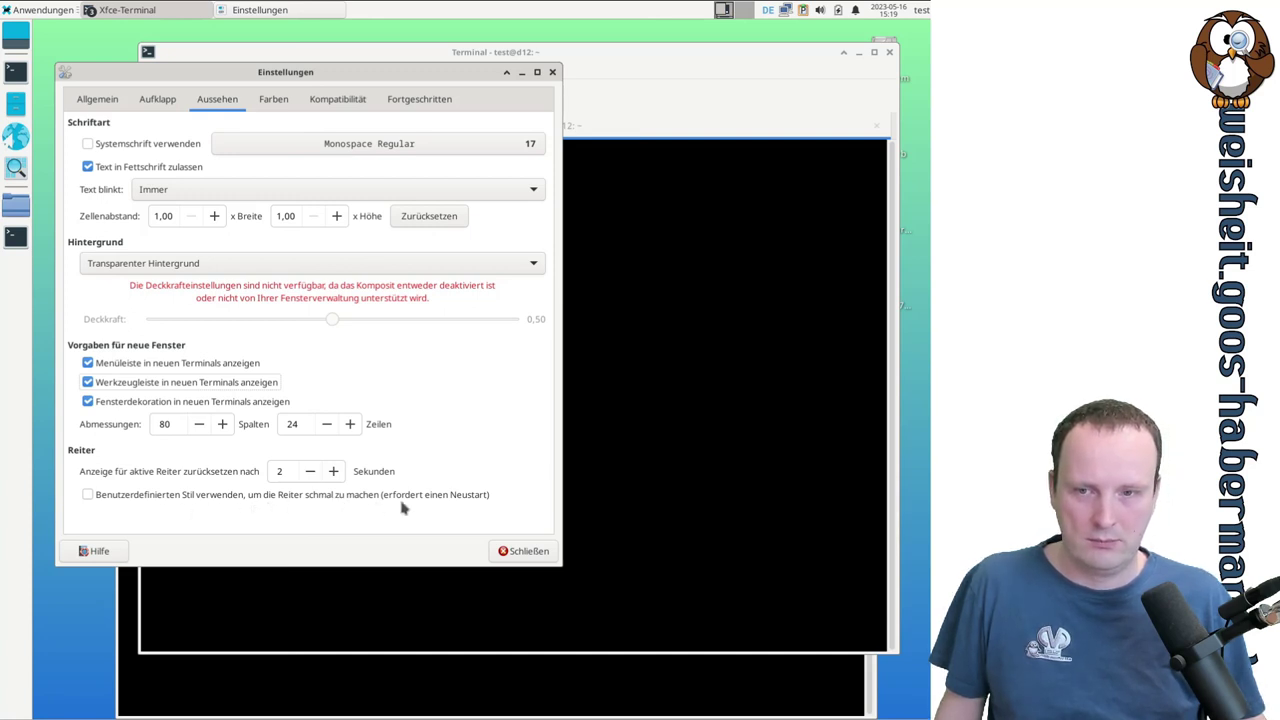
left_click(630, 84)
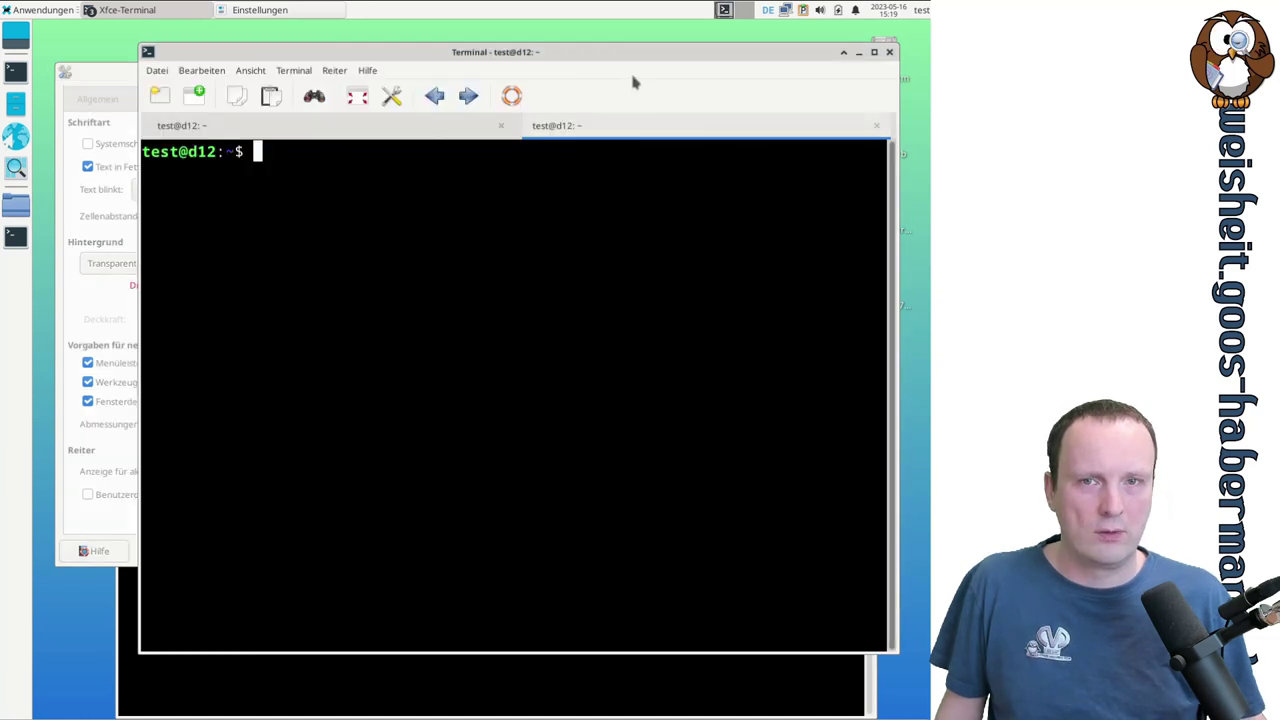
left_click(134, 78)
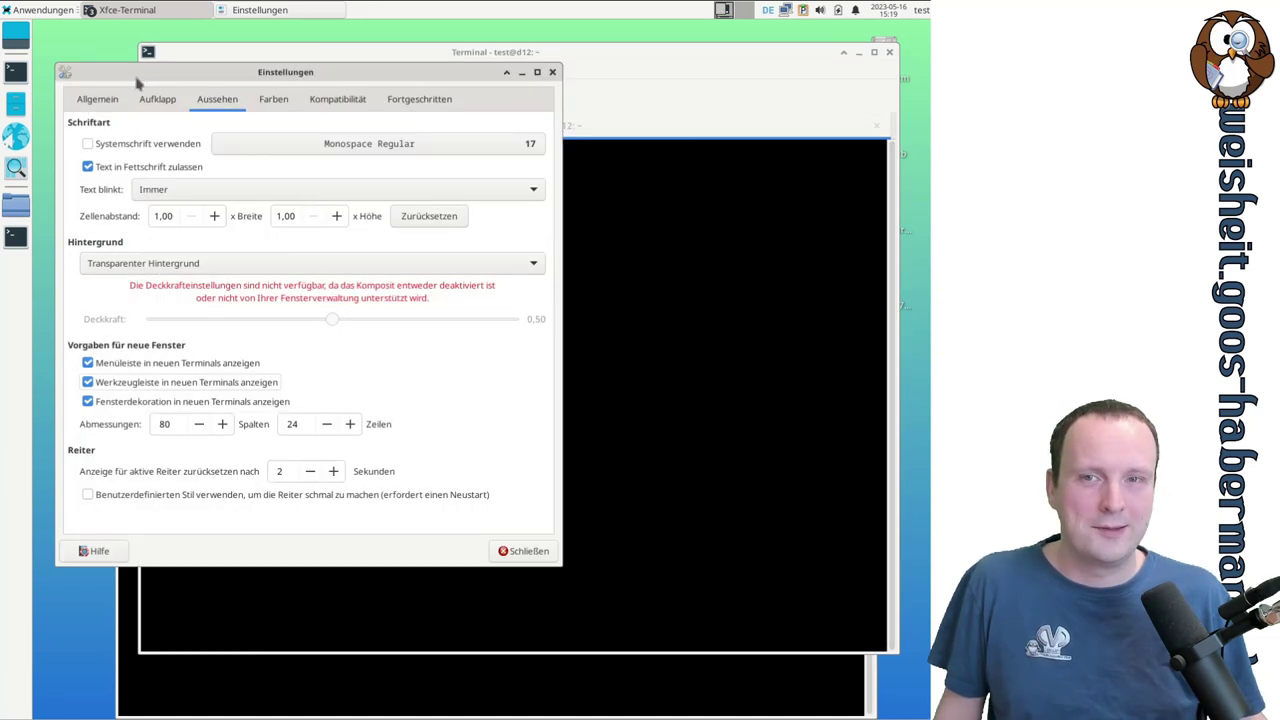
- Examine the colour settings on the Farben page and compare them with the prompt colours in the terminal window
left_click(268, 104)
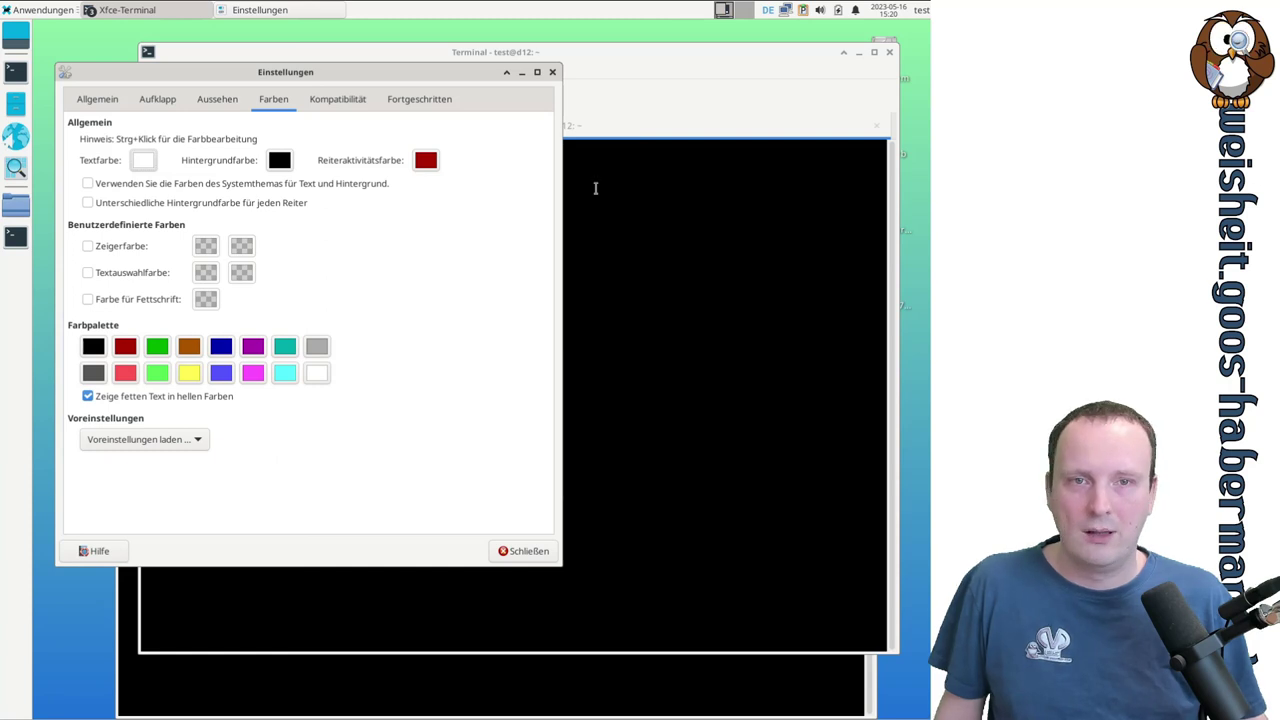
left_click(622, 110)
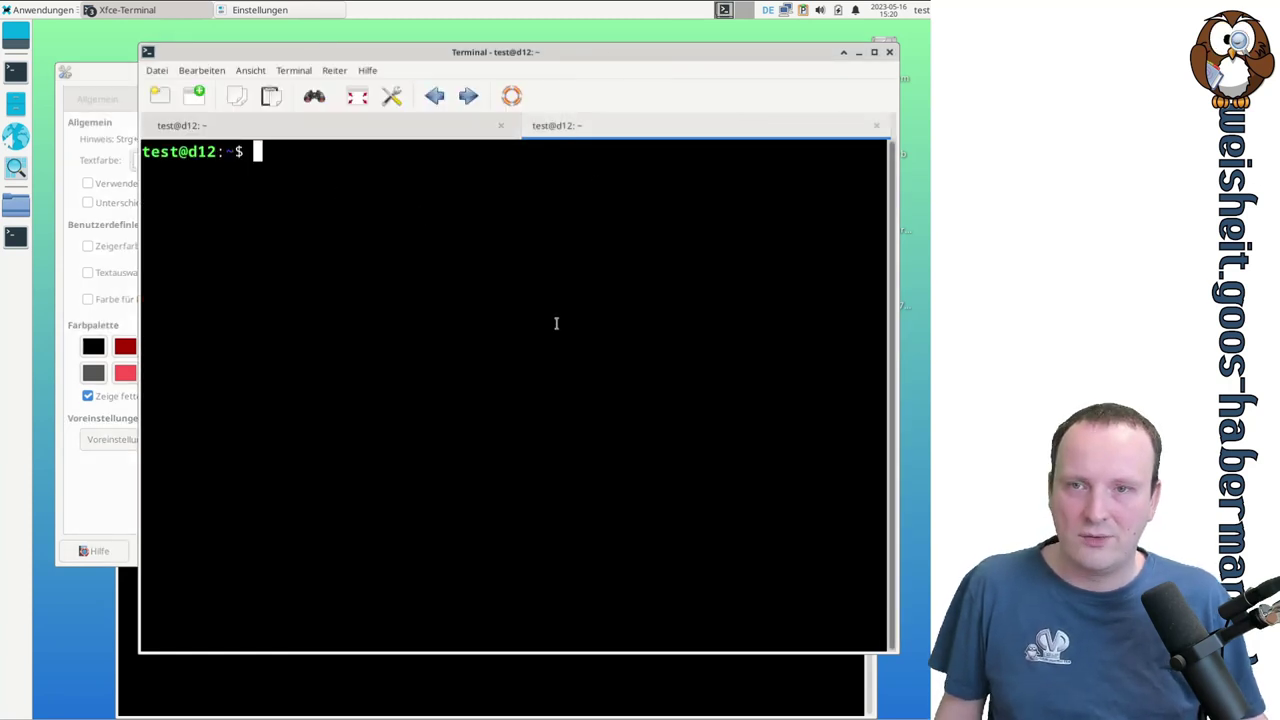
left_click_drag(216, 151, 141, 151)
left_click(226, 151)
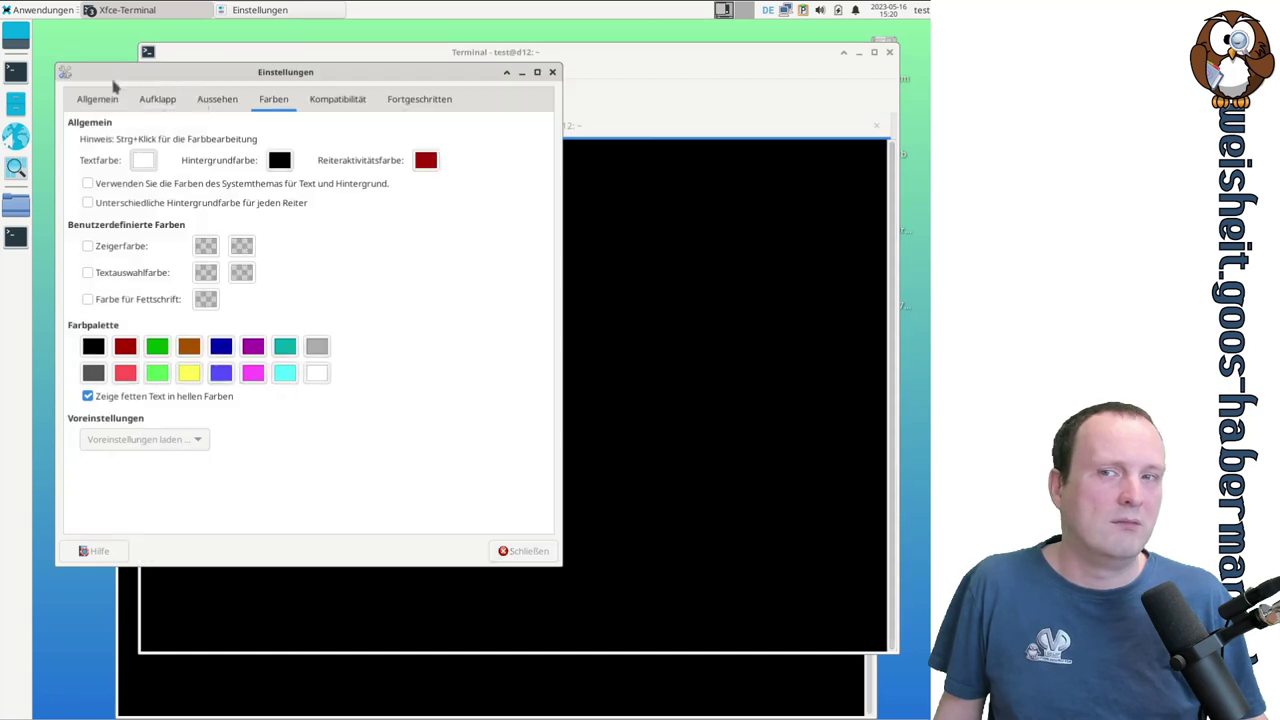
left_click(100, 80)
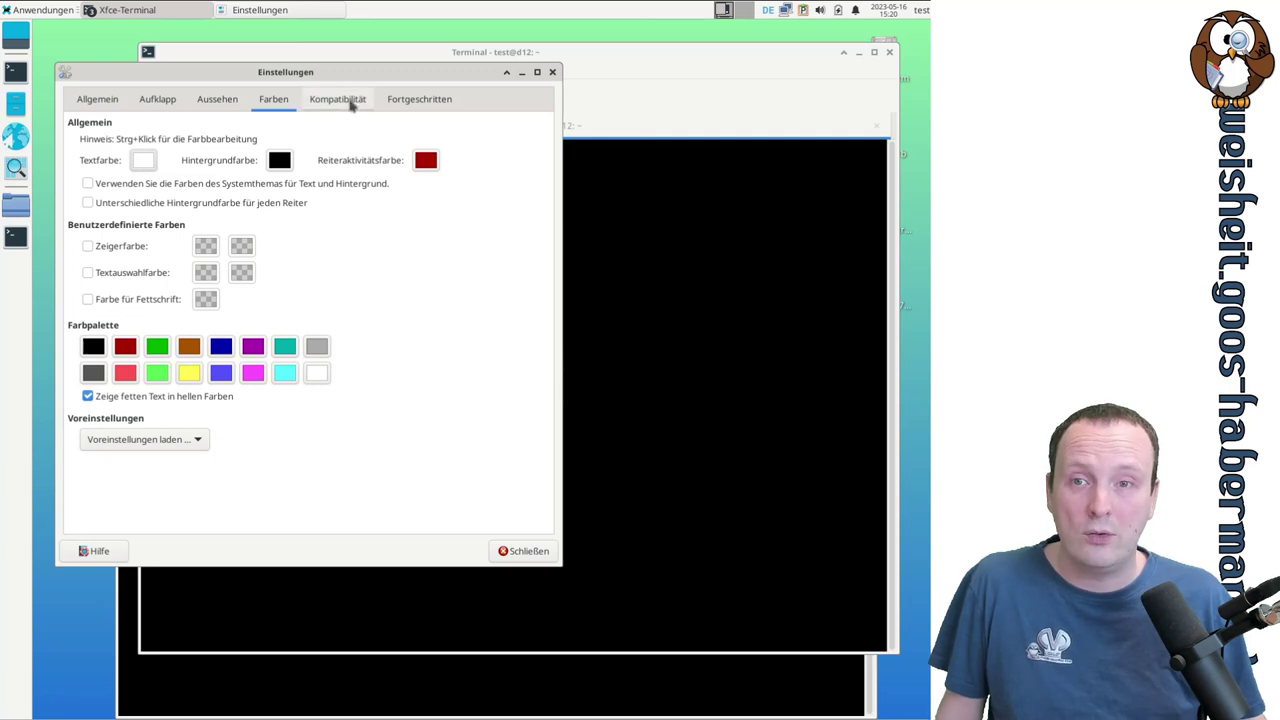
- Review the choices for Rücktaste, Entfernentaste and Mehrstellige Zeichen on the Kompatibilität page, keeping Automatisch erkennen for both keys and schmal
left_click(352, 102)
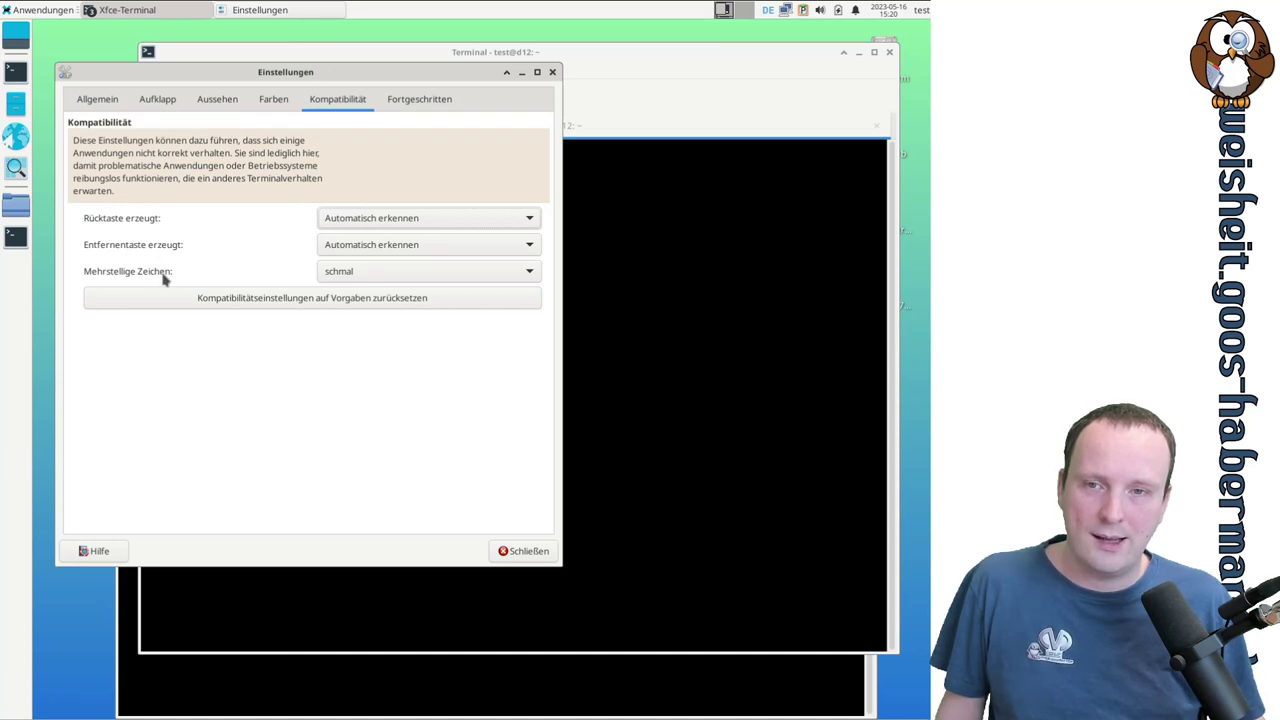
left_click(365, 228)
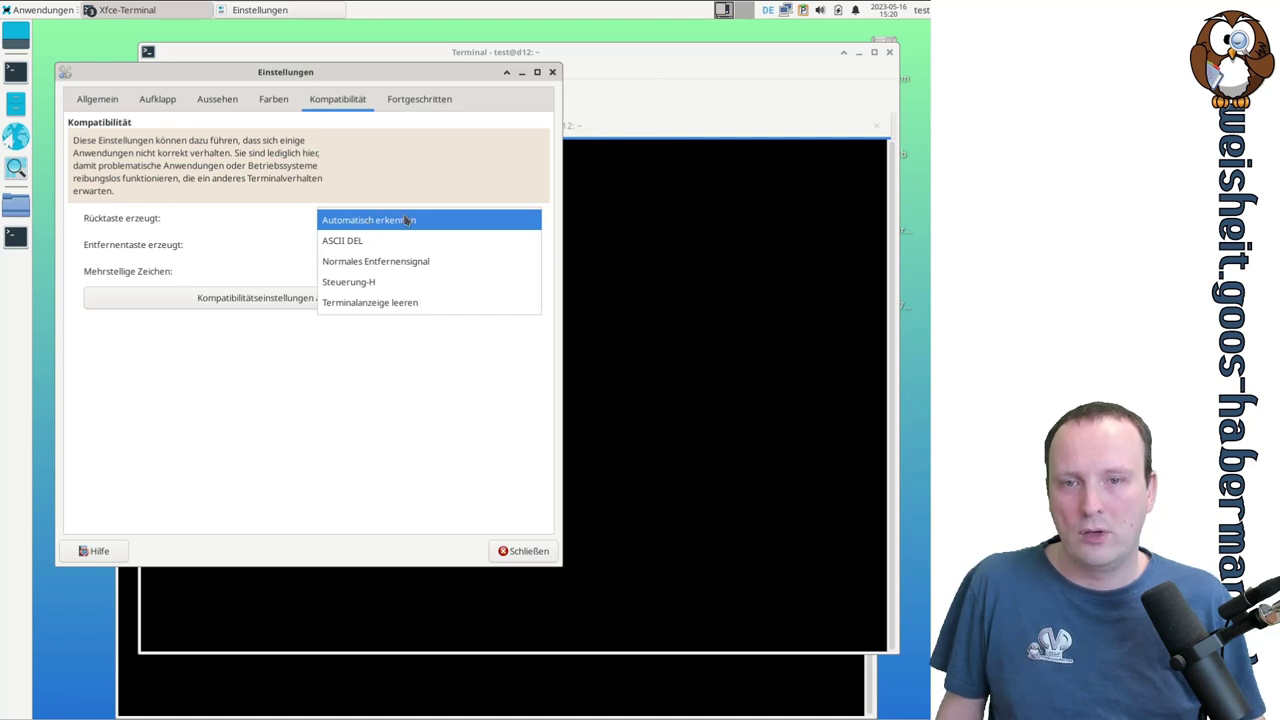
left_click(408, 220)
left_click(355, 250)
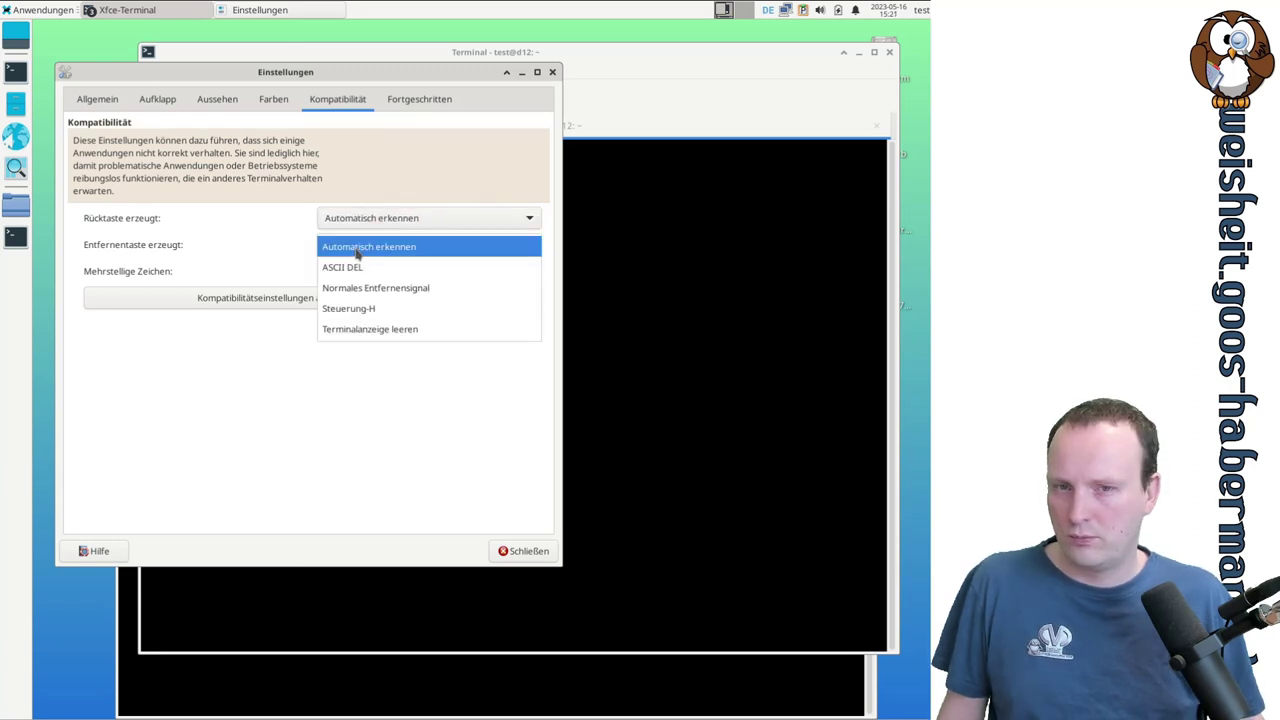
left_click(356, 254)
left_click(394, 276)
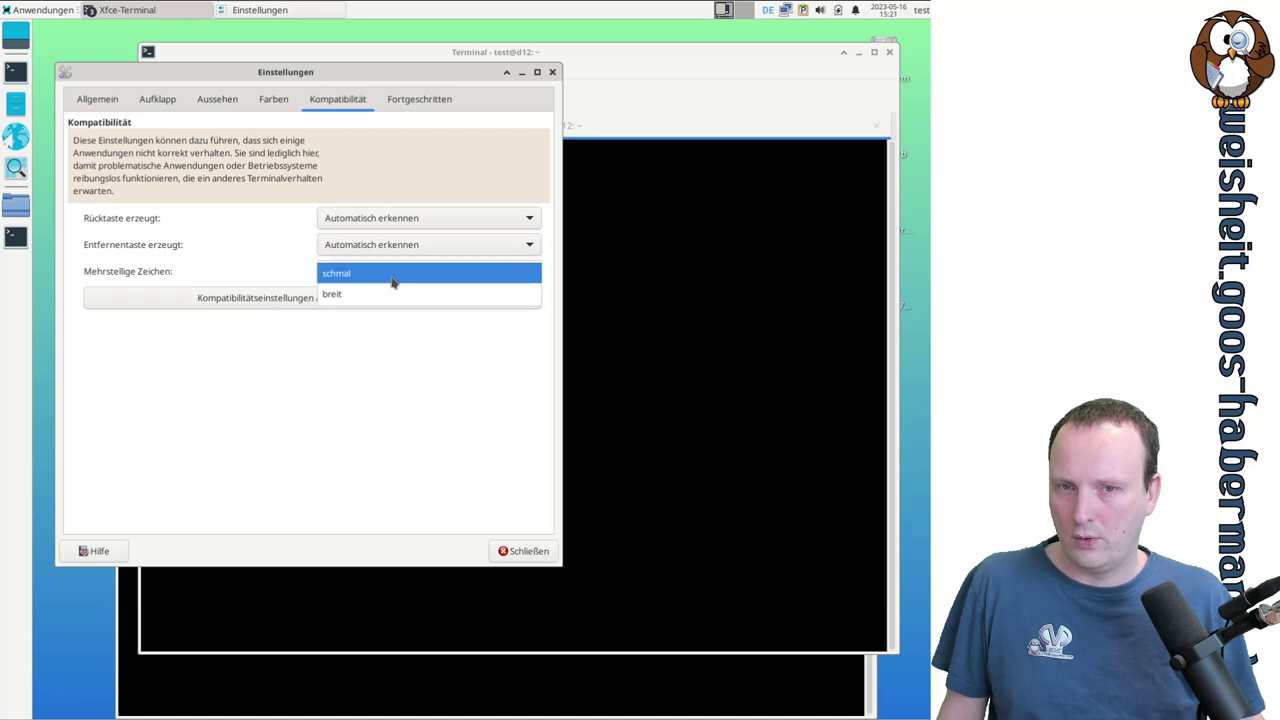
left_click(394, 276)
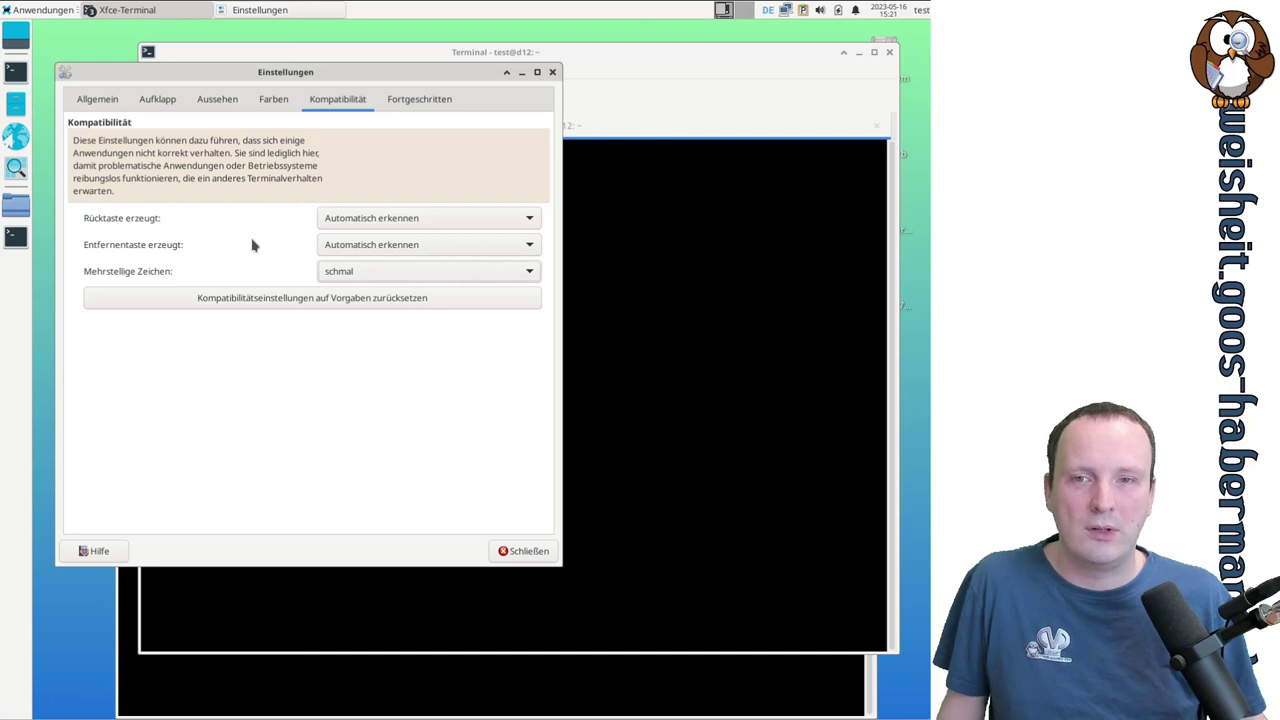
- On the Fortgeschritten page, append öäüßÖÜÄ to the characters treated as part of a word when selecting text
left_click(412, 108)
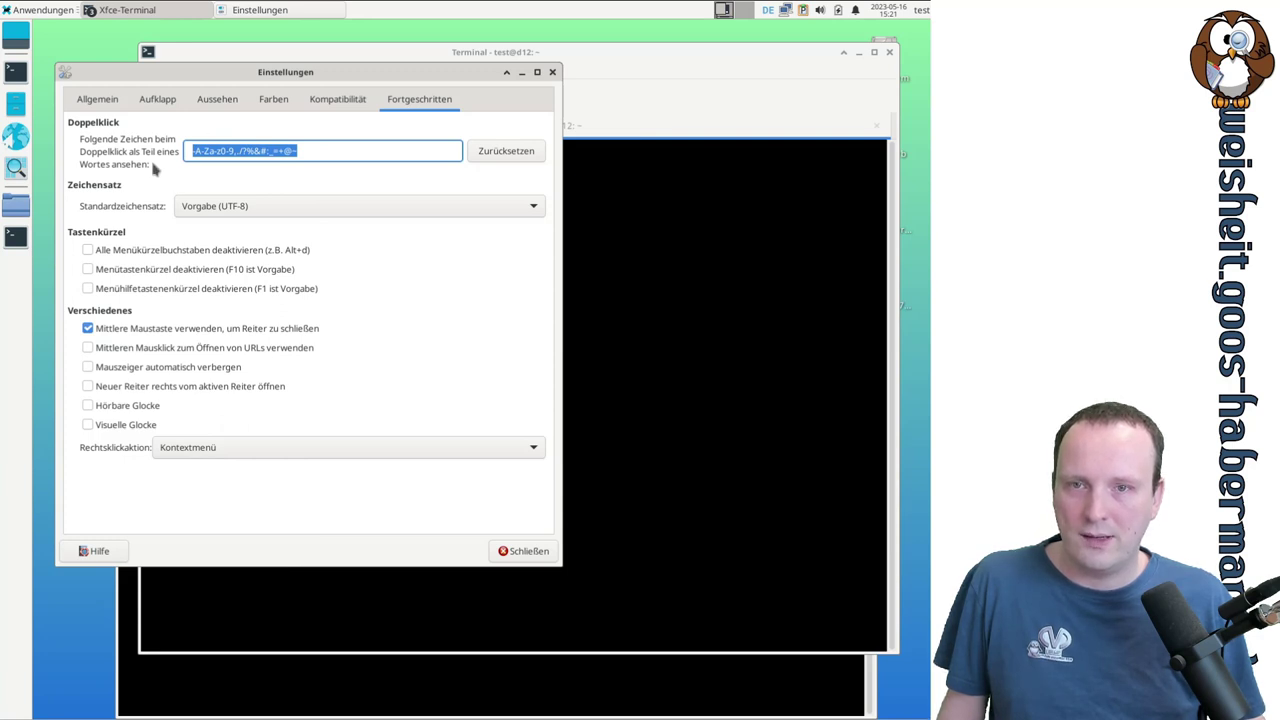
left_click(336, 150)
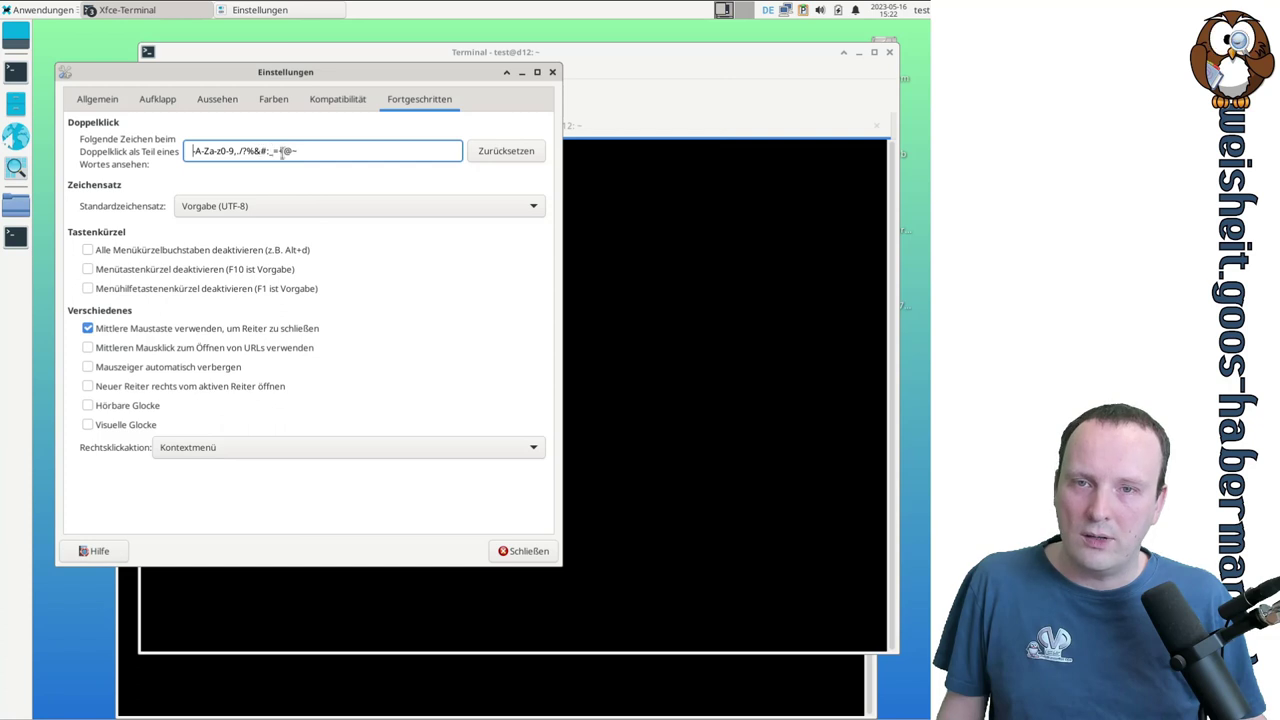
left_click(337, 148)
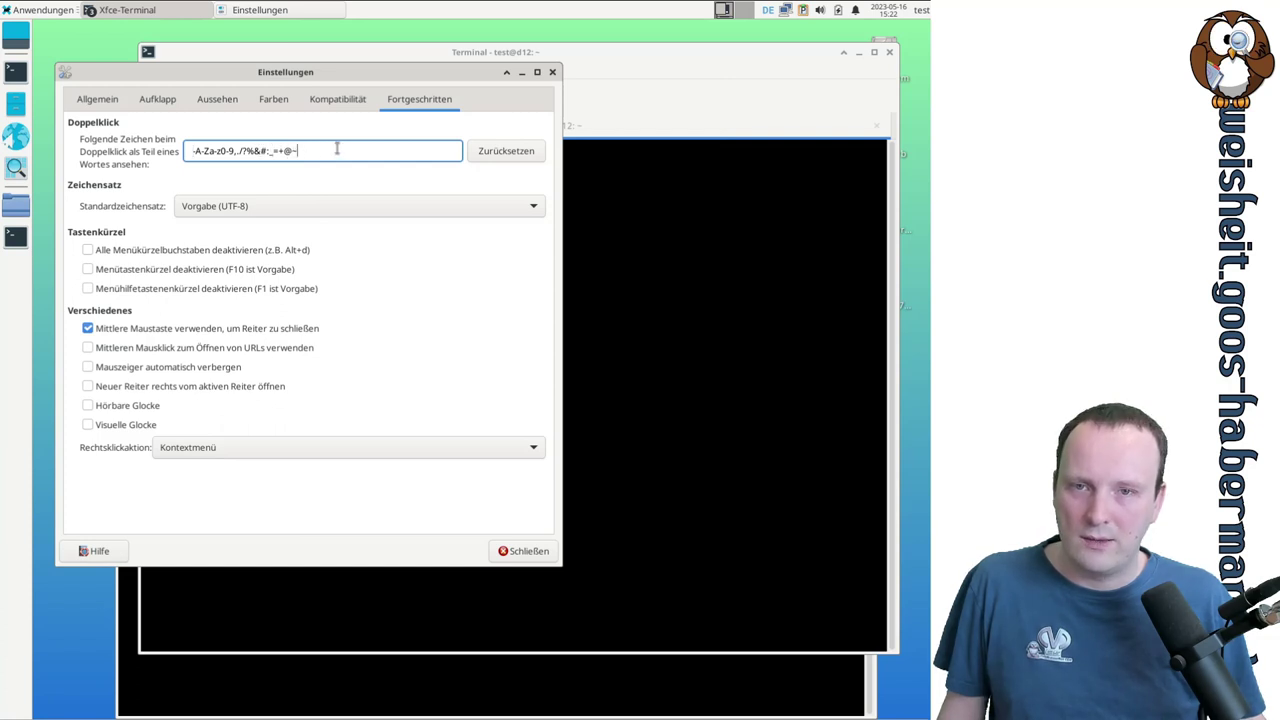
type("öä")
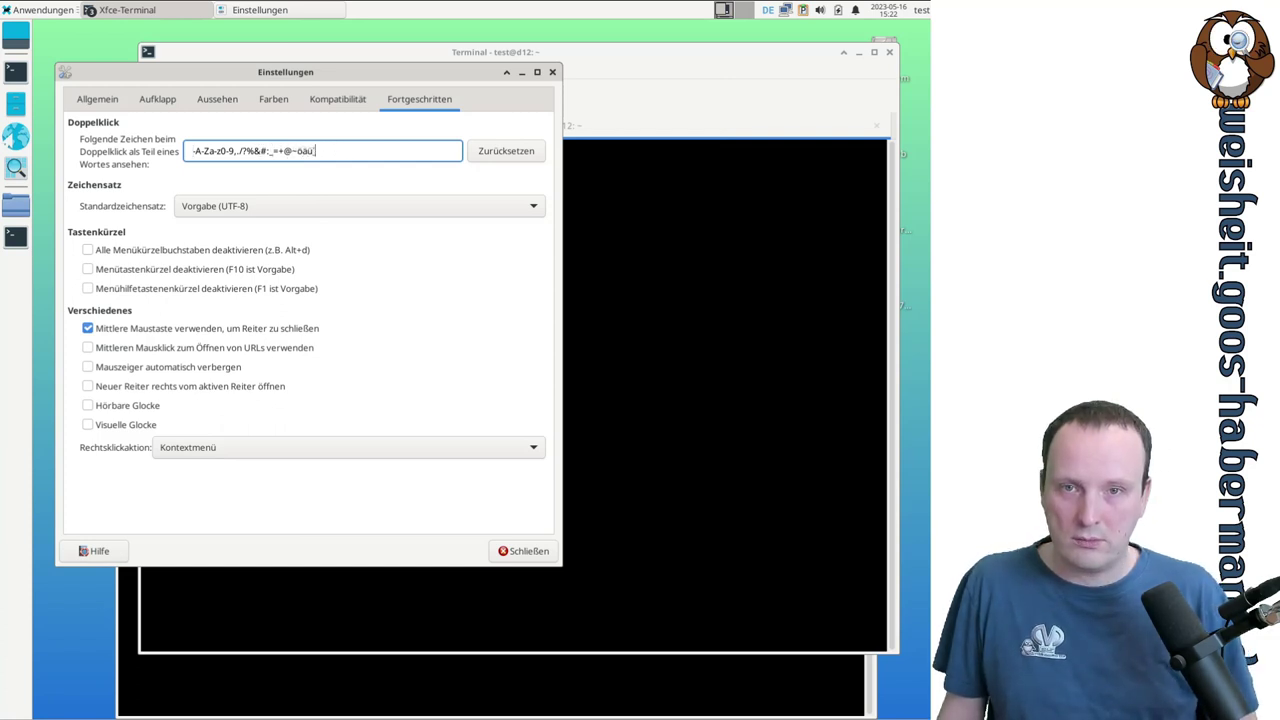
type("ü")
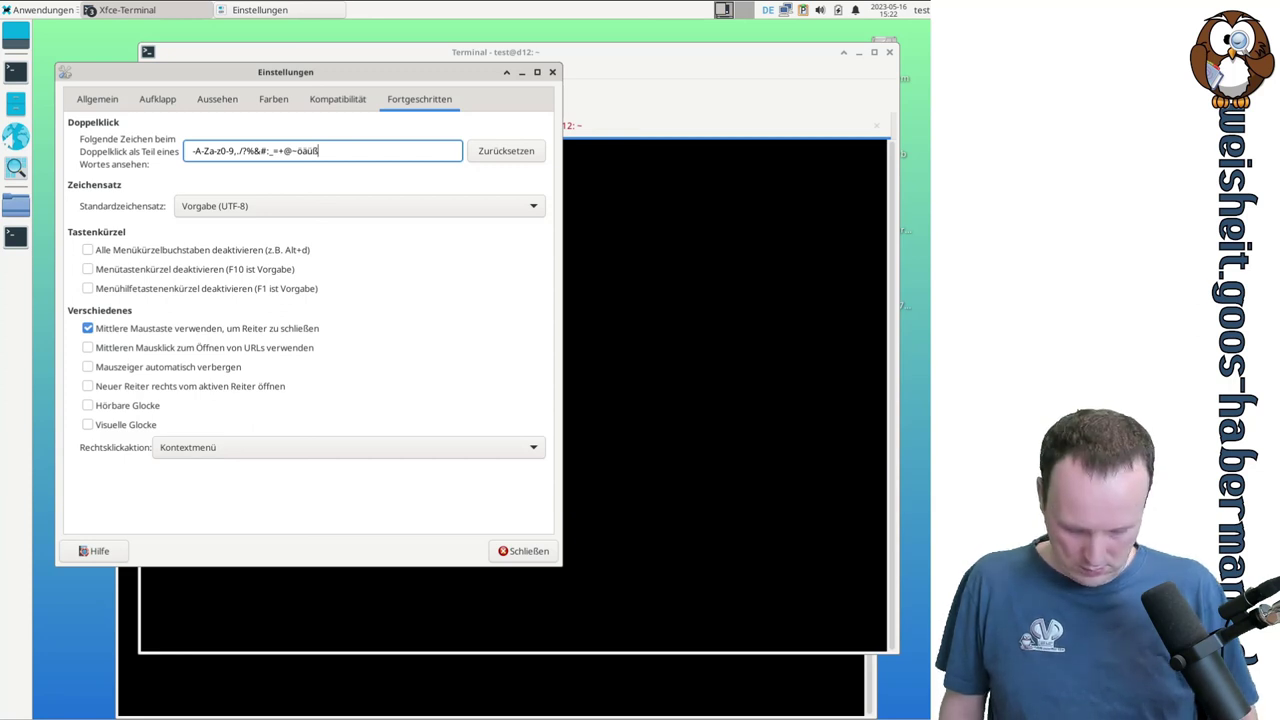
type("ß")
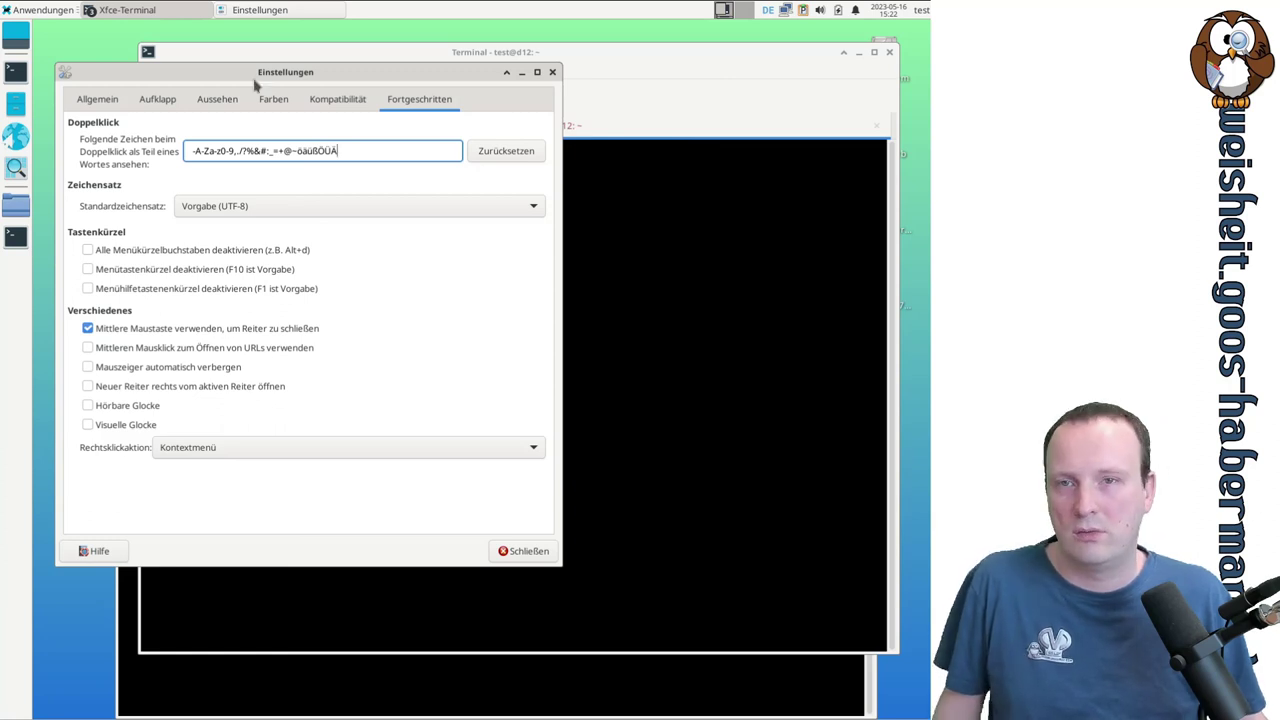
- Move the settings window lower and enter "asdasd asfasdf asdfasdgfasdf öäüädfasdfasdjfbasdf" at the terminal prompt without running it
left_click_drag(243, 79, 478, 420)
left_click(471, 226)
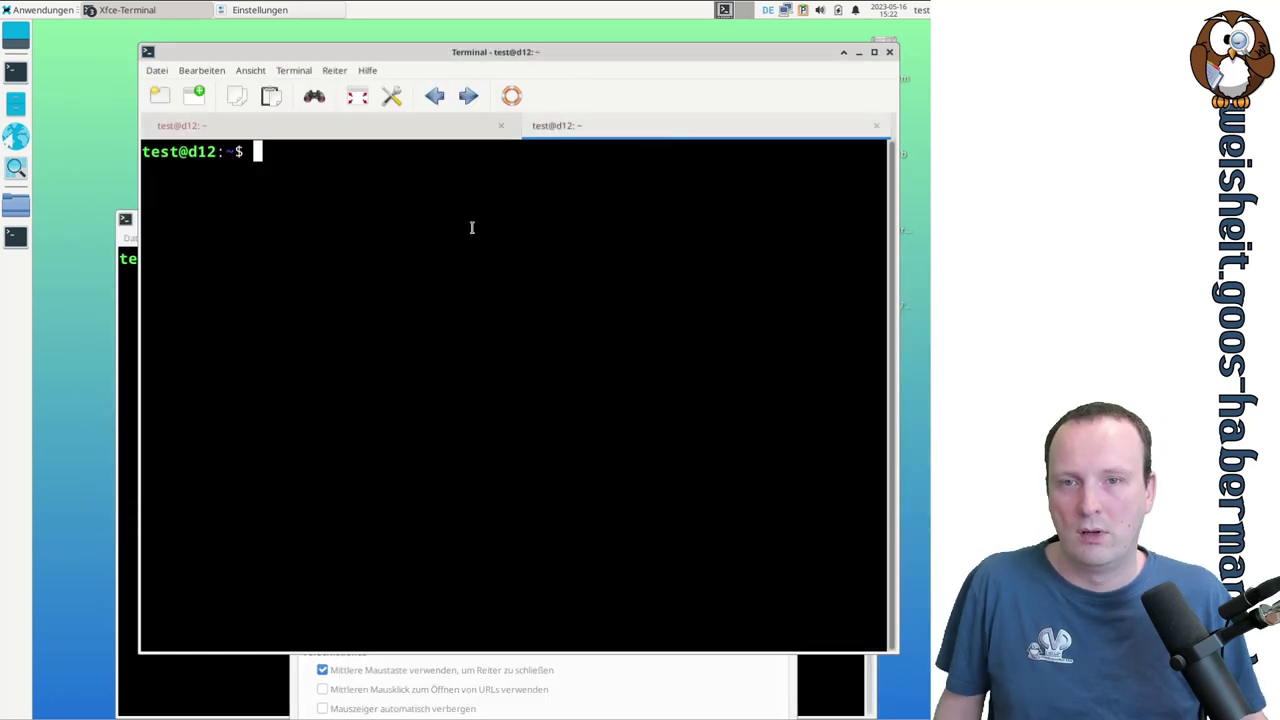
type("asdasd asfasdf asdfasdgfasdf")
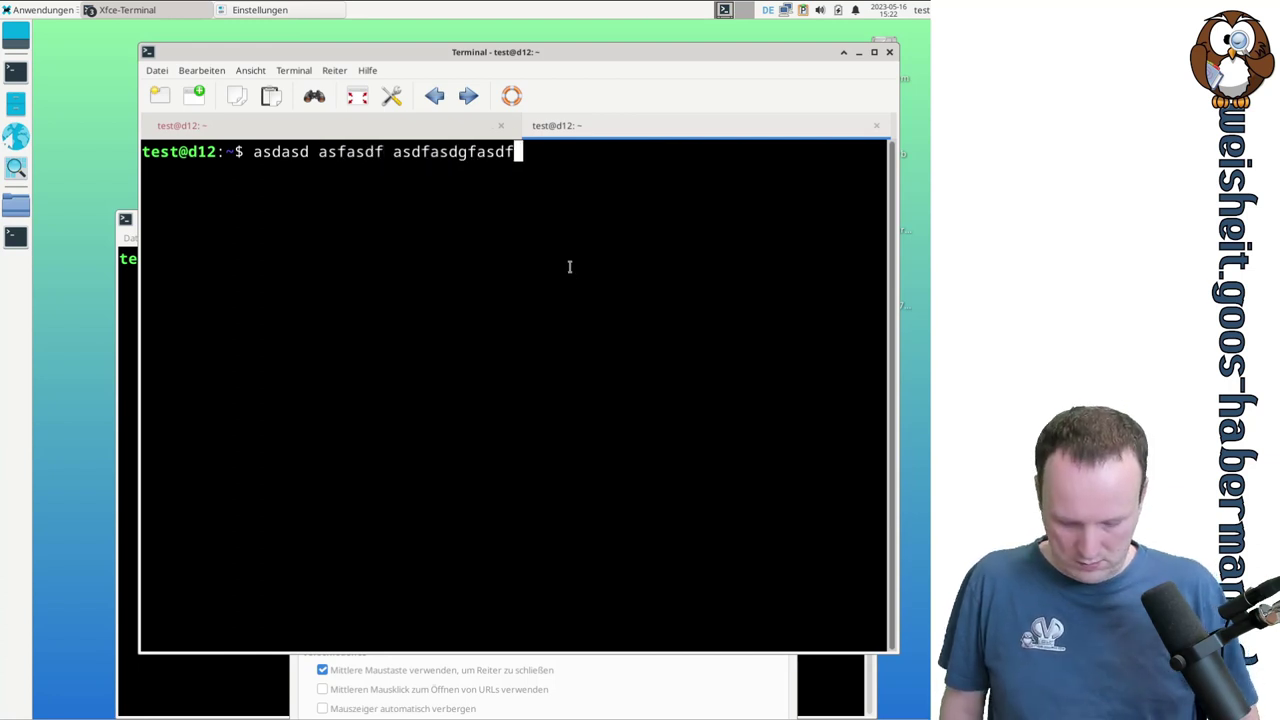
type(" öäüädfasdfasdjfbasd")
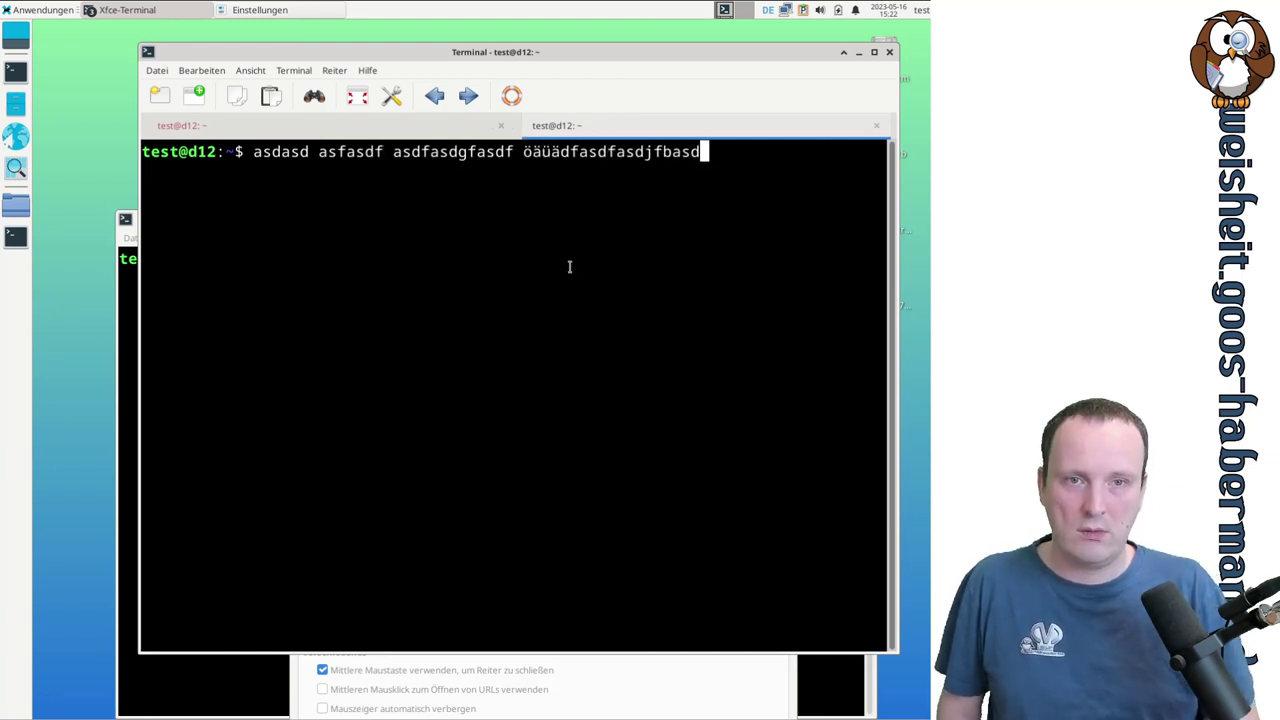
type("f")
- Test word selection on the umlaut word, the two words before it and the space between them
double_click(641, 151)
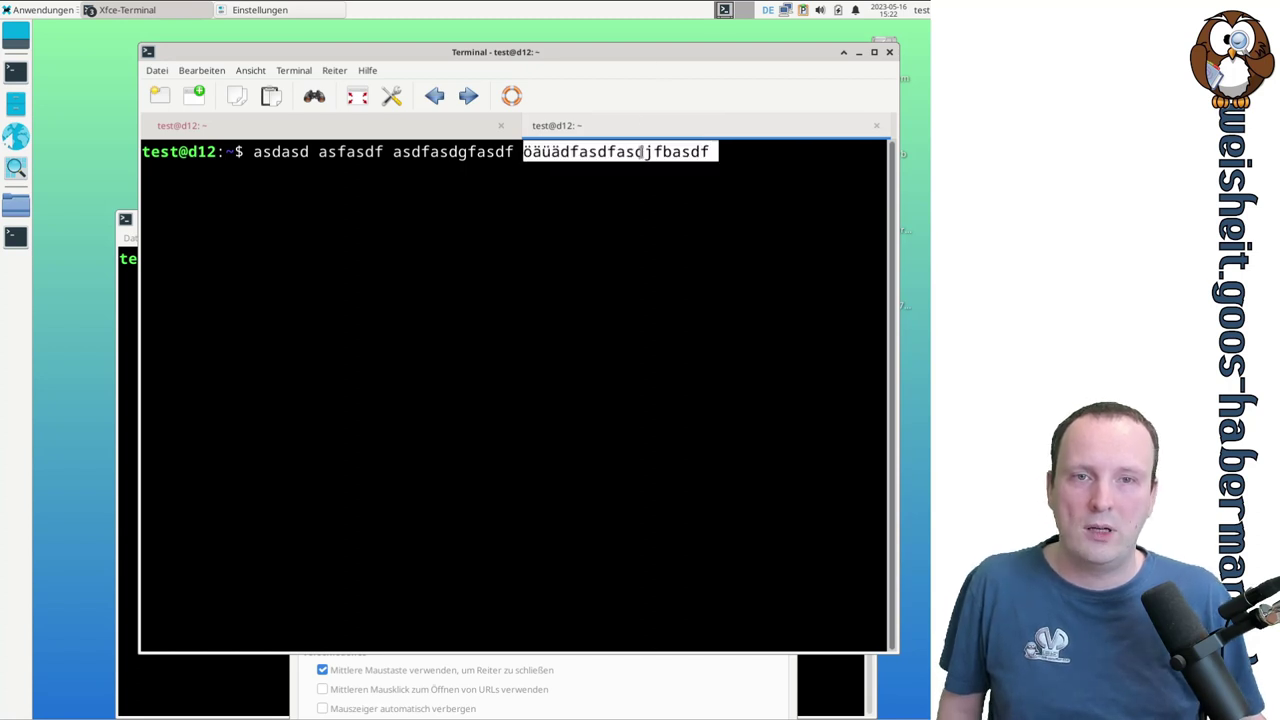
double_click(467, 151)
double_click(369, 151)
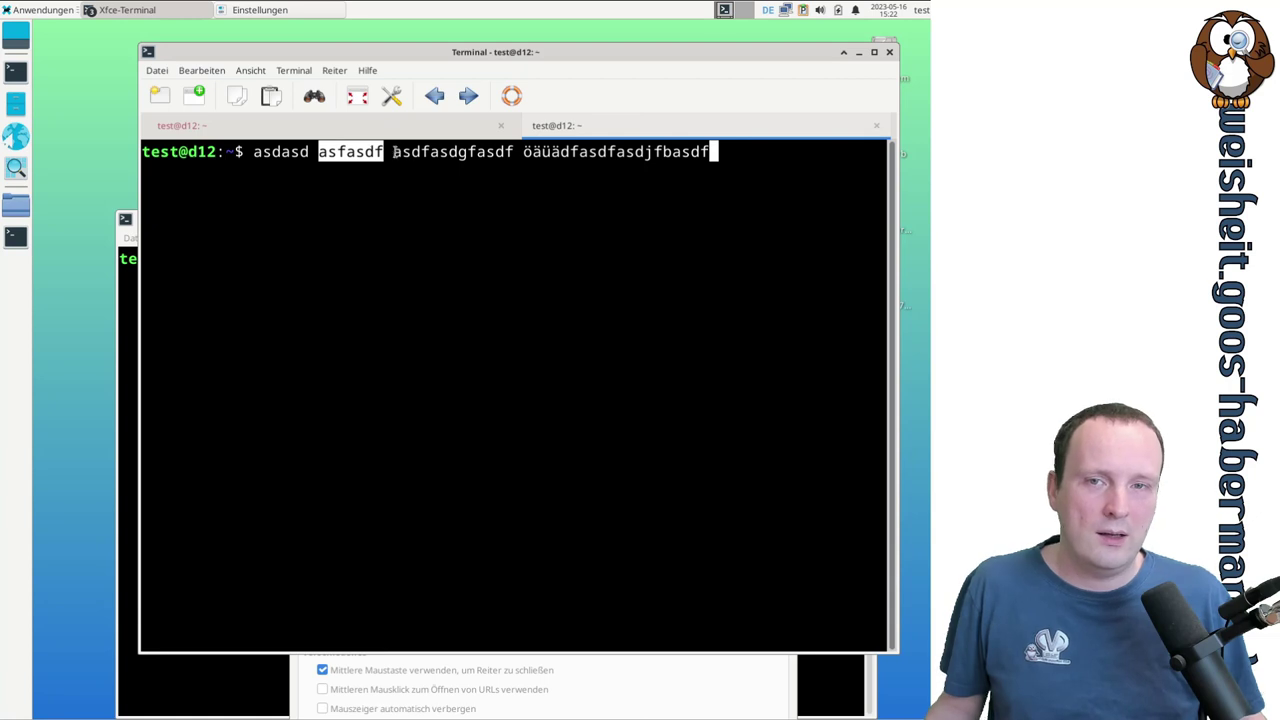
double_click(388, 151)
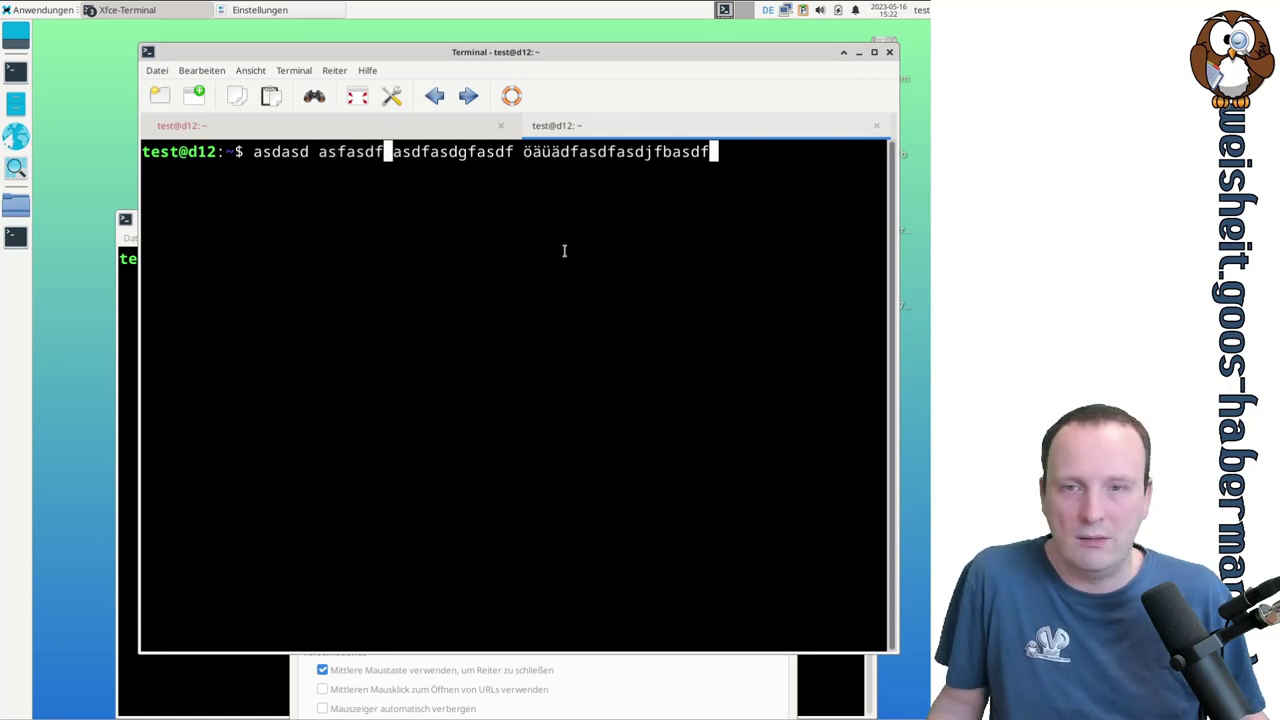
- Add a trailing space to the word characters setting and retest word selection on asdfasdgfasdf in the terminal
left_click(781, 698)
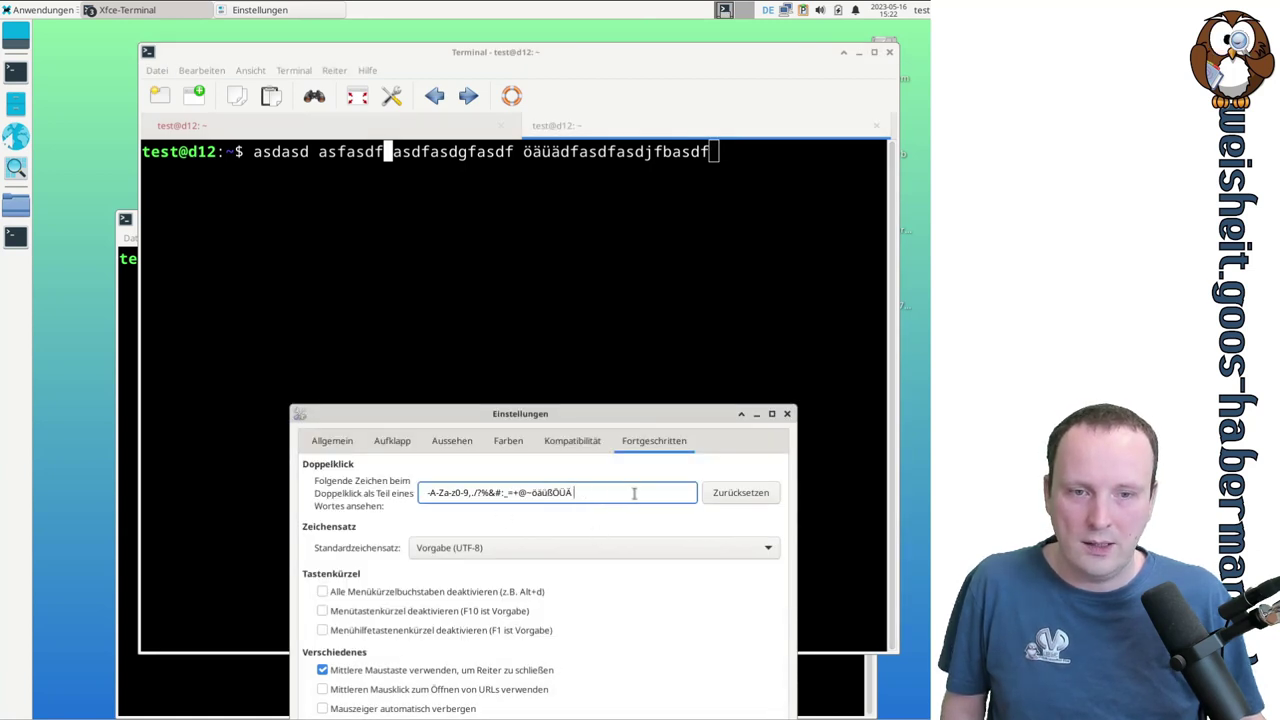
left_click(455, 166)
double_click(455, 151)
left_click(455, 151)
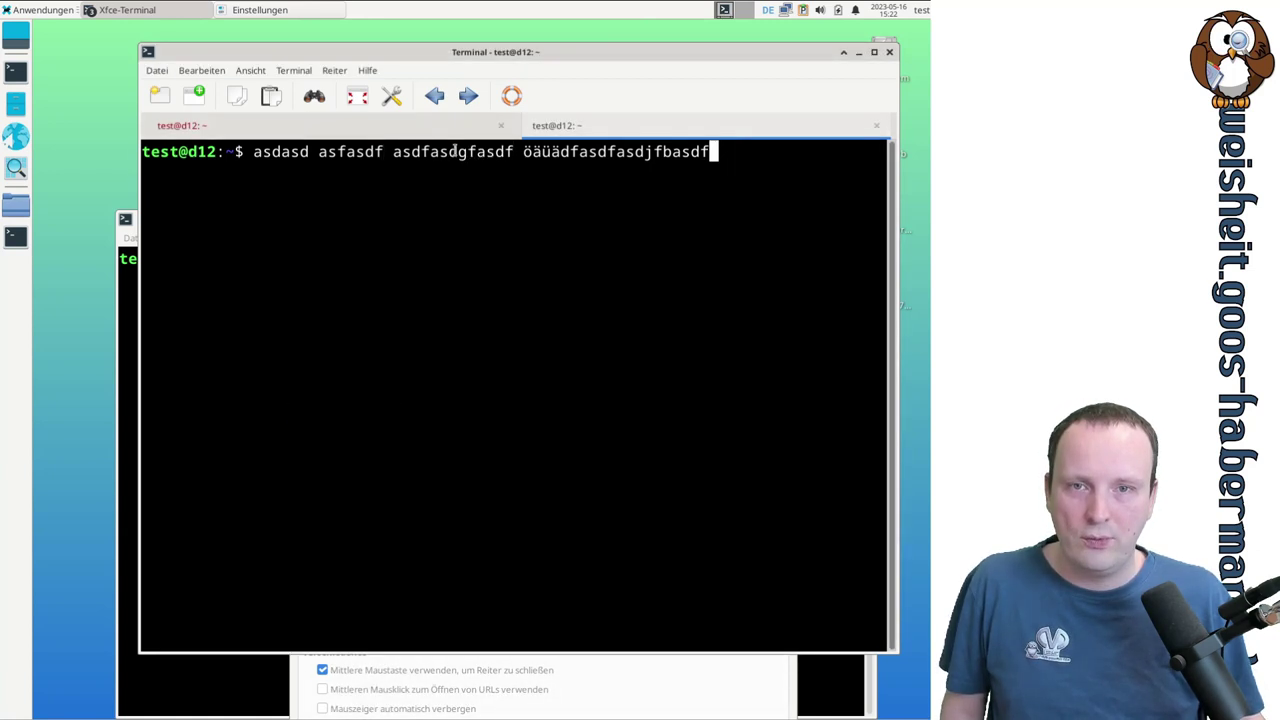
triple_click(453, 151)
left_click(453, 151)
triple_click(453, 151)
left_click(453, 151)
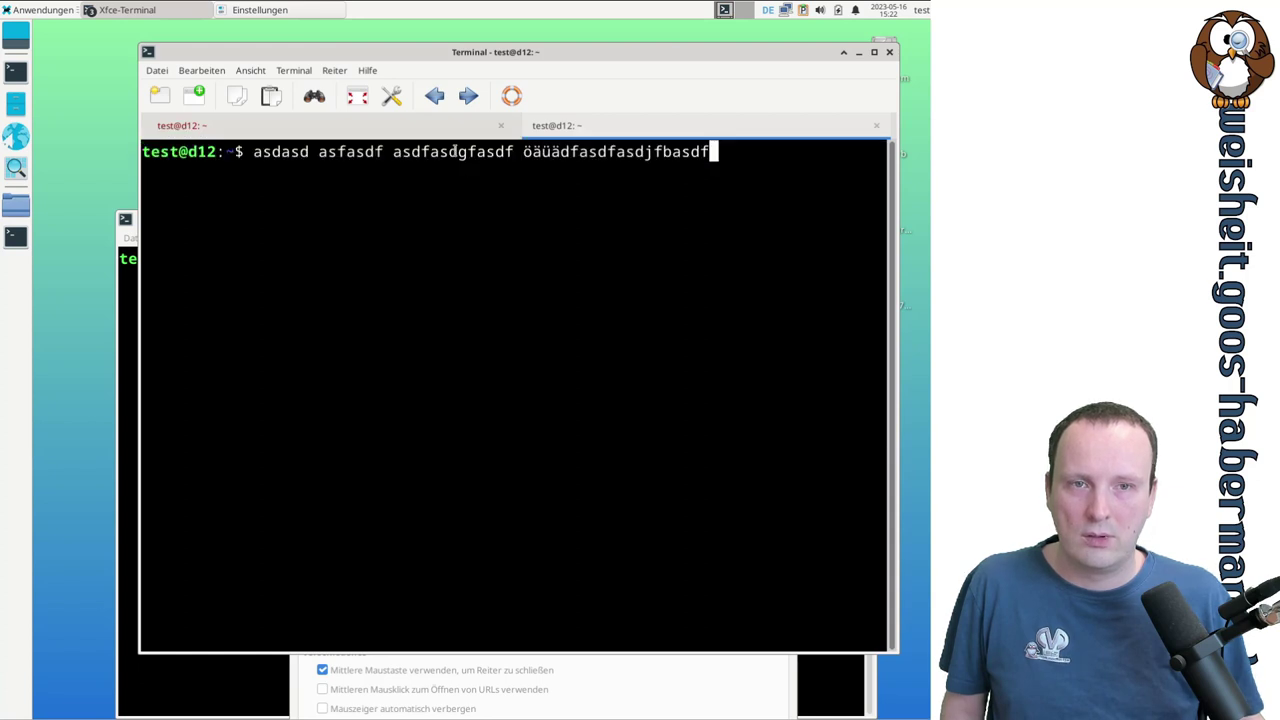
double_click(453, 151)
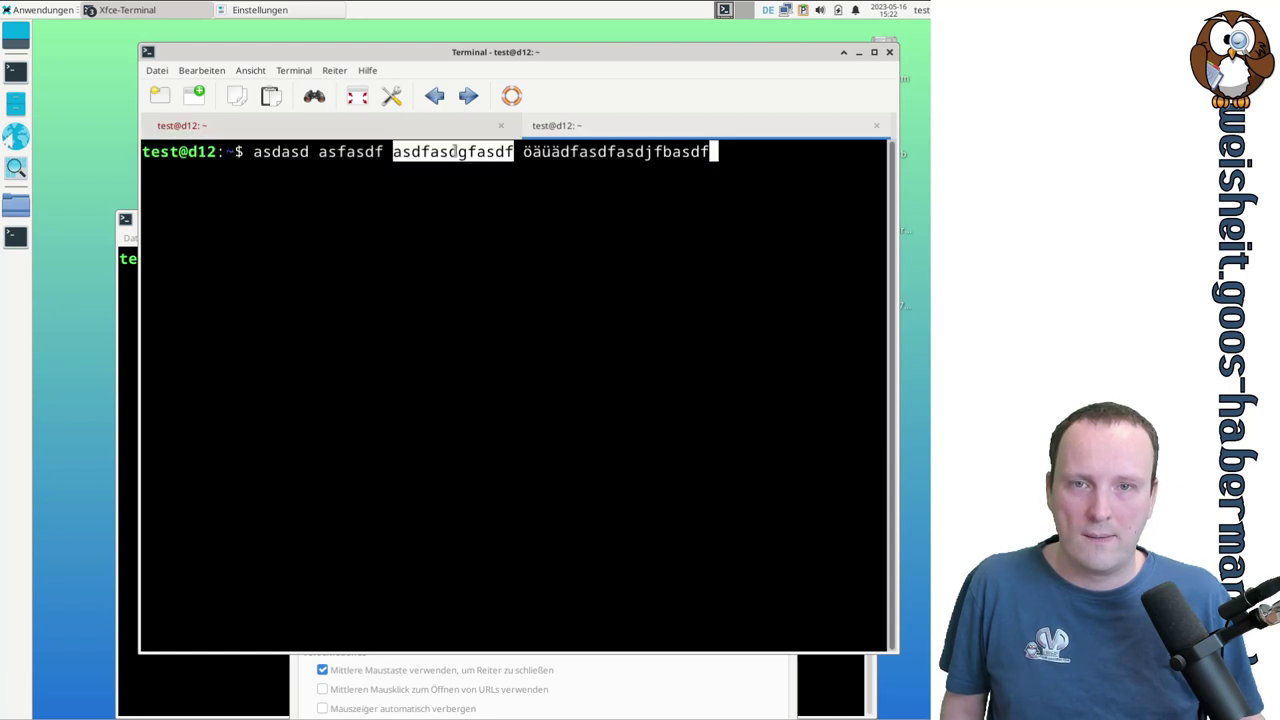
- Move the settings window higher and copy the entire sample line from the terminal prompt
left_click(688, 692)
left_click(622, 490)
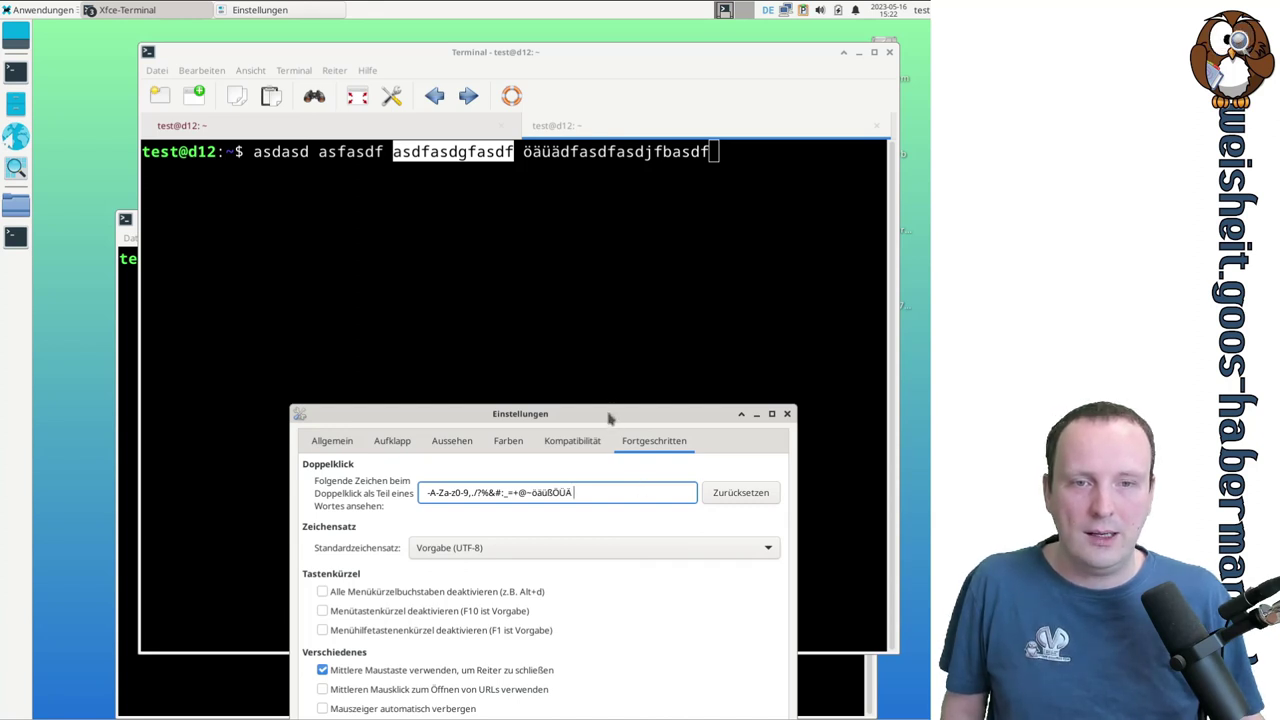
left_click_drag(610, 418, 609, 297)
left_click(690, 145)
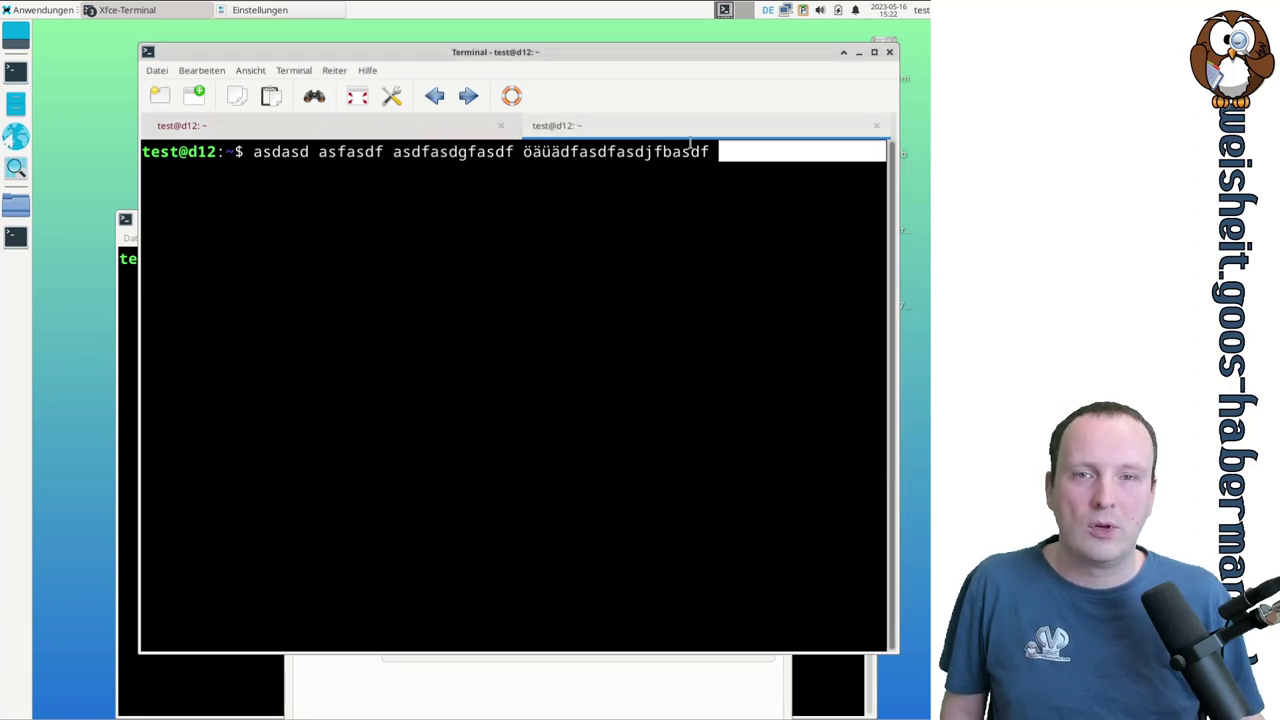
left_click_drag(690, 145, 252, 150)
right_click(284, 157)
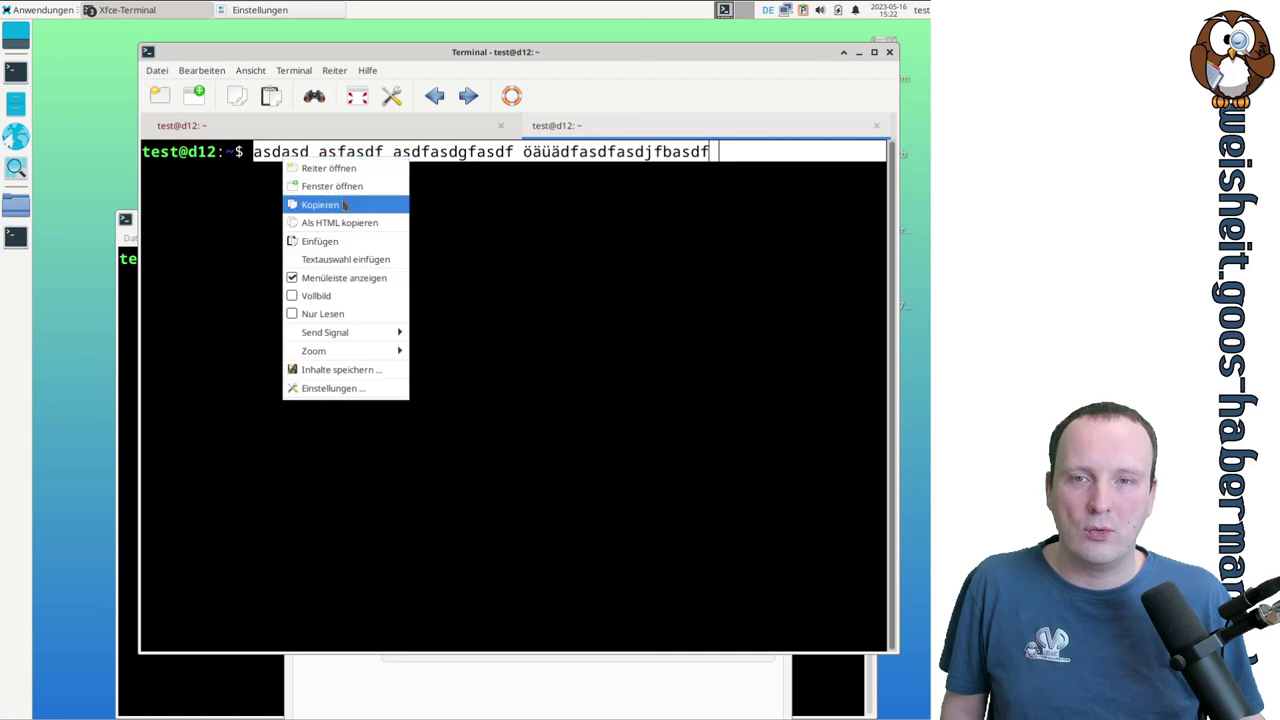
left_click(344, 204)
- Close the two-tab terminal window with all its tabs and open a new terminal window
left_click(889, 52)
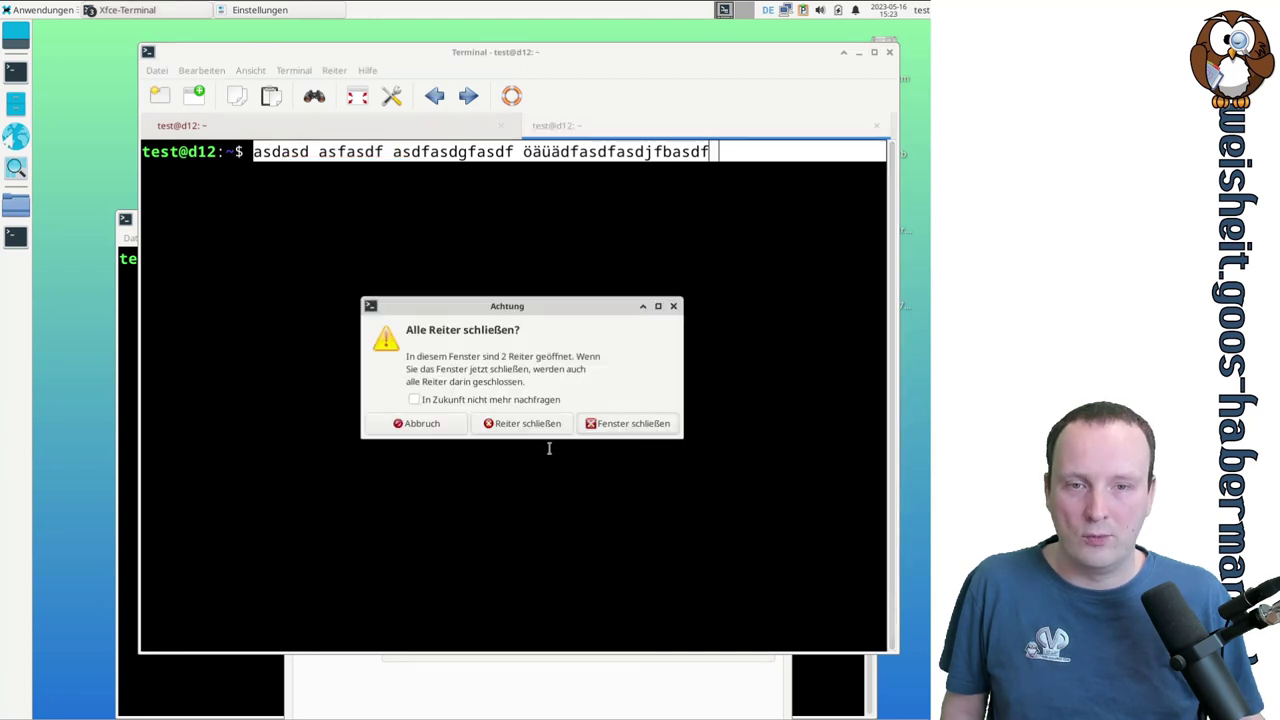
left_click(608, 424)
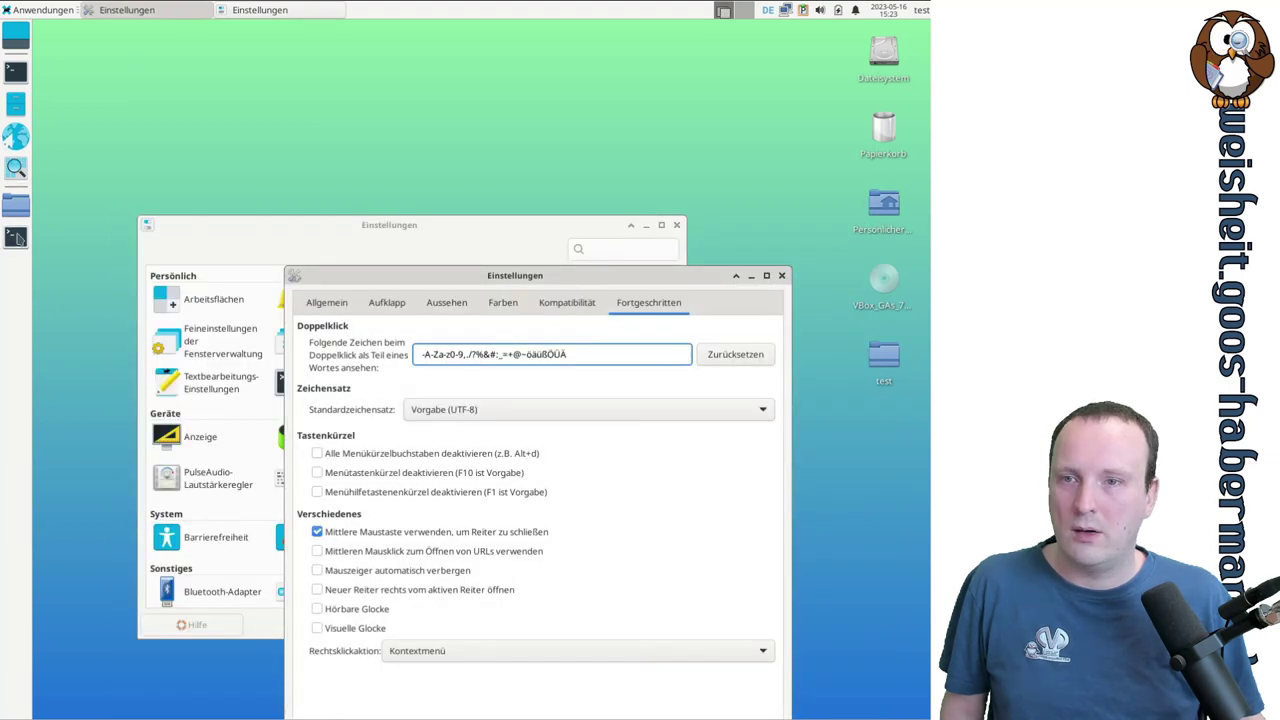
left_click(15, 237)
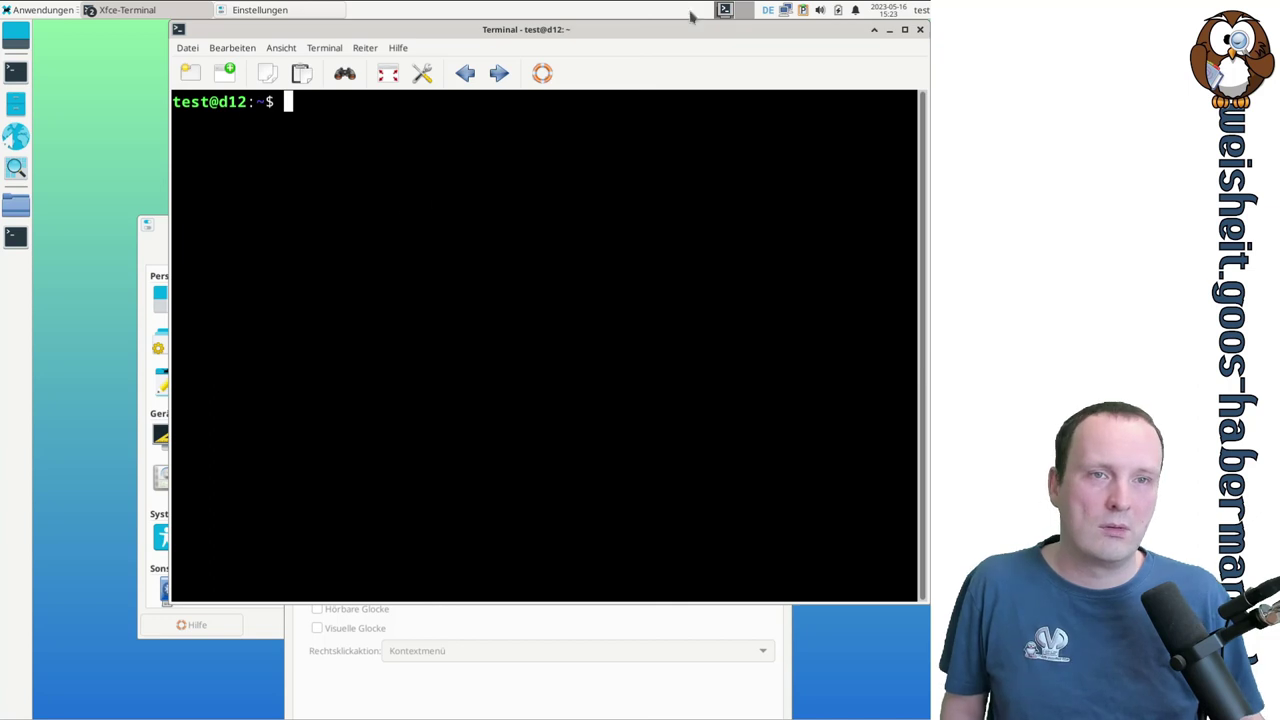
- Choose the copied sample line from the clipboard history and paste it into the new terminal, accepting the potentially unsafe paste
left_click(803, 11)
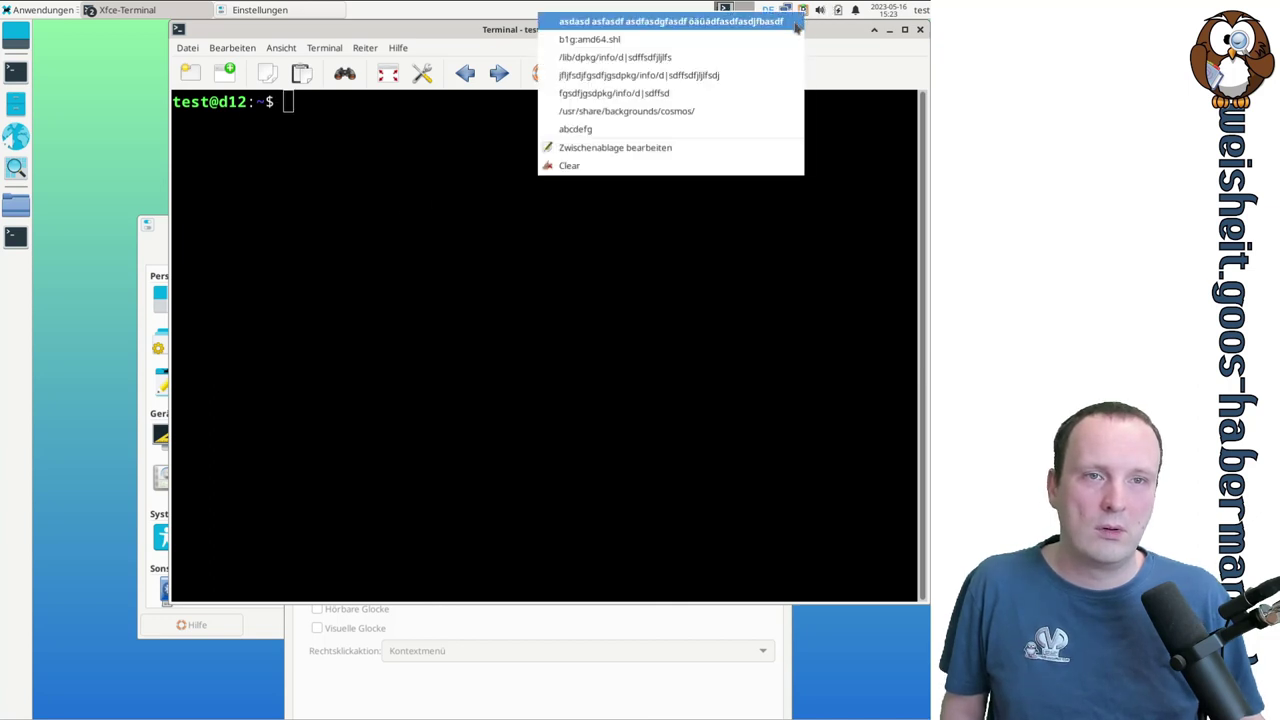
left_click(793, 22)
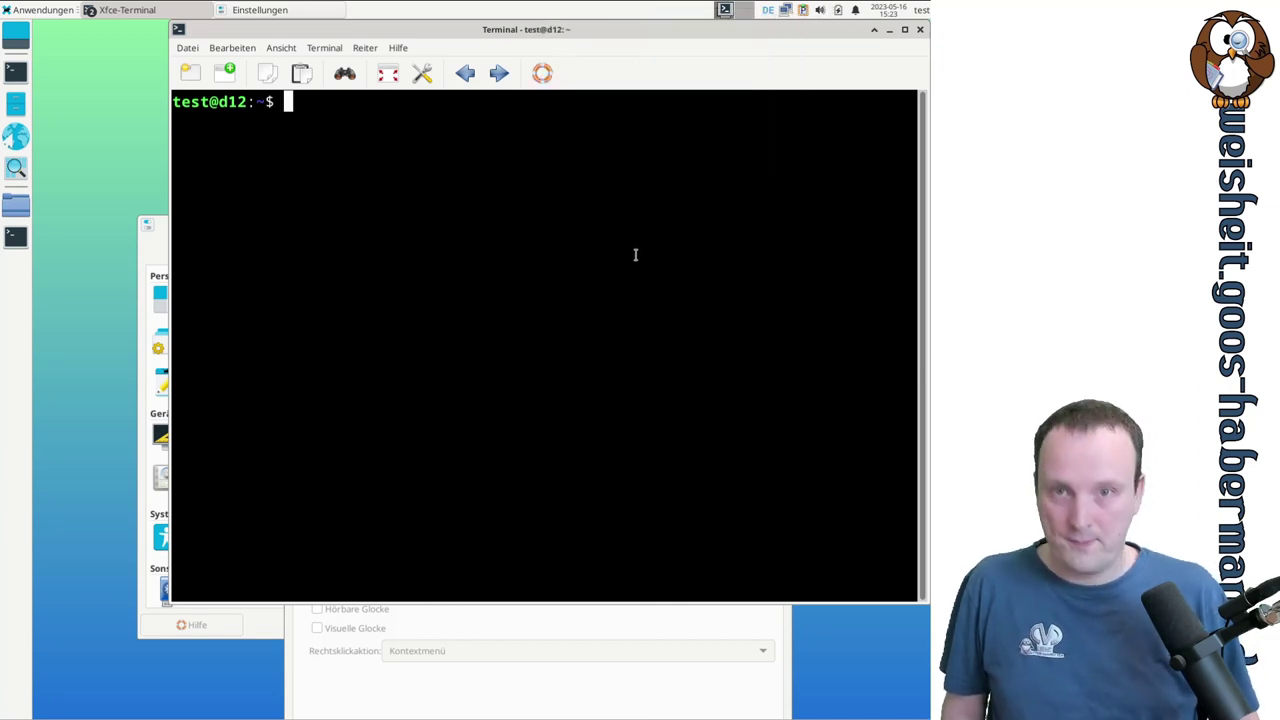
right_click(635, 255)
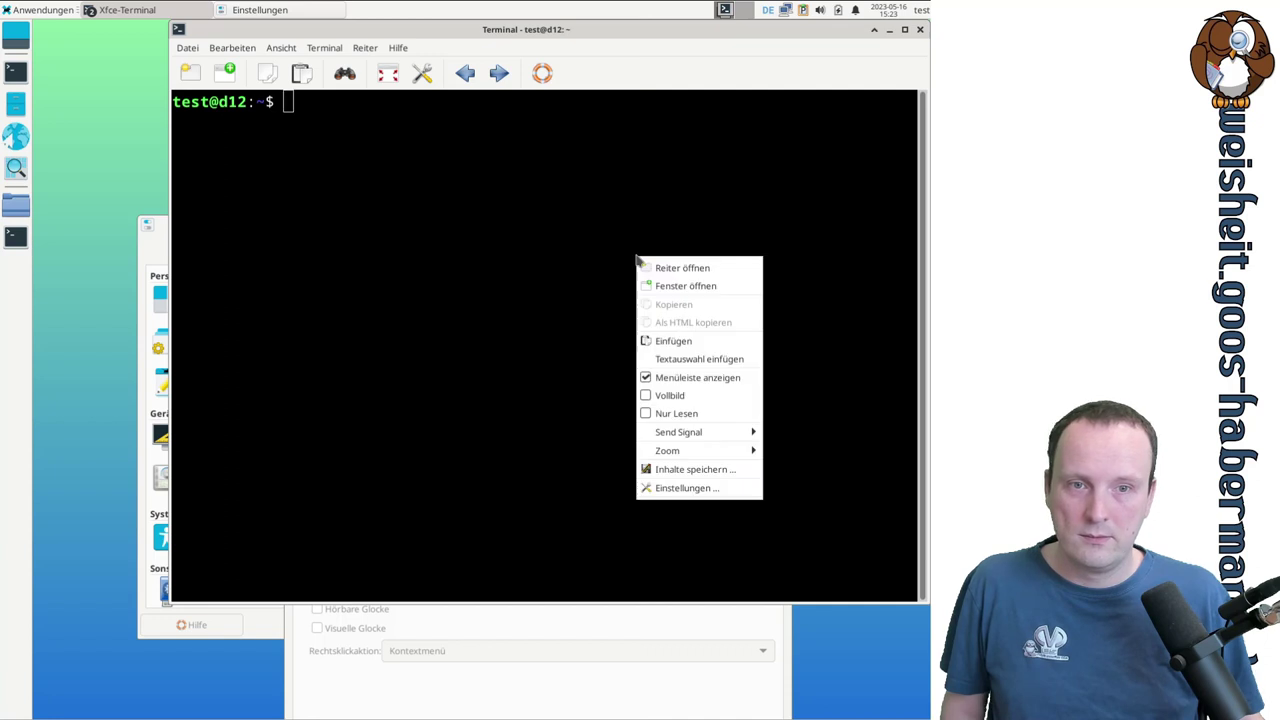
left_click(690, 337)
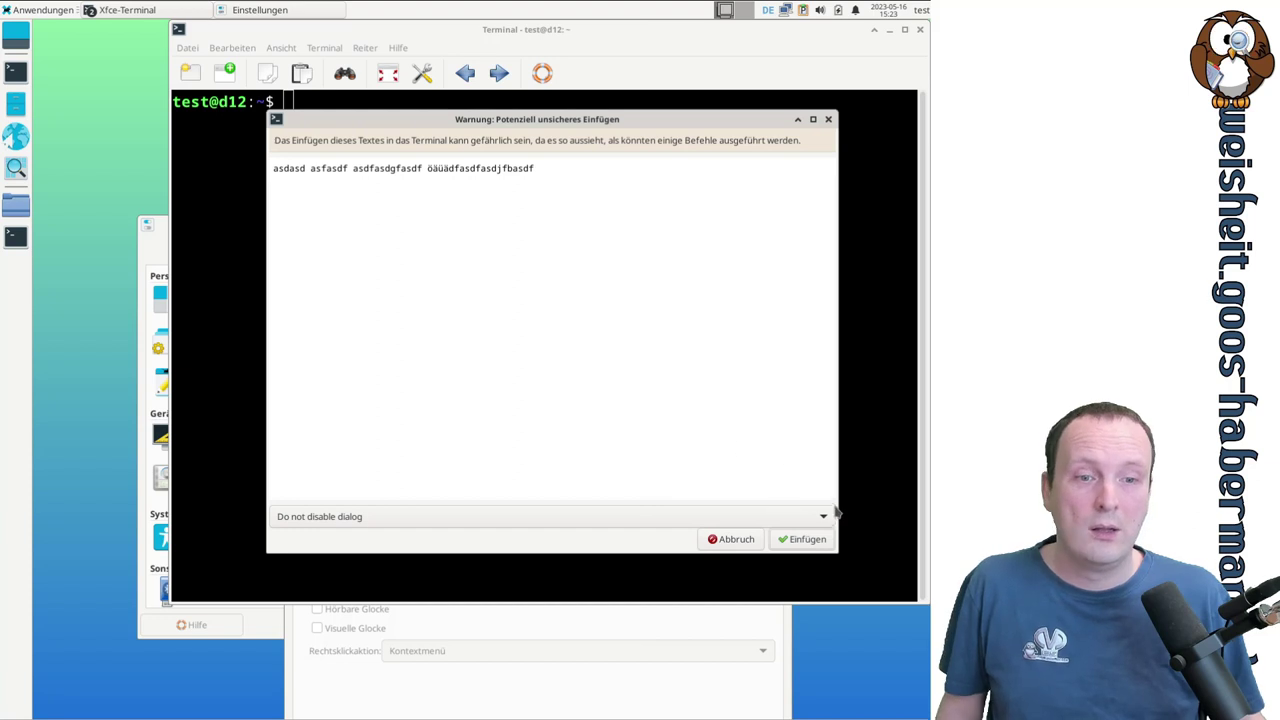
left_click(828, 538)
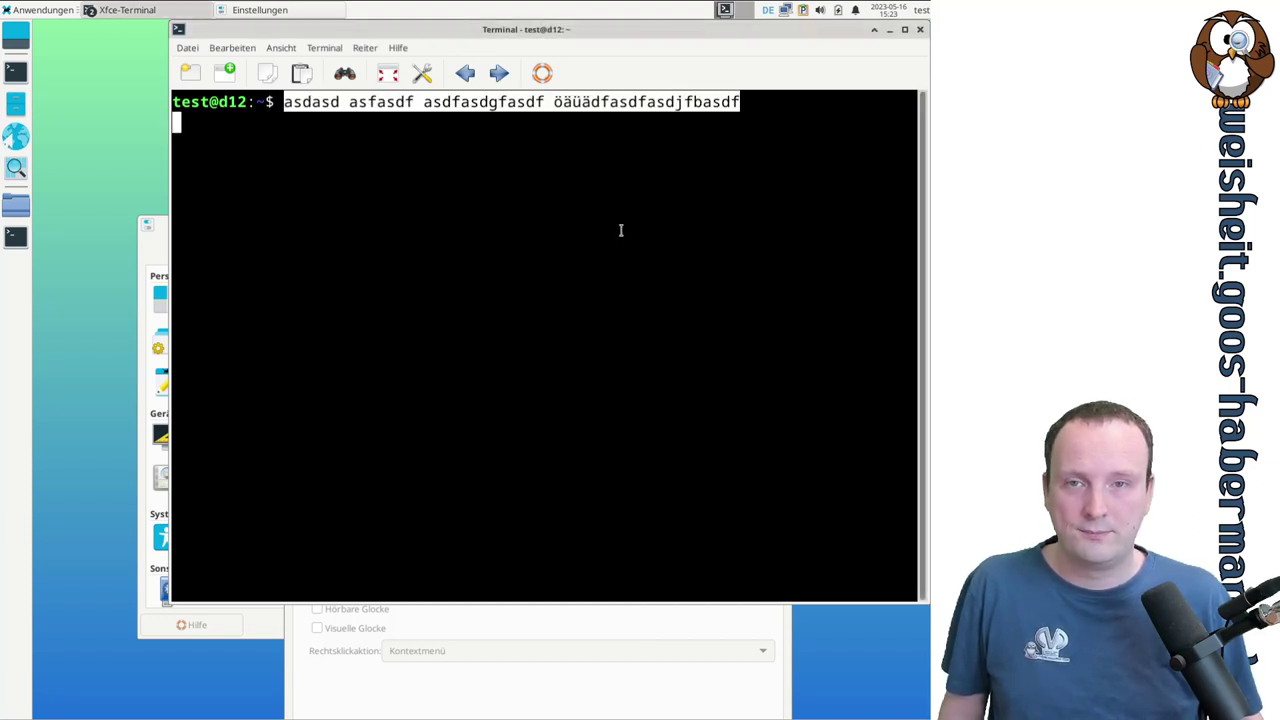
- Test word and whole-line selection on the pasted sample text, using the umlaut word and asfasdf
double_click(653, 105)
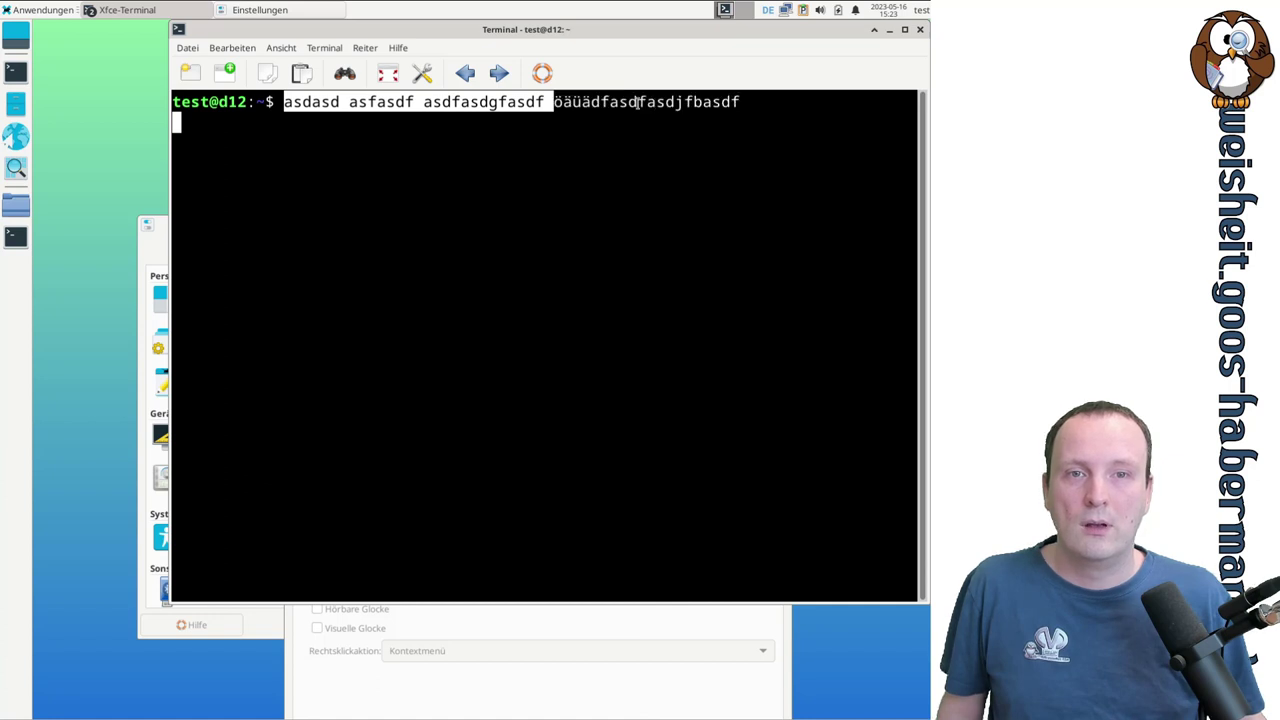
triple_click(638, 103)
left_click(638, 103)
double_click(390, 101)
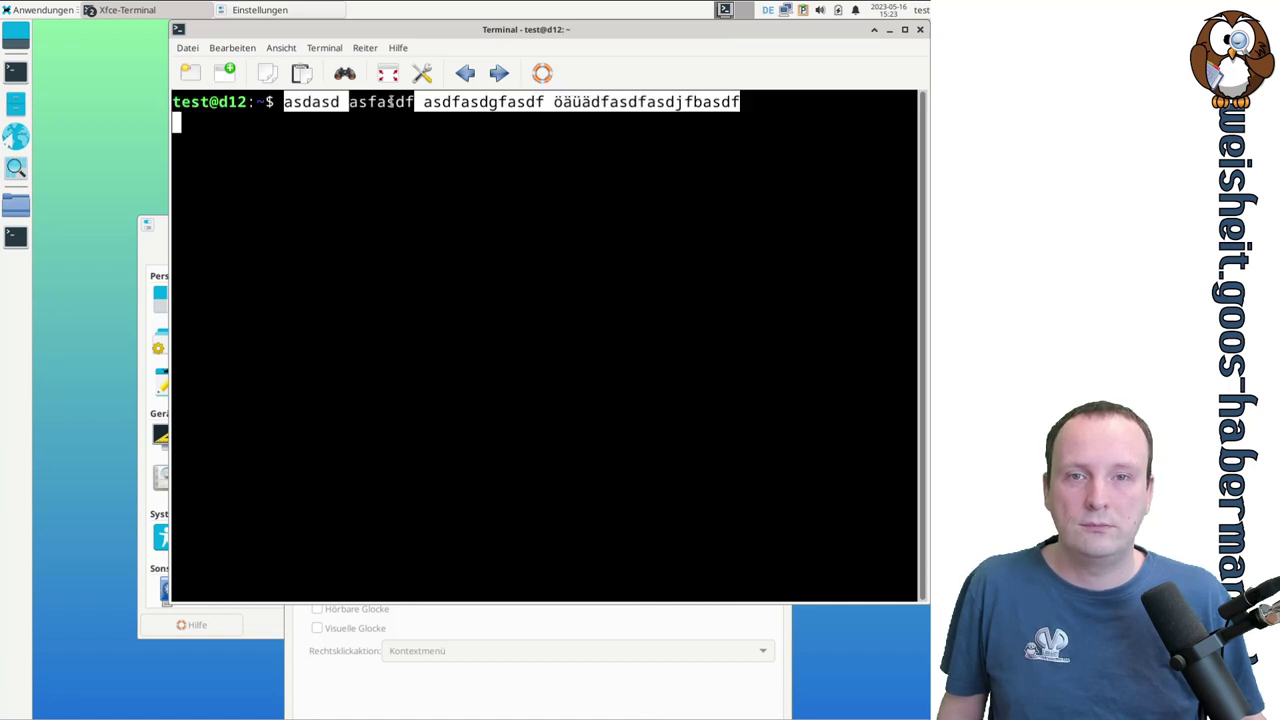
triple_click(390, 101)
left_click(390, 101)
double_click(390, 101)
triple_click(390, 101)
left_click(390, 101)
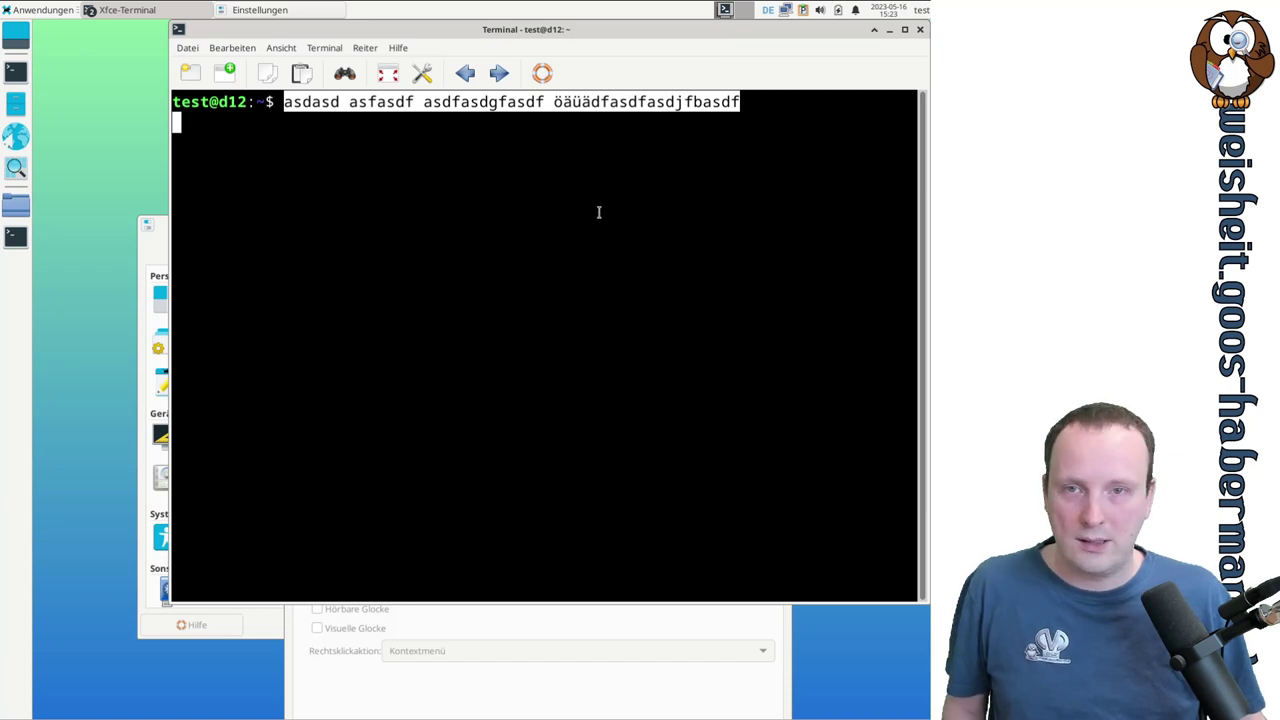
- Interrupt the pasted command, select the sample line again and paste that selection at the new prompt
key("ctrl+c")
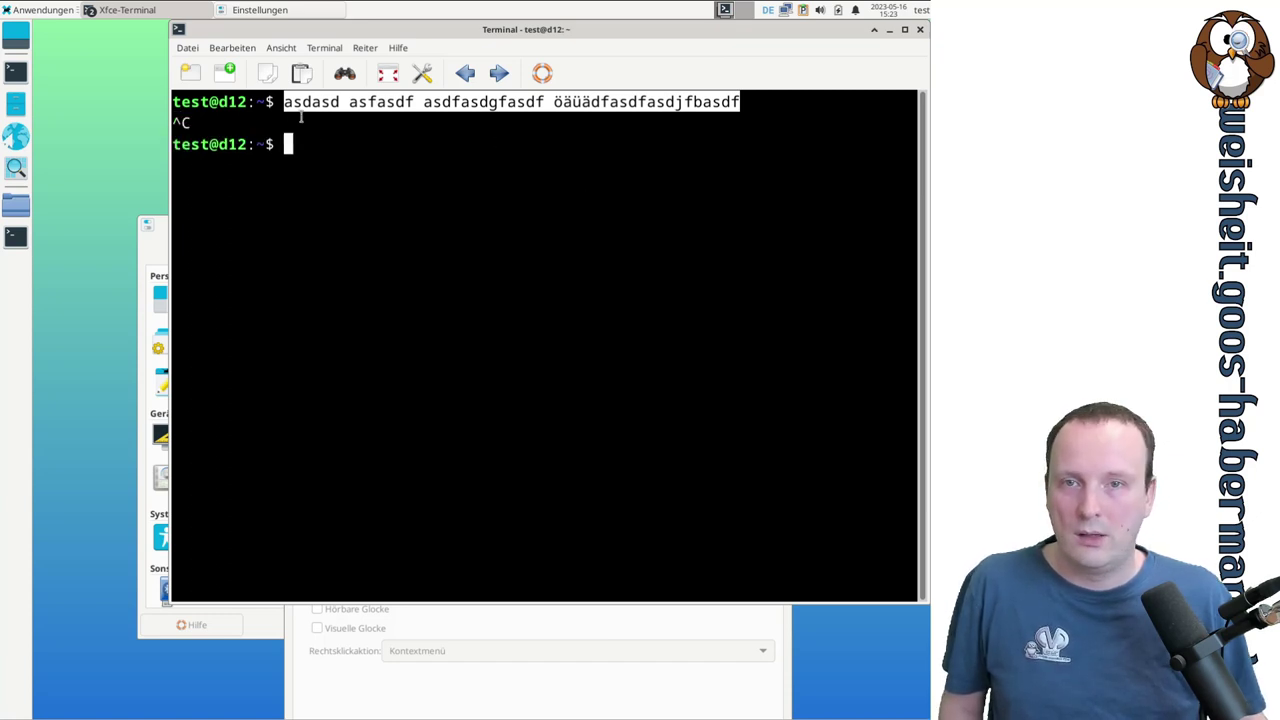
double_click(675, 100)
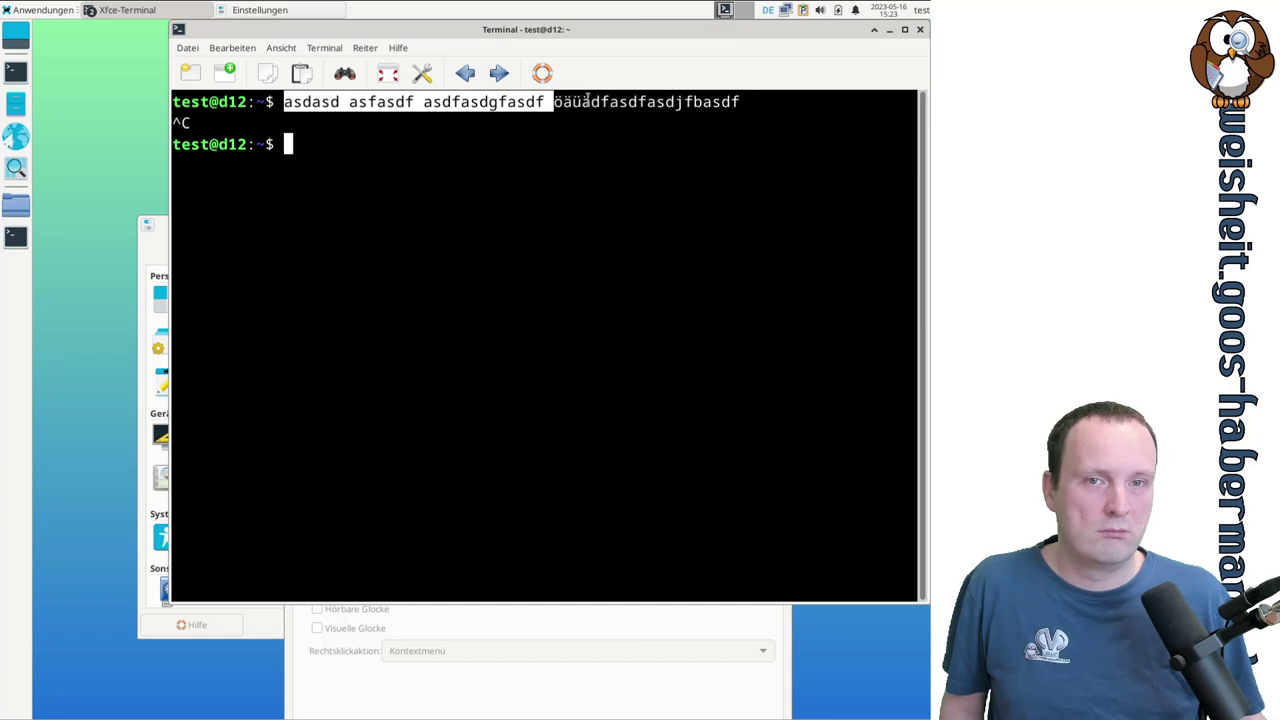
left_click(492, 103)
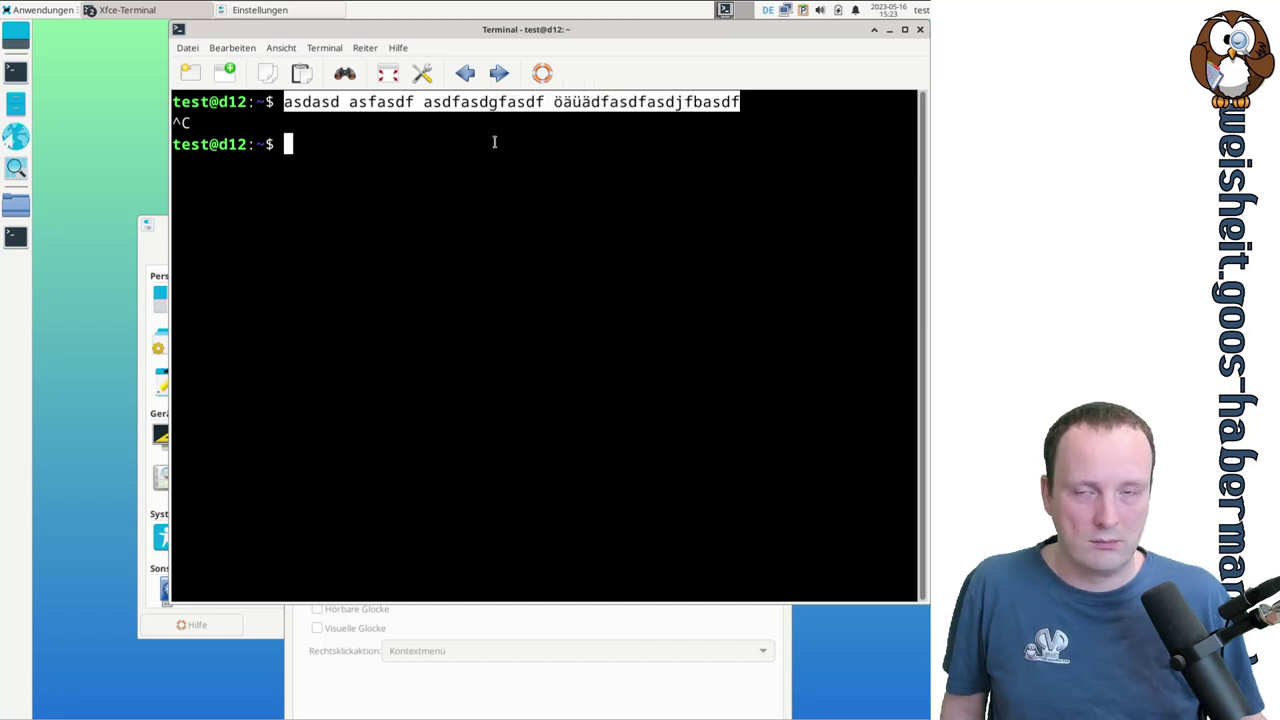
left_click(331, 101, "shift")
triple_click(740, 100)
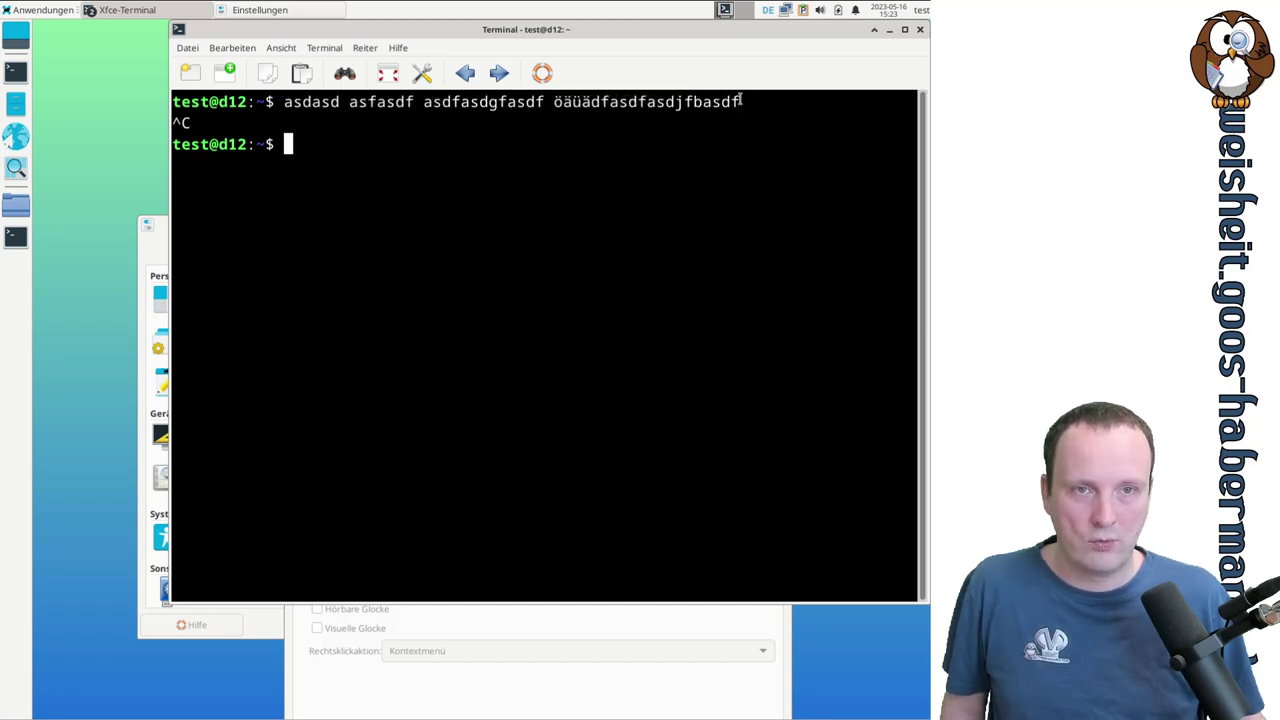
middle_click(467, 130)
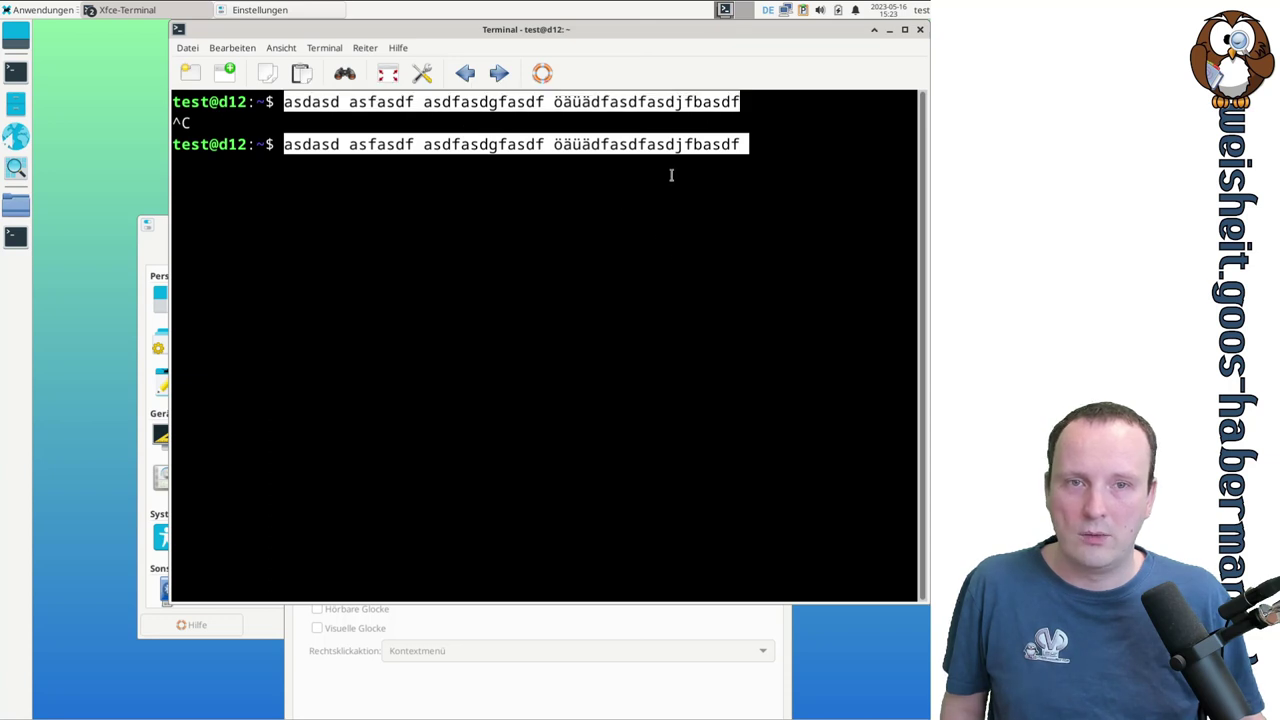
- Repeat the selection test on the sample line pasted at the current terminal prompt
triple_click(510, 141)
left_click(510, 141)
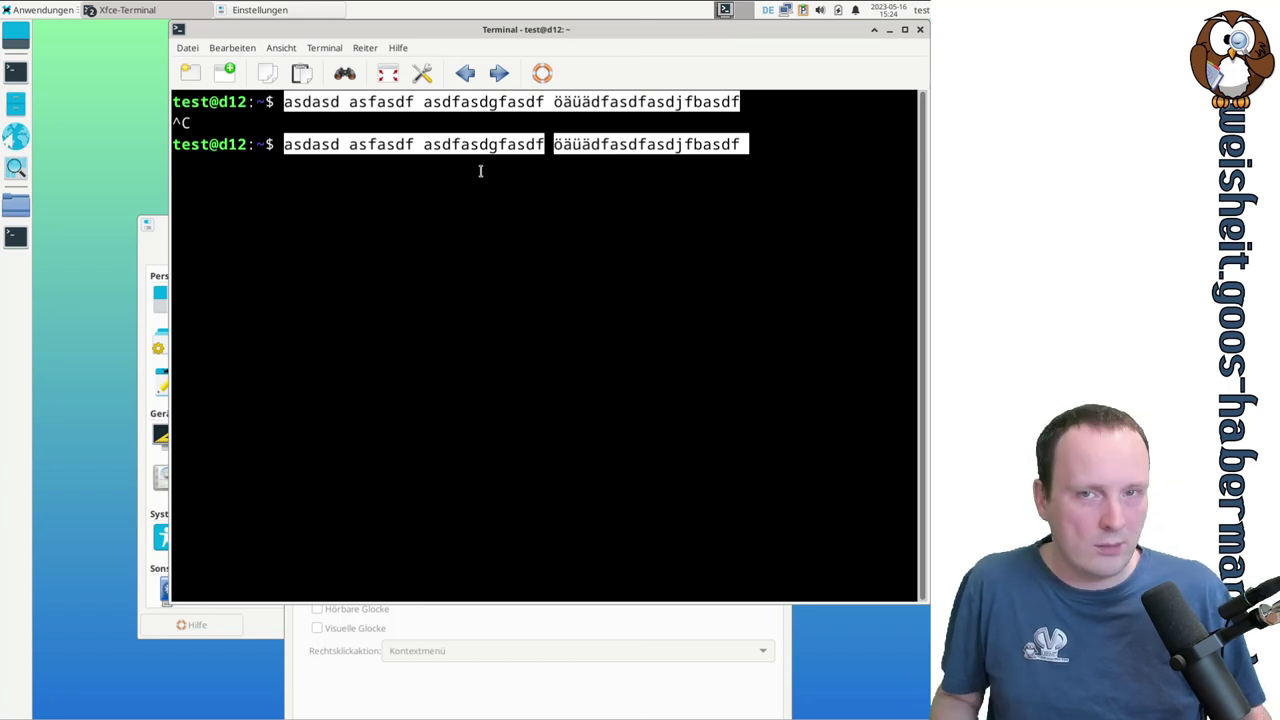
- View the available default character sets in the advanced terminal settings and keep Vorgabe (UTF-8)
left_click(785, 623)
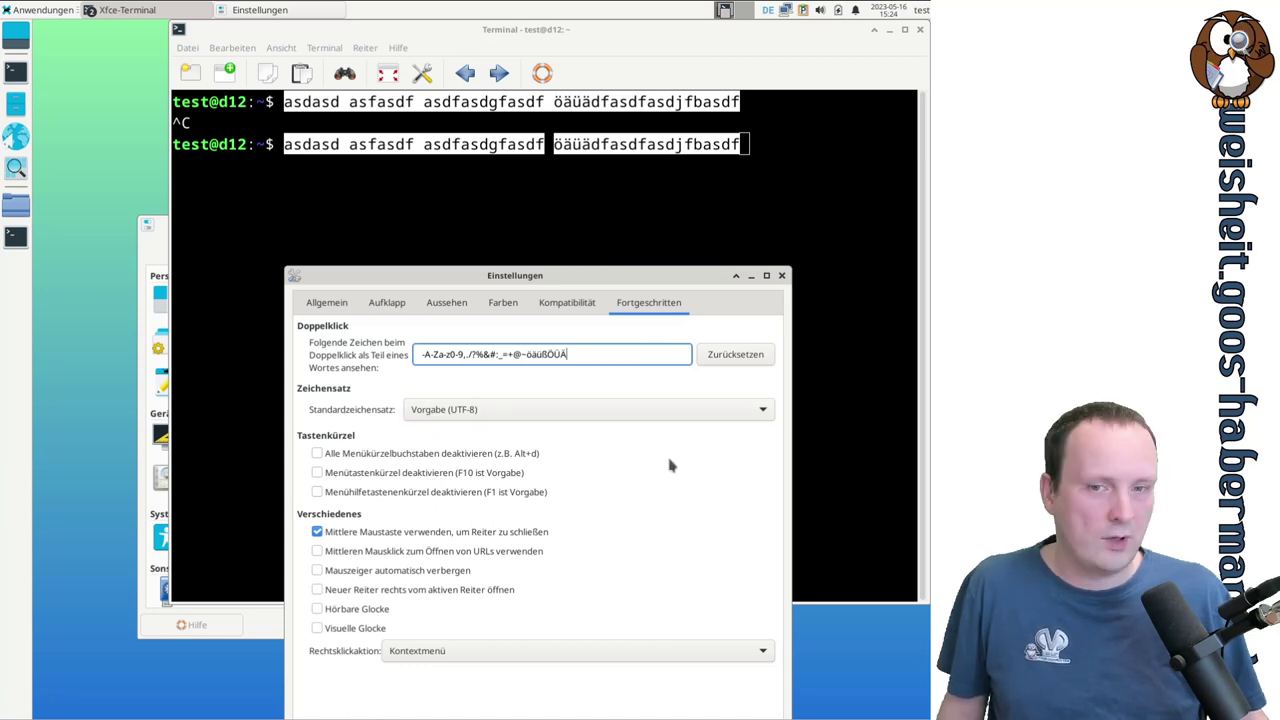
left_click(684, 419)
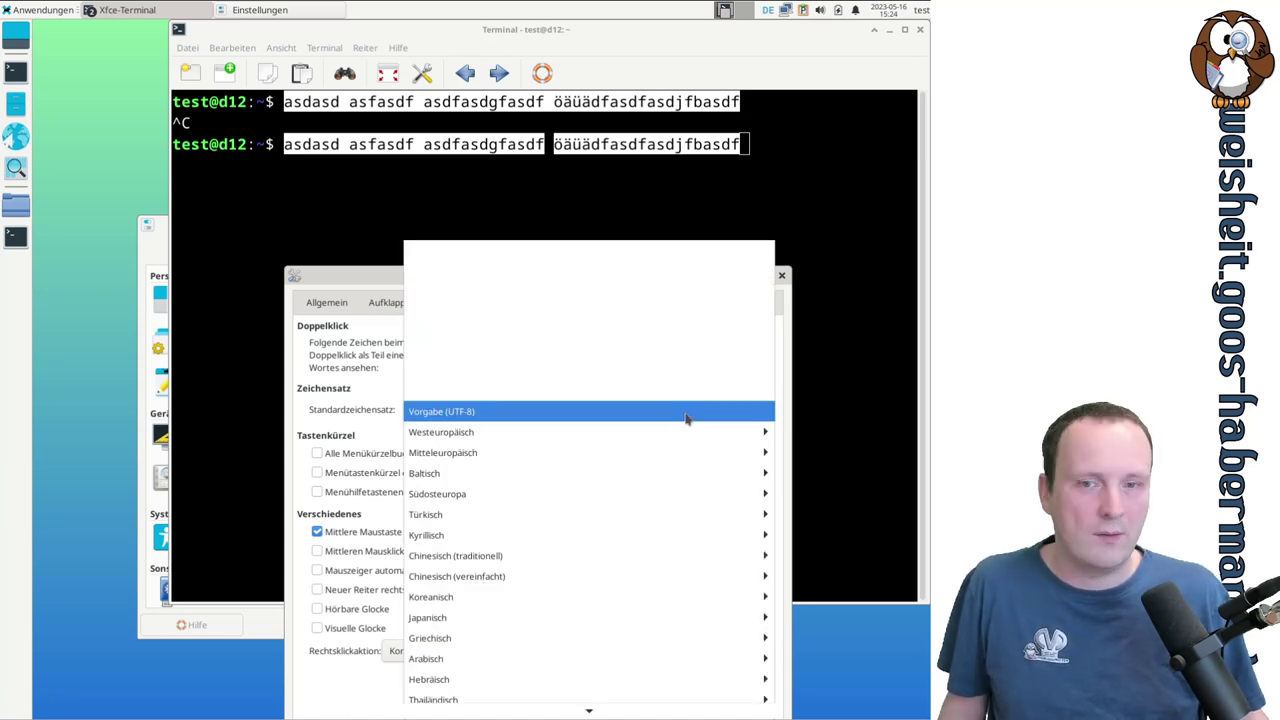
mouse_move(675, 436)
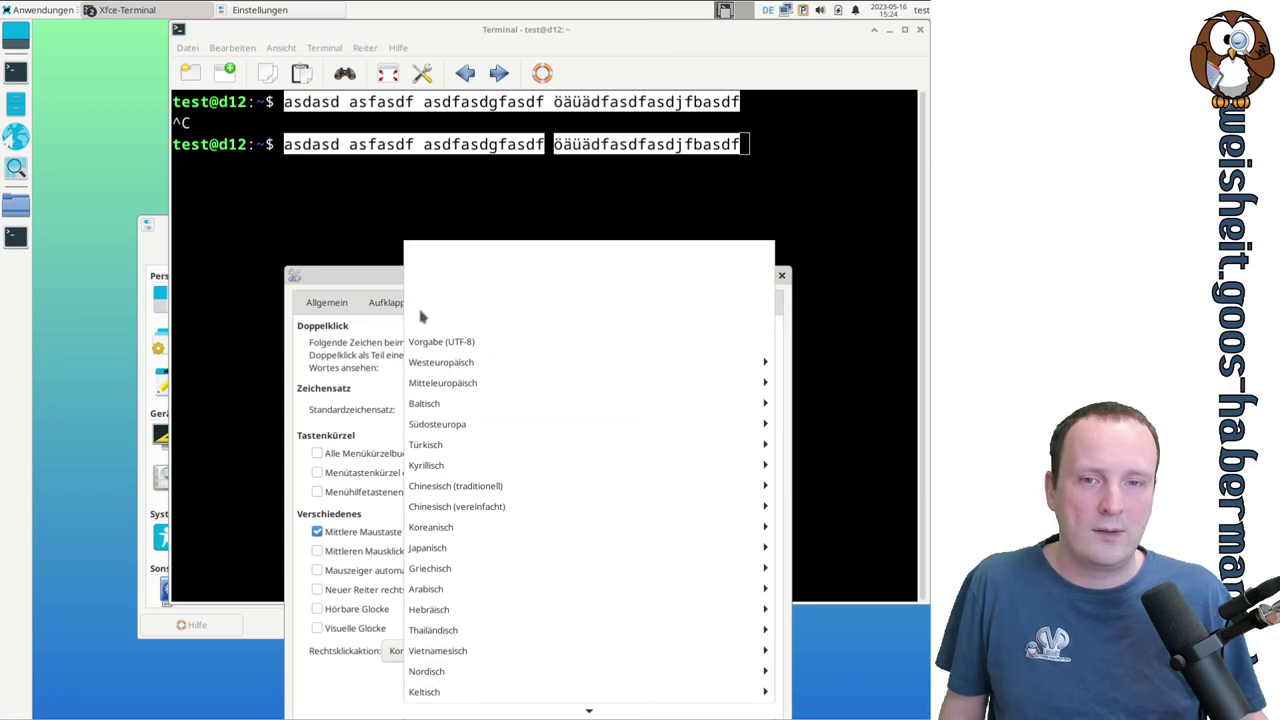
left_click(476, 342)
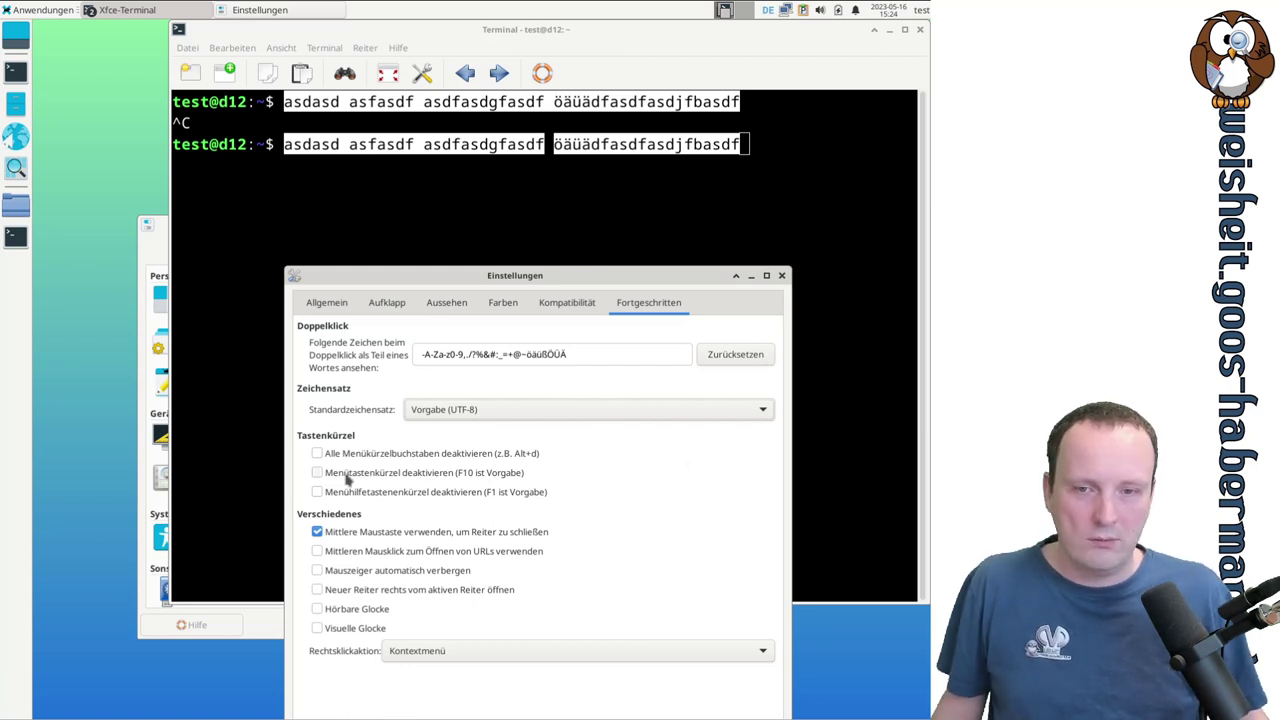
- Disable the F10 menu shortcut and test it by cancelling the pasted command, then starting and quitting mc in the terminal
left_click(489, 476)
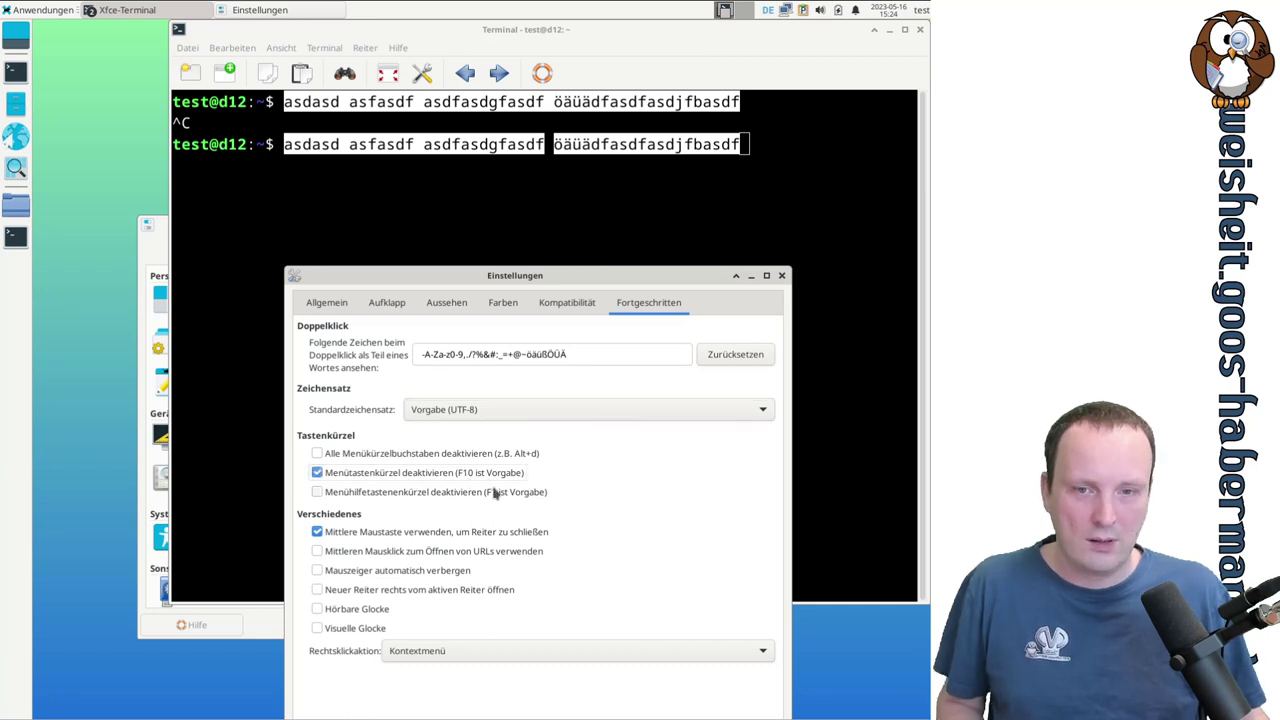
left_click(476, 220)
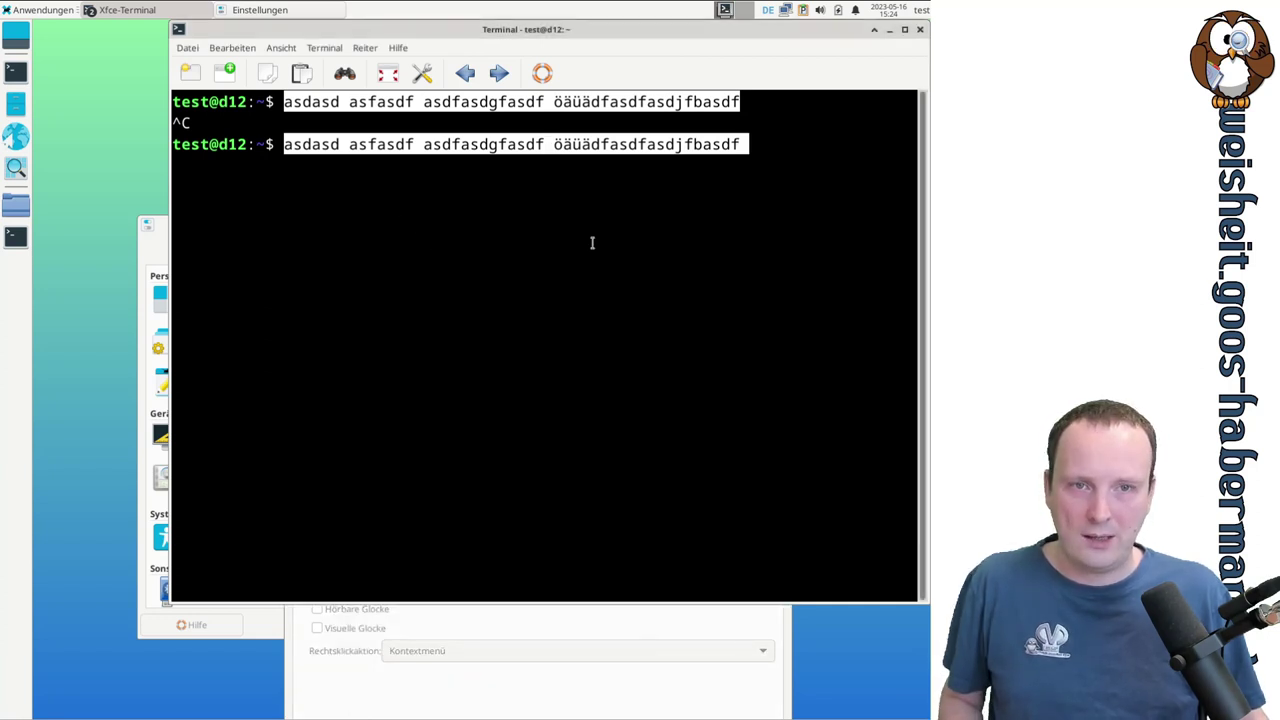
key("ctrl+c")
type("mc")
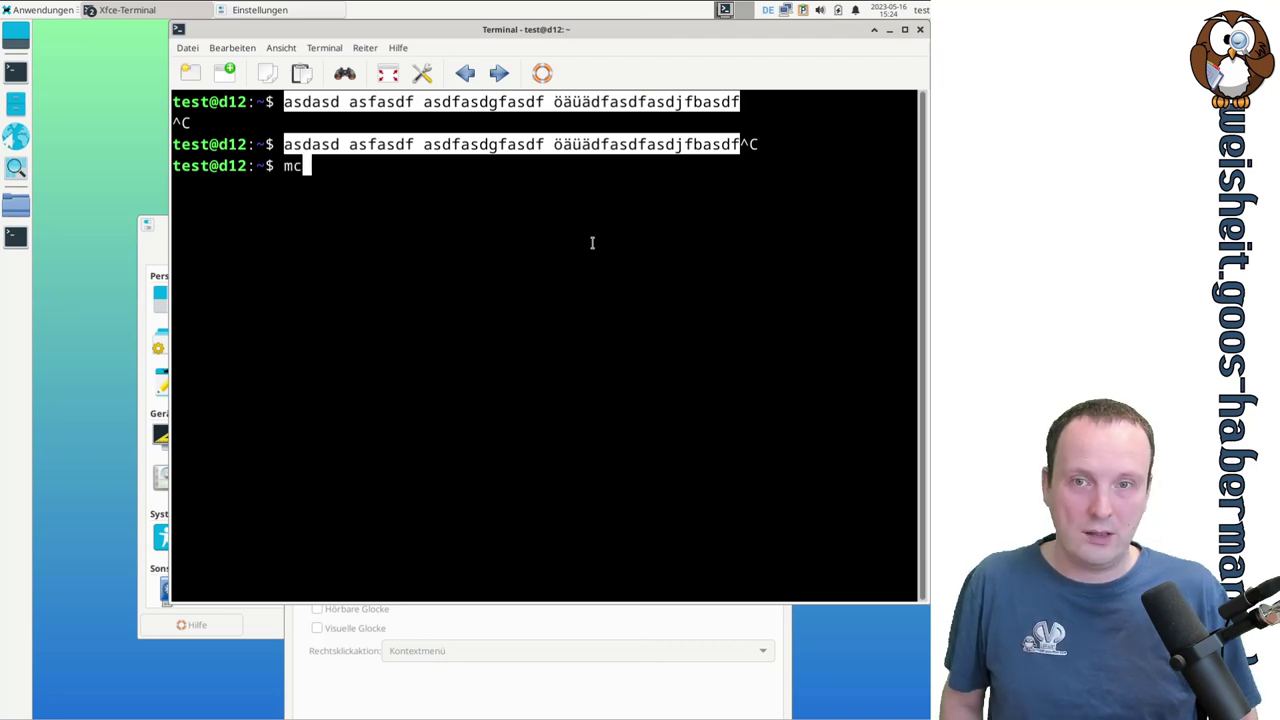
key("Return")
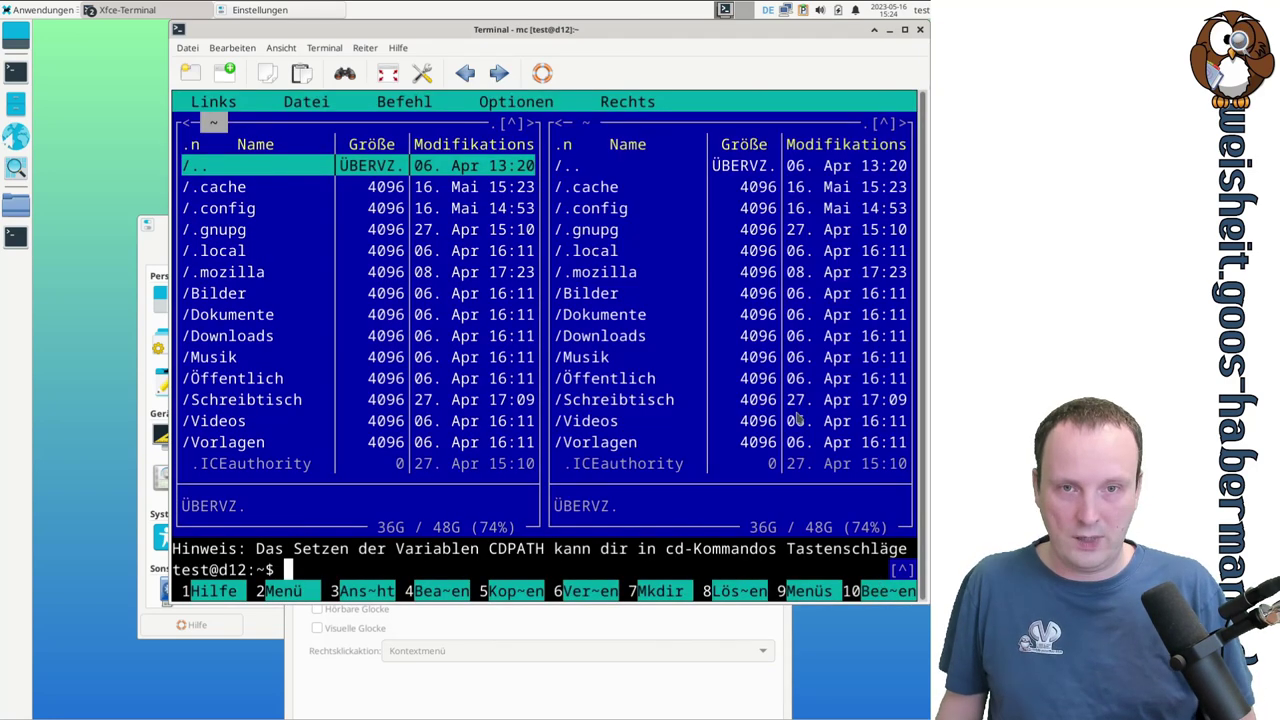
key("F10")
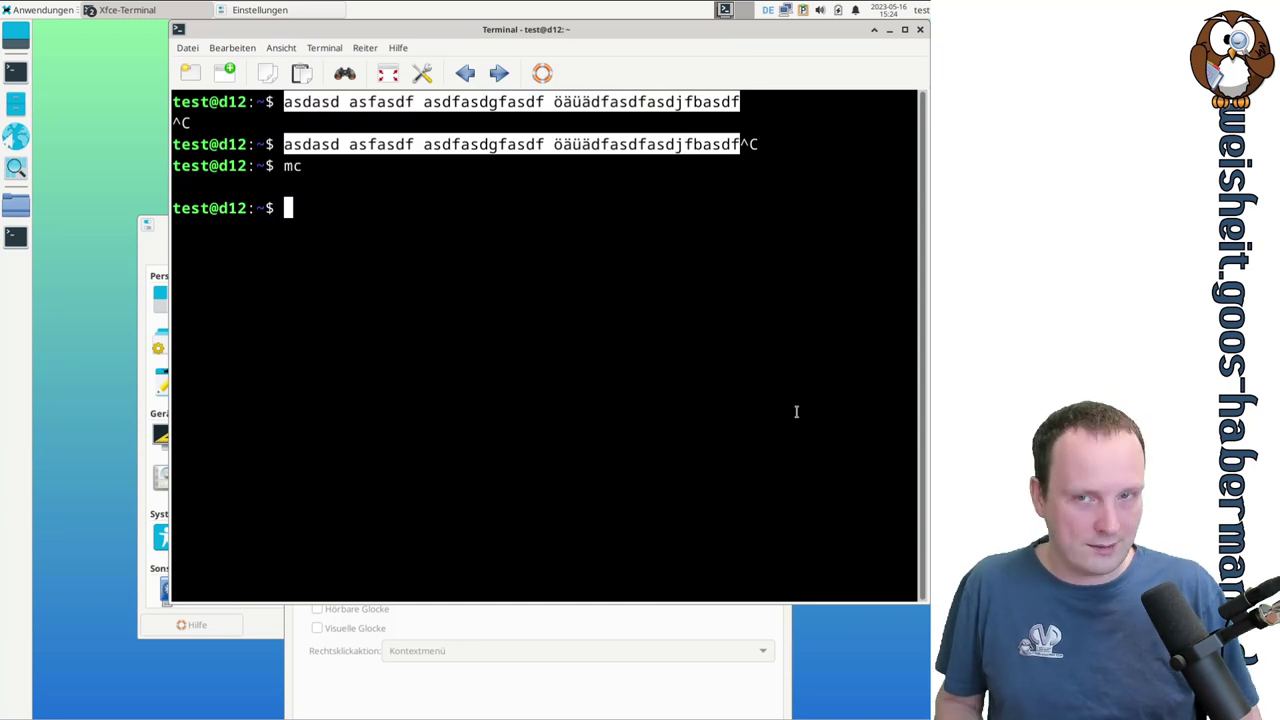
- Review the miscellaneous advanced terminal options and look at the context menu that a right-click in the terminal offers
key("alt+Tab")
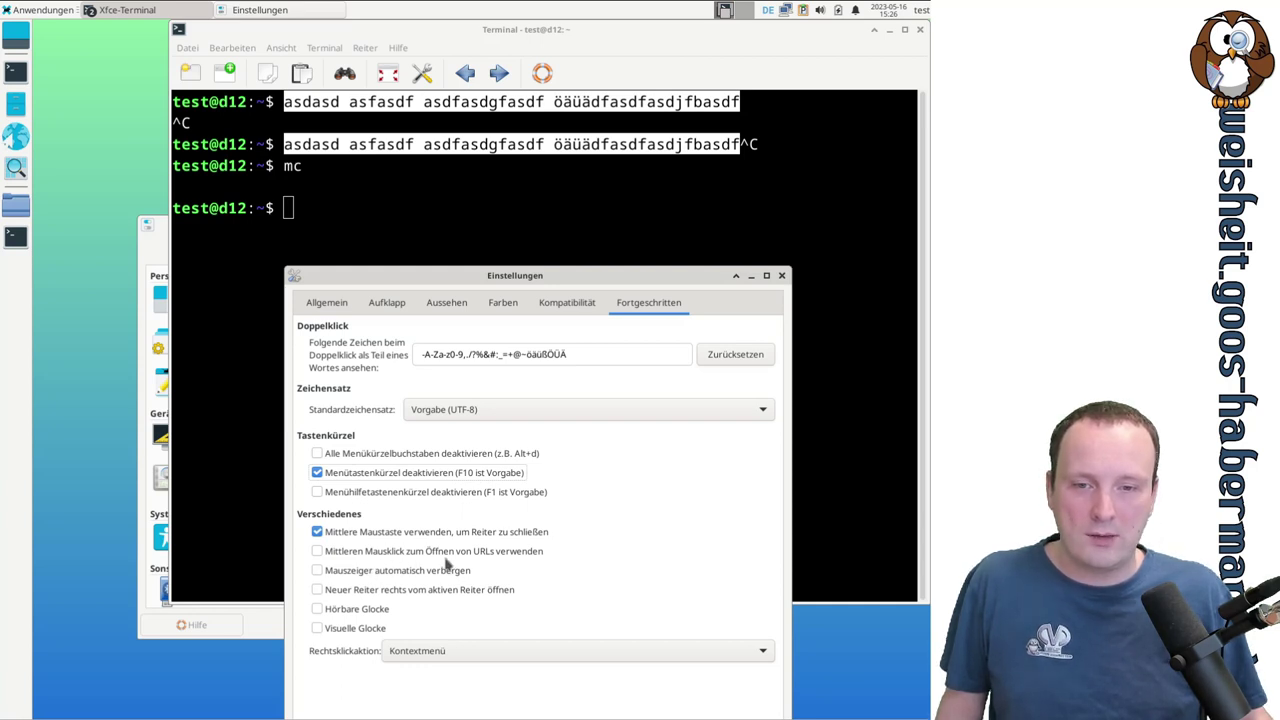
mouse_move(503, 563)
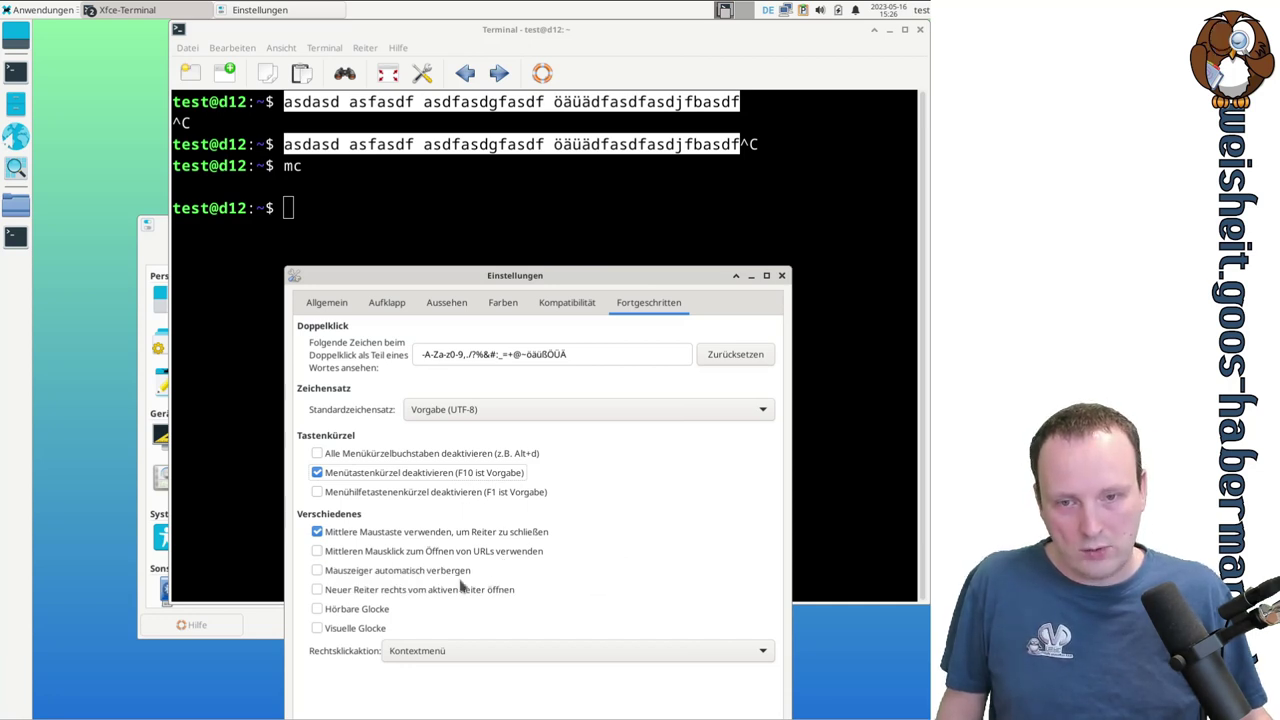
mouse_move(446, 587)
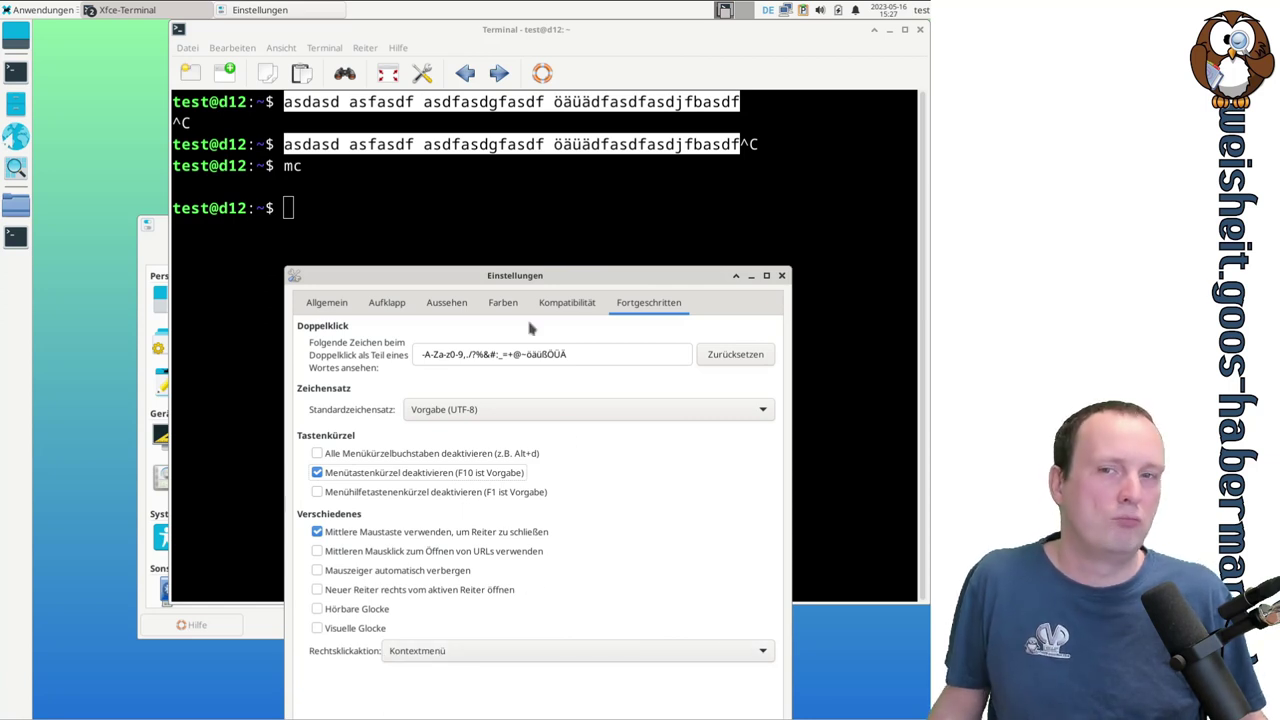
right_click(428, 233)
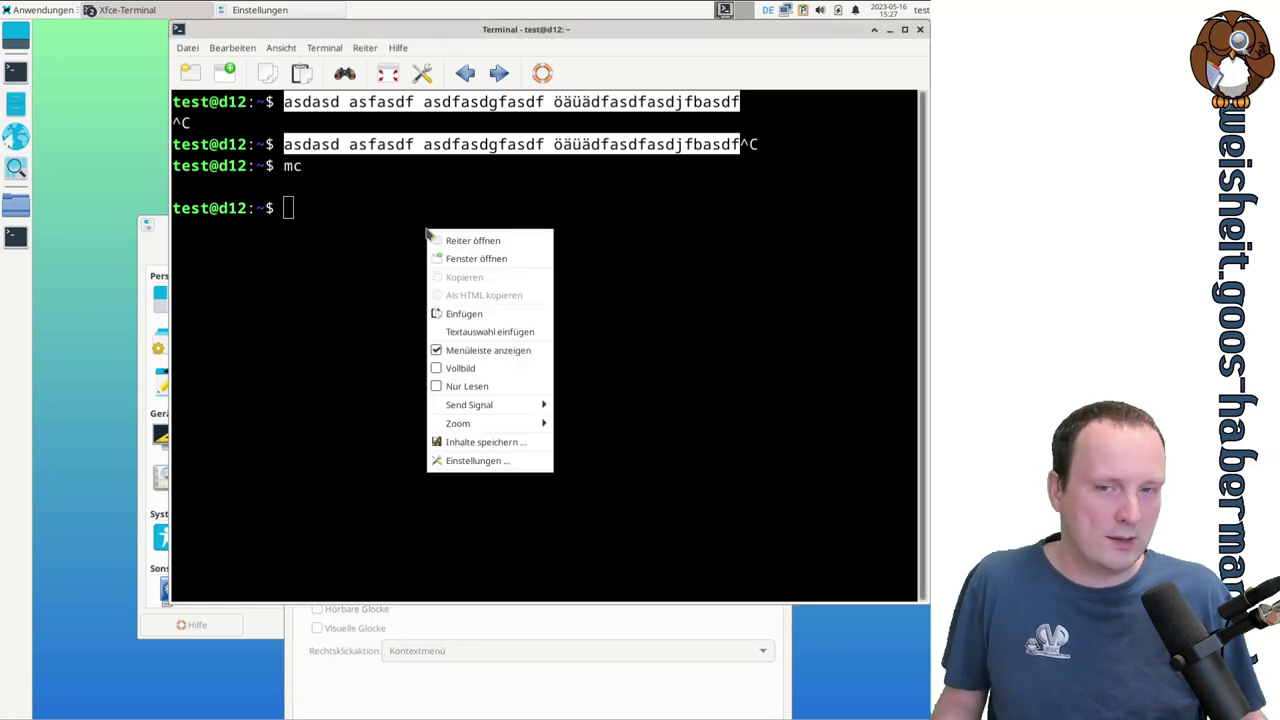
left_click(586, 632)
left_click(584, 630)
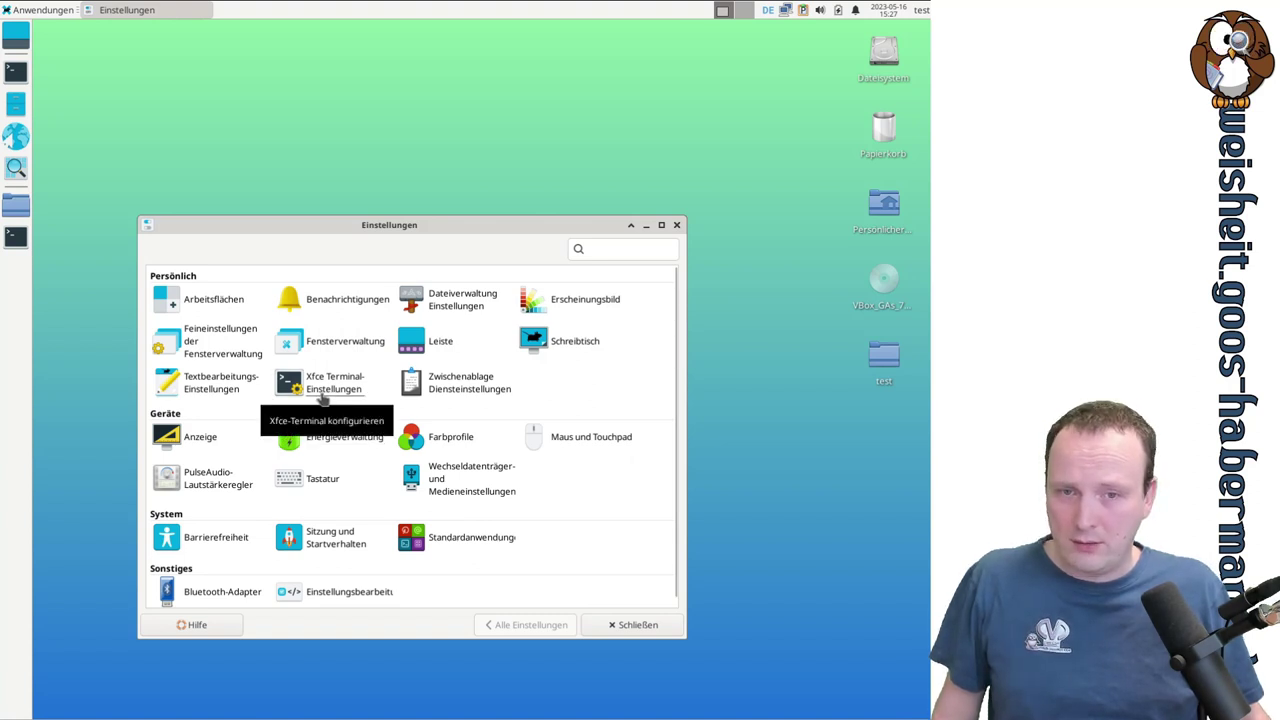
- Open the Zwischenablage Diensteinstellungen and look at the current clipboard history
left_click(449, 396)
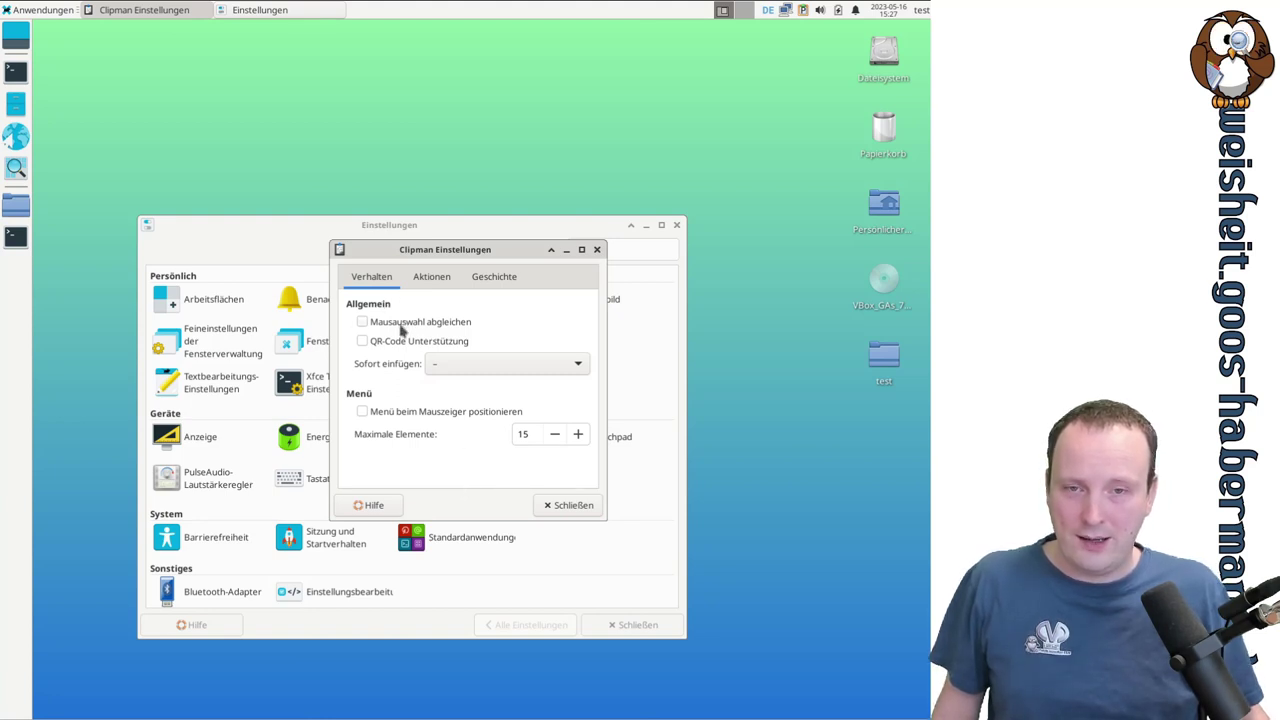
mouse_move(402, 329)
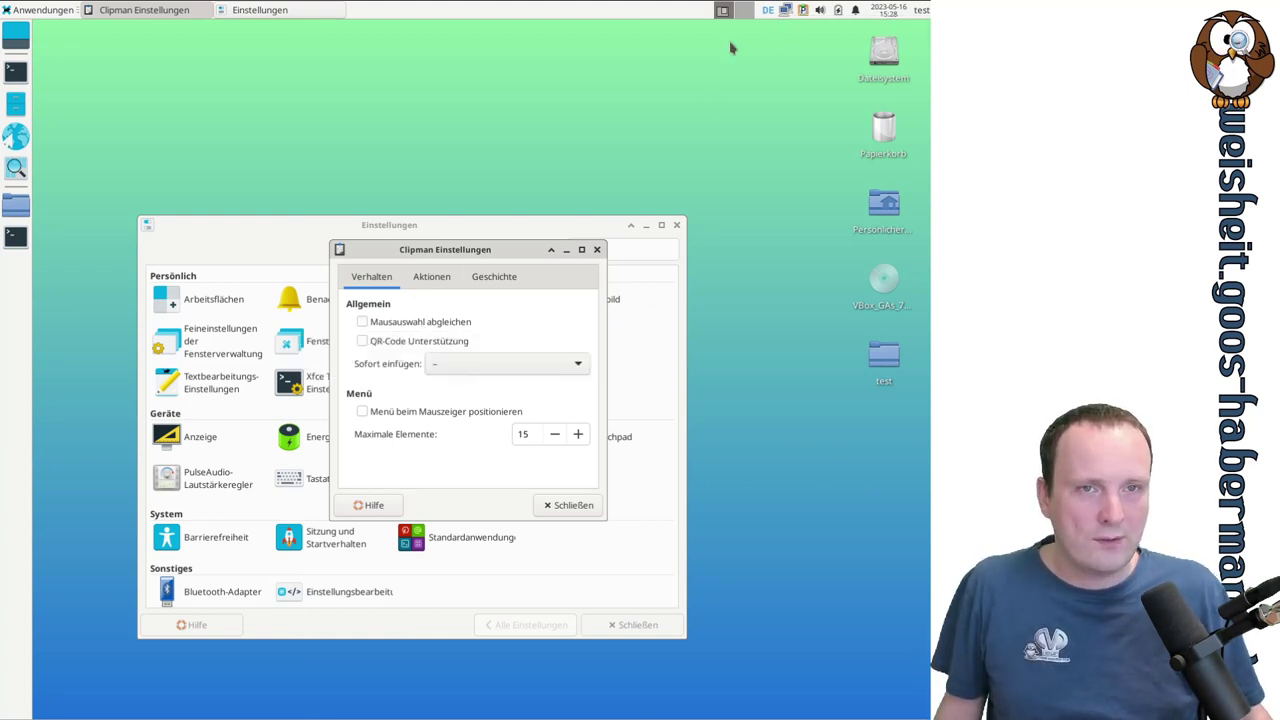
left_click(803, 11)
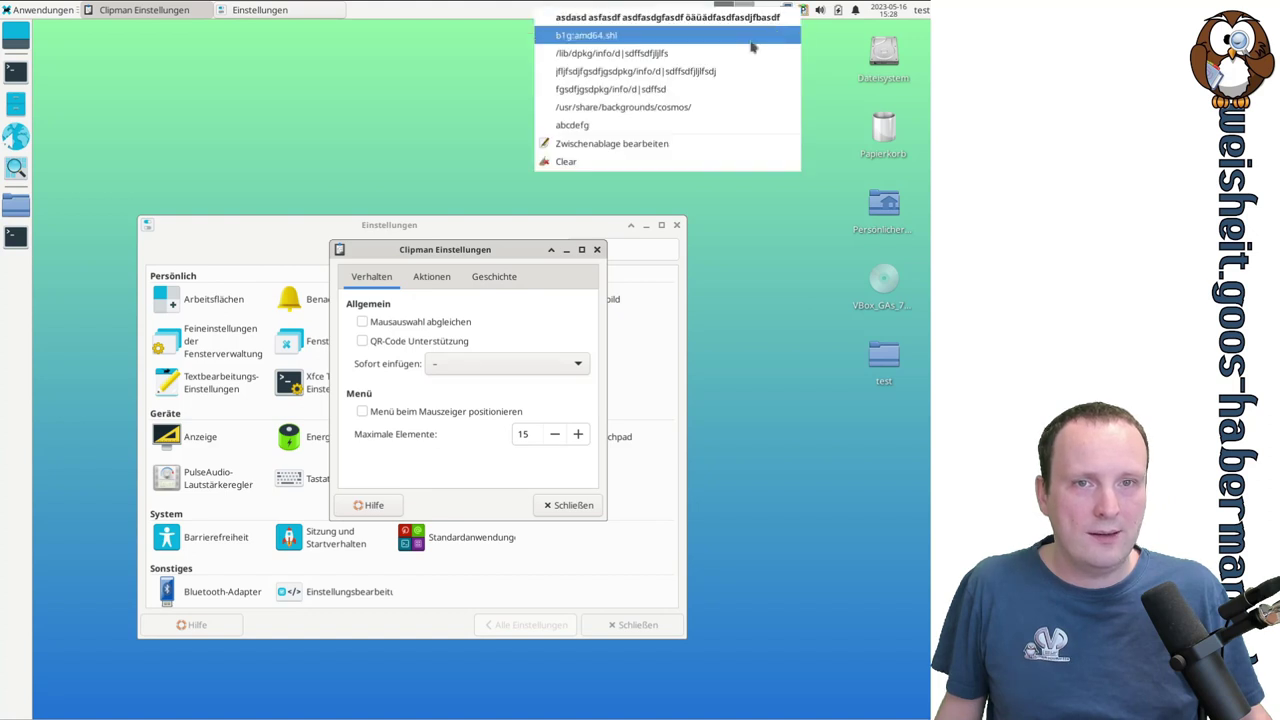
left_click(507, 258)
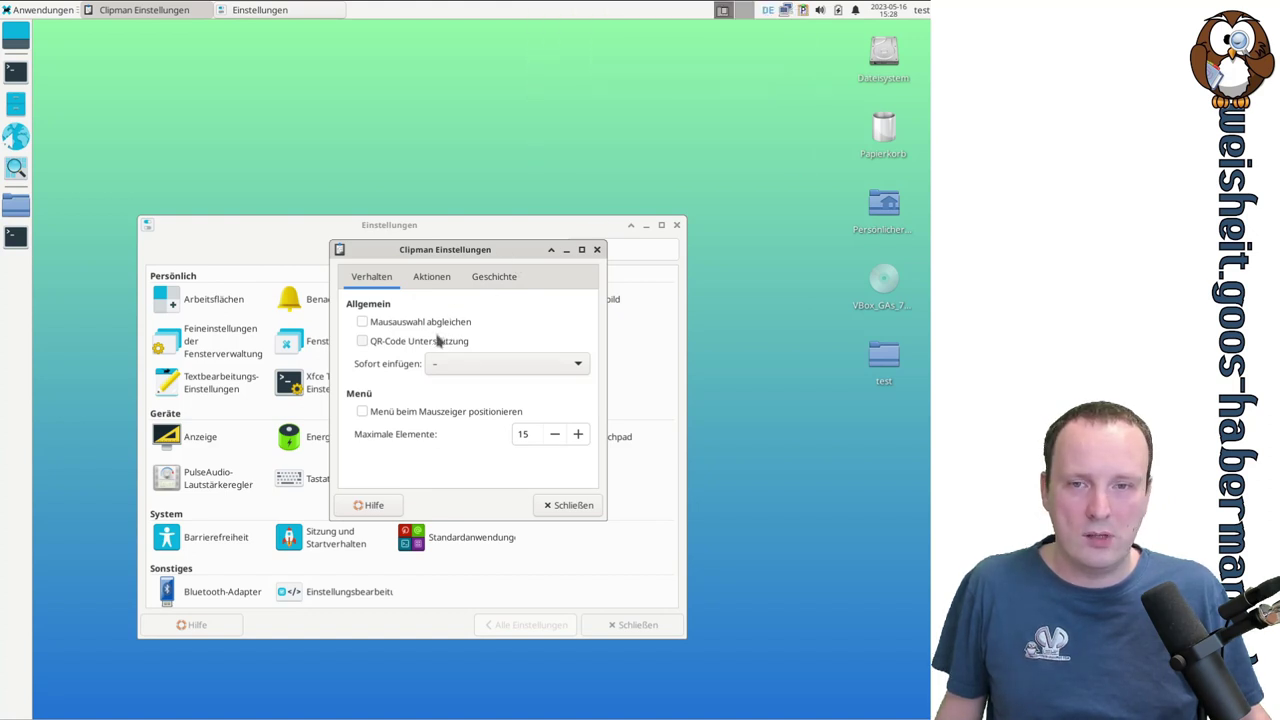
- Enable the Mausauswahl abgleichen and QR-Code Unterstützung options in the Clipman behaviour settings
left_click(421, 322)
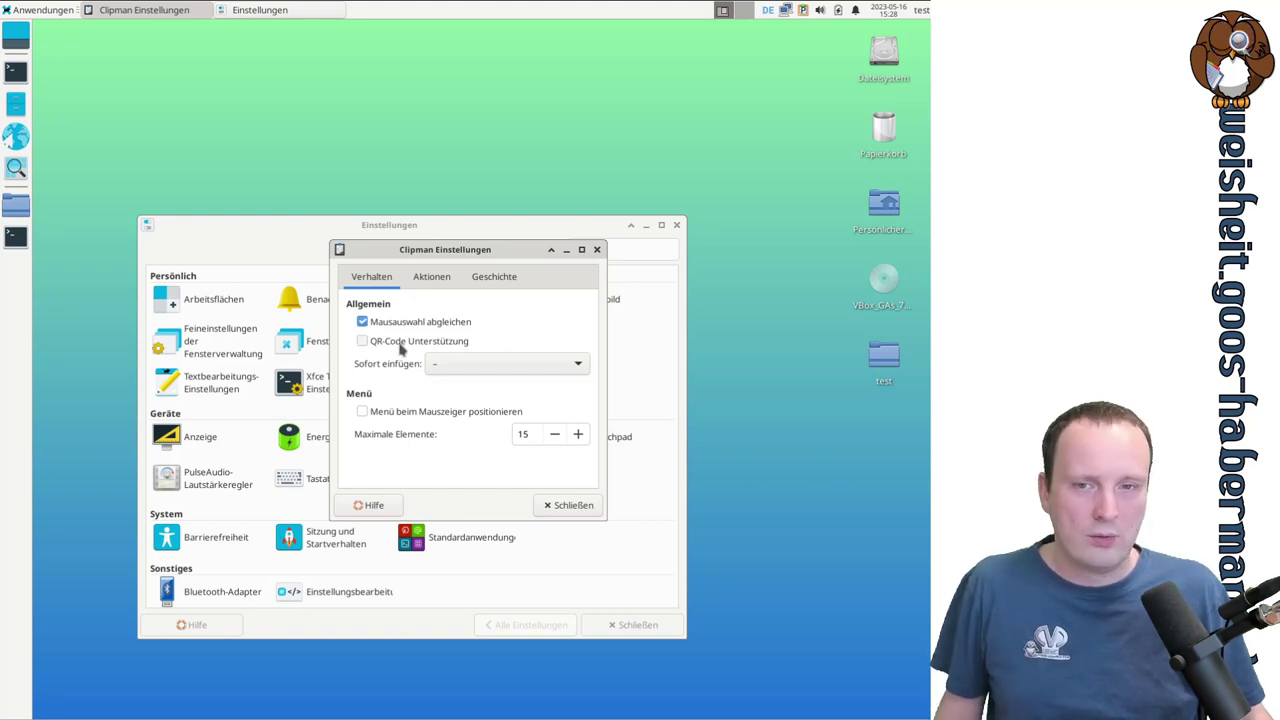
mouse_move(401, 347)
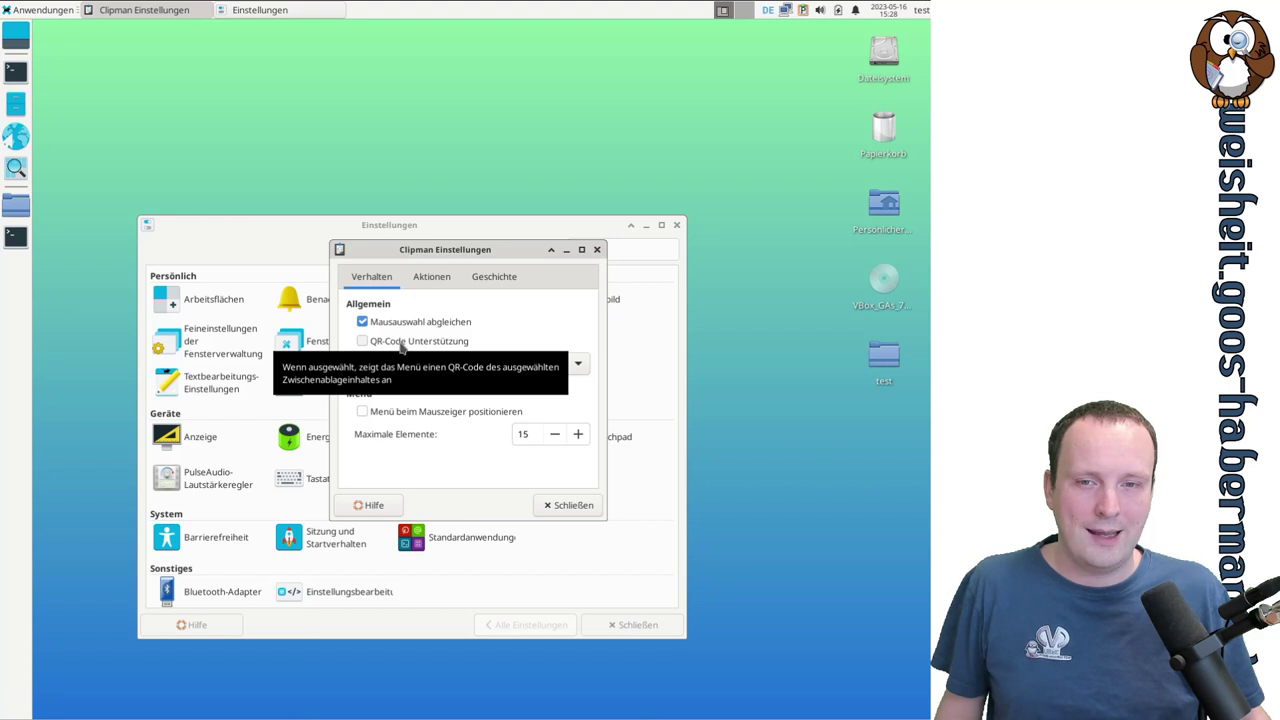
left_click(402, 344)
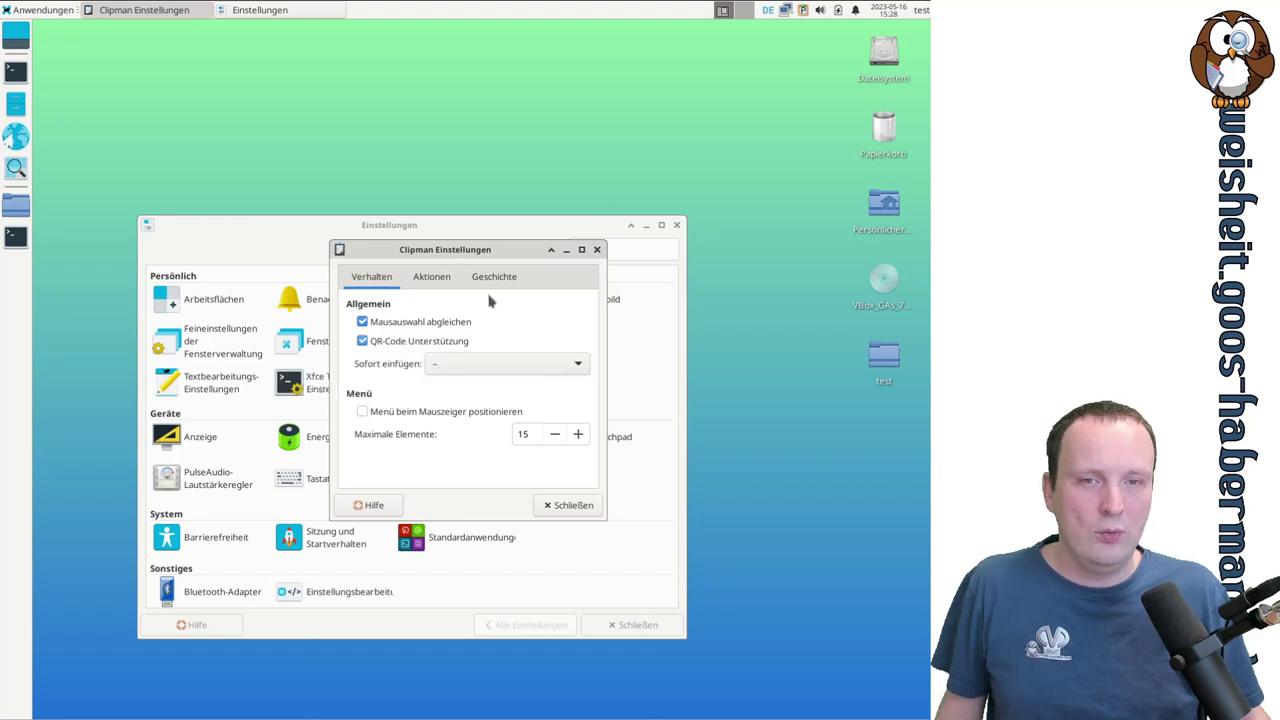
- Check the clipboard history of the tray clipboard manager for a QR code
left_click(802, 11)
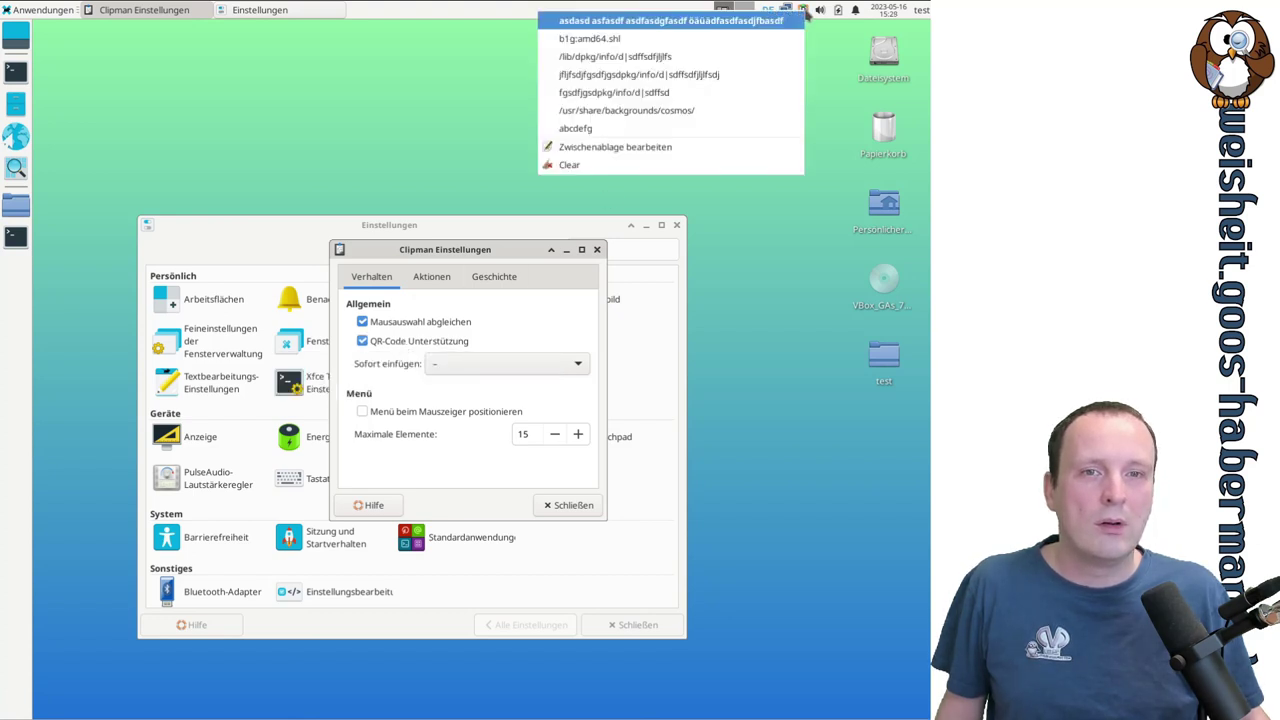
left_click(803, 11)
left_click(803, 11)
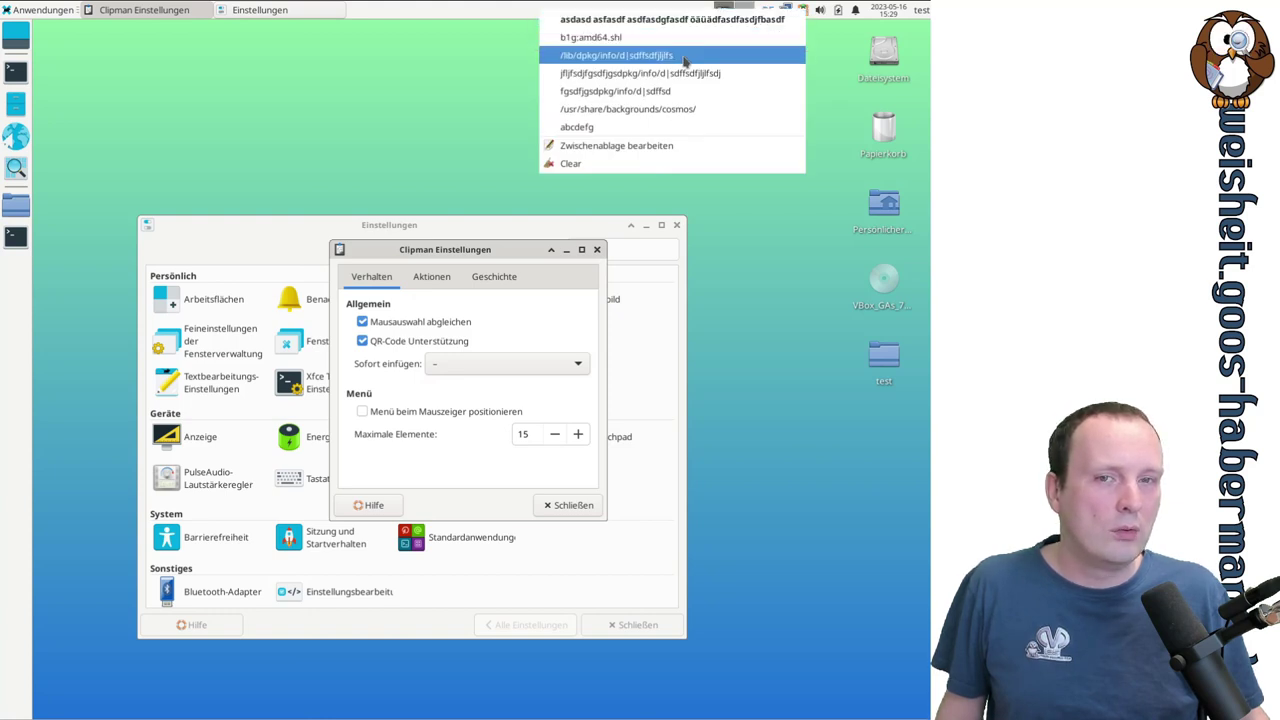
left_click(740, 295)
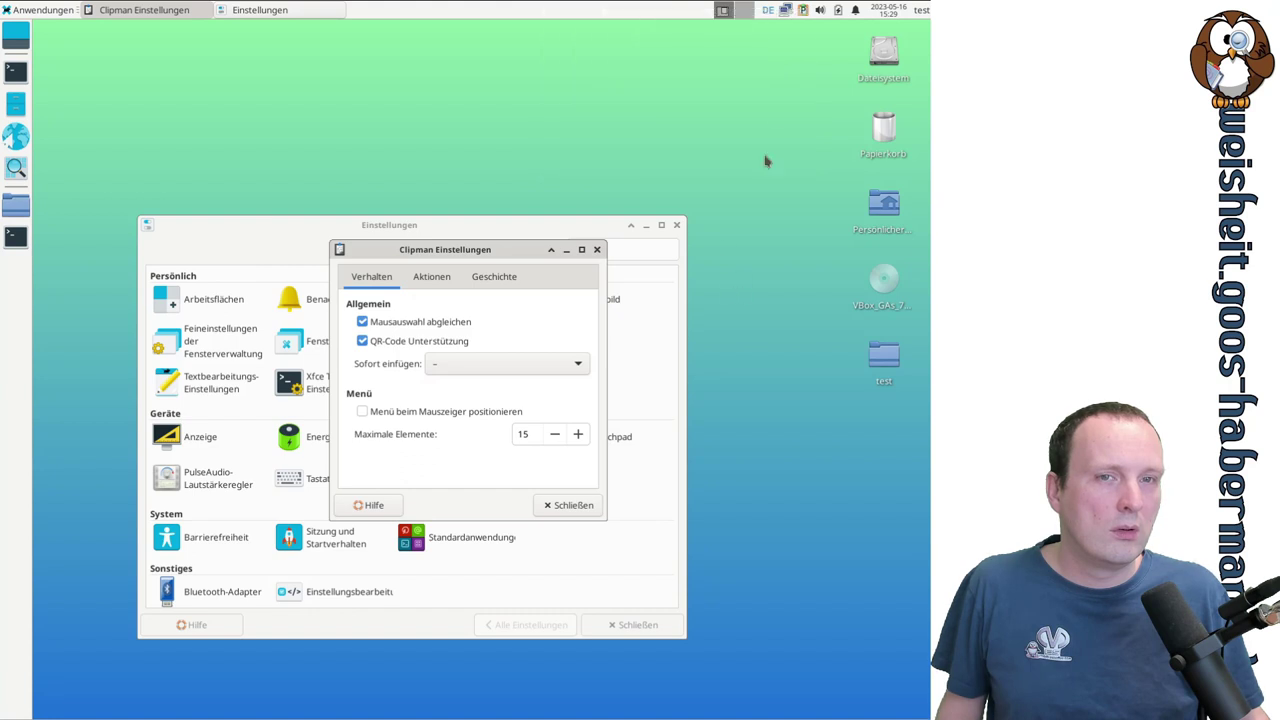
- Look up which clipboard manager runs in the tray through its program information, moving that window aside before closing it
left_click(803, 11)
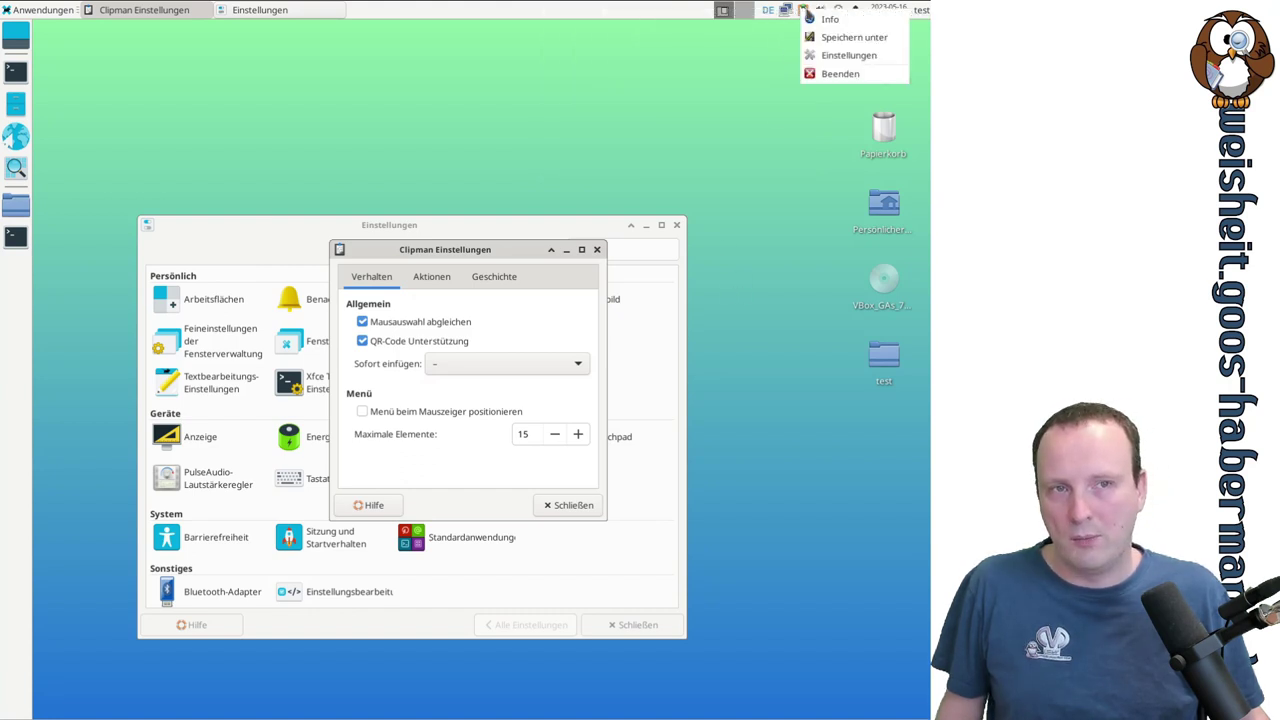
left_click(820, 27)
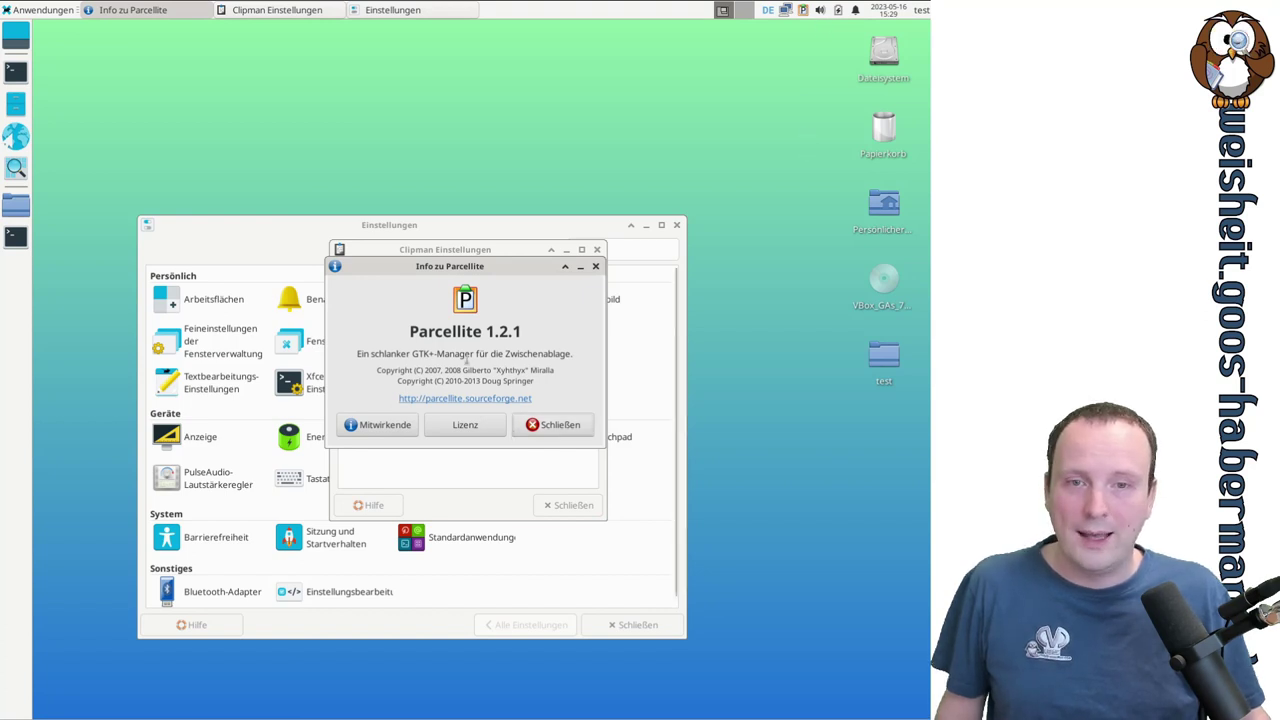
left_click_drag(438, 266, 688, 303)
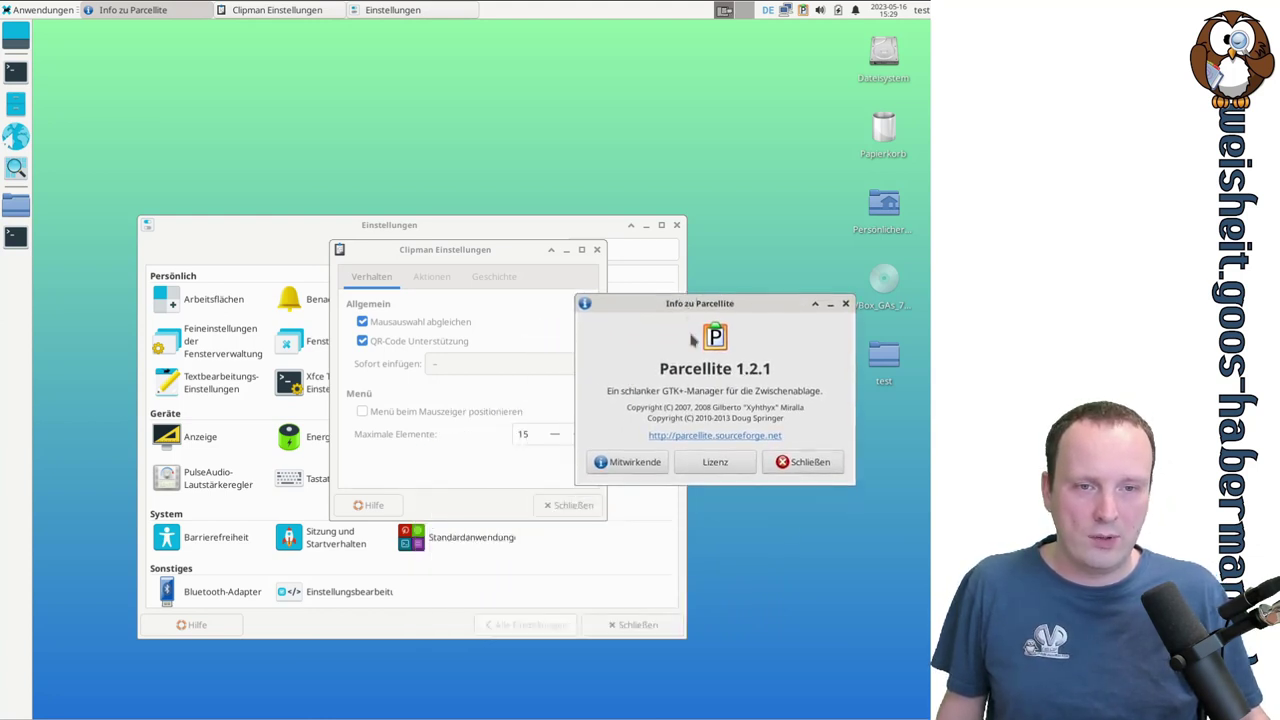
left_click(795, 463)
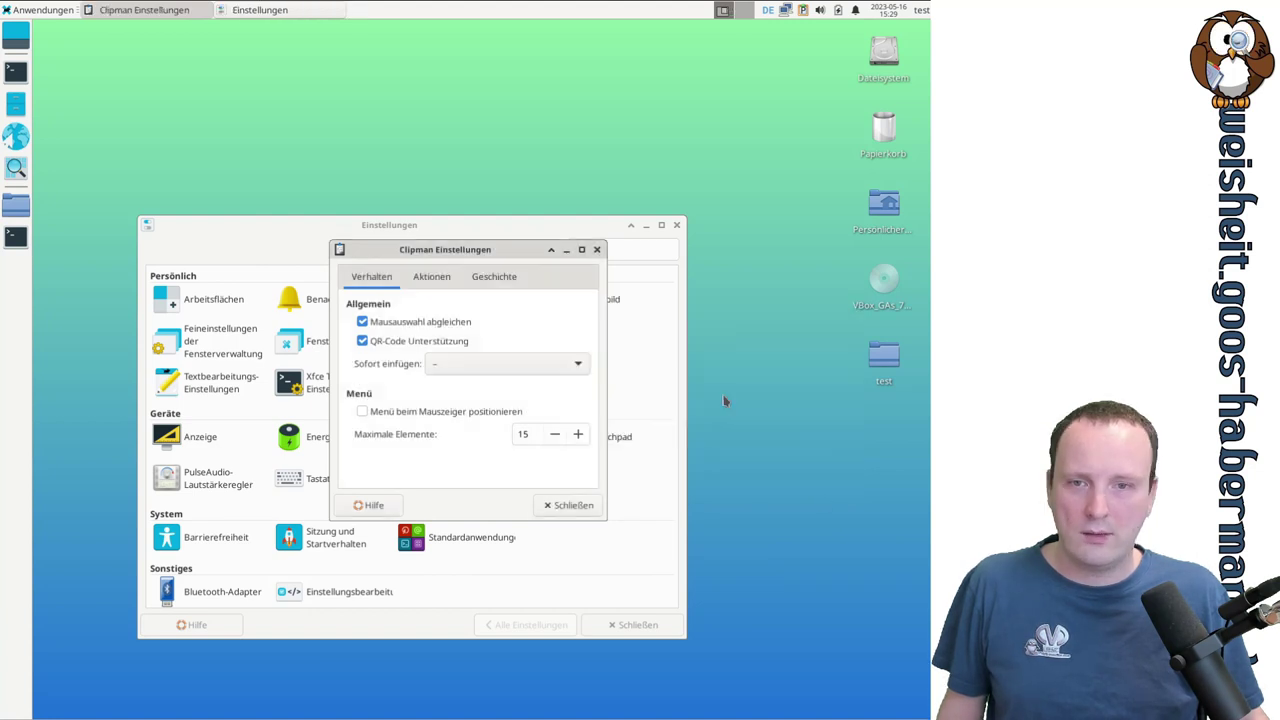
- Look through the installed Zubehör applications for the available clipboard managers
left_click(27, 12)
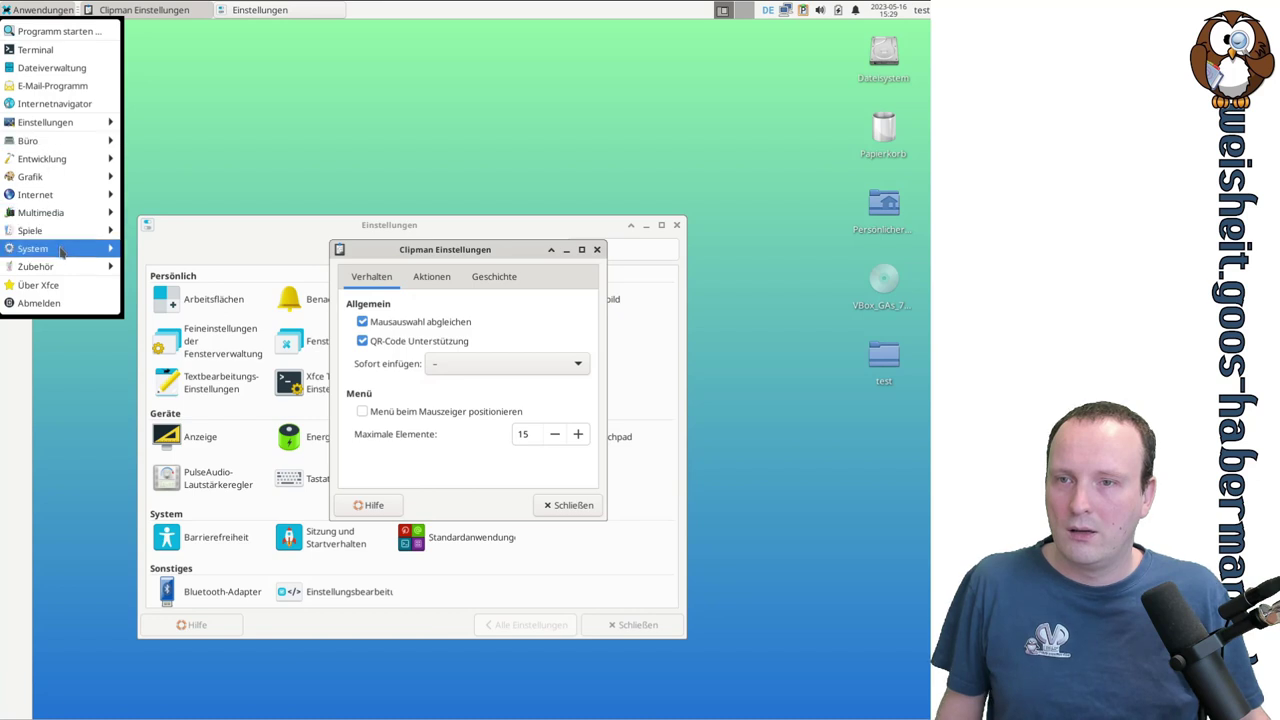
mouse_move(62, 265)
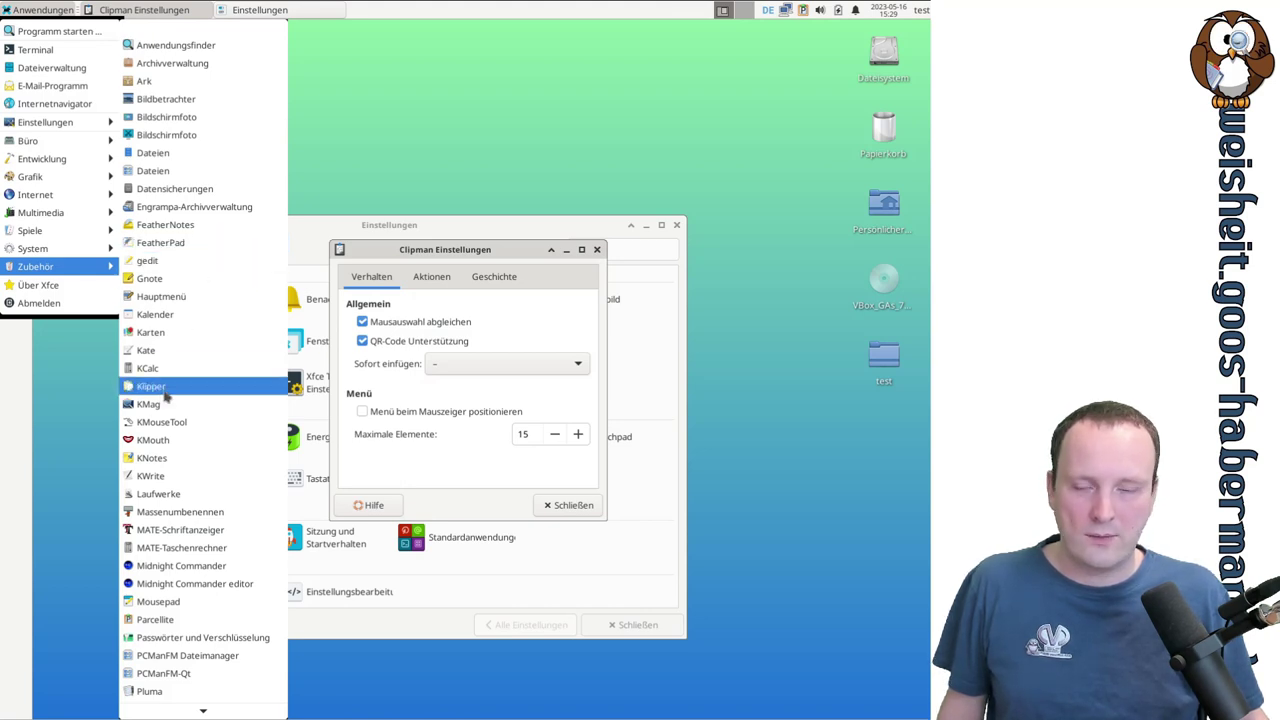
scroll(166, 396, "down", 4)
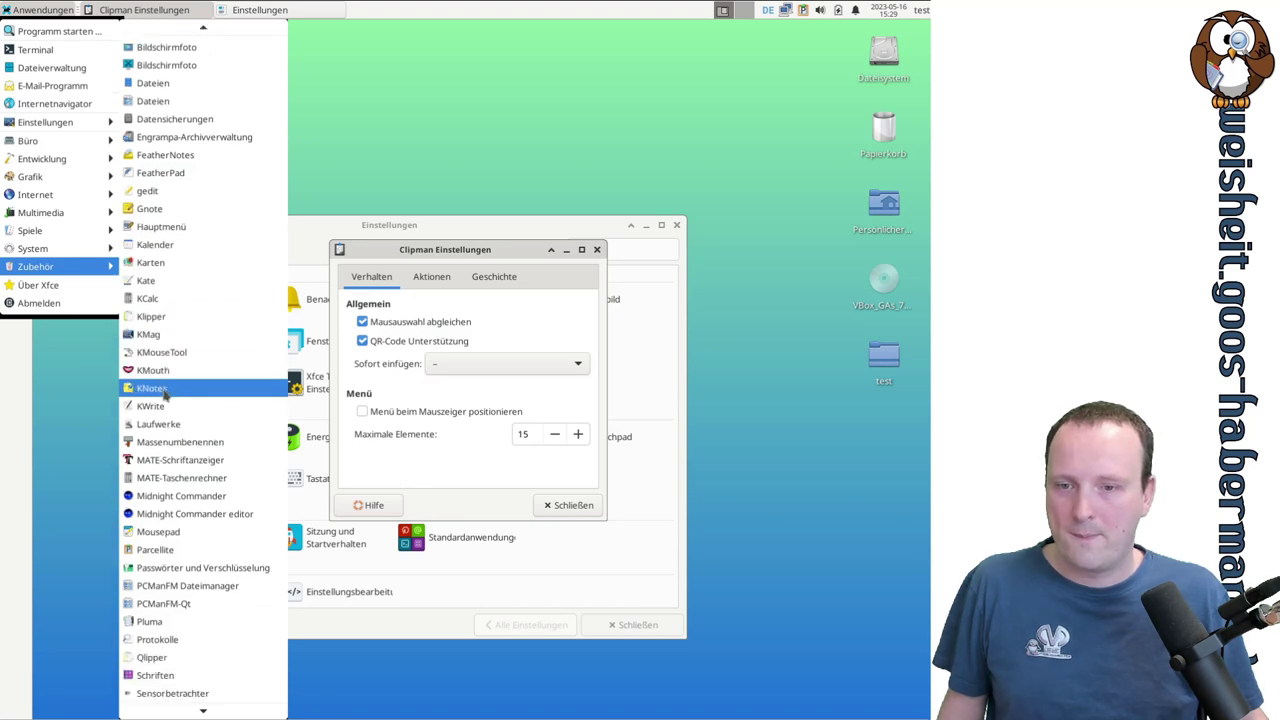
scroll(166, 396, "down", 4)
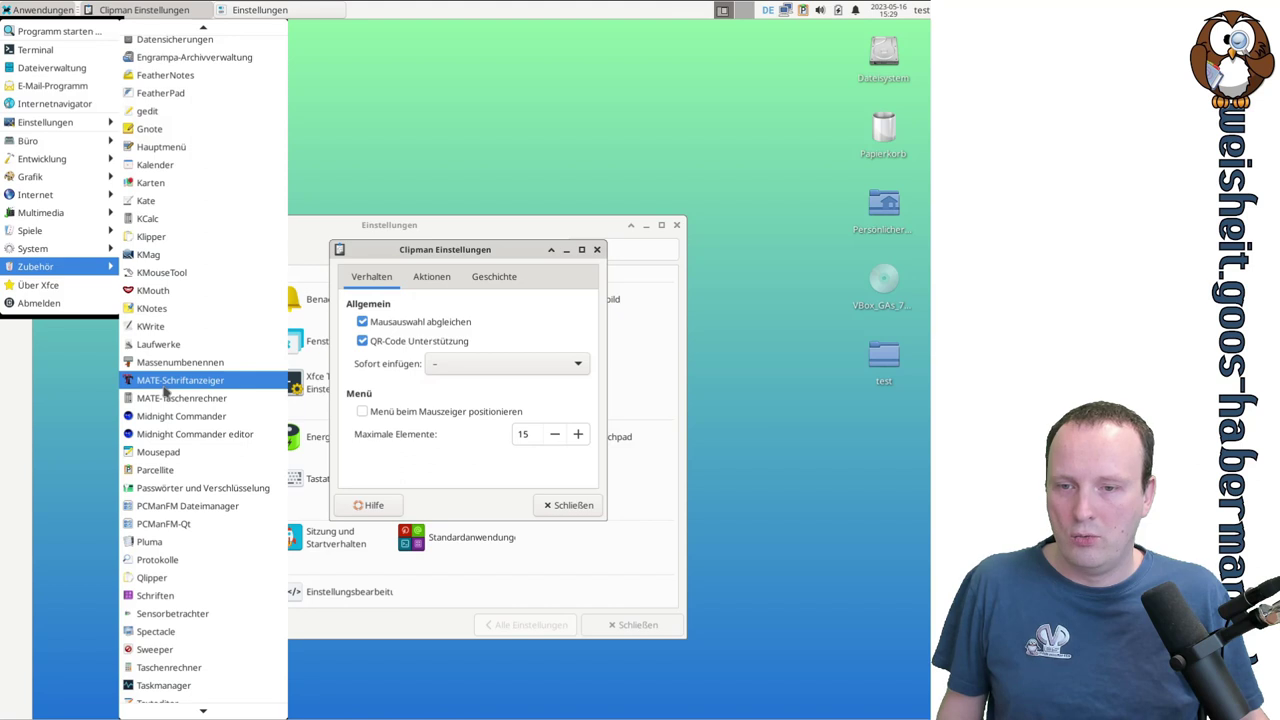
scroll(166, 392, "down", 8)
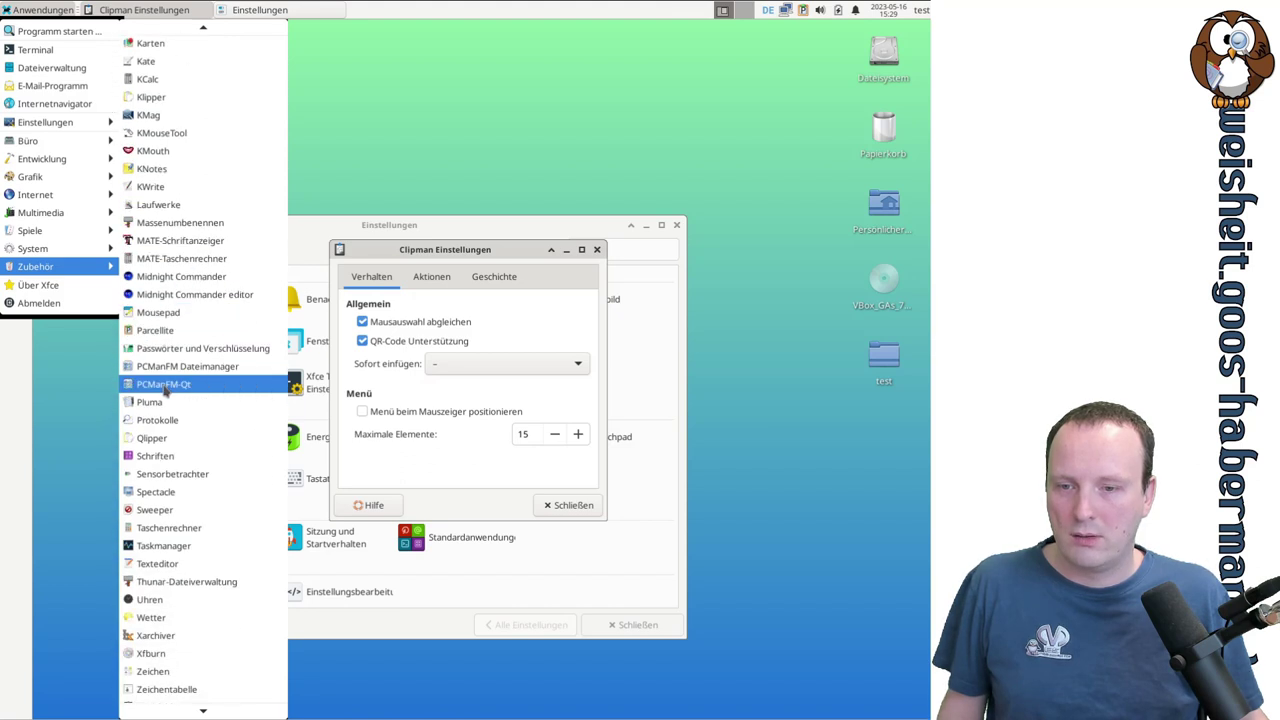
left_click(573, 236)
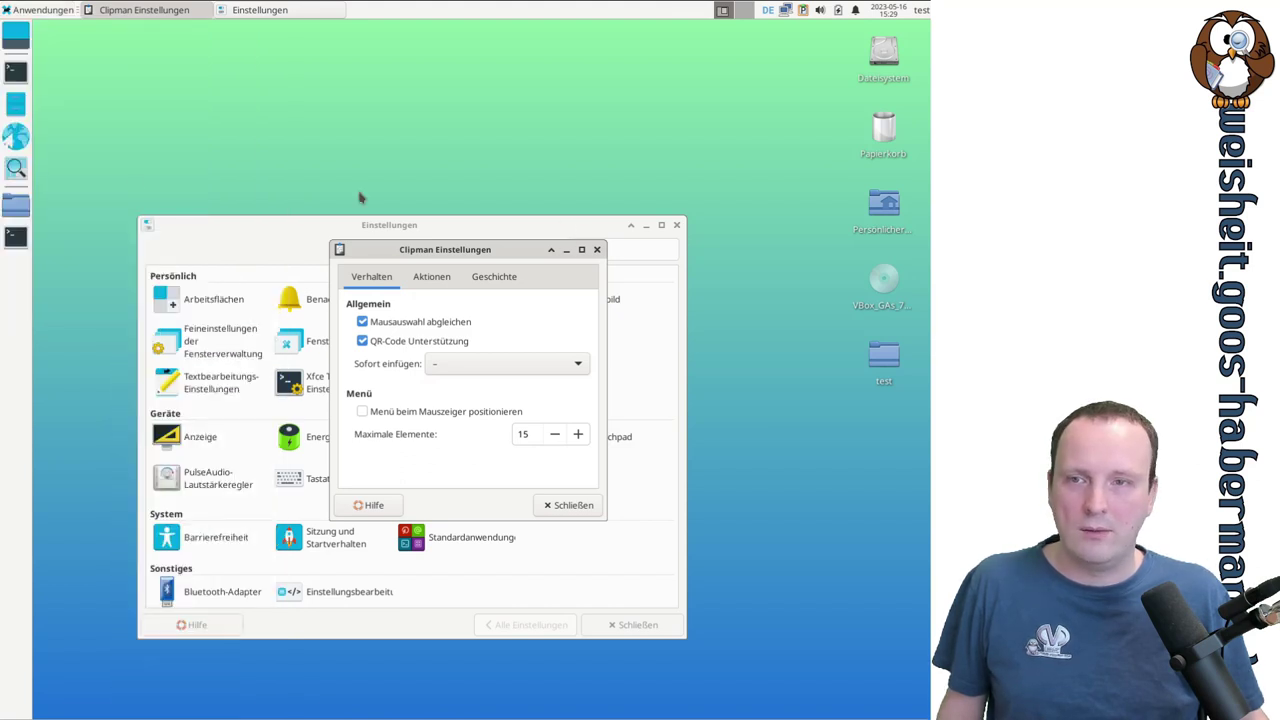
left_click(16, 237)
type("clip")
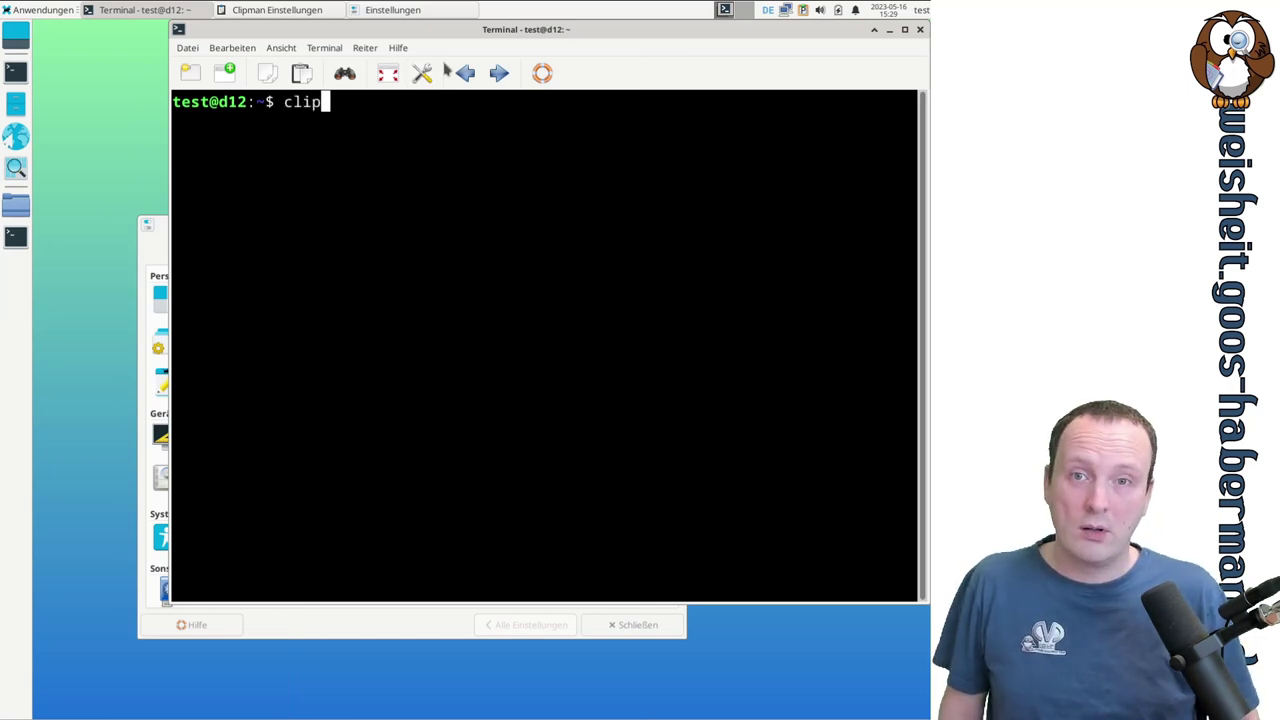
key("BackSpace")
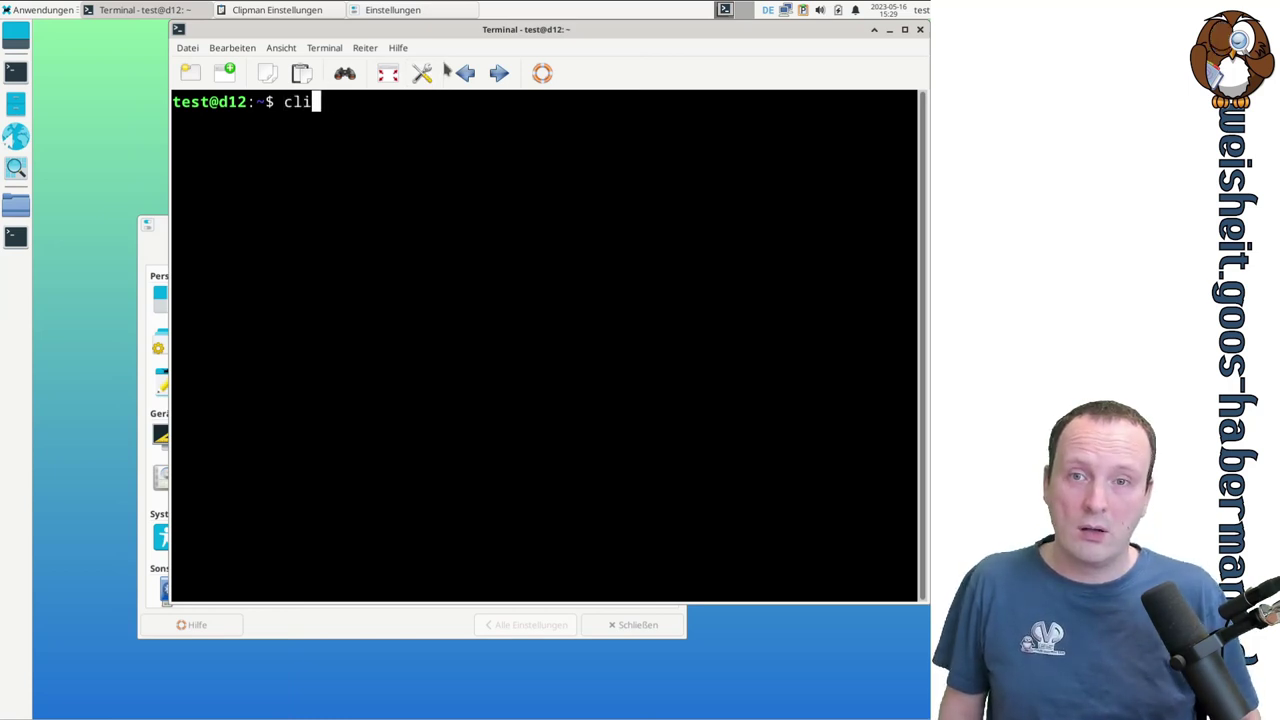
key("alt+Tab")
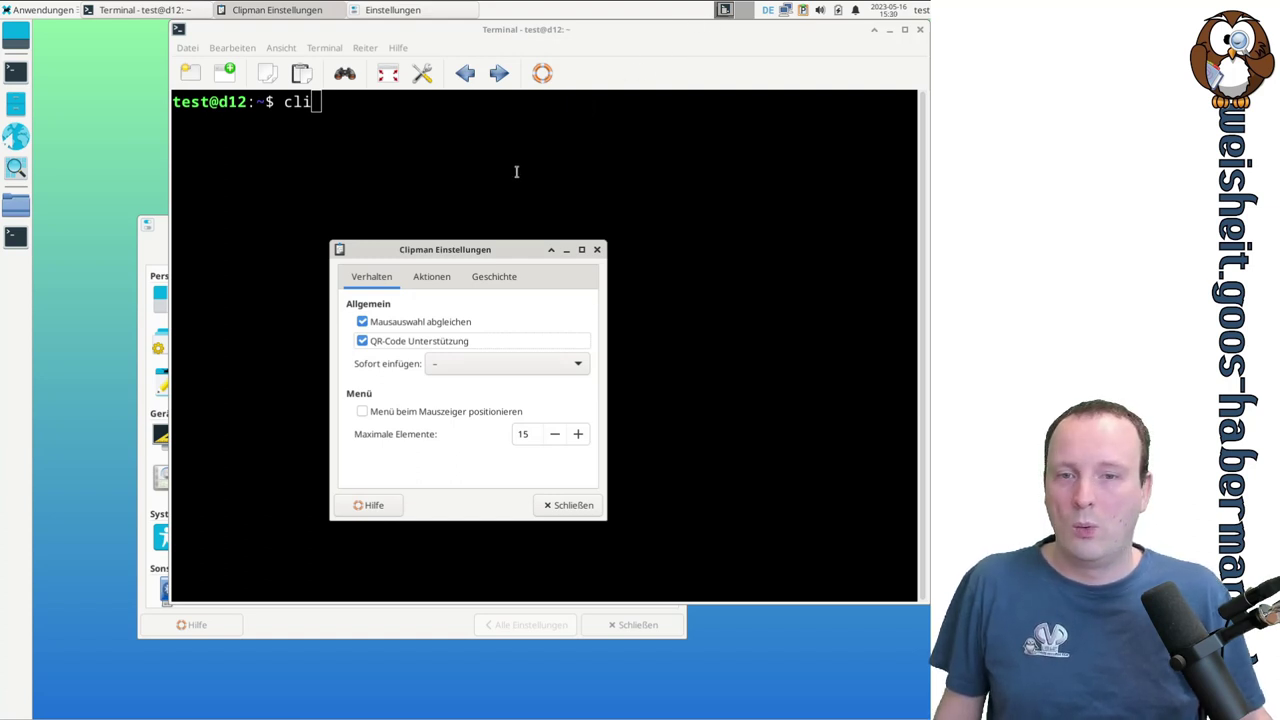
- Disable Clipman's QR-Code Unterstützung option and check the clipboard history of the tray clipboard manager again
left_click(418, 340)
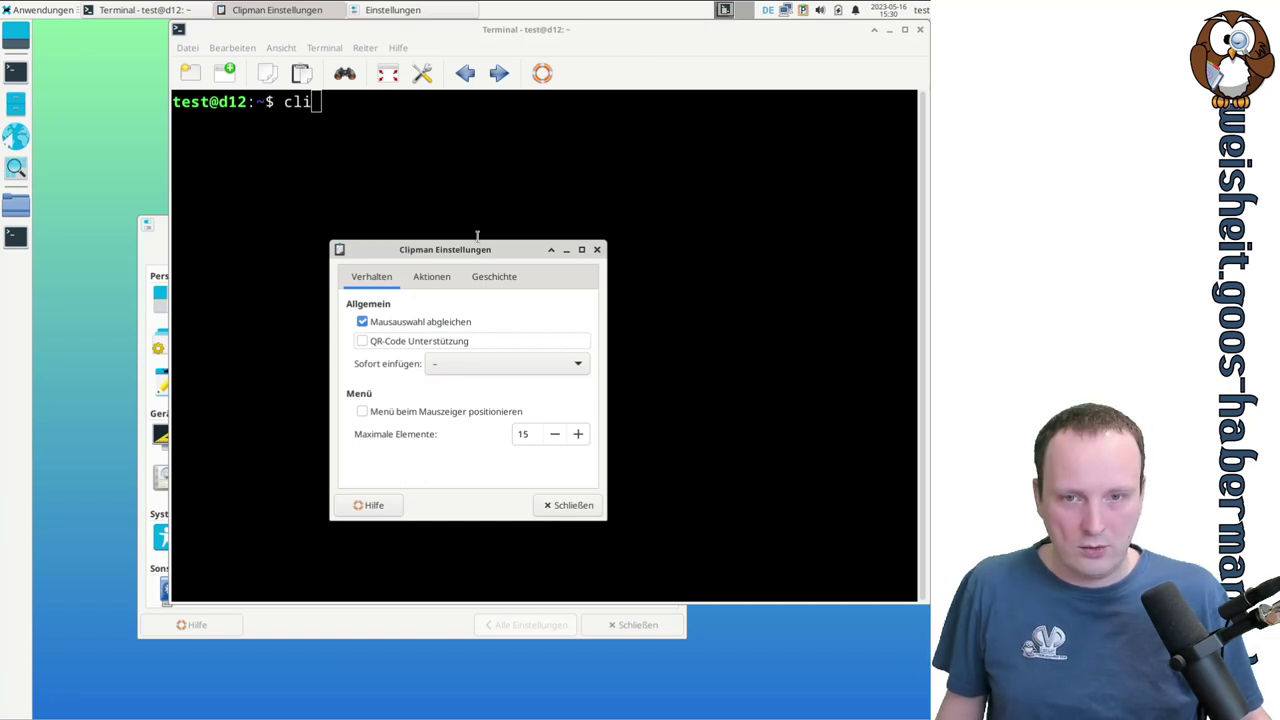
left_click(803, 12)
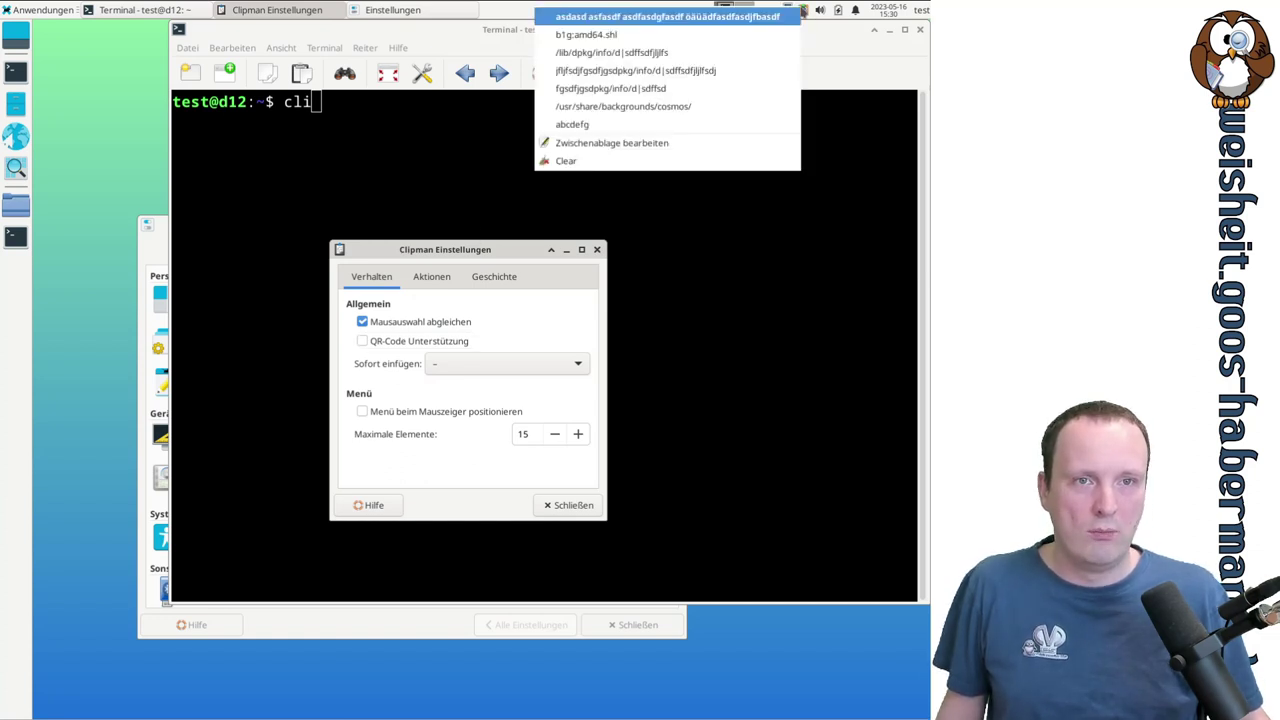
left_click(812, 14)
- Look up the tray clipboard manager's name and version in its program information and close that window
right_click(810, 14)
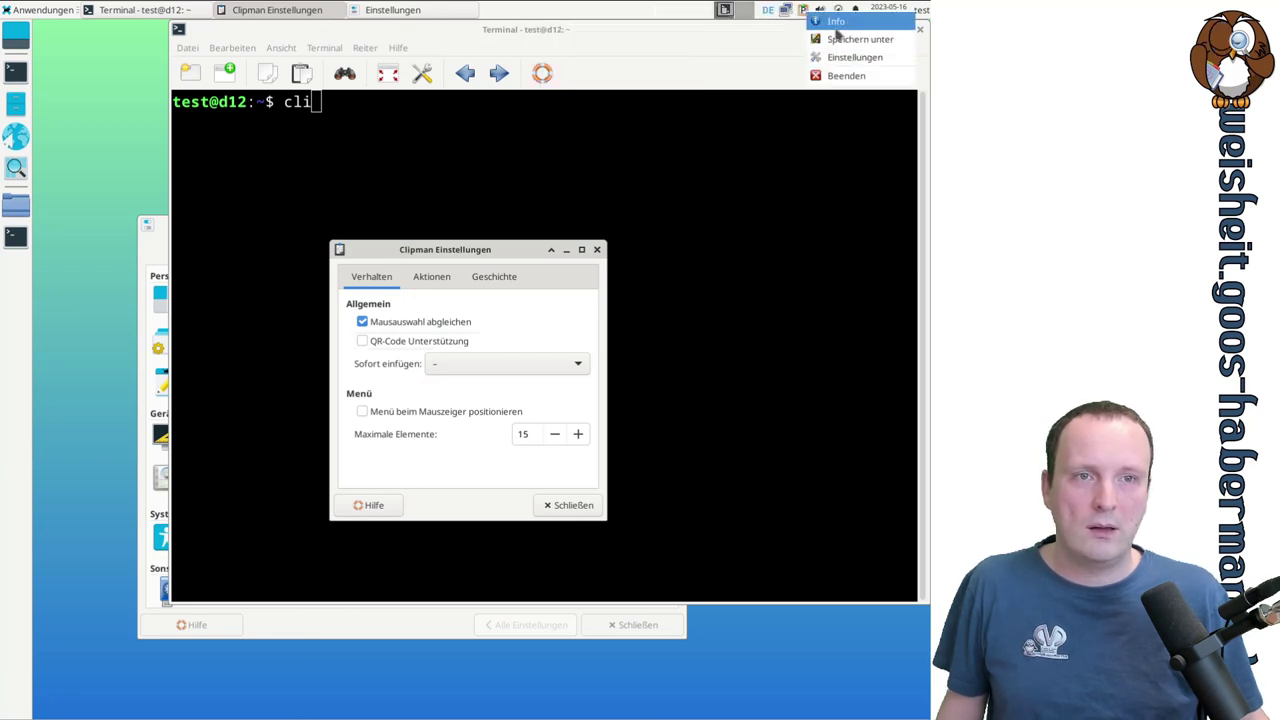
left_click(836, 24)
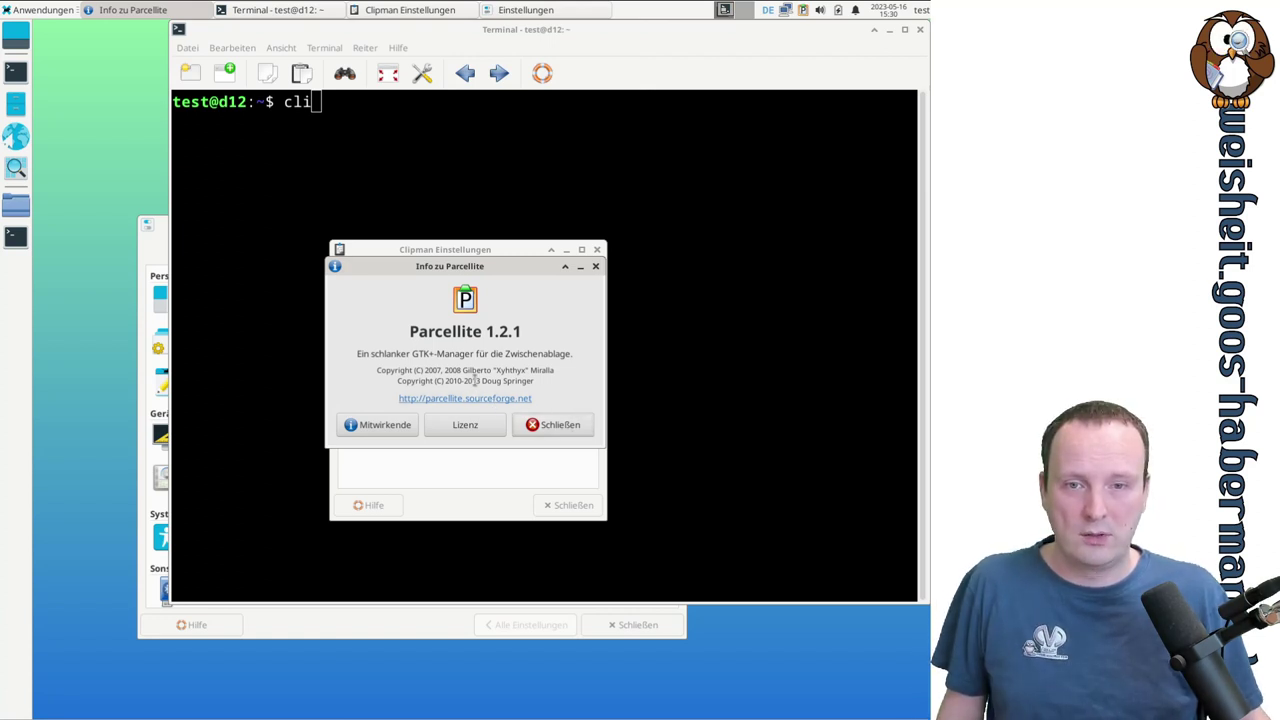
left_click(580, 426)
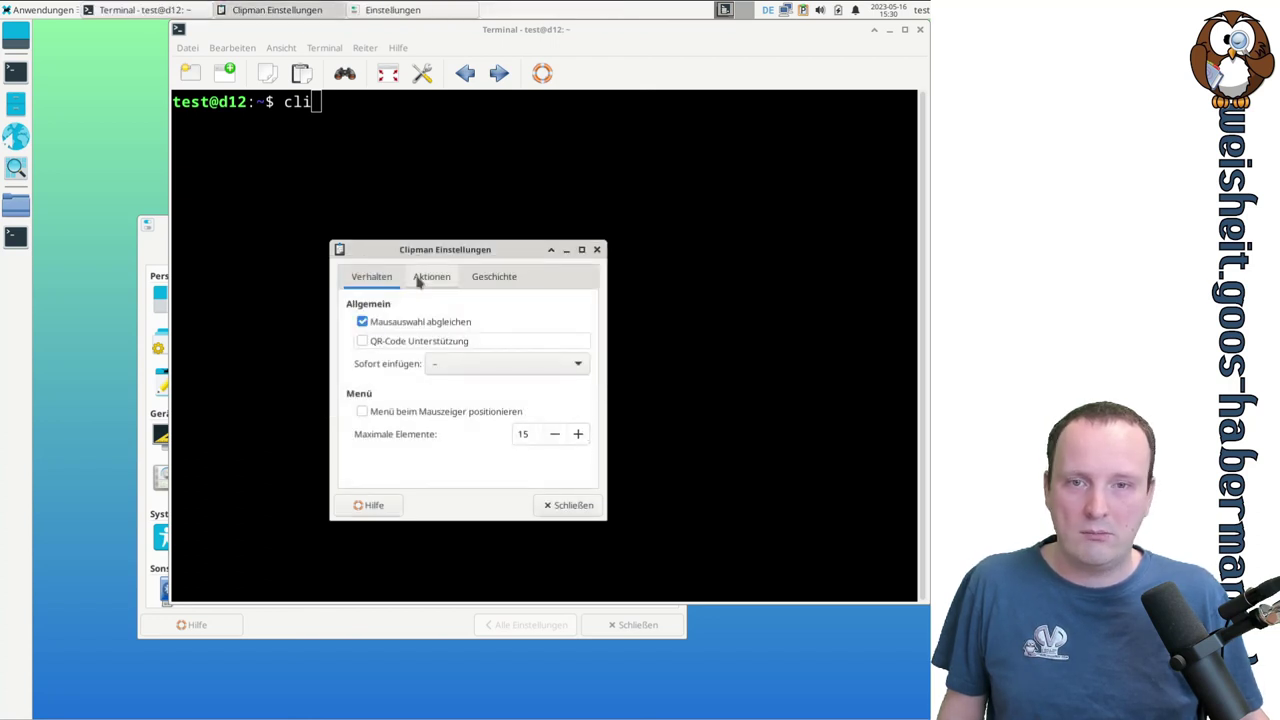
- View Clipman's automatic actions and check the panel's session menu, clock, notification, power and network items
left_click(419, 283)
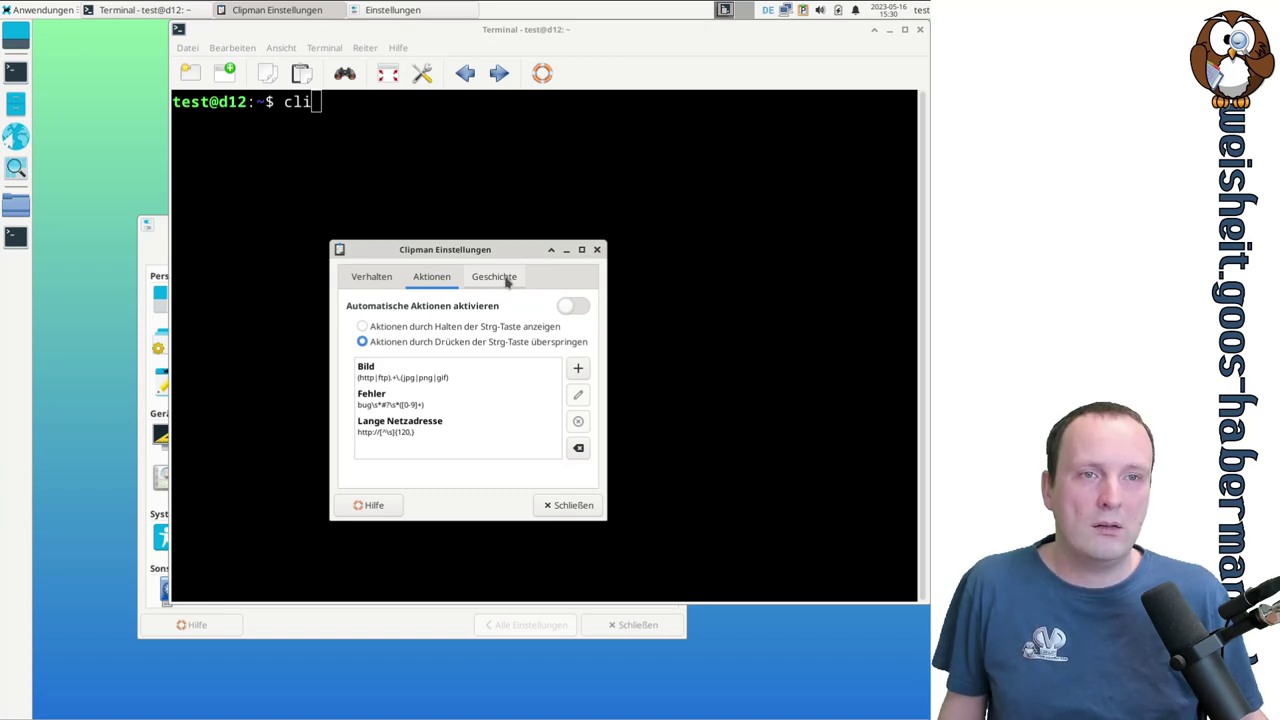
left_click(920, 12)
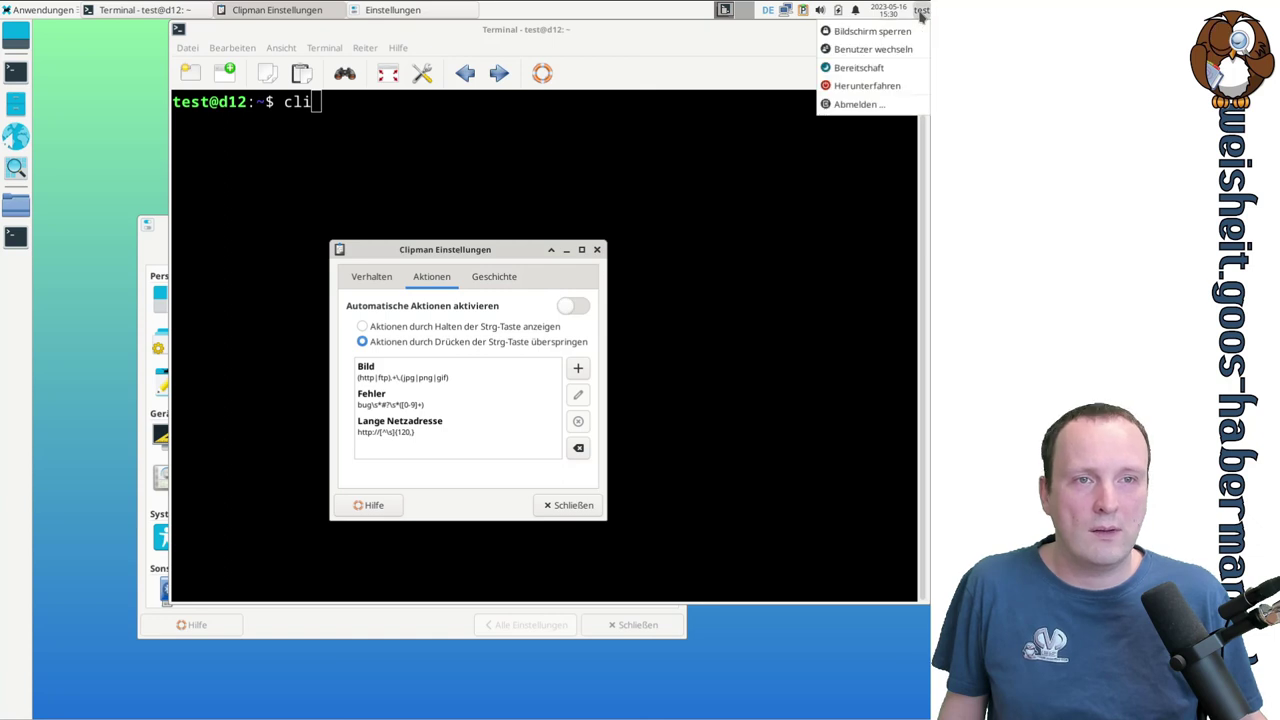
left_click(888, 10)
left_click(888, 10)
left_click(888, 10)
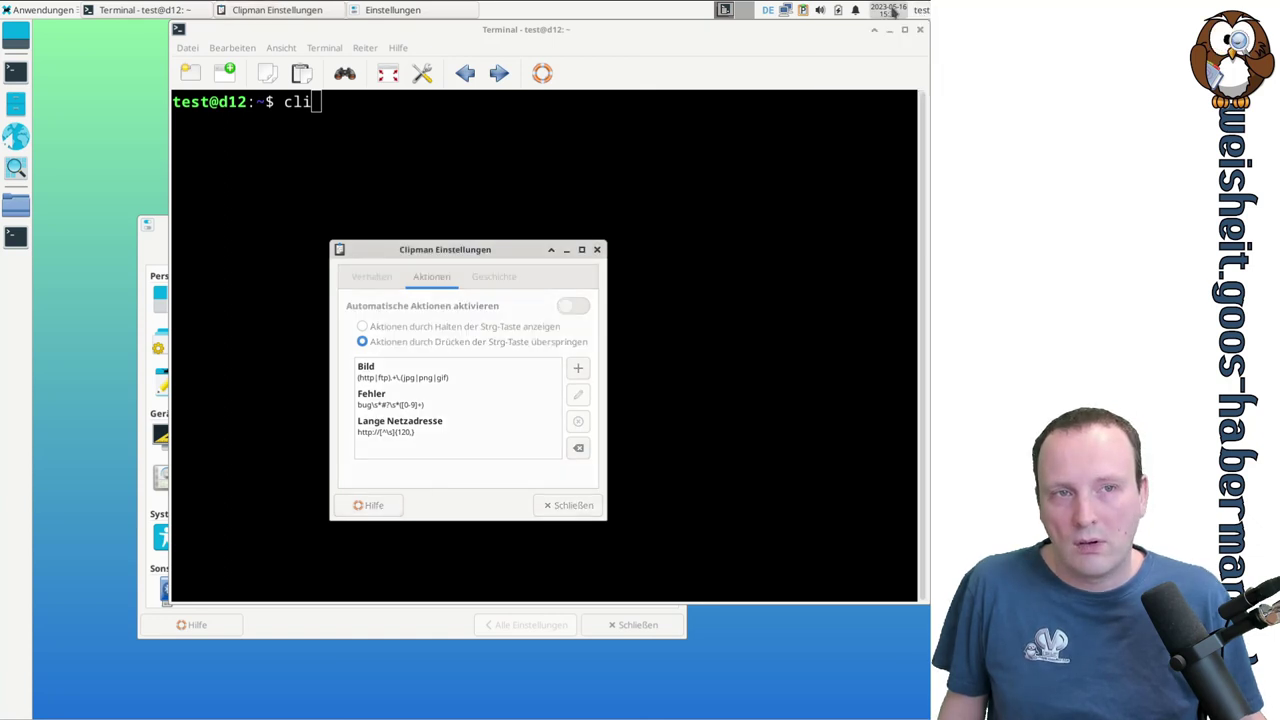
left_click(857, 10)
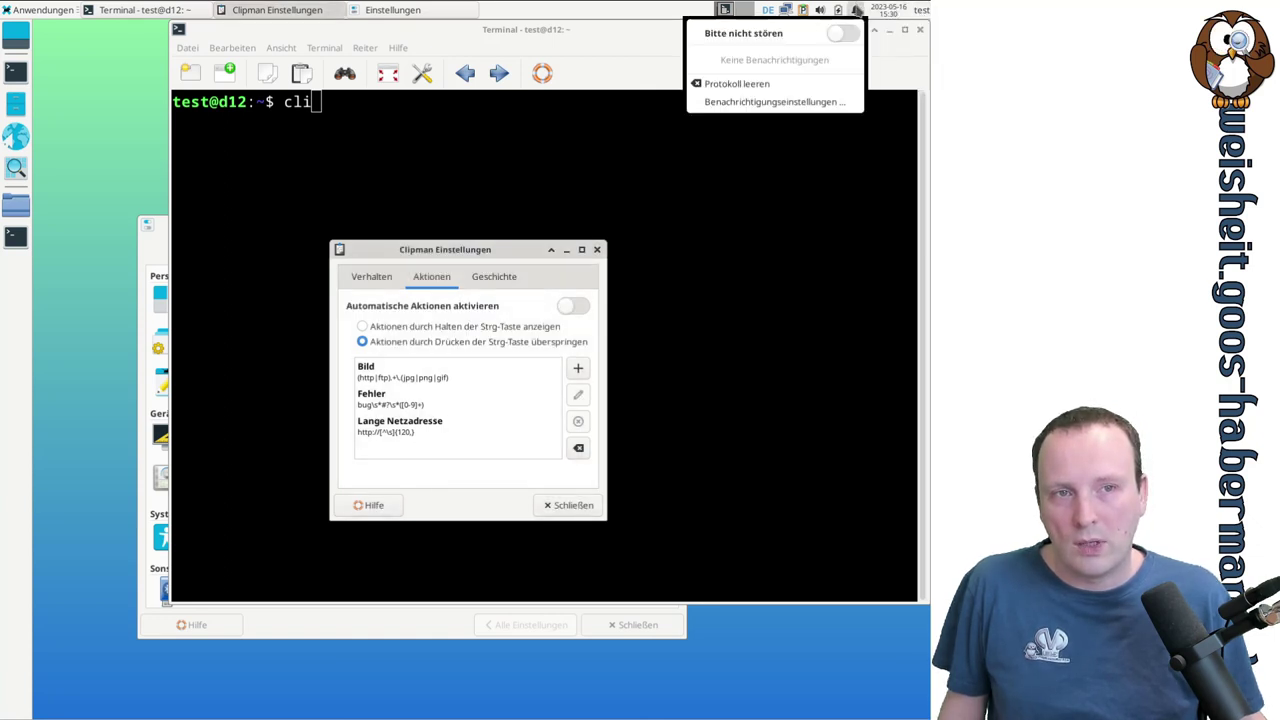
left_click(857, 10)
left_click(839, 12)
left_click(839, 12)
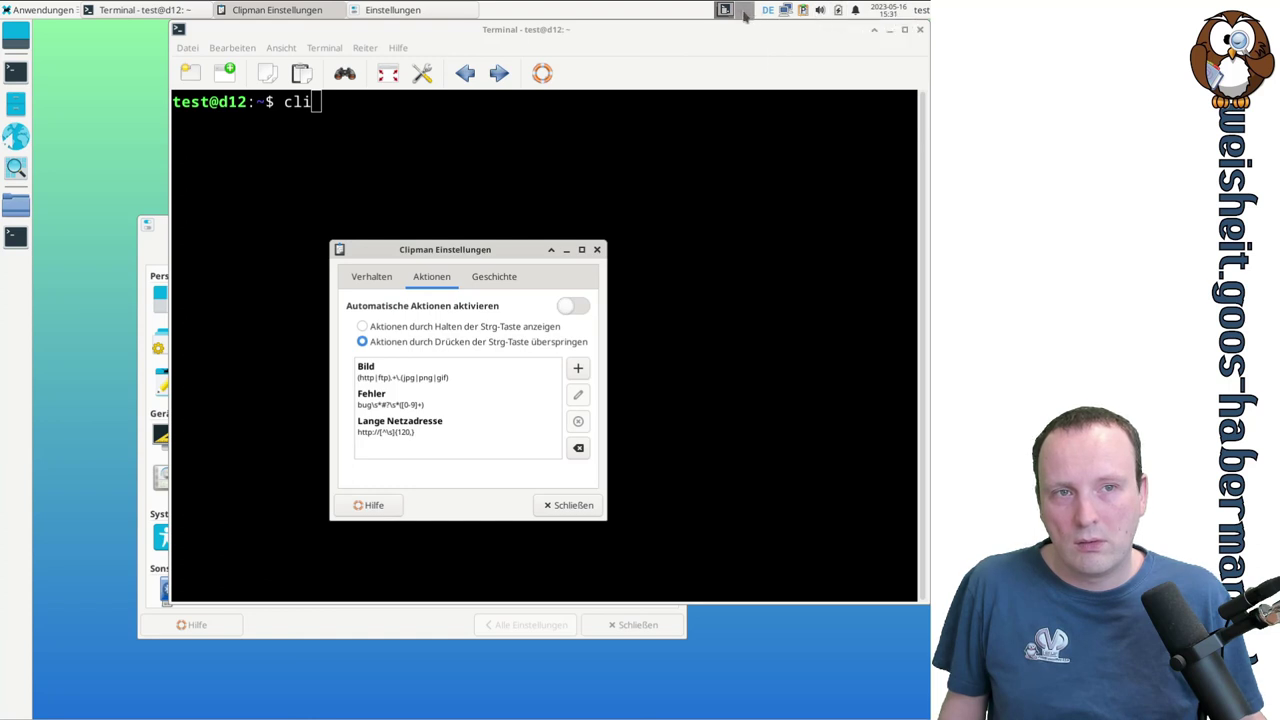
left_click(785, 11)
left_click(785, 11)
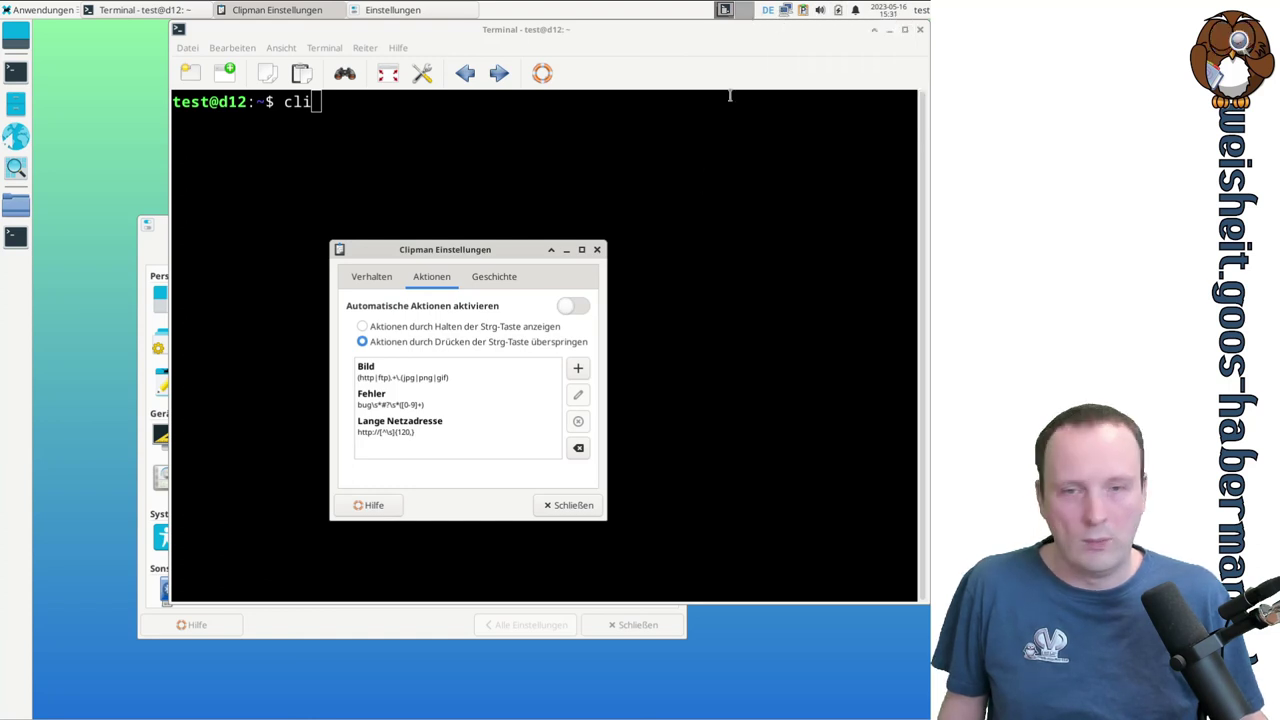
- Review Clipman's history options and close the Clipman settings
left_click(500, 284)
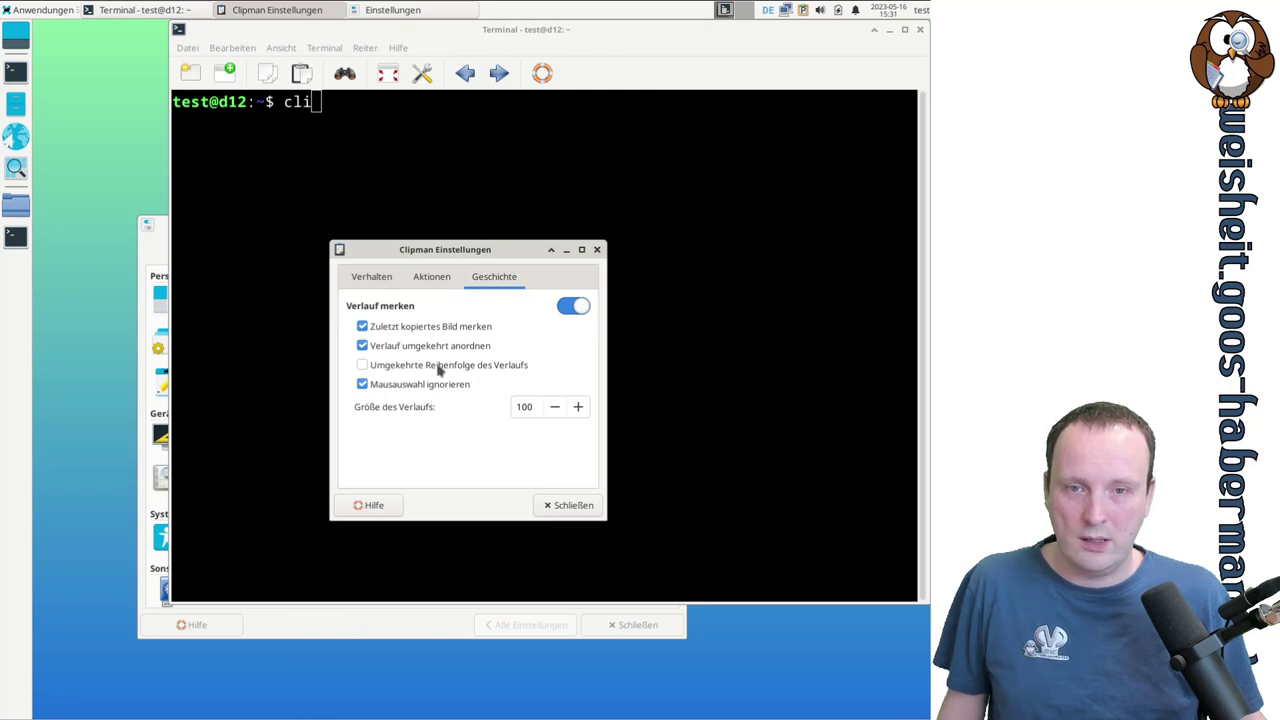
left_click(562, 507)
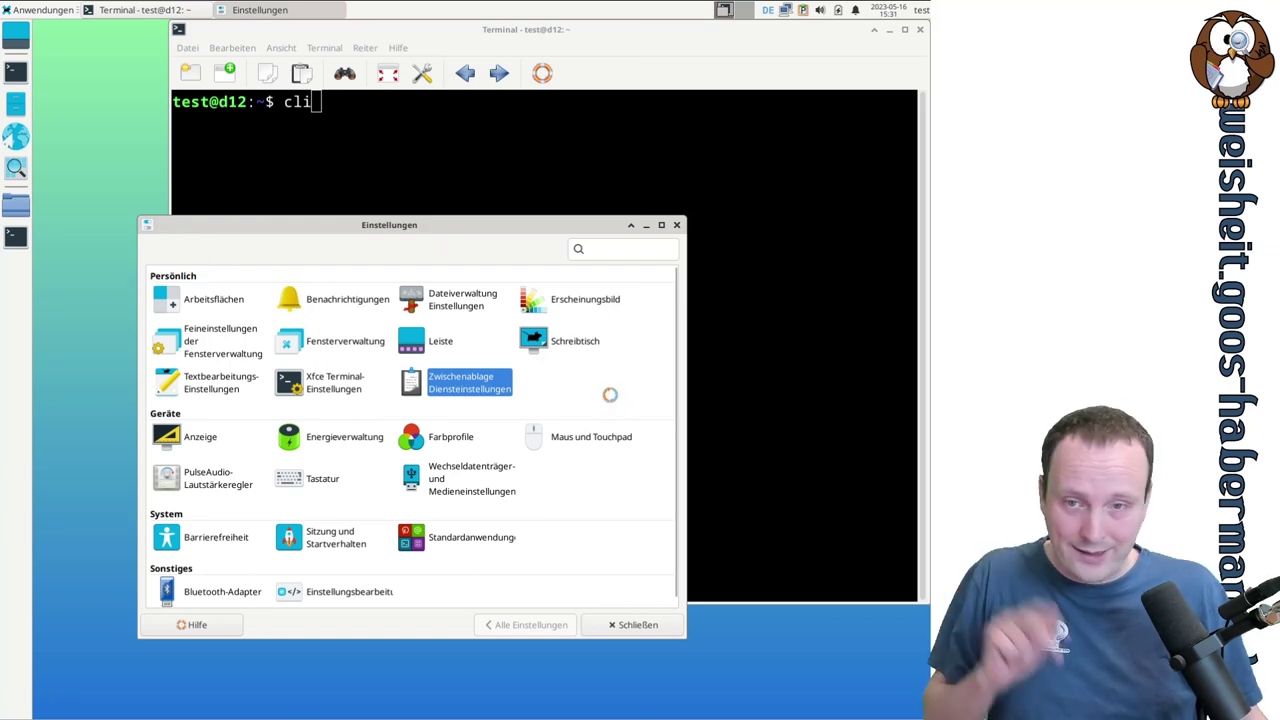
- Examine the advanced display settings in Anzeige, opening the new profile prompt and dismissing it without creating a profile
scroll(609, 394, "down", 1)
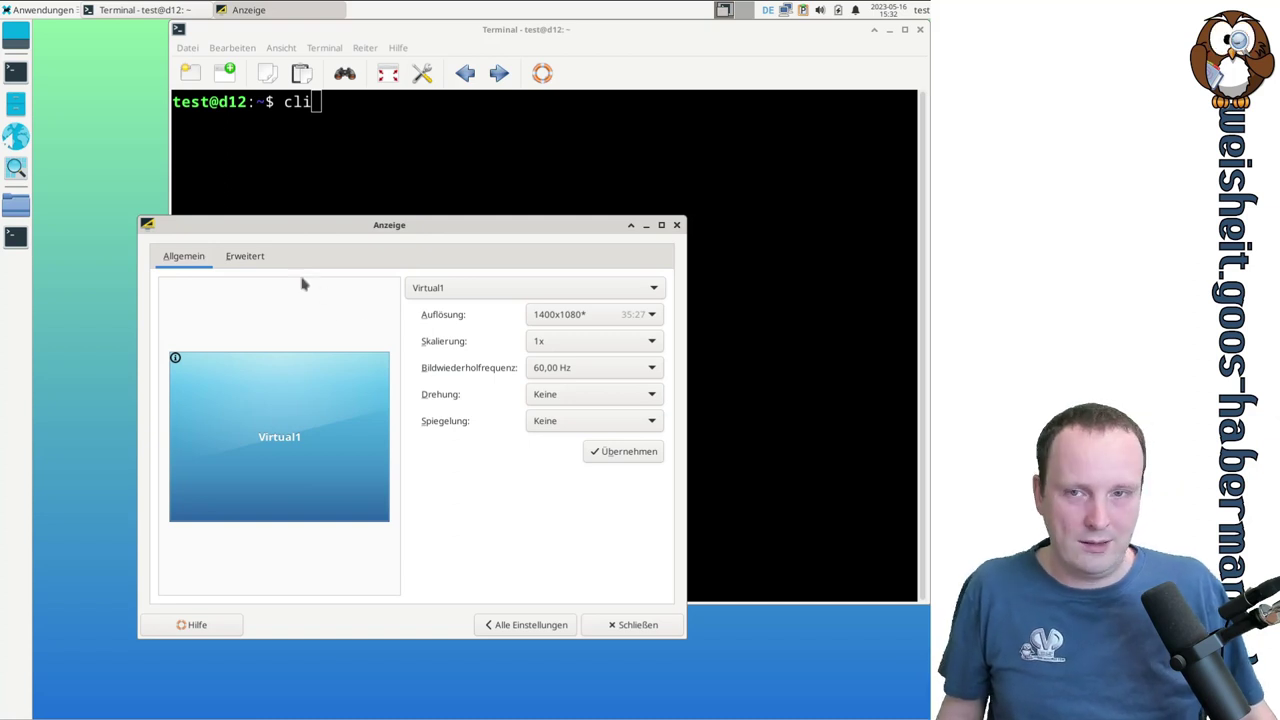
left_click(264, 259)
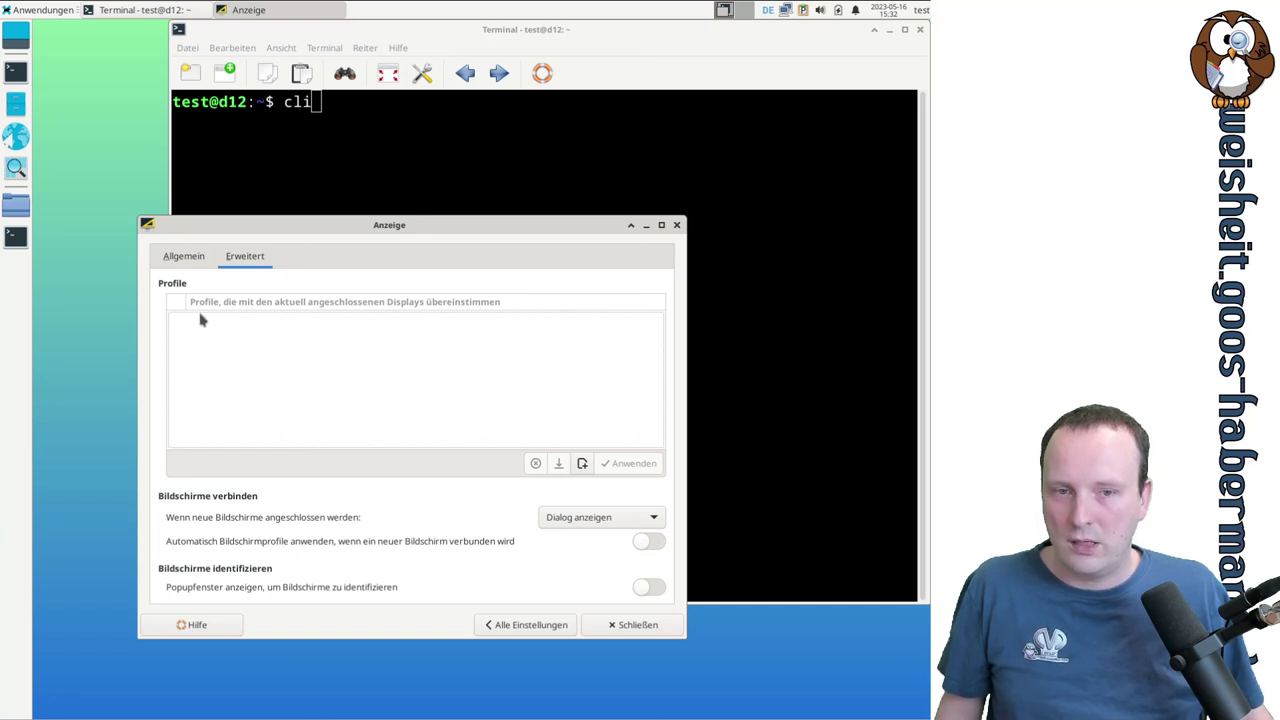
left_click(583, 463)
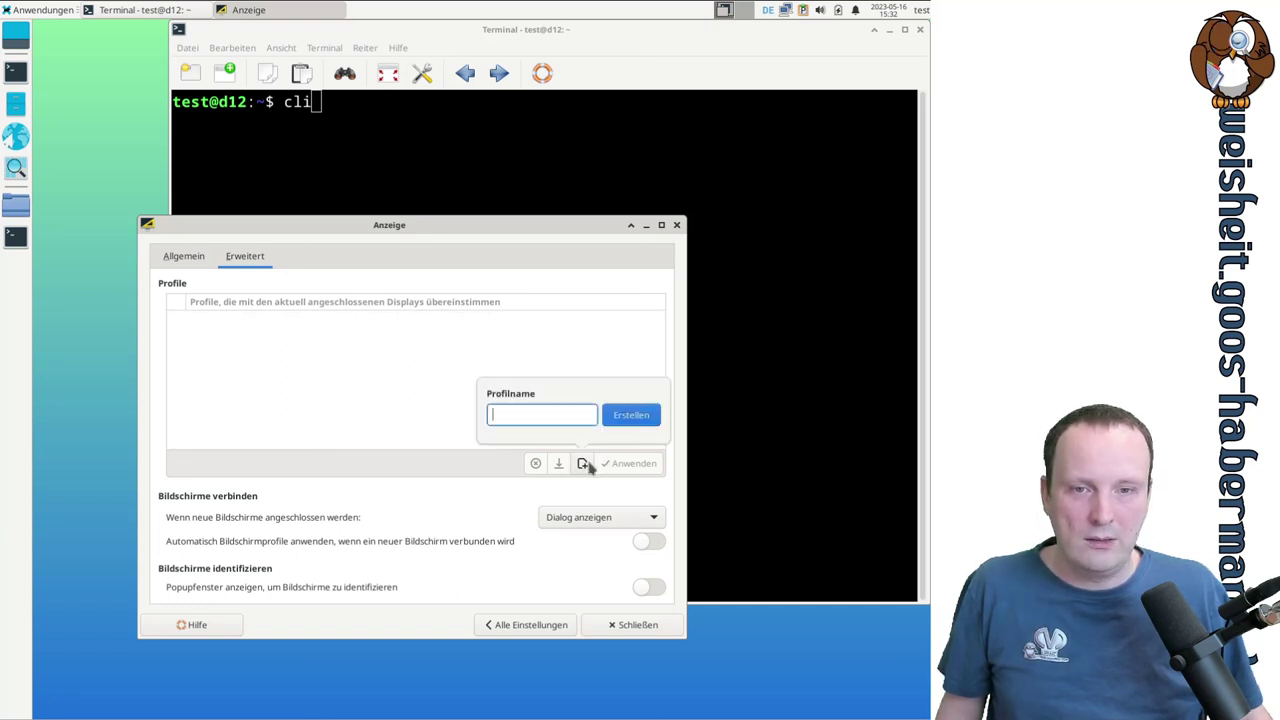
left_click(467, 480)
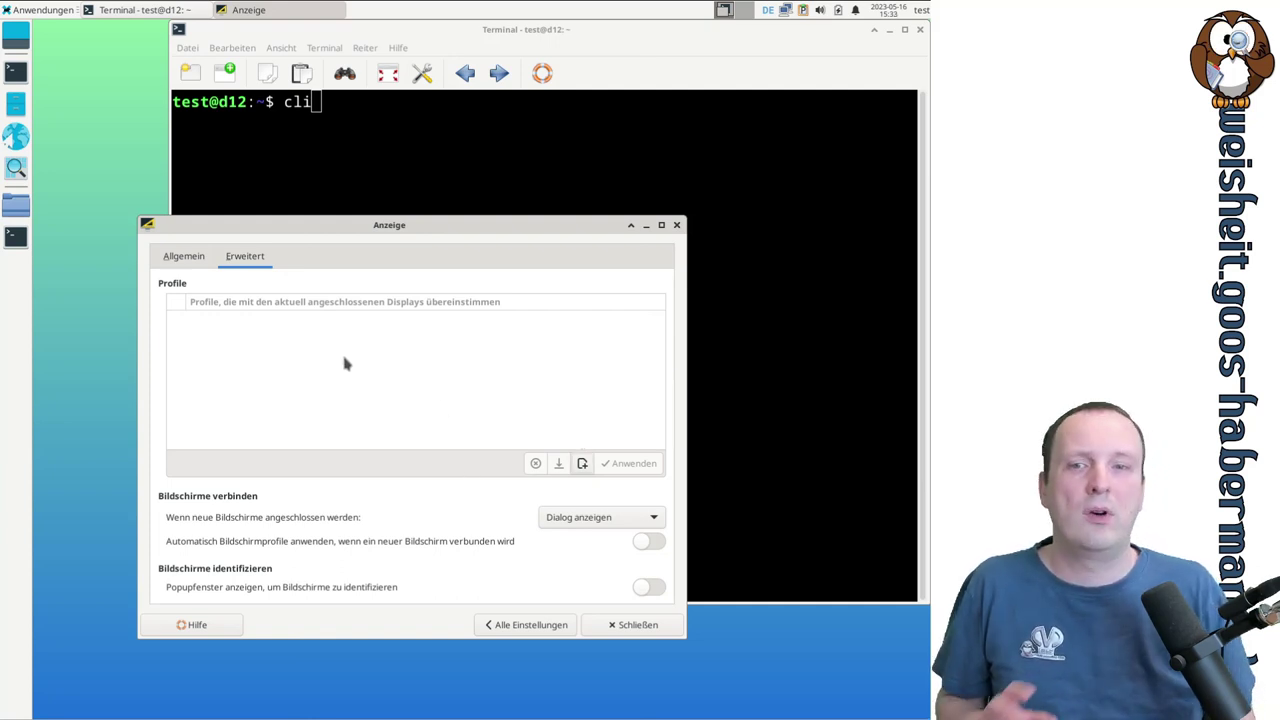
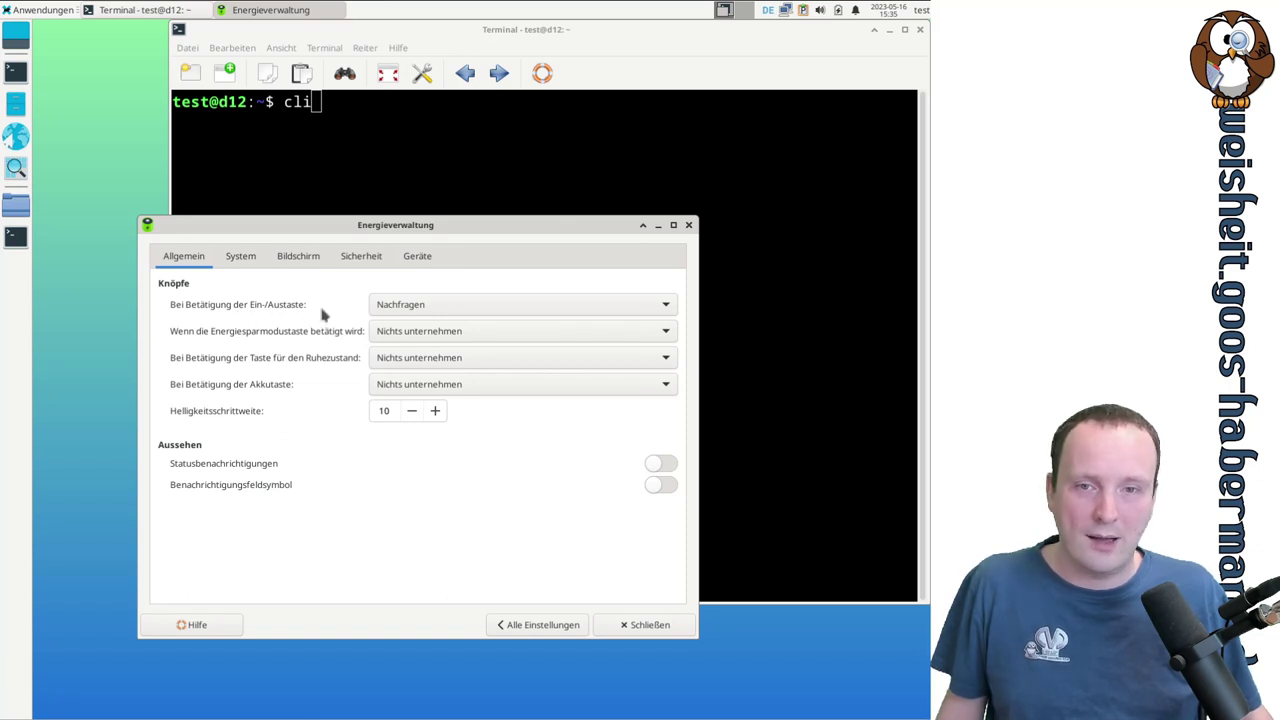
- View the actions available for the Ein-/Austaste in Energieverwaltung without choosing another one
left_click(392, 310)
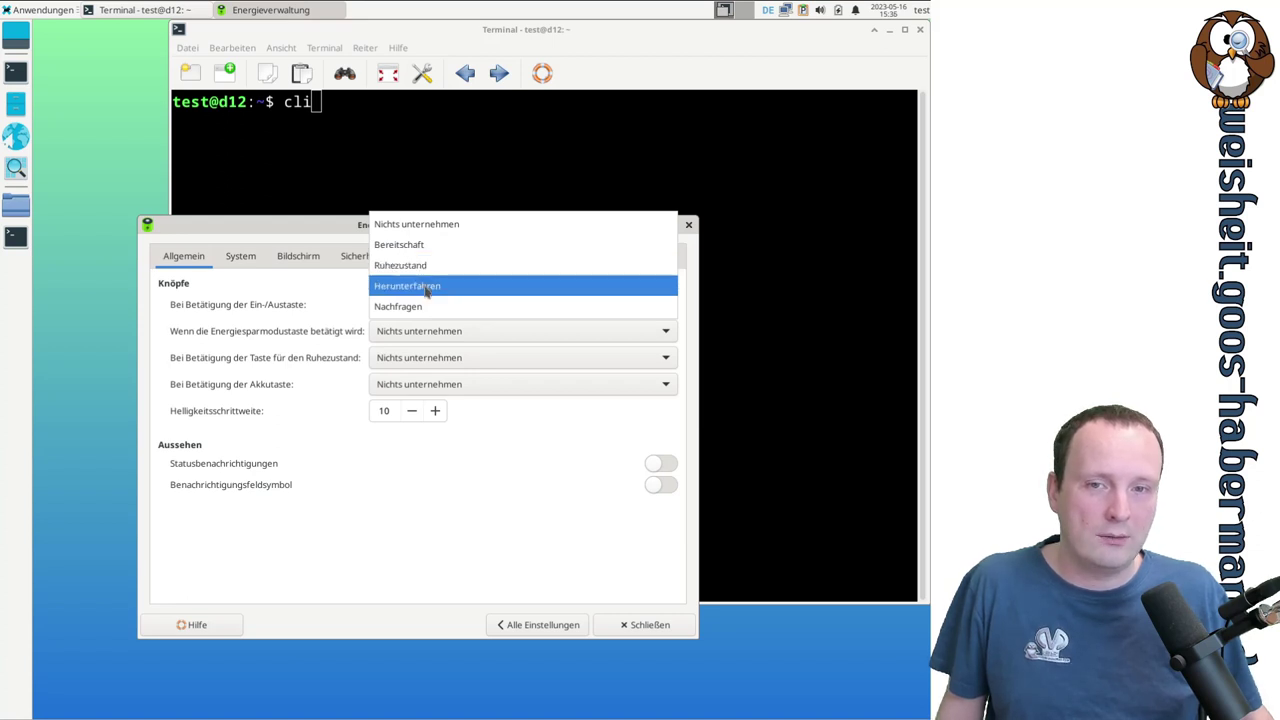
left_click(322, 324)
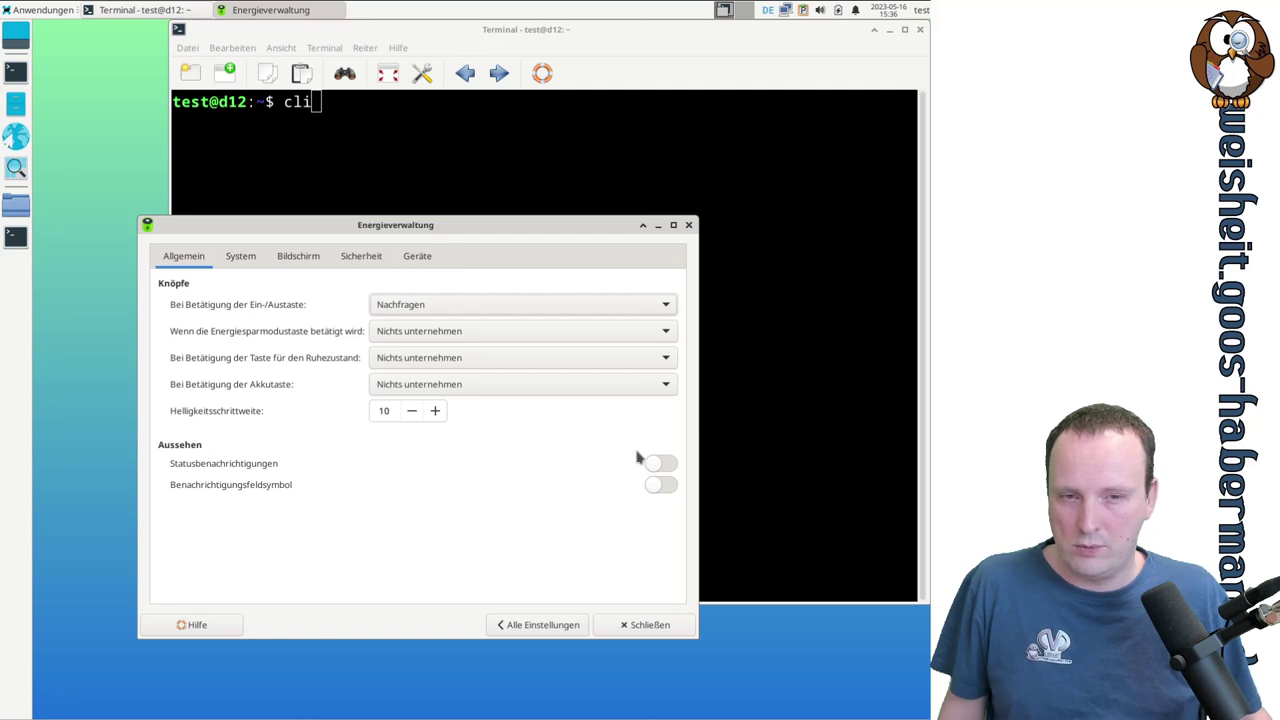
- Enable Statusbenachrichtigungen in the general appearance options of Energieverwaltung
left_click(654, 465)
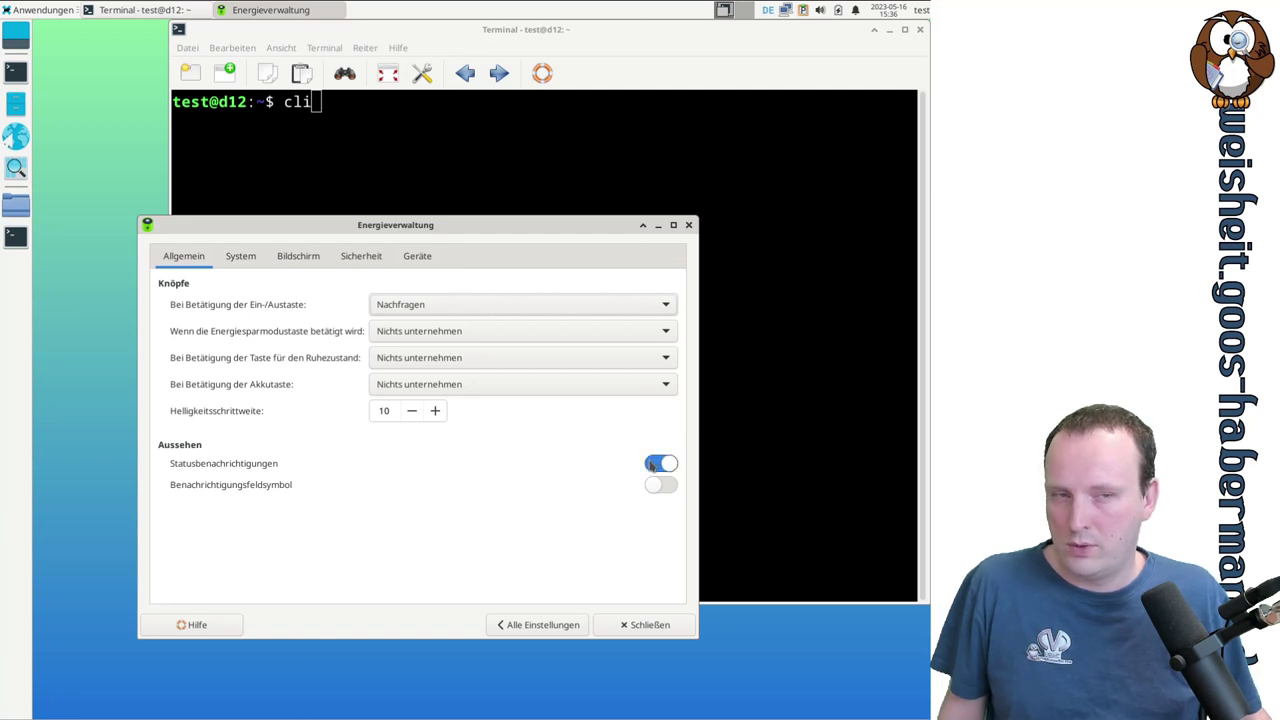
left_click(654, 465)
left_click(655, 464)
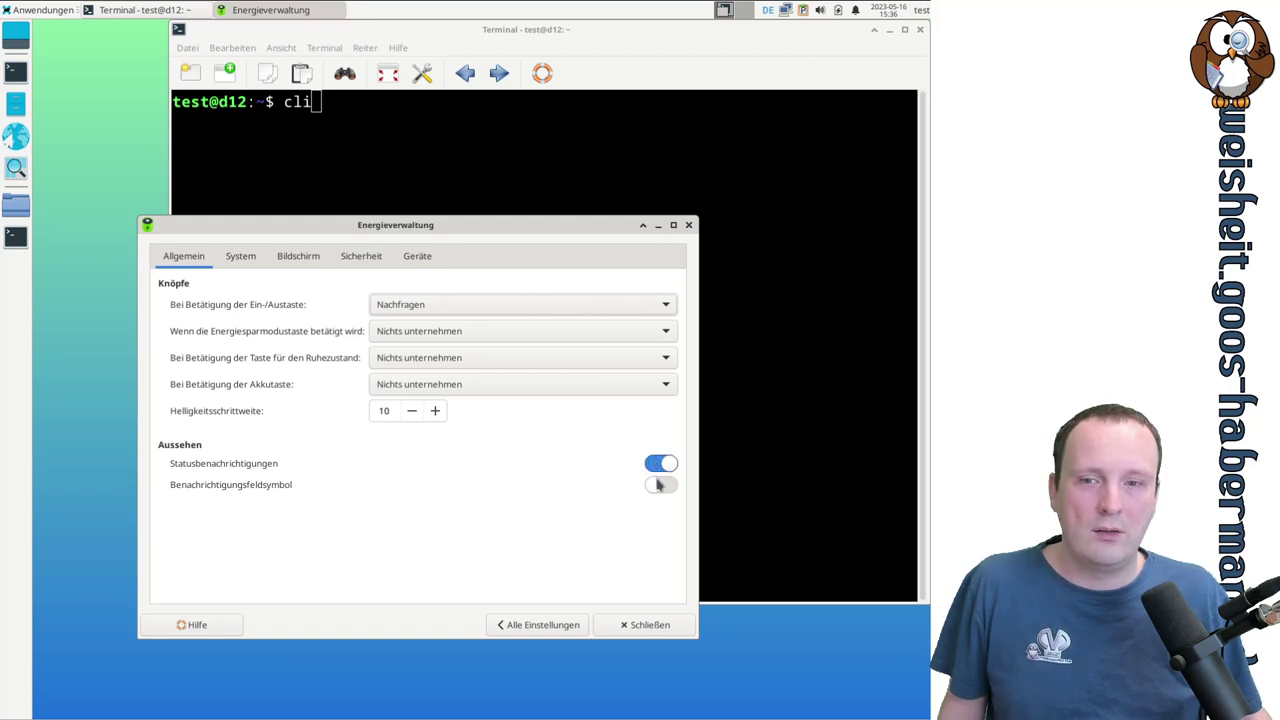
- Try out the Benachrichtigungsfeldsymbol option by switching it on and off, ending with it disabled
left_click(660, 485)
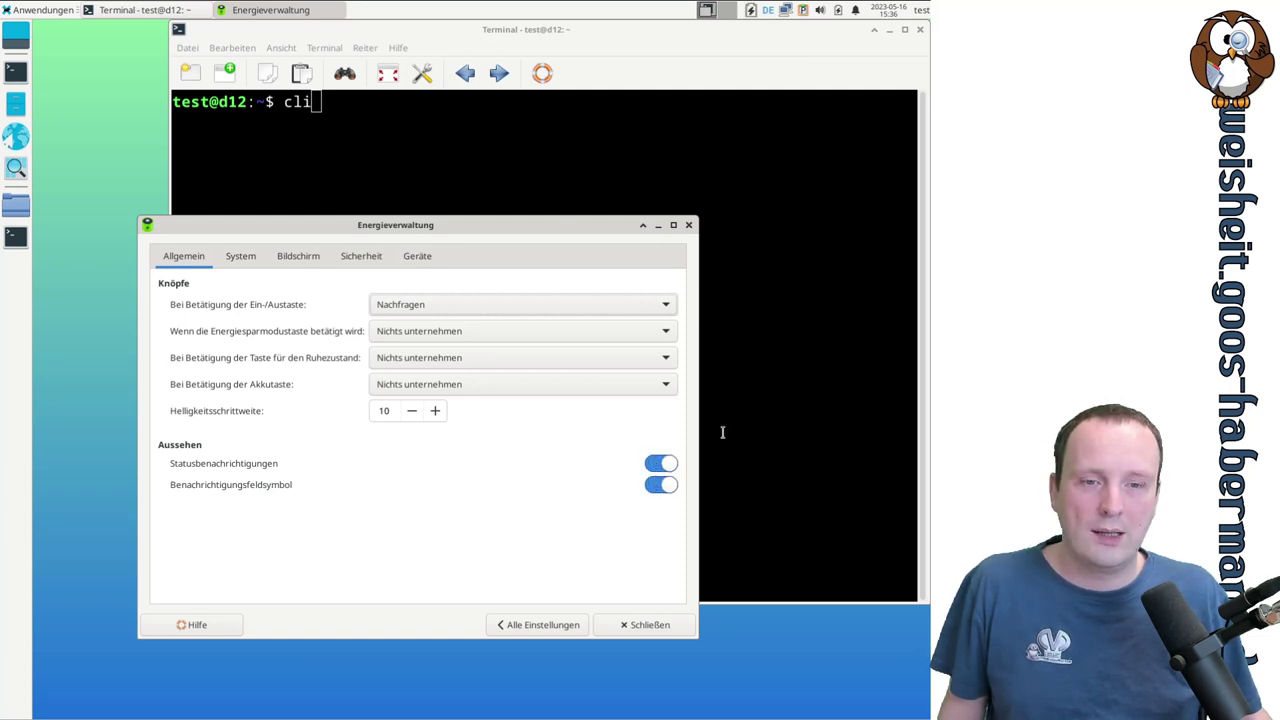
left_click(664, 485)
left_click(666, 485)
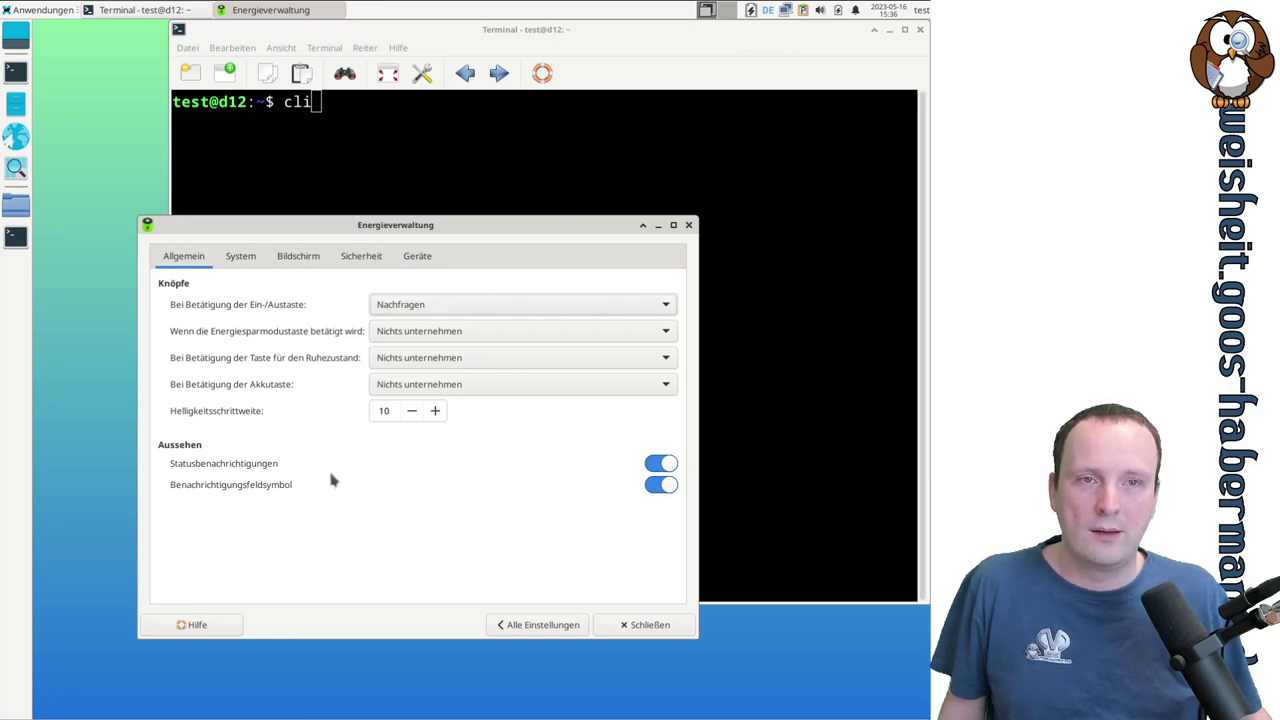
left_click(666, 487)
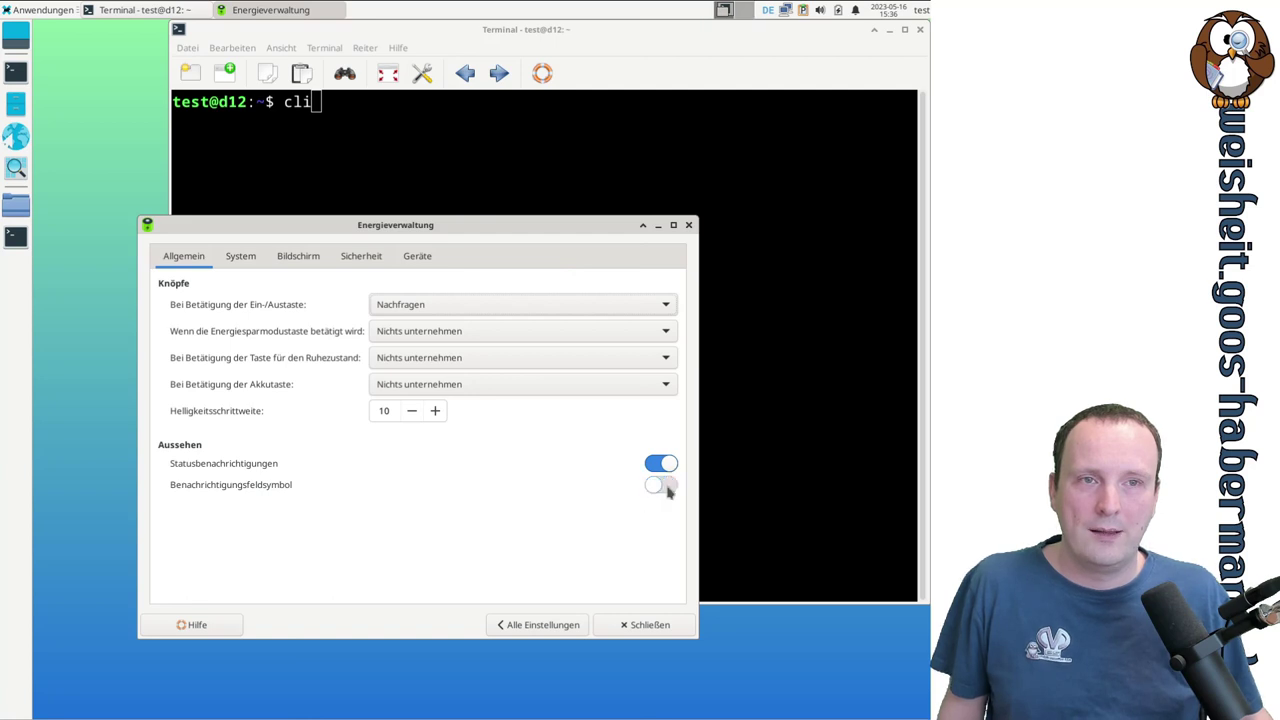
- Check the options of the panel's power icon and open its power settings from there
left_click(840, 11)
left_click(840, 11)
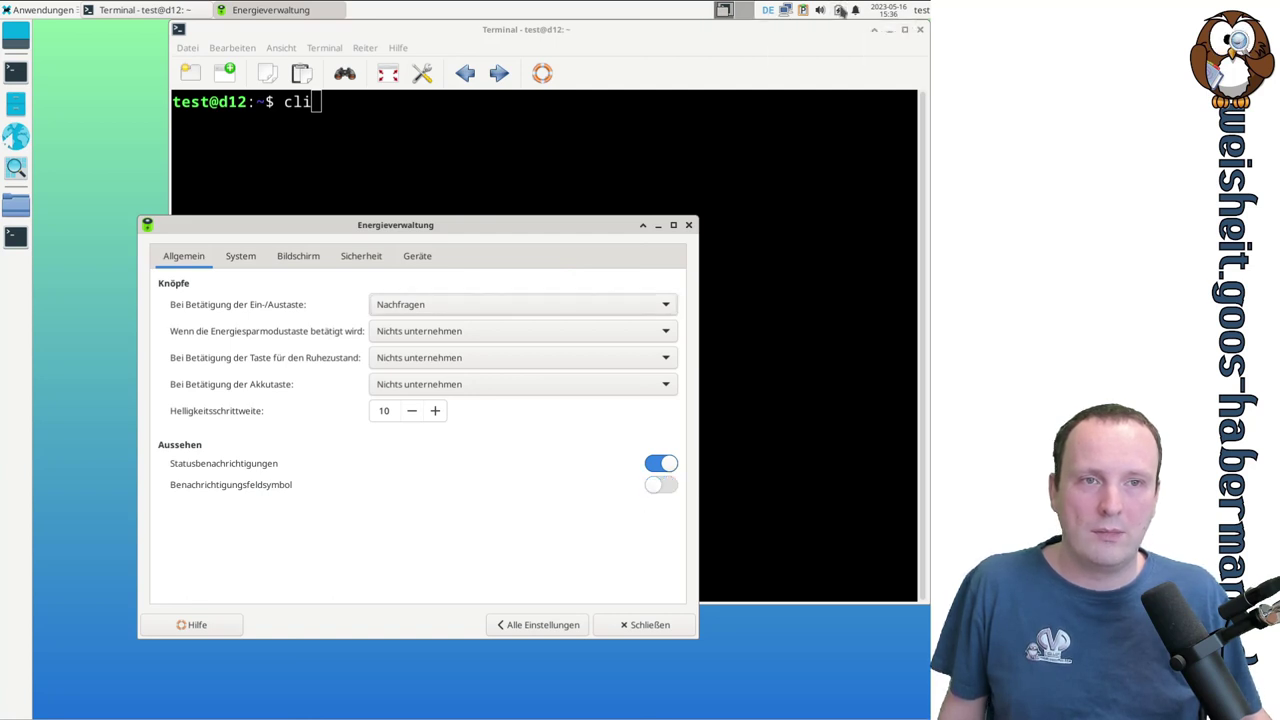
left_click(840, 11)
left_click(840, 16)
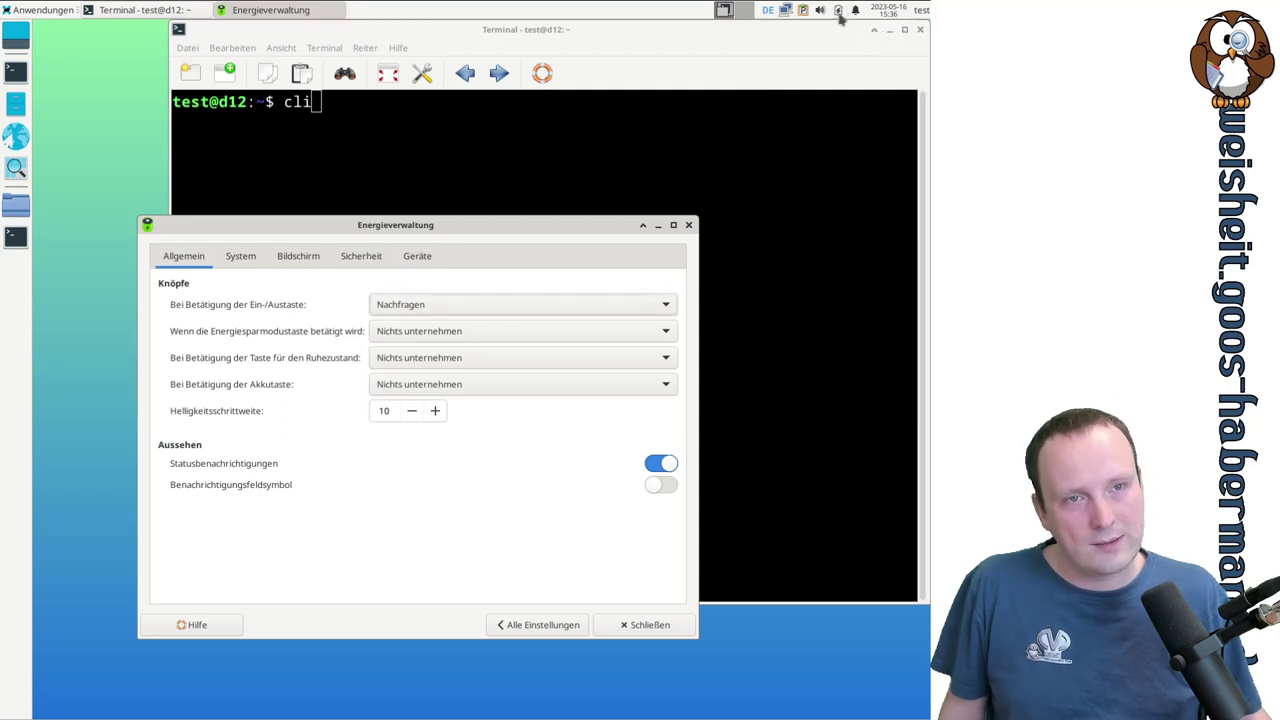
left_click(840, 12)
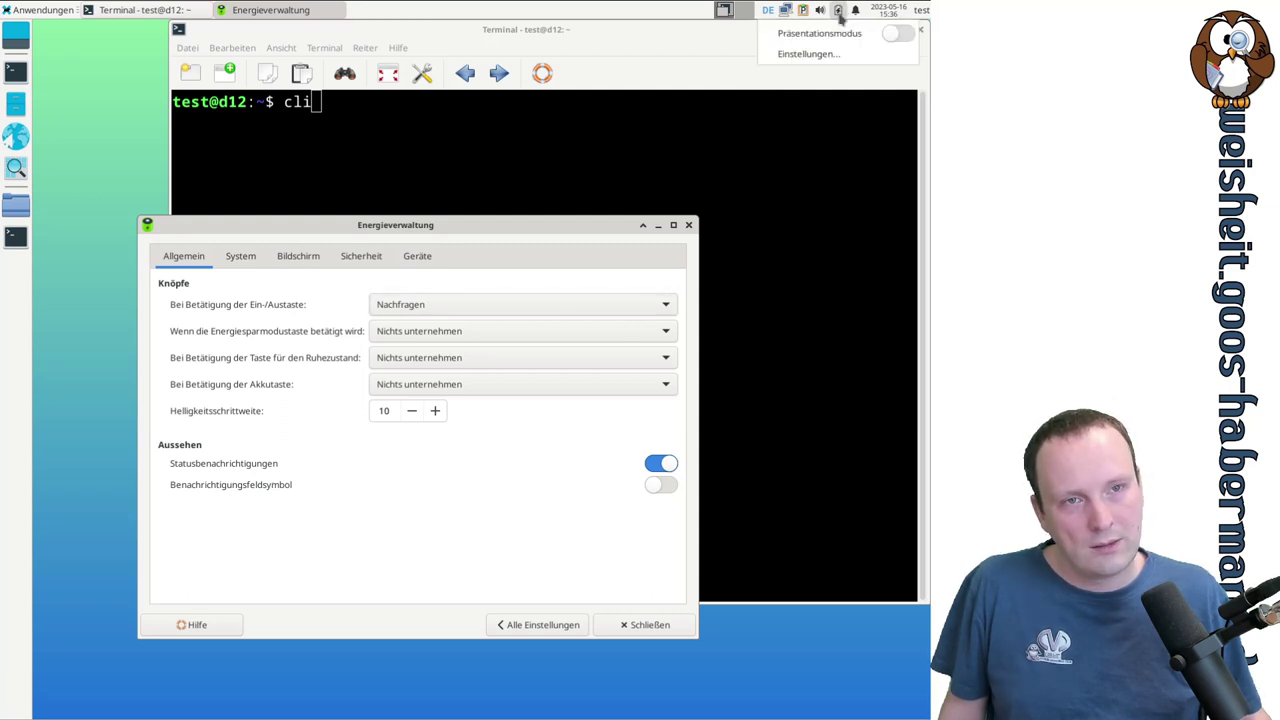
left_click(835, 55)
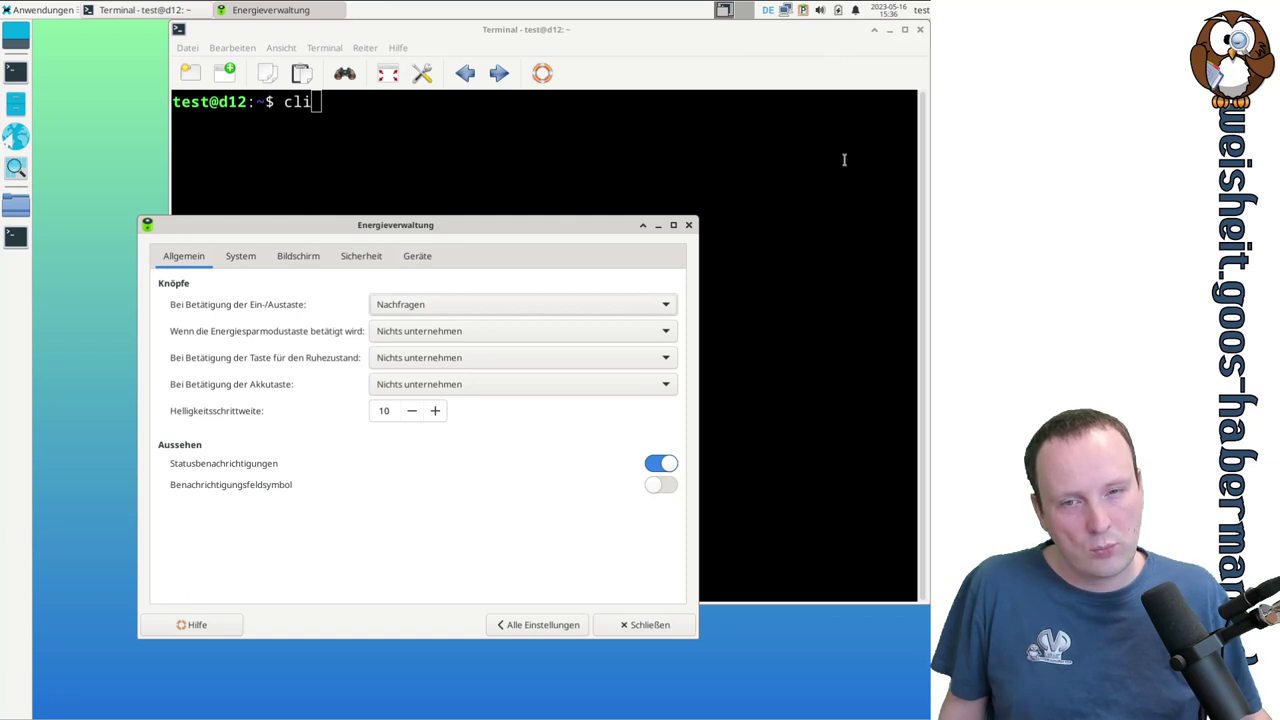
- Toggle Benachrichtigungsfeldsymbol and Statusbenachrichtigungen again, leaving Benachrichtigungsfeldsymbol off and Statusbenachrichtigungen on
left_click(663, 484)
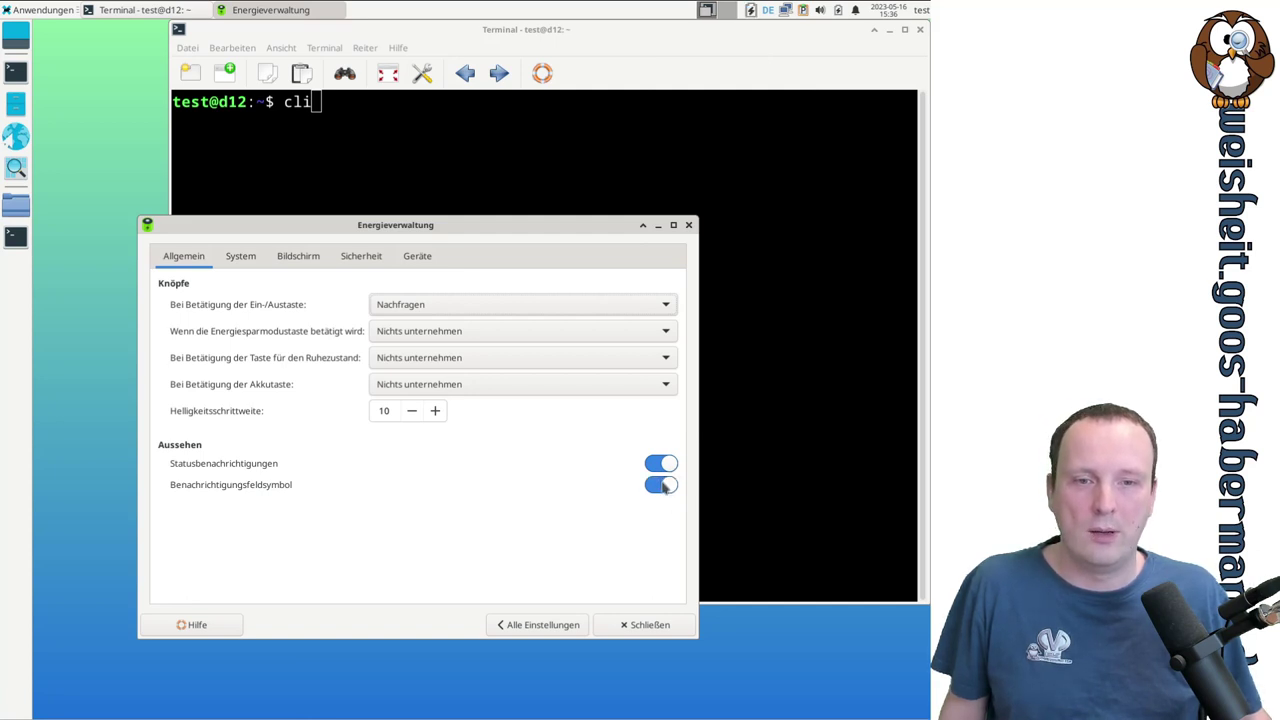
left_click(663, 484)
left_click(665, 465)
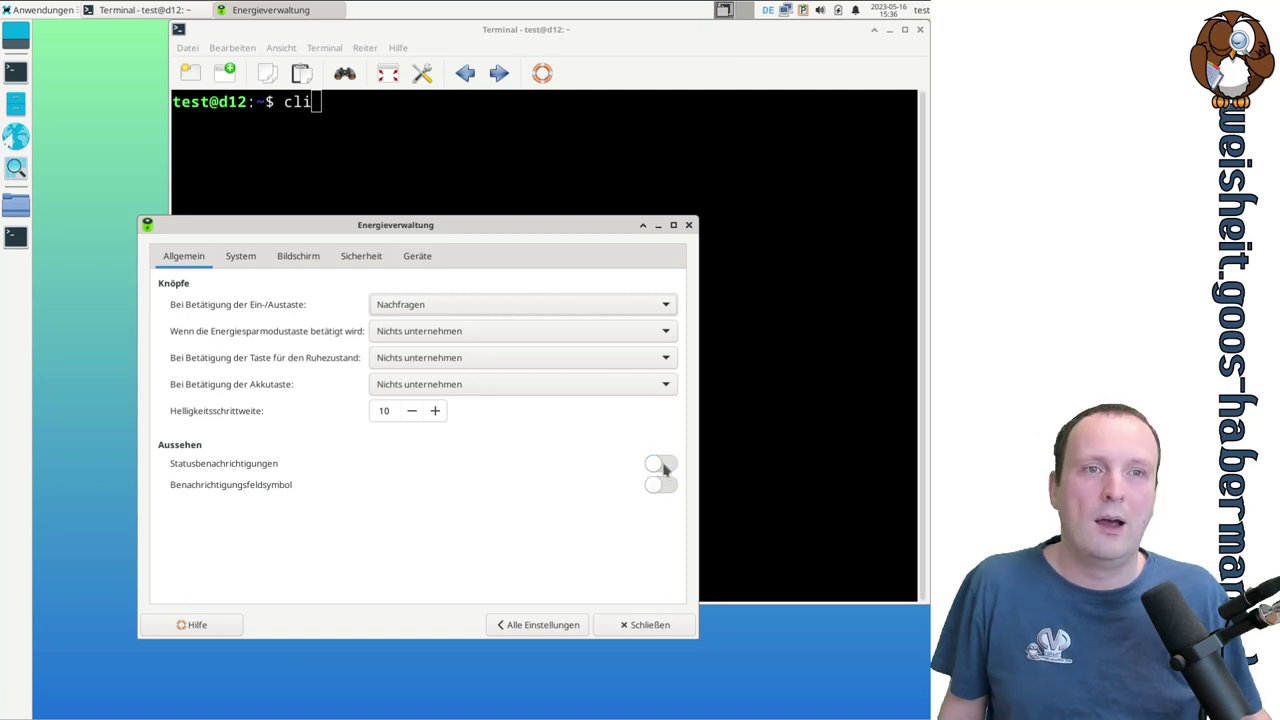
left_click(665, 468)
left_click(664, 469)
left_click(663, 472)
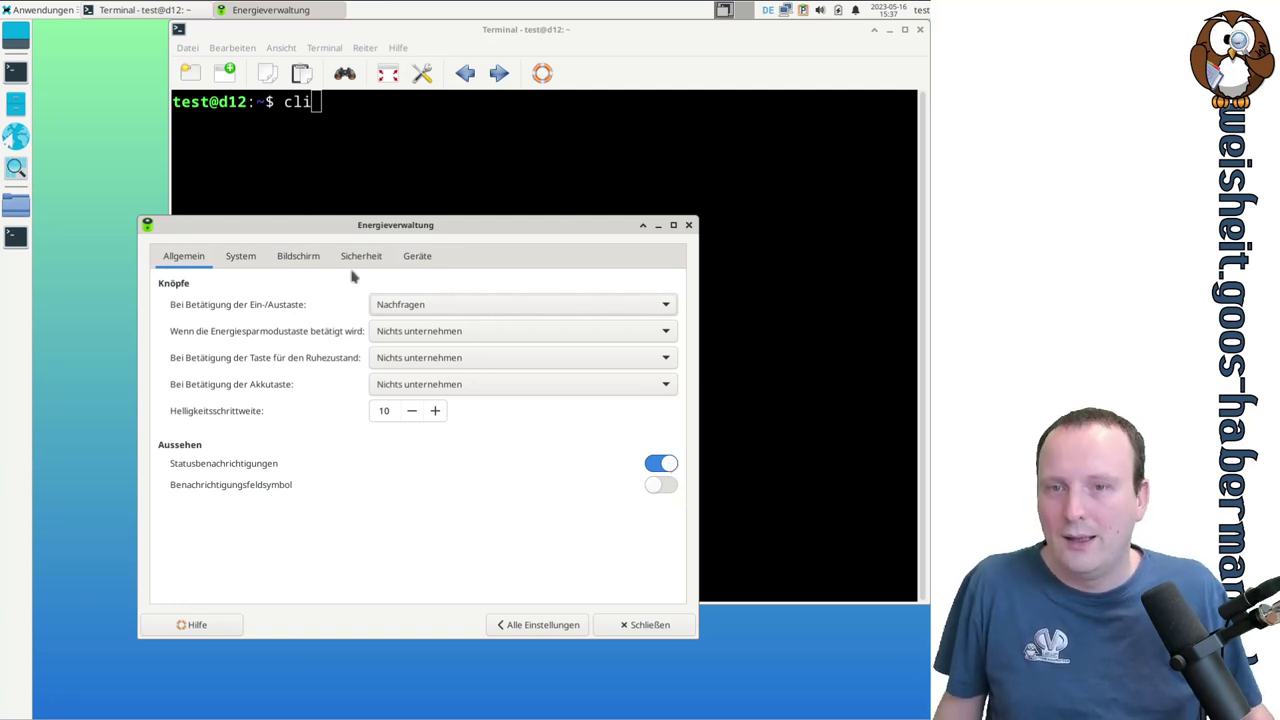
- Set the system's Energiesparmodus to Ruhezustand in Energieverwaltung, with Bei Inaktivität von at Nie
left_click(243, 258)
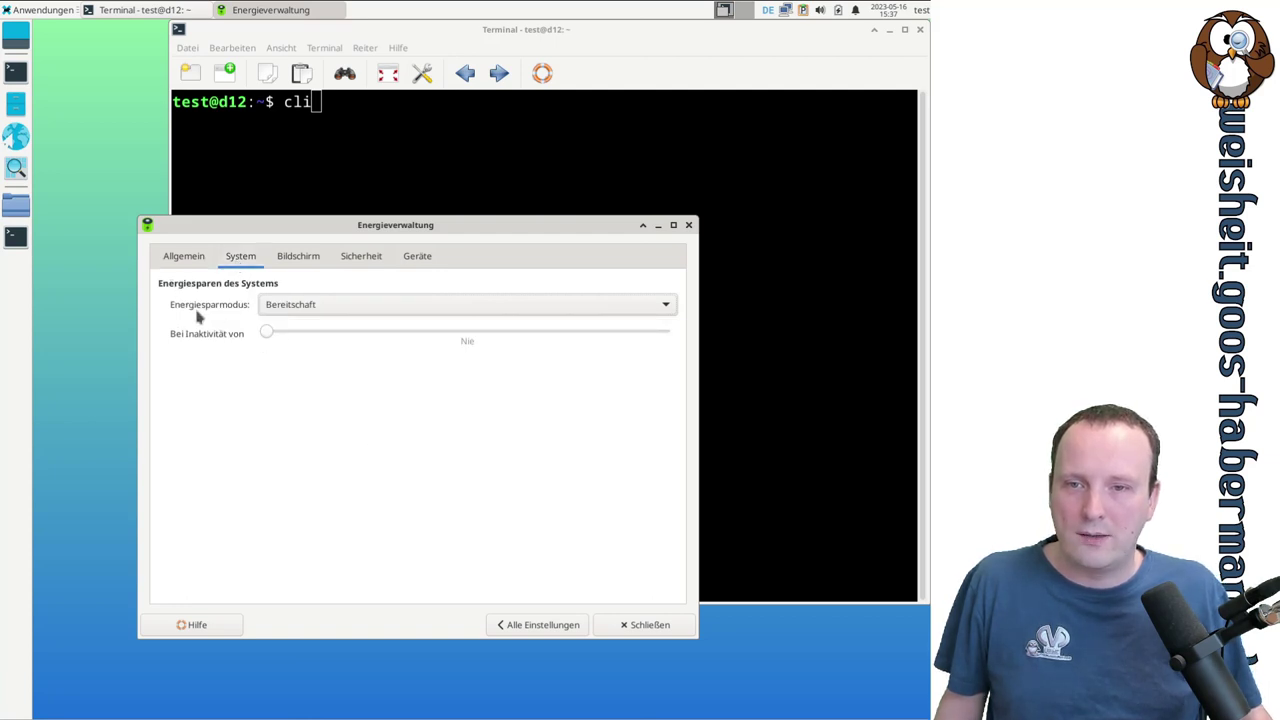
left_click(287, 309)
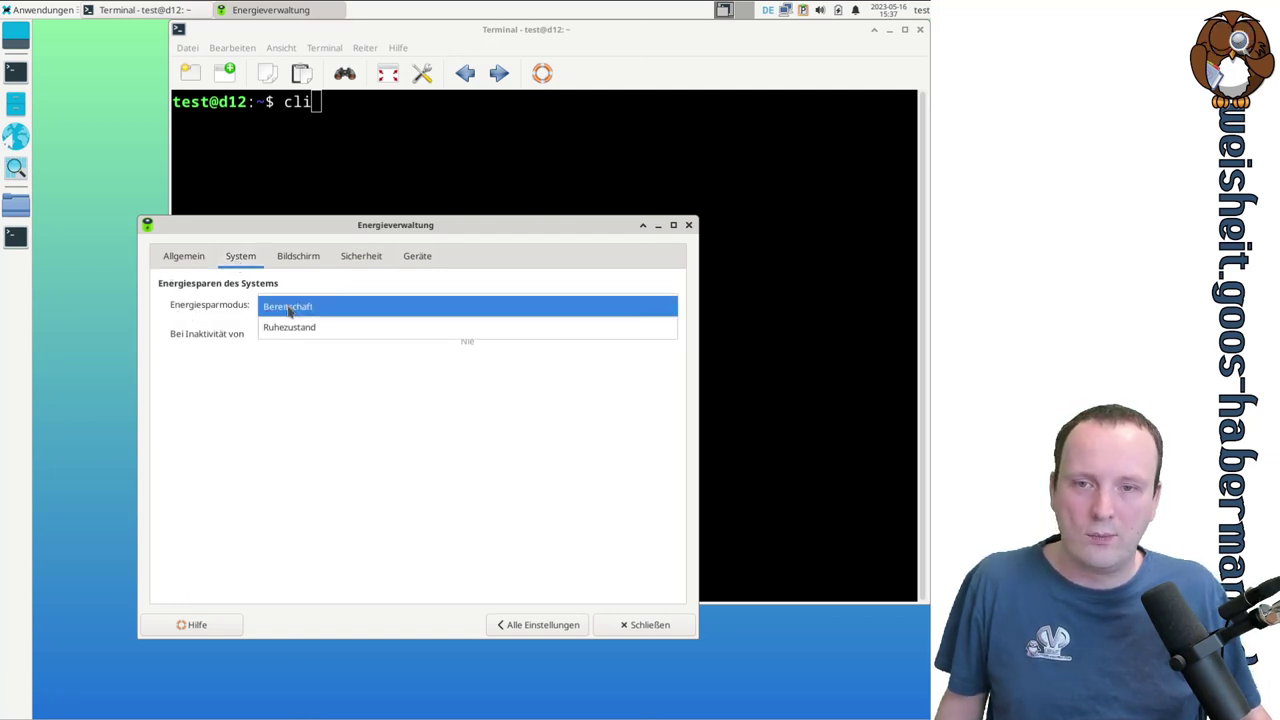
left_click(288, 310)
left_click(288, 310)
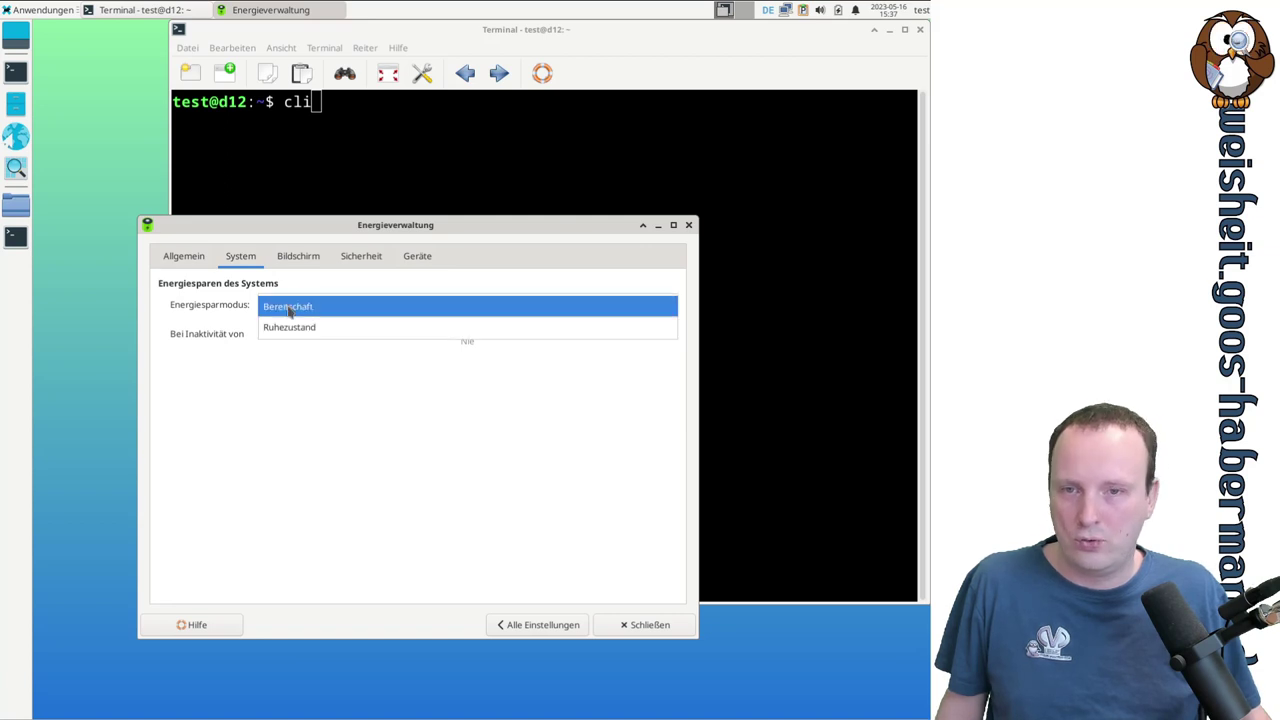
left_click(288, 310)
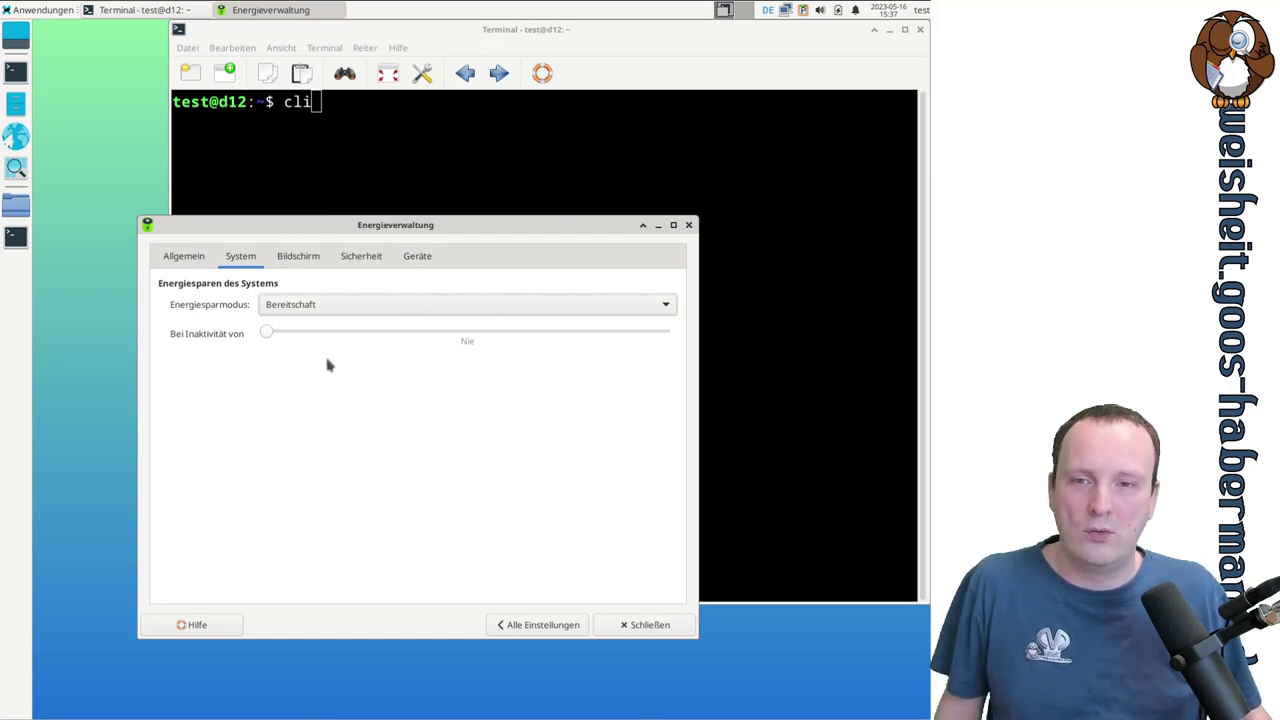
left_click(306, 306)
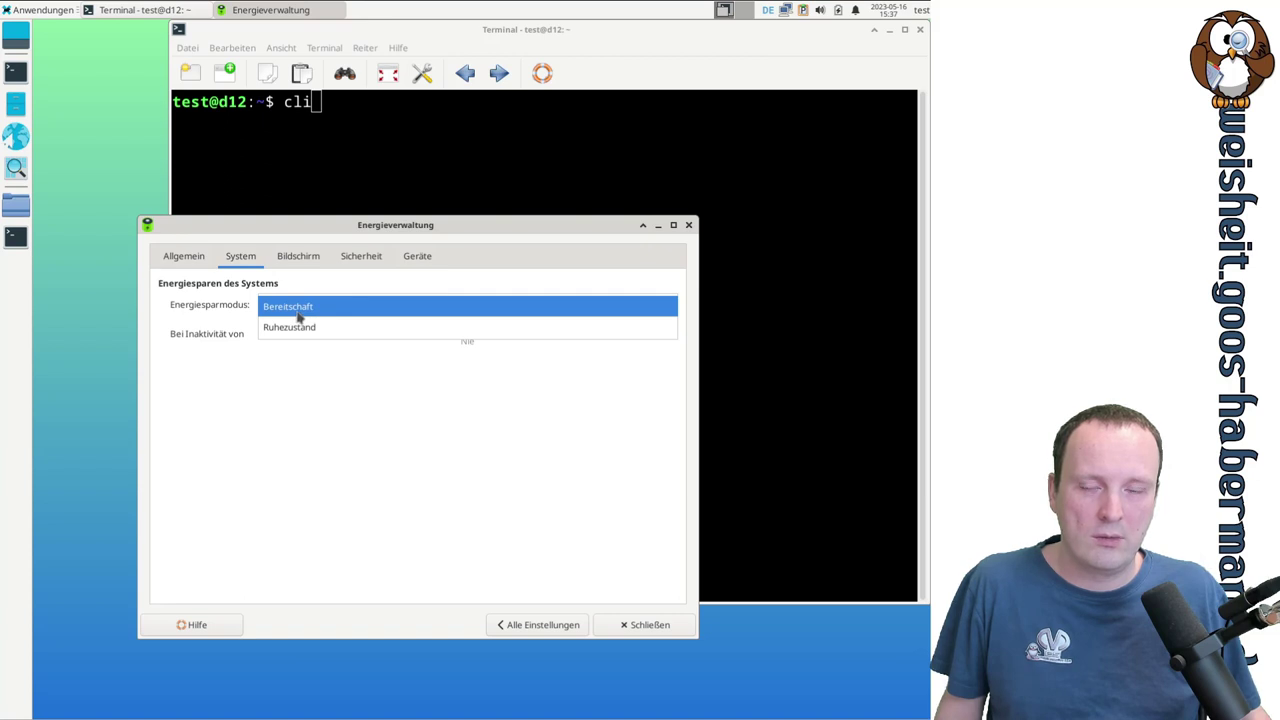
left_click(296, 328)
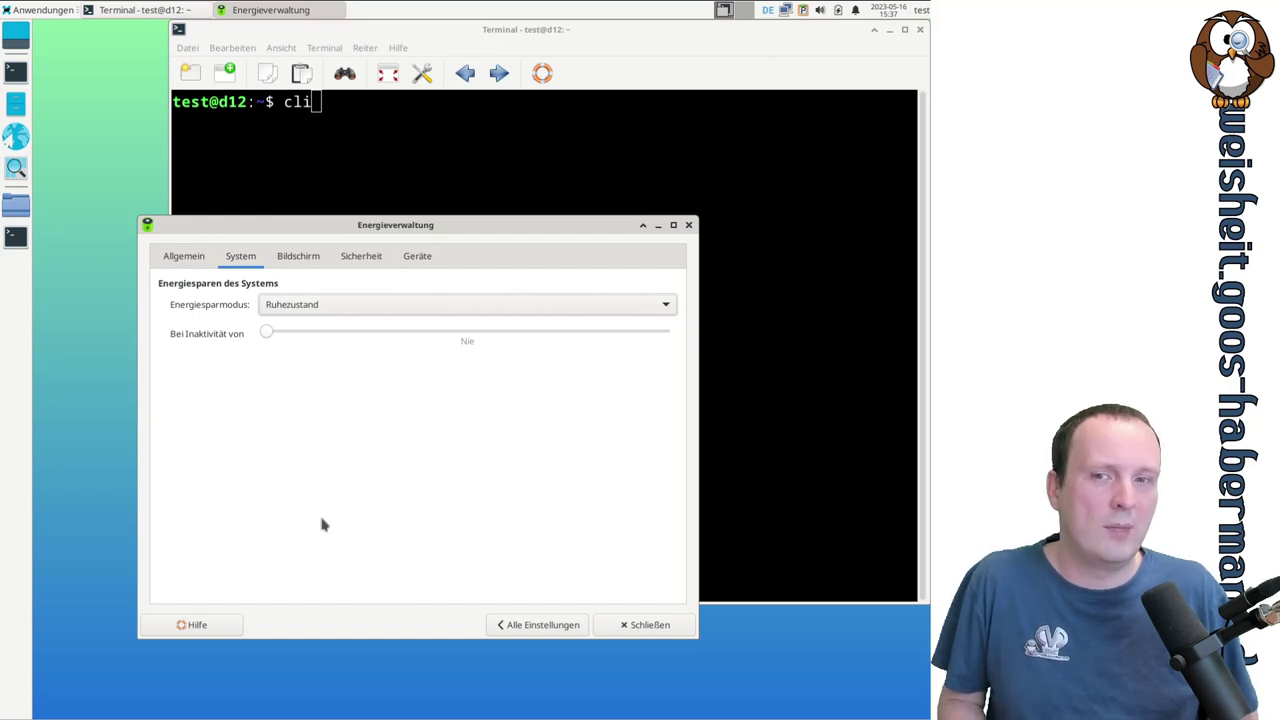
left_click(420, 310)
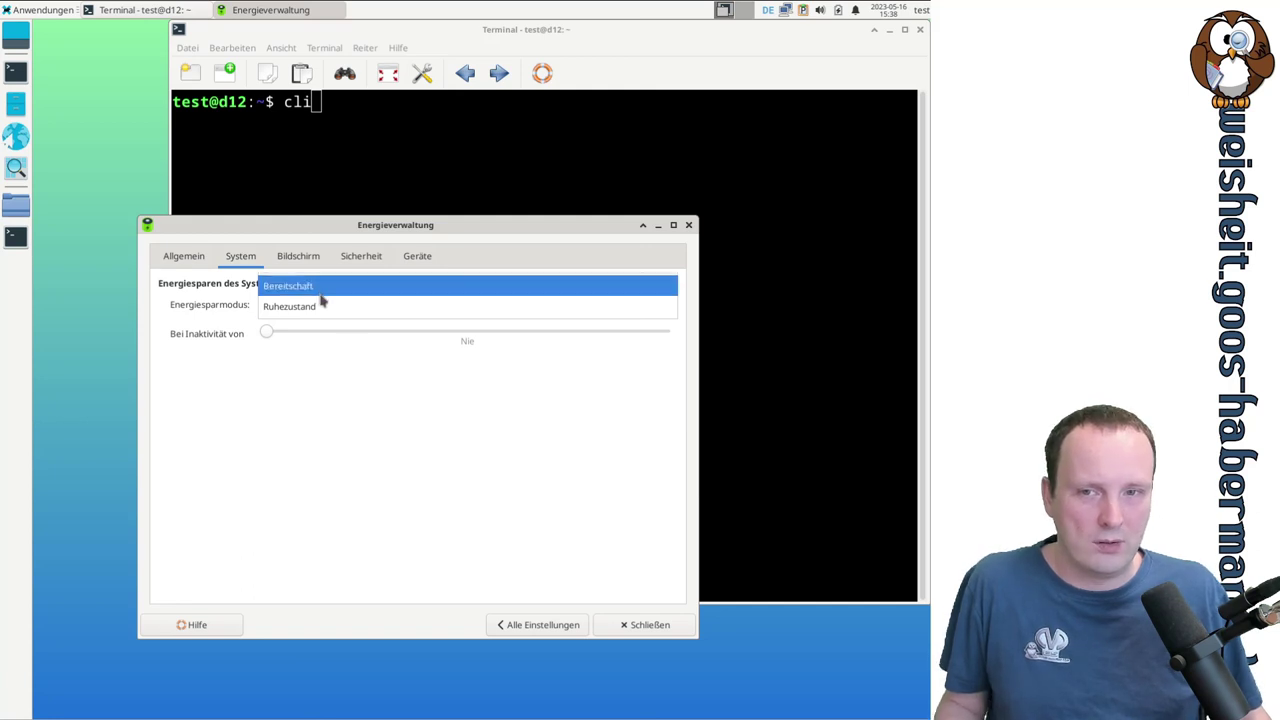
left_click(422, 479)
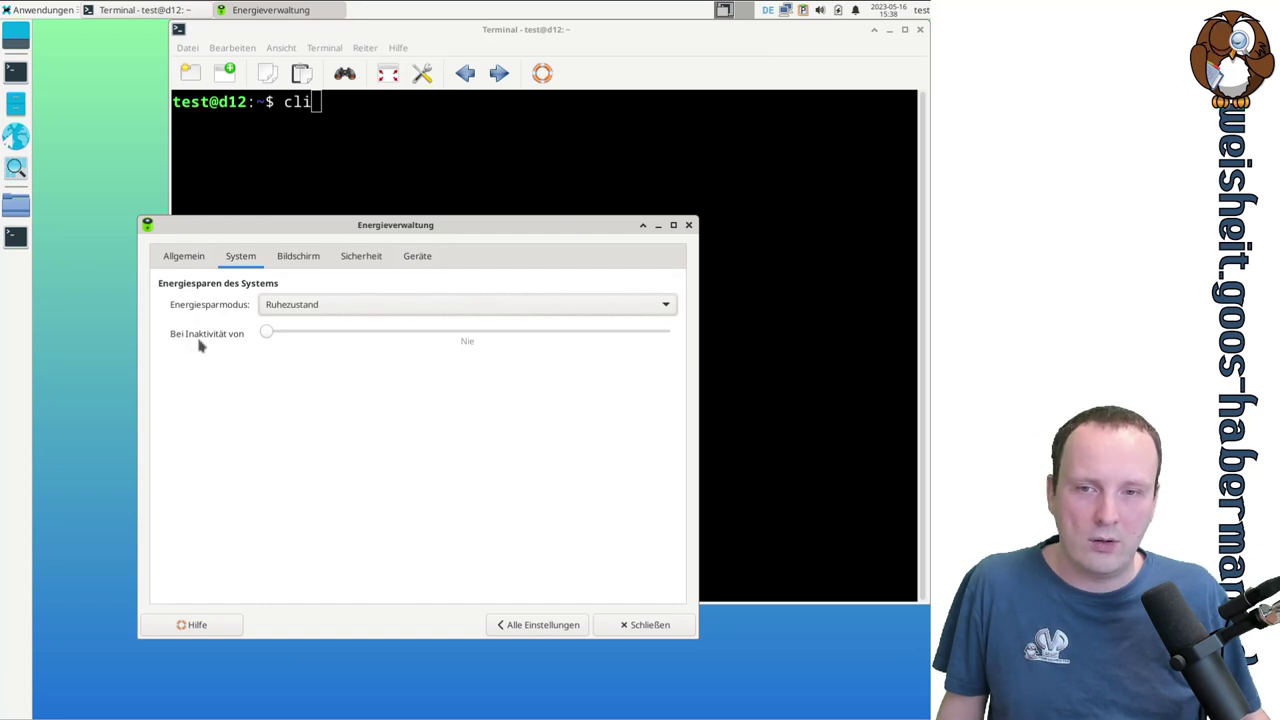
left_click_drag(267, 337, 243, 349)
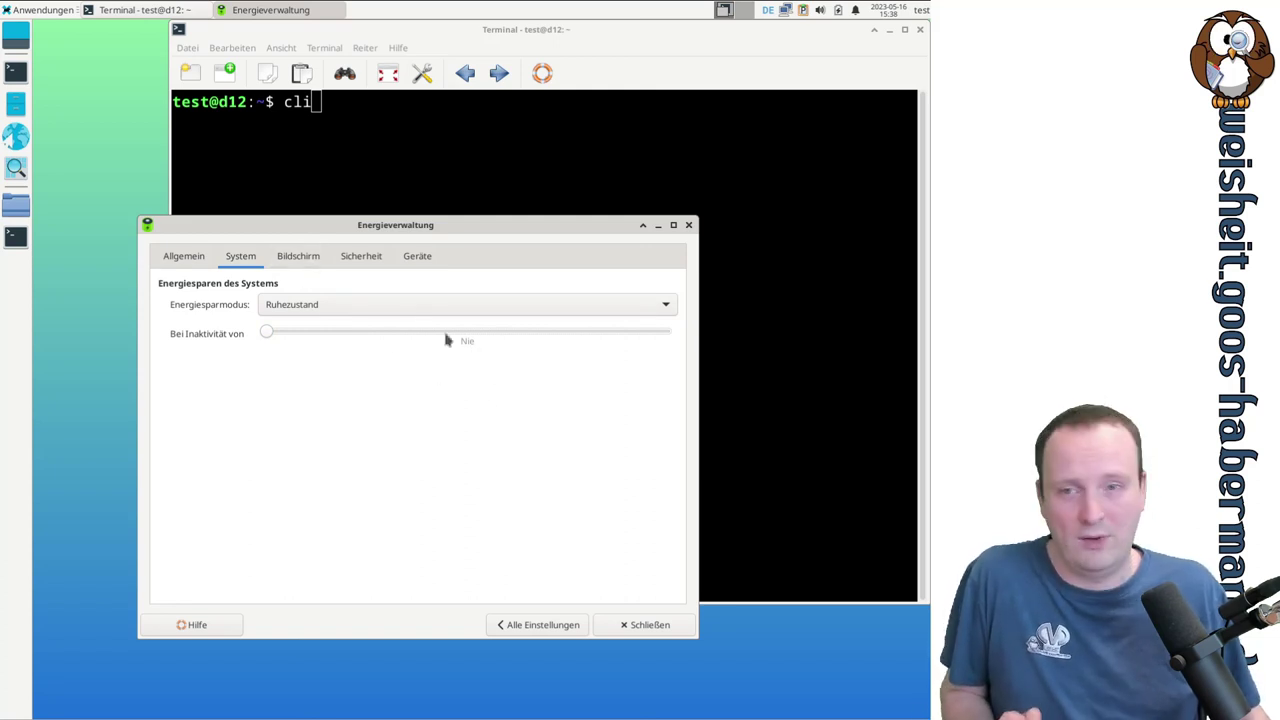
- Try out the Bildschirmenergieverwaltung option in the display power settings by switching it off and on again
left_click(312, 264)
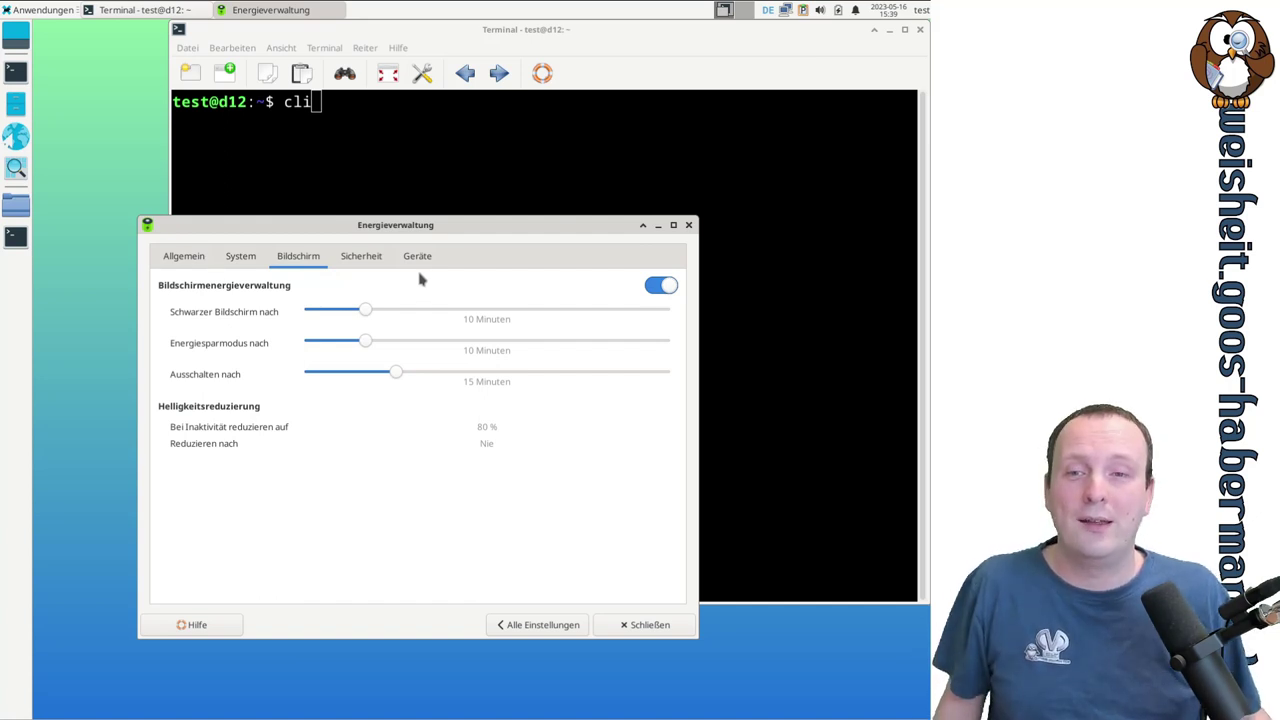
left_click(661, 287)
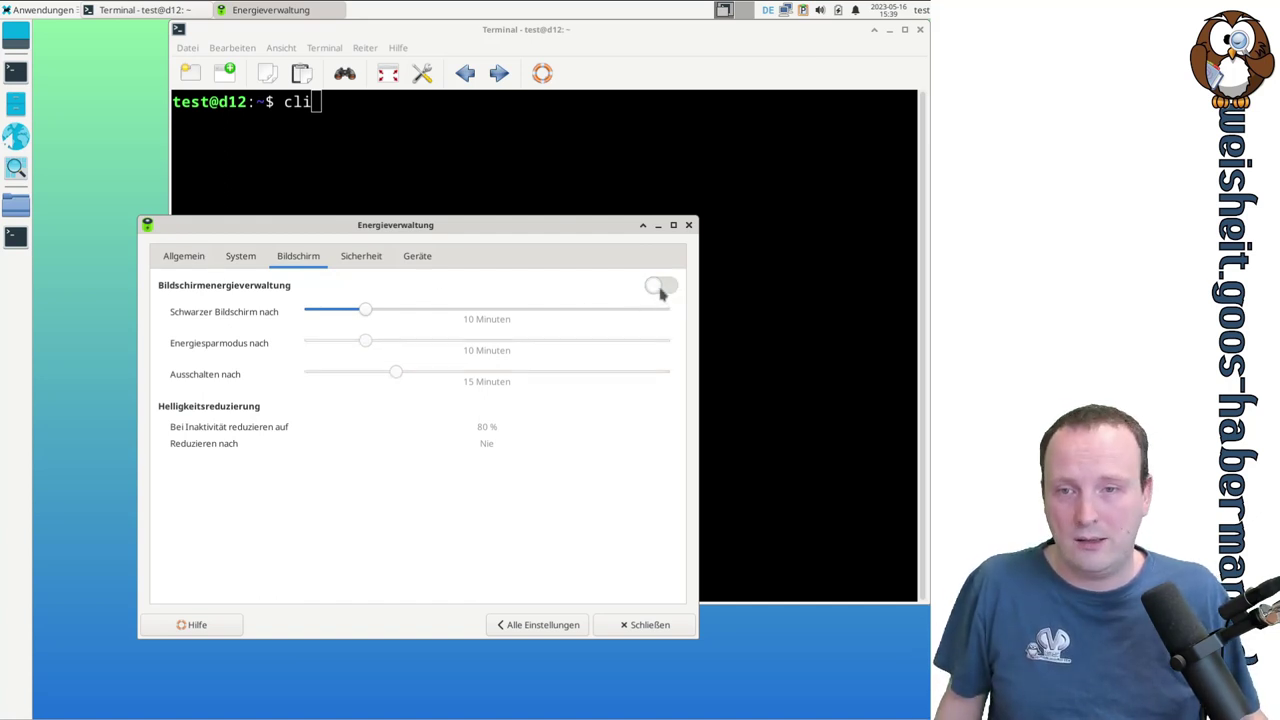
left_click(661, 290)
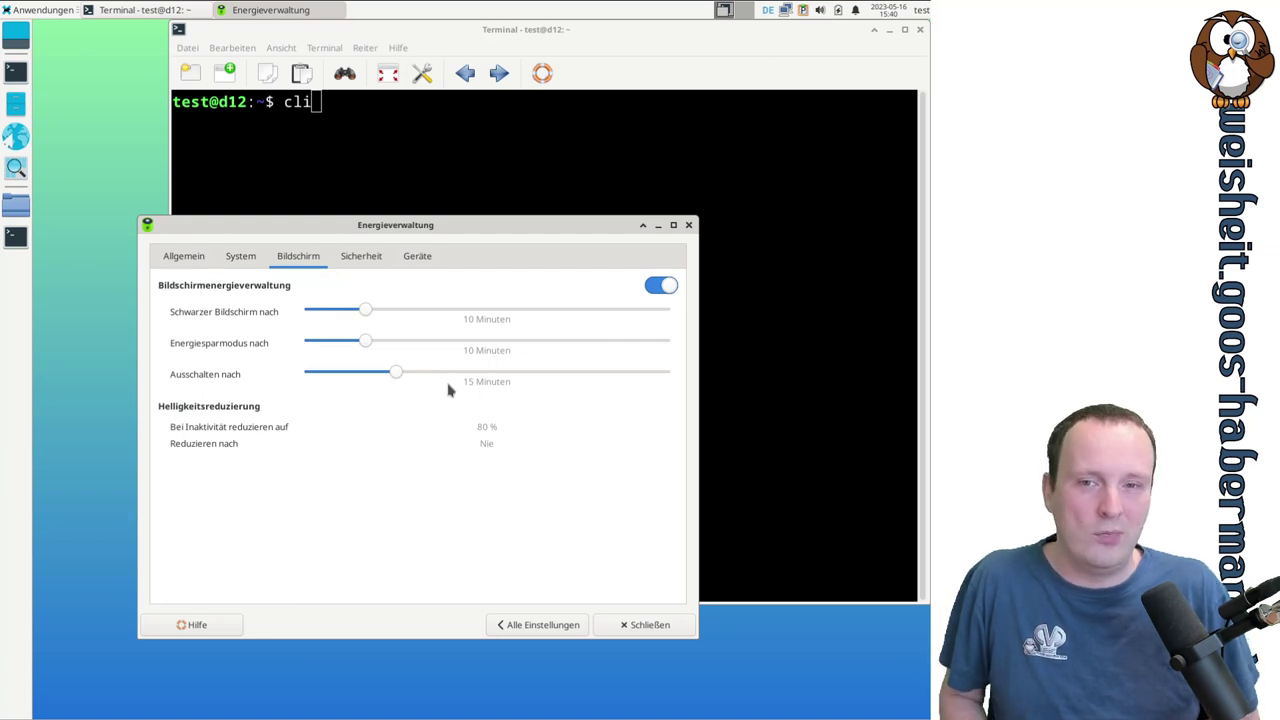
- Set the session to lock Wenn der Bildschirmschoner aktiviert ist, with a Sperrverzögerung of 1 second
left_click(371, 262)
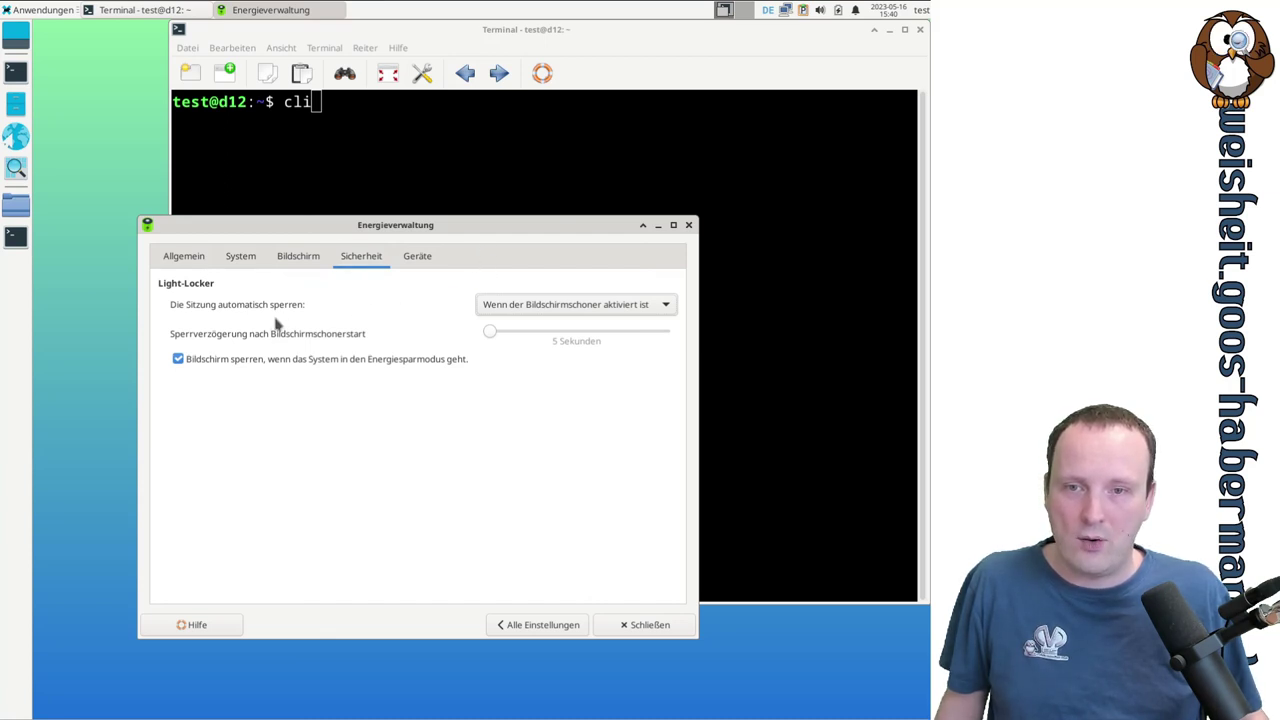
left_click(603, 312)
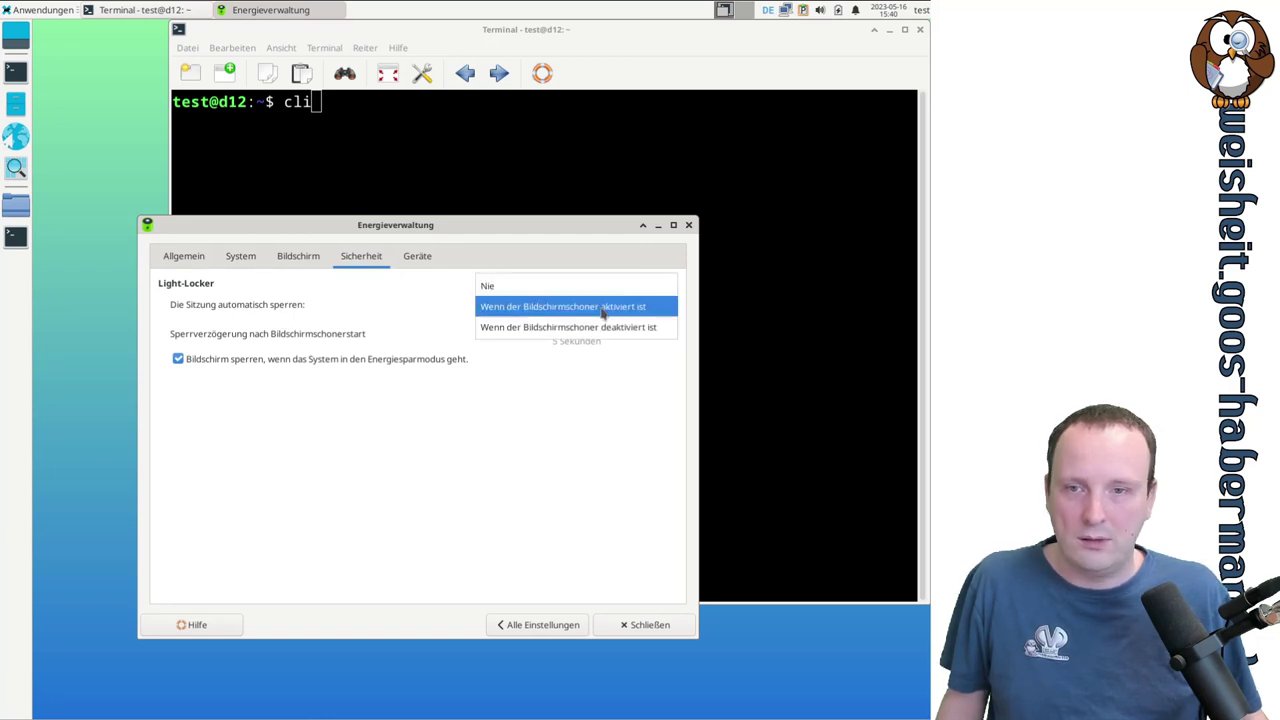
left_click(594, 310)
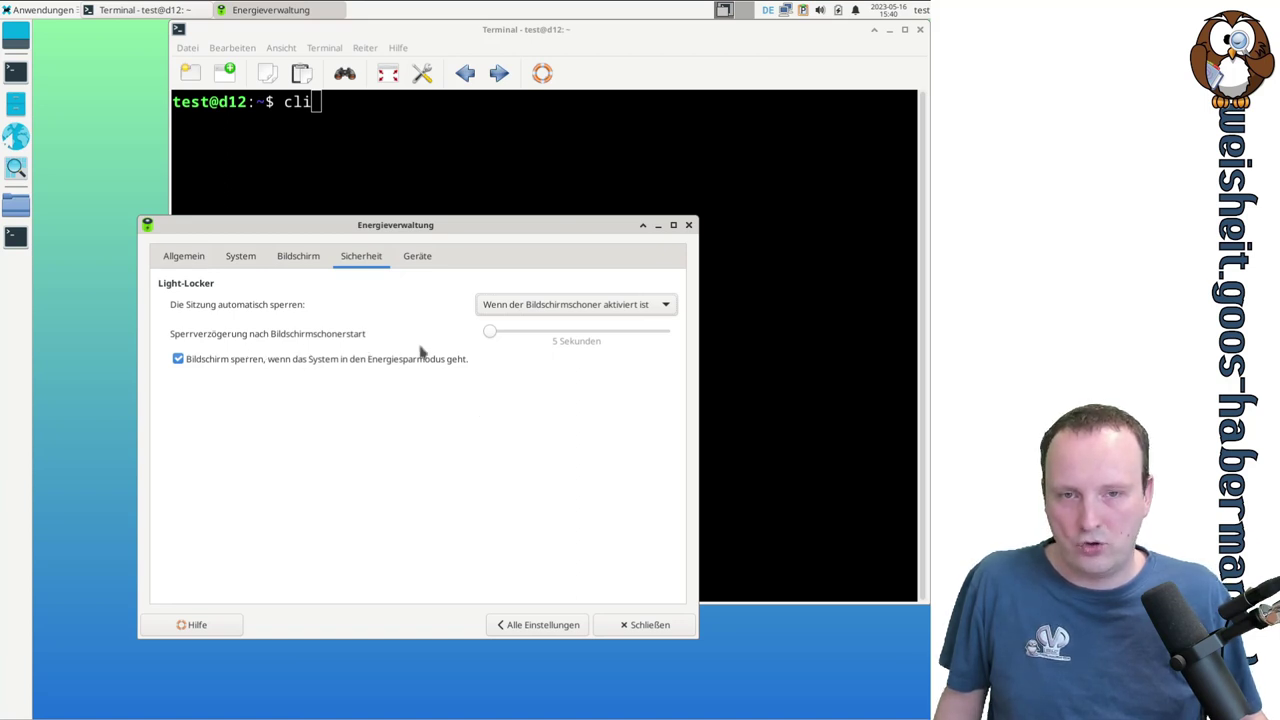
left_click_drag(489, 331, 443, 334)
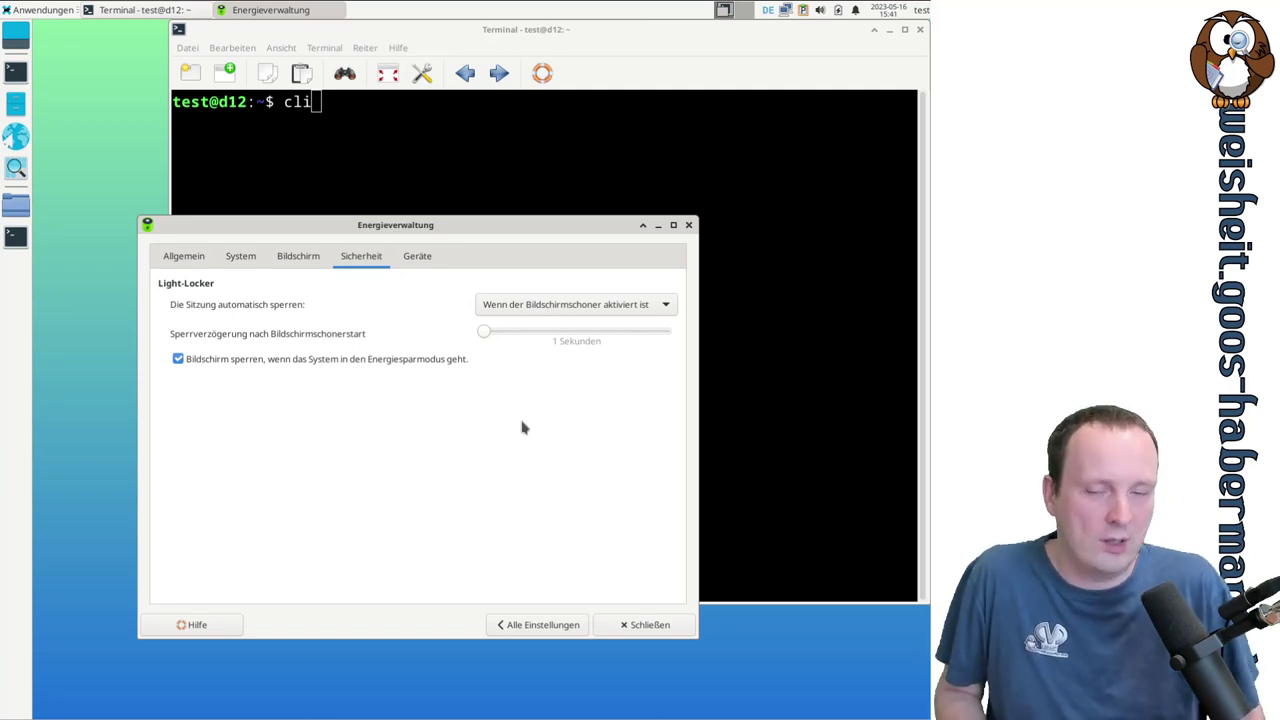
- Examine the power devices in Energieverwaltung, return to all settings and look at Farbprofile
left_click(424, 260)
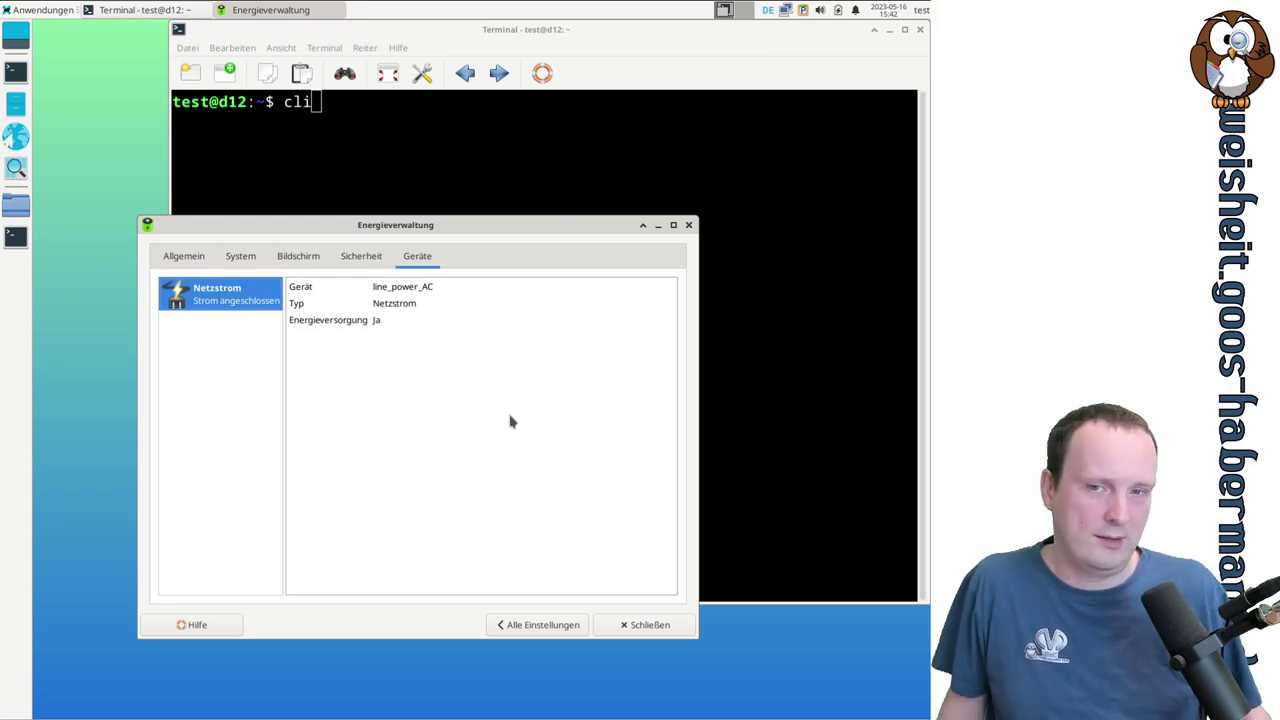
left_click(581, 628)
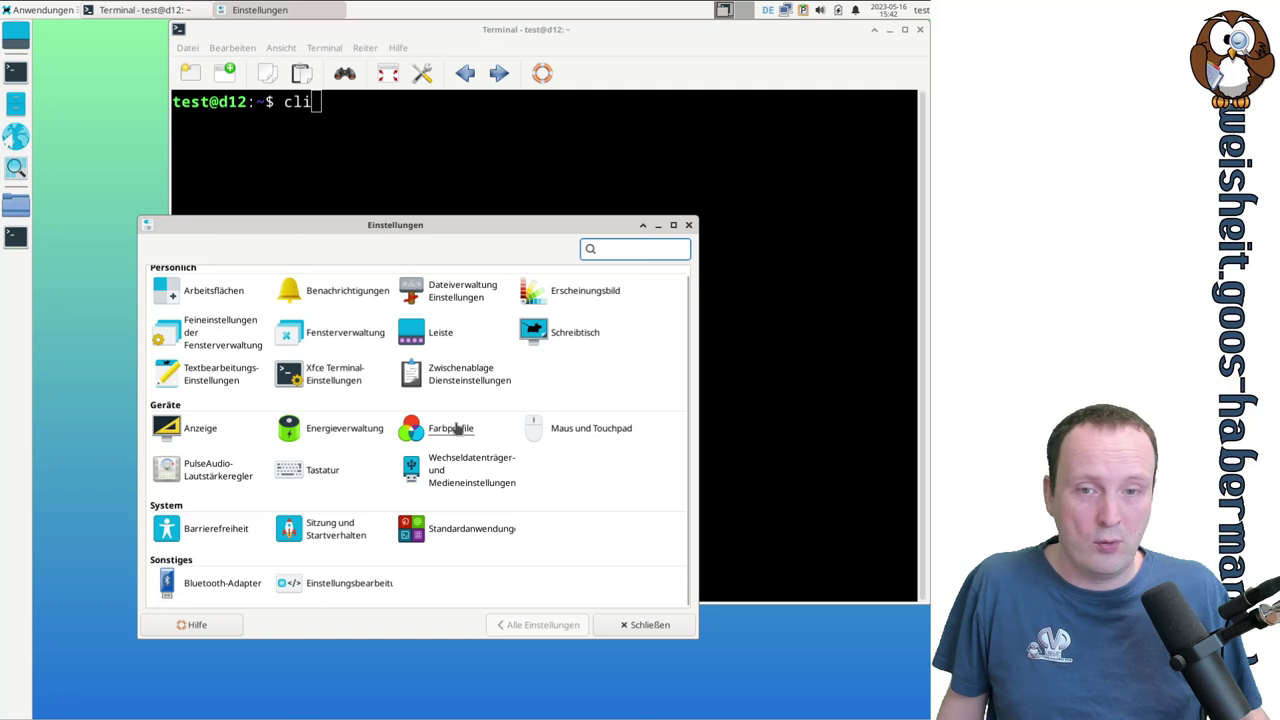
left_click(453, 429)
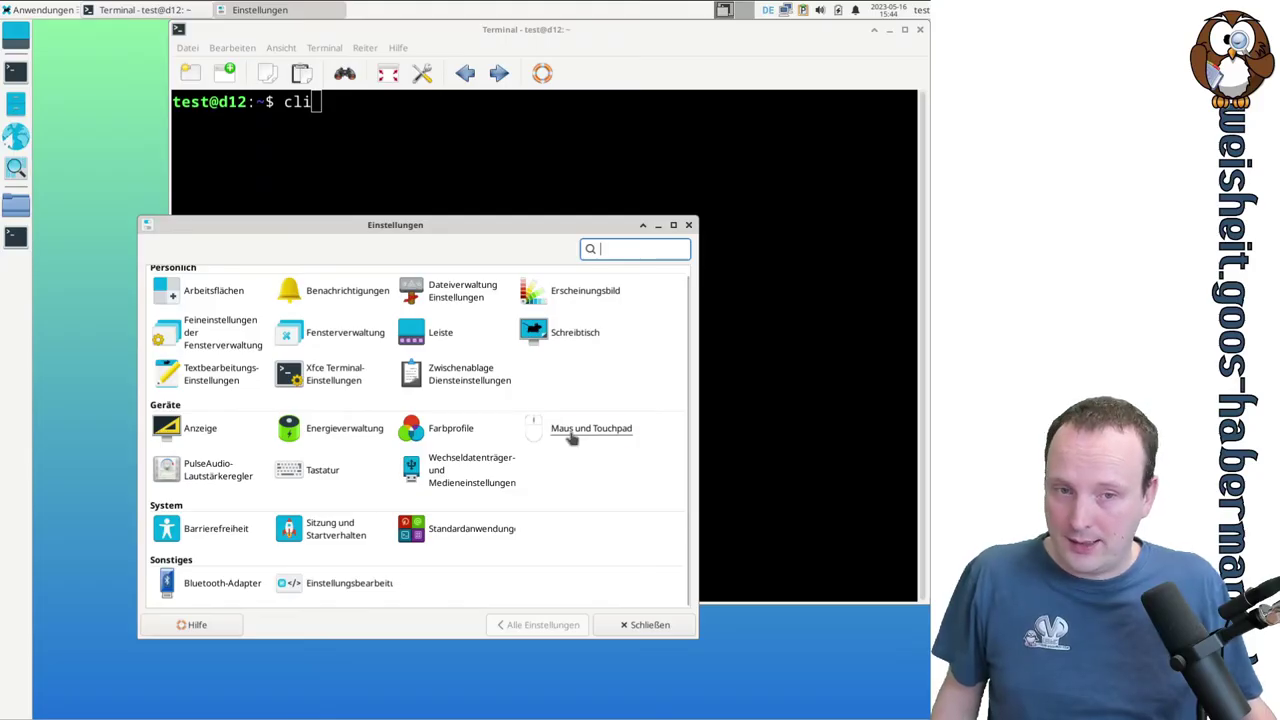
- Open Maus und Touchpad and try Beschleunigung at 10,0 and 0,0 for VirtualBox mouse integration, ending at 1,0
left_click(566, 434)
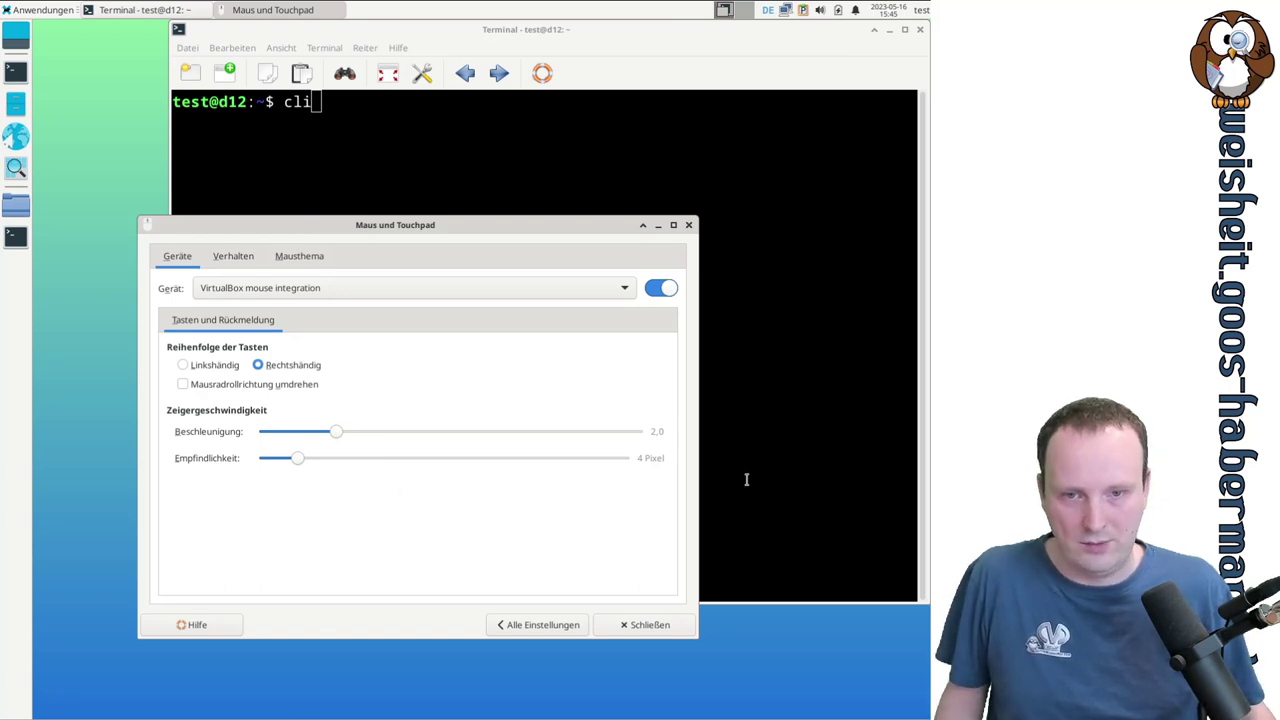
left_click_drag(343, 437, 748, 435)
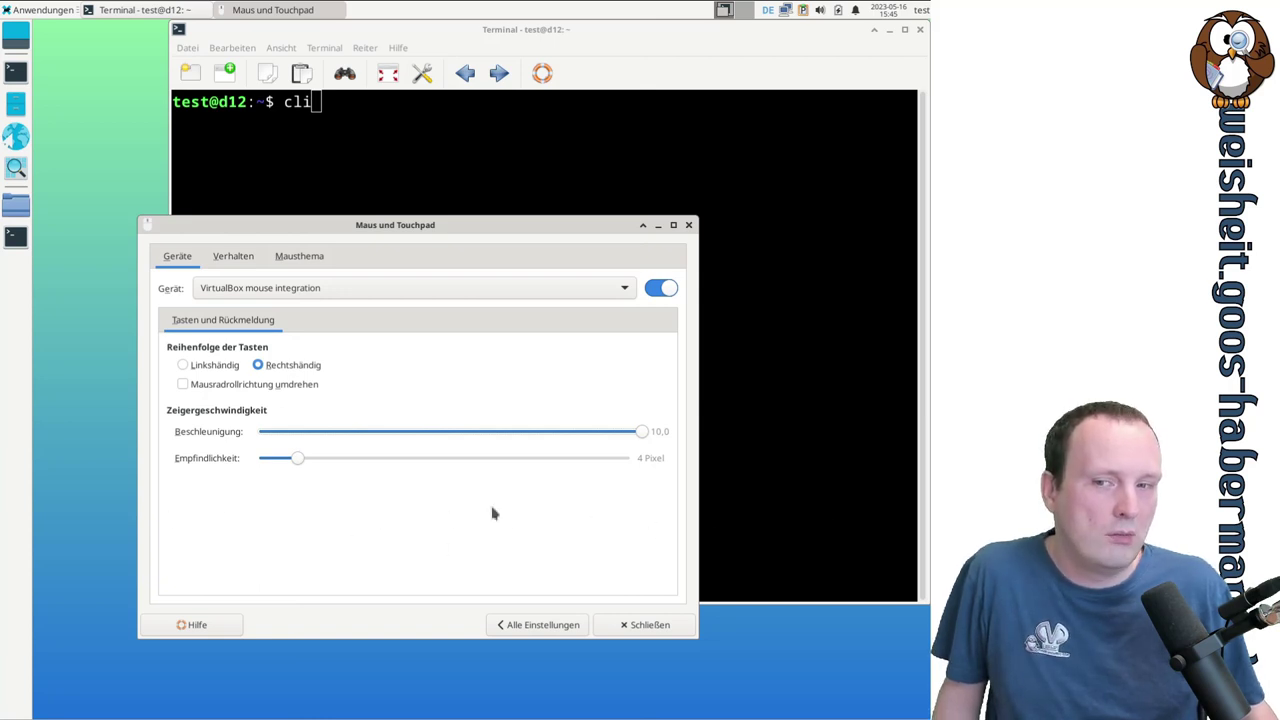
left_click_drag(655, 433, 140, 428)
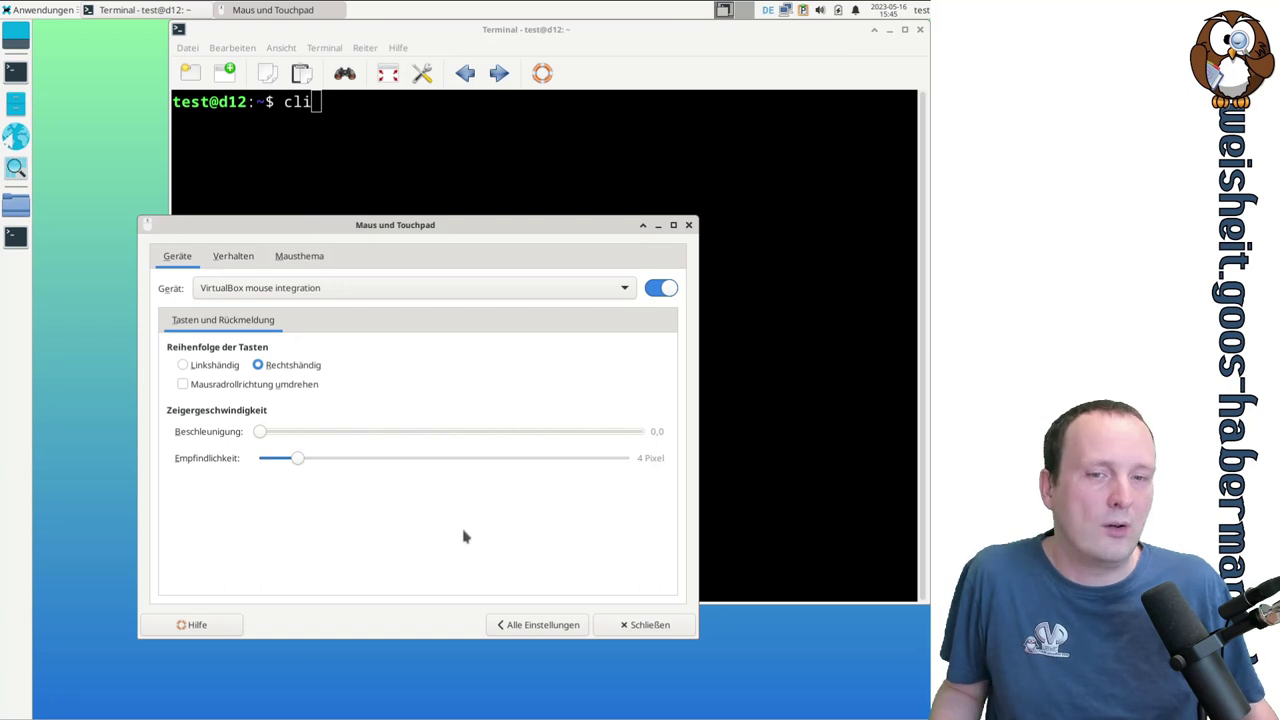
left_click_drag(259, 437, 298, 440)
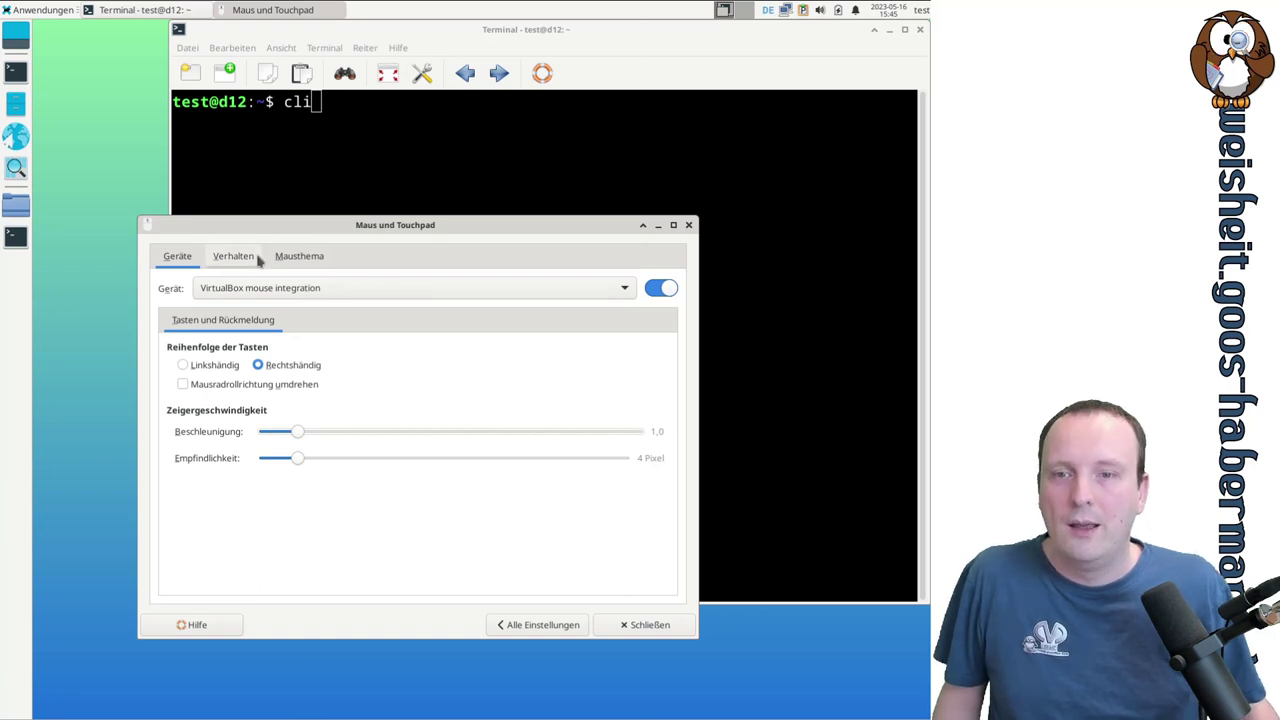
- Try Beschleunigung 10,0 for ImExPS/2 Generic Explorer Mouse, set it to 4,7, and reselect VirtualBox mouse integration
left_click(266, 288)
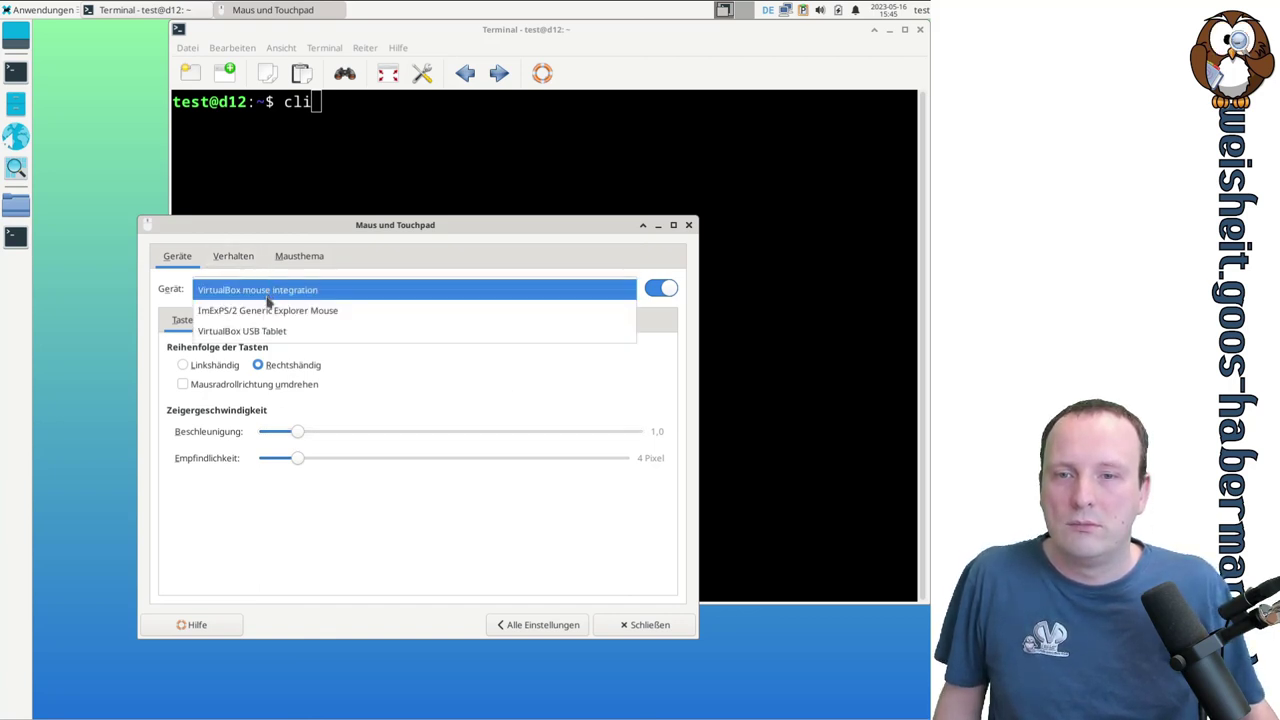
left_click(270, 310)
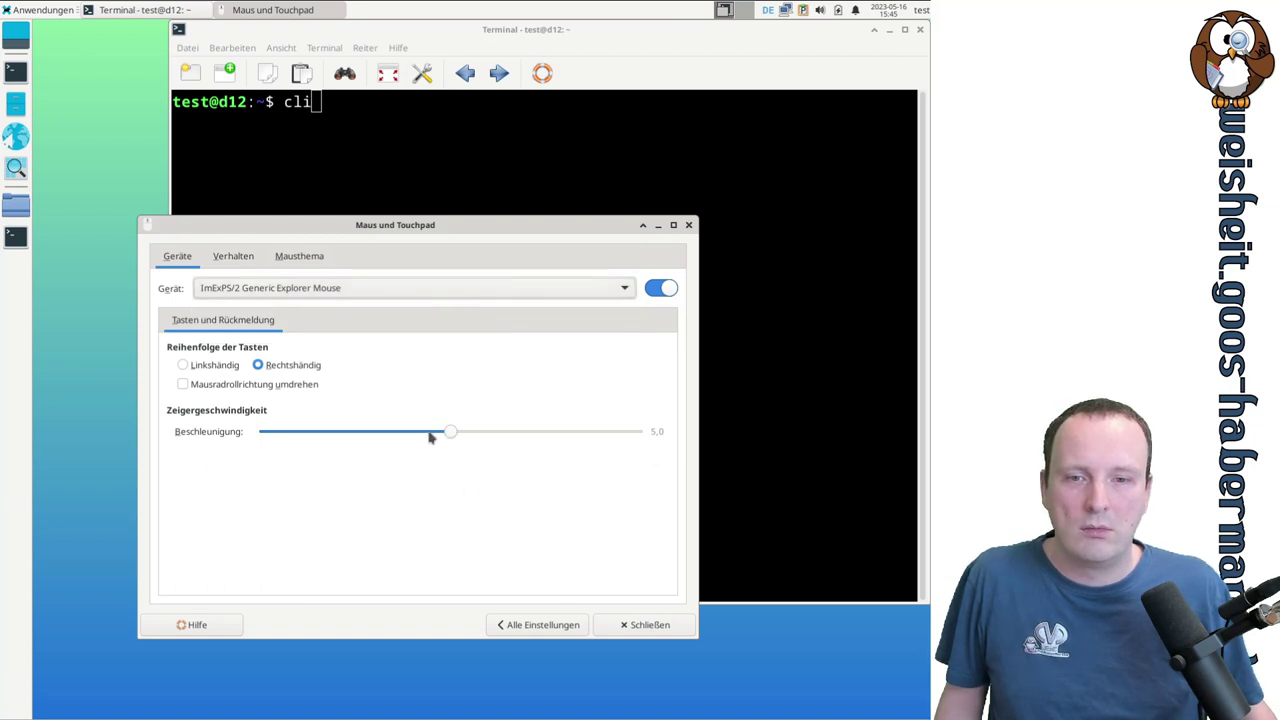
left_click_drag(450, 432, 621, 487)
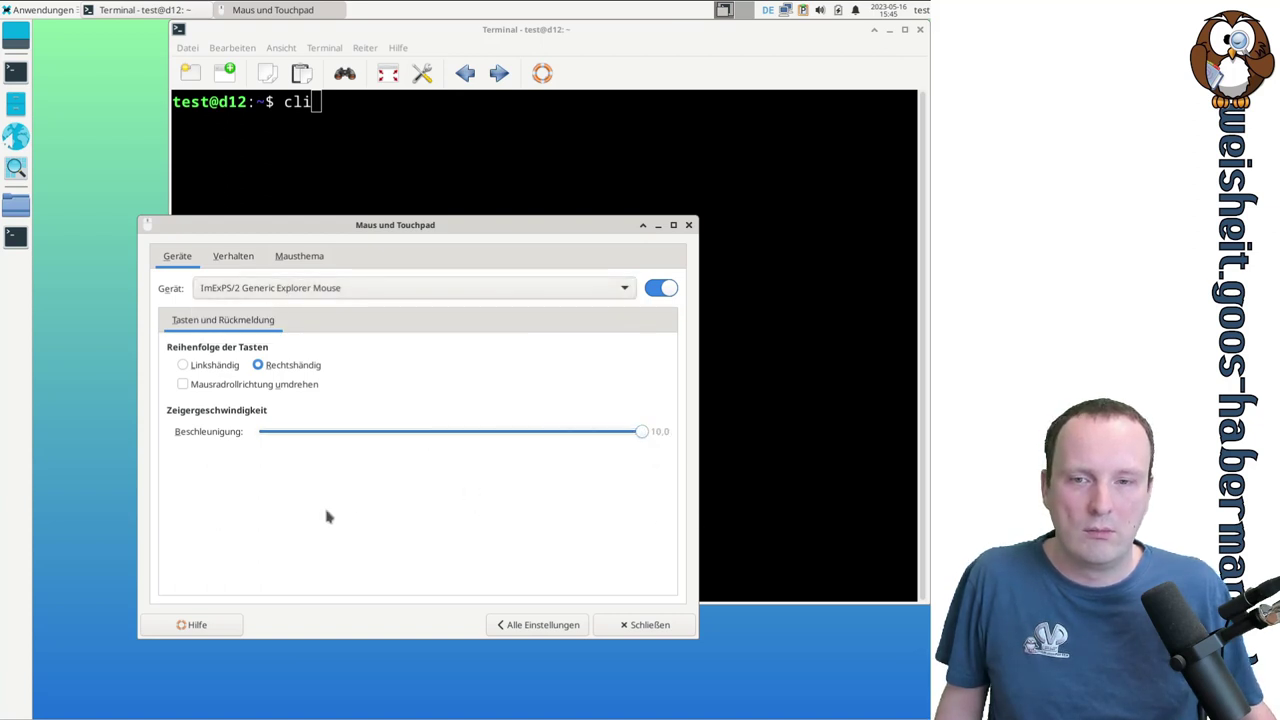
left_click_drag(645, 434, 440, 438)
left_click(288, 298)
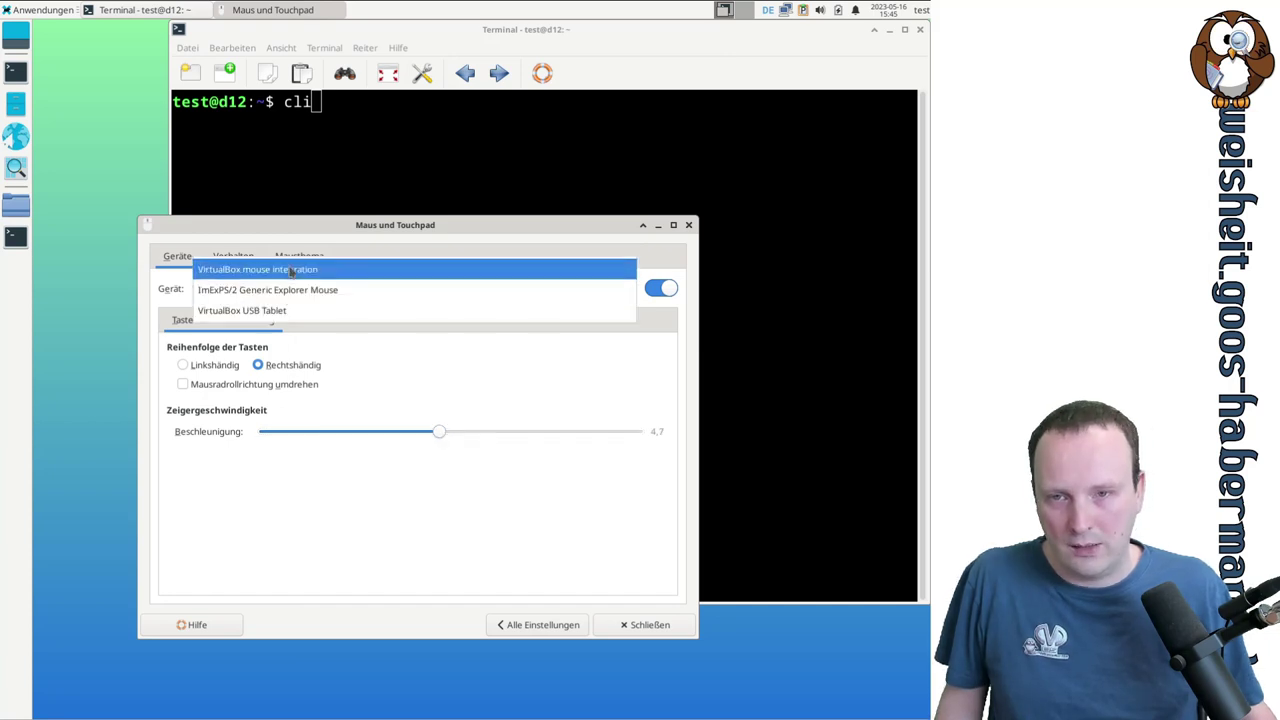
left_click(315, 269)
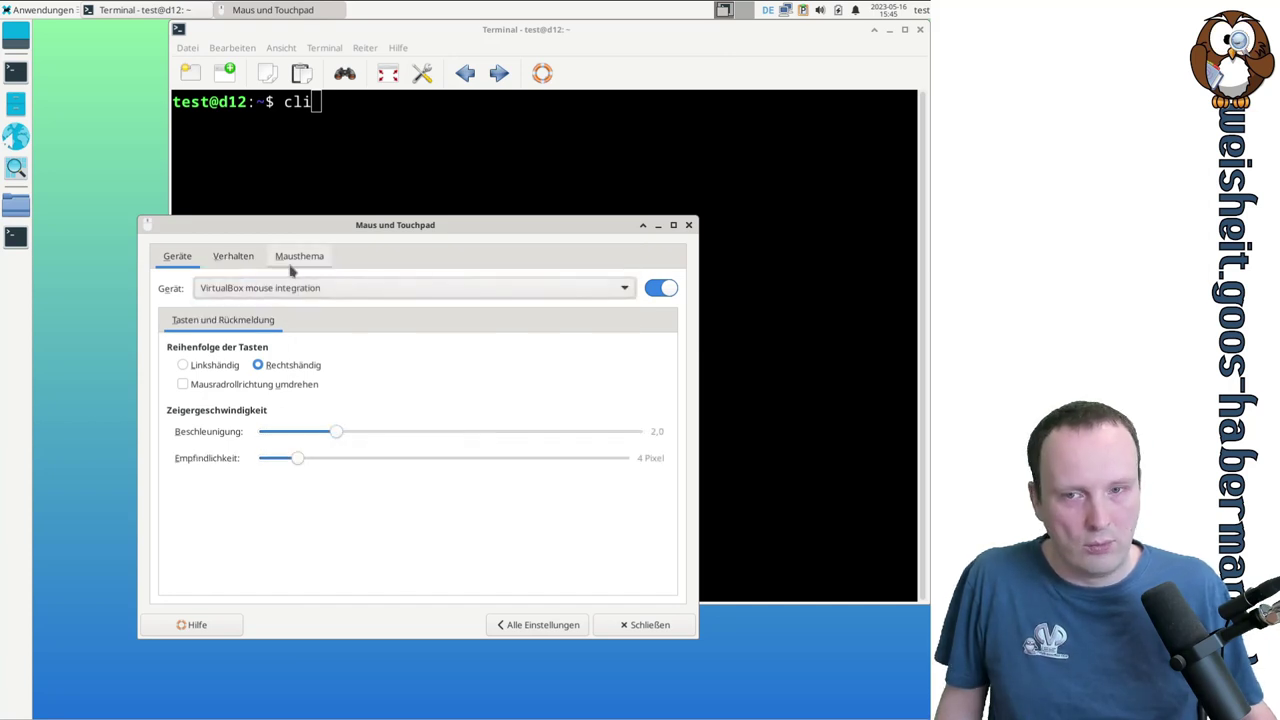
- View the mouse's Verhalten options and test double-click selection on the word cli in the terminal, returning to the mouse settings
left_click(232, 258)
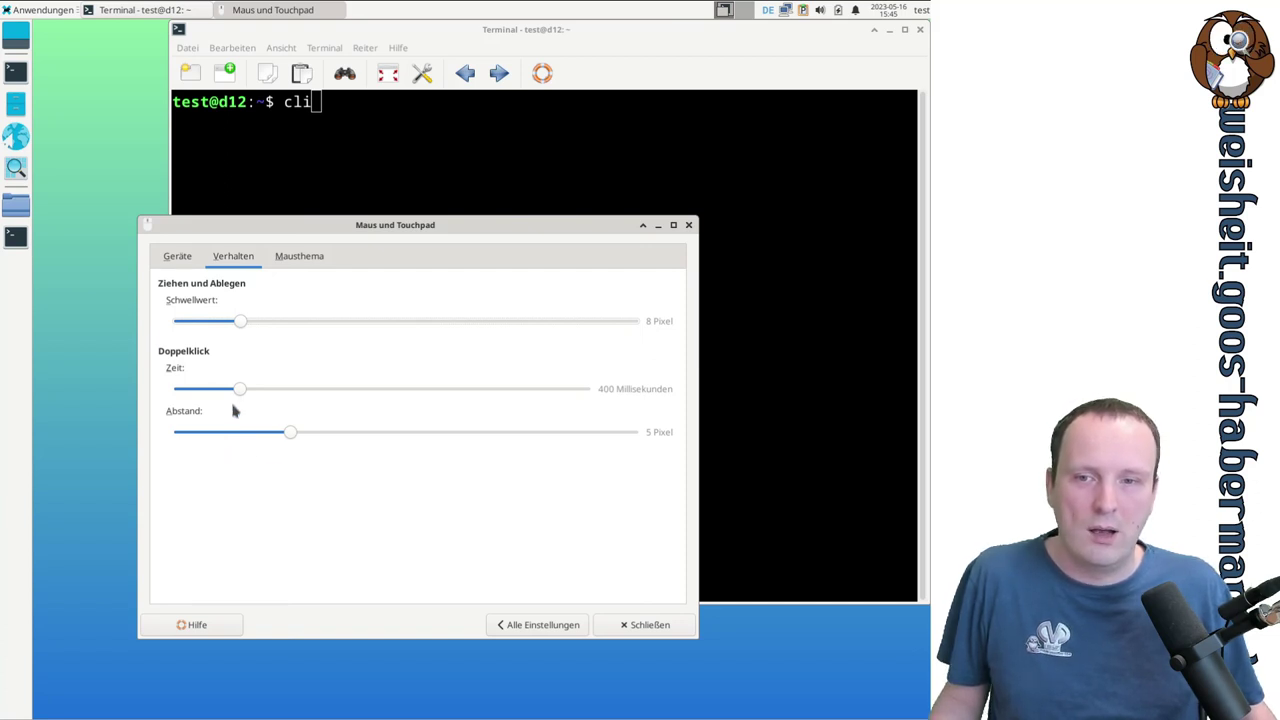
double_click(297, 102)
double_click(297, 102)
left_click(297, 102)
left_click(297, 102)
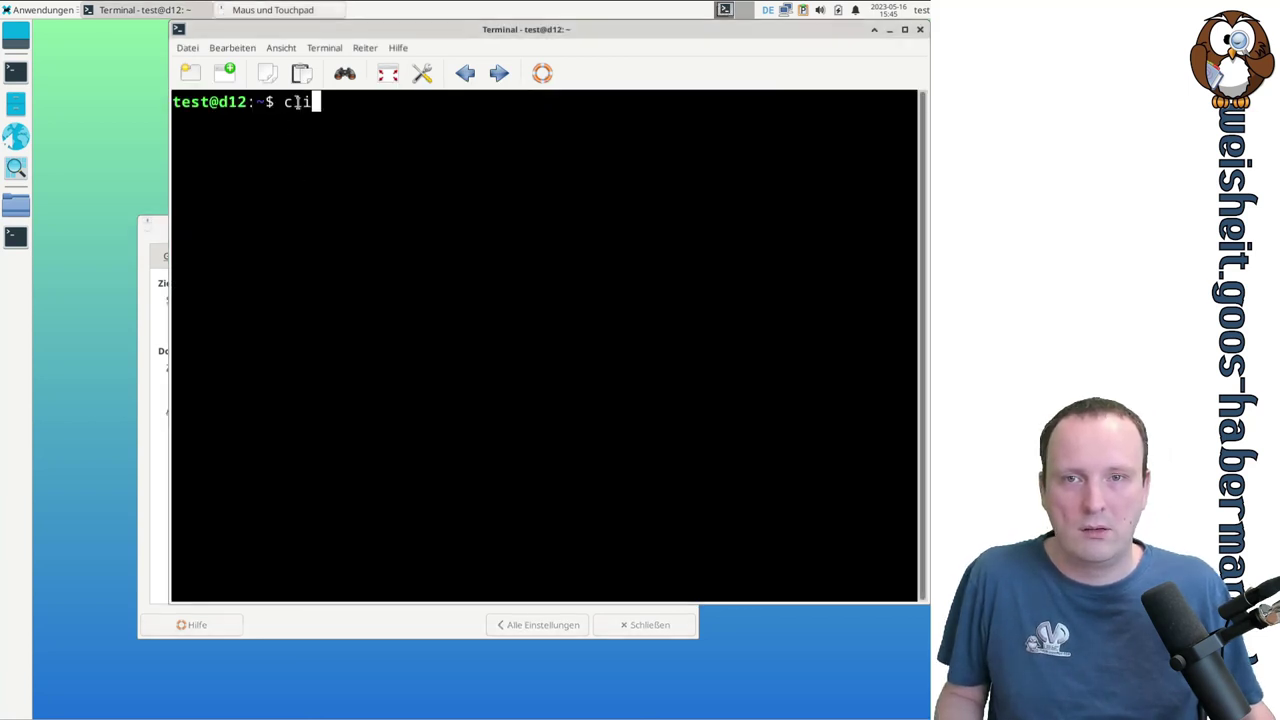
triple_click(297, 102)
double_click(297, 102)
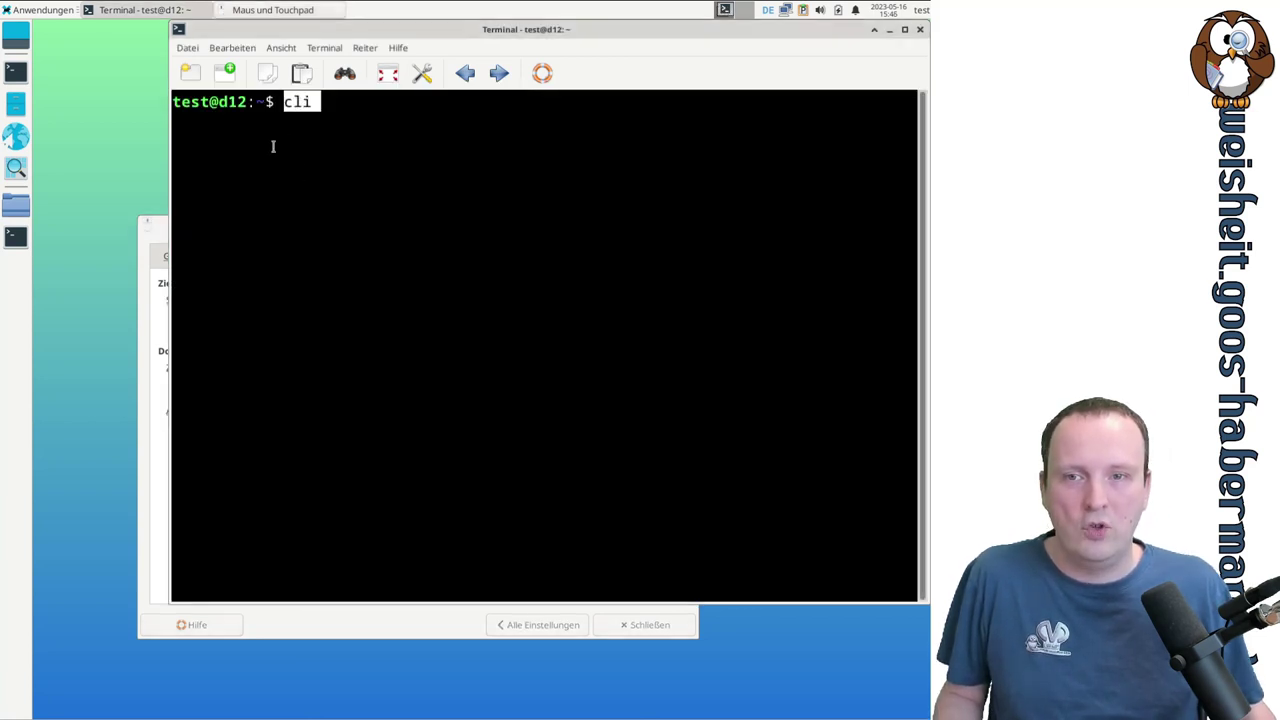
left_click(162, 245)
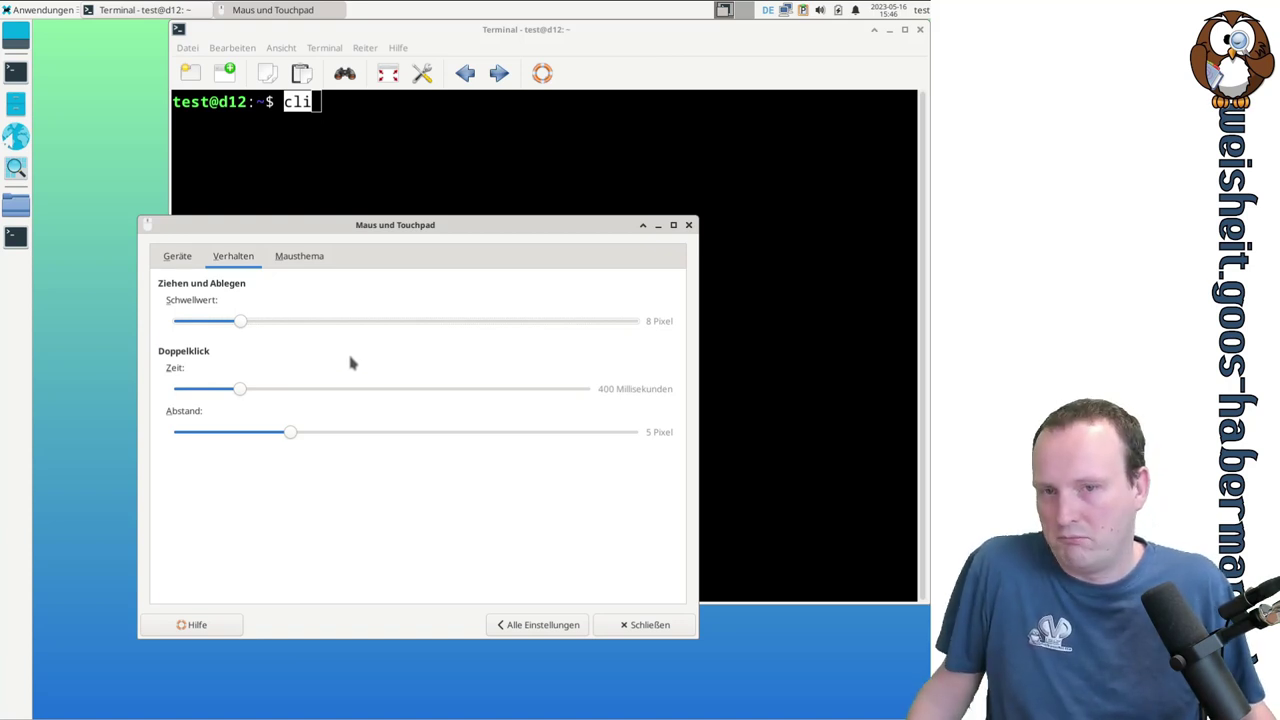
- Open the Mausthema options and try pointer themes from Adwaita and Breeze through KDE-Klassik and MATE to Oxygen-Zion
left_click(283, 262)
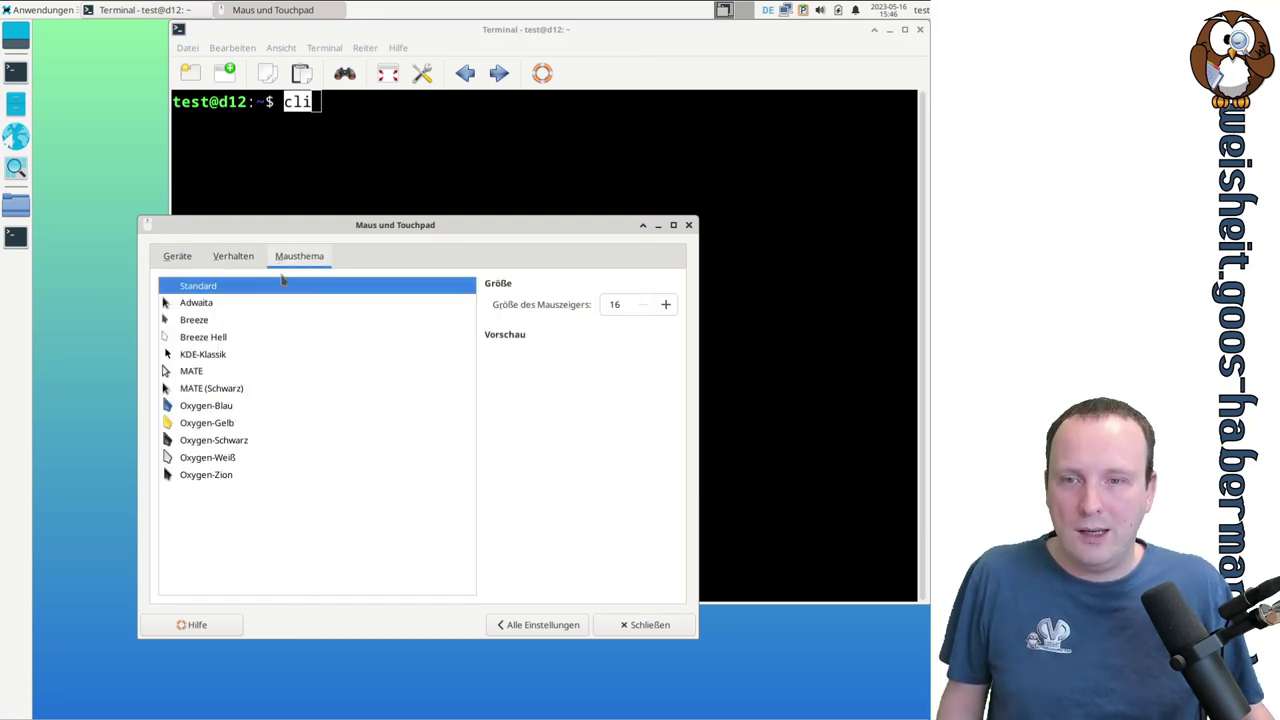
left_click(218, 304)
left_click(212, 321)
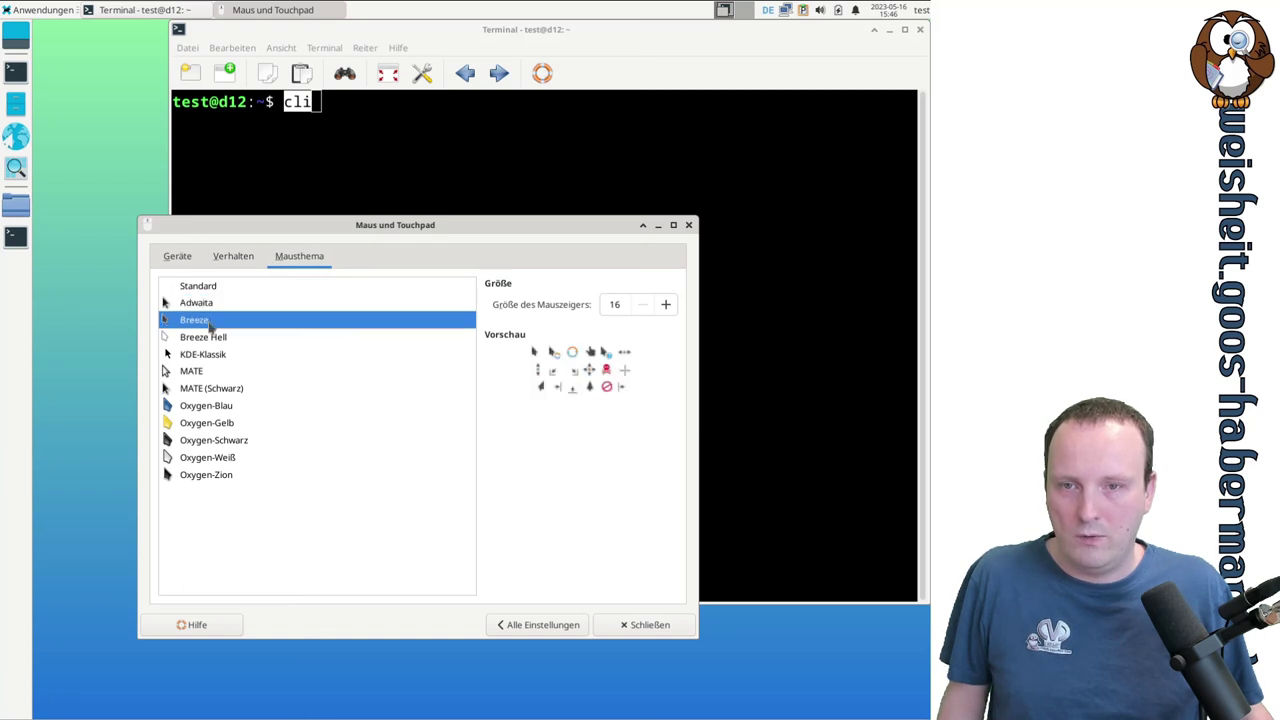
left_click(208, 340)
left_click(205, 355)
left_click(203, 371)
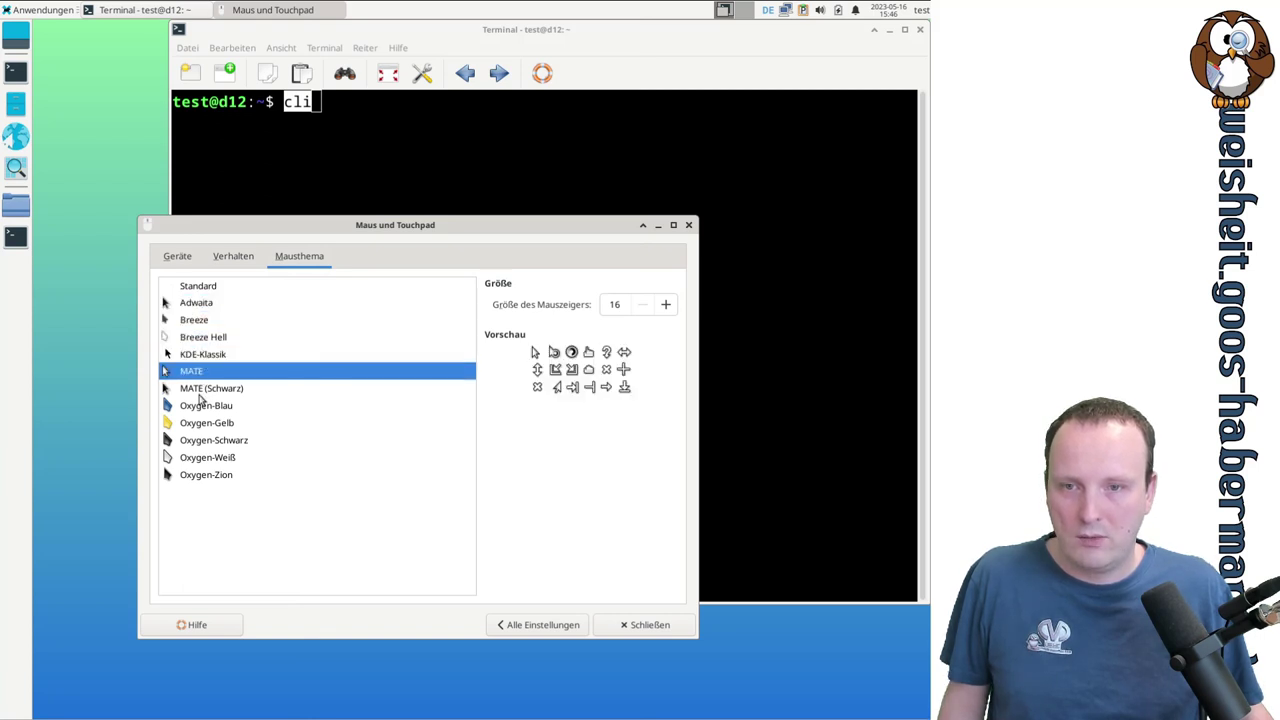
left_click(203, 388)
left_click(204, 423)
left_click(206, 458)
left_click(206, 476)
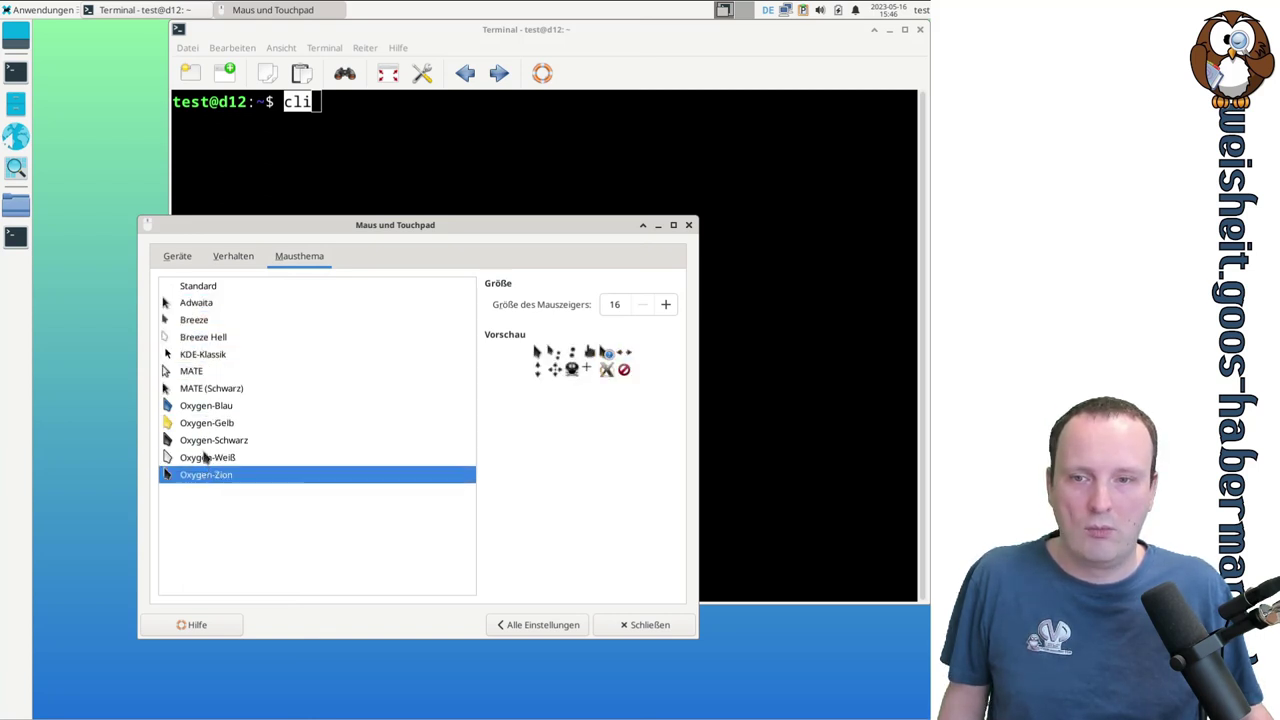
- Try the Oxygen-Gelb and Oxygen-Blau pointer themes, then set the pointer theme back to Standard
left_click(211, 427)
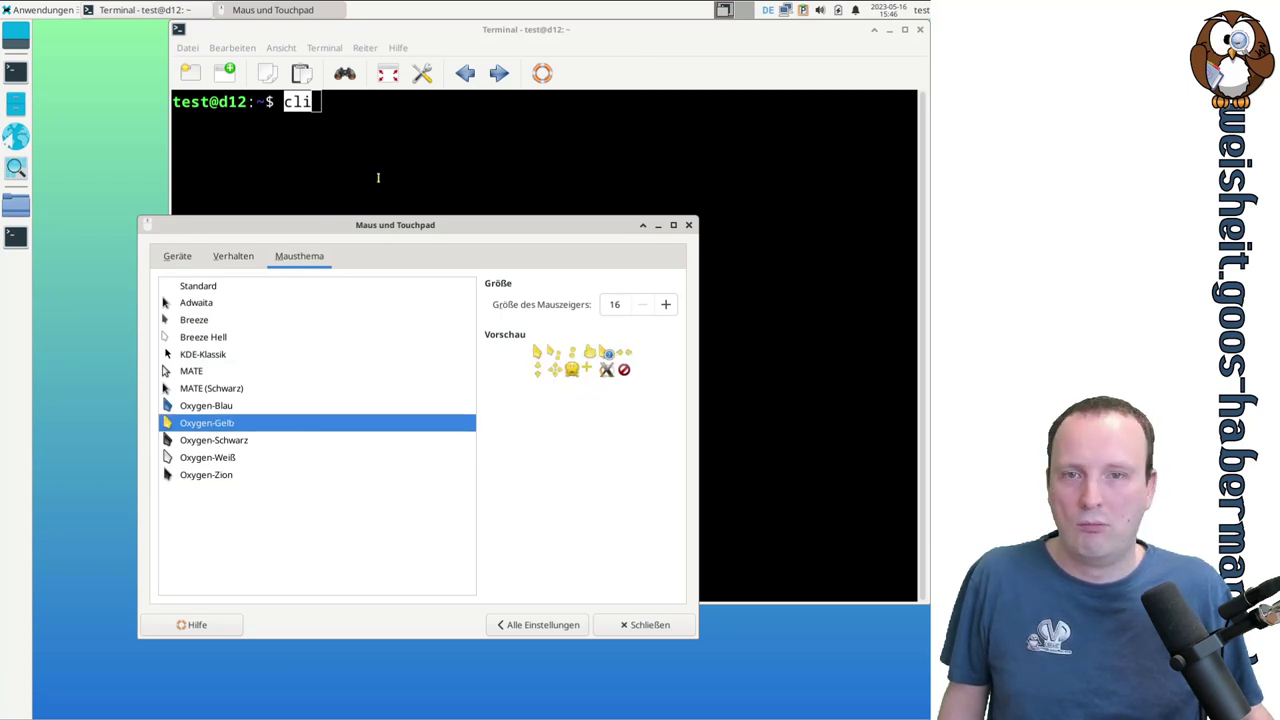
left_click(212, 286)
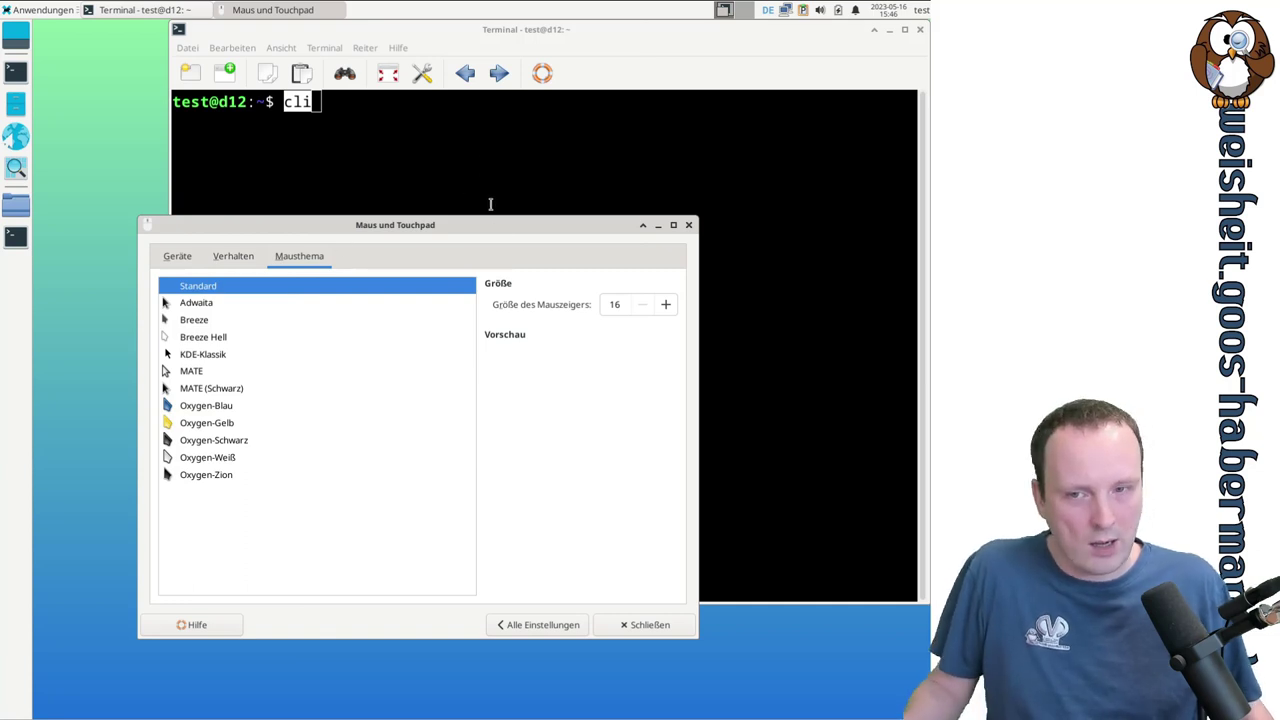
left_click(213, 406)
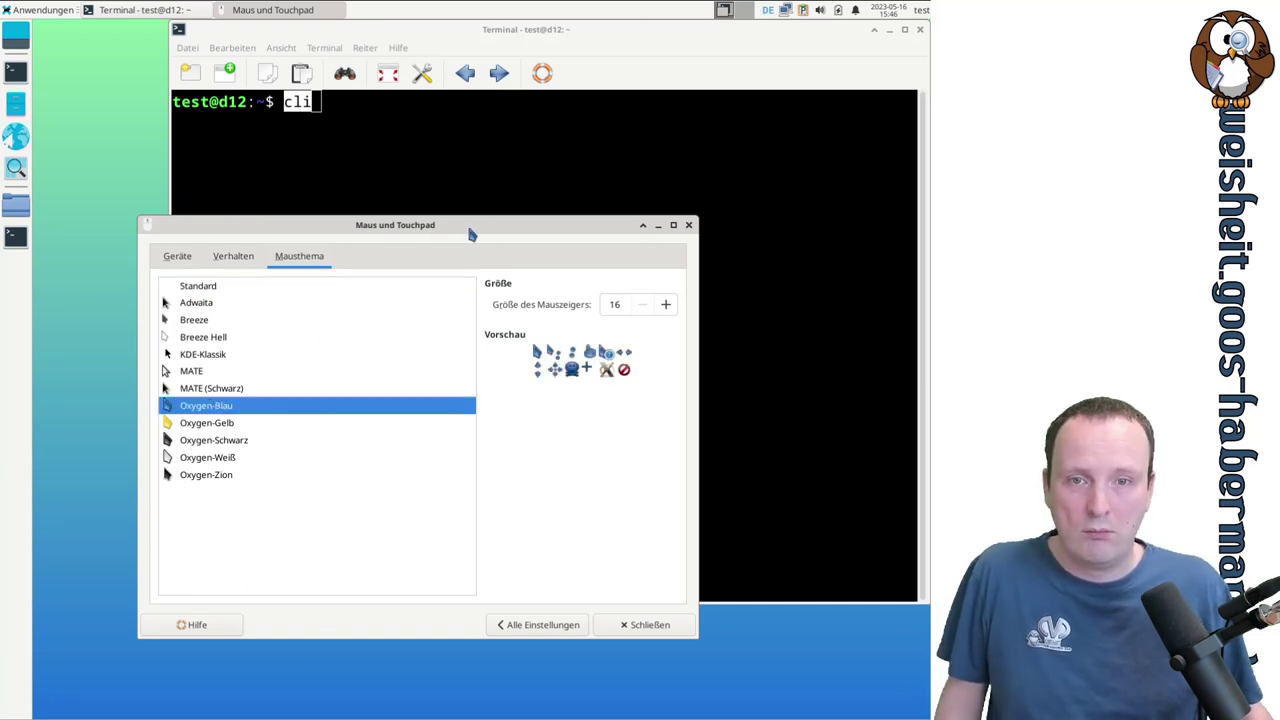
left_click(212, 287)
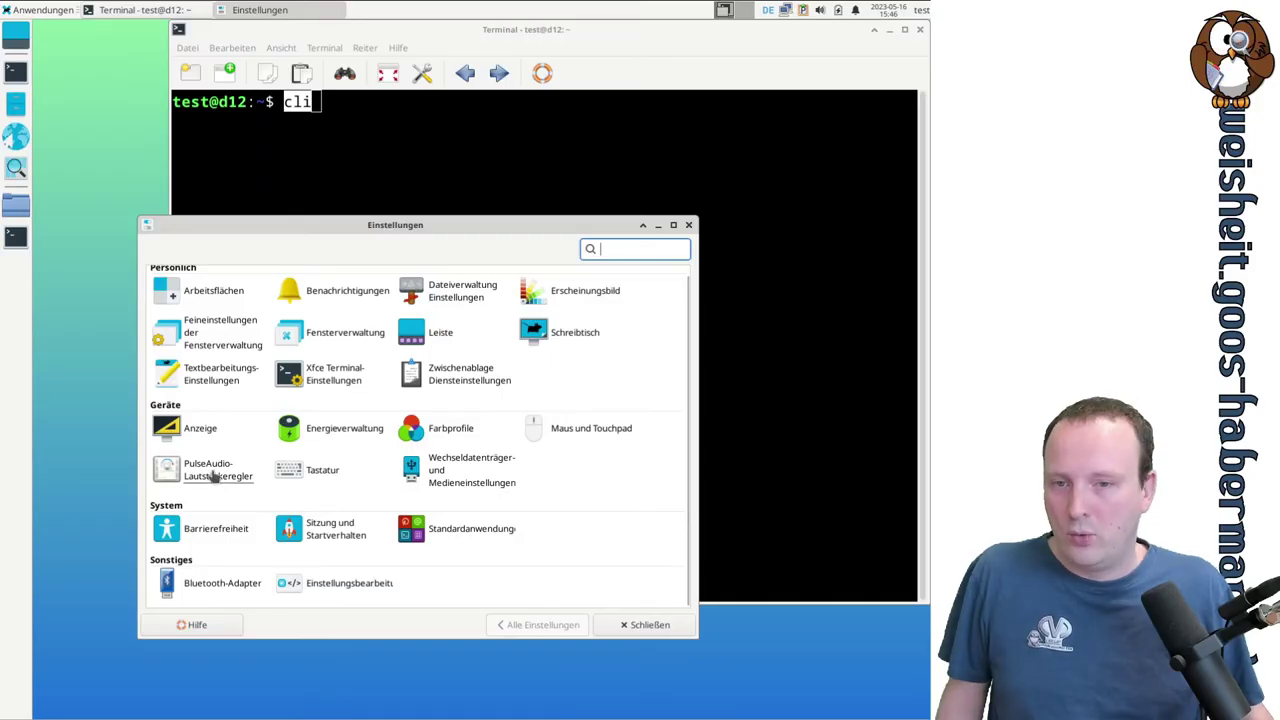
- Open PulseAudio-Lautstärkeregler, enlarge its window and examine the input devices, output devices, playback and recording sections
left_click(210, 469)
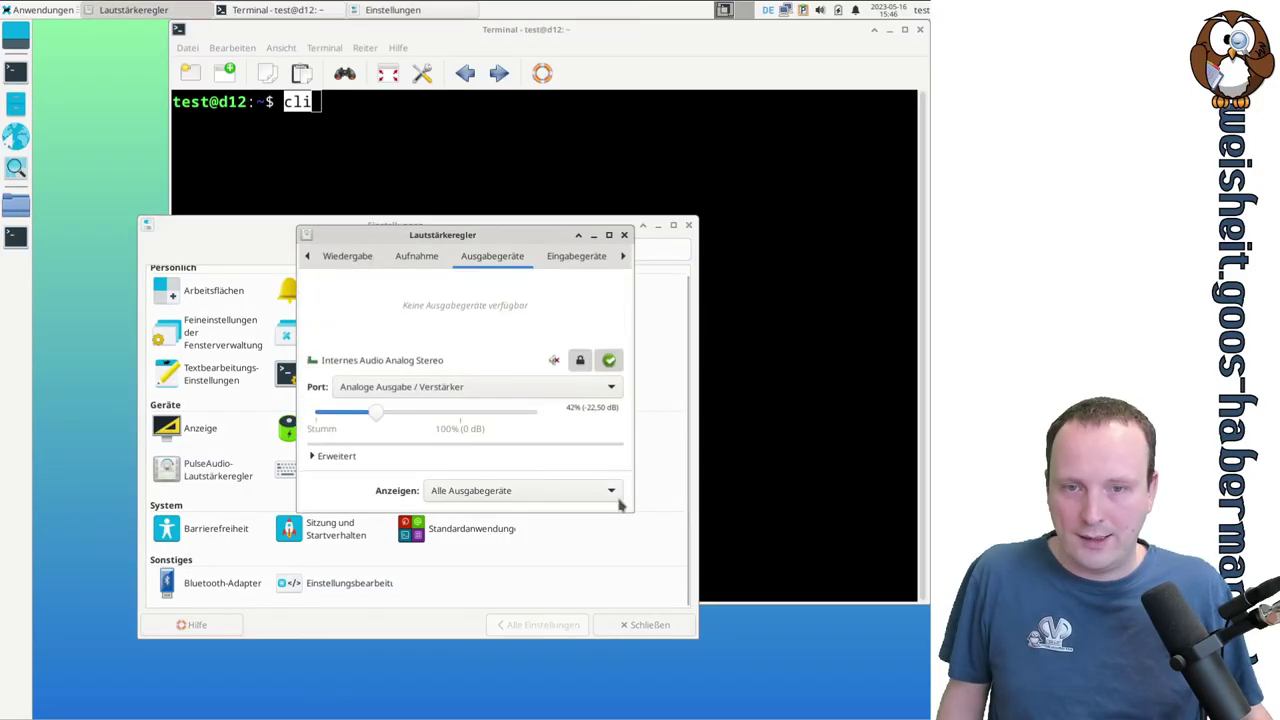
left_click_drag(630, 512, 846, 656)
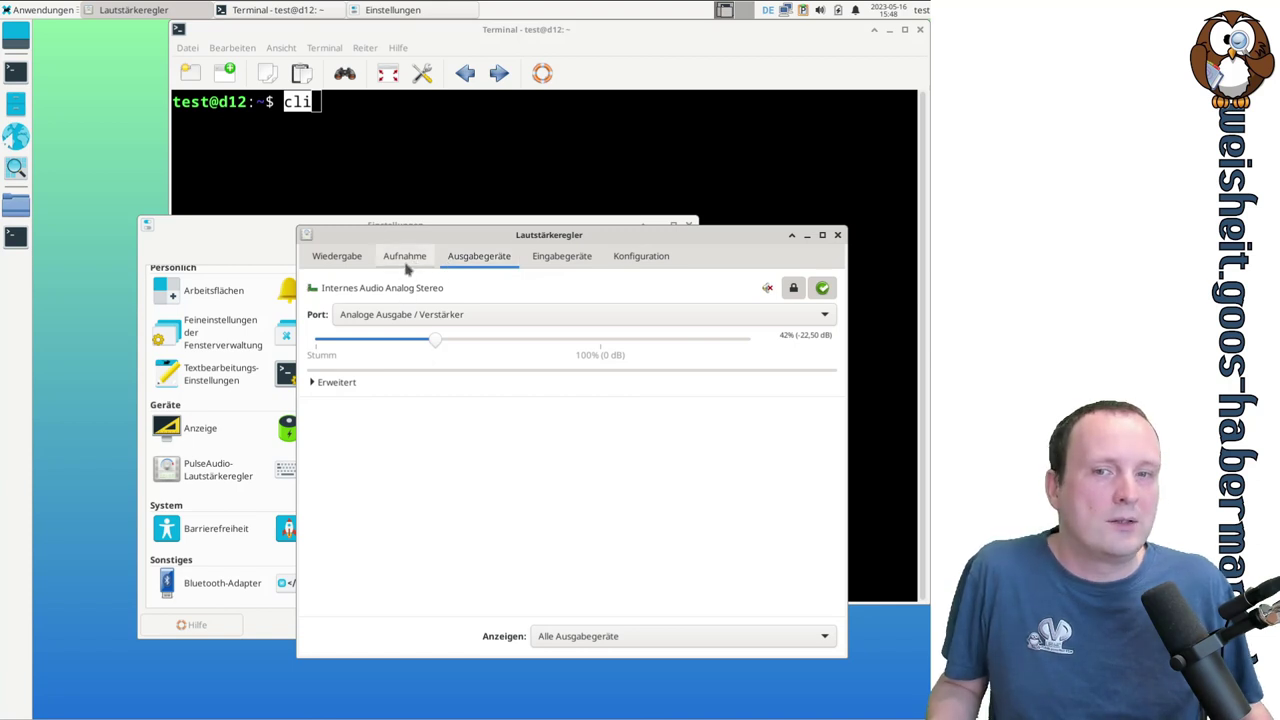
left_click(545, 262)
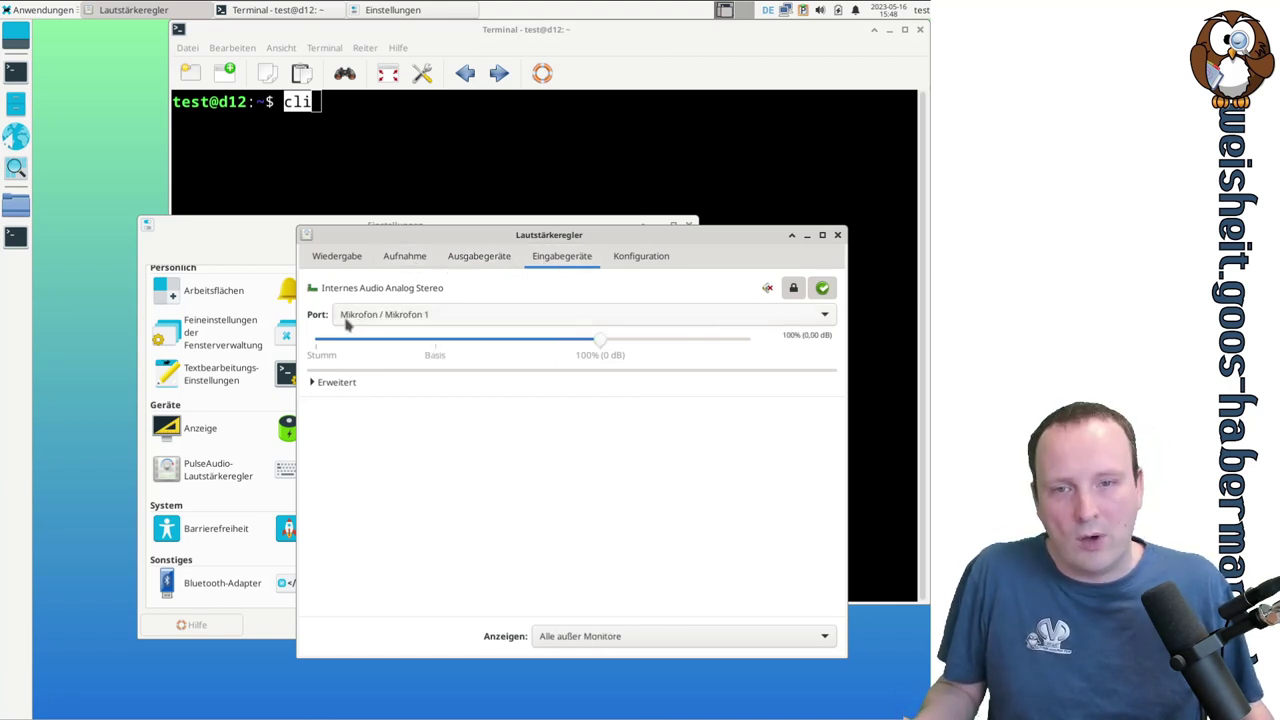
left_click(478, 258)
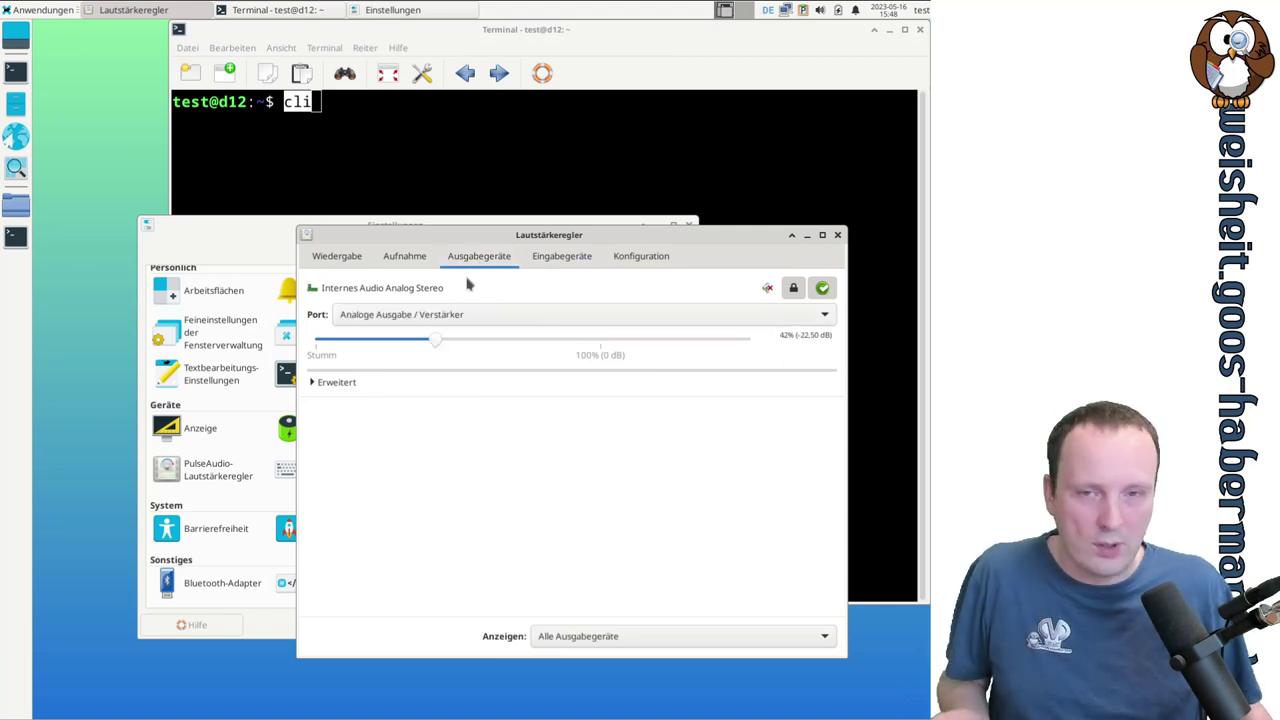
left_click(336, 258)
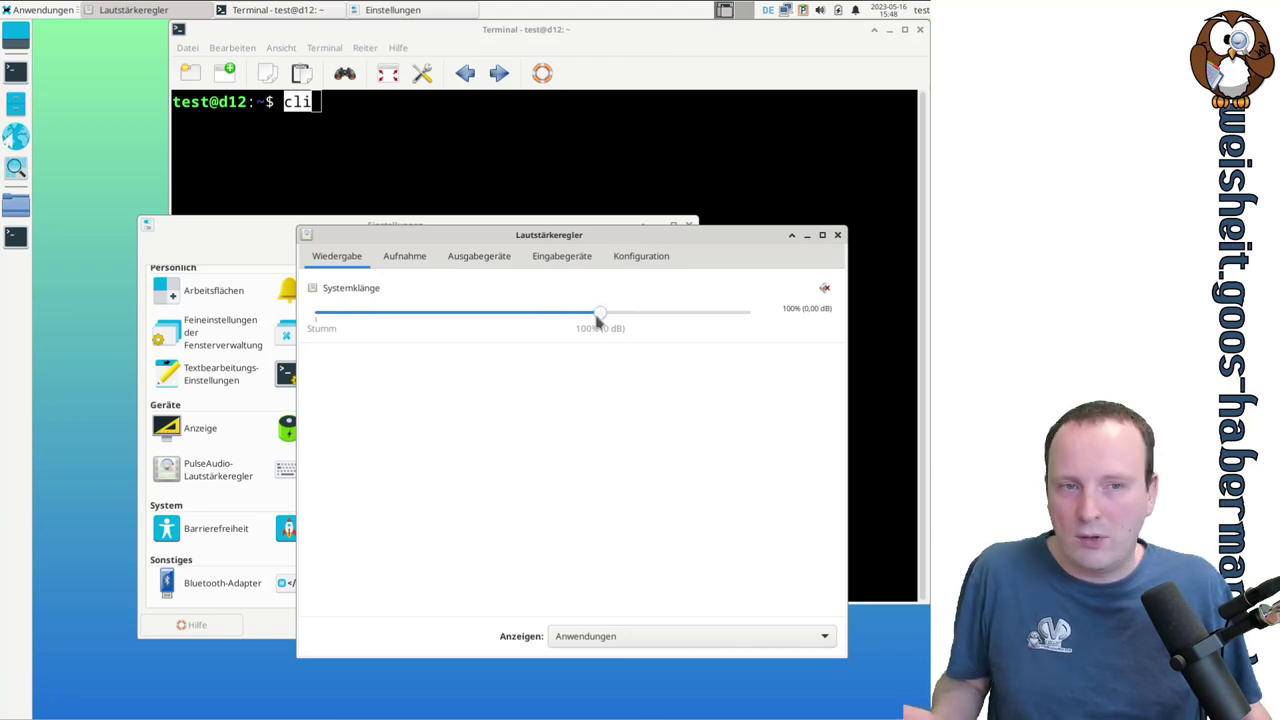
left_click(412, 260)
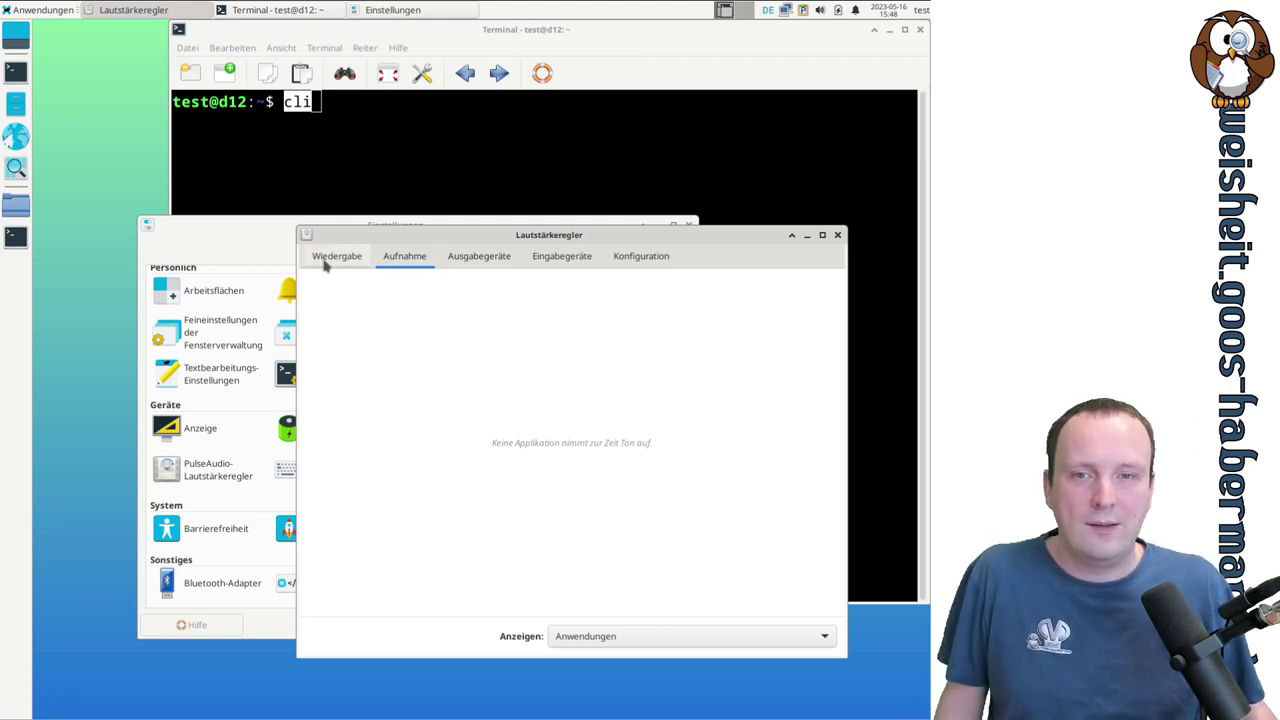
- Examine the profiles available for Internes Audio in the volume control's Konfiguration, keeping Analog Stereo Duplex
left_click(641, 256)
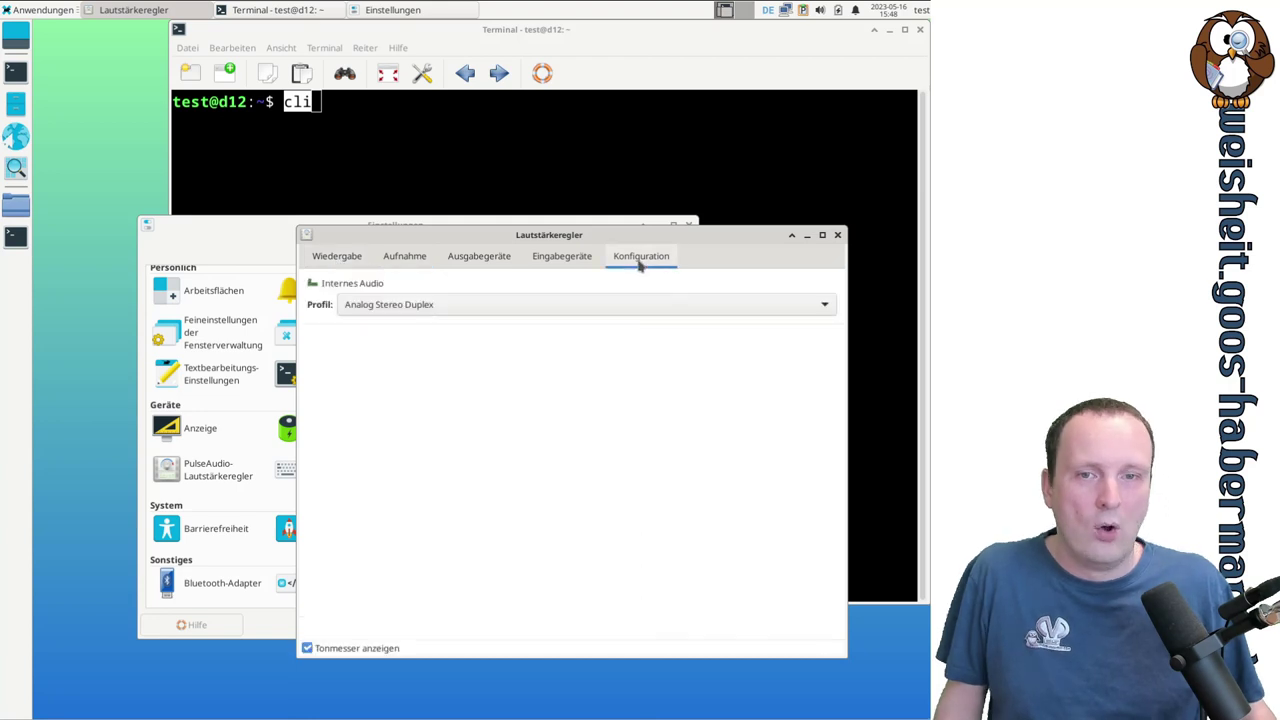
left_click(388, 310)
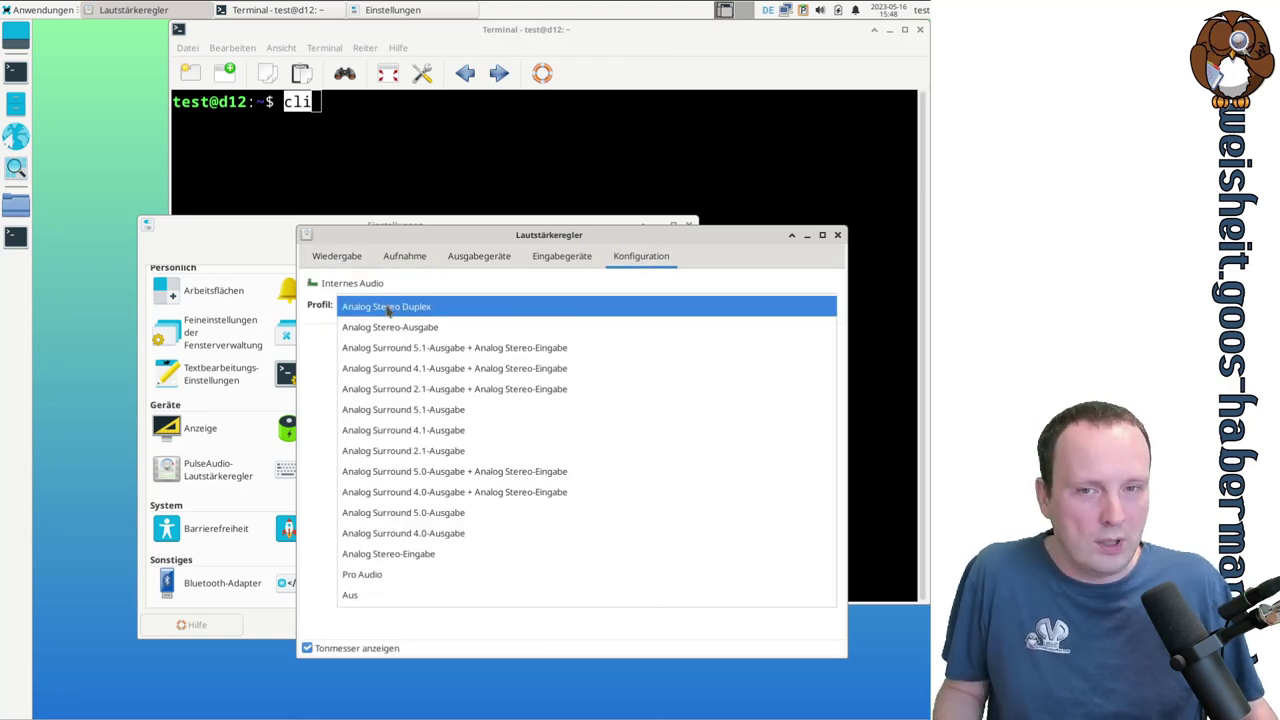
left_click(420, 306)
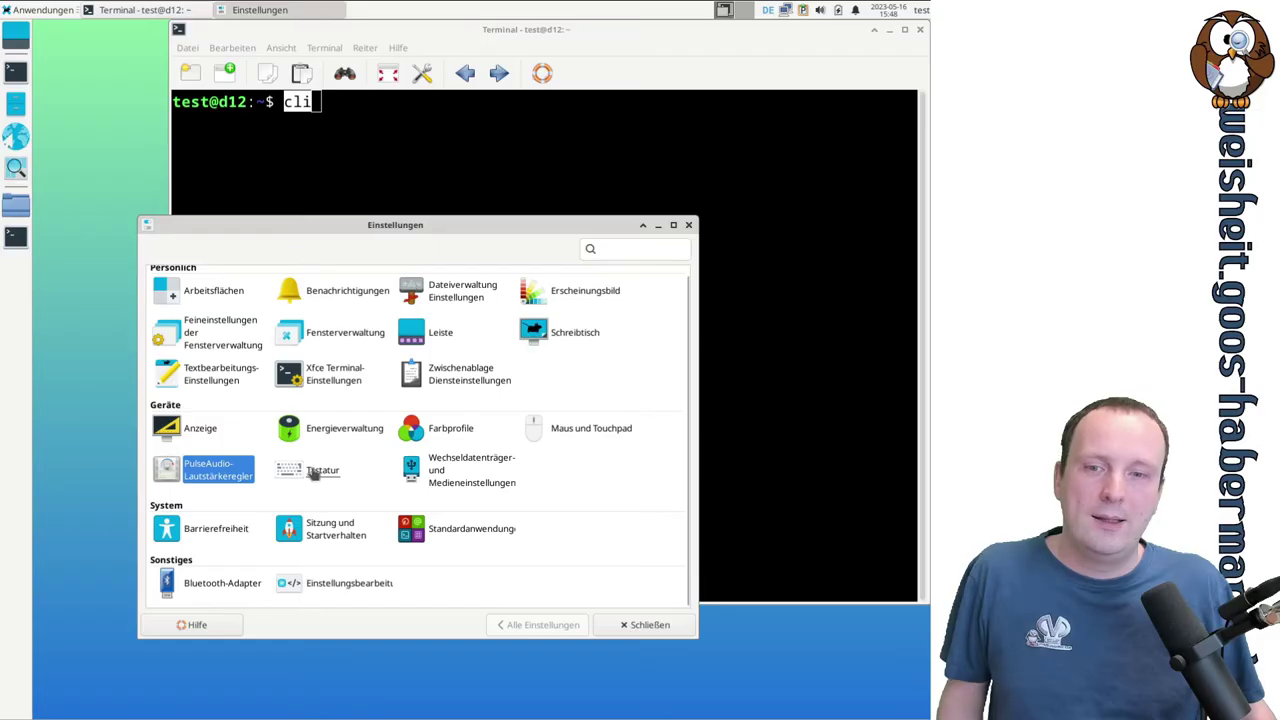
- Open the Tastatur settings, test key repetition with a long run of v in the terminal, and return to Tastatur
left_click(300, 466)
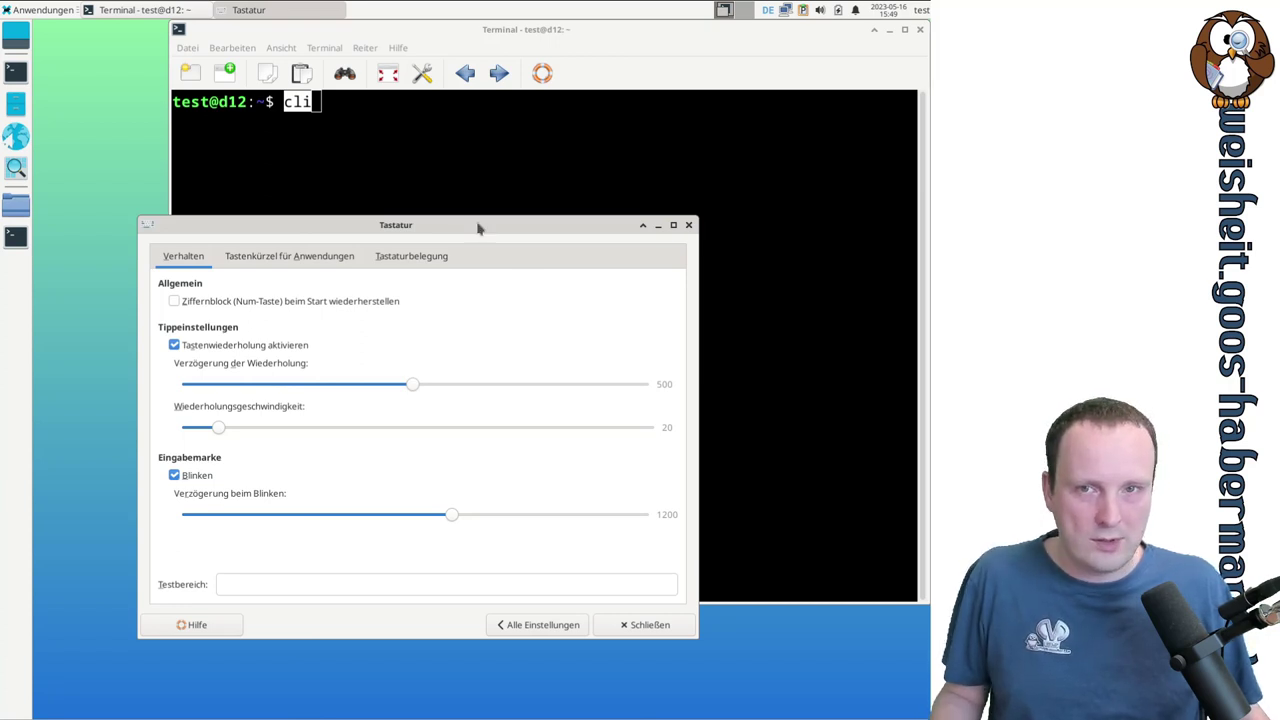
left_click(519, 151)
type("clivvvvvvvvvvvvvvvvvvvvvvvvvvvvvvvv")
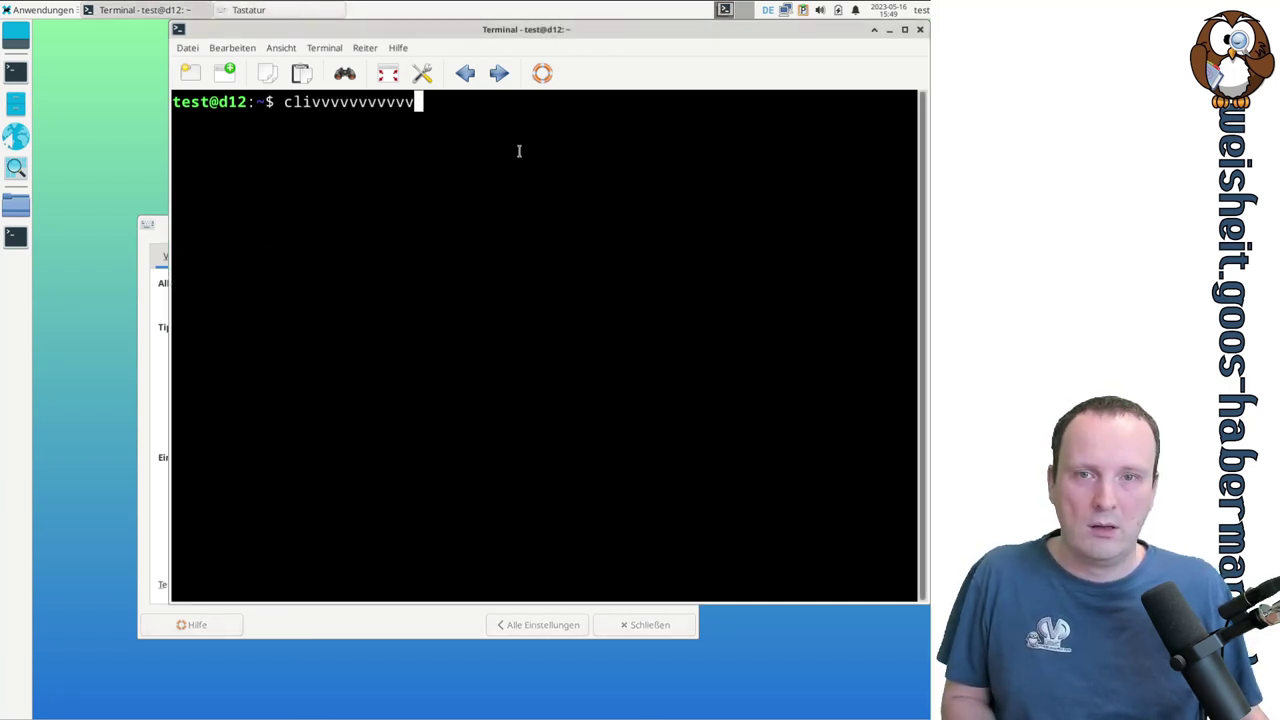
type("vvvvvvvvvvvvvvvvvvvvvvvvvvvvvvvvvvvvvvvvvvvvvv")
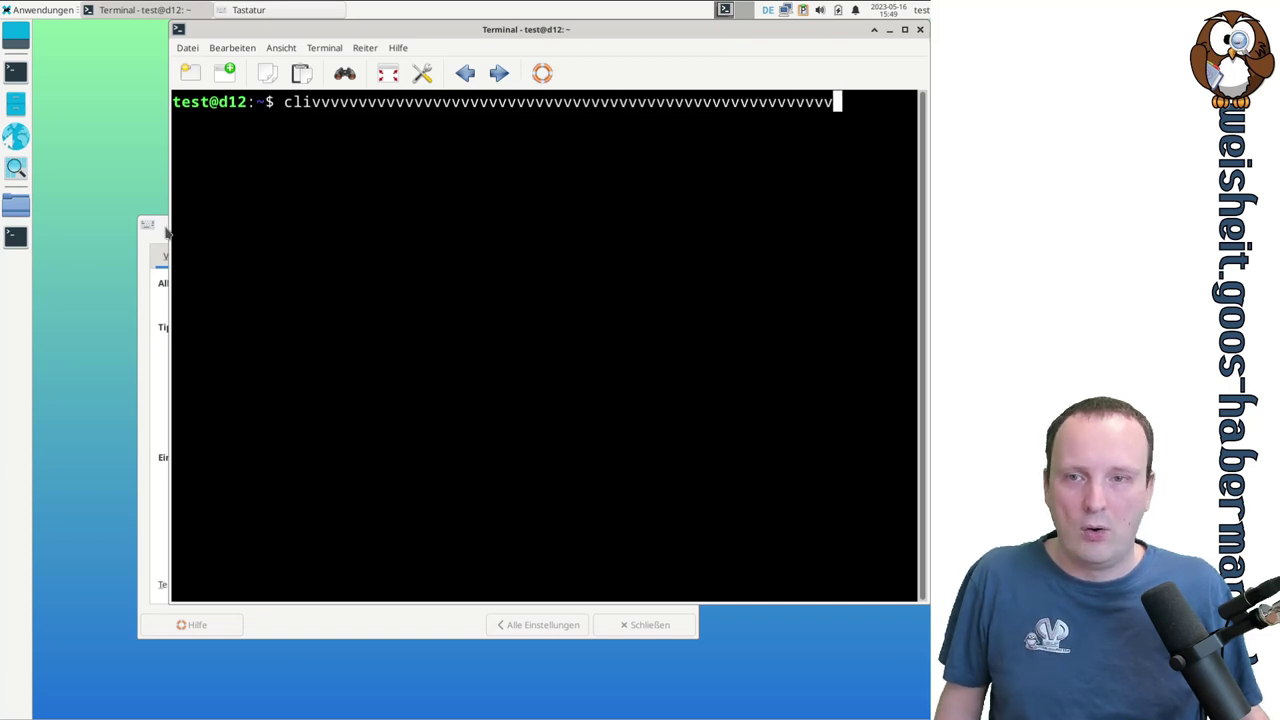
left_click(166, 229)
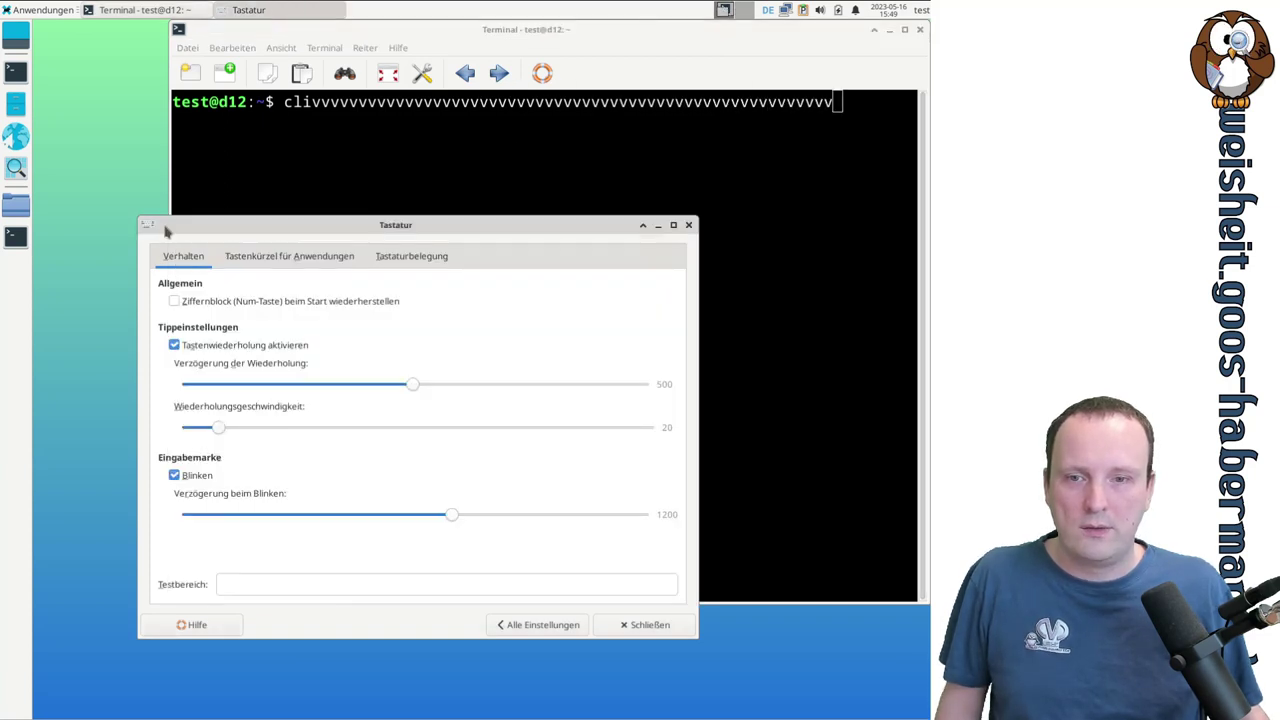
- Set Wiederholungsgeschwindigkeit to 250, test it with repeated v characters in the terminal, and set it back to 20
left_click_drag(220, 428, 652, 428)
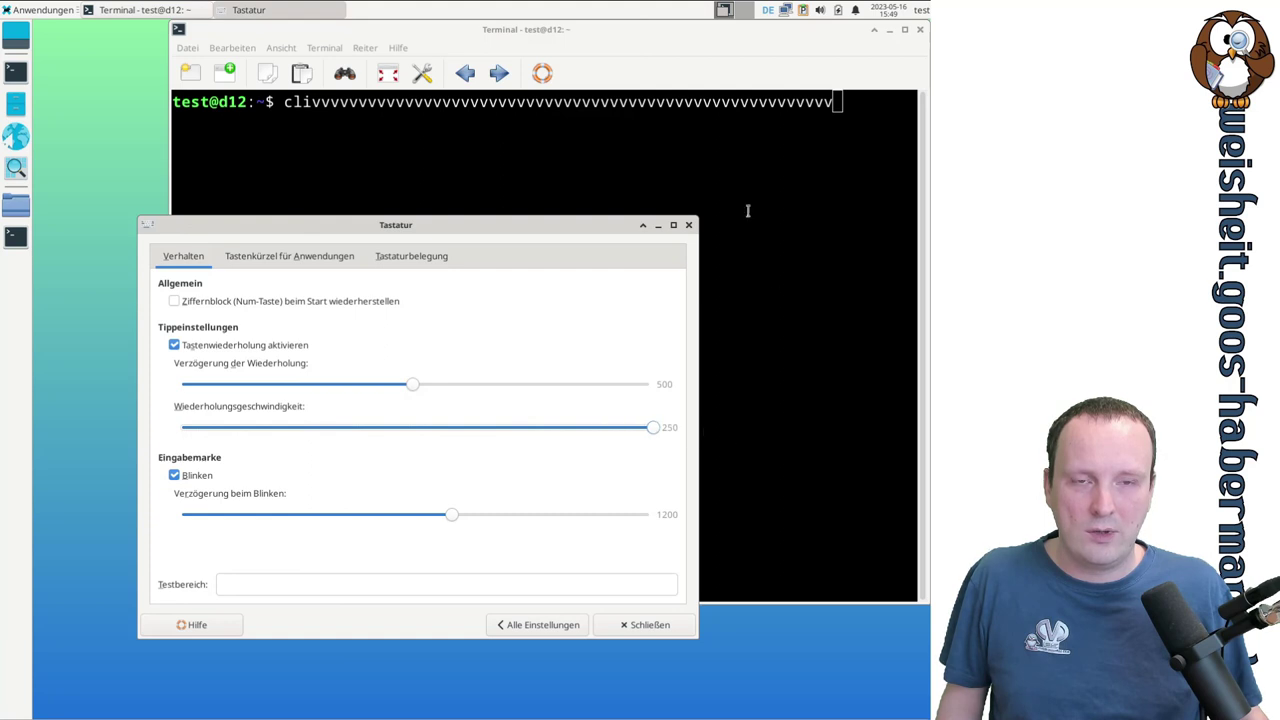
left_click(697, 180)
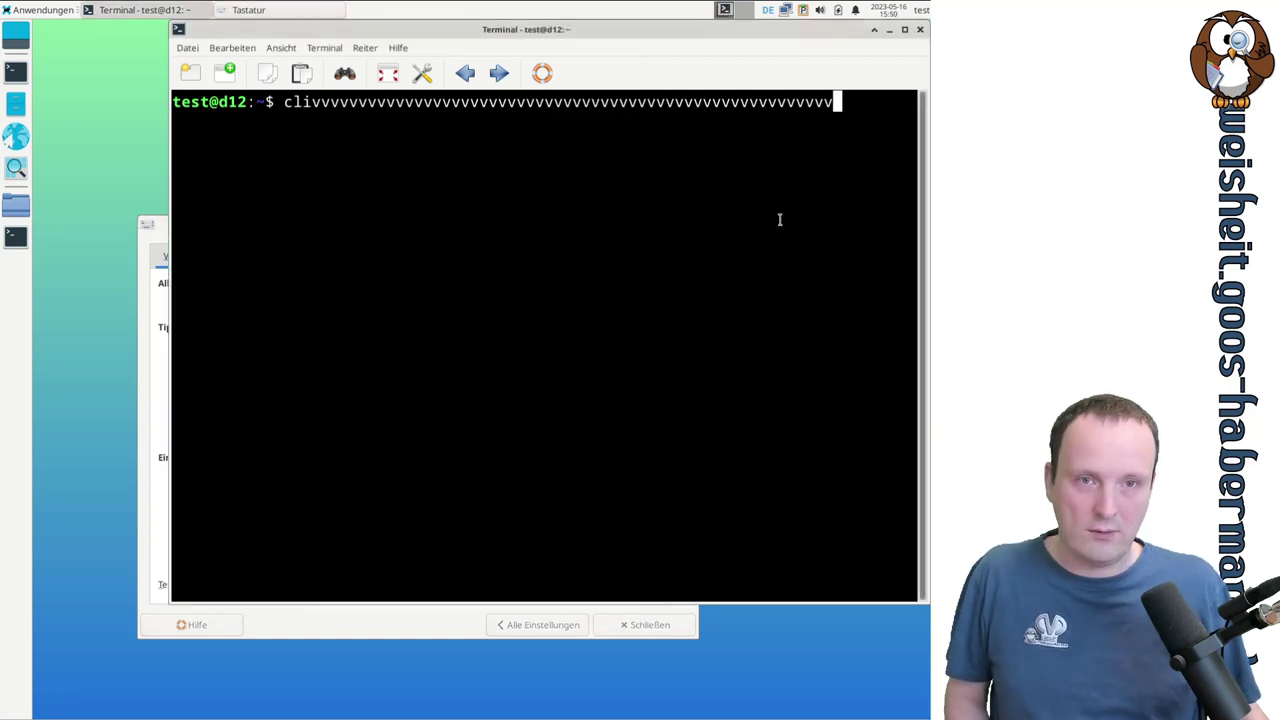
type("vvvvvvvvvvvvvvvvvvvvvvvvvvvvvvvvvvvvvvvvvvvvvvvvvvvvvvvvvvvvvvvvvvvvvvvvvvvvvvvvvvvvvvvvvvvvvvvvvvvvvvvvvvvvvvvvvvvvvvvvvvvvvvvvvvvvvvvvvvvvvvvvvvvvvvvvvvvvvvvvvvvvvvvvvvvvvvvvvvvvvvvvvvvvvvvvvvvvvvvvvvvvvvvvvvvvvvvvvvvvvvvvvvvvvvvvvvvvvvvvvvvvvvvvvvvvvvvvvvvvvvvvvvvvvvvvvvvvvvvvvvvvvvvvvvvvv")
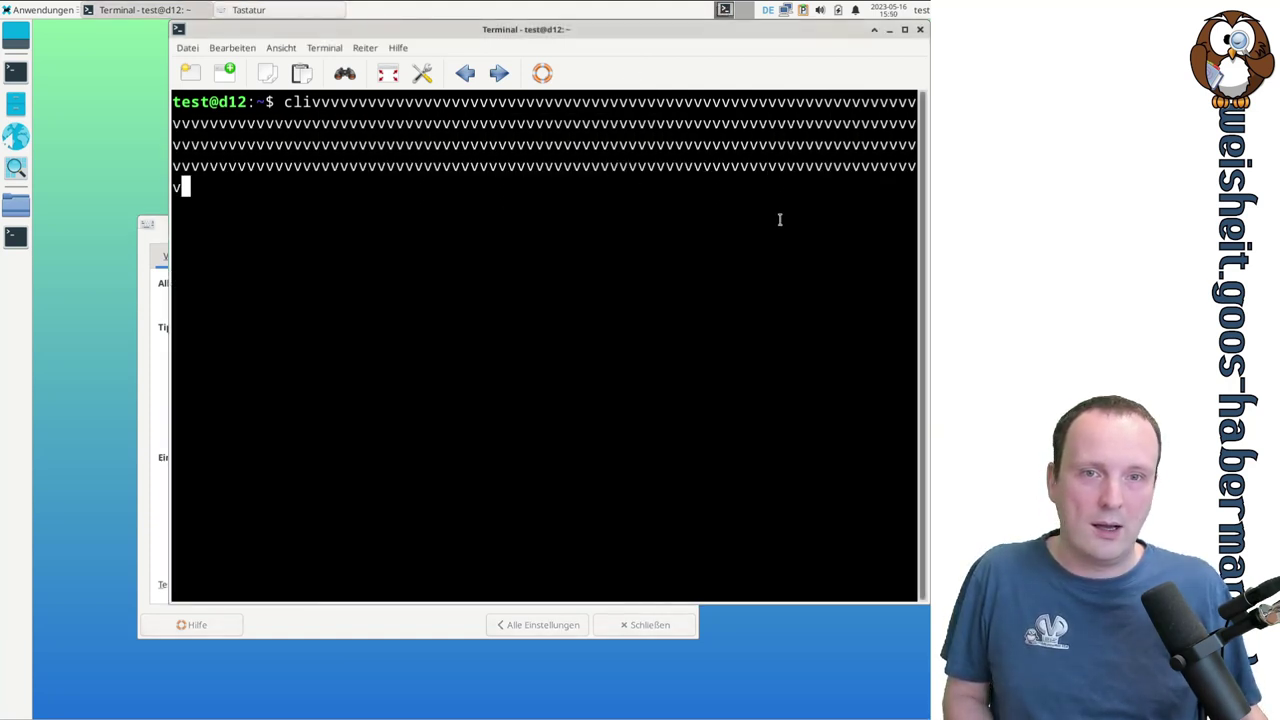
type("vvvvvvvvvvvvvvvvvvvvvvvvvvvvvvvvvvvvvvvvvvvvvvvvvvvvvvvvvvvvvvvvvvvvvvvvvvvvvvvvvvvvvvvvvvvvvvvvvvvvvvvvvvvvvvvvvvvvvvvvvvvvvvvvvvvvvvvvvvvvvvvvvvvvvvvvvvvvvvvvvvvvvvvvvvvvvvvvvvvvvvvvvvvvvvvvvvvvvvvvvvvvvvvvvvvvvvvvvvvvvvvvvvvvvvvvvvvvvvvvvvvvvvvvvvvvvvvvvvvvvvvvvvvvvvvvvvvvvvvvvvvvvvvvvvvvvvvvvvvvvvvvvvvvvvvvvvvvvvvvvvvv")
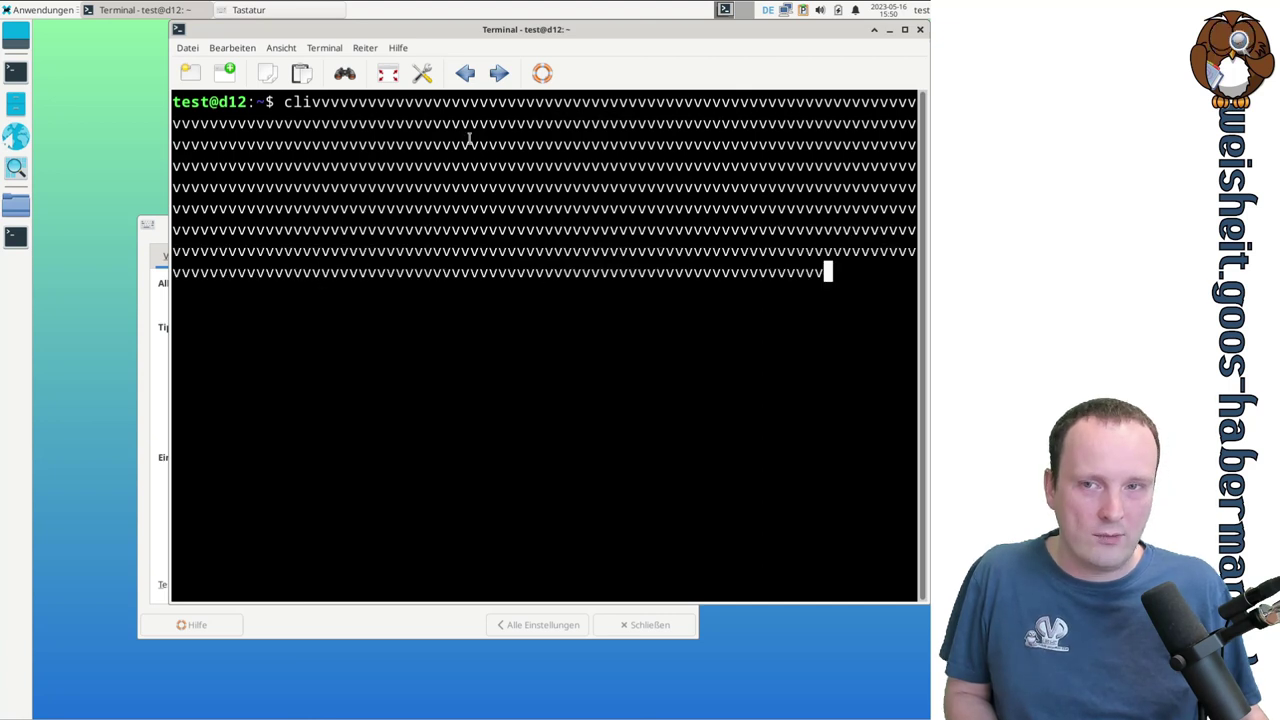
type("vvvvvvvvvvvvvvvvvvvvvvvvvvvvvvvvvvvvvvvvvvvvvvvvvvvvvvvvvvvvvvvvvvvvvvvvvvvvvvvvvvvvvvvvvvvvvvvvvvvvvvvvvvvvvvvvvvvvvvvvvvvvvvvvvv")
left_click(165, 226)
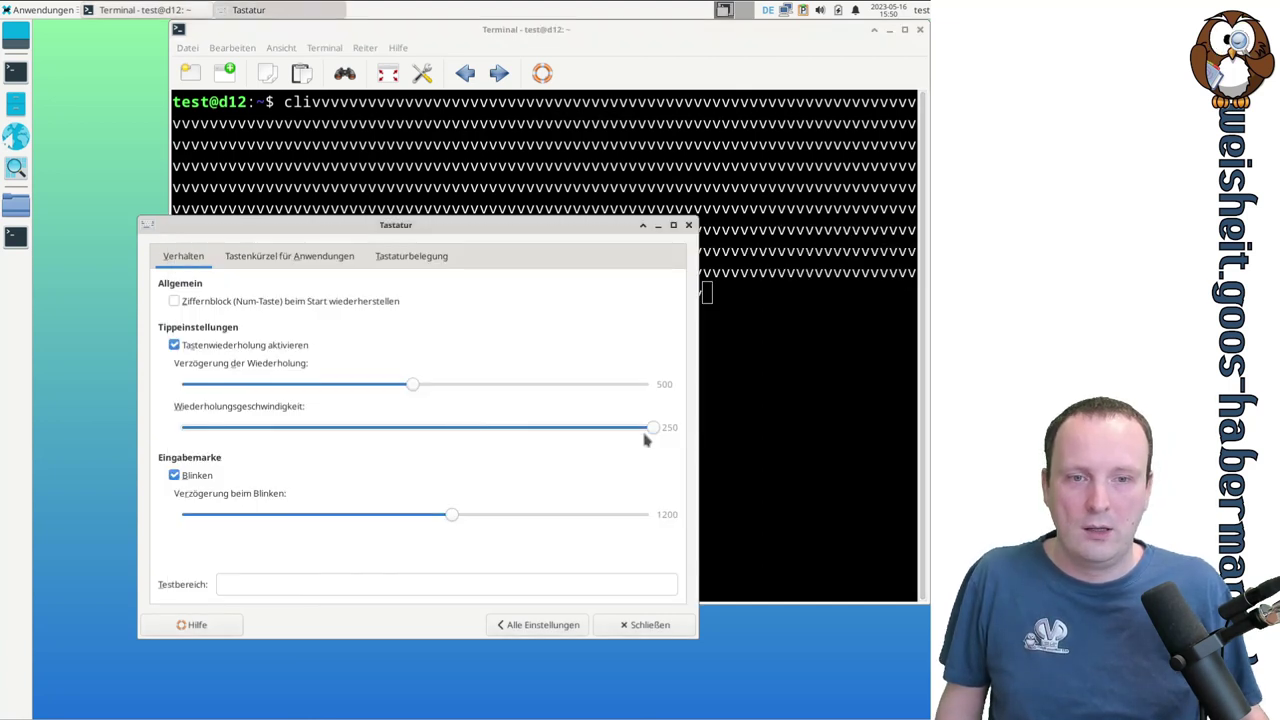
left_click_drag(652, 427, 218, 430)
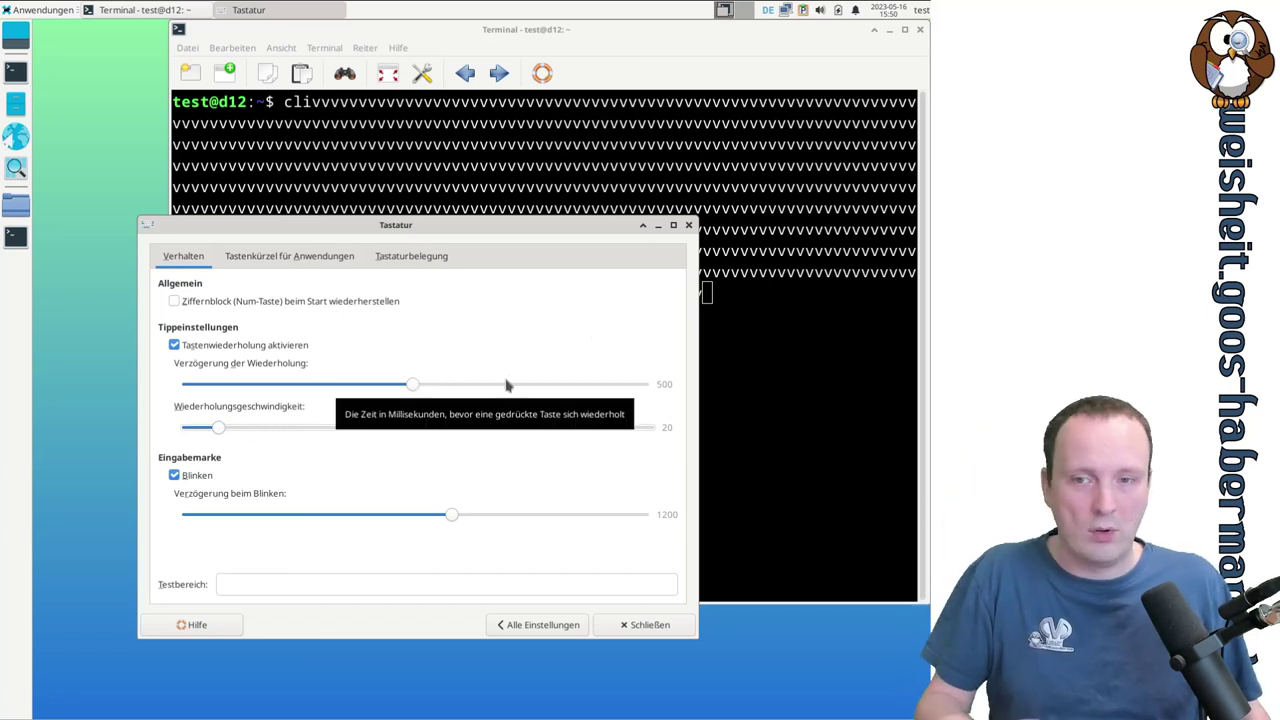
- Turn off Blinken for the Eingabemarke, check the terminal cursor, turn Blinken on again and recheck the cursor
left_click(175, 476)
left_click(795, 377)
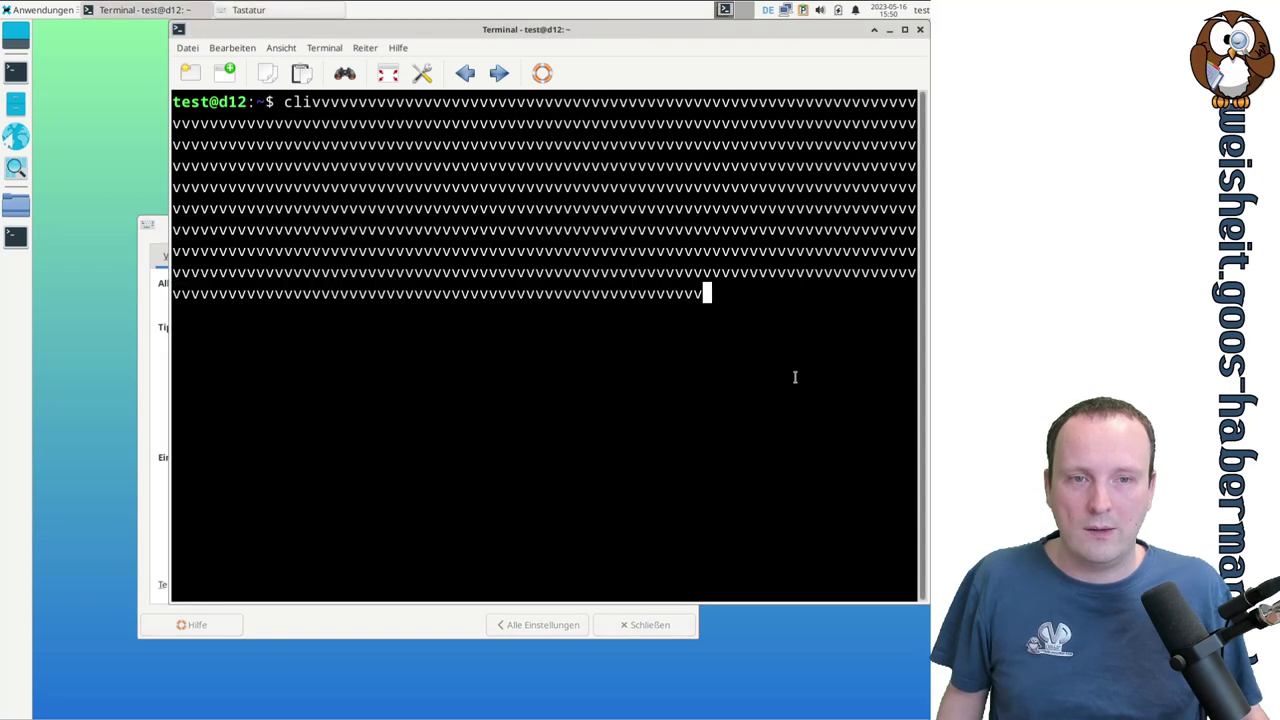
left_click(357, 632)
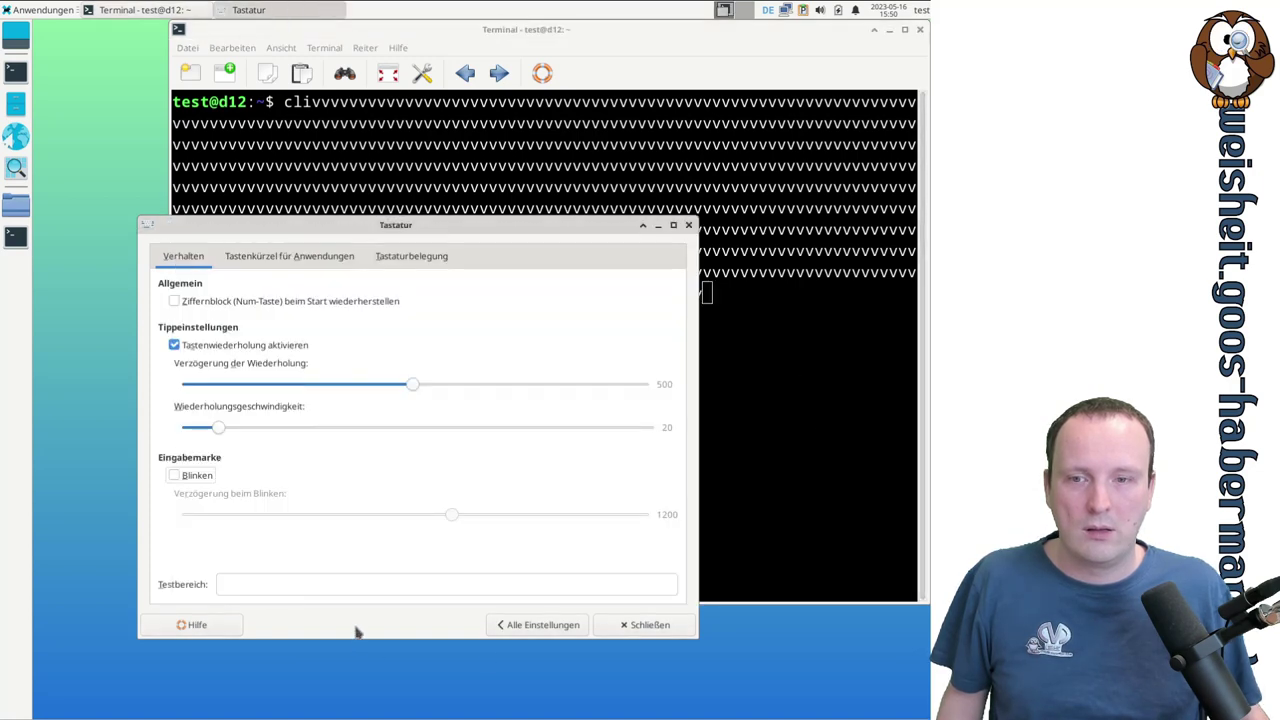
left_click(180, 476)
left_click(753, 396)
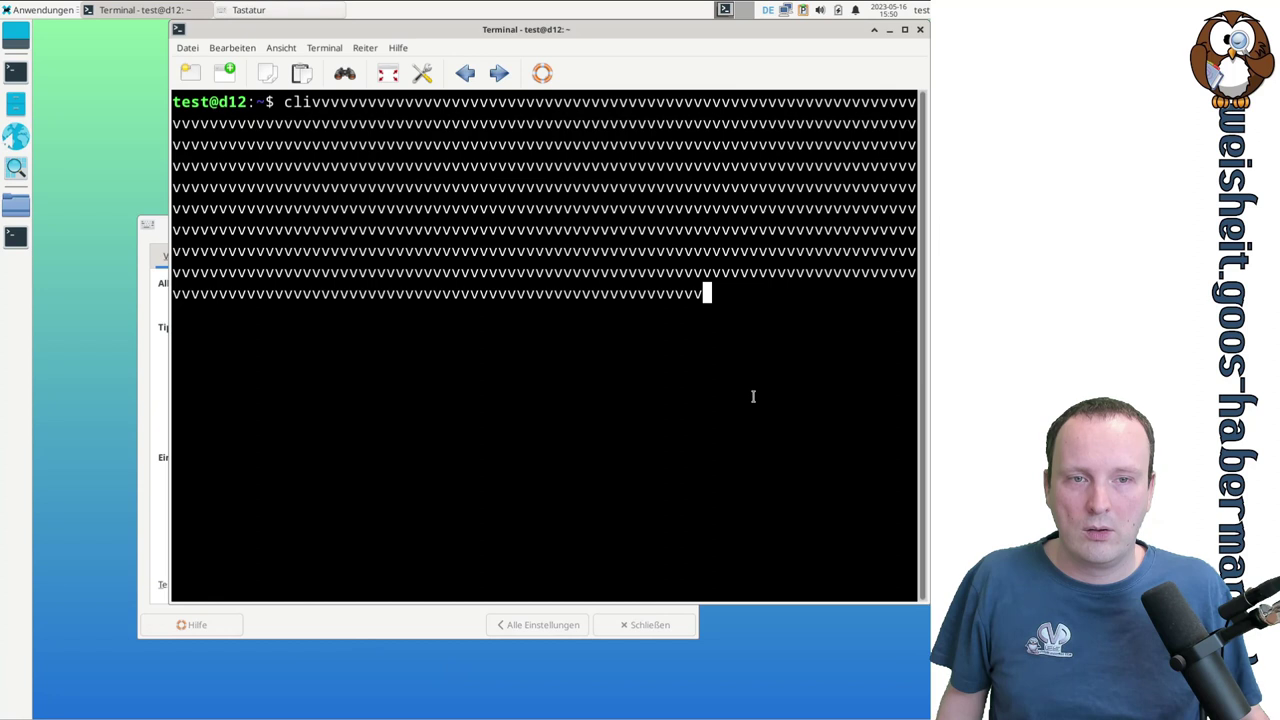
left_click(423, 626)
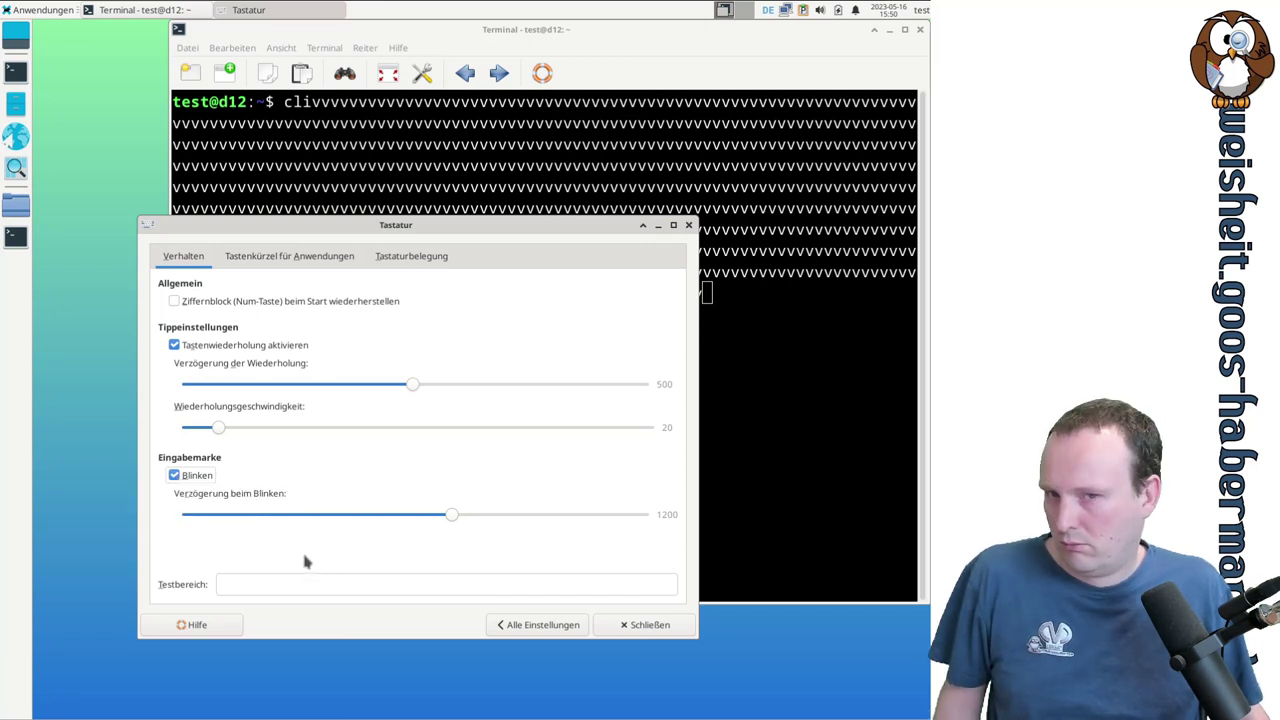
left_click(764, 416)
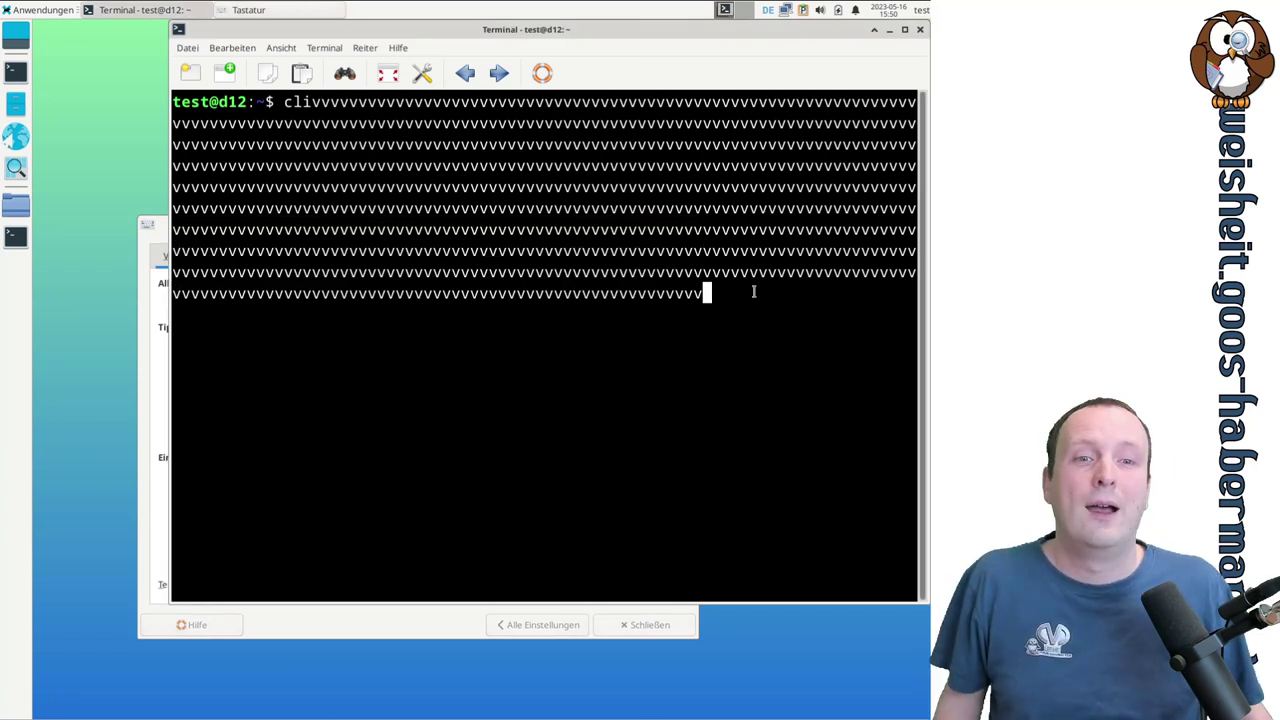
left_click(168, 230)
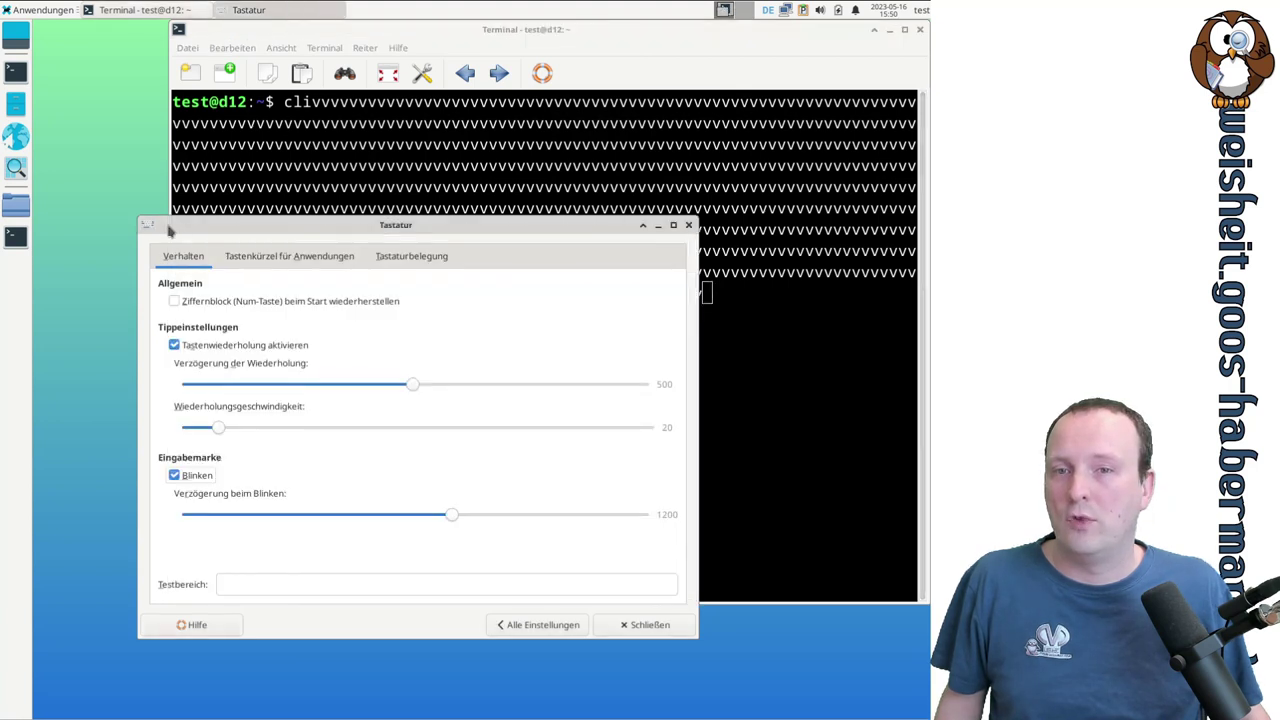
- Look through the list of commands and their shortcuts under Tastenkürzel für Anwendungen
left_click(322, 256)
scroll(563, 379, "down", 3)
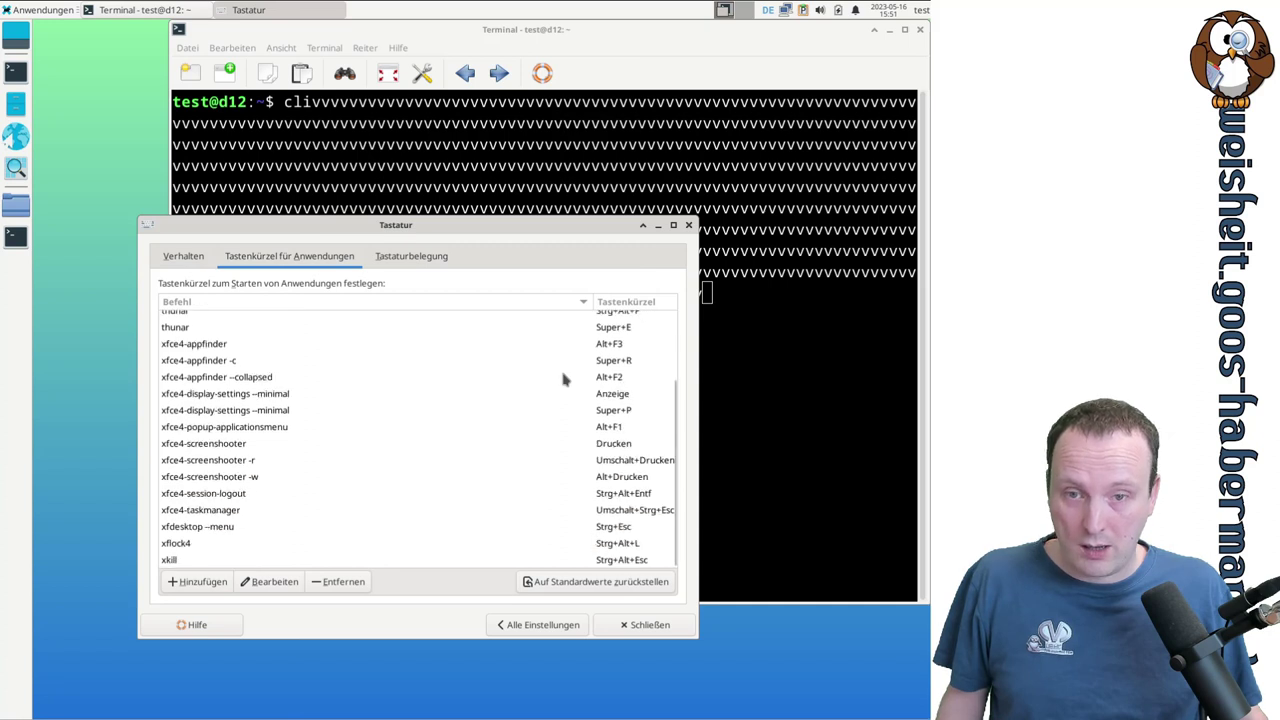
scroll(563, 379, "up", 3)
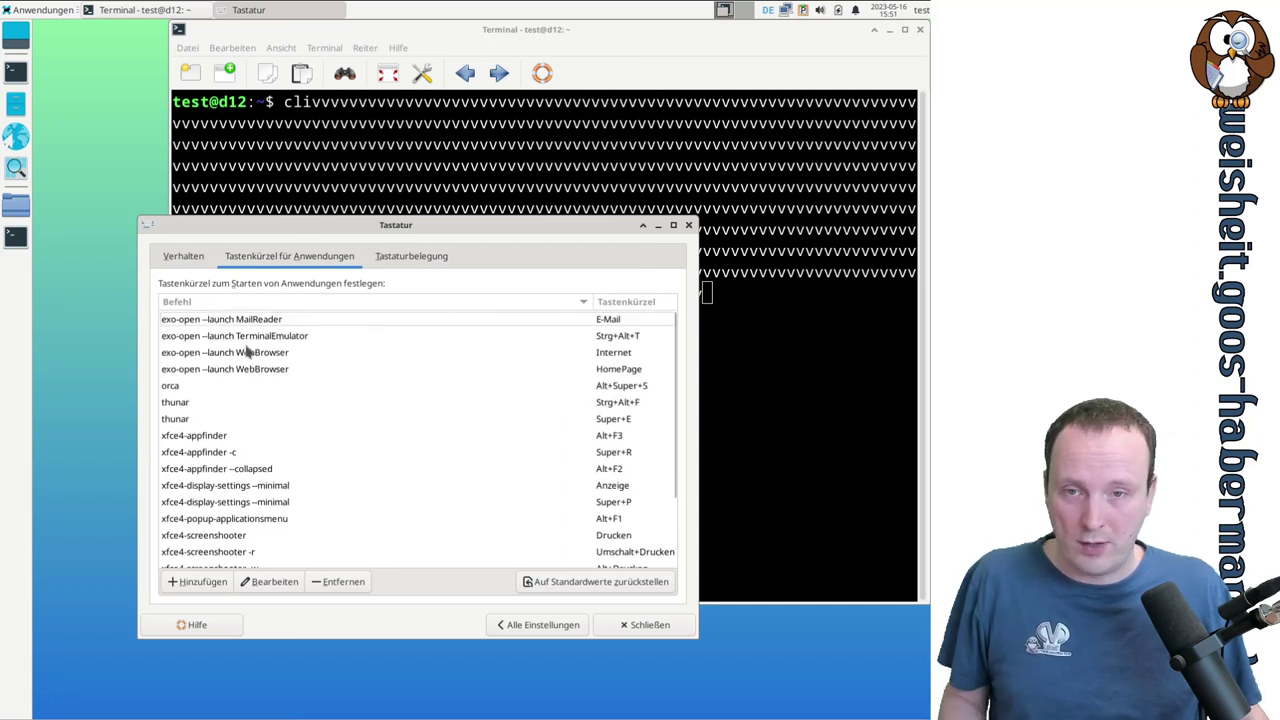
- Select the TerminalEmulator shortcut entry, open four additional tabs in the terminal, and close the terminal window with all its tabs
left_click(629, 338)
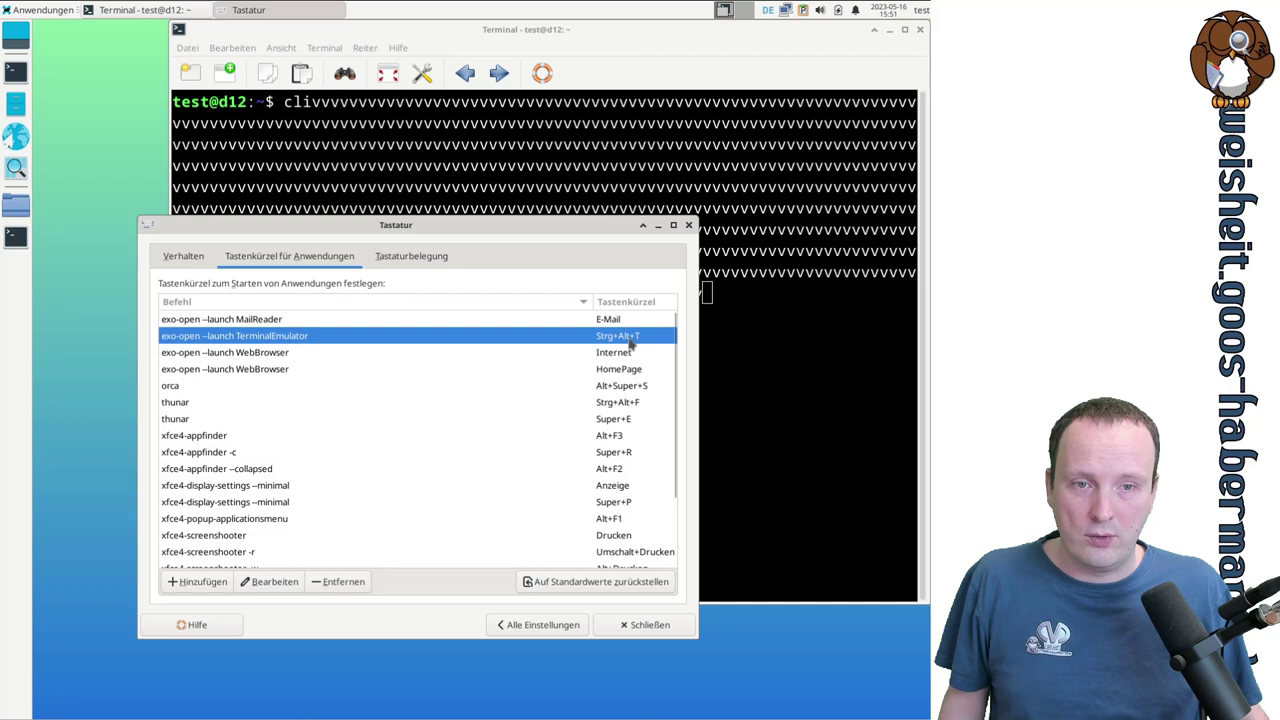
left_click(399, 185)
key("ctrl+shift+t")
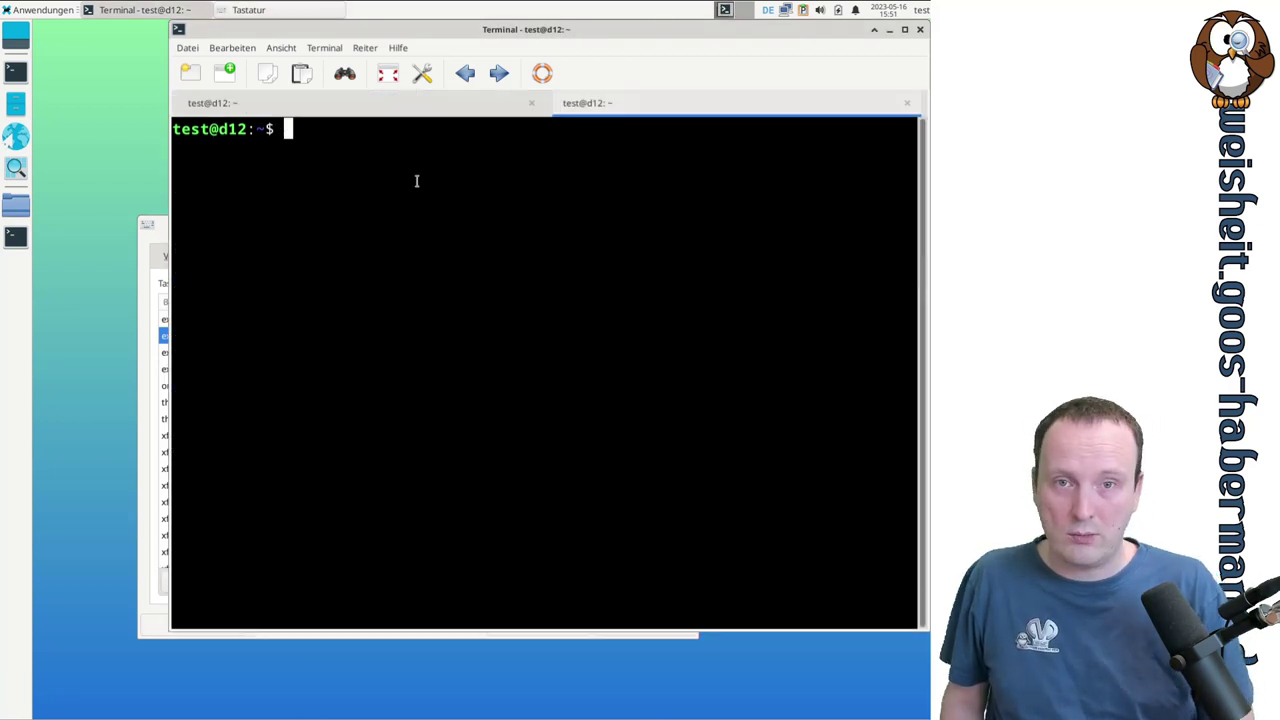
left_click_drag(545, 30, 492, 36)
key("ctrl+shift+t")
key("ctrl+shift+t")
key("ctrl+shift+t")
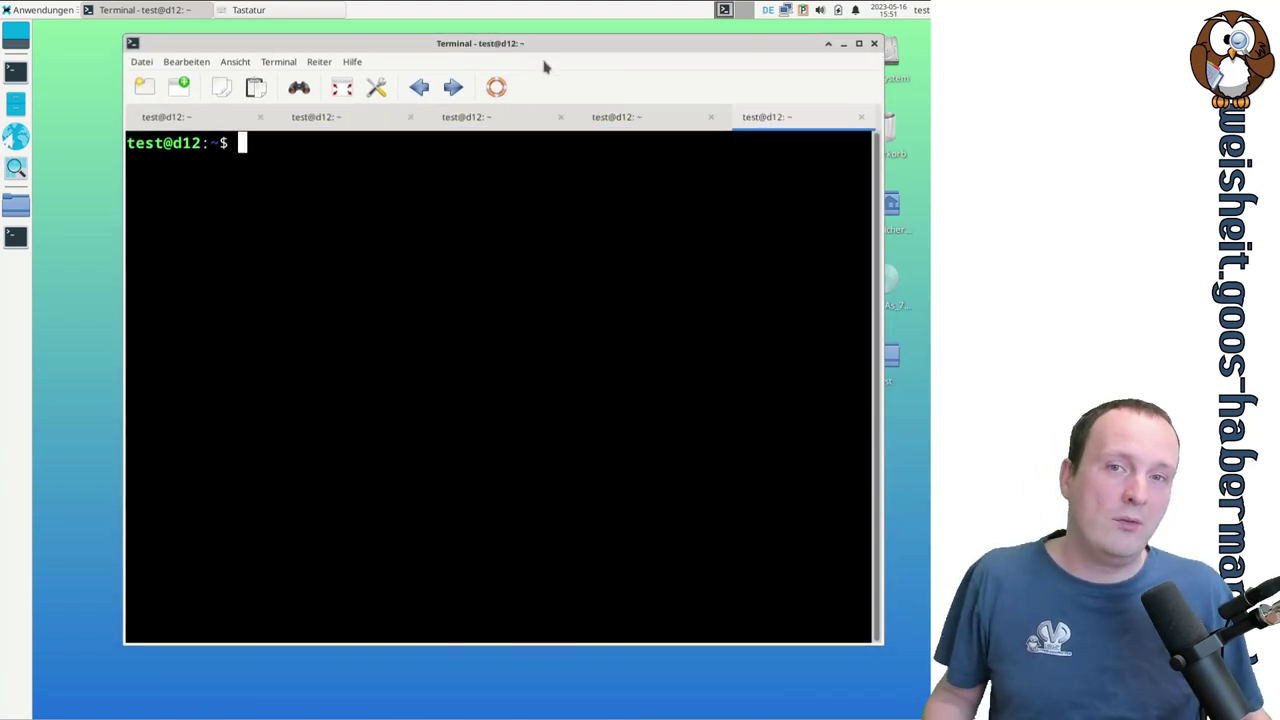
left_click(874, 43)
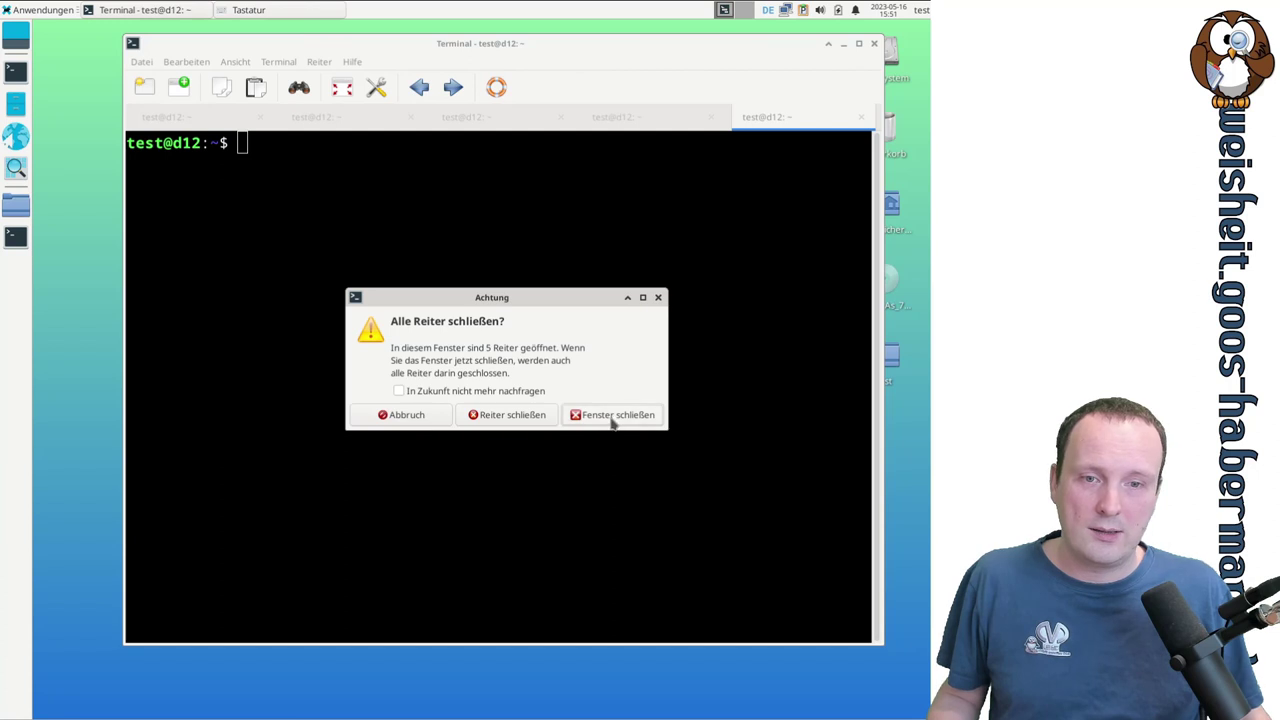
left_click(607, 414)
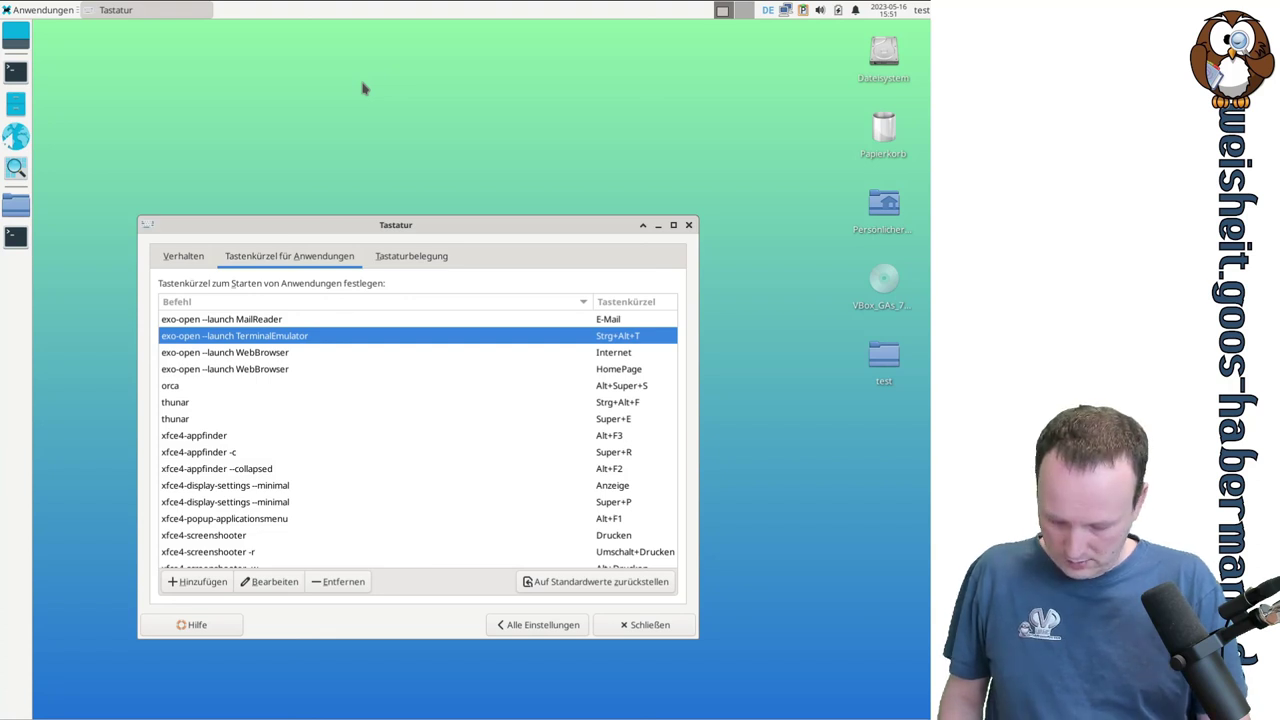
- Test the shortcut assigned to exo-open --launch TerminalEmulator, check the program information of the launched terminal, and close it
key("ctrl+alt+t")
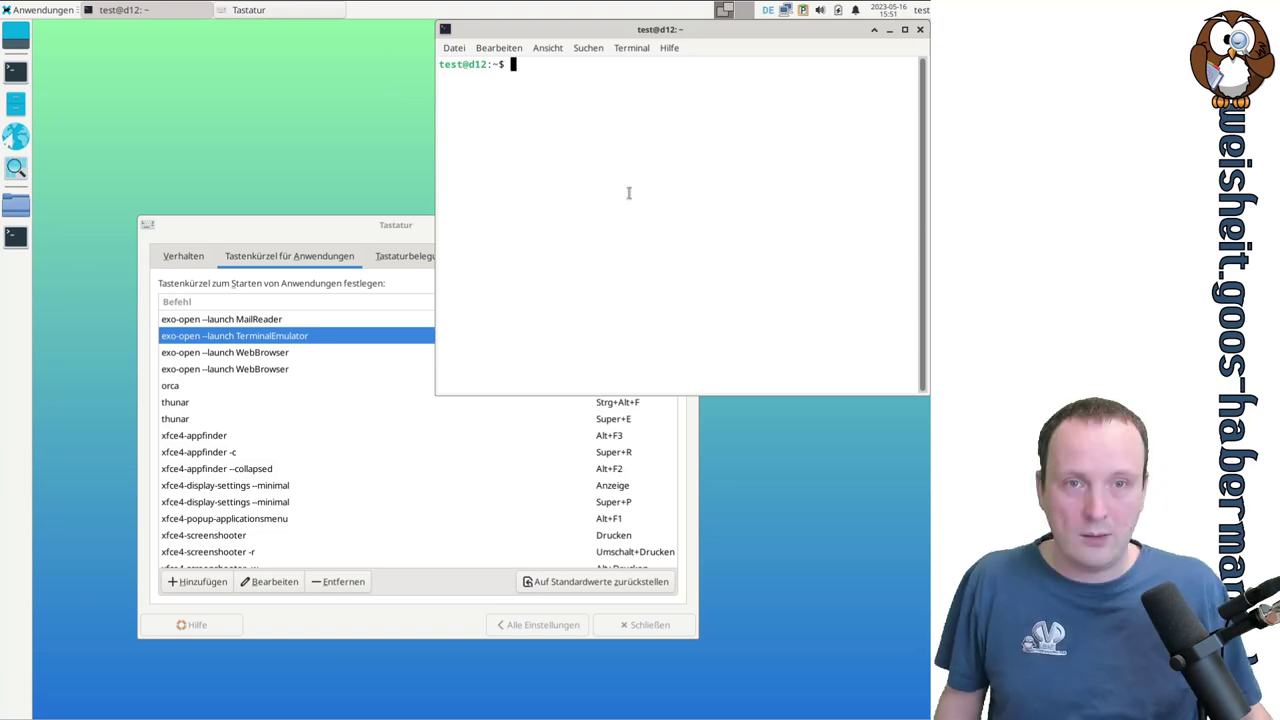
left_click(686, 56)
left_click(690, 85)
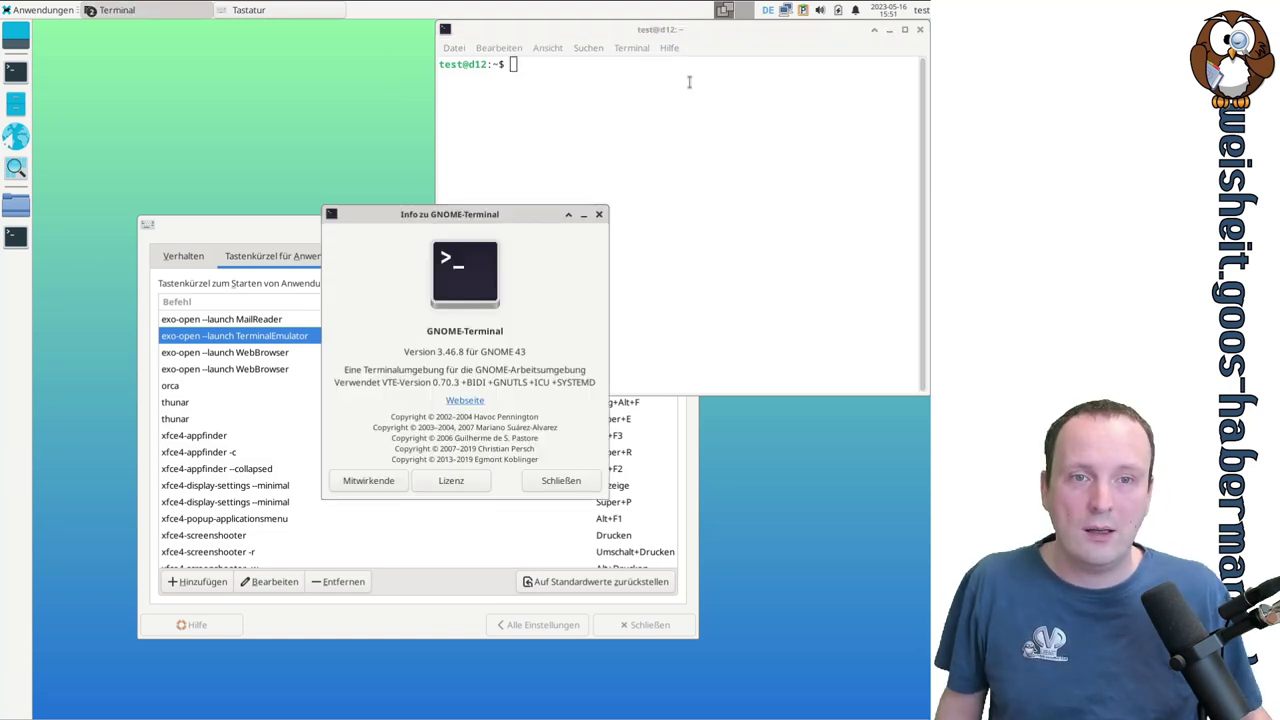
left_click(564, 479)
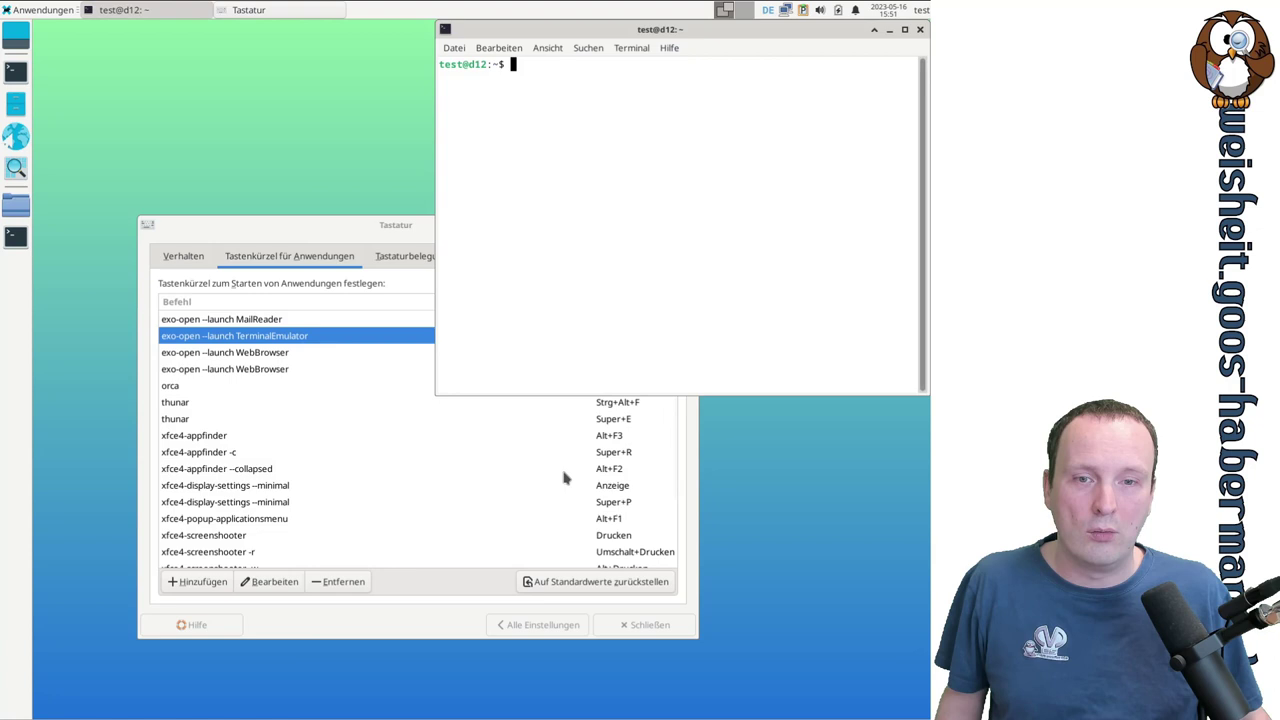
left_click(920, 29)
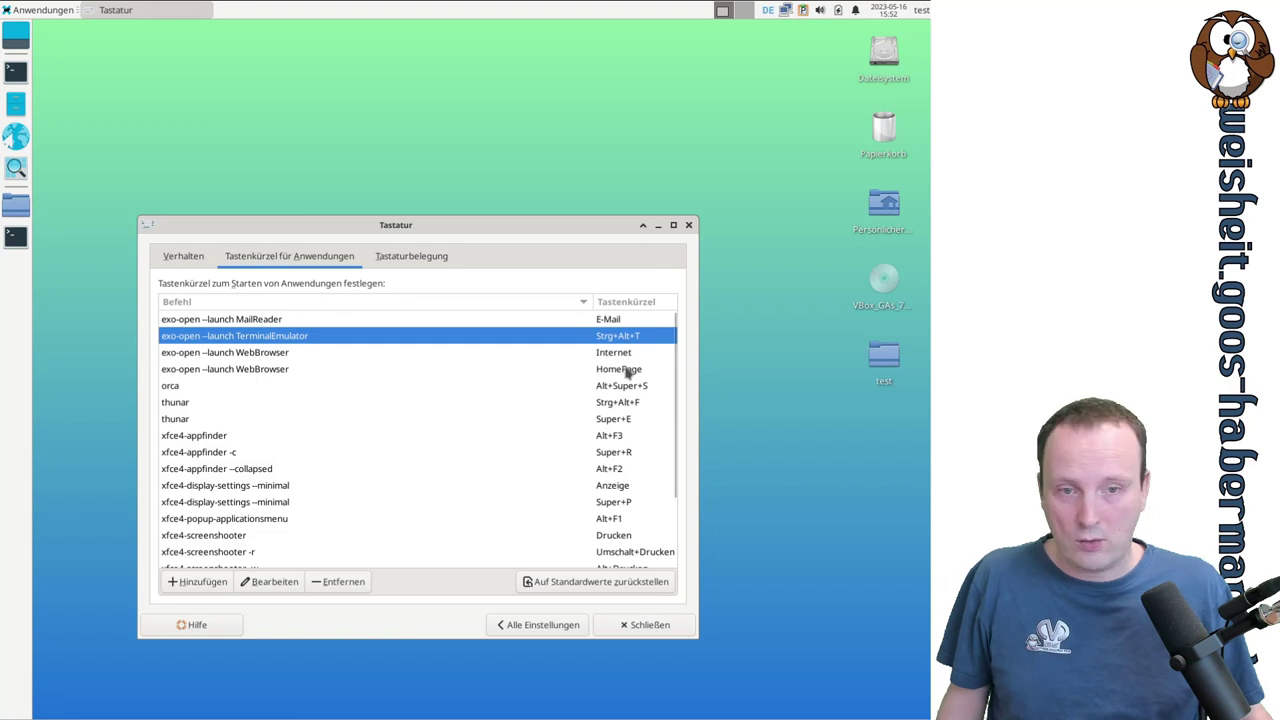
- Look through the remaining application shortcuts and view the Tastaturbelegung settings
scroll(628, 405, "down", 3)
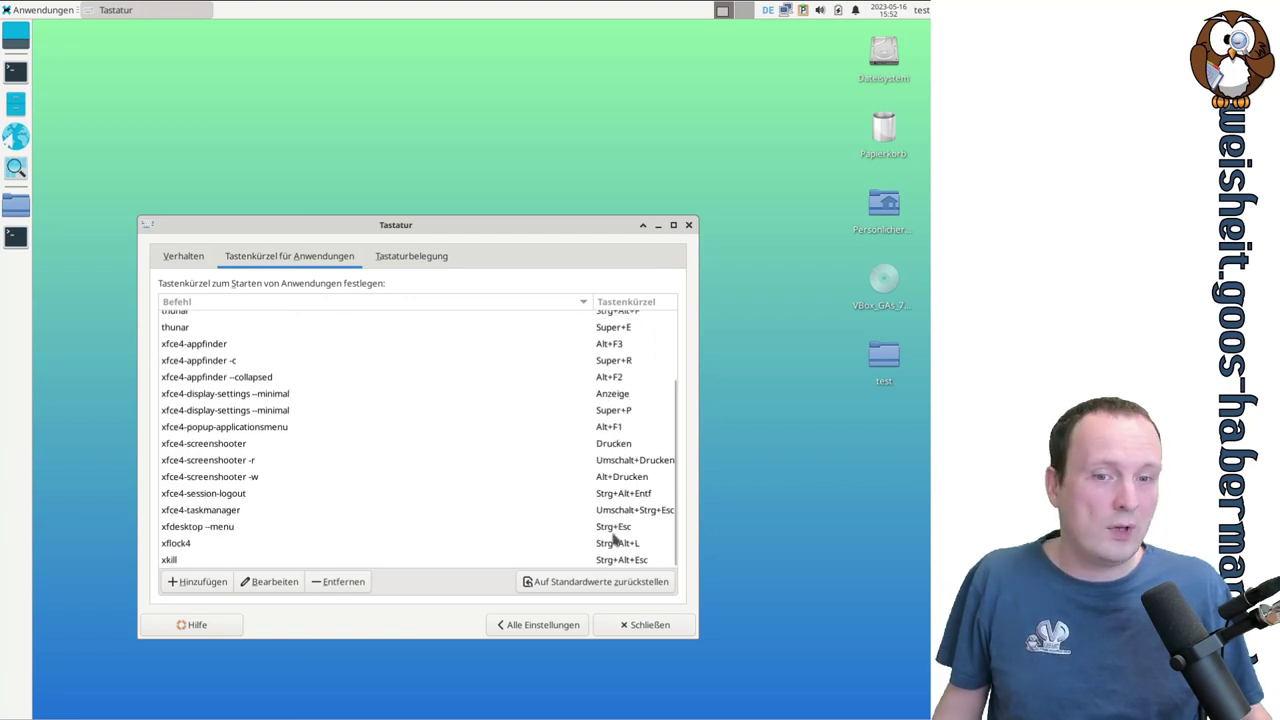
scroll(481, 435, "up", 3)
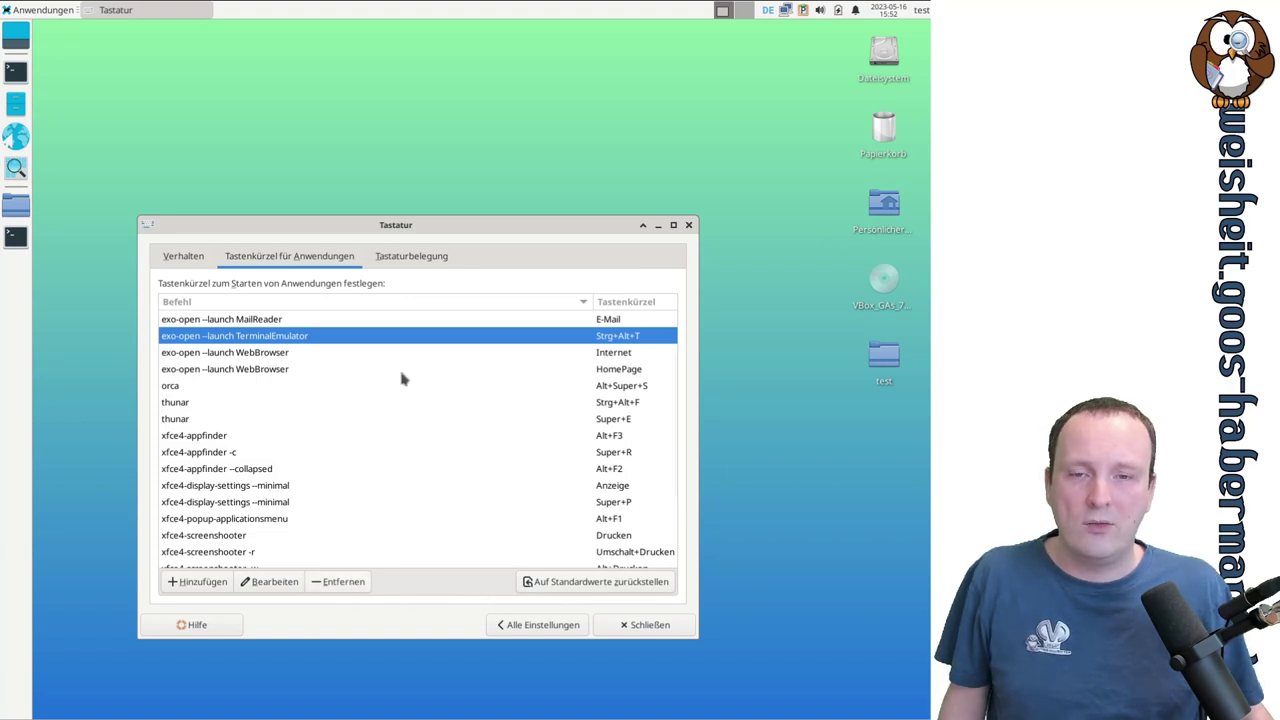
left_click(435, 259)
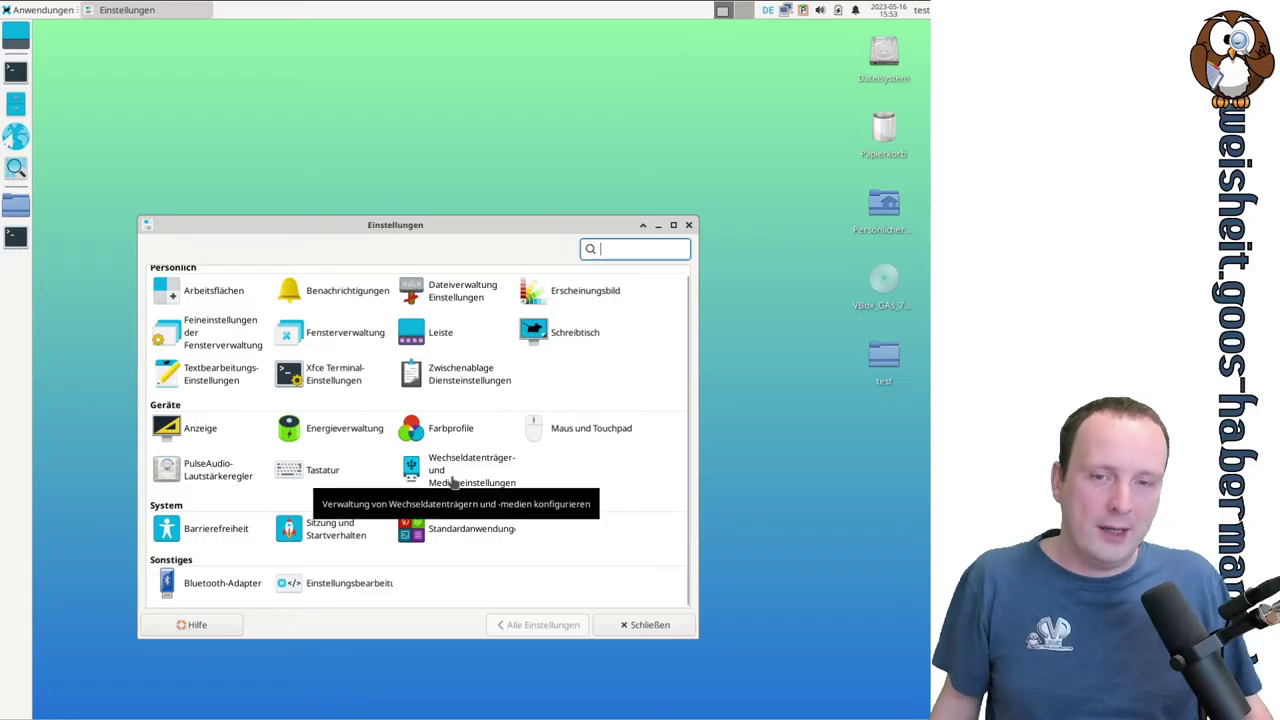
- Open Wechseldatenträger- und Medieneinstellungen and review the options for Datenträger, Unterhaltungsmedien, Kameras, Drucker and Eingabegeräte
left_click(453, 484)
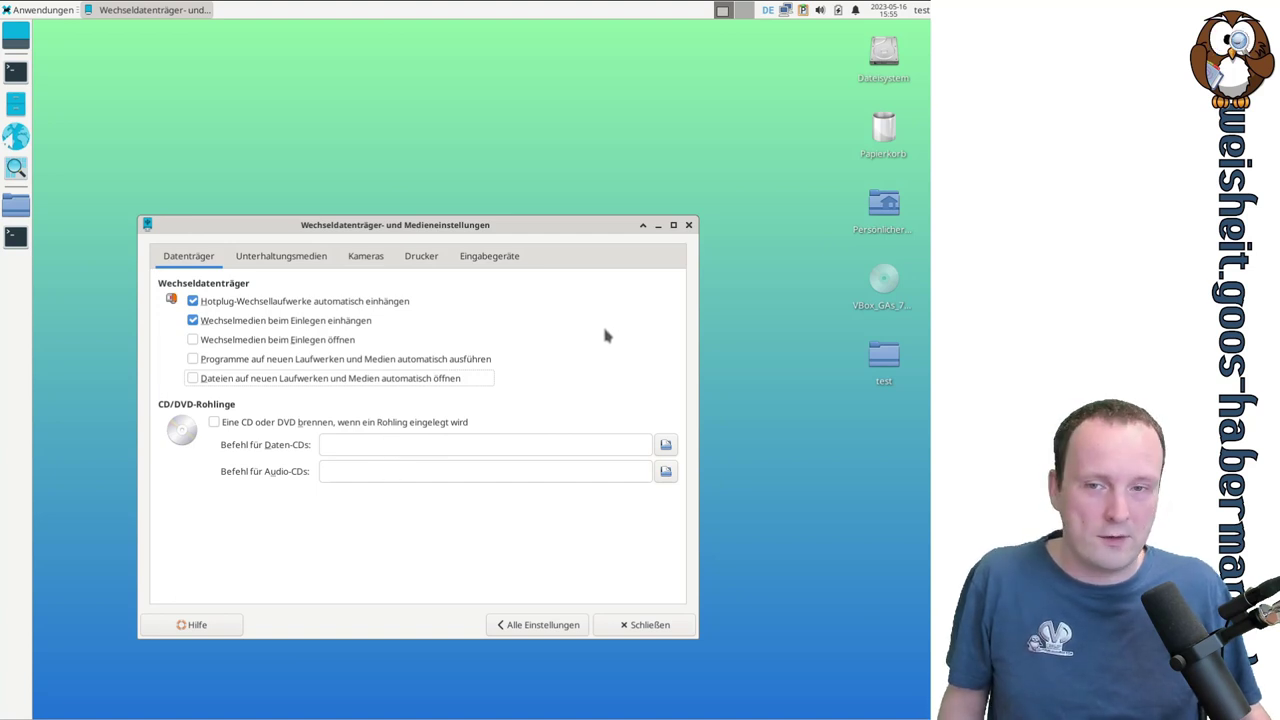
left_click(289, 259)
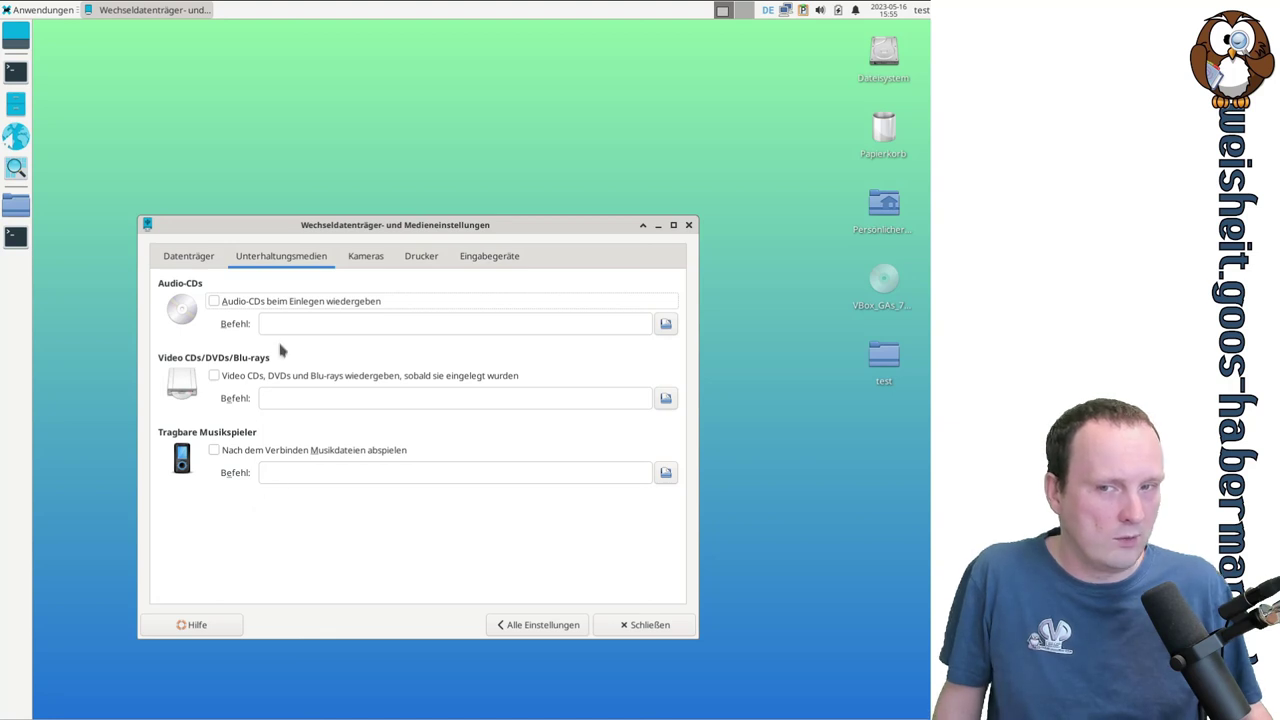
left_click(370, 260)
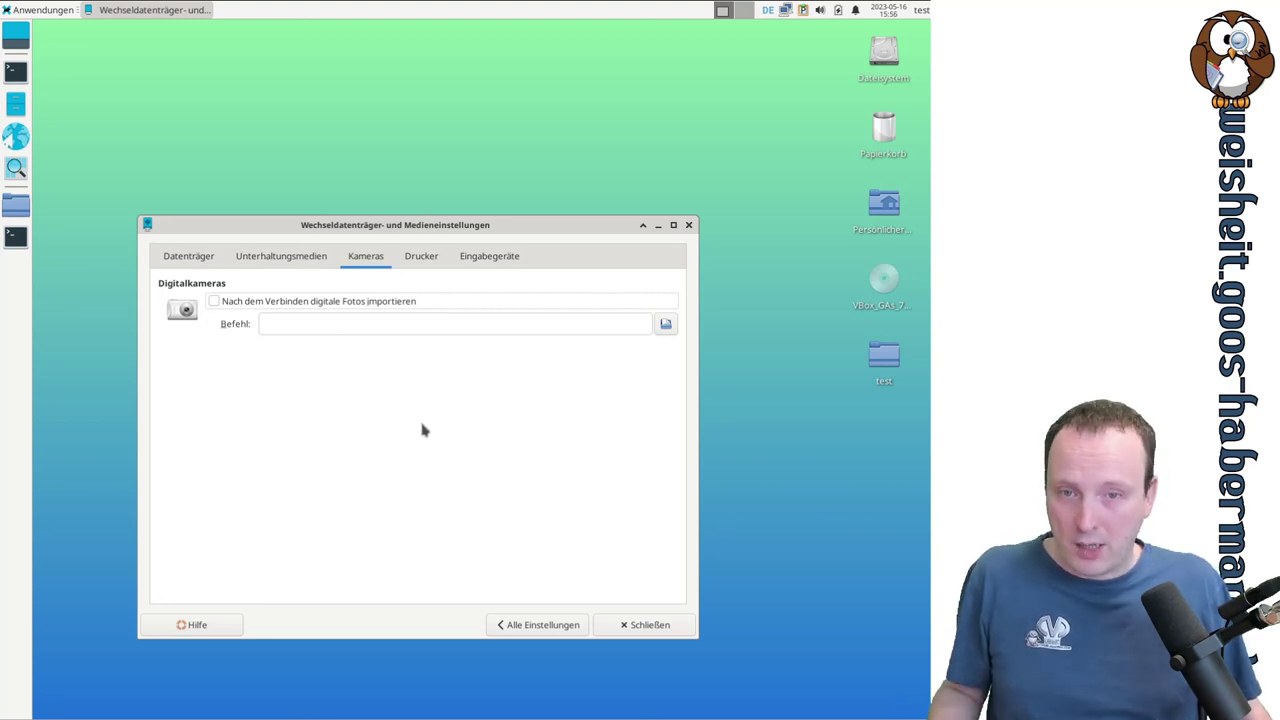
left_click(421, 260)
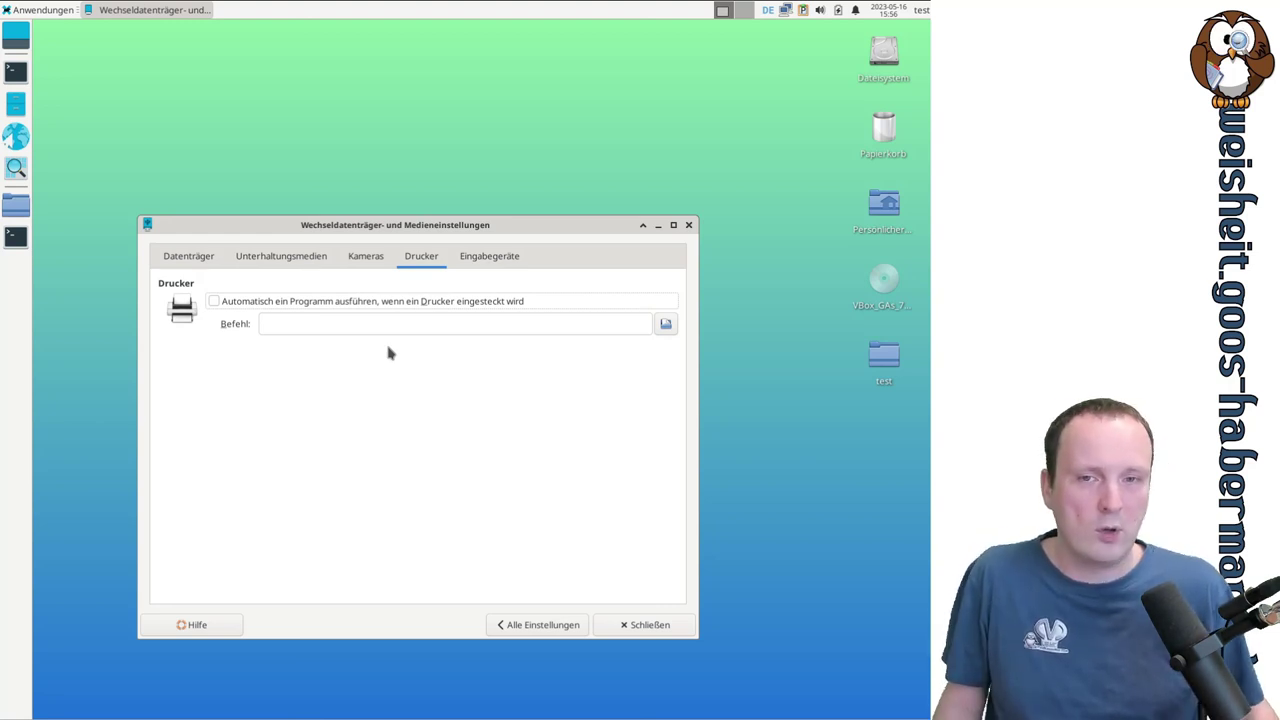
left_click(492, 262)
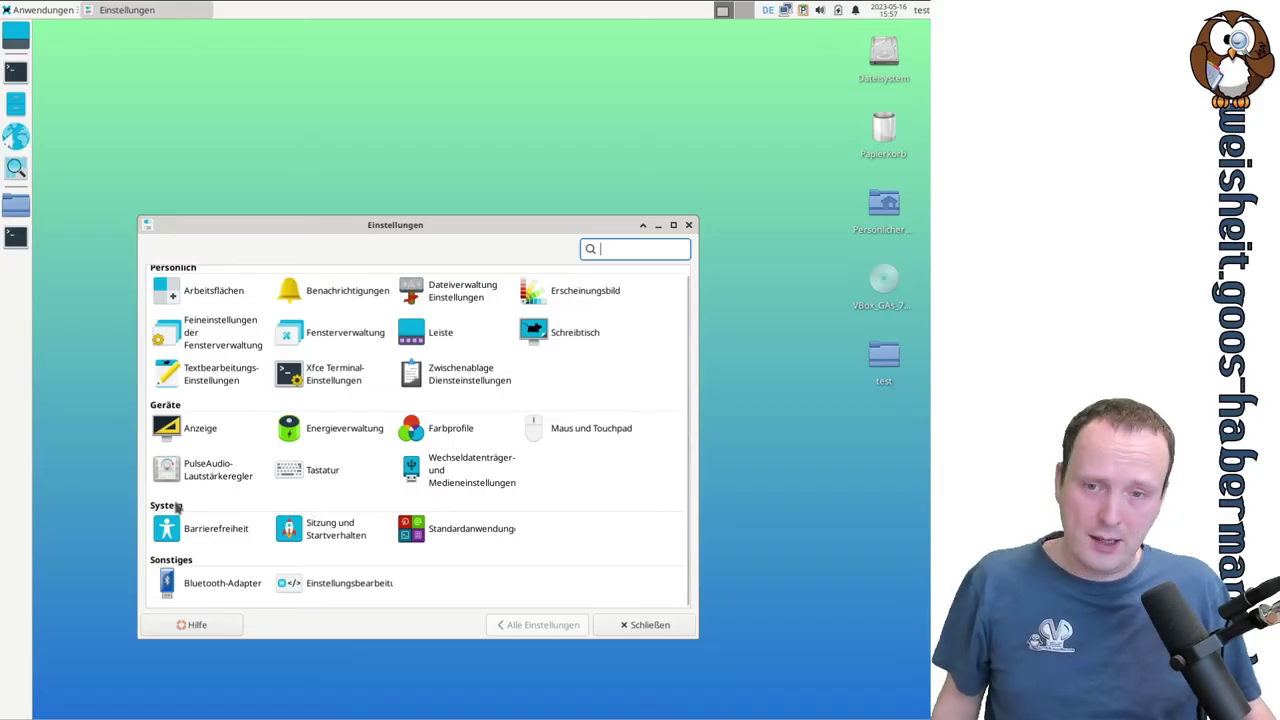
- Open the Barrierefreiheit settings, turn on Barrierefreiheitsfunktionen einschalten and turn it off again
left_click(205, 528)
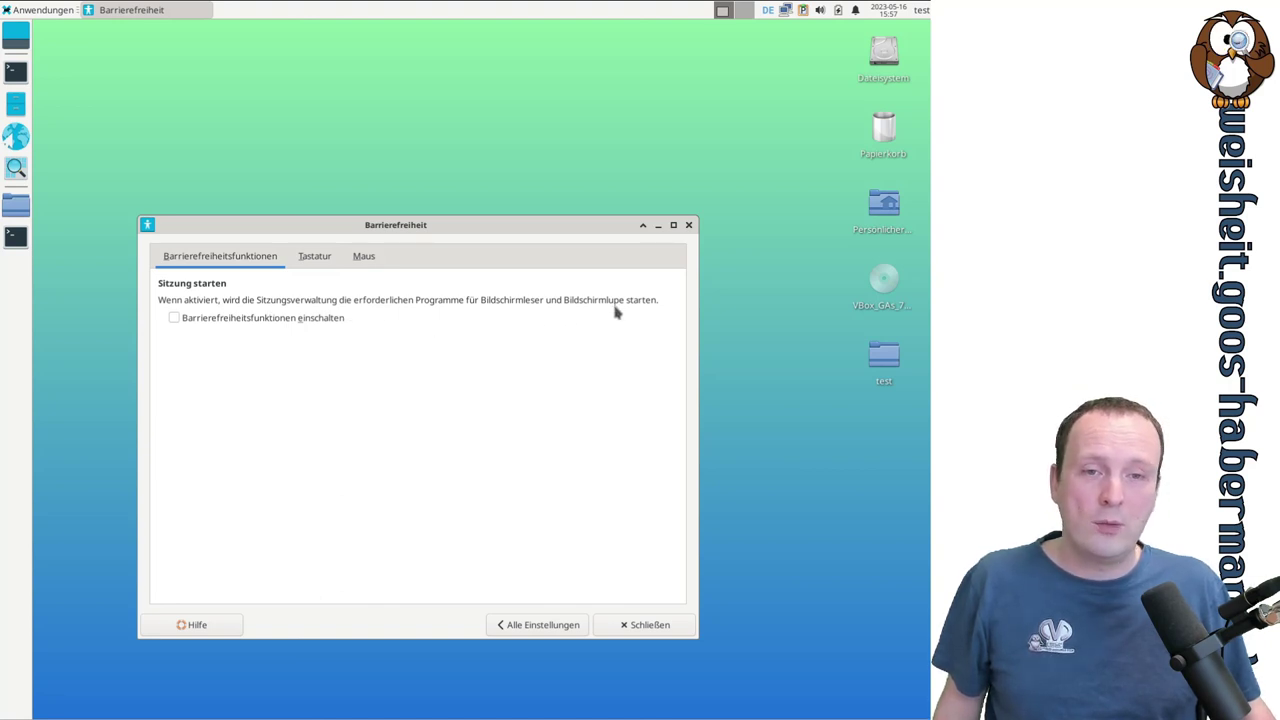
left_click(310, 317)
left_click(311, 318)
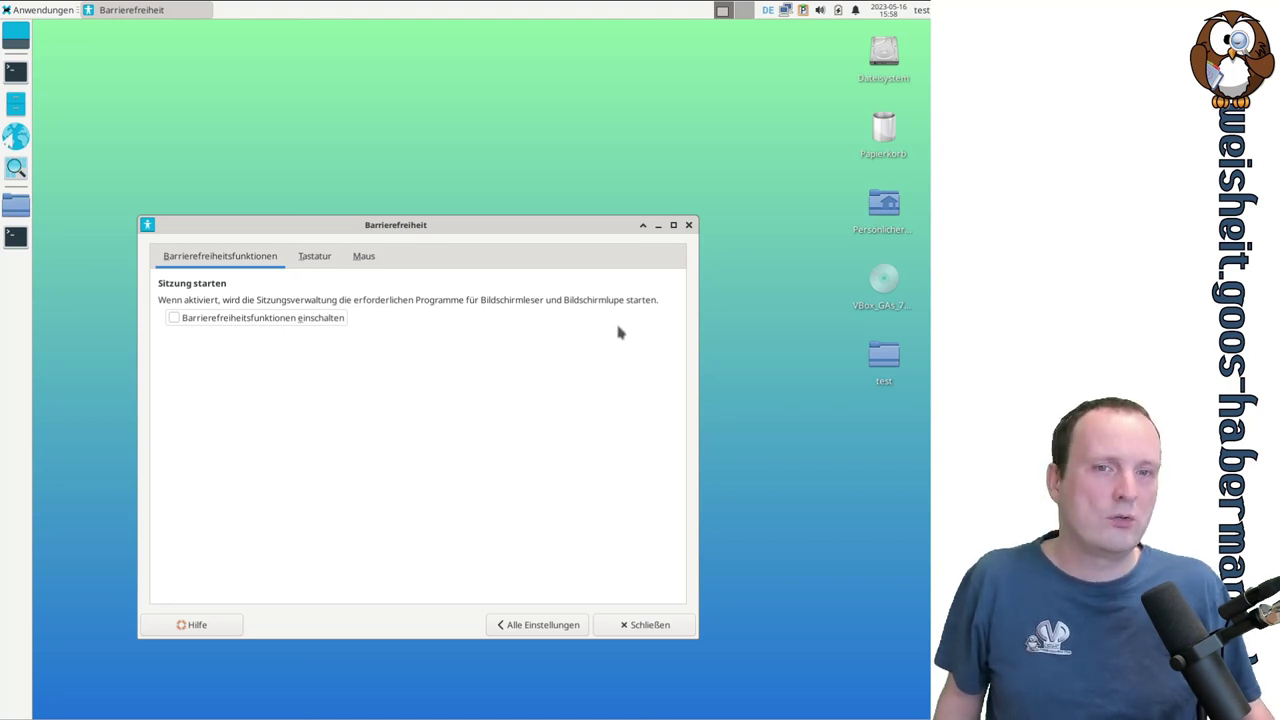
- Review the Tastatur and Maus accessibility options and return to Barrierefreiheitsfunktionen
left_click(318, 257)
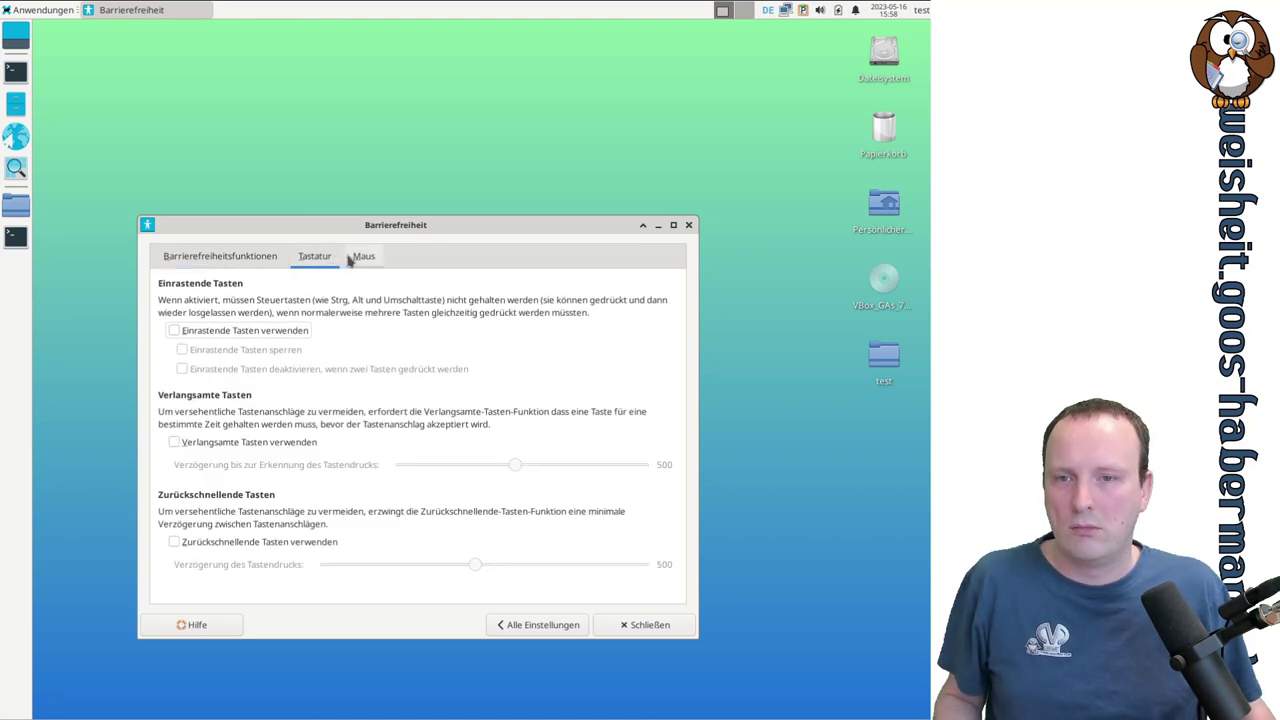
left_click(360, 258)
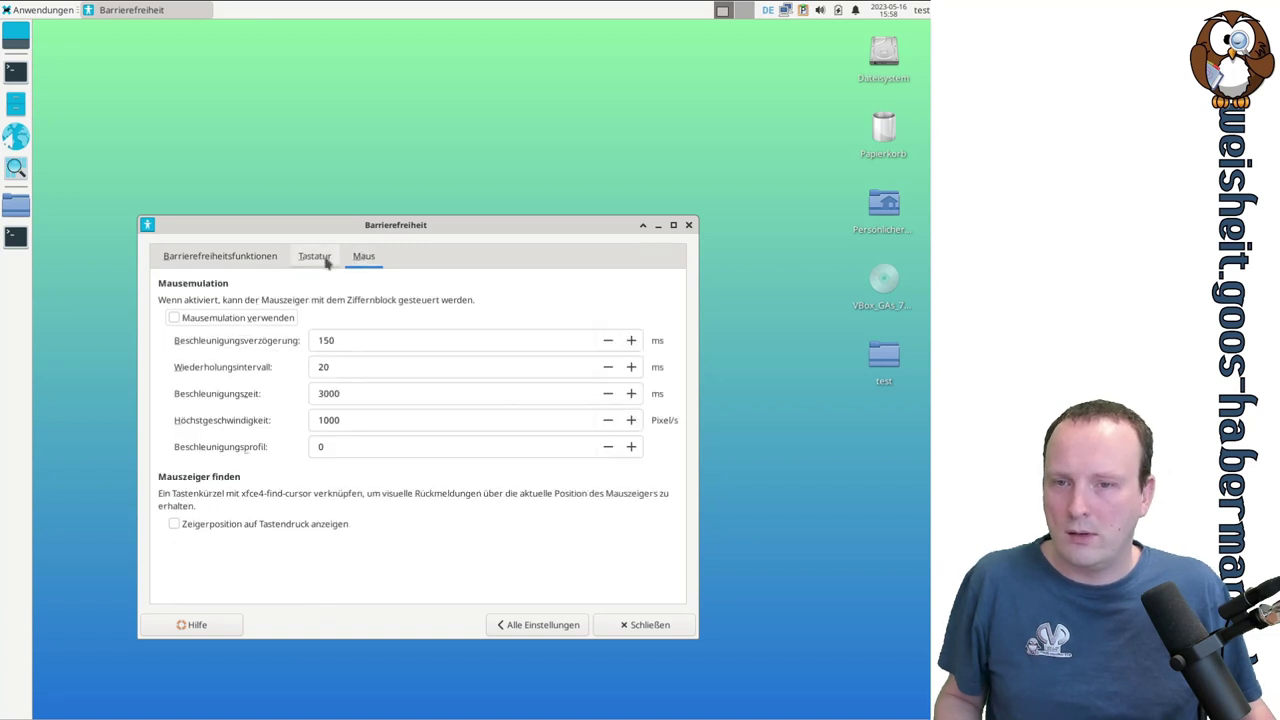
left_click(318, 257)
left_click(220, 256)
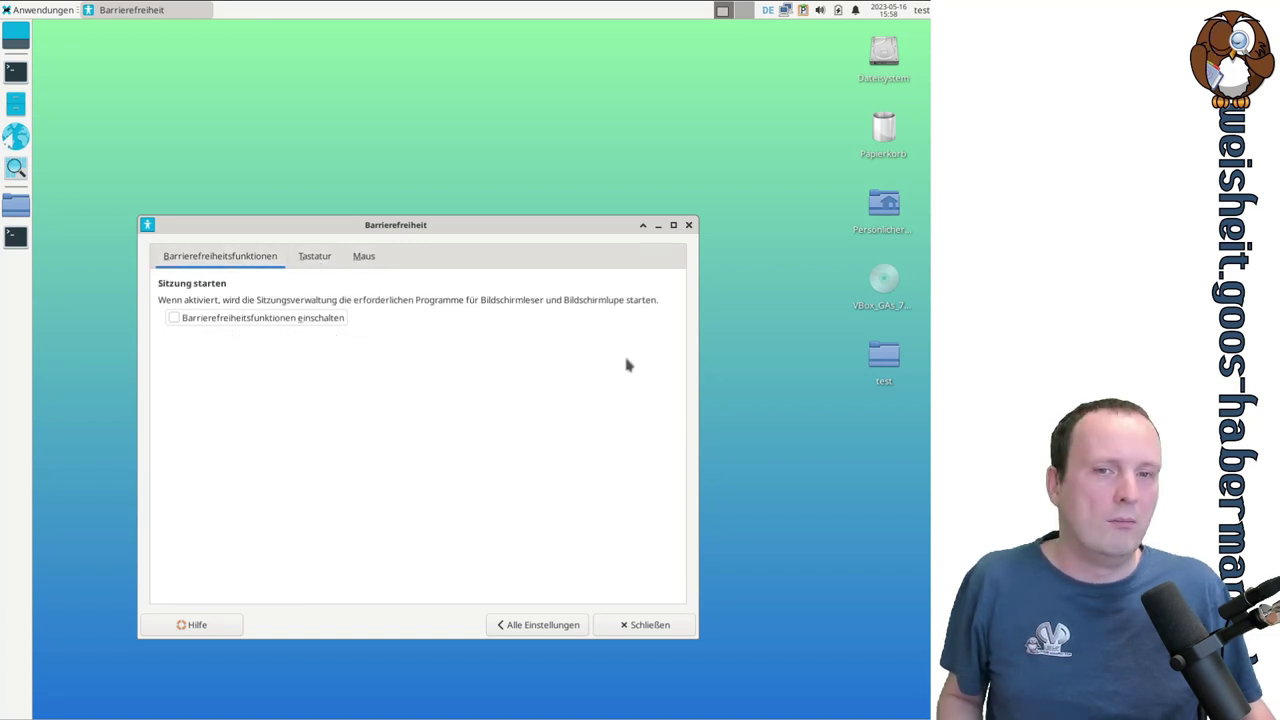